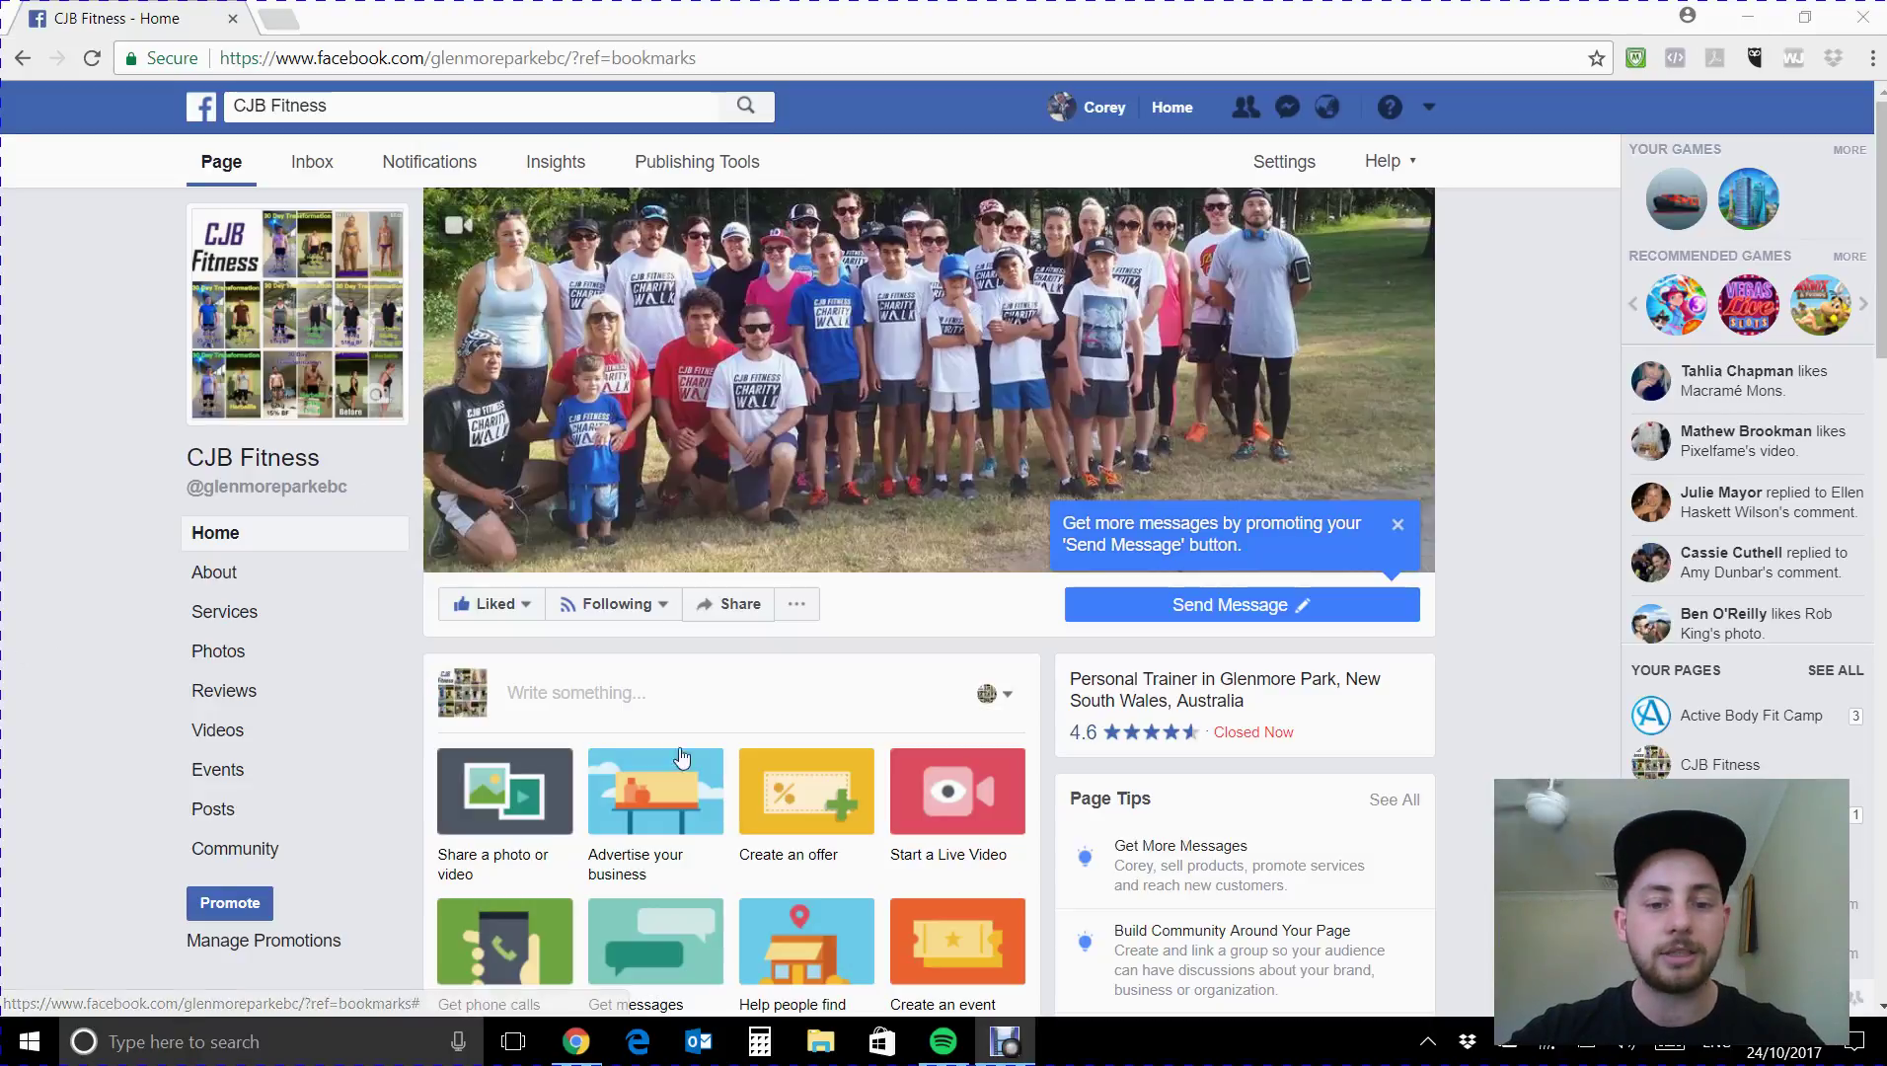
Delete the upcoming 28 Day Body Transformation Challenge event from the CJB Fitness page's events, removing it rather than only cancelling it.
left_click(229, 781)
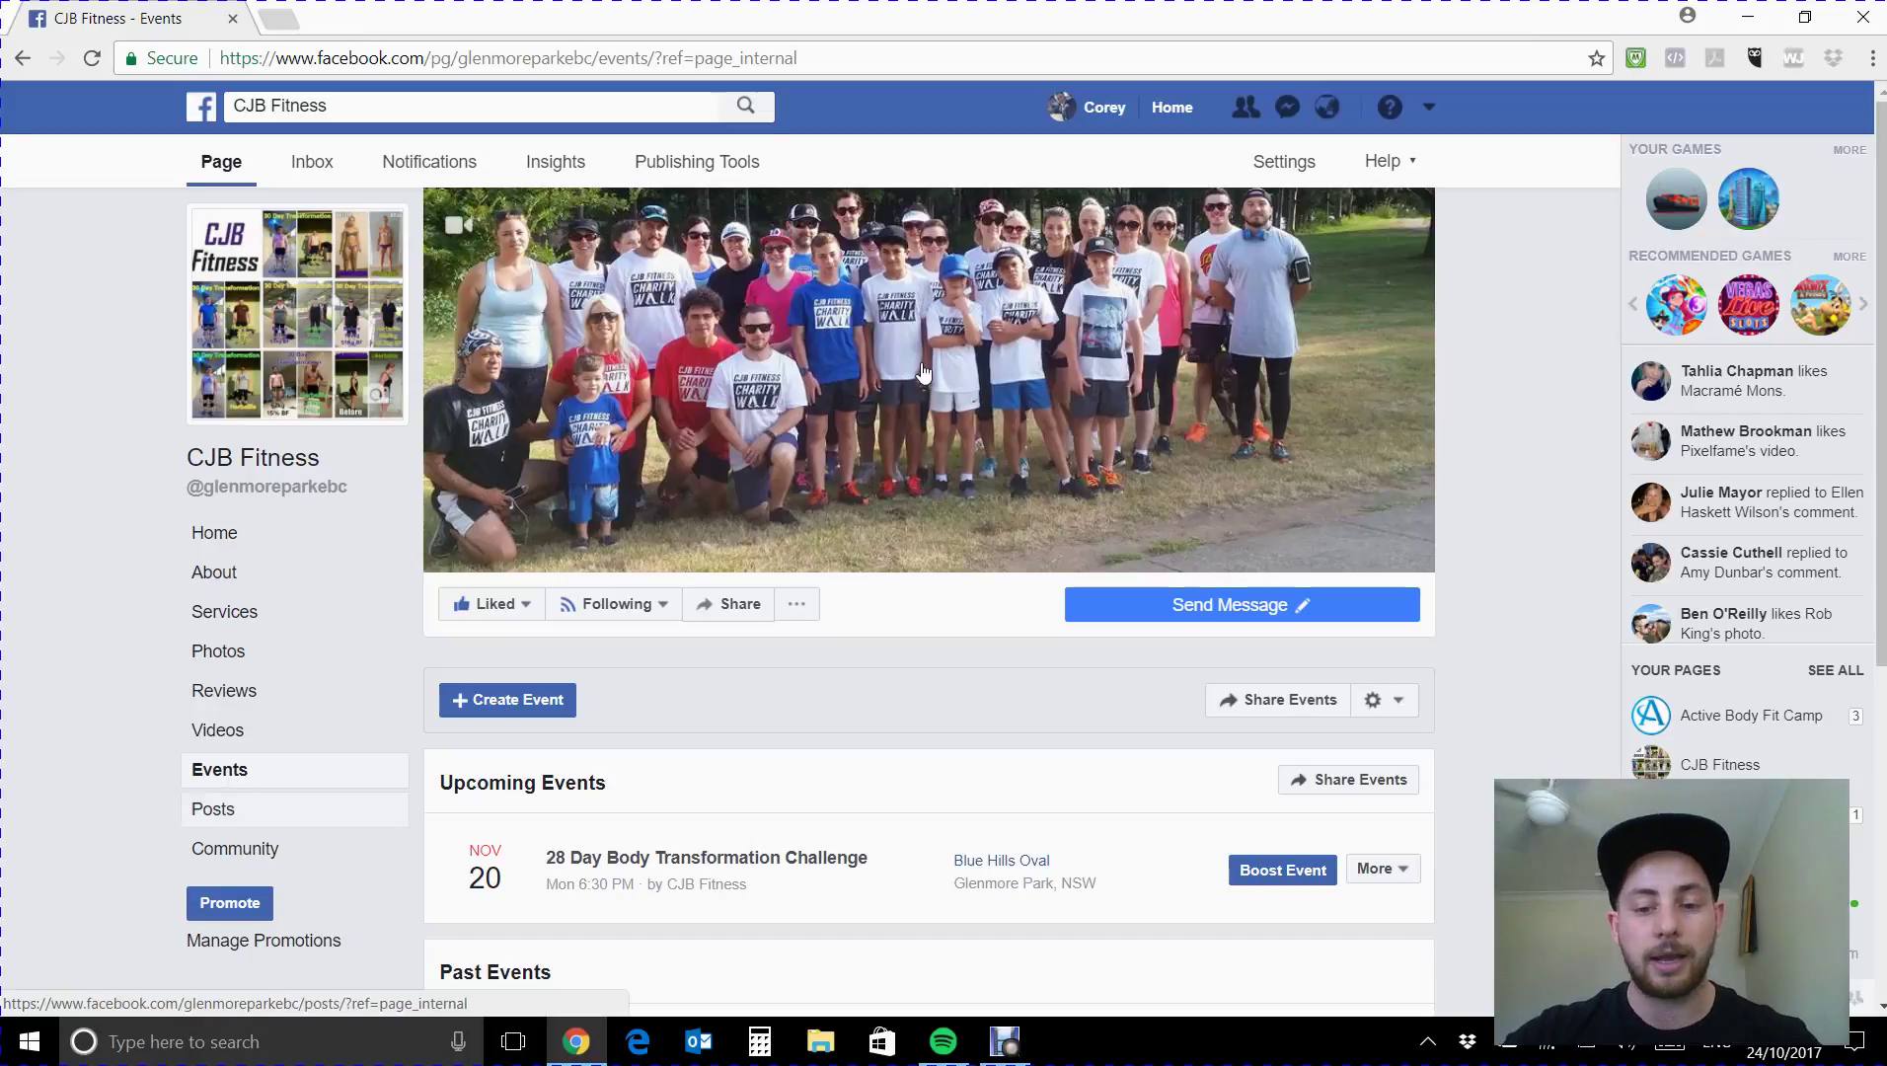
left_click(1377, 869)
left_click(1378, 874)
left_click(1378, 874)
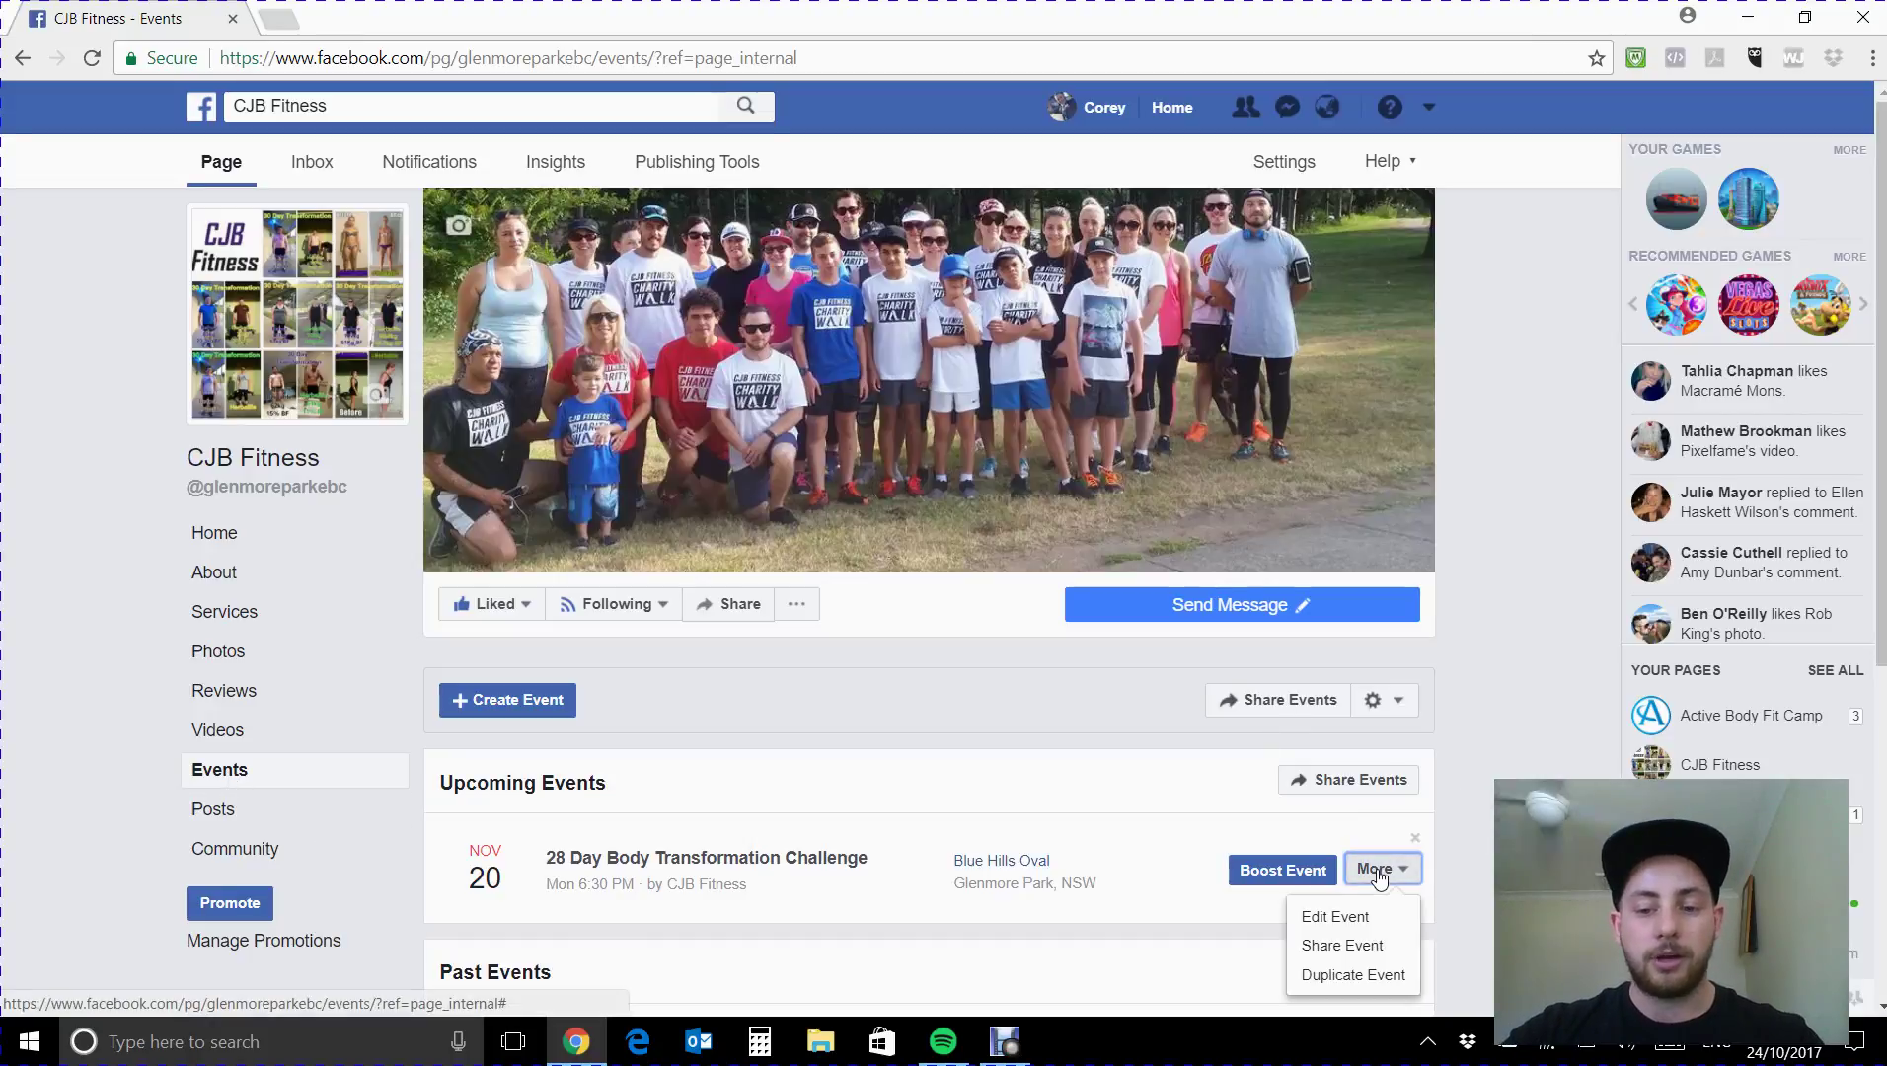
left_click(1340, 911)
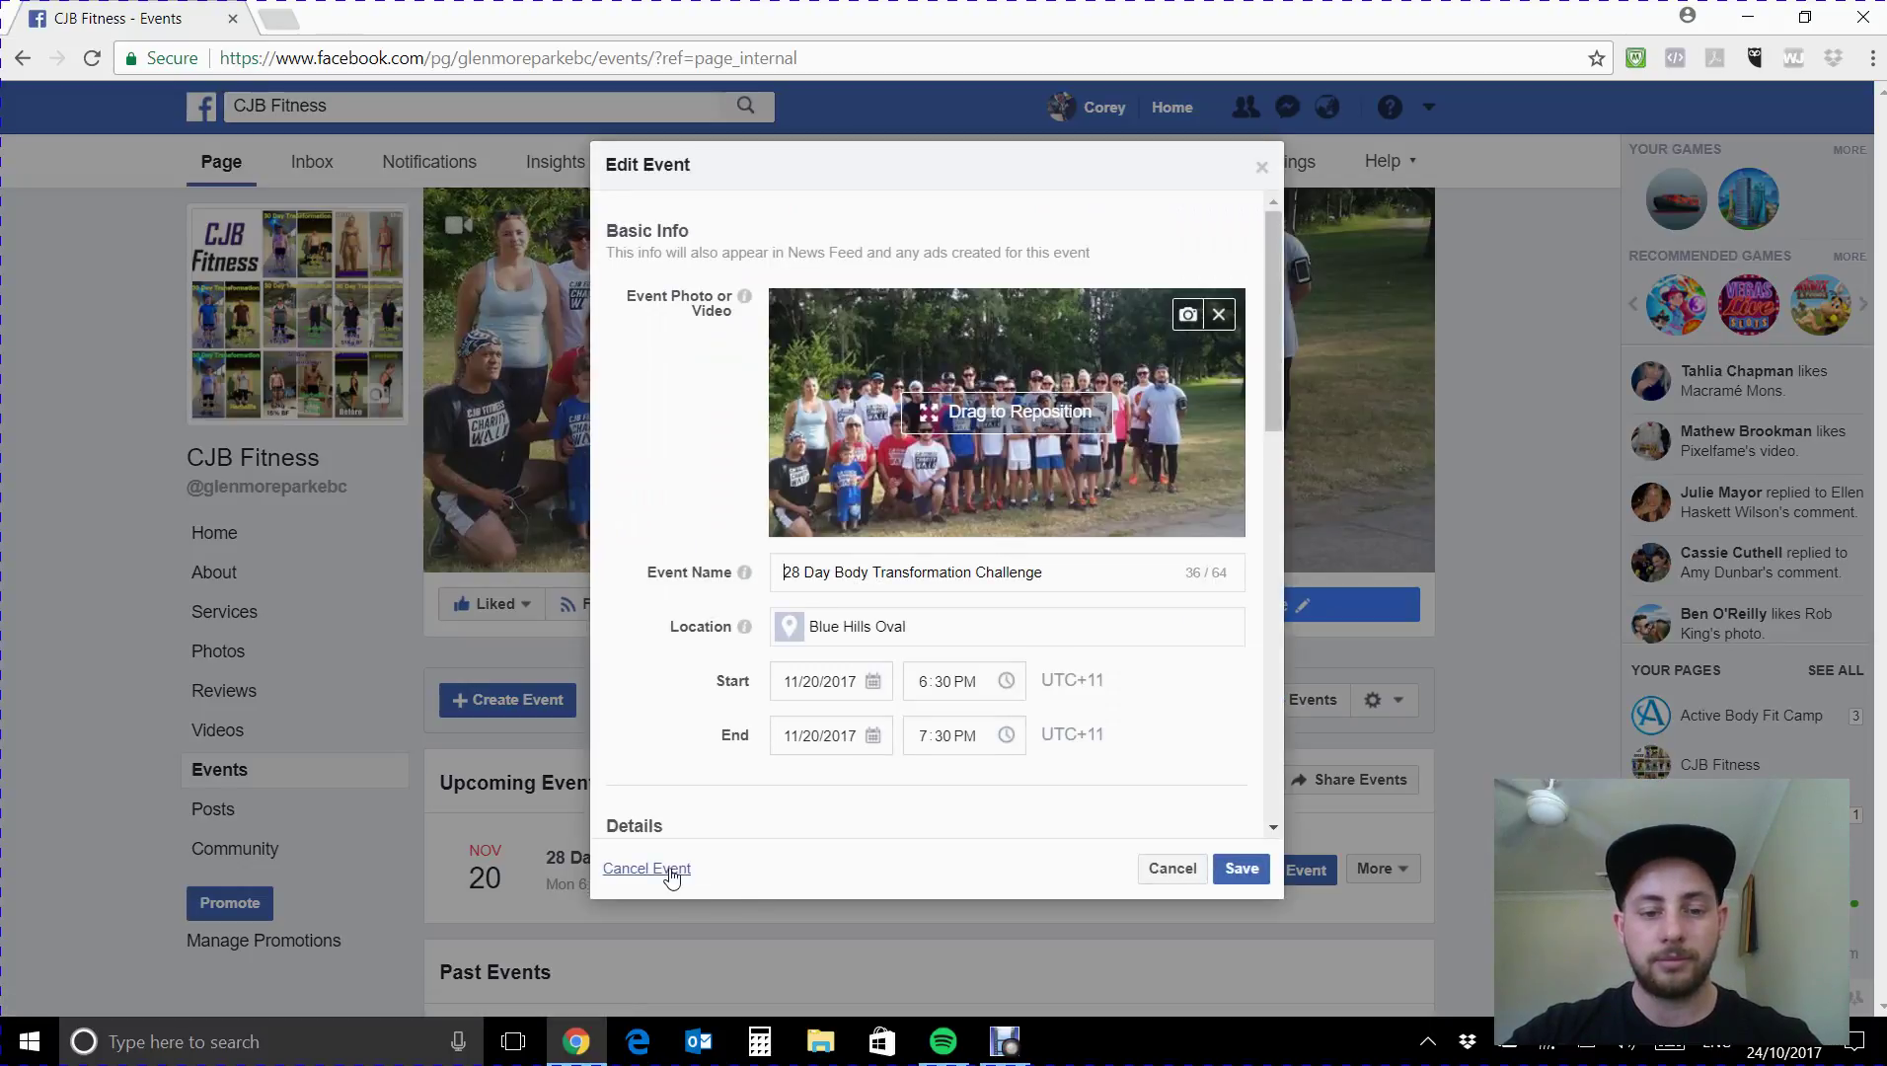
left_click(665, 874)
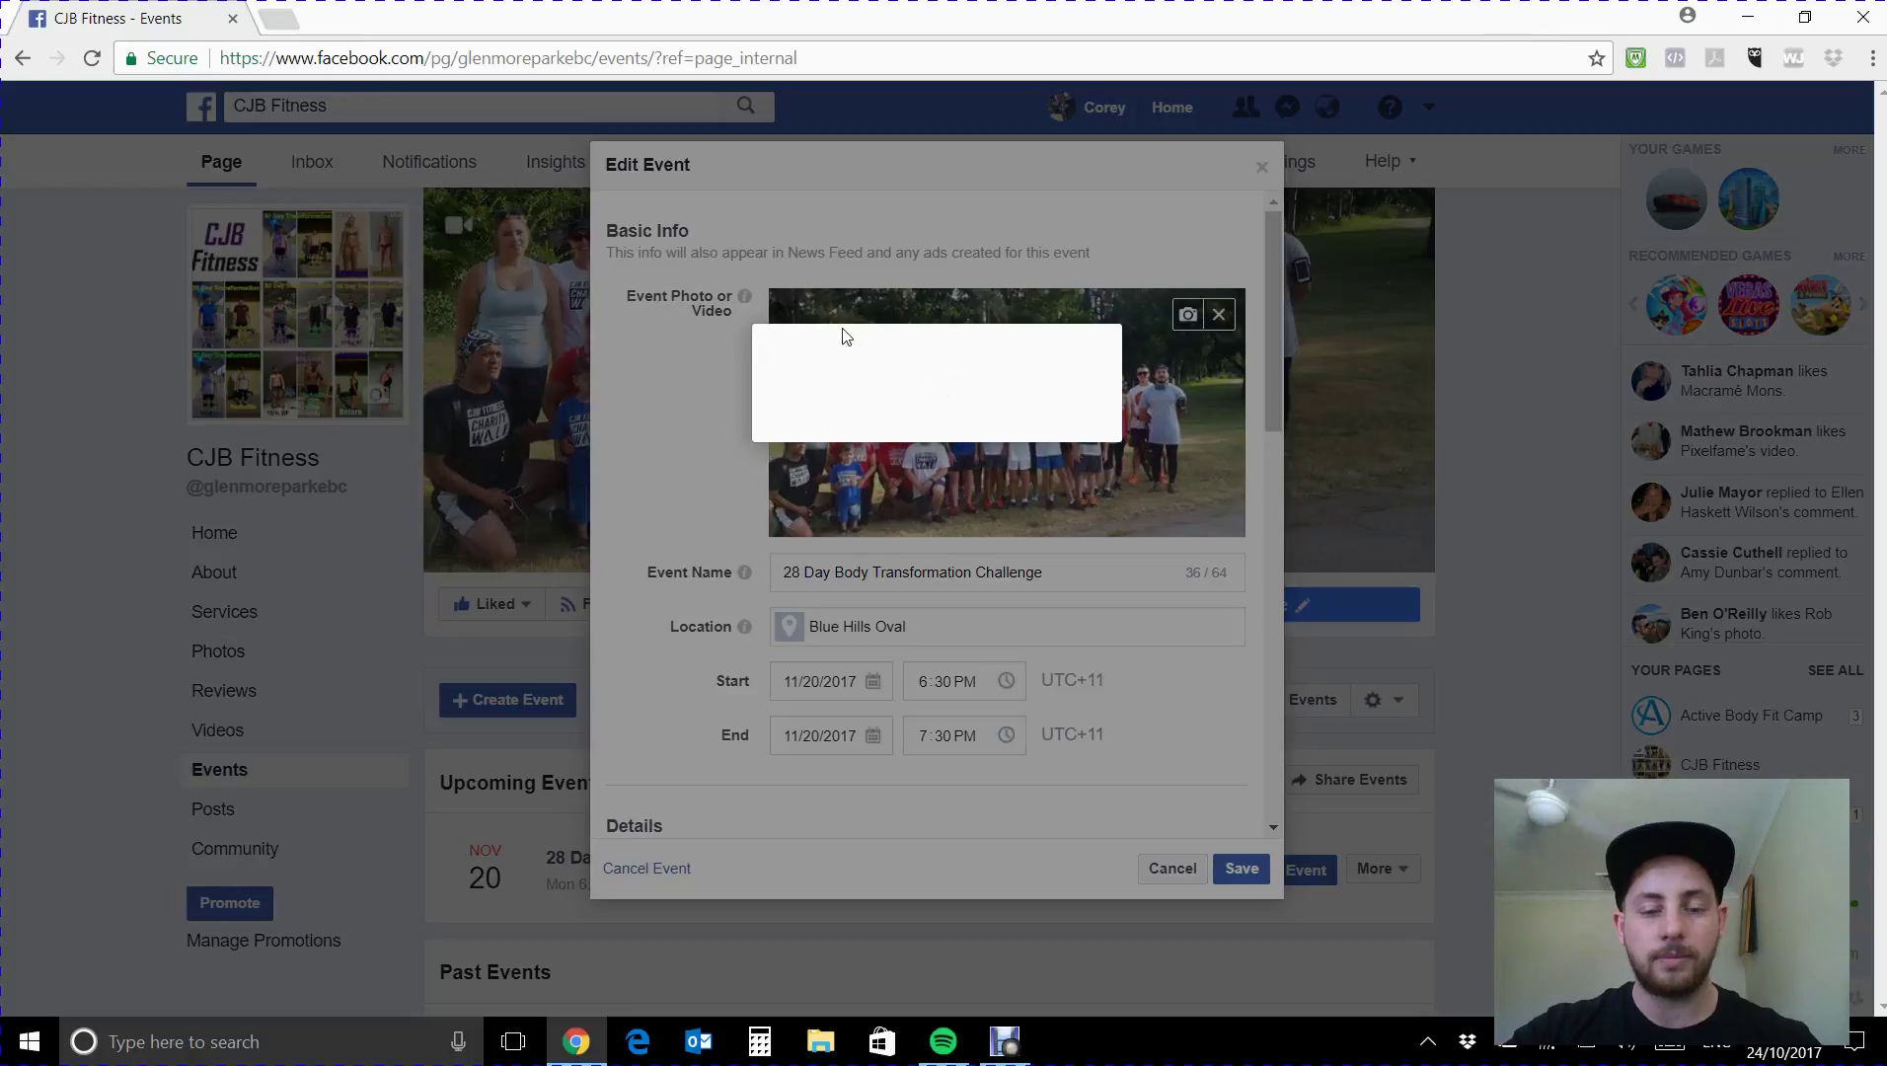
left_click(671, 427)
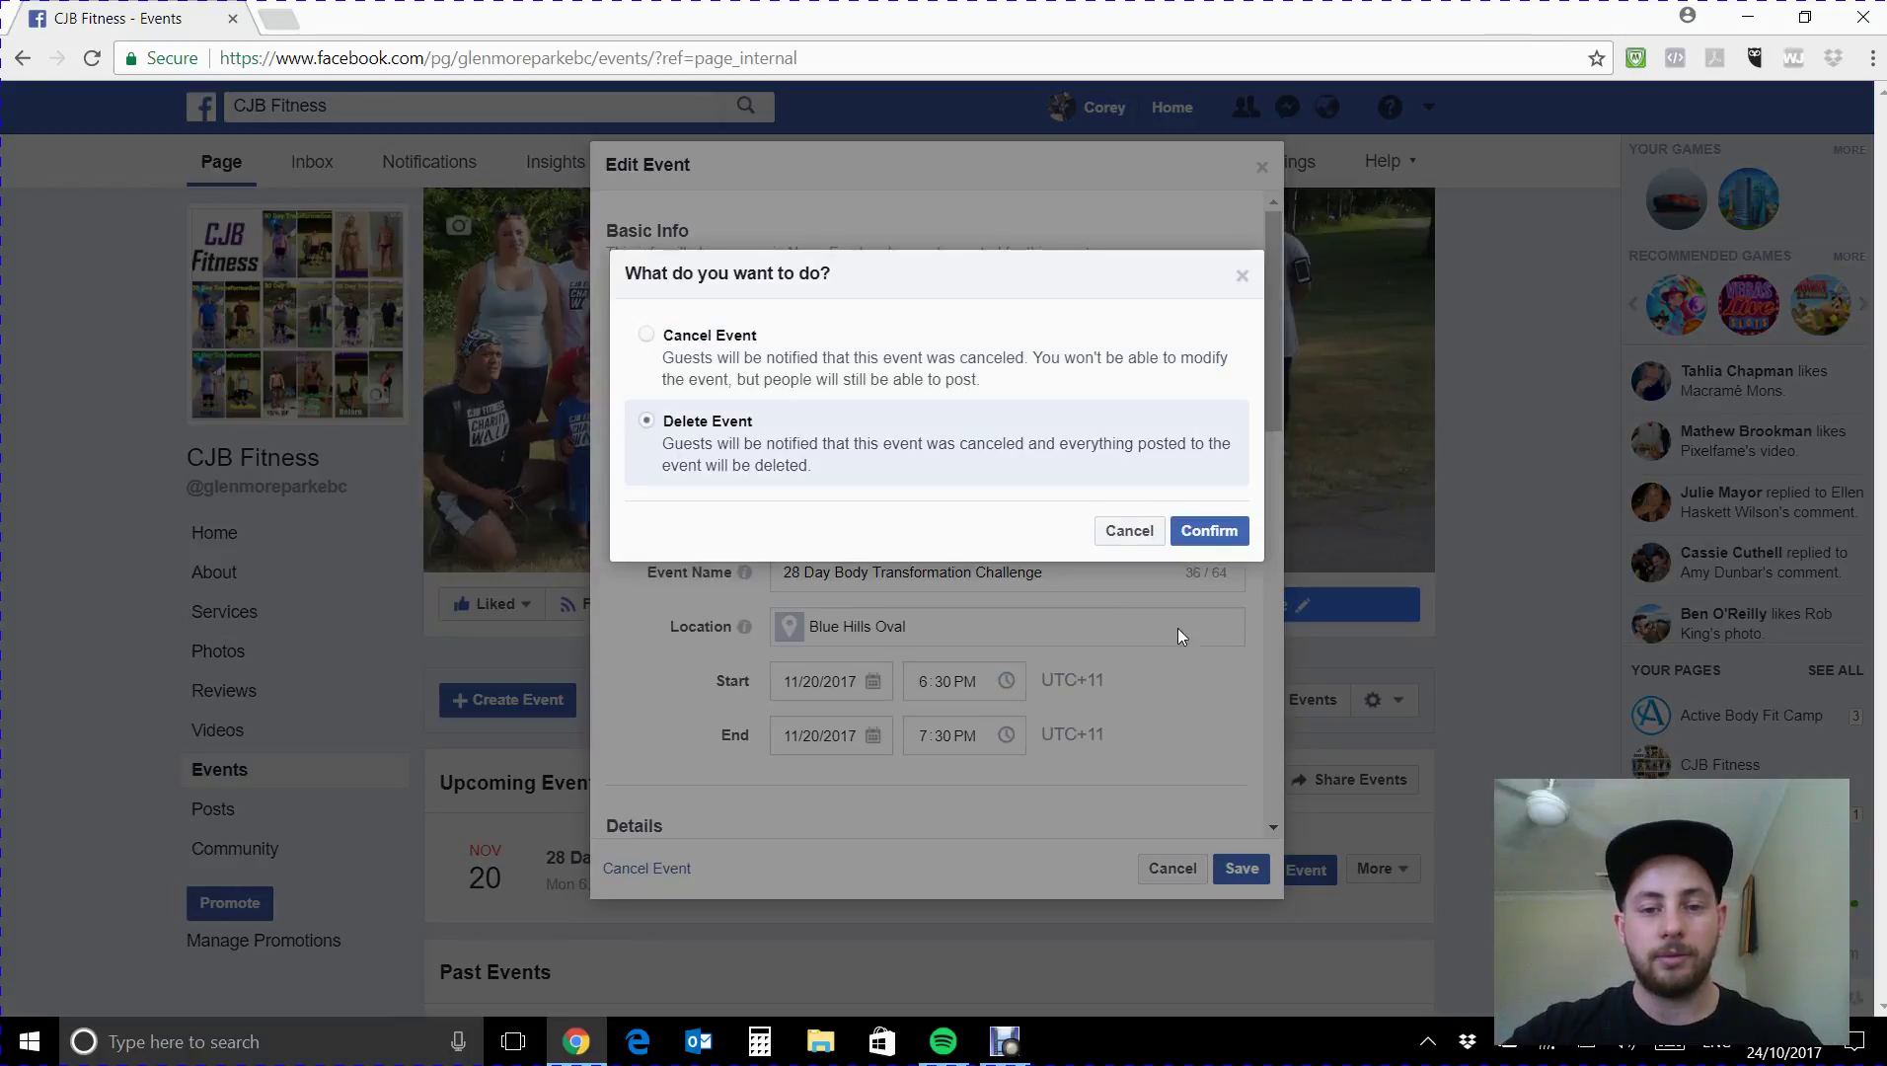
left_click(1208, 530)
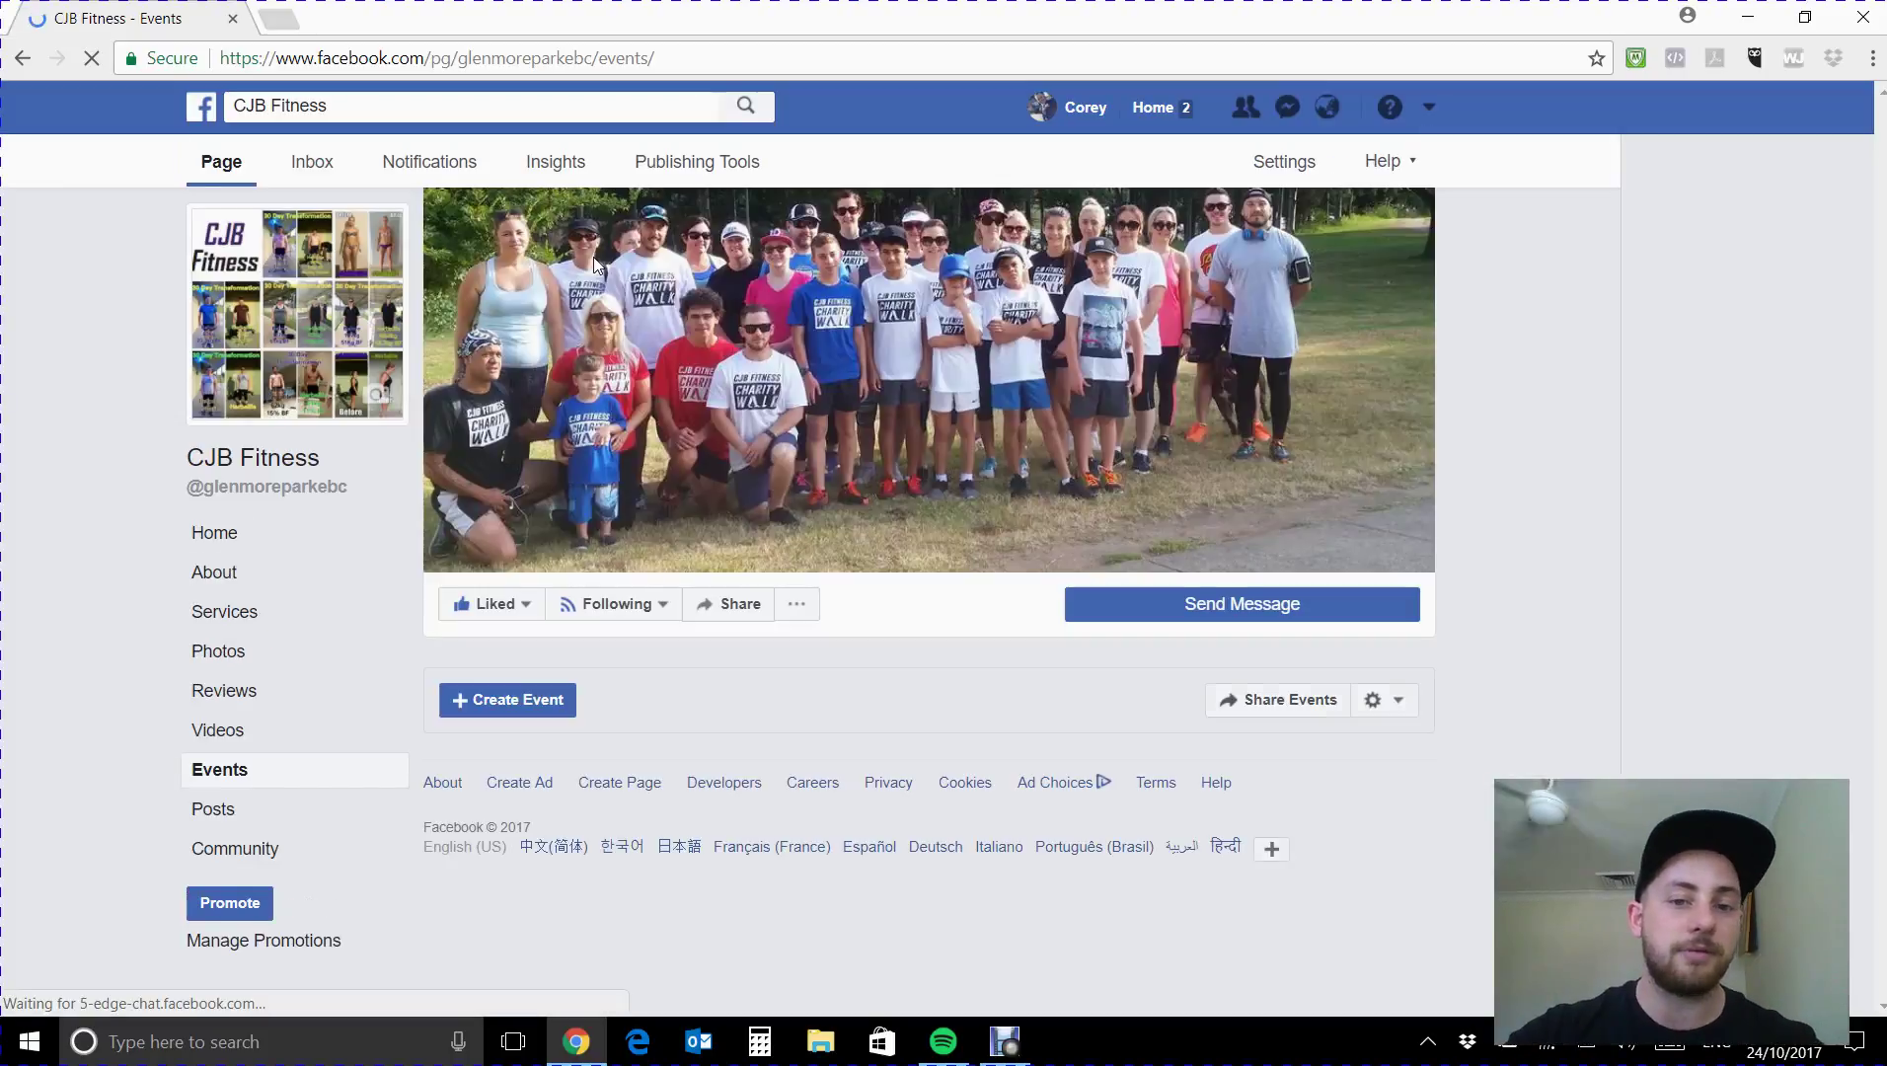
Create a new page event named "28 Day Body Transformation Challenge".
left_click(541, 703)
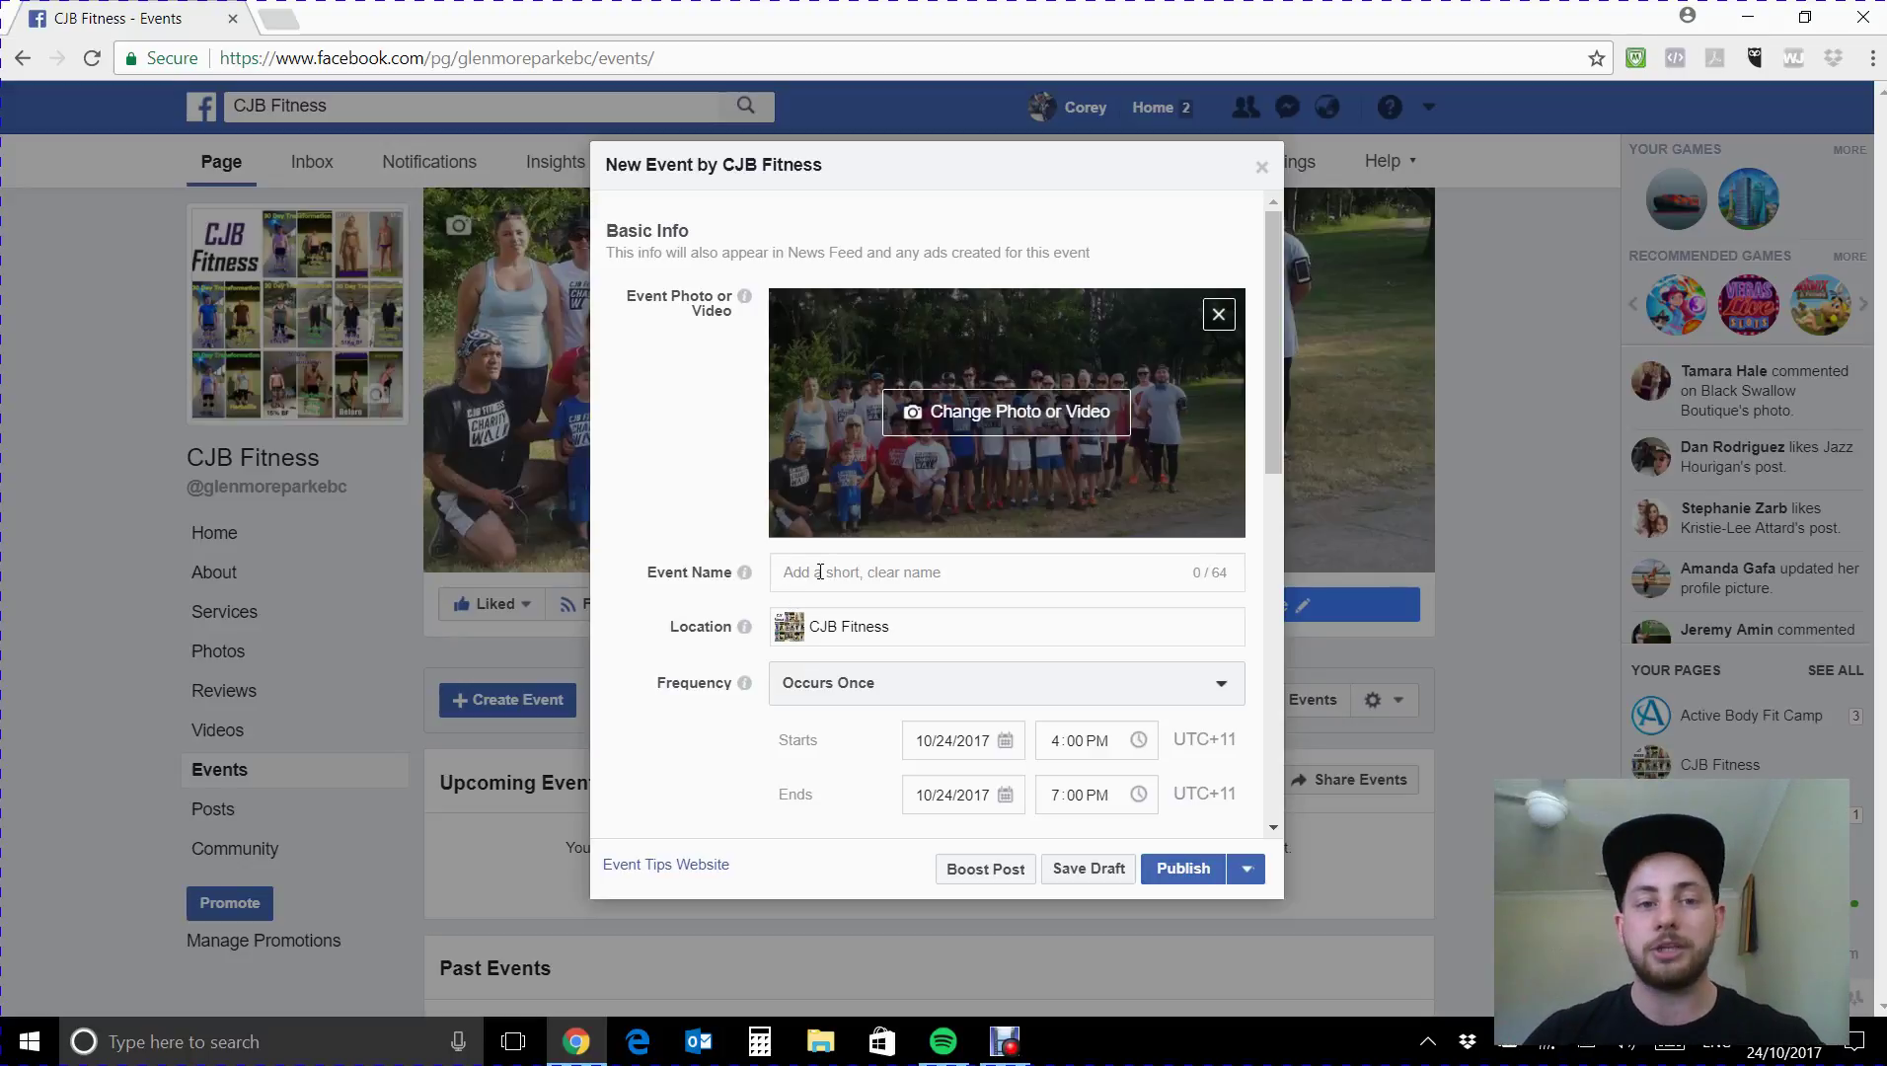
type("28 Day")
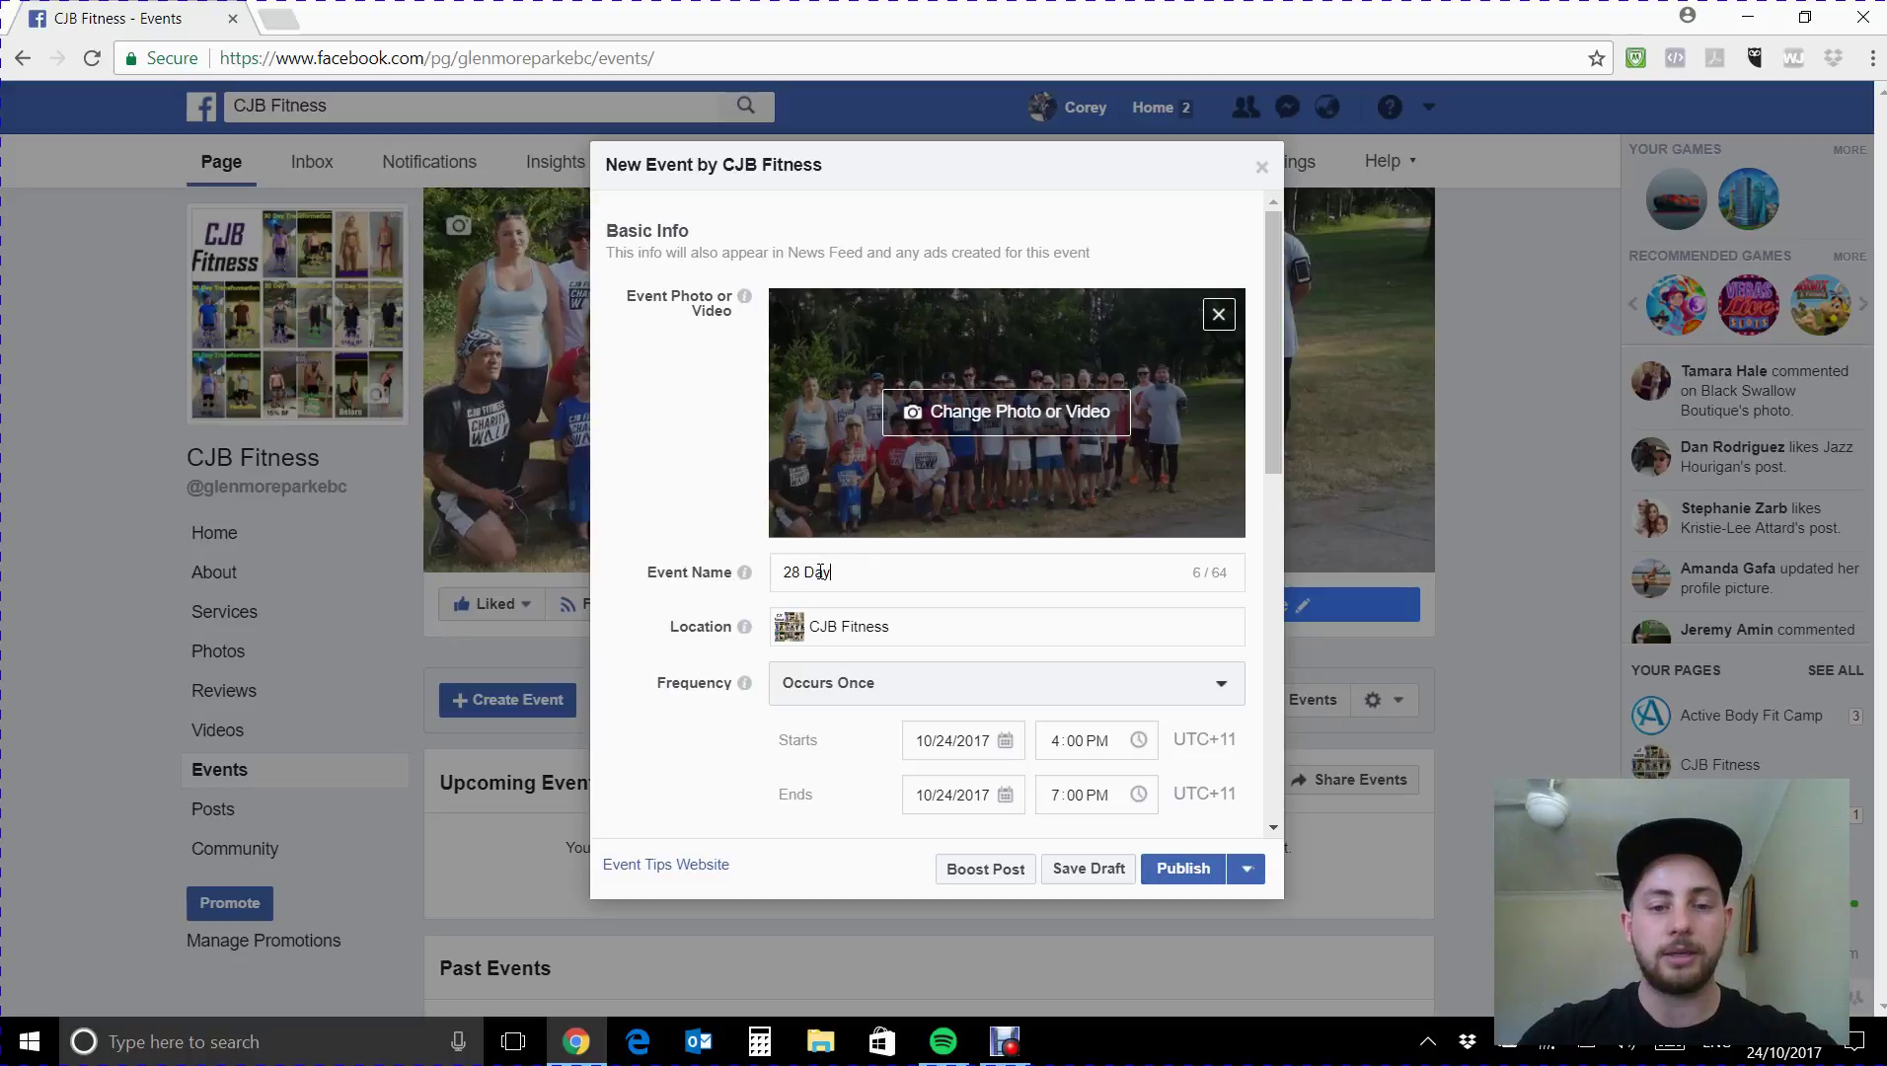
type(" Boody Tran")
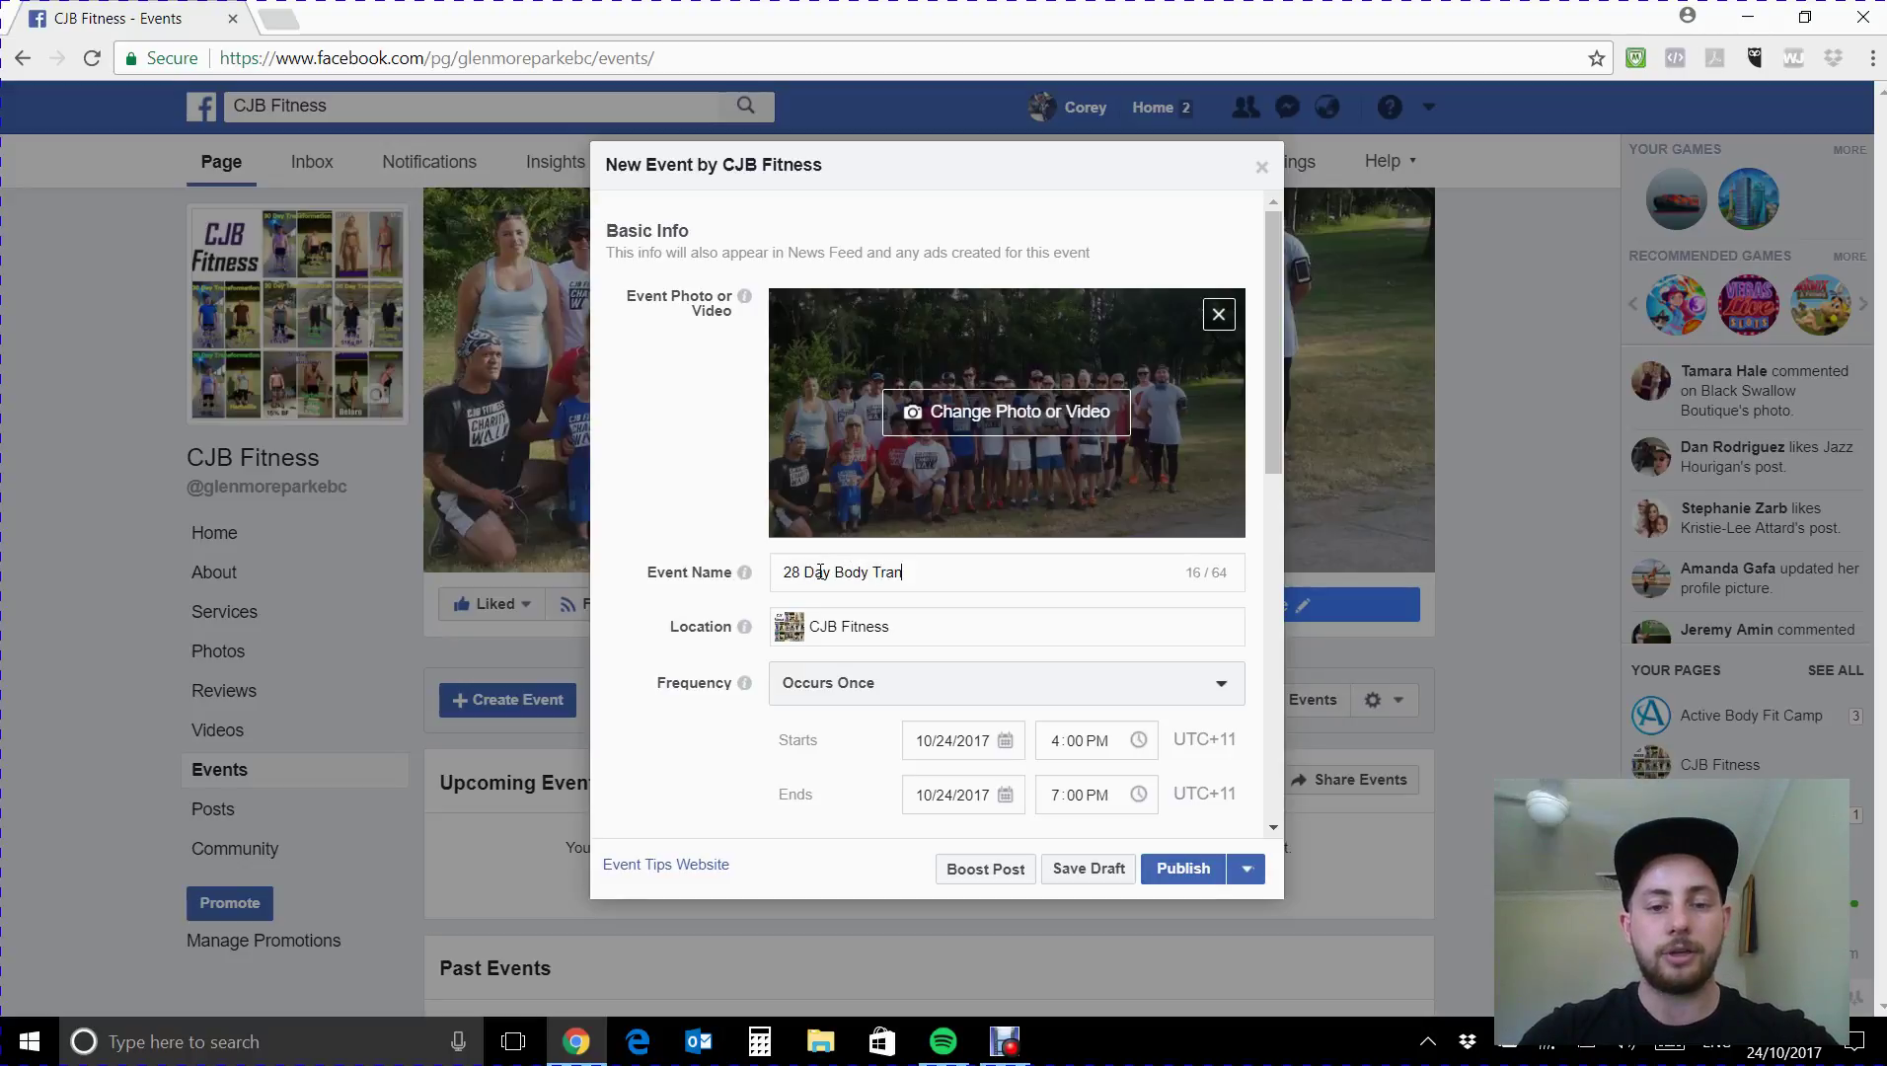
type("sformation Challenge")
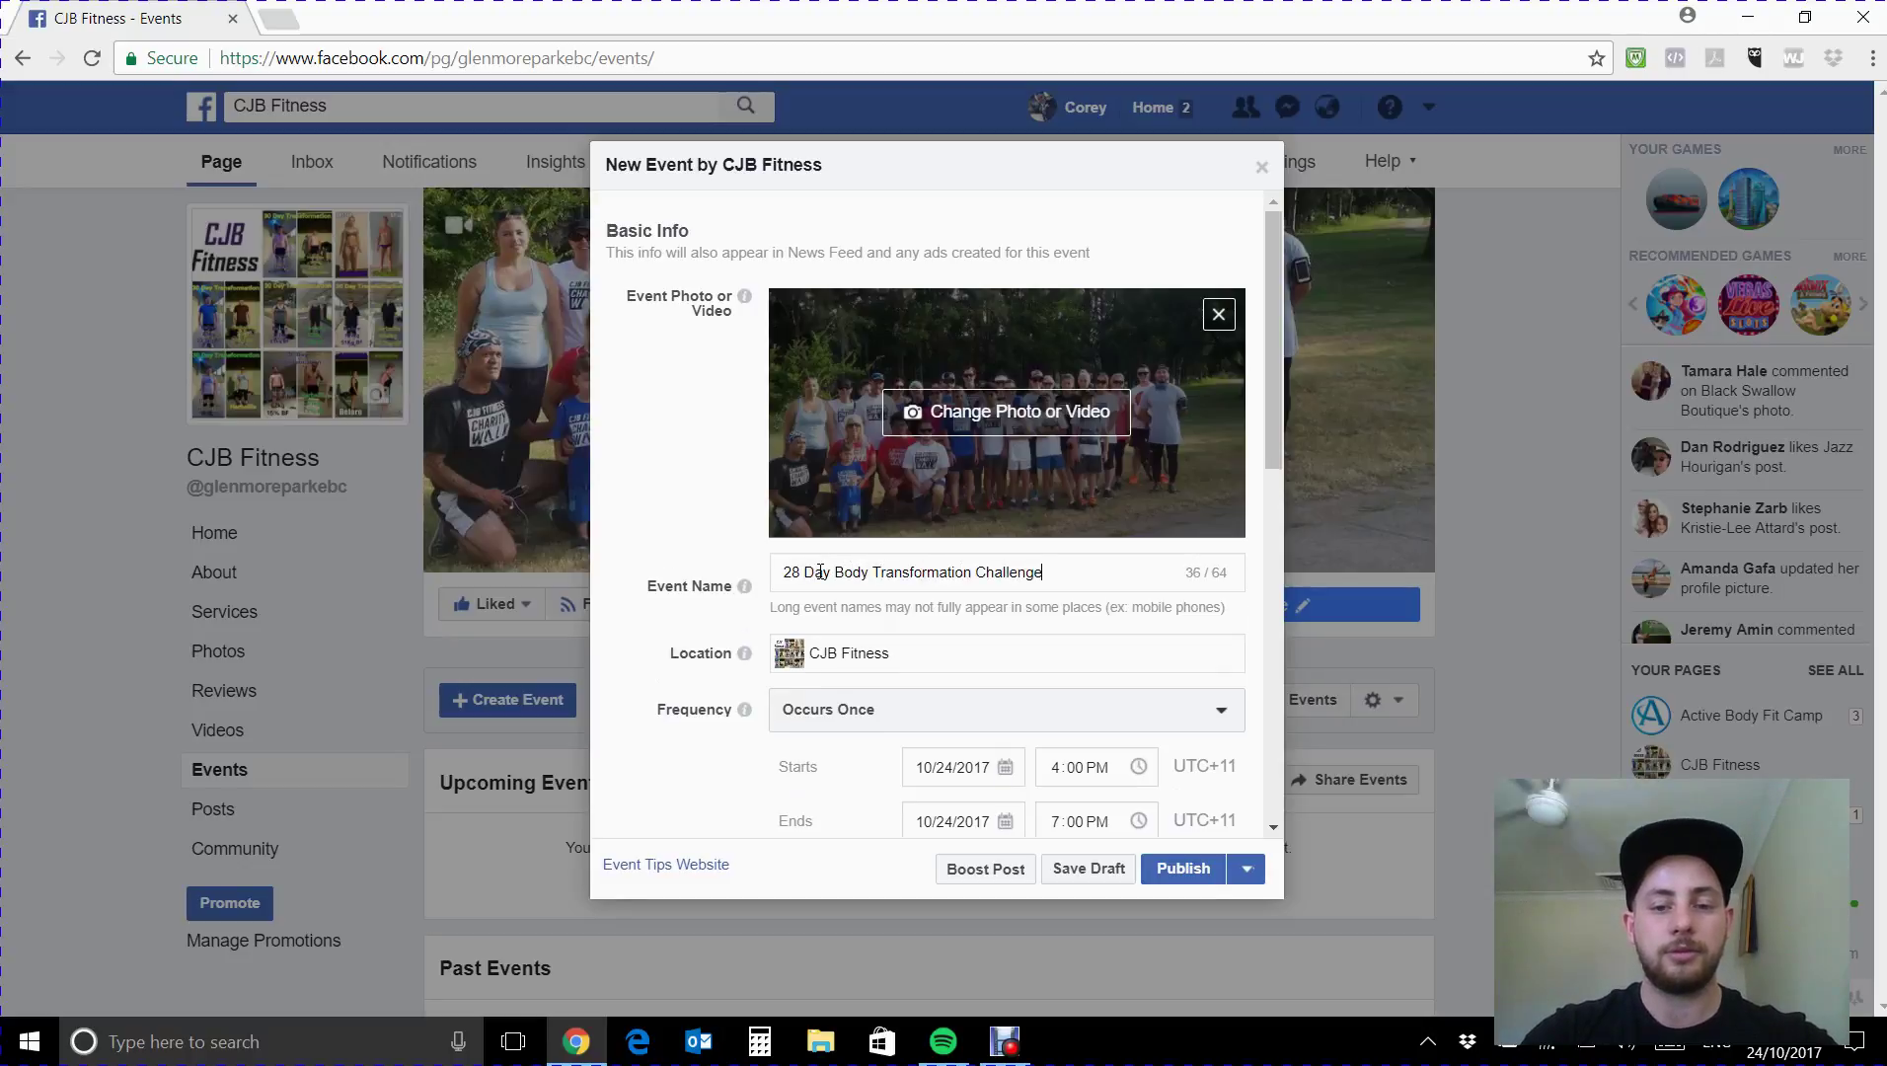
Replace the event's location with the suggested place Blue Hills Oval in Glenmore Park.
triple_click(929, 671)
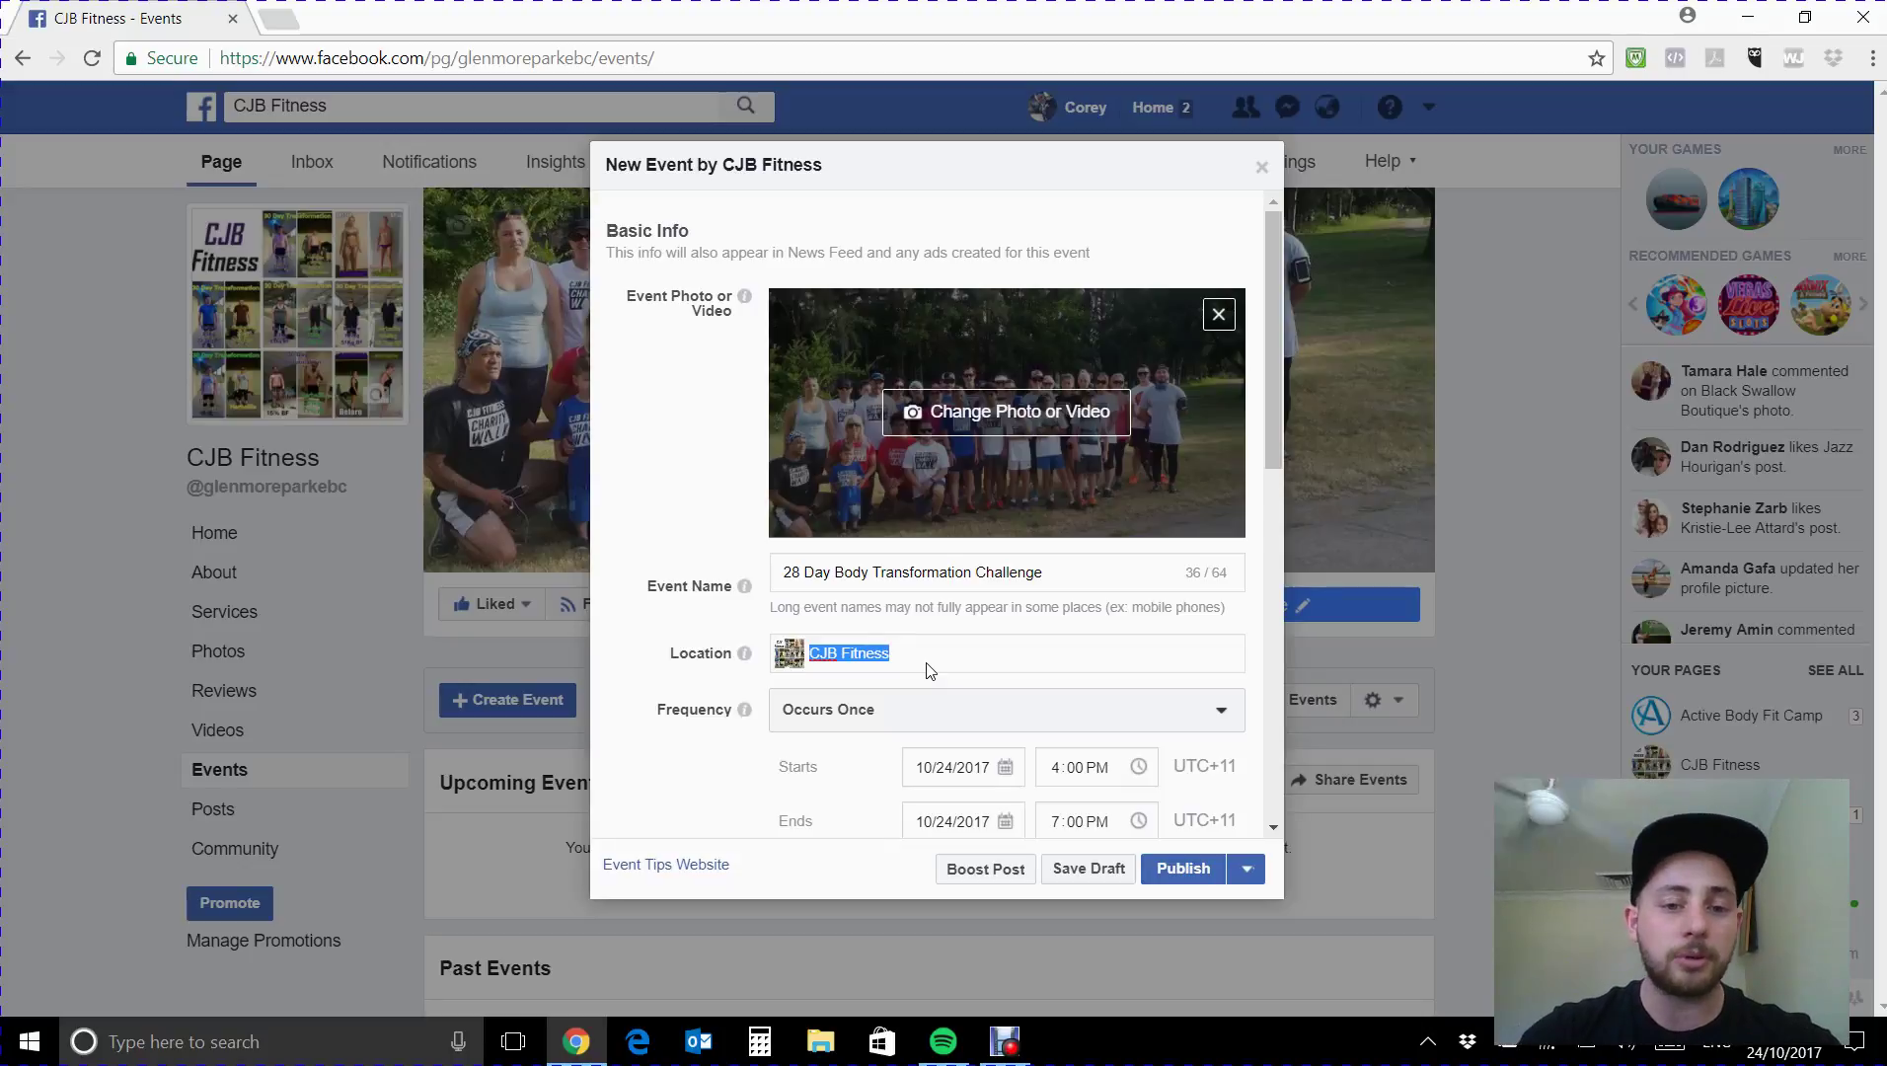
key("BackSpace")
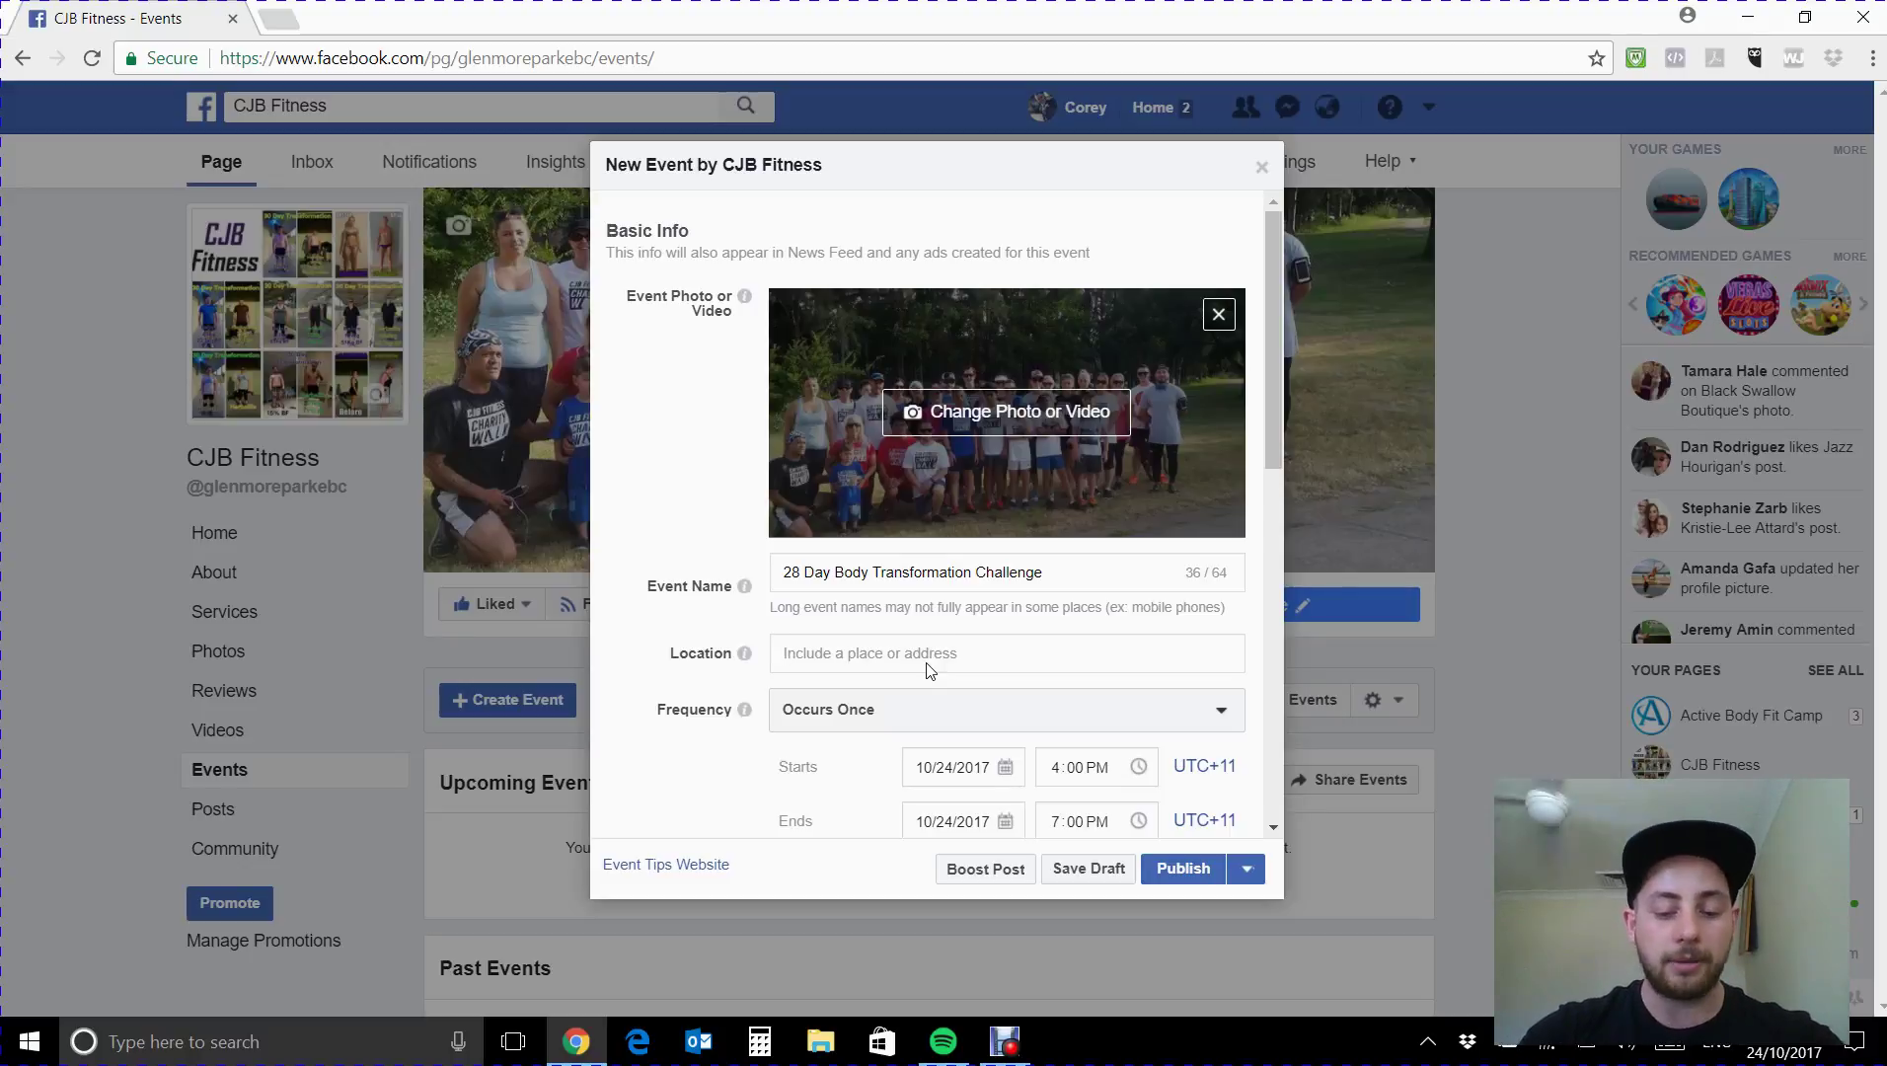
type("Blue Hil")
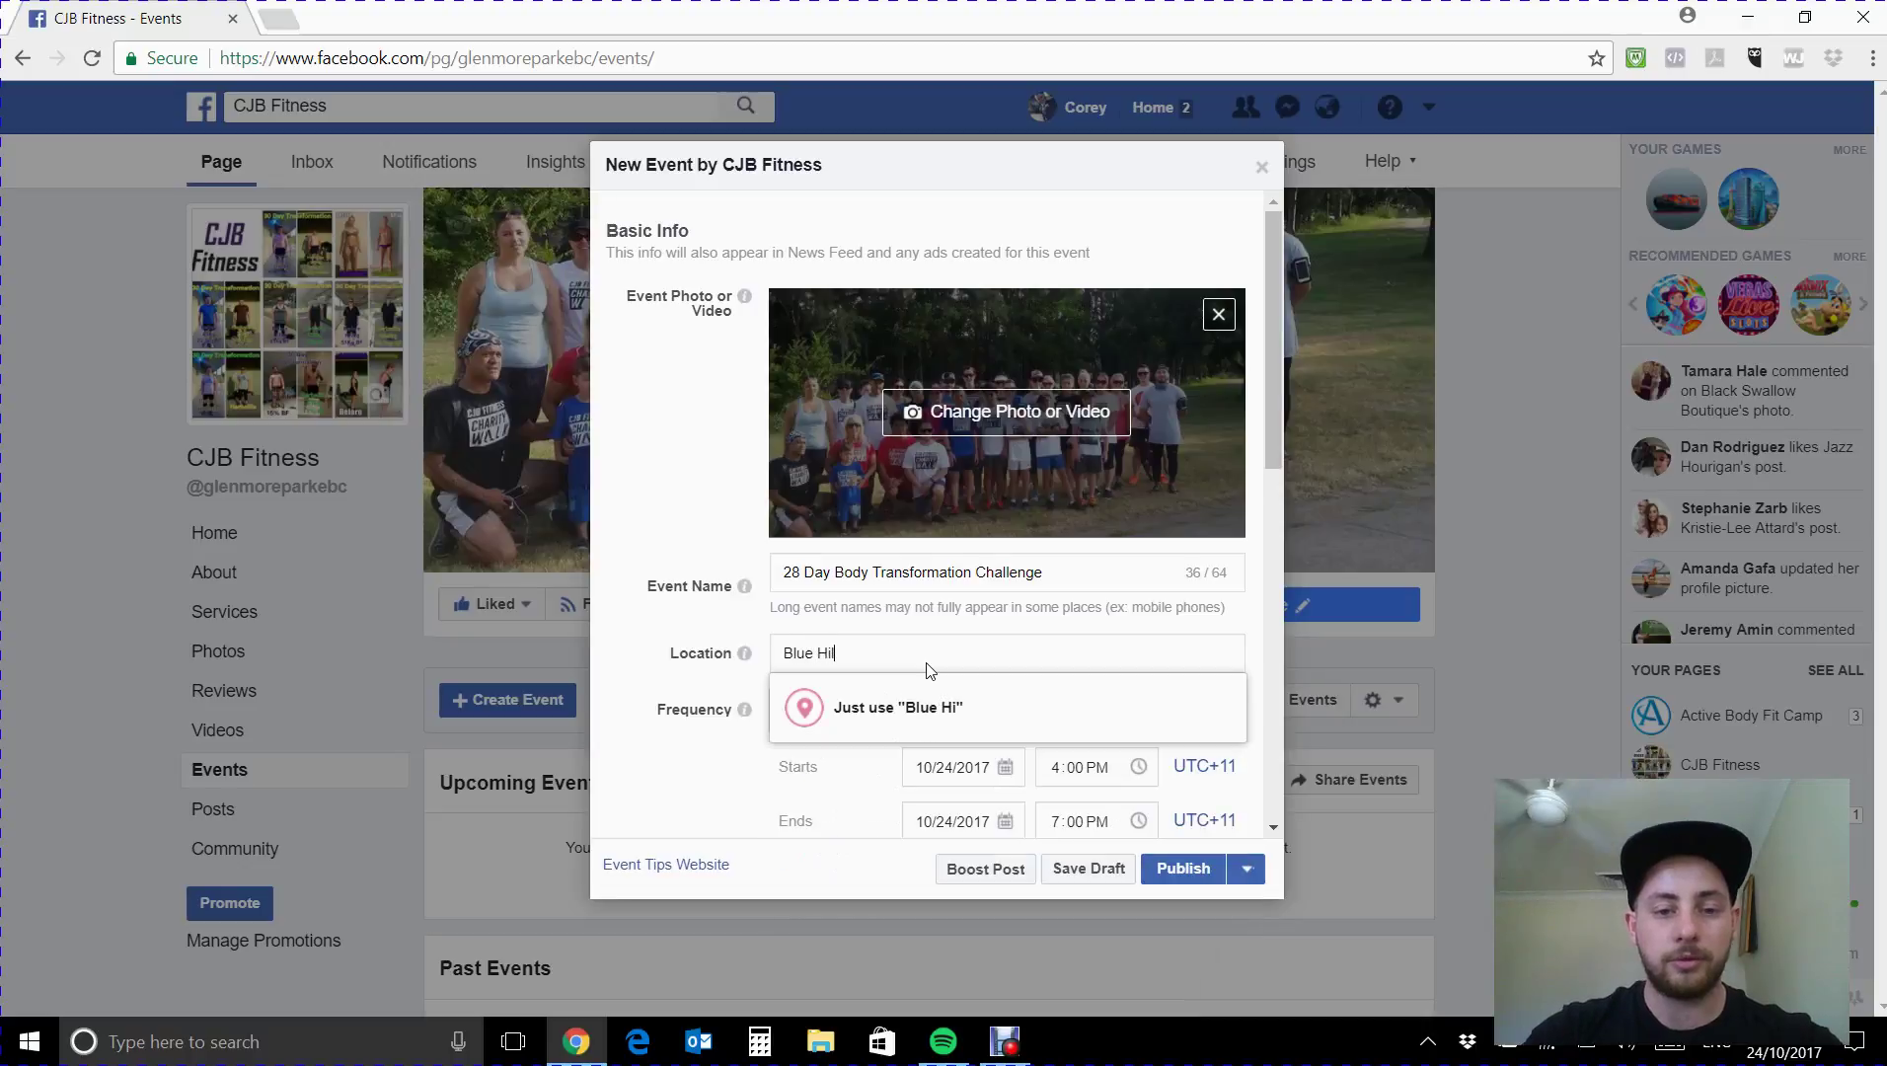
type("ls Oval")
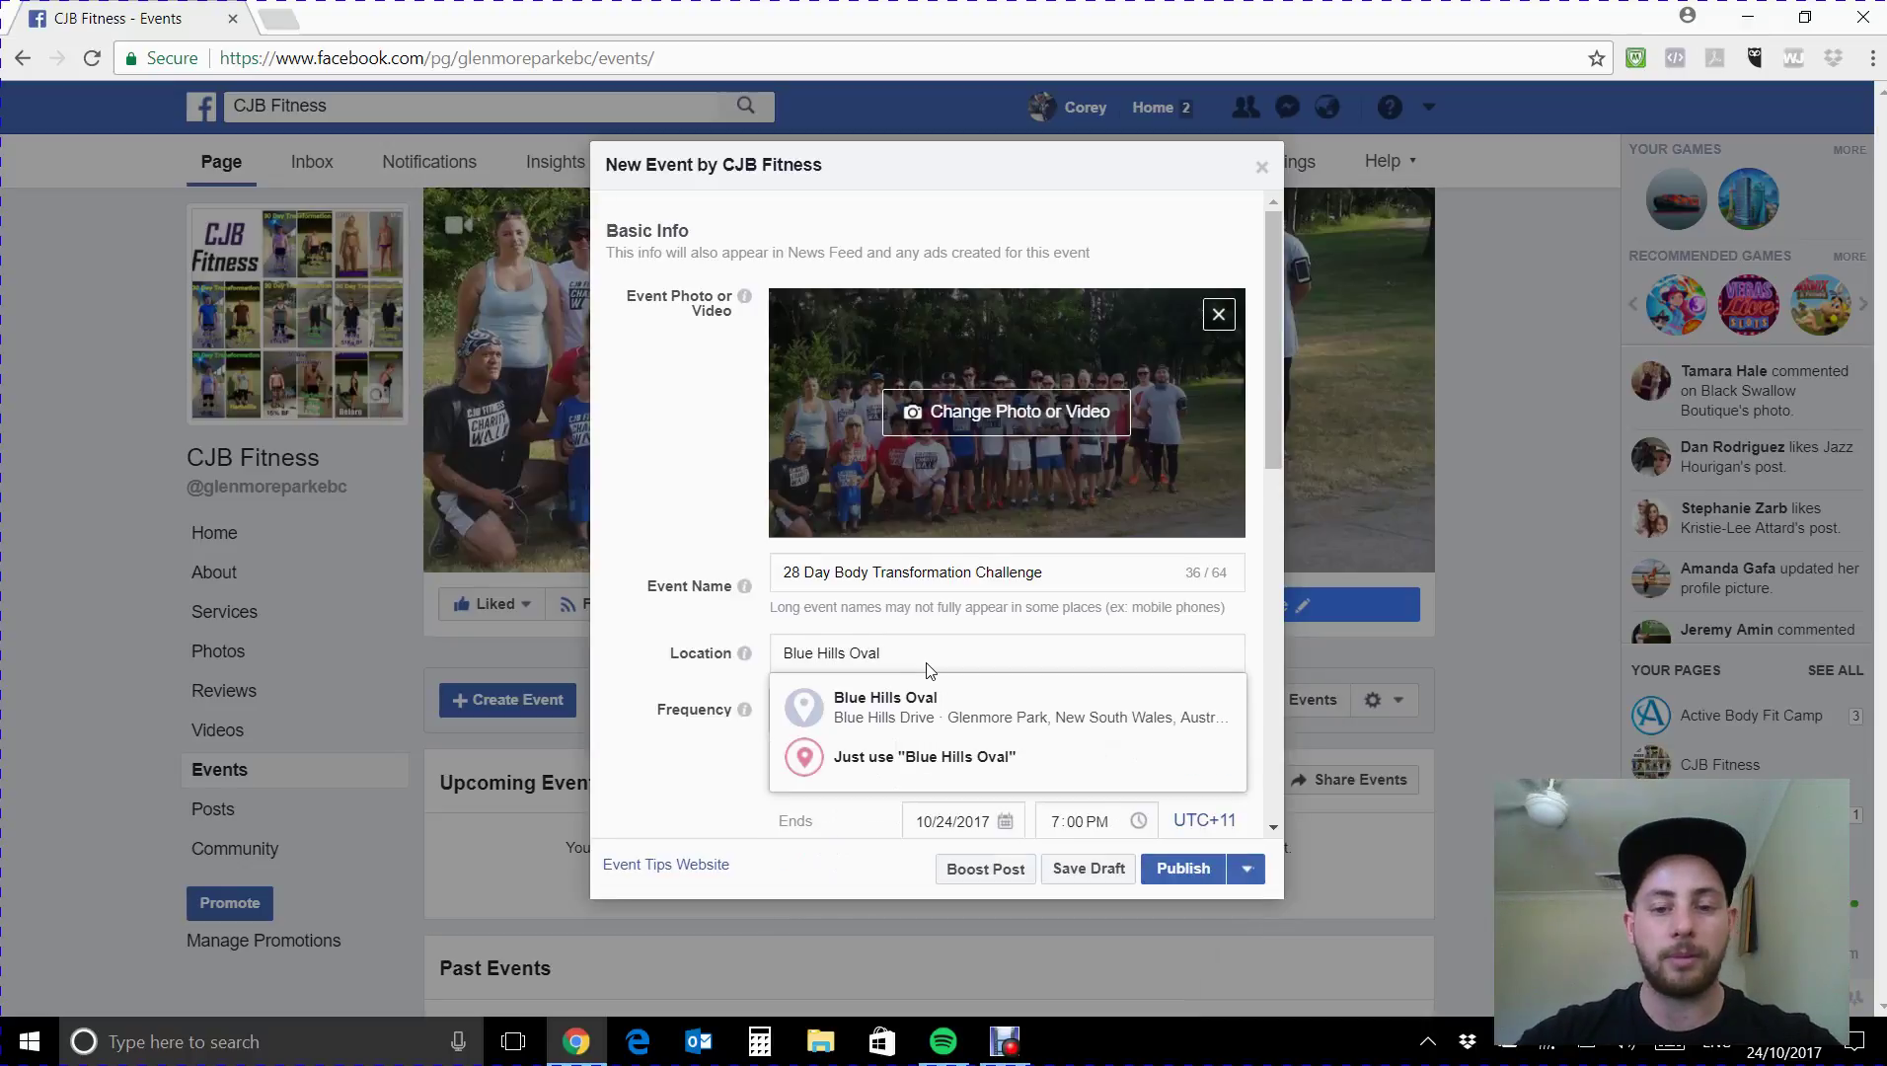
left_click(924, 701)
Set the event's start date to 11/20/2017.
scroll(725, 651, "down", 3)
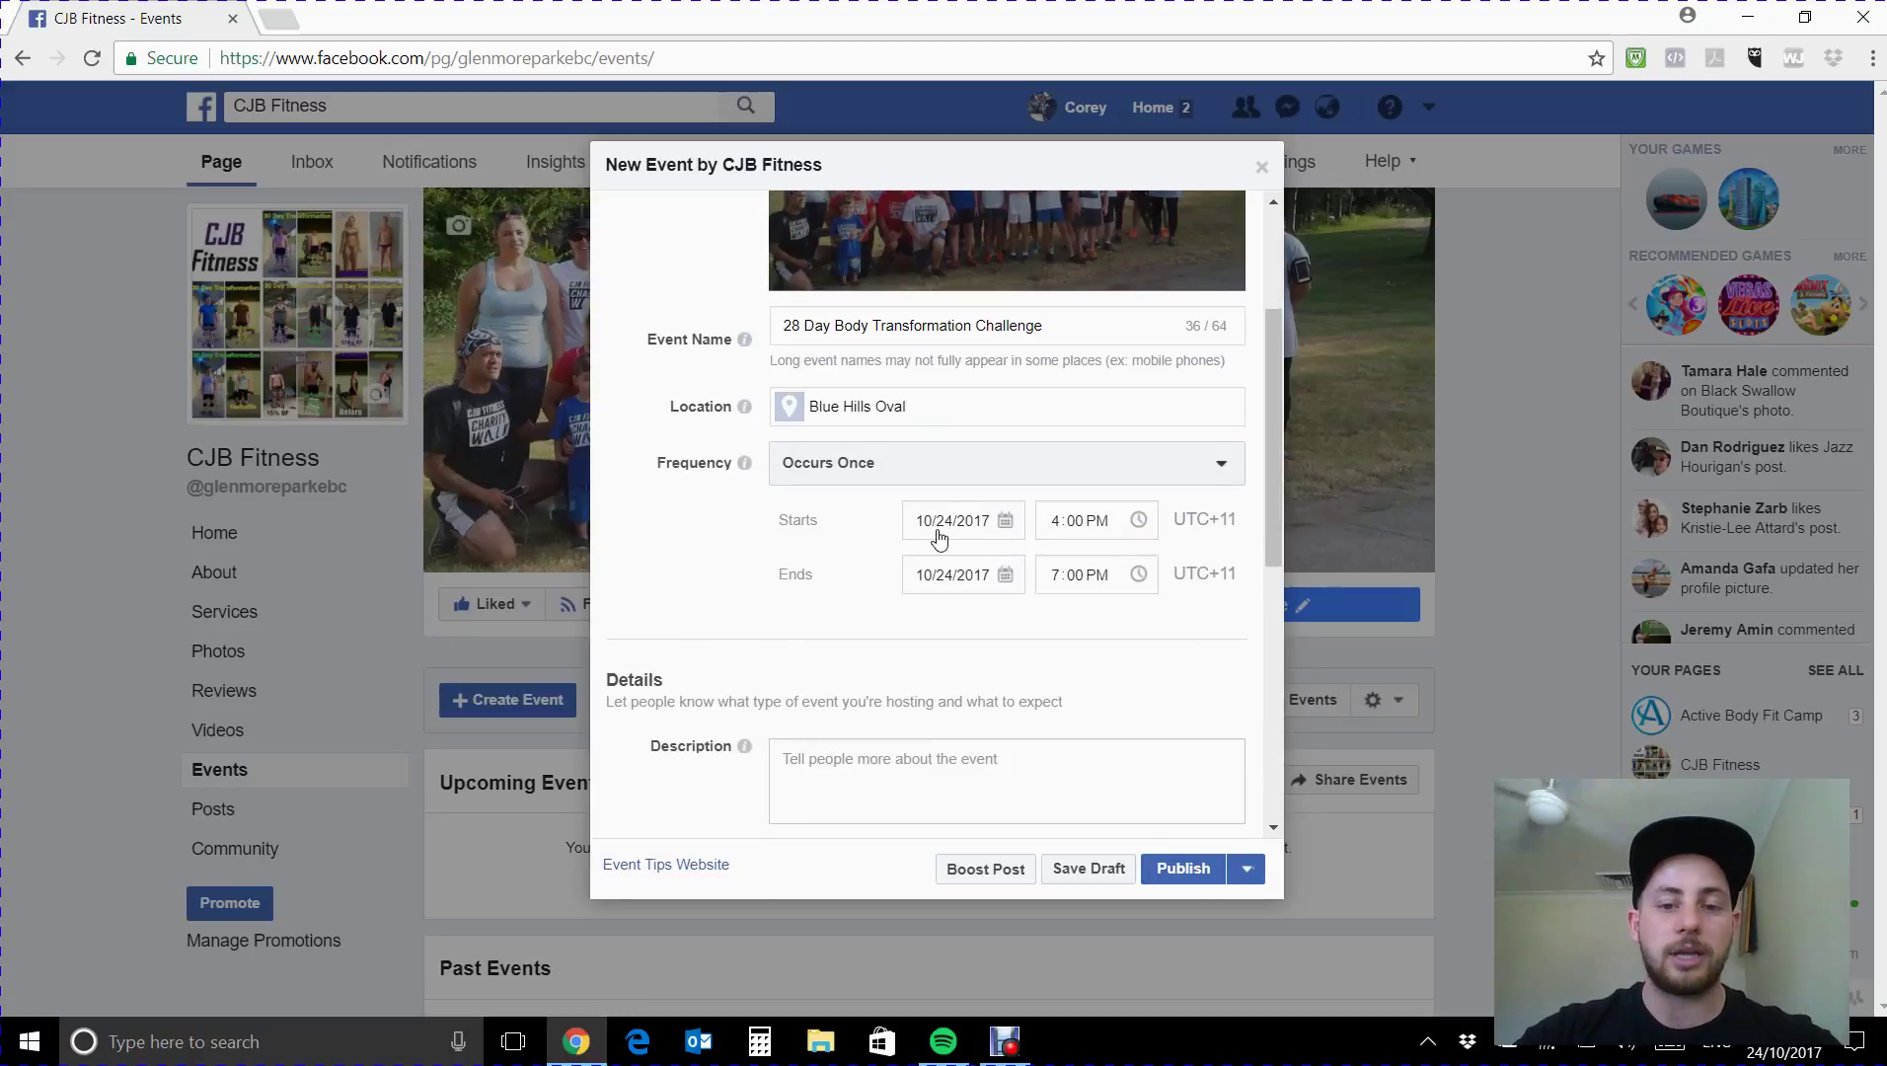
left_click(953, 520)
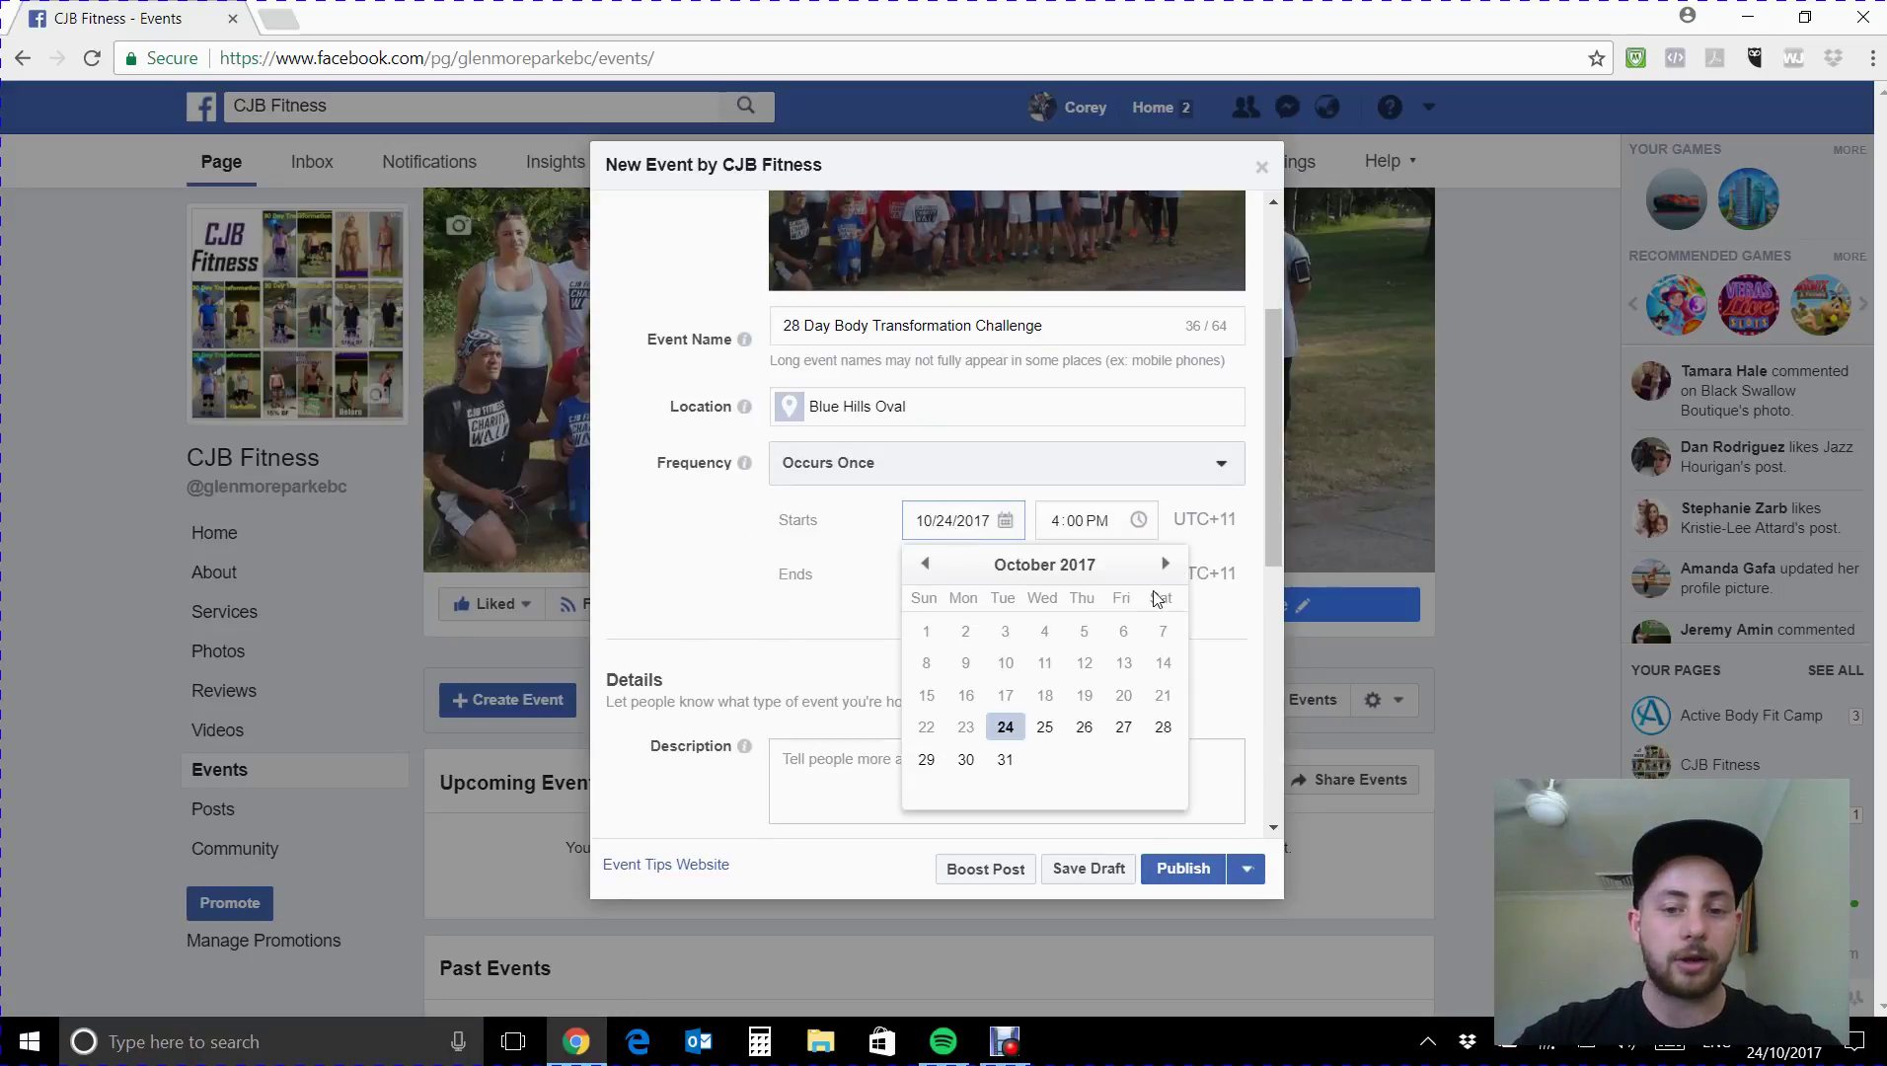
left_click(1165, 563)
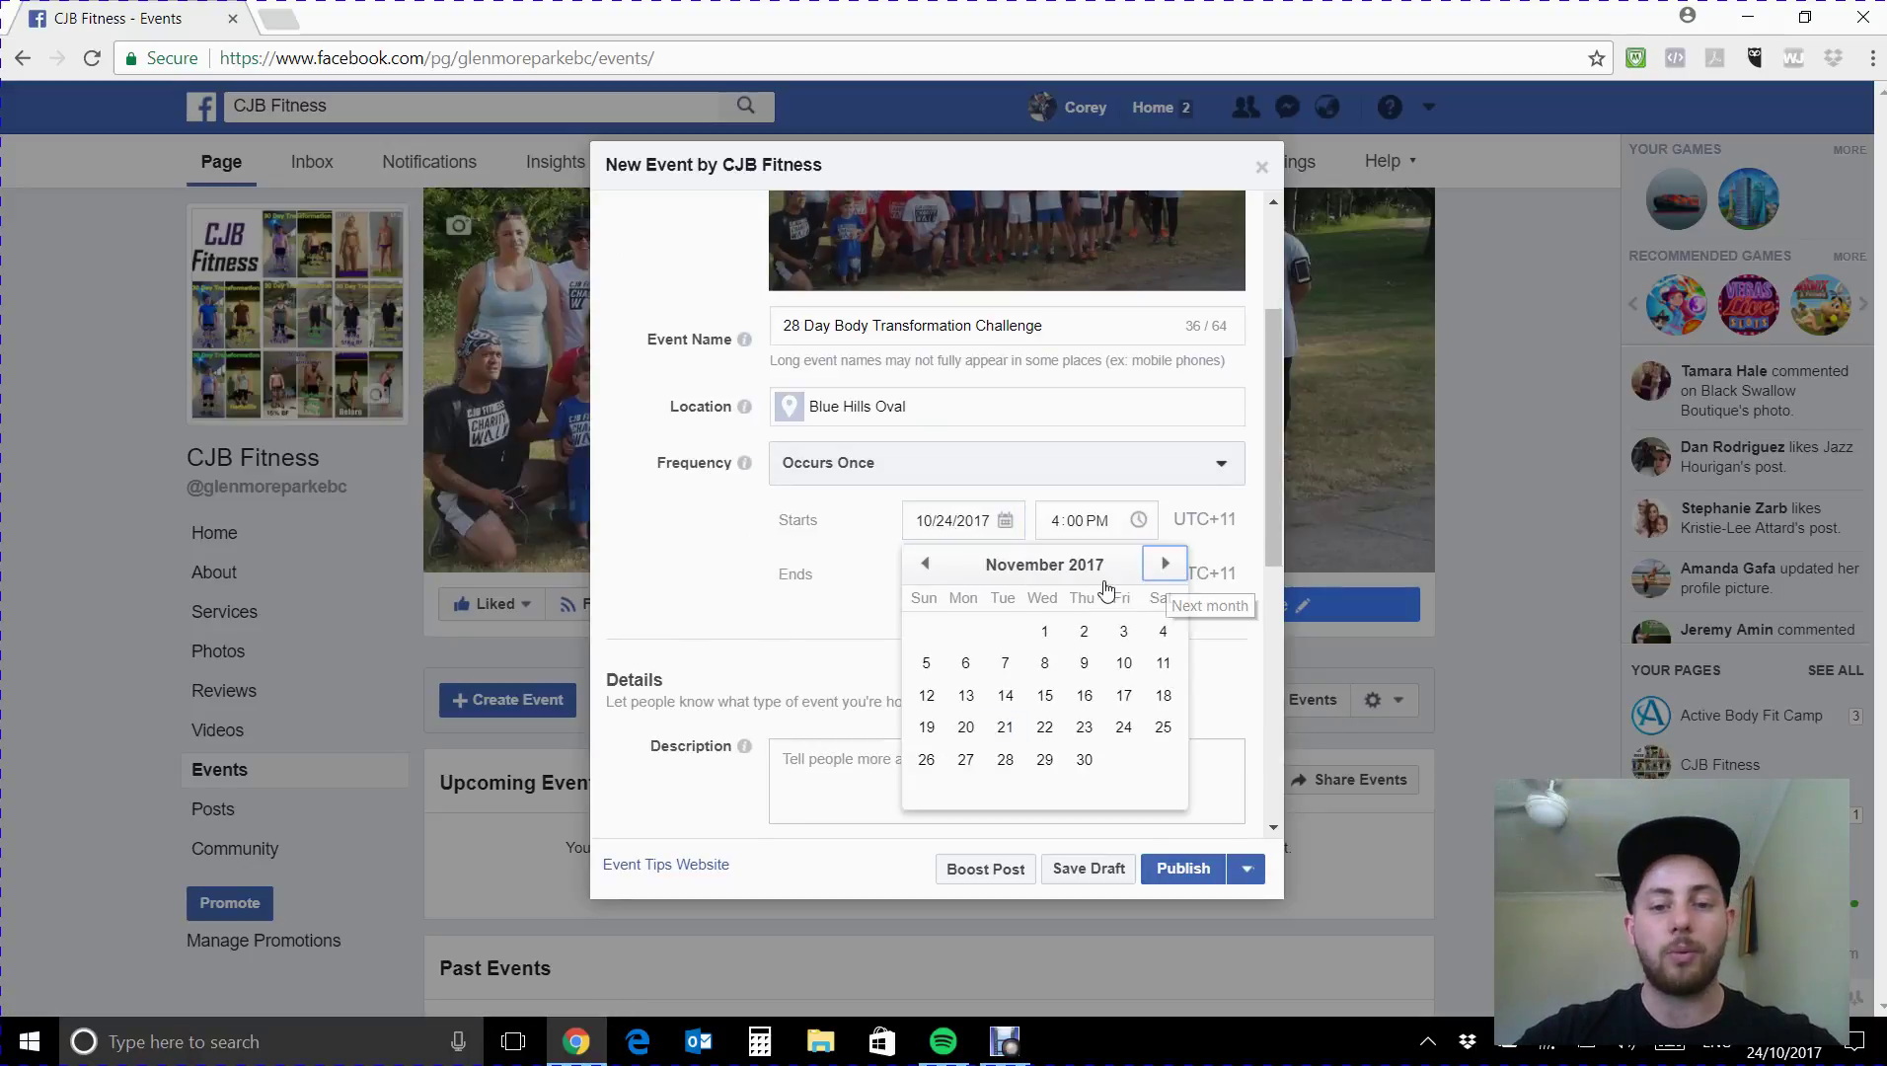
left_click(965, 726)
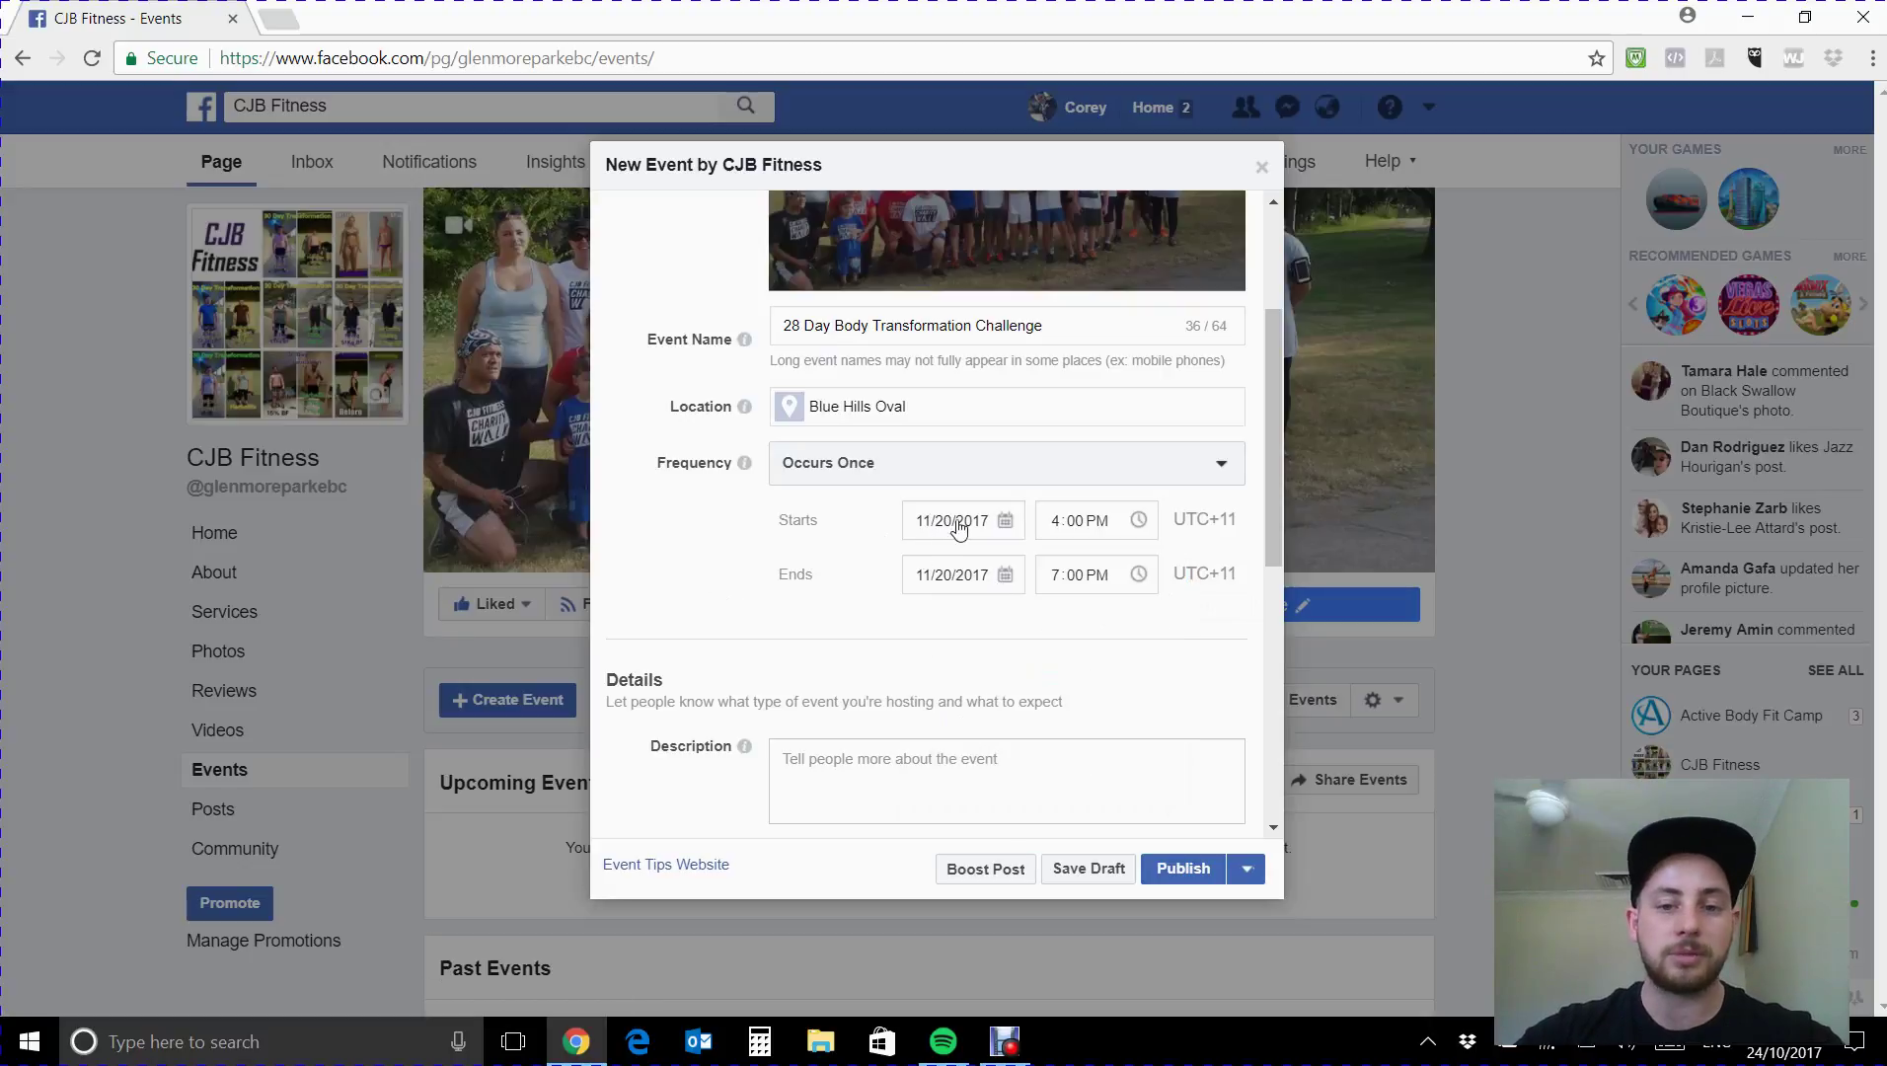
Set the event to start at 6:30 PM and end at 7:30 PM.
left_click(1053, 525)
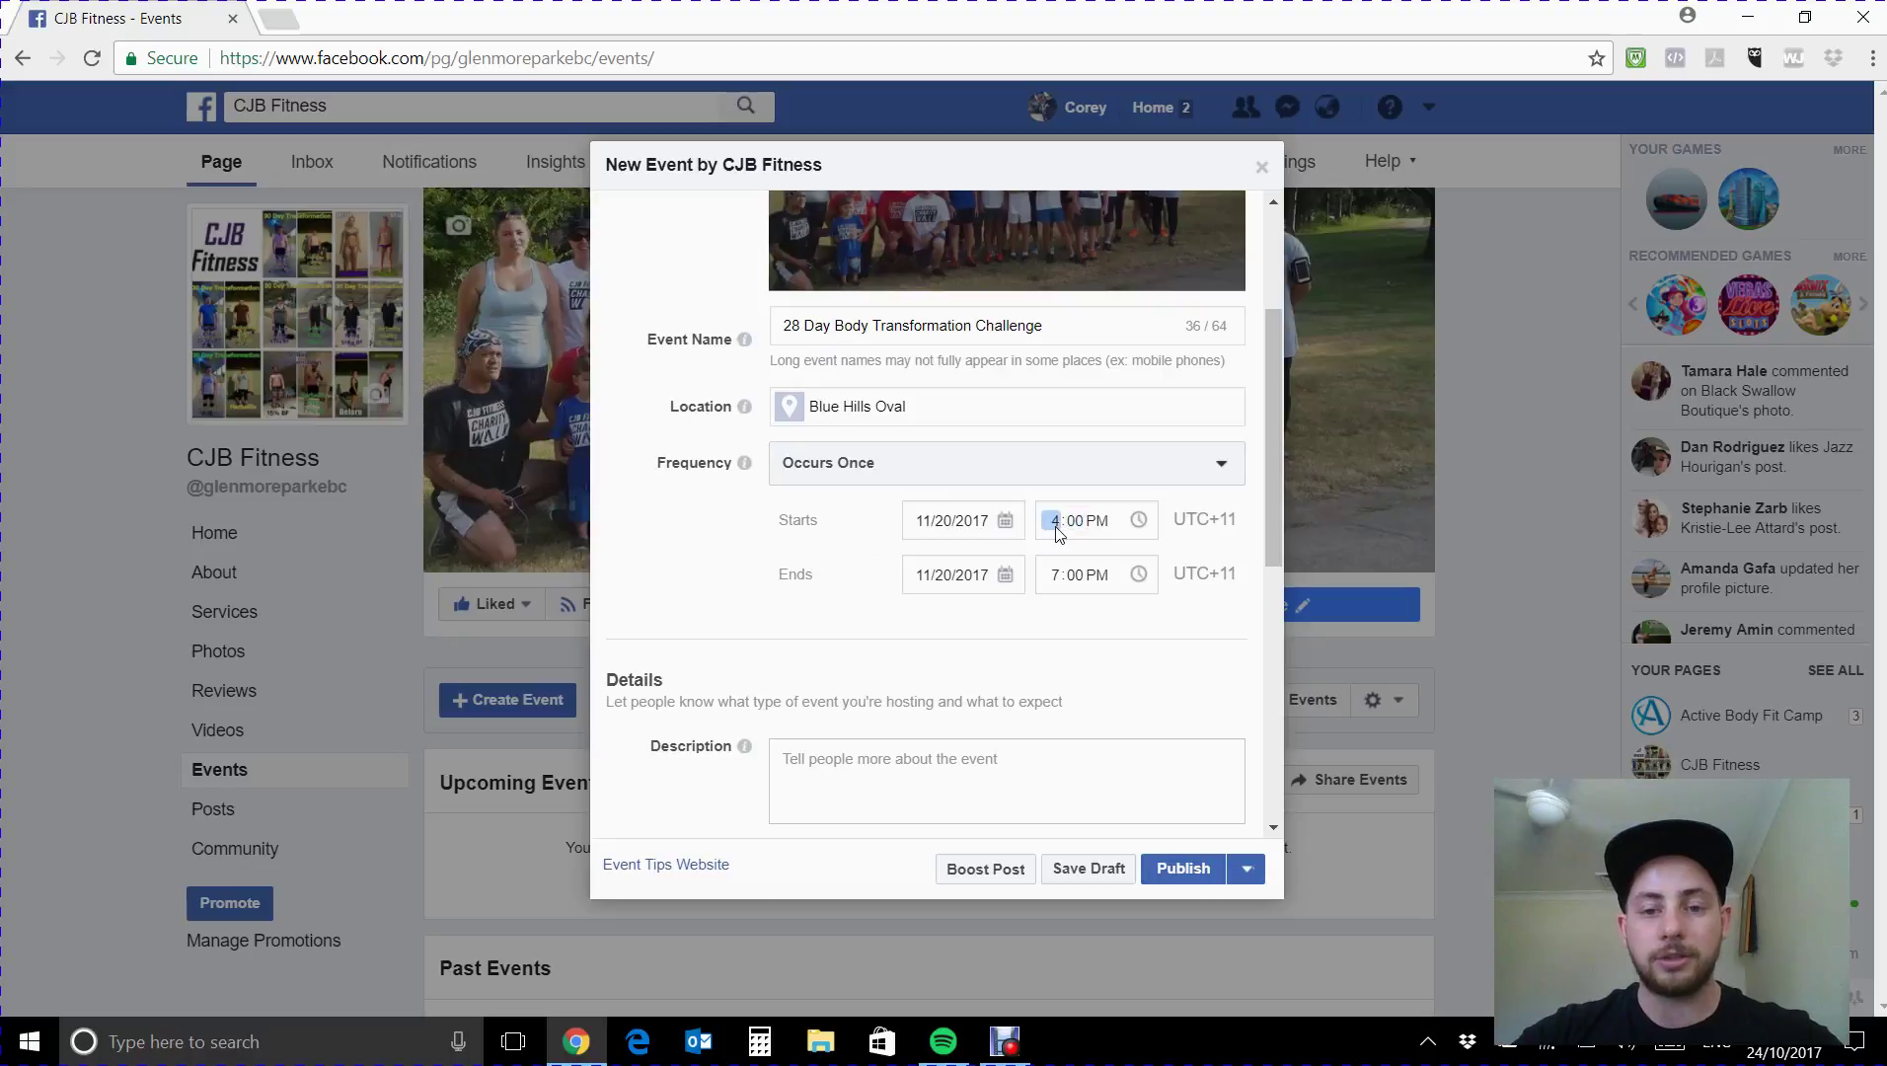
type("6:")
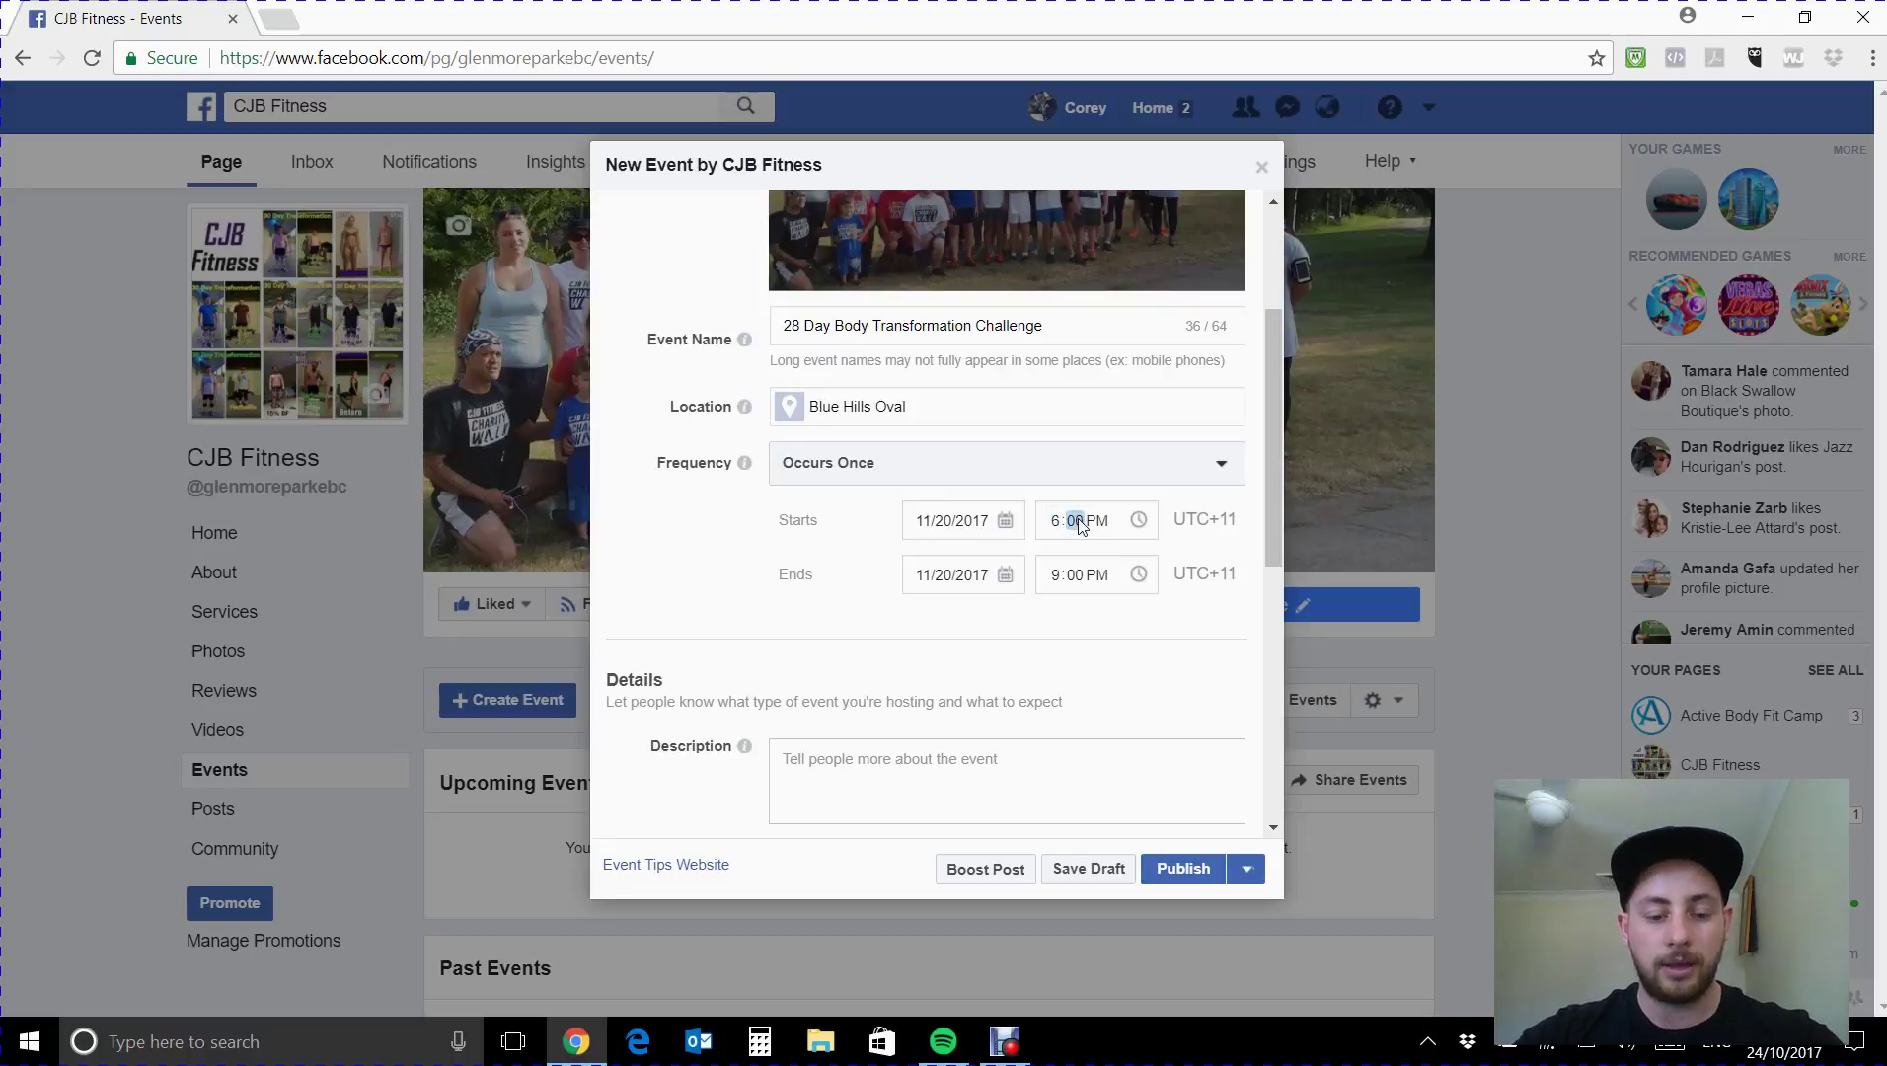
type("30")
left_click(1056, 576)
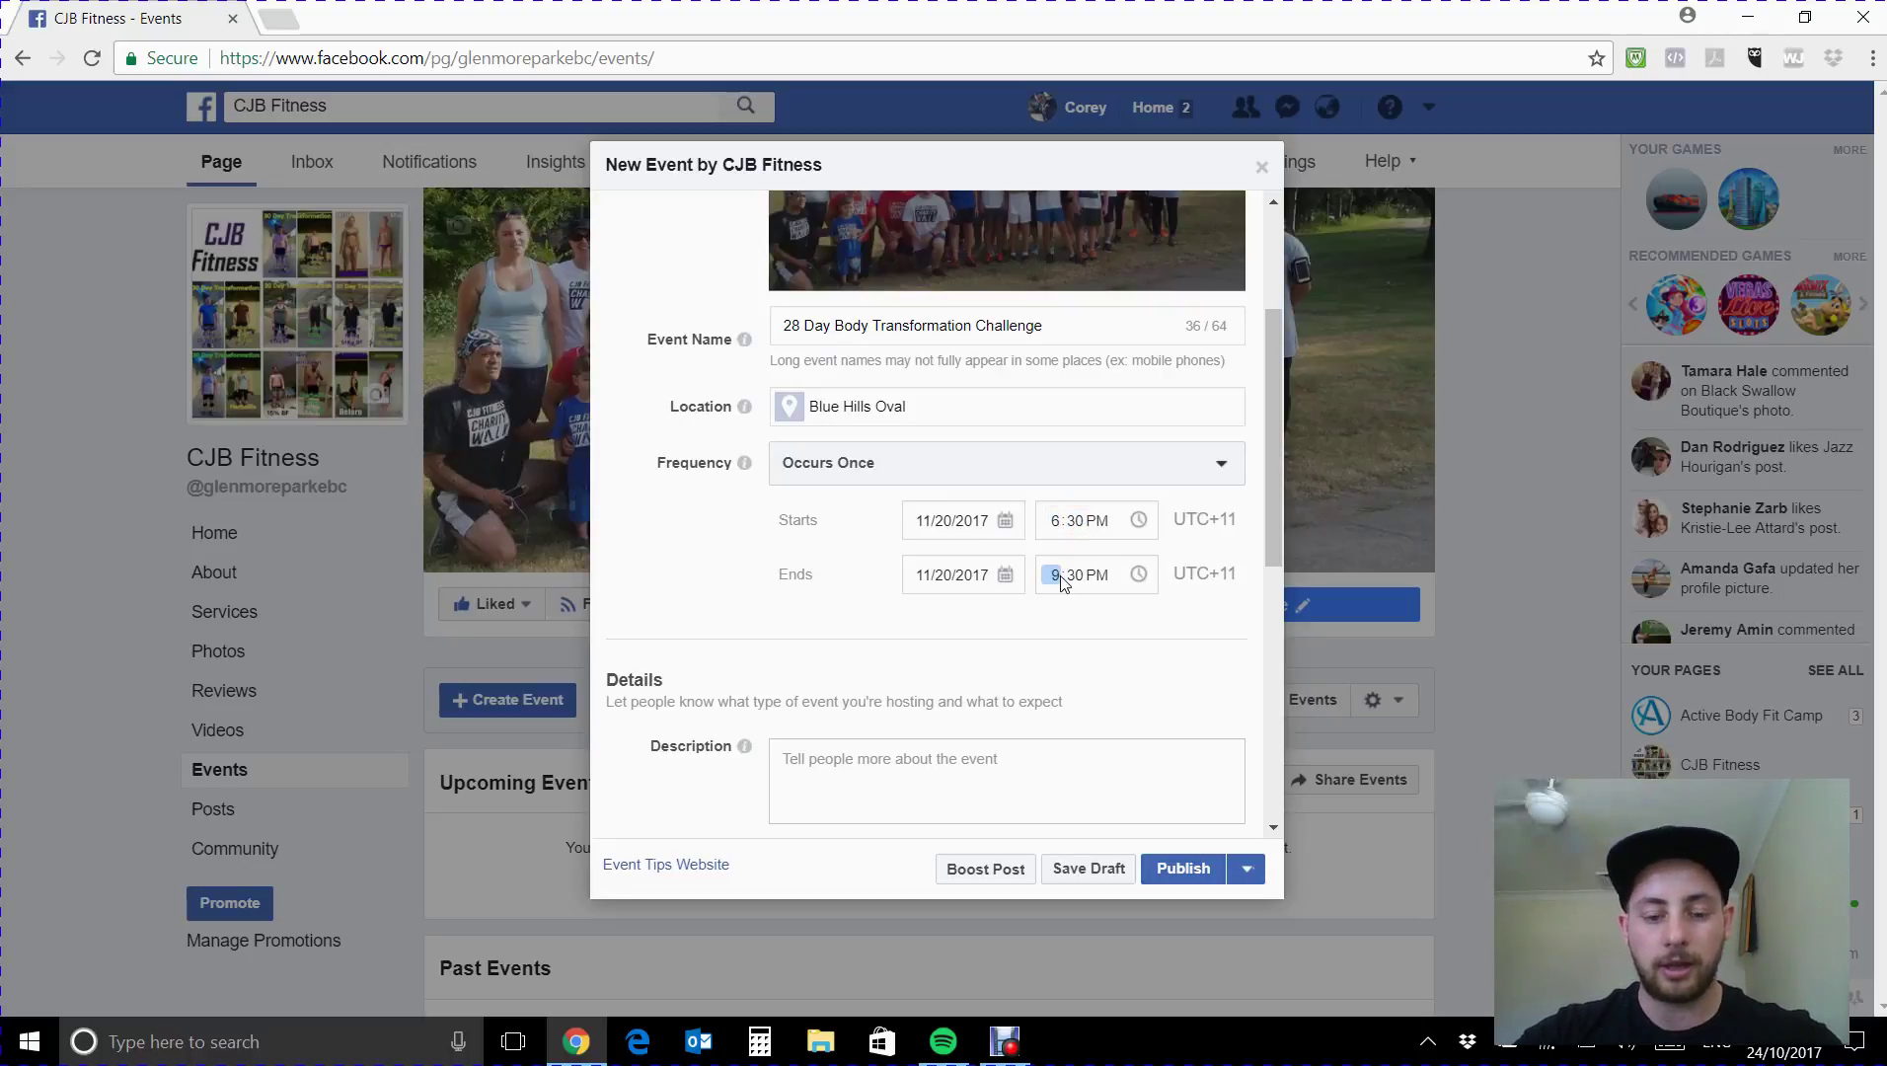
type("7")
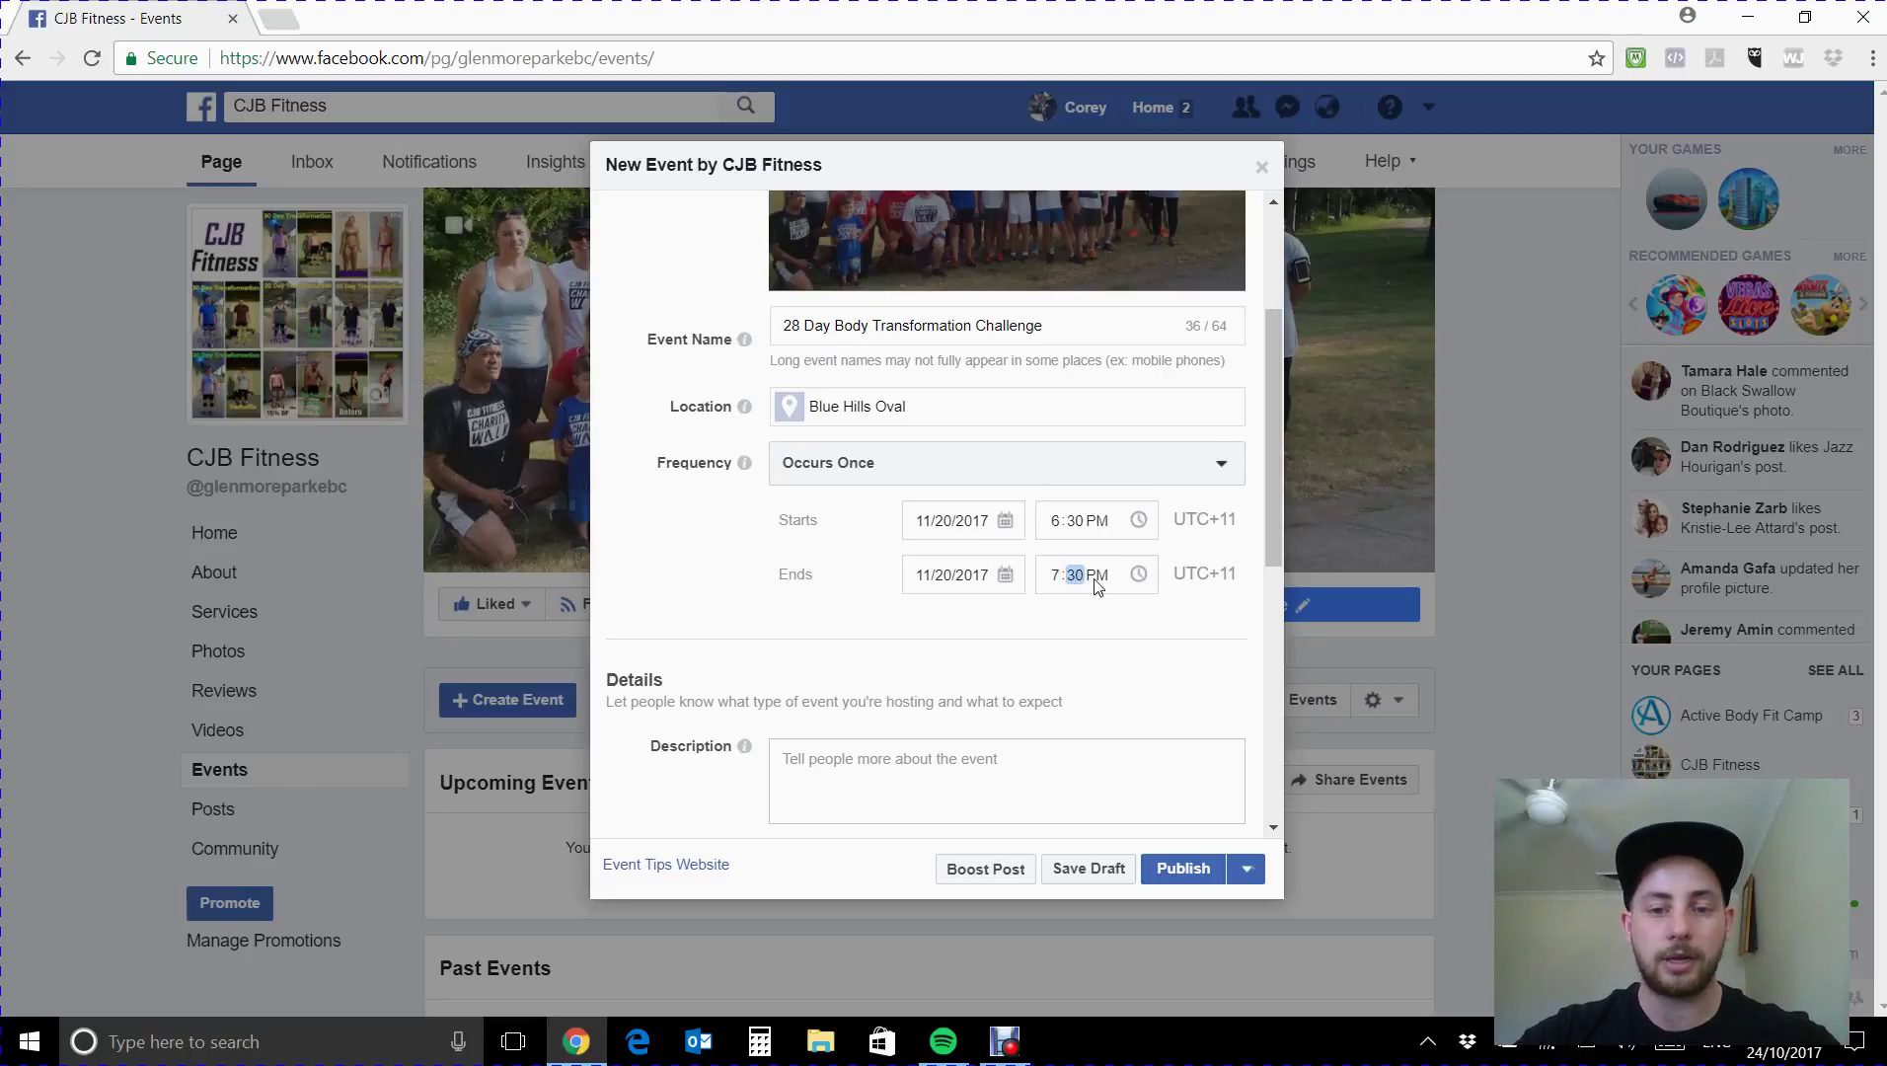
Begin the event description with the line "Price: $97" followed by a blank line.
scroll(1269, 332, "down", 3)
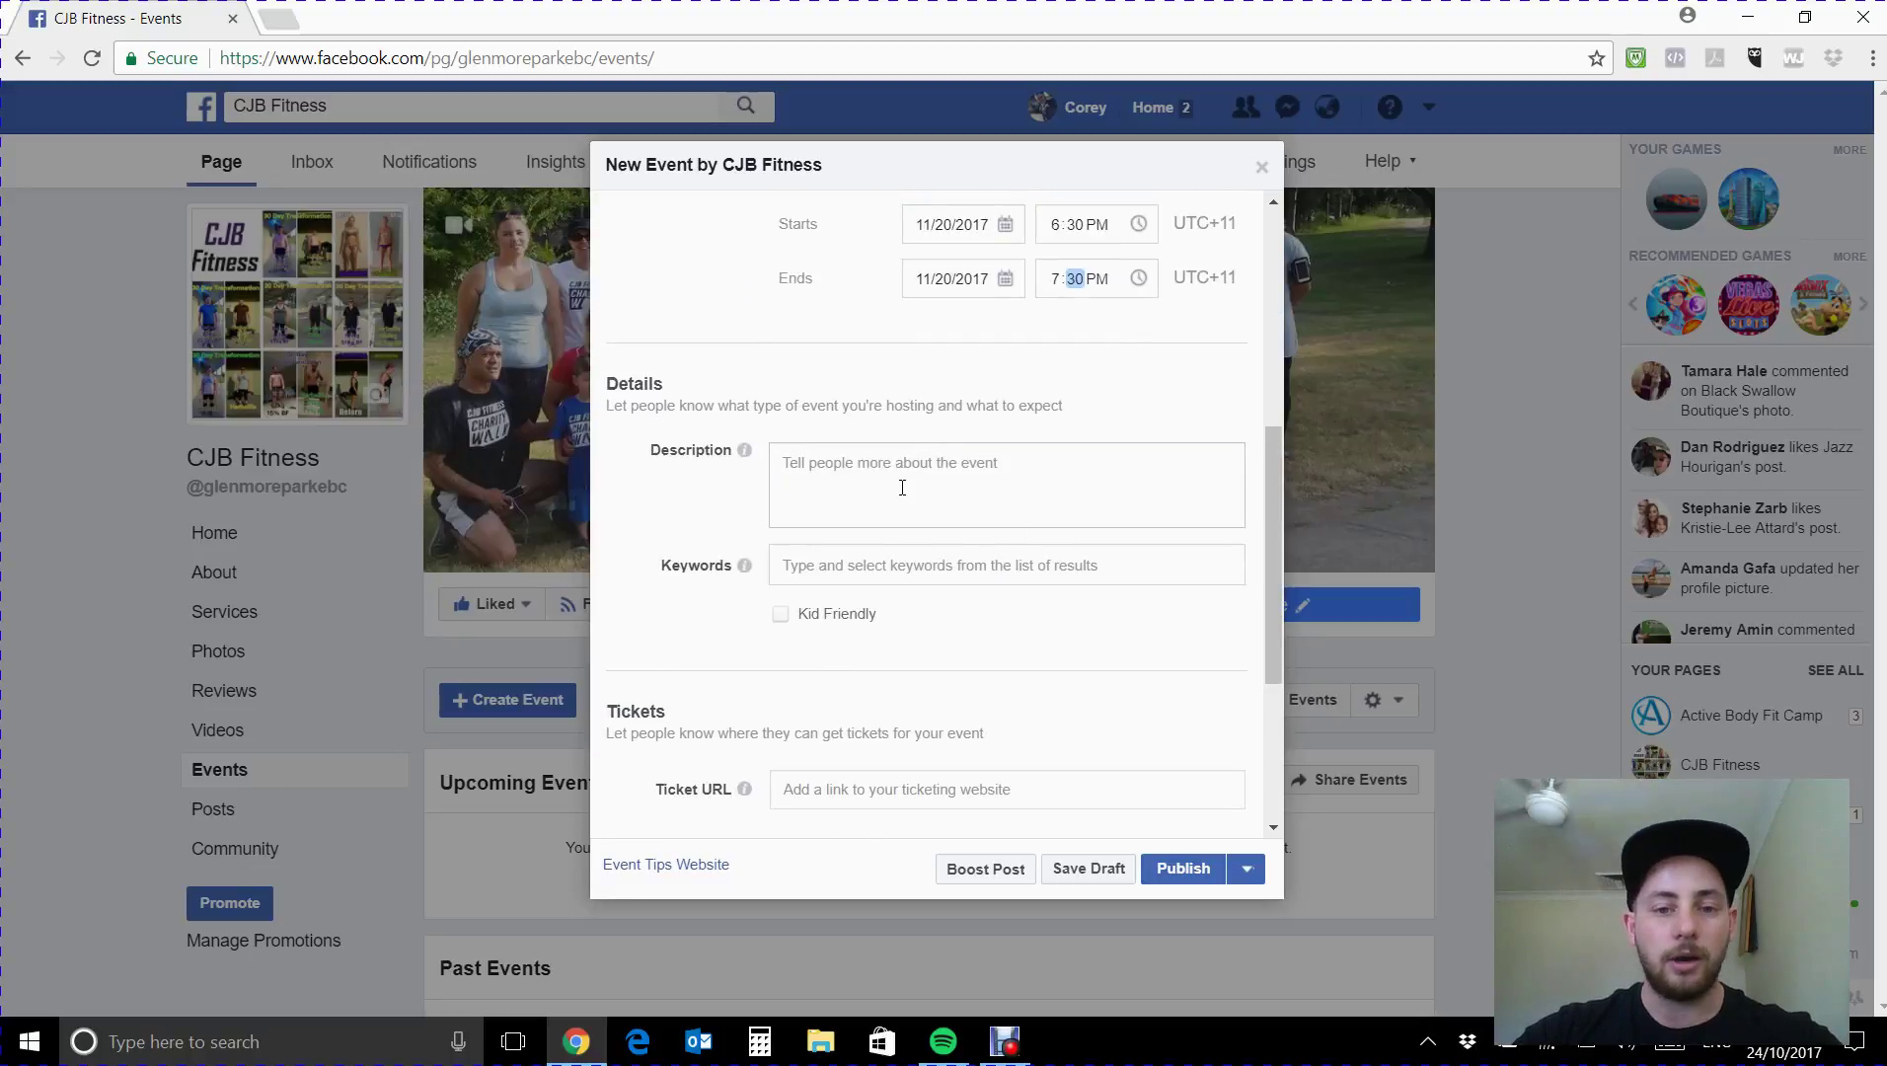
key("Tab")
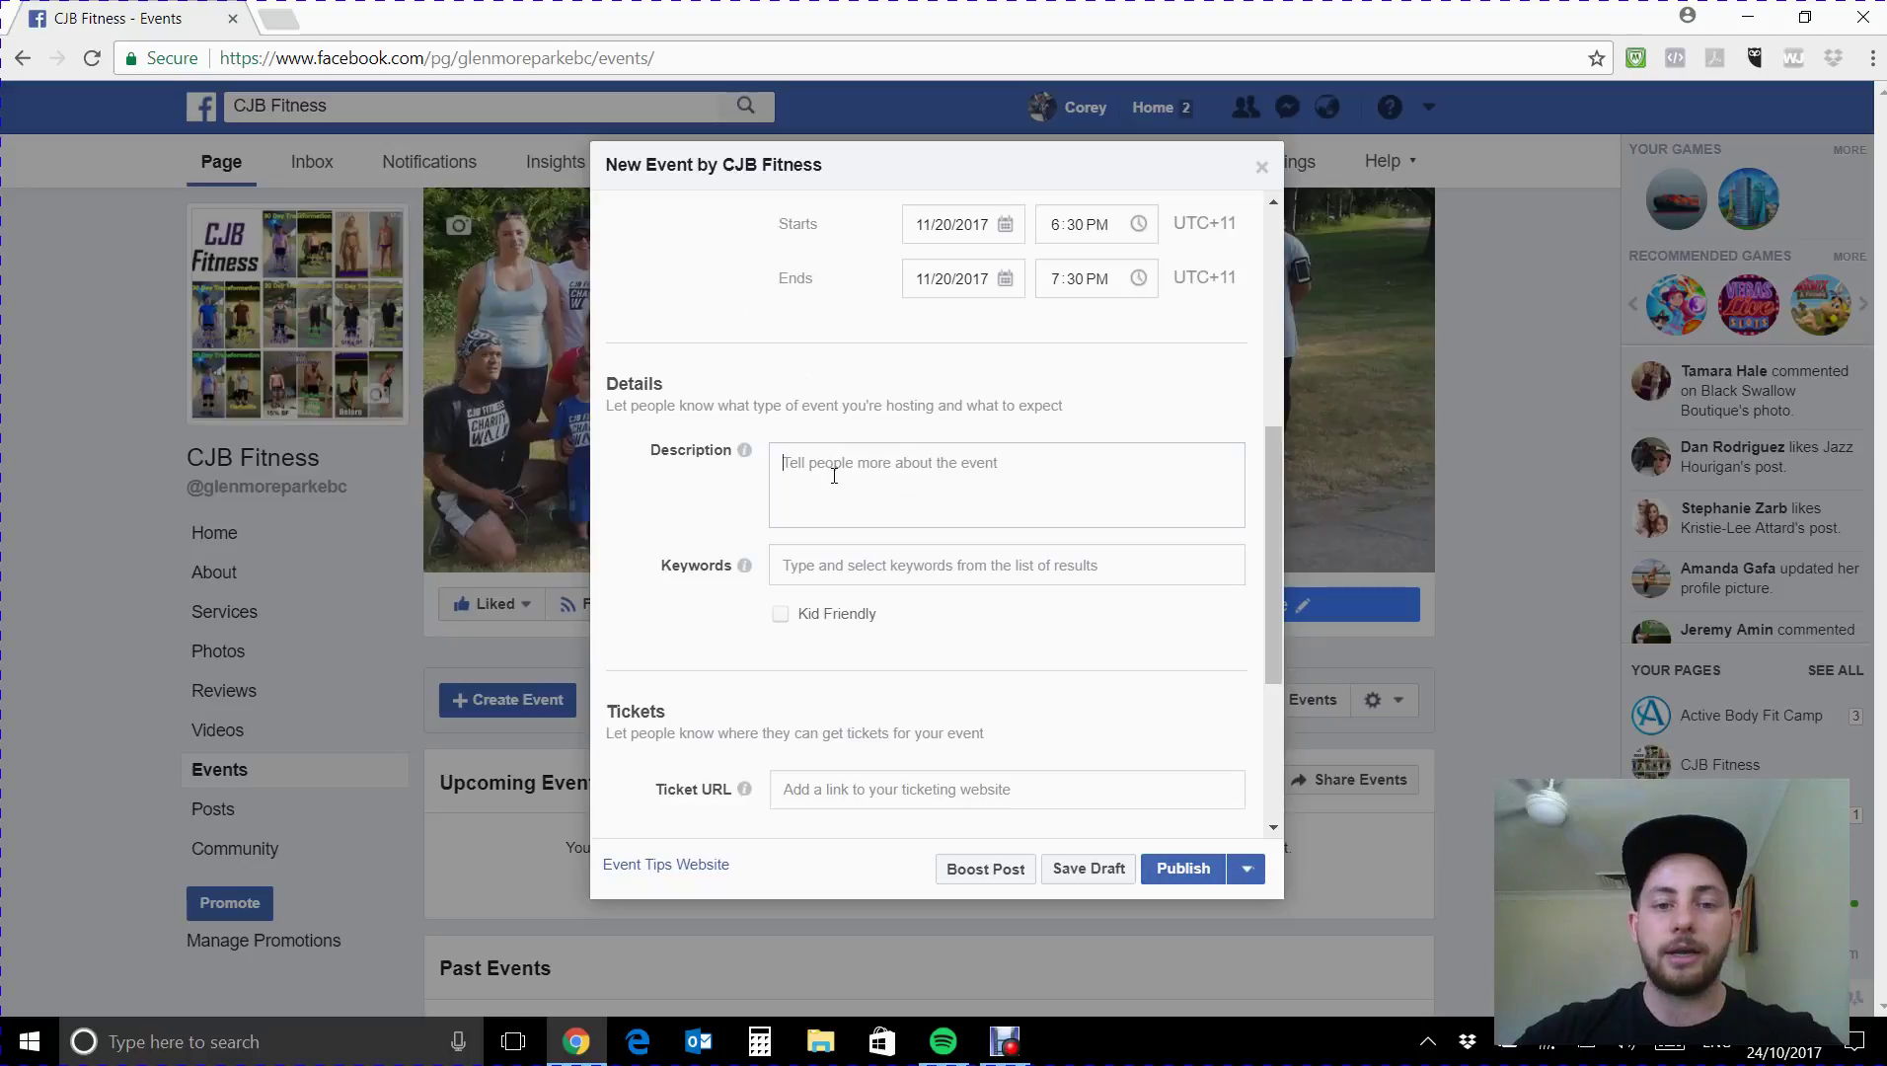
type("P")
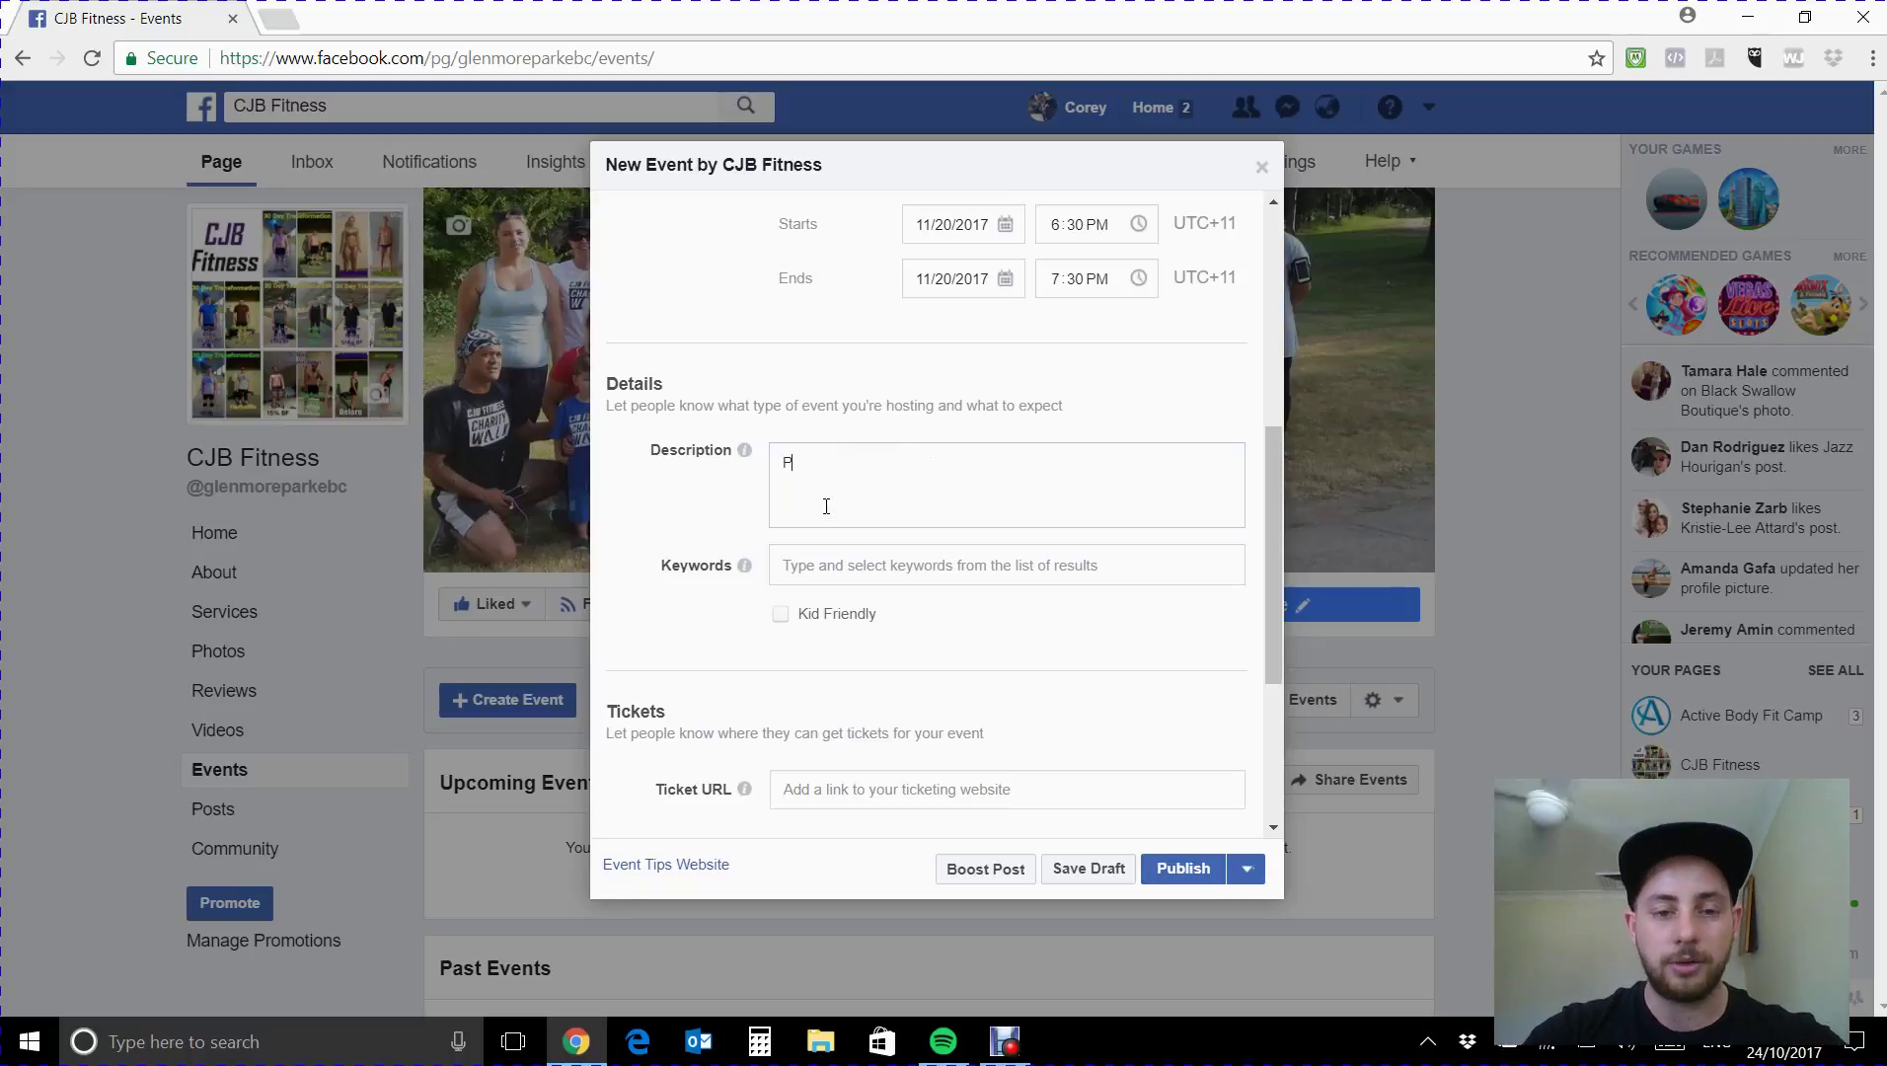
type("rice: $97")
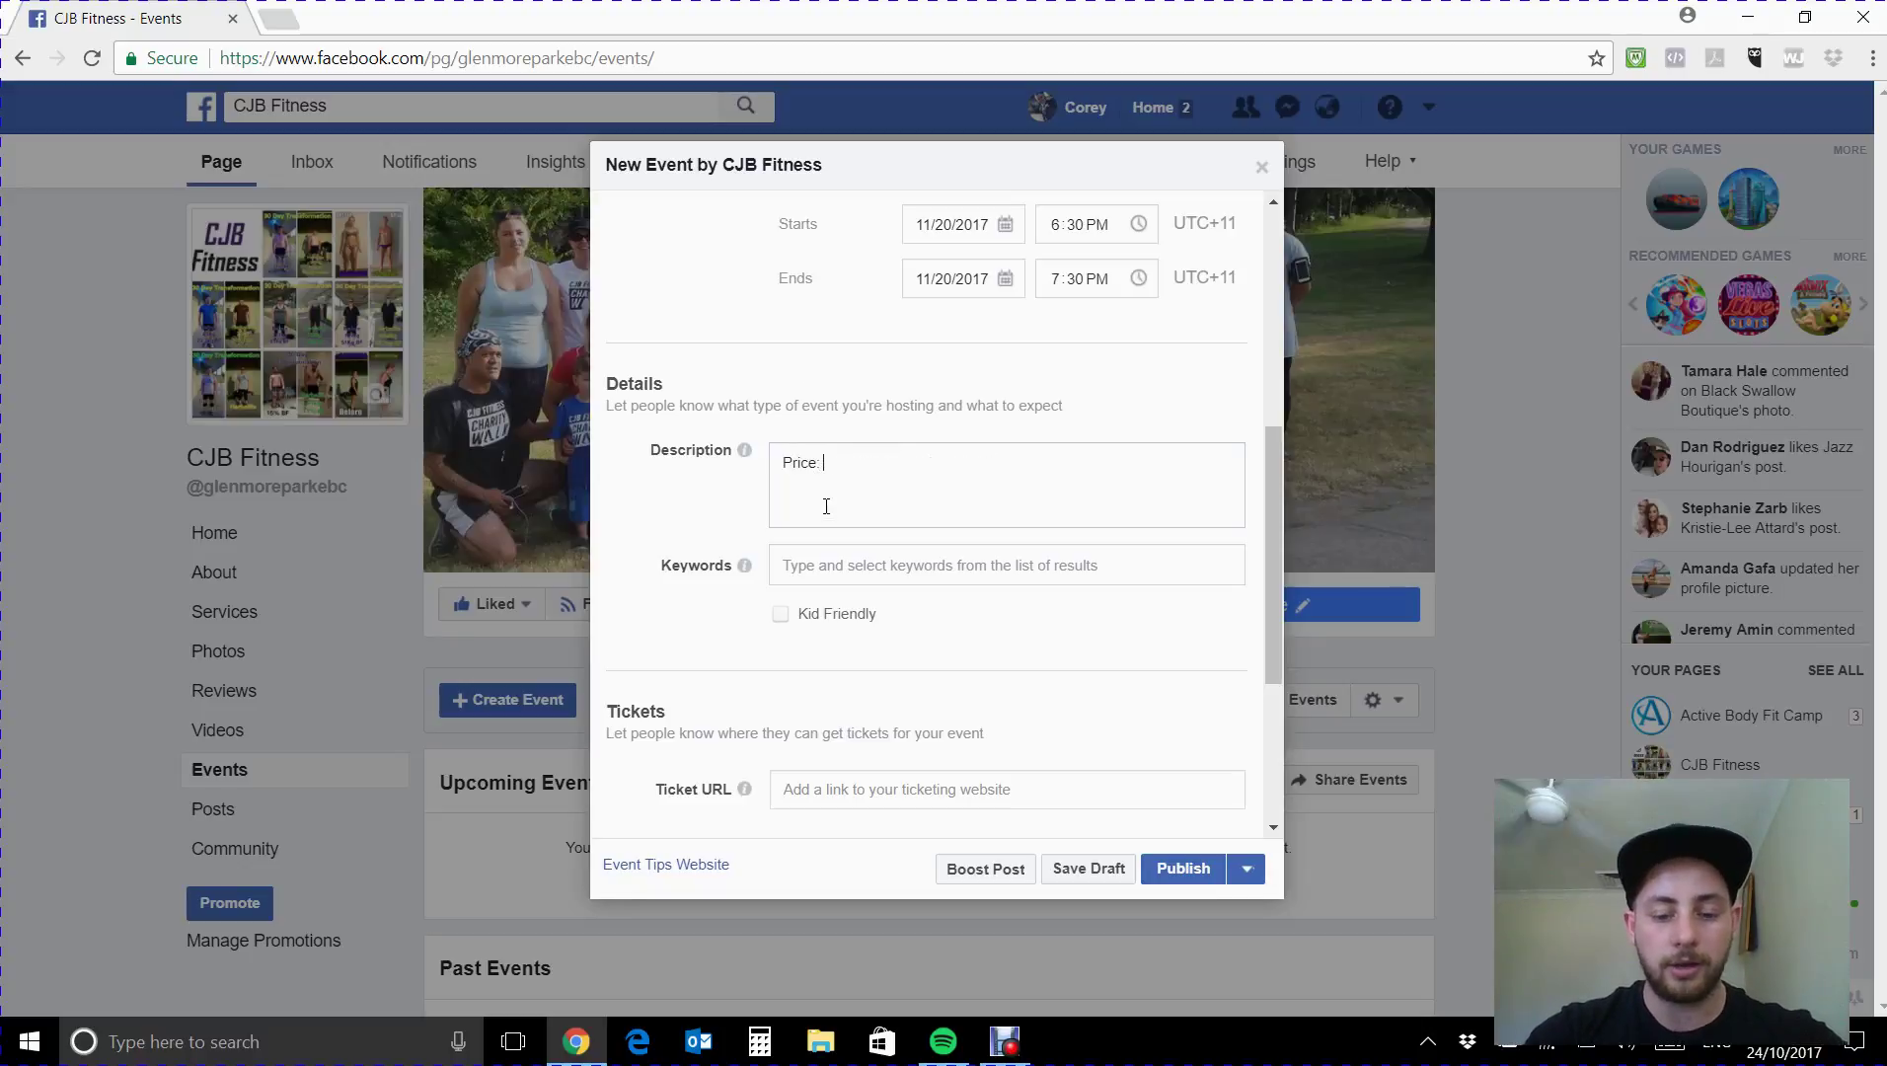
key("Return")
key("Return")
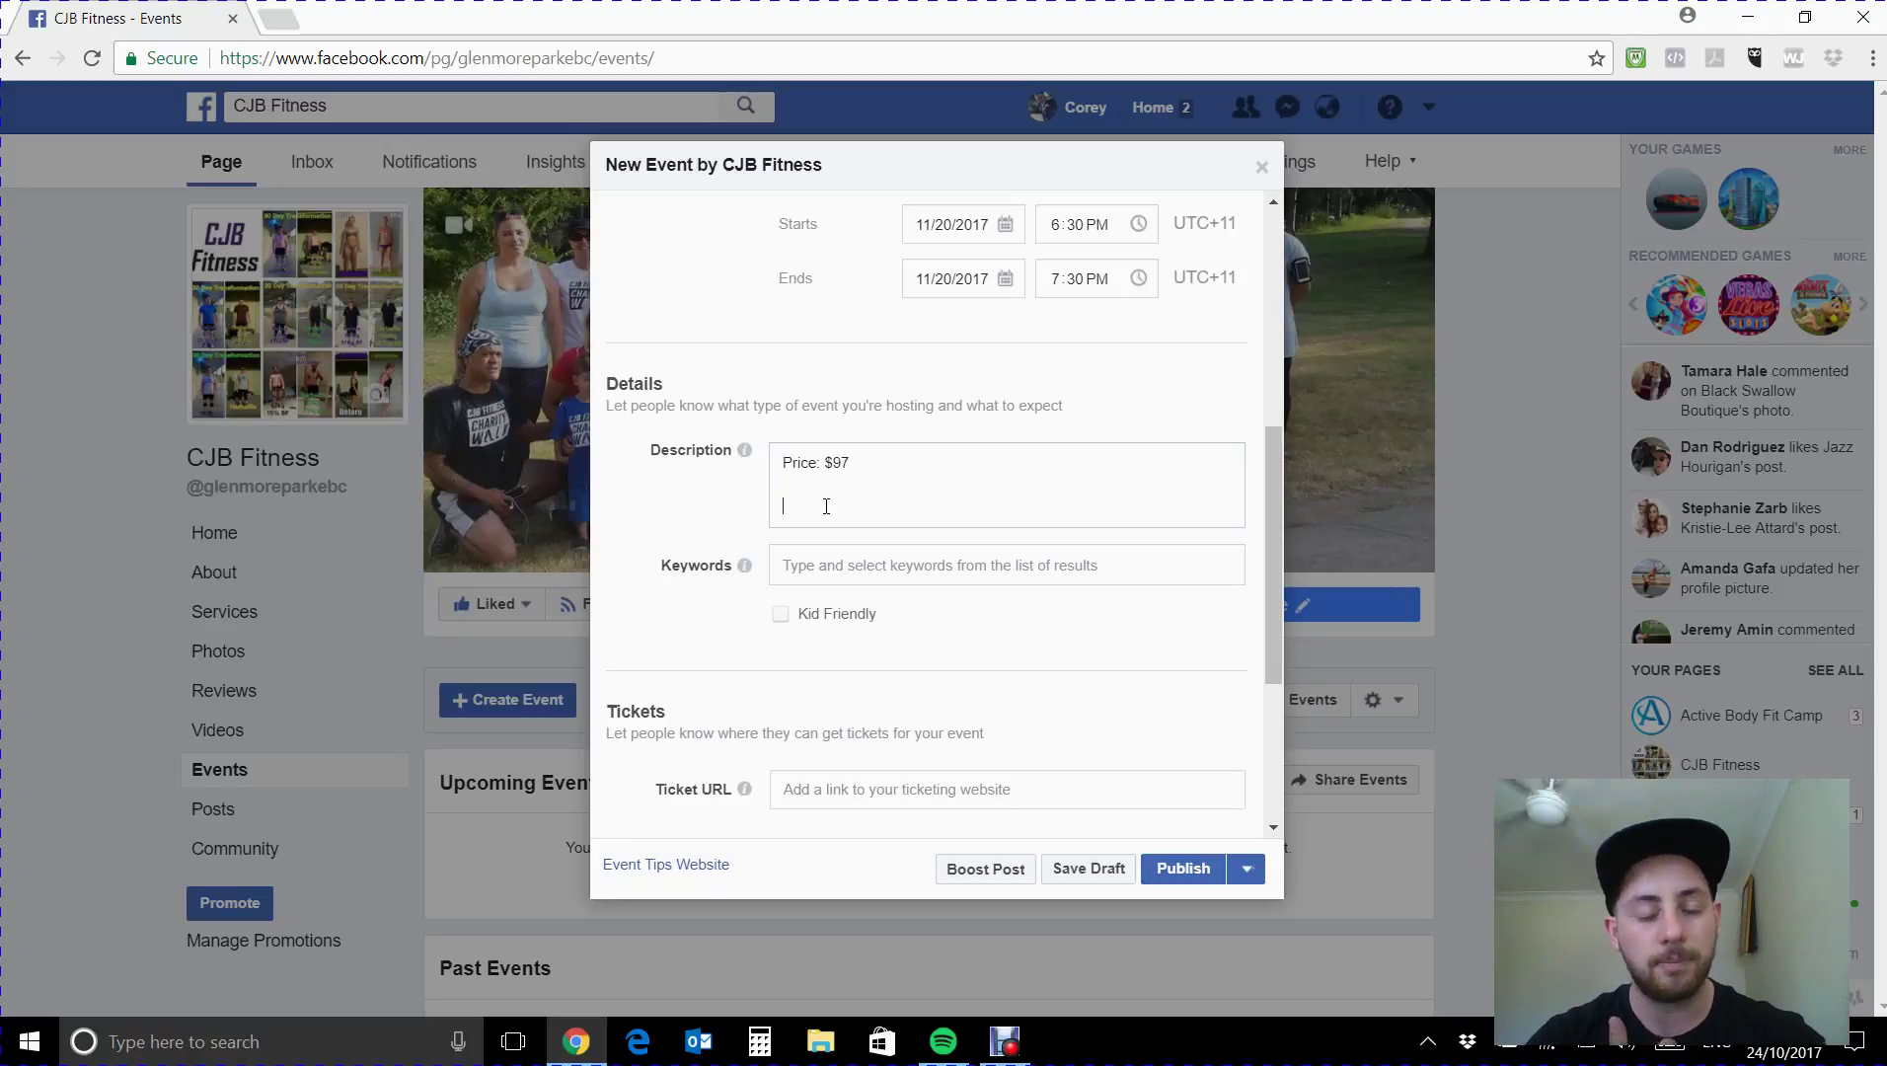
Add the heading "Includes:" to the description and, after a blank line, the first list item "1. 6 classes per week.".
type("Includes")
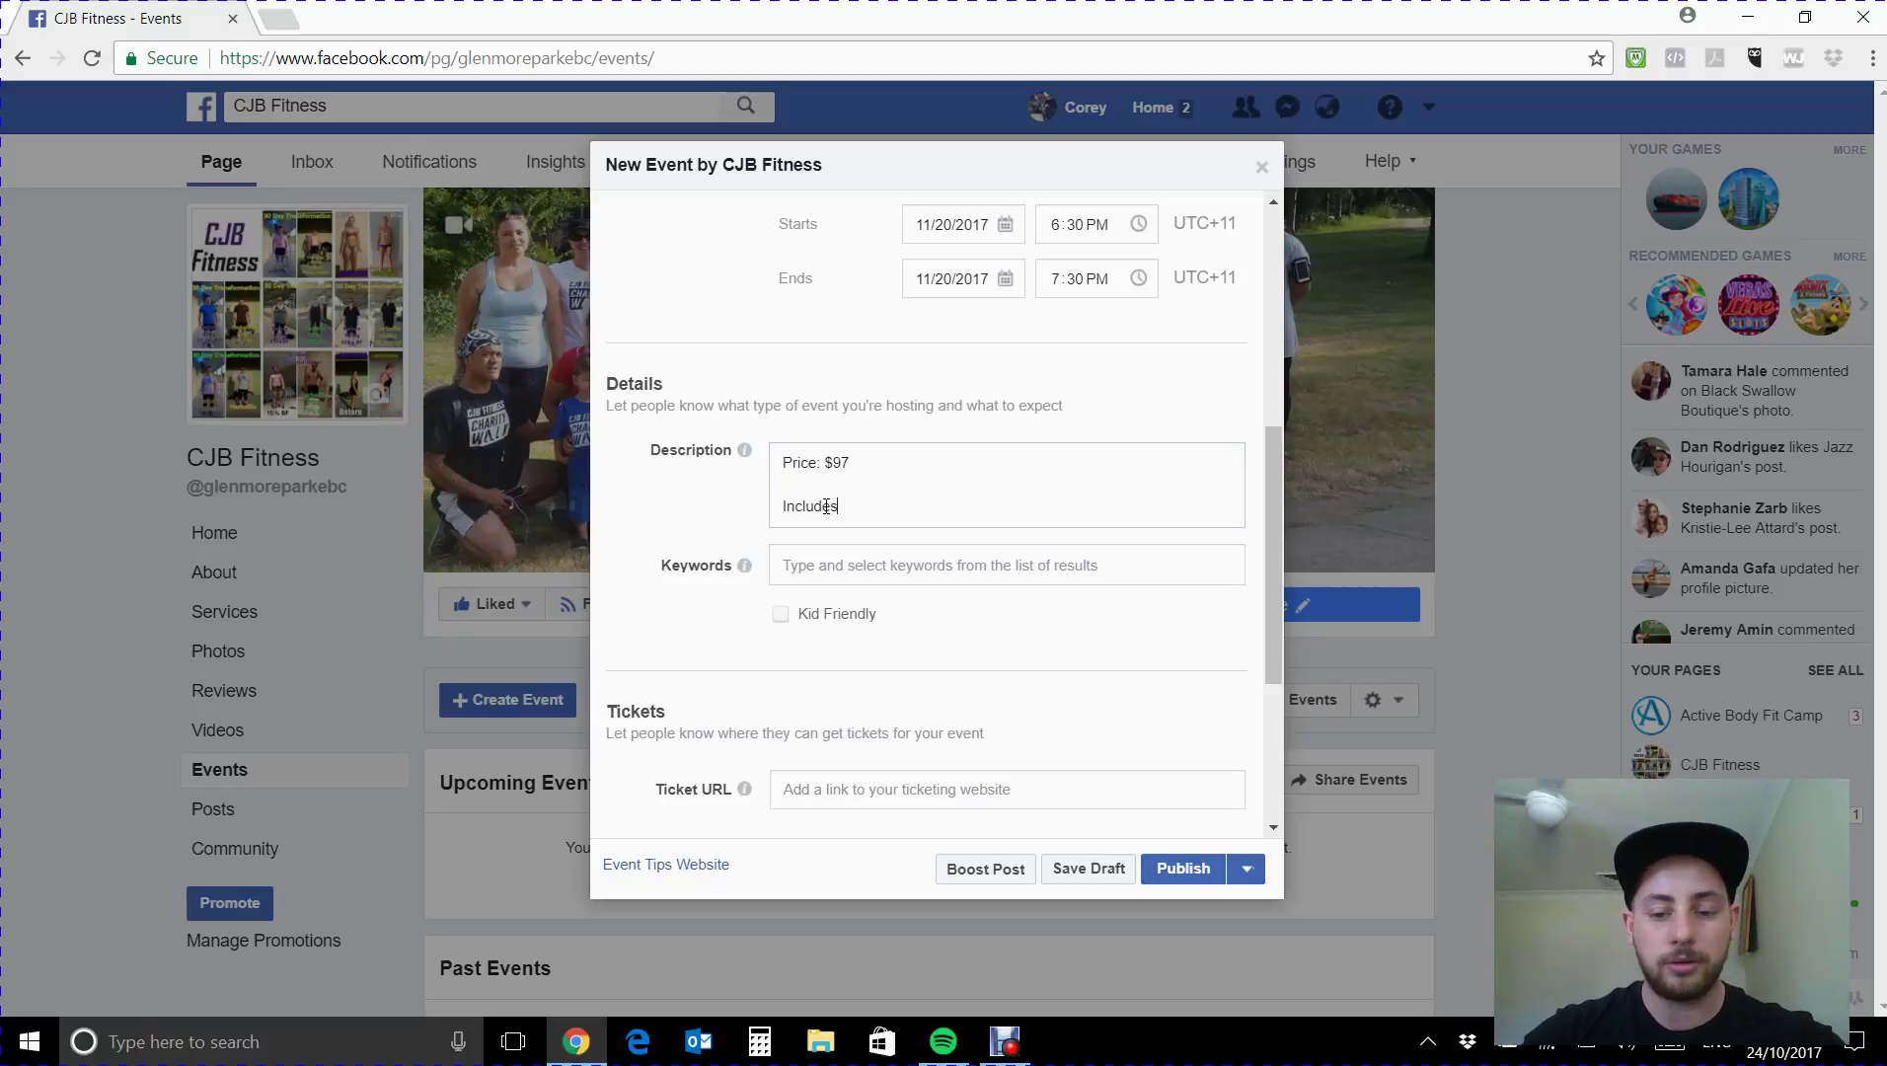
type(":")
key("Return")
key("Return")
type("1. ")
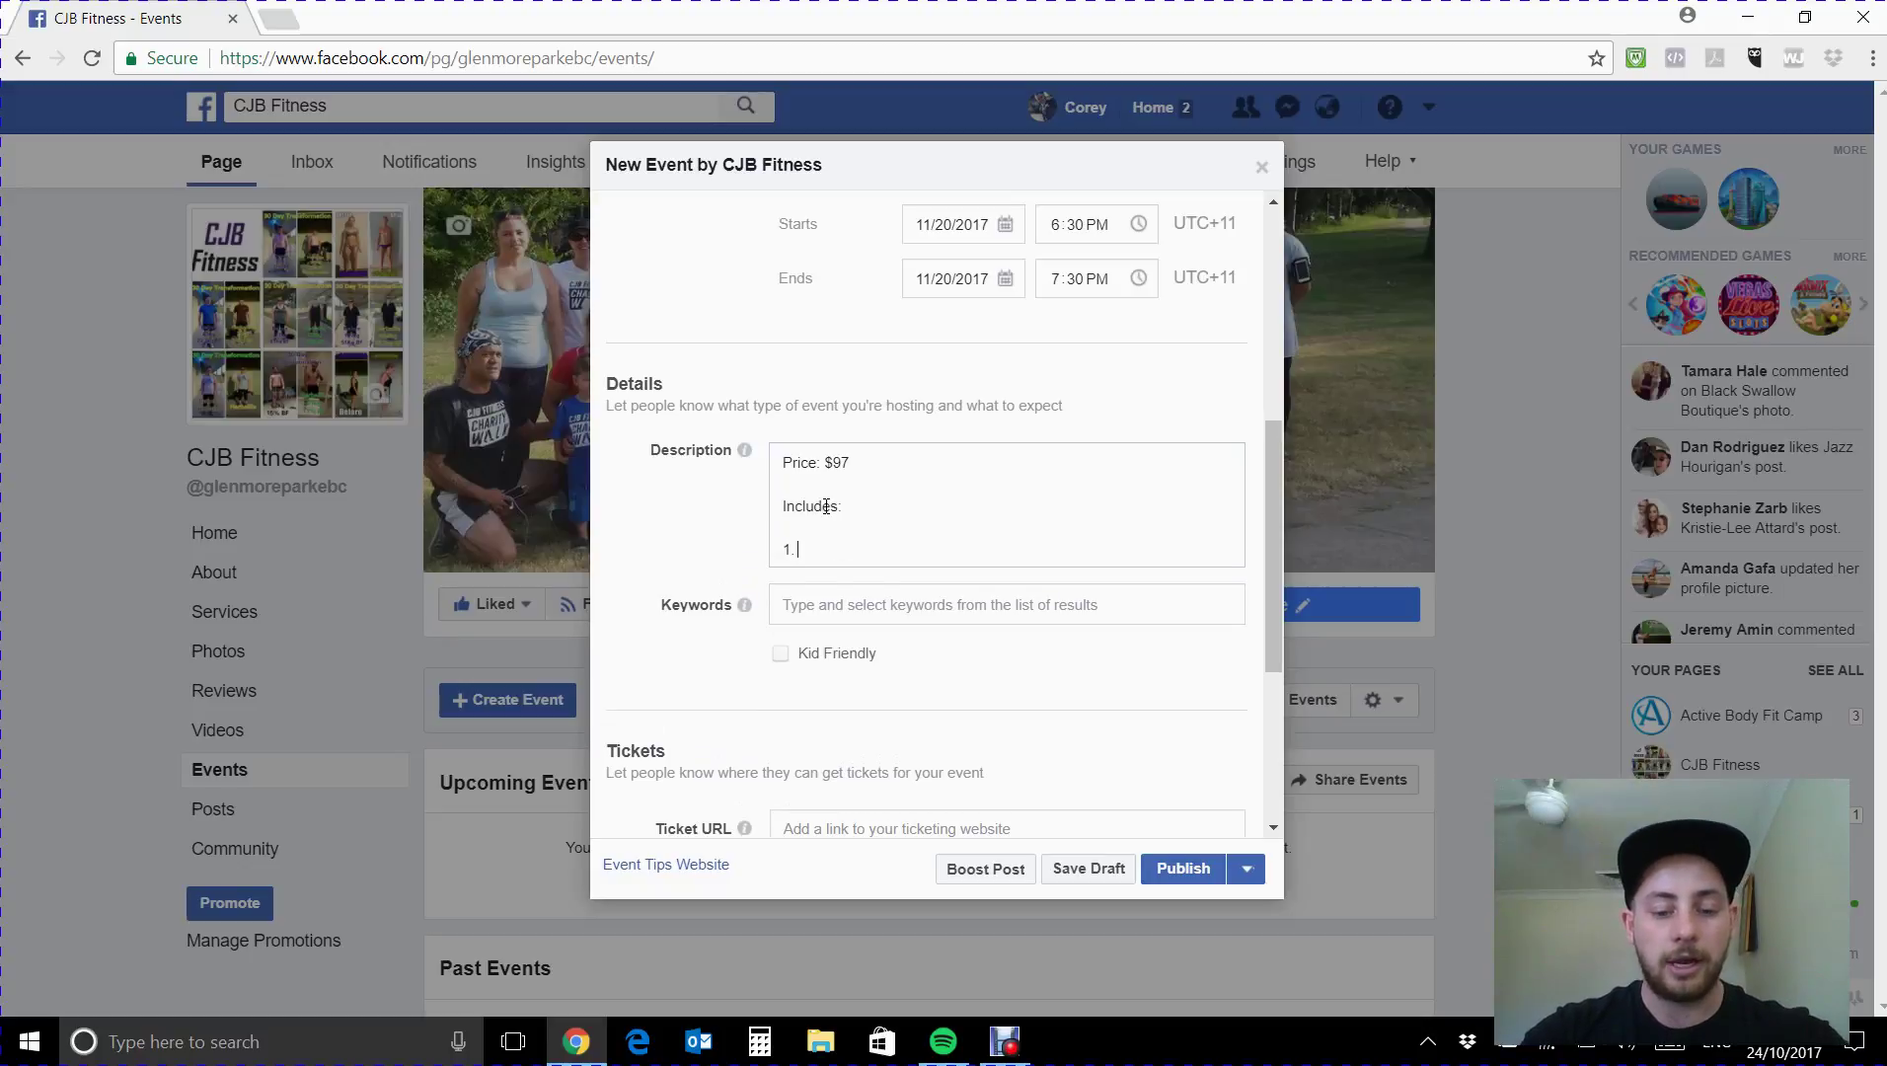
type("6 classes per")
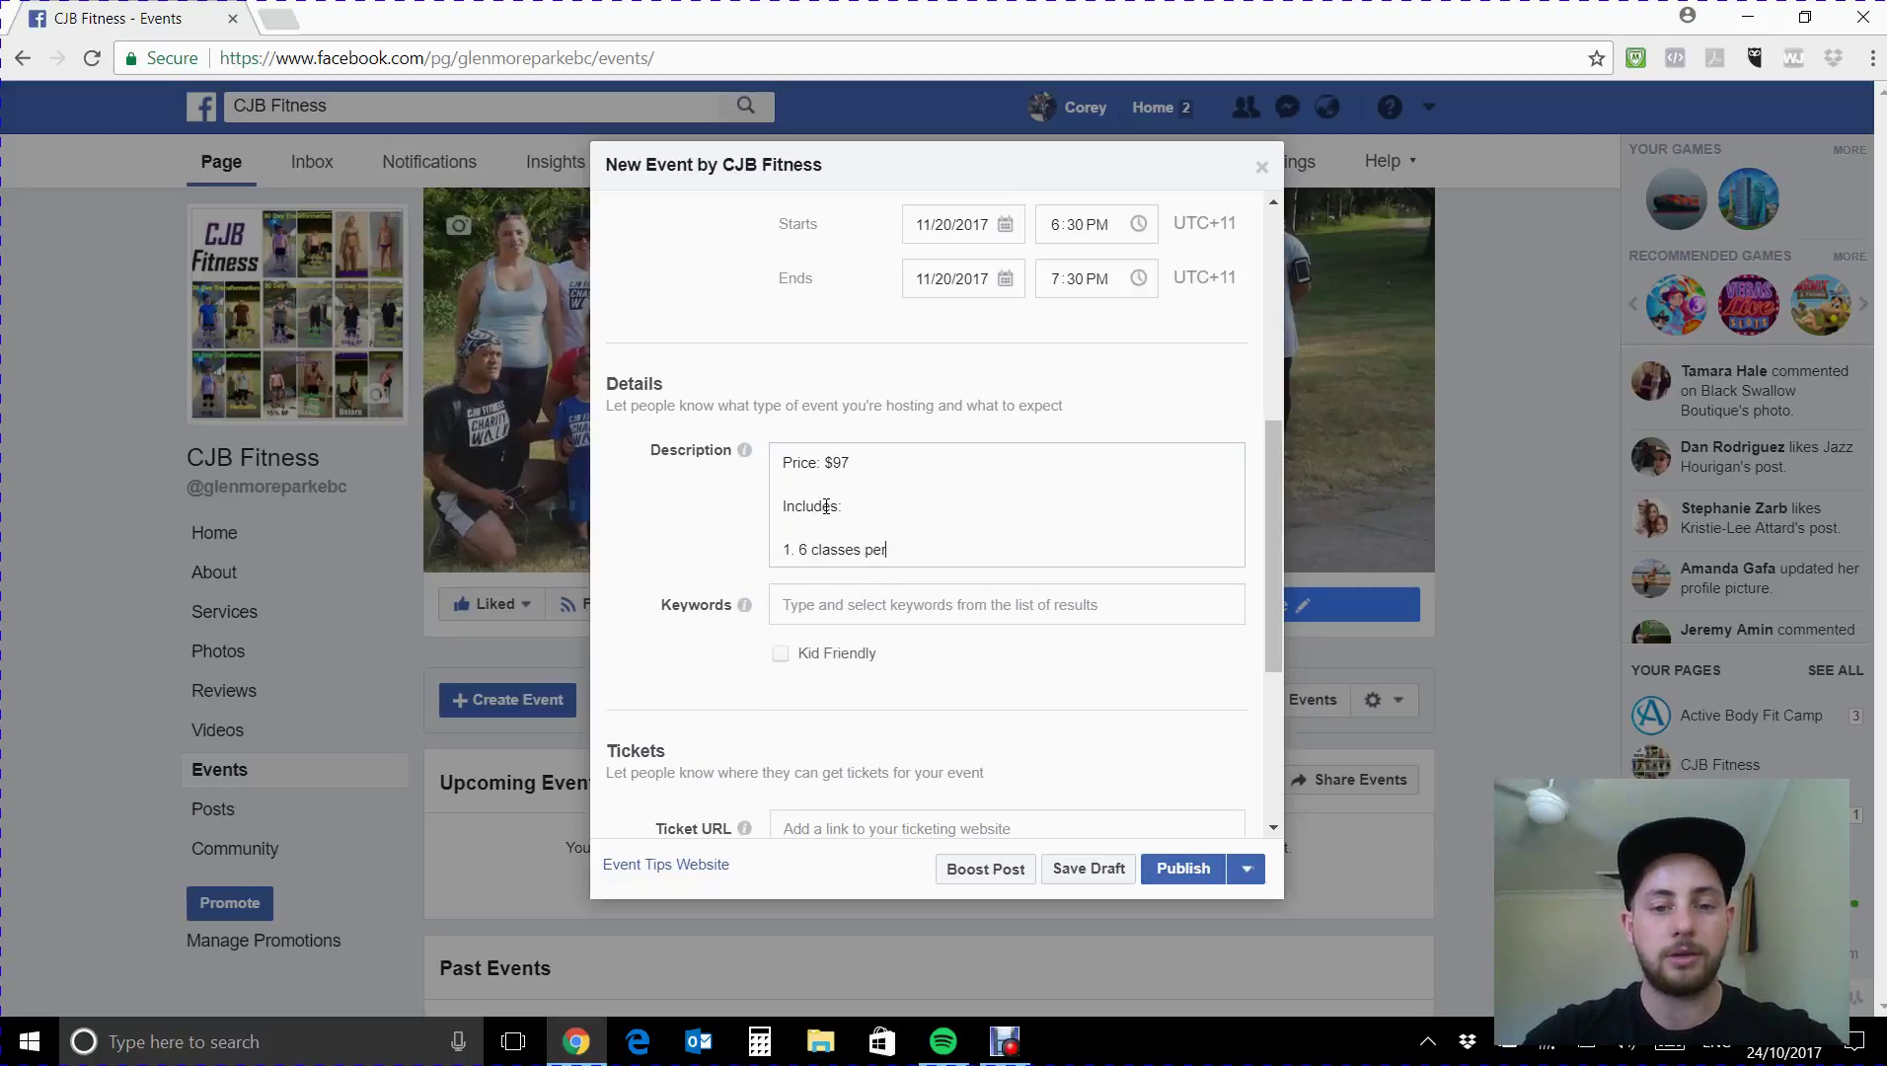
type(" week.")
key("Return")
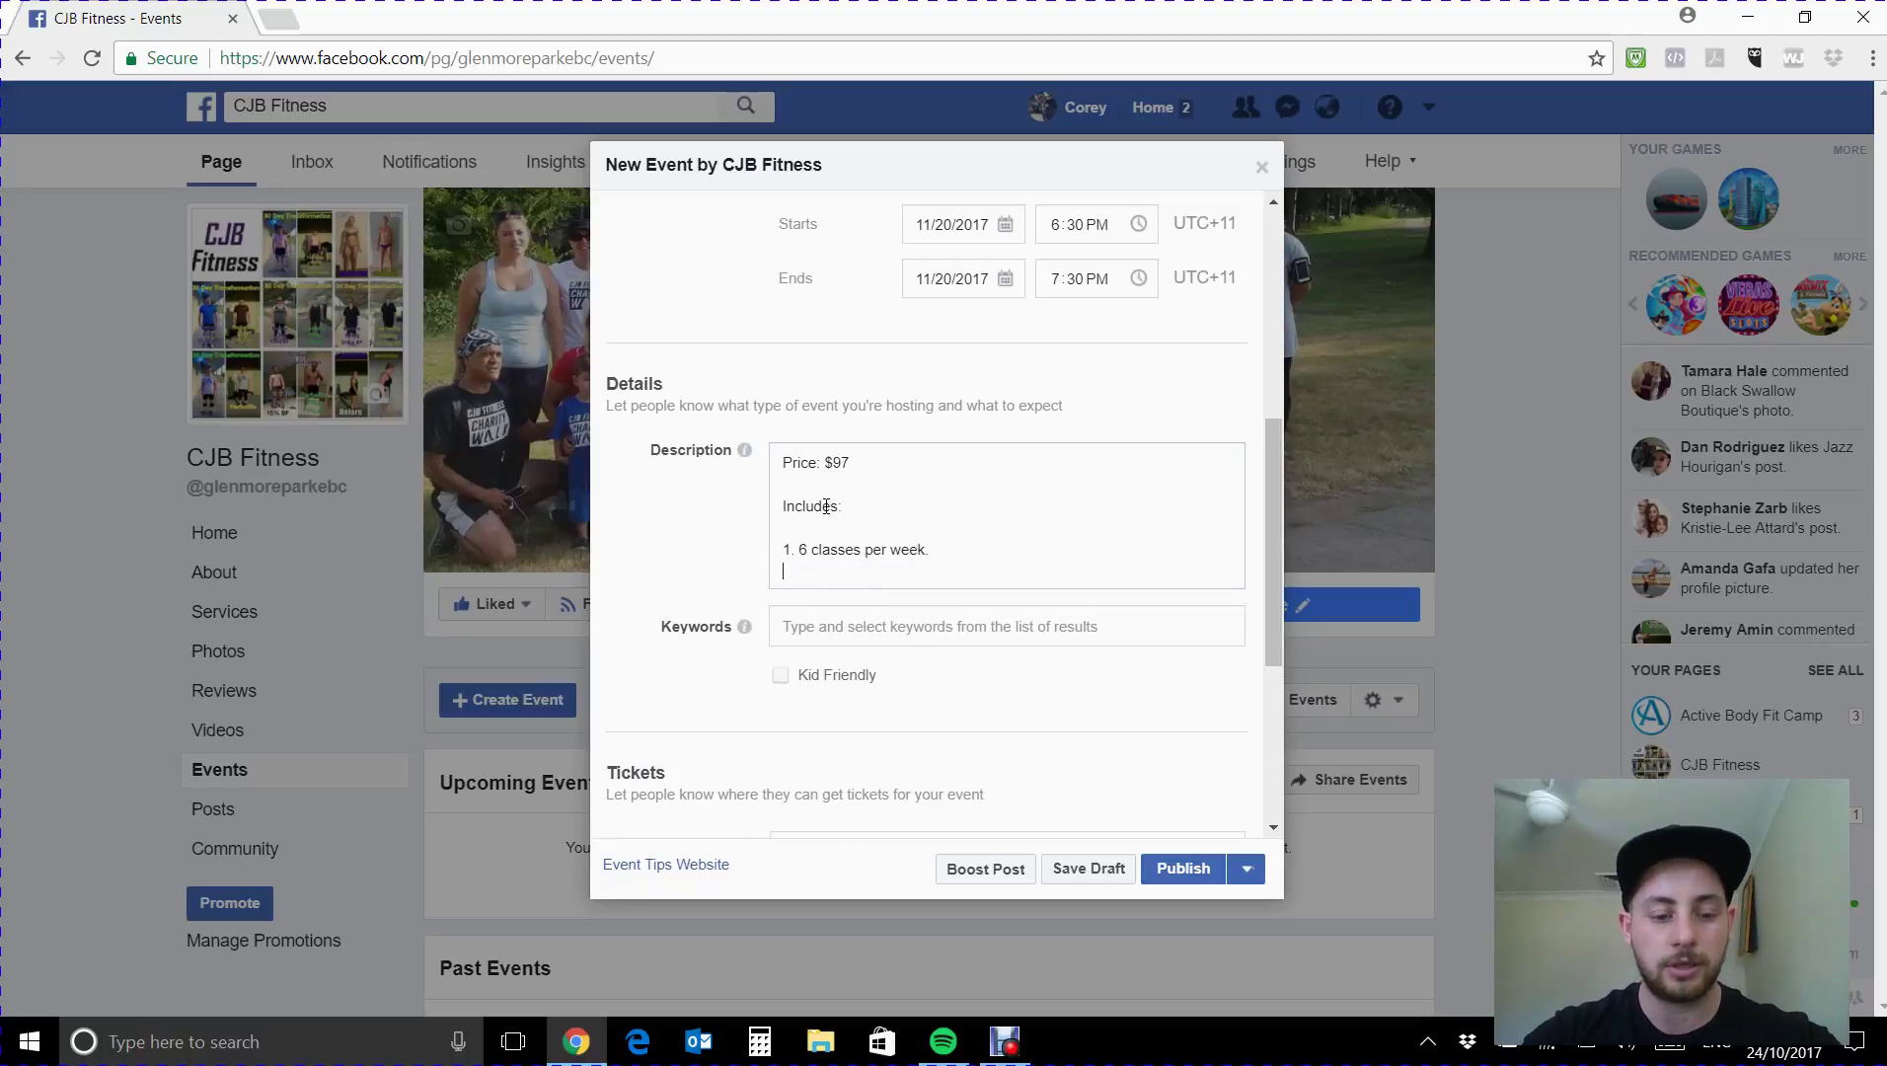
Add the list items "2. Meal Plan." and "3. Body composition scan before and after the challenge." to the event description.
type("2. Meal Plan.")
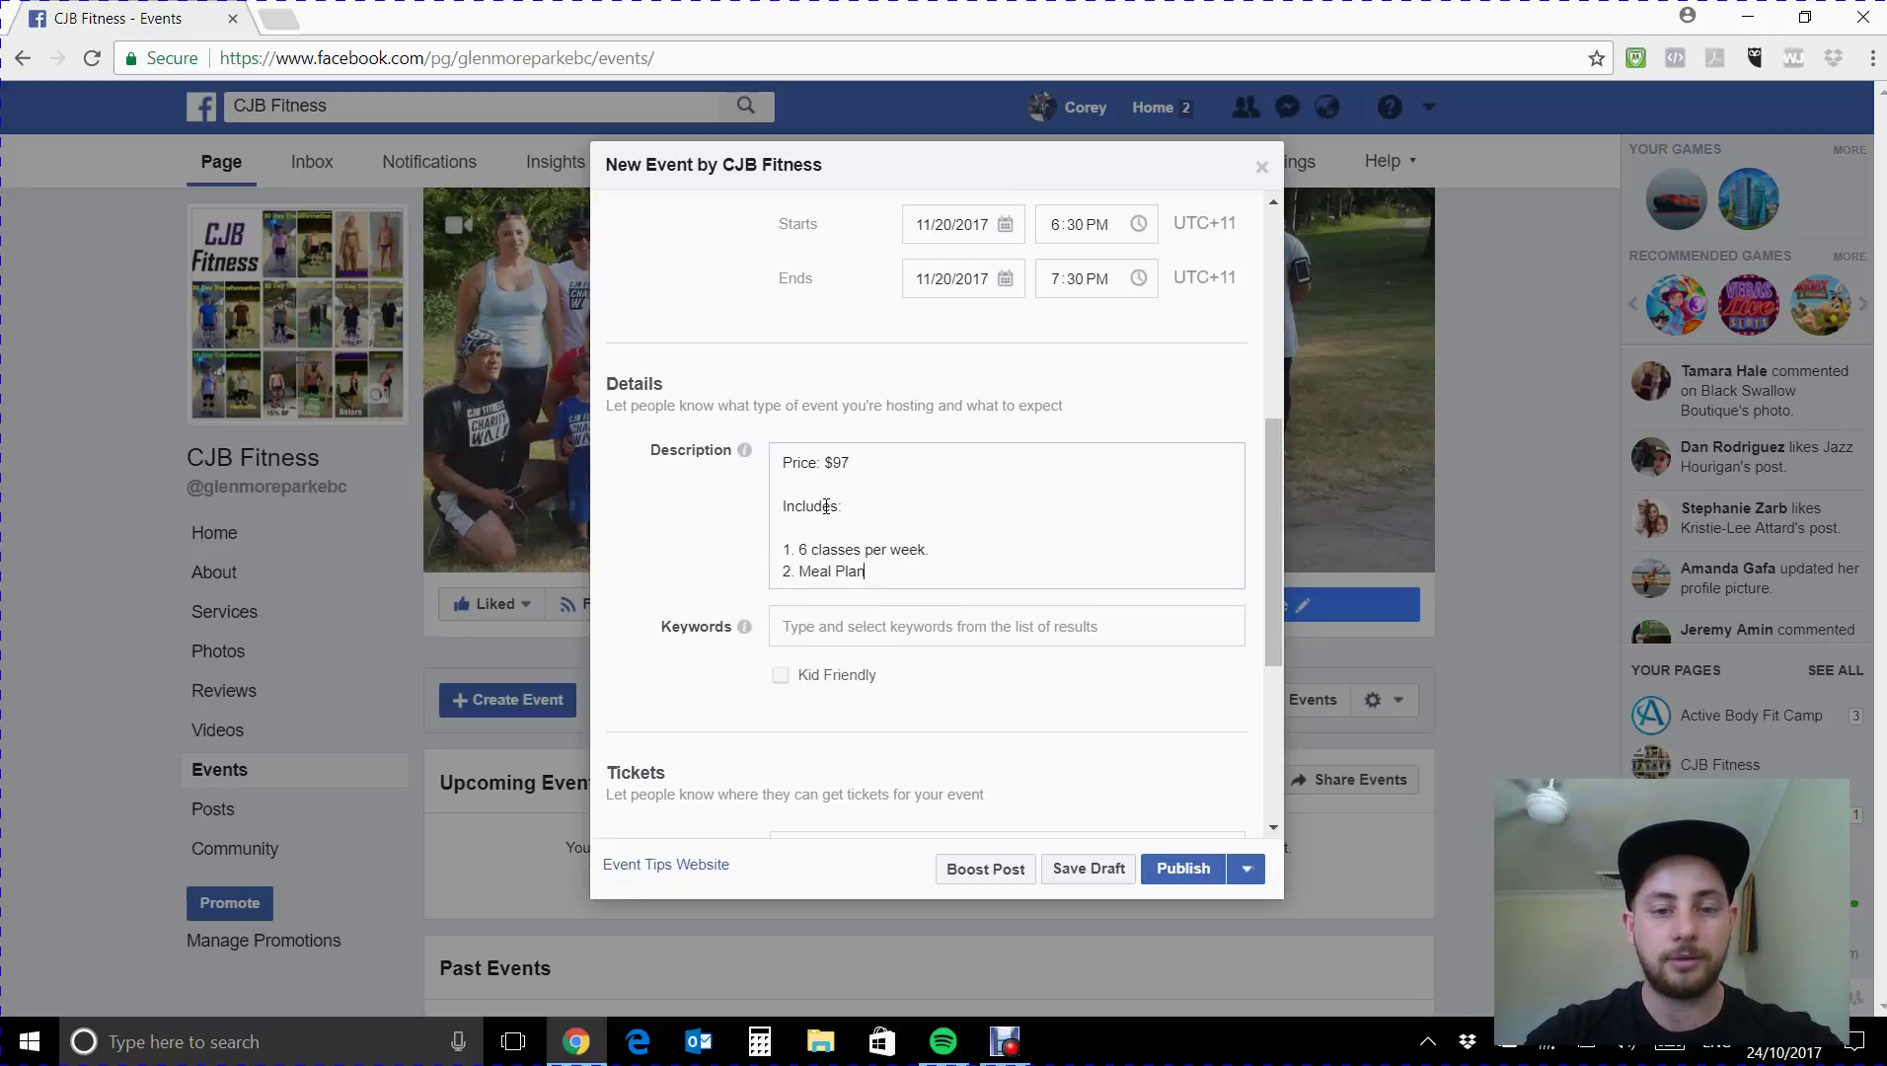
key("Return")
type("3. B")
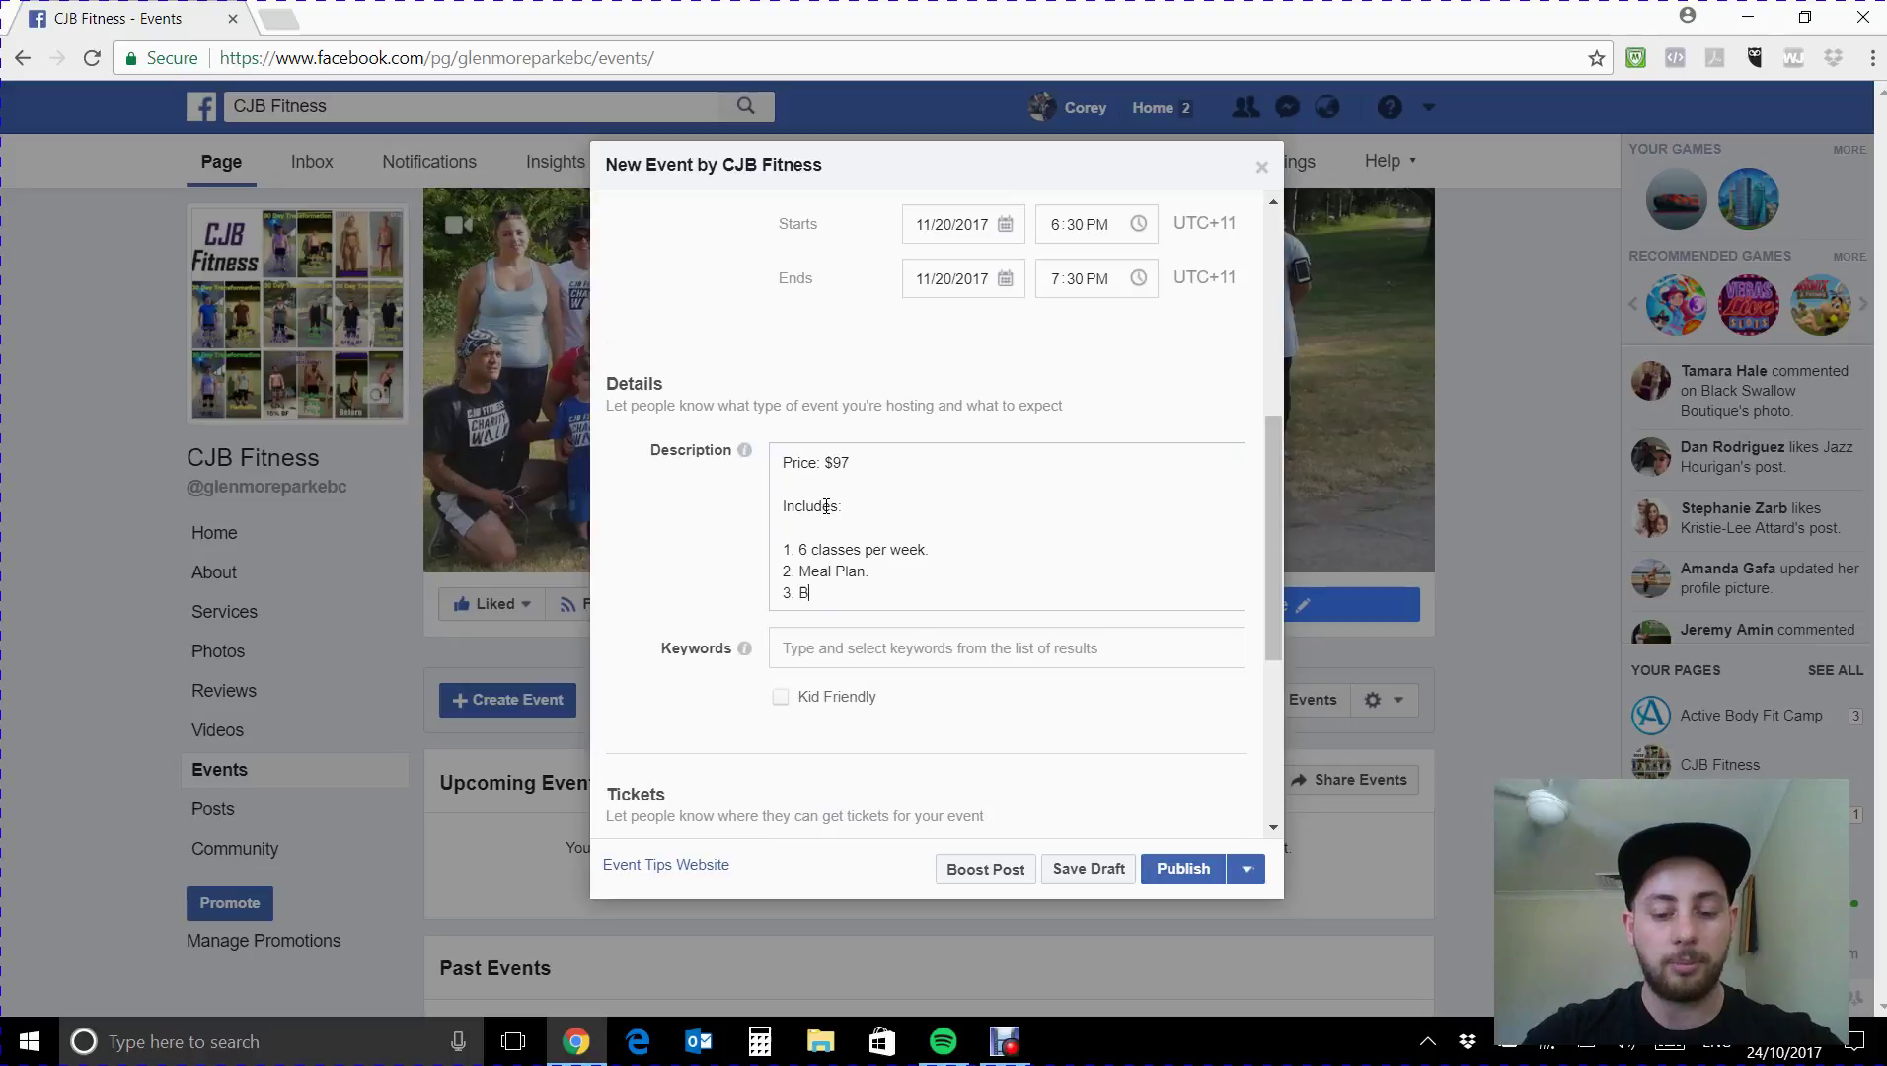
type("ody compos")
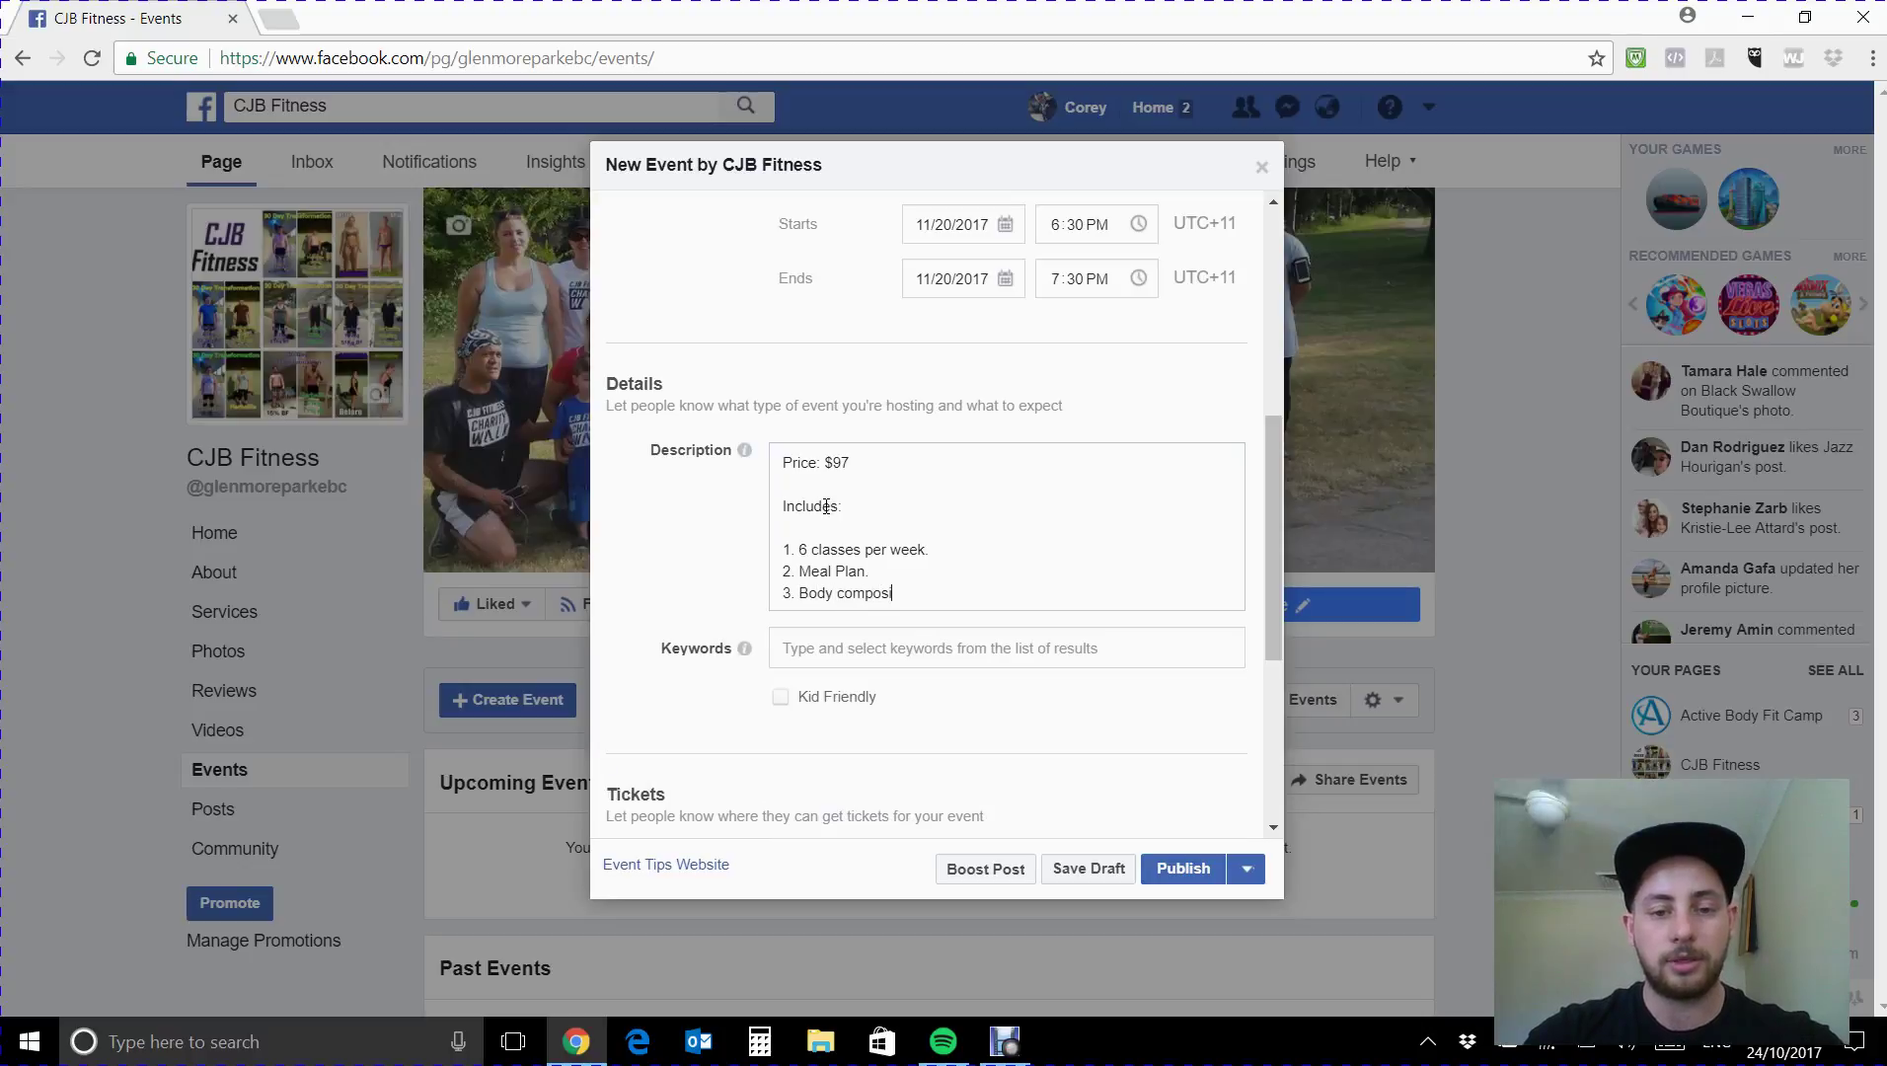
type("ition scan ")
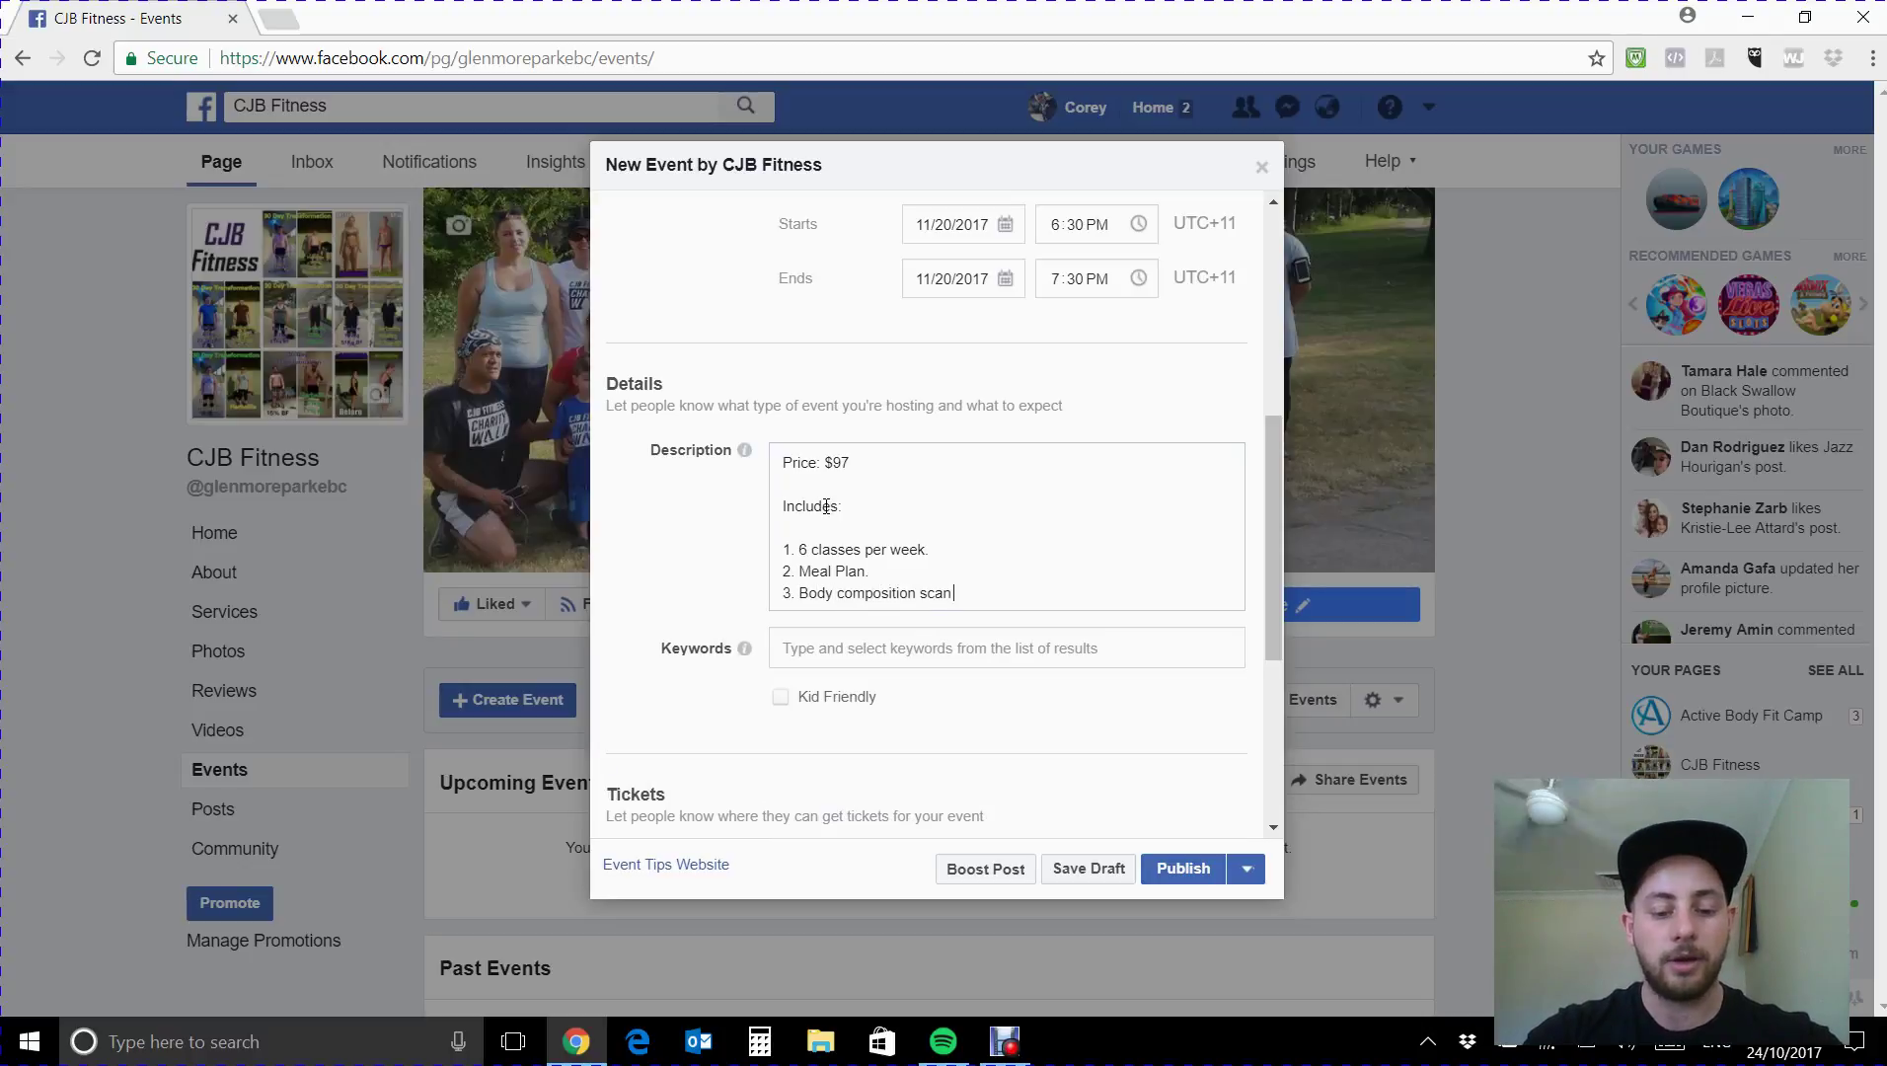
type("before and after t")
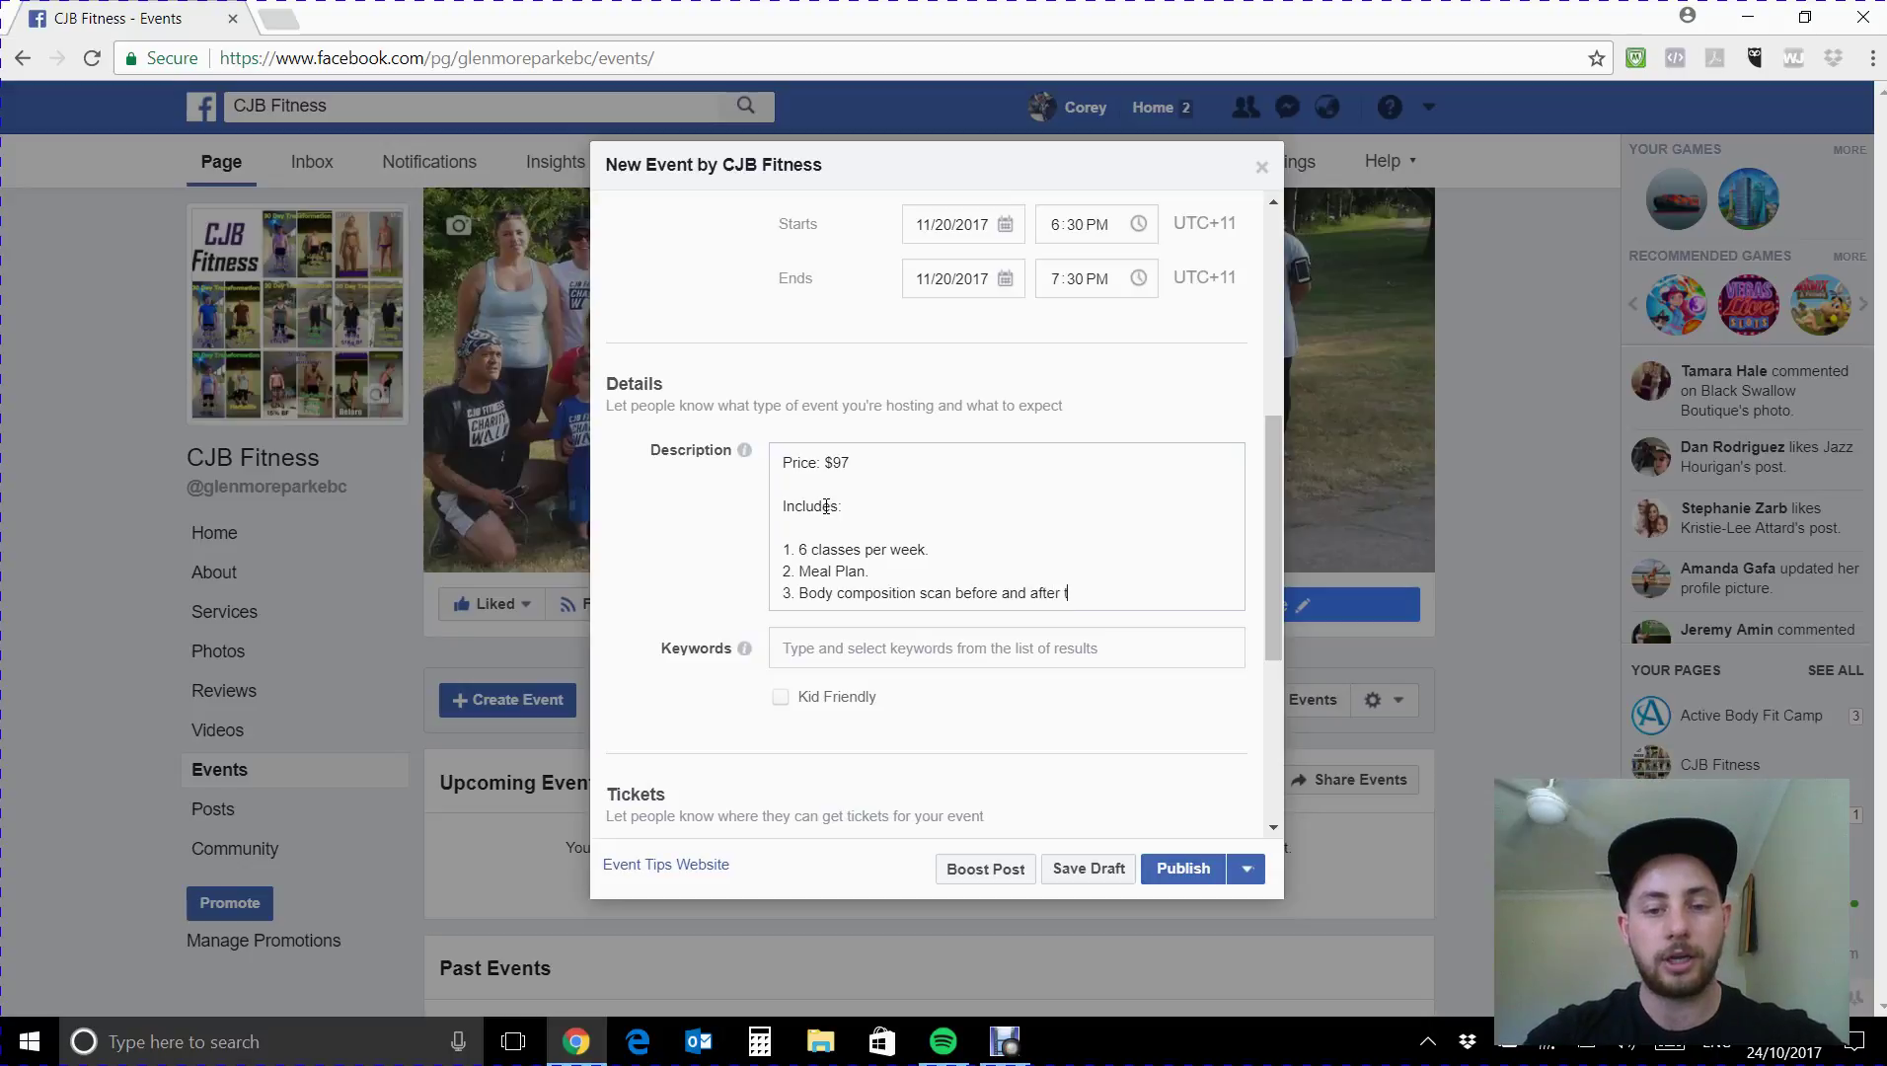
type("he challen")
type("ge.")
key("Return")
Add the list item "4. Home workout program." to the description, followed by a blank line.
type("4")
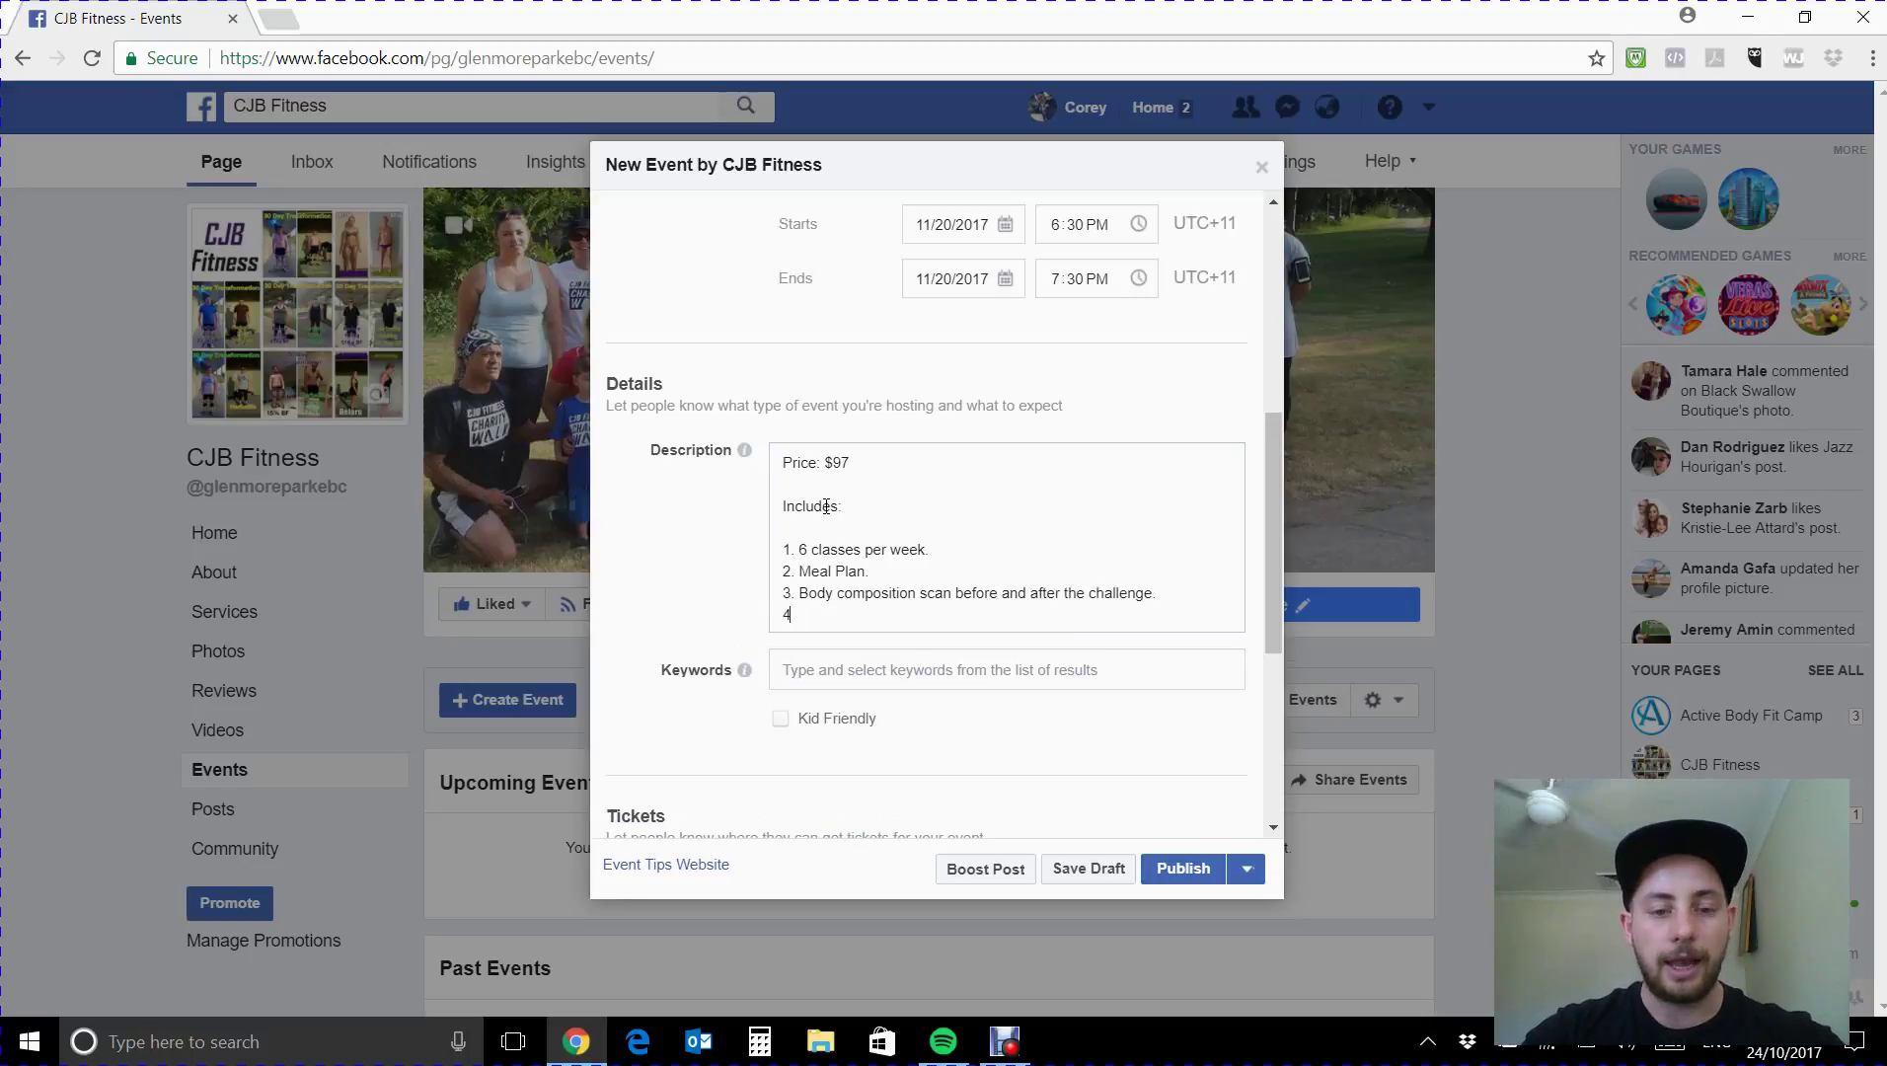
type(". Home workout")
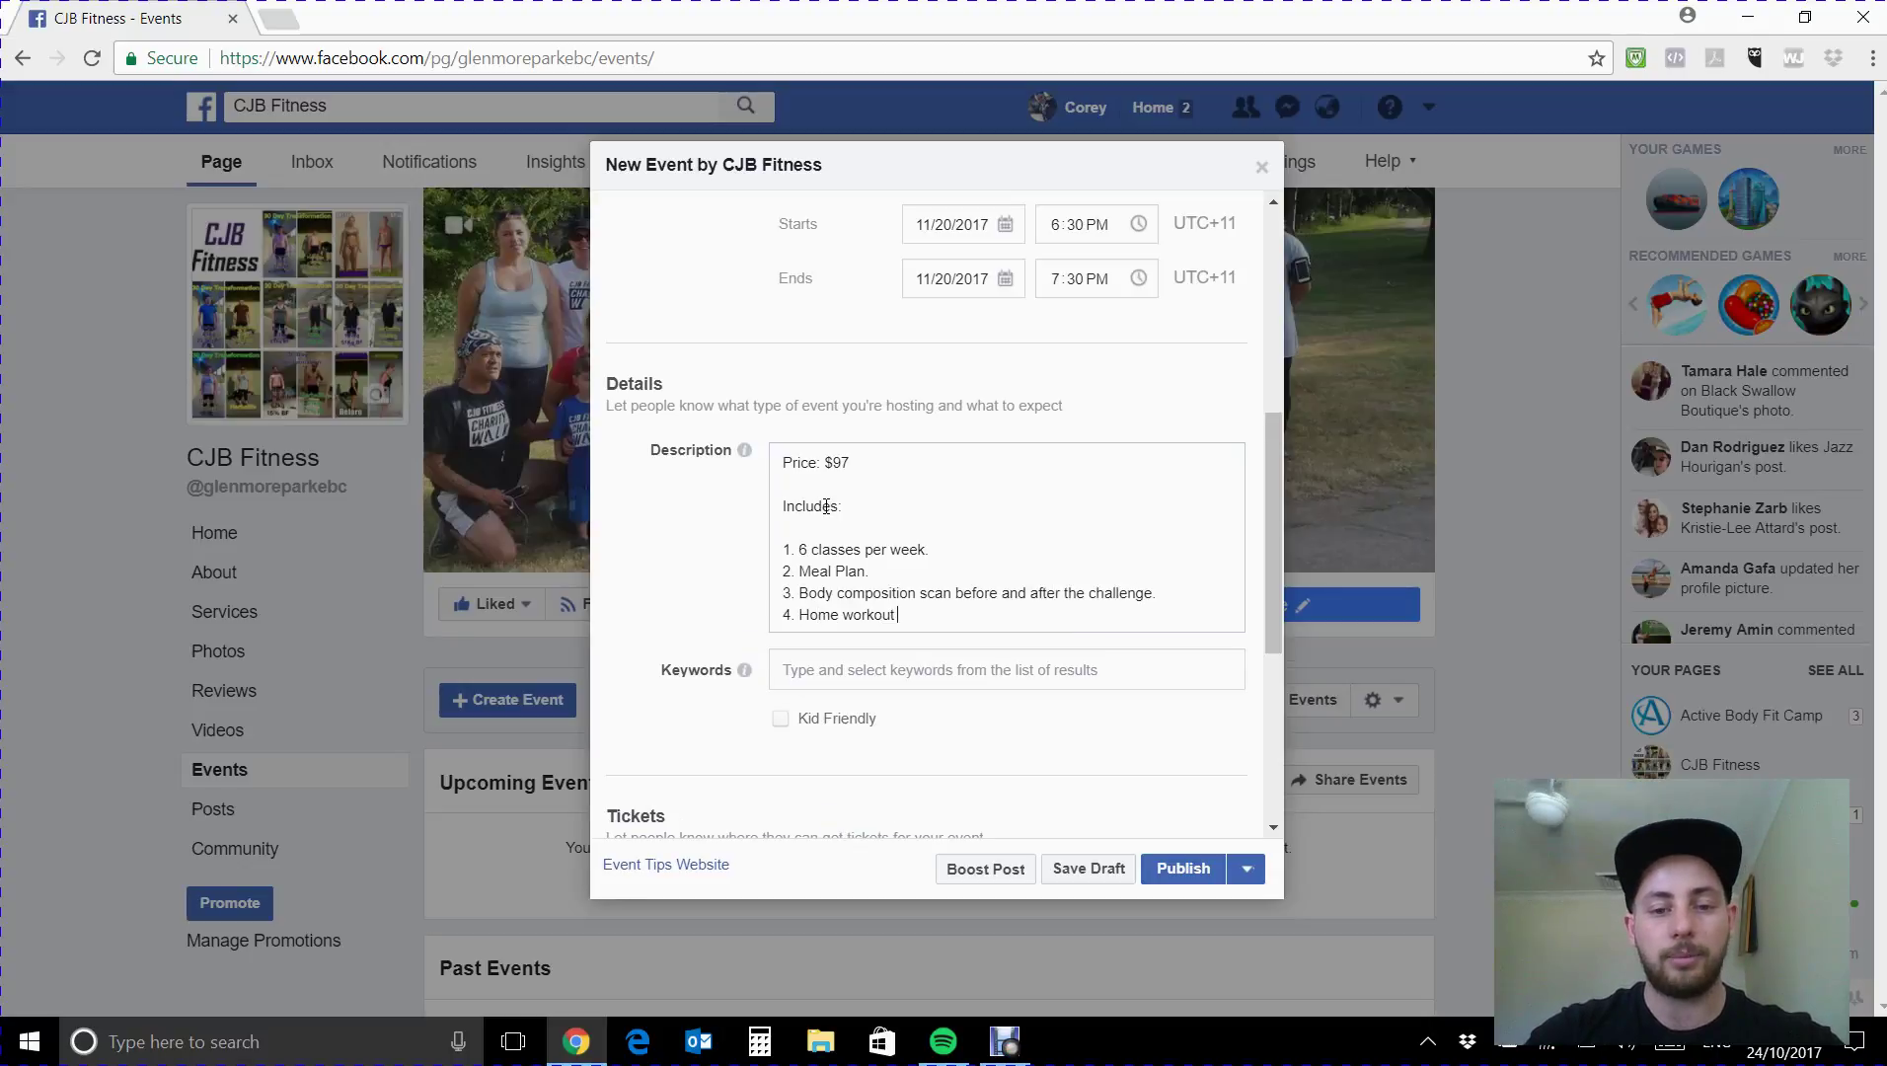
type(" program.")
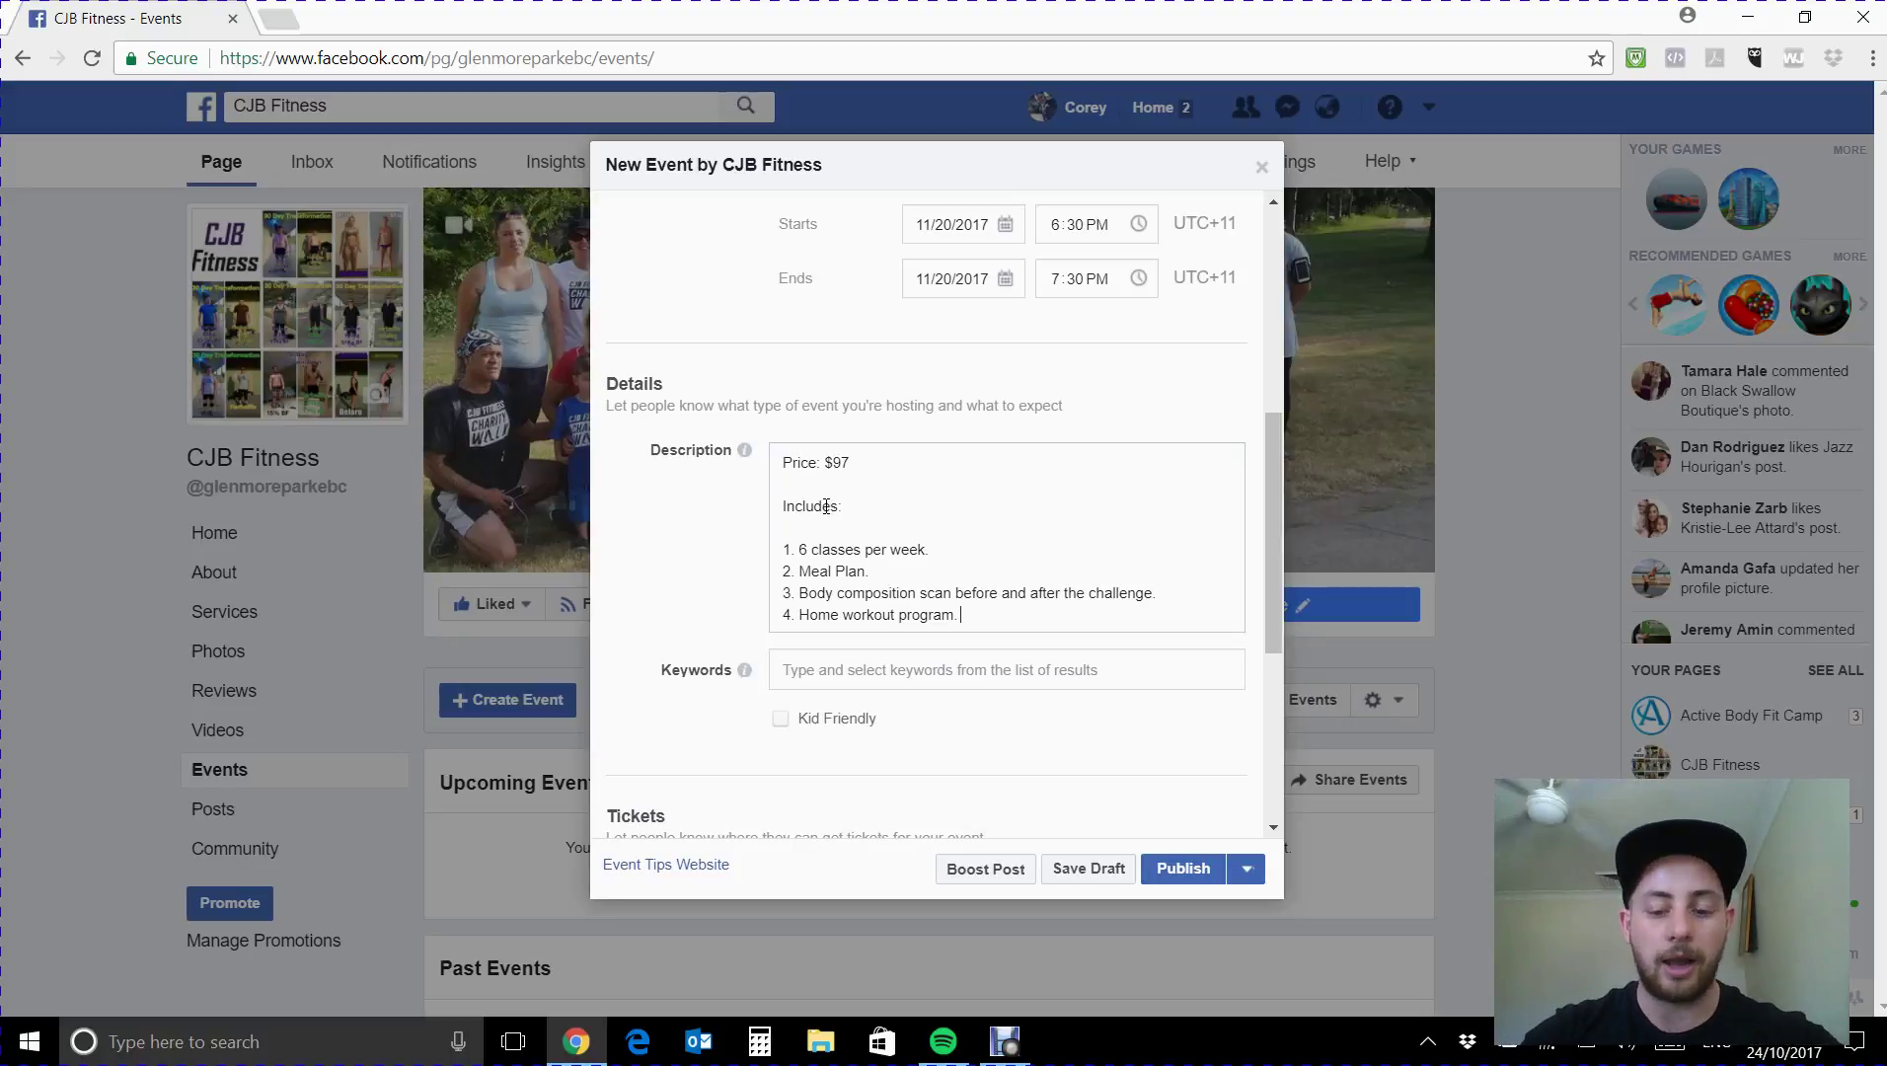
key("Return")
key("Return")
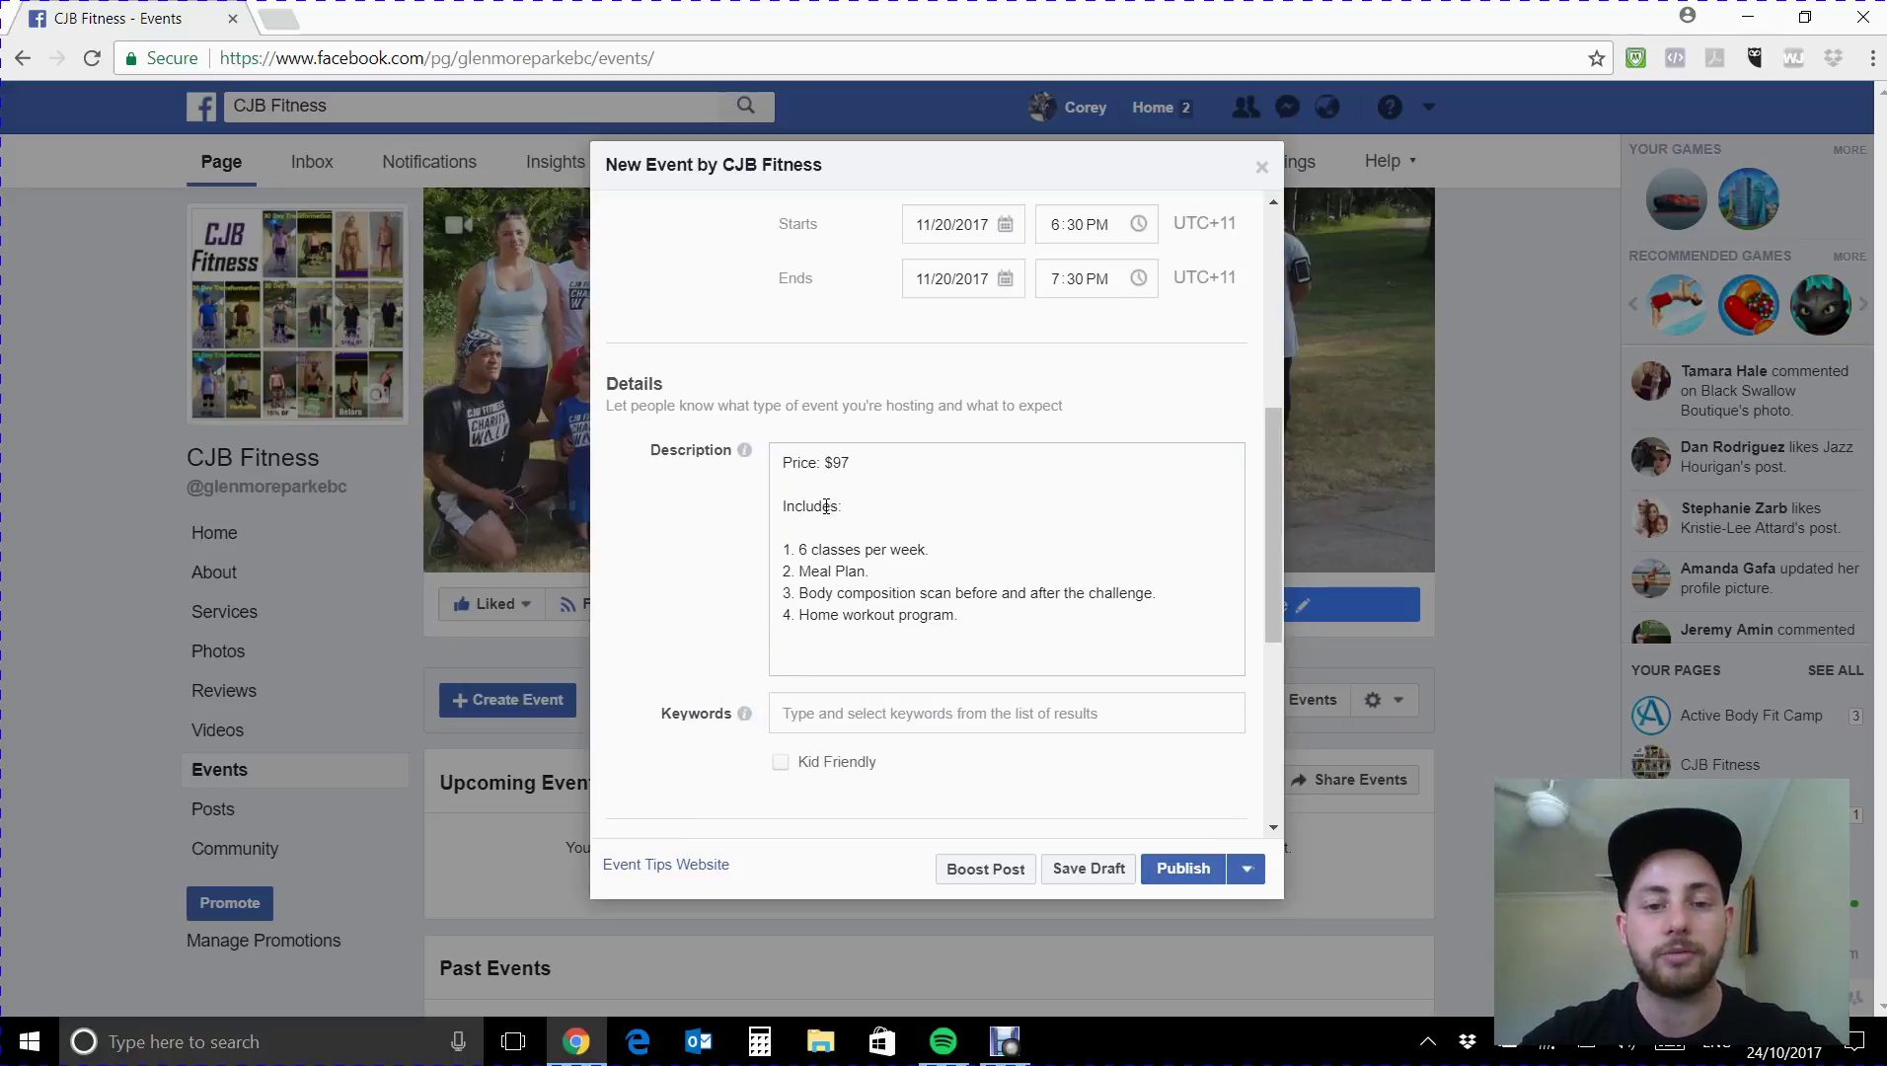
Add the heading "The class days and times:" to the description with "Monday 6:30pm" on the line below it.
type("The class days")
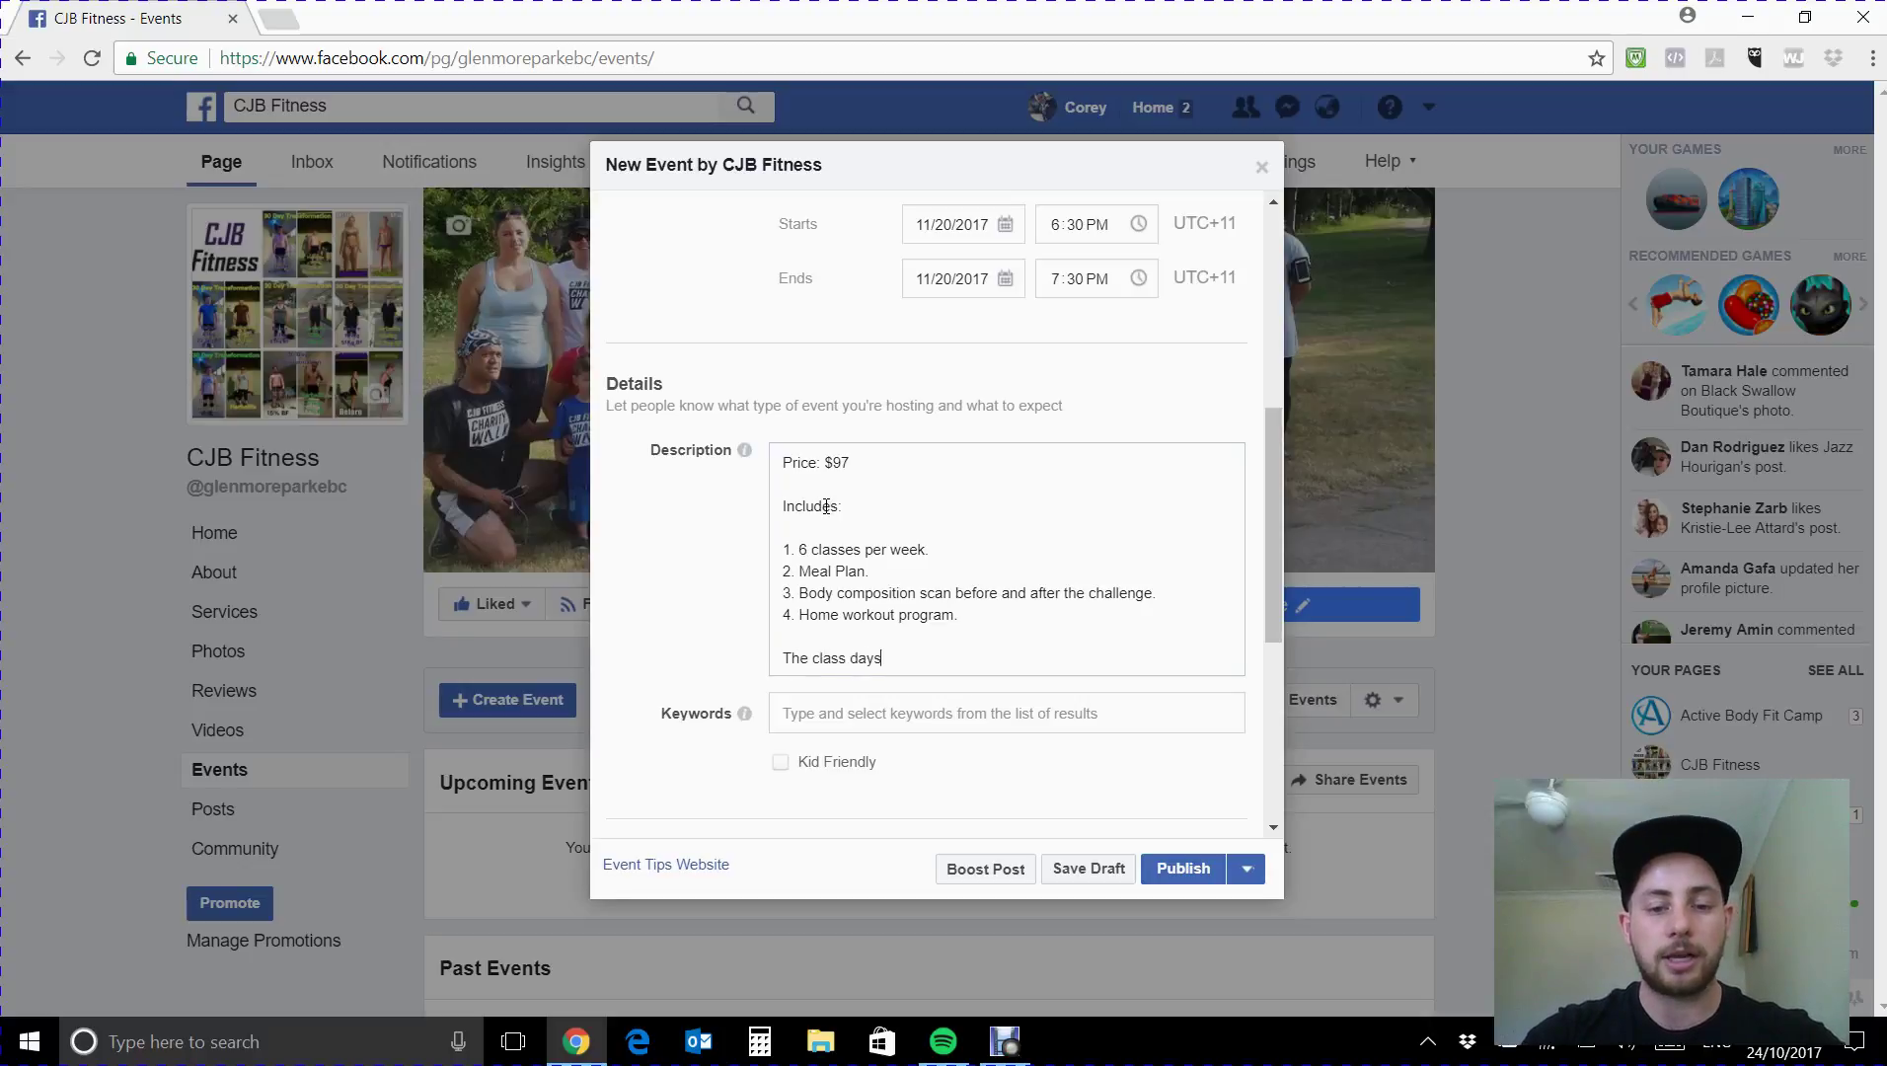
type(" and time")
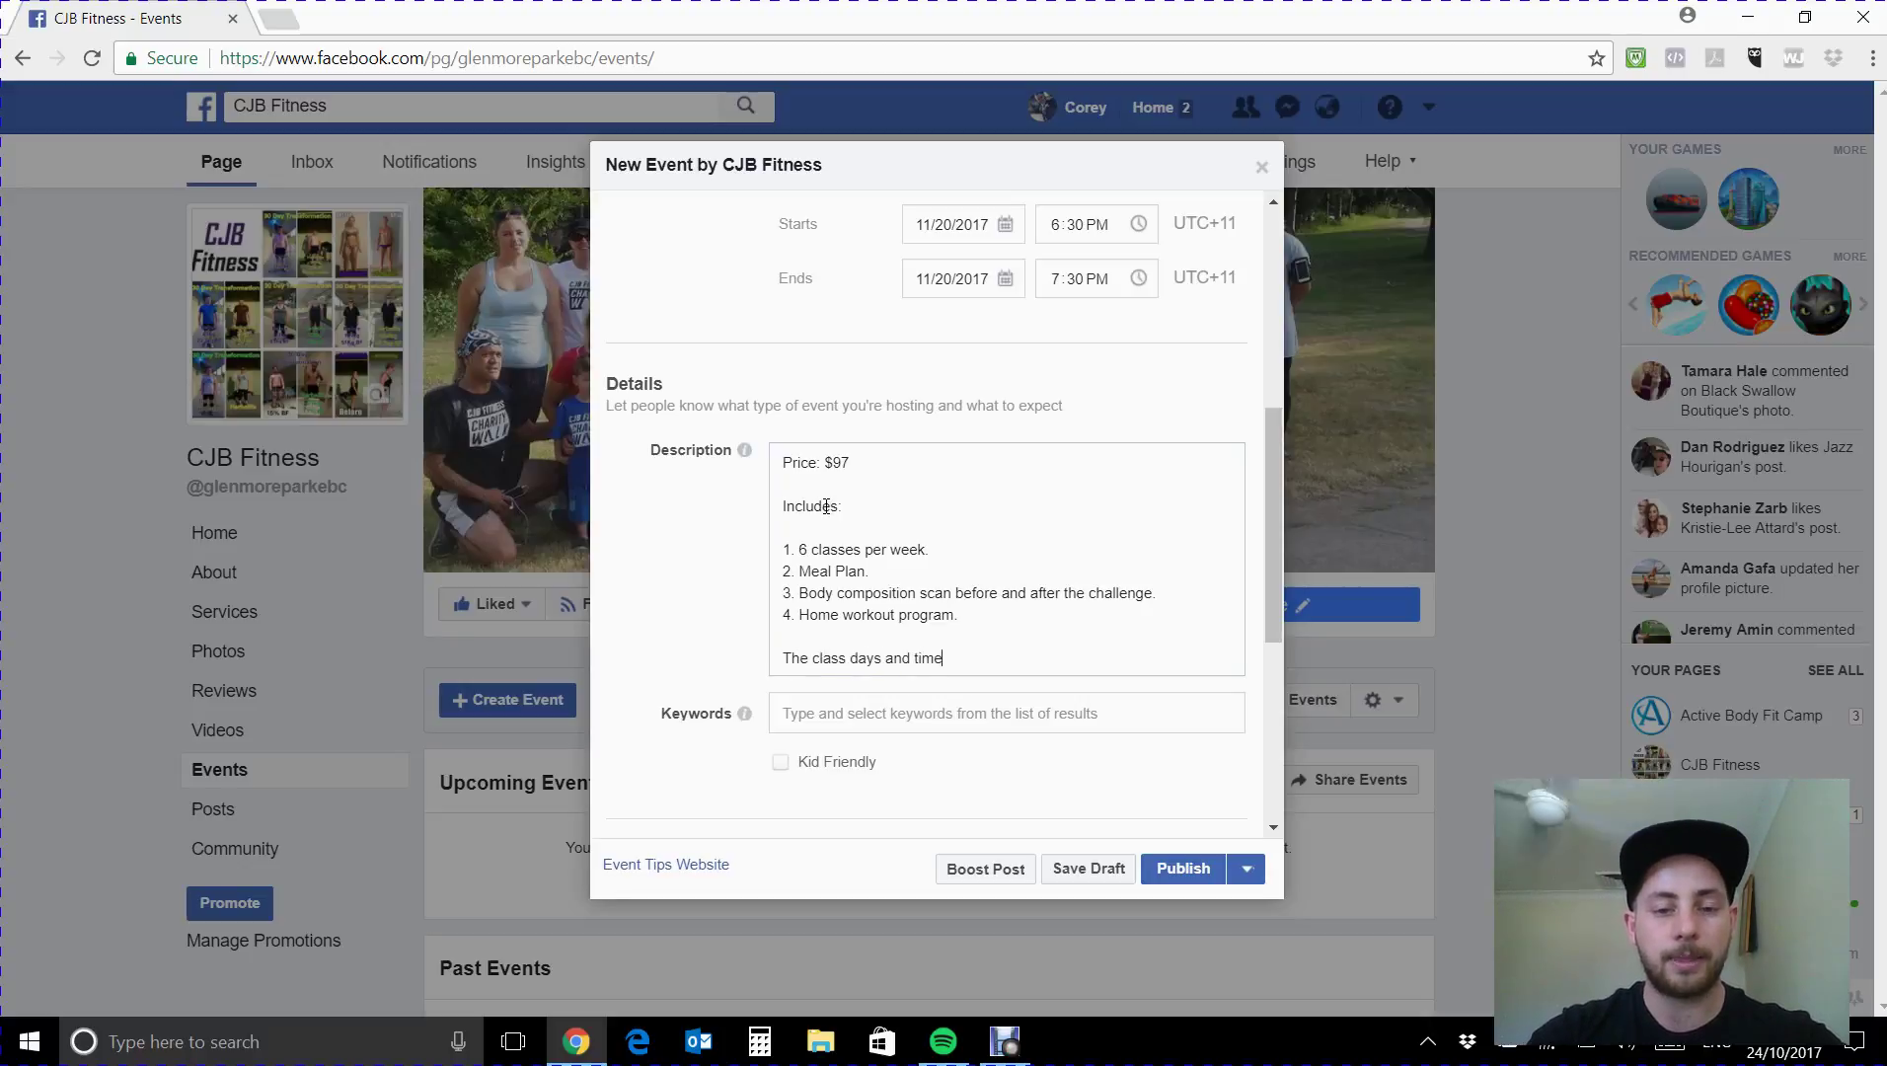
type("s:")
key("Return")
type("Mo")
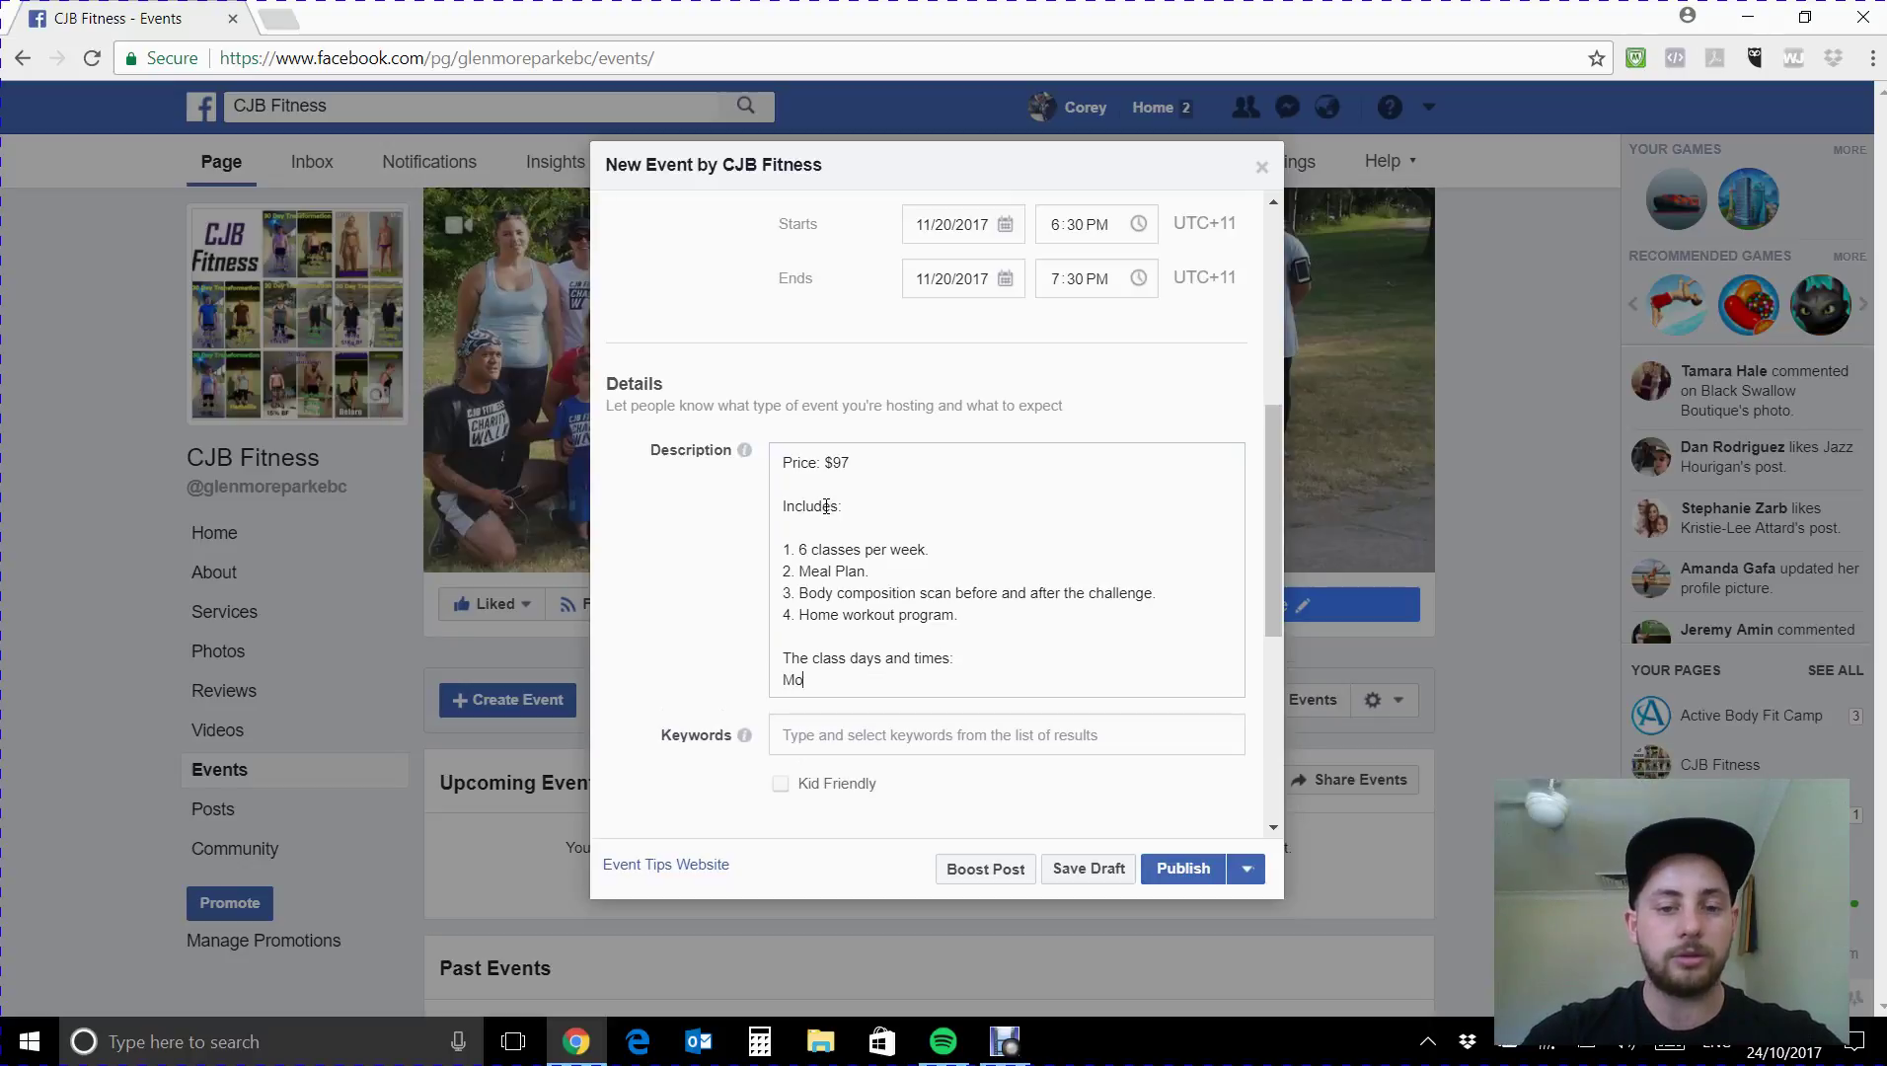
type("nday 6:30")
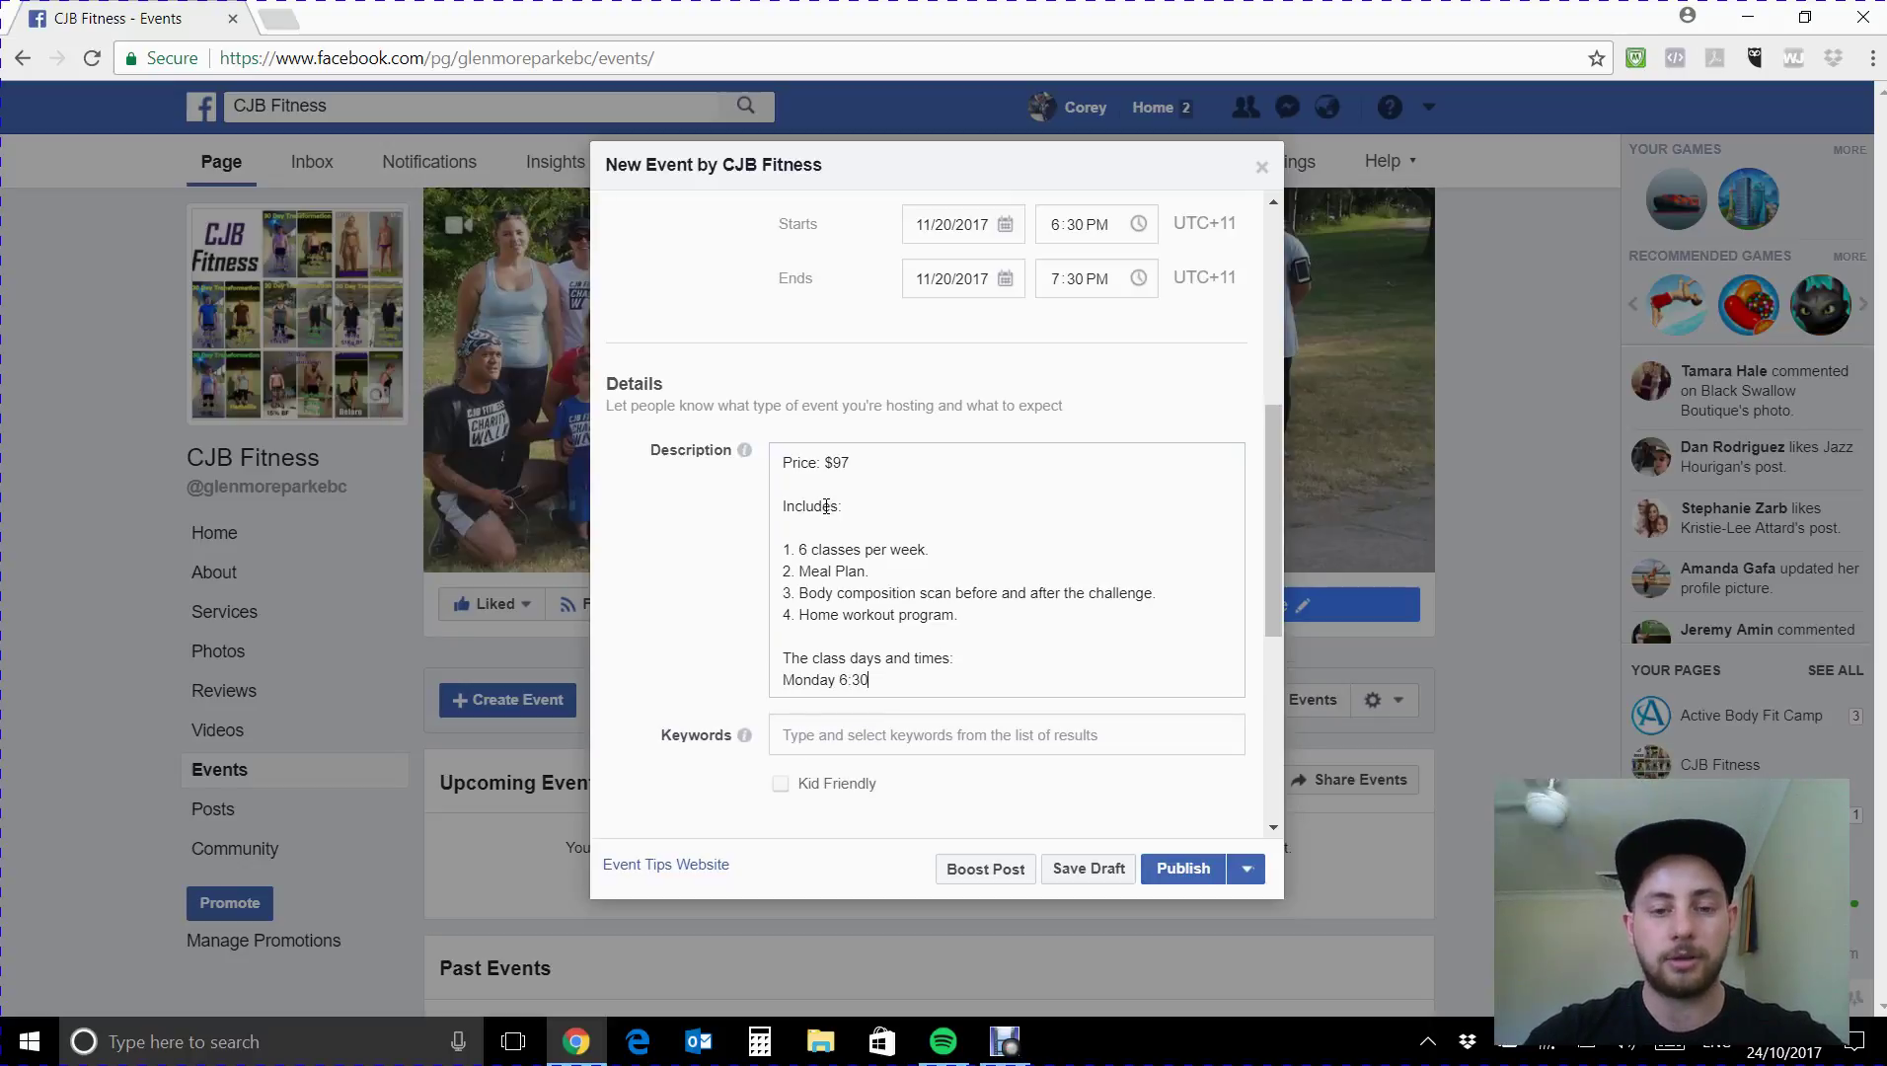
type("pm")
key("Return")
Add the class times "Tuesday 5pm" and "Wednesday 6:30pm" on separate lines below Monday.
type("Tuesday")
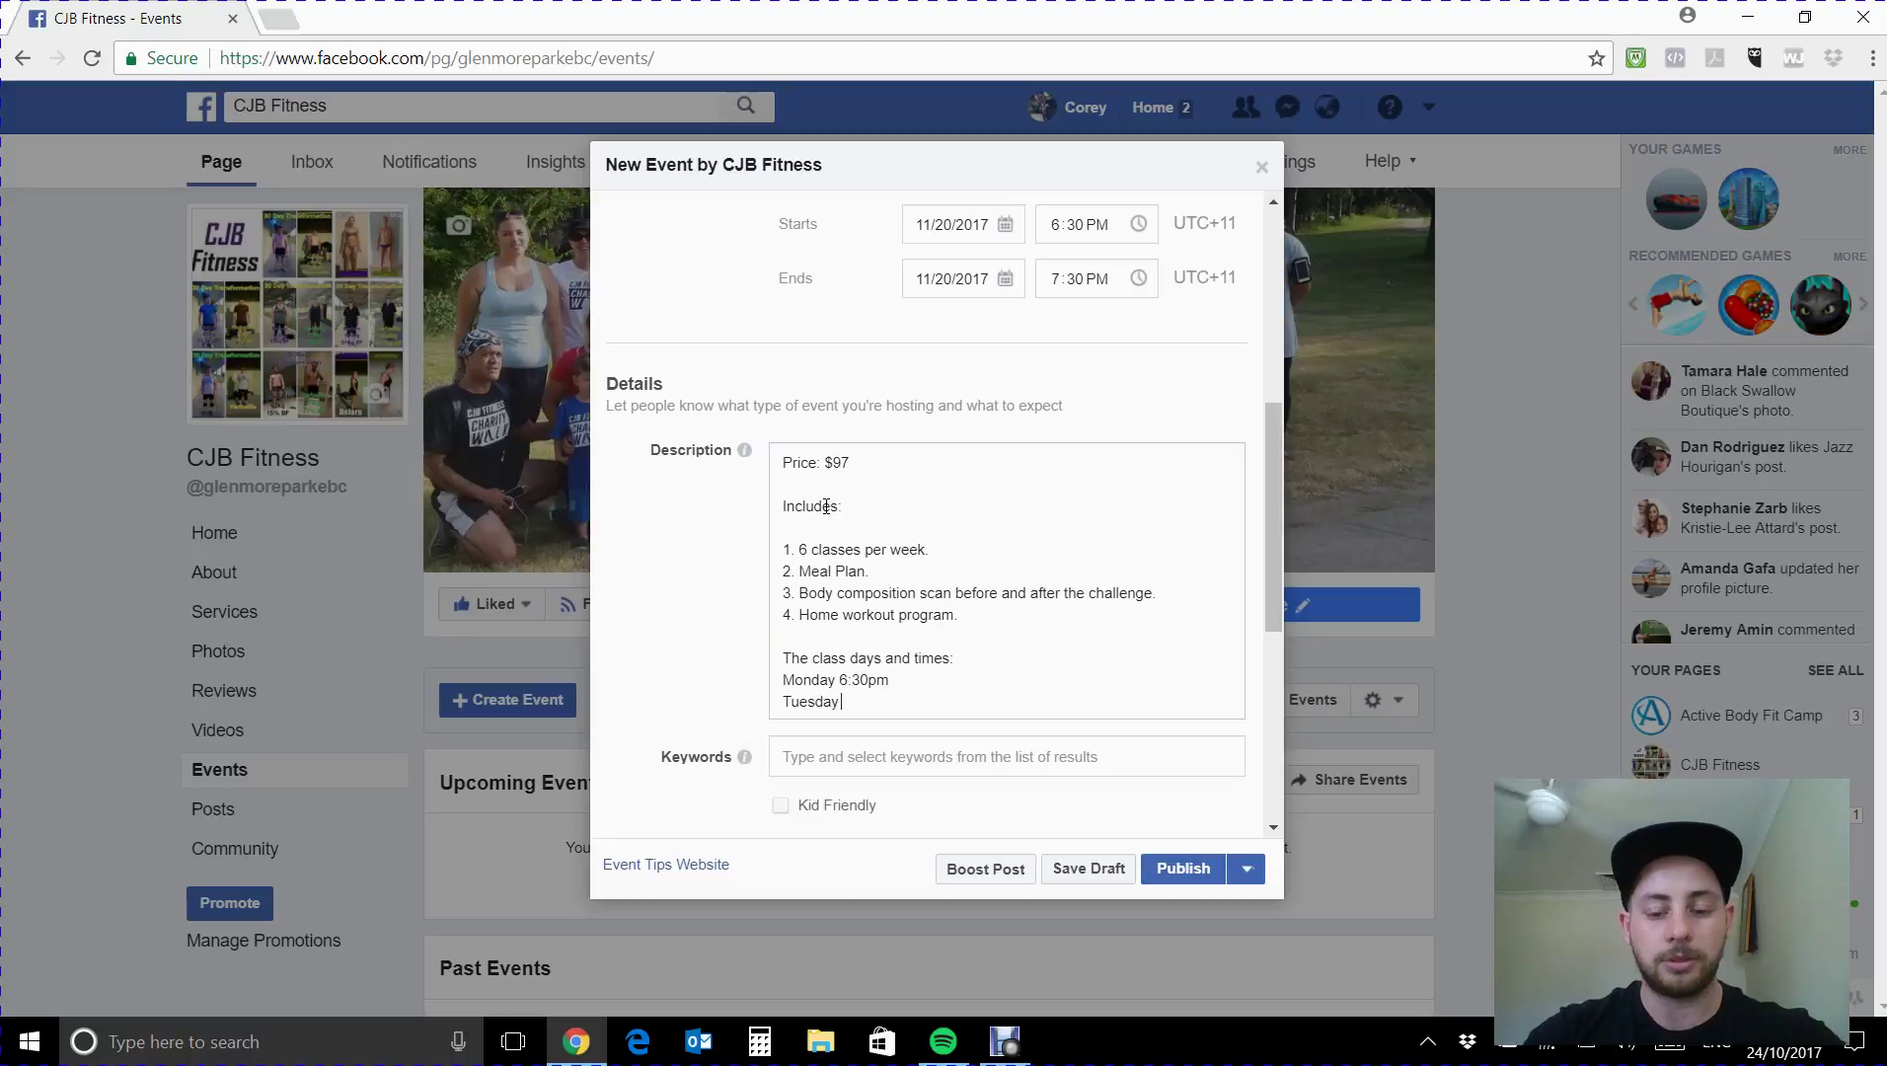
type(" 5pm")
key("Return")
type("We")
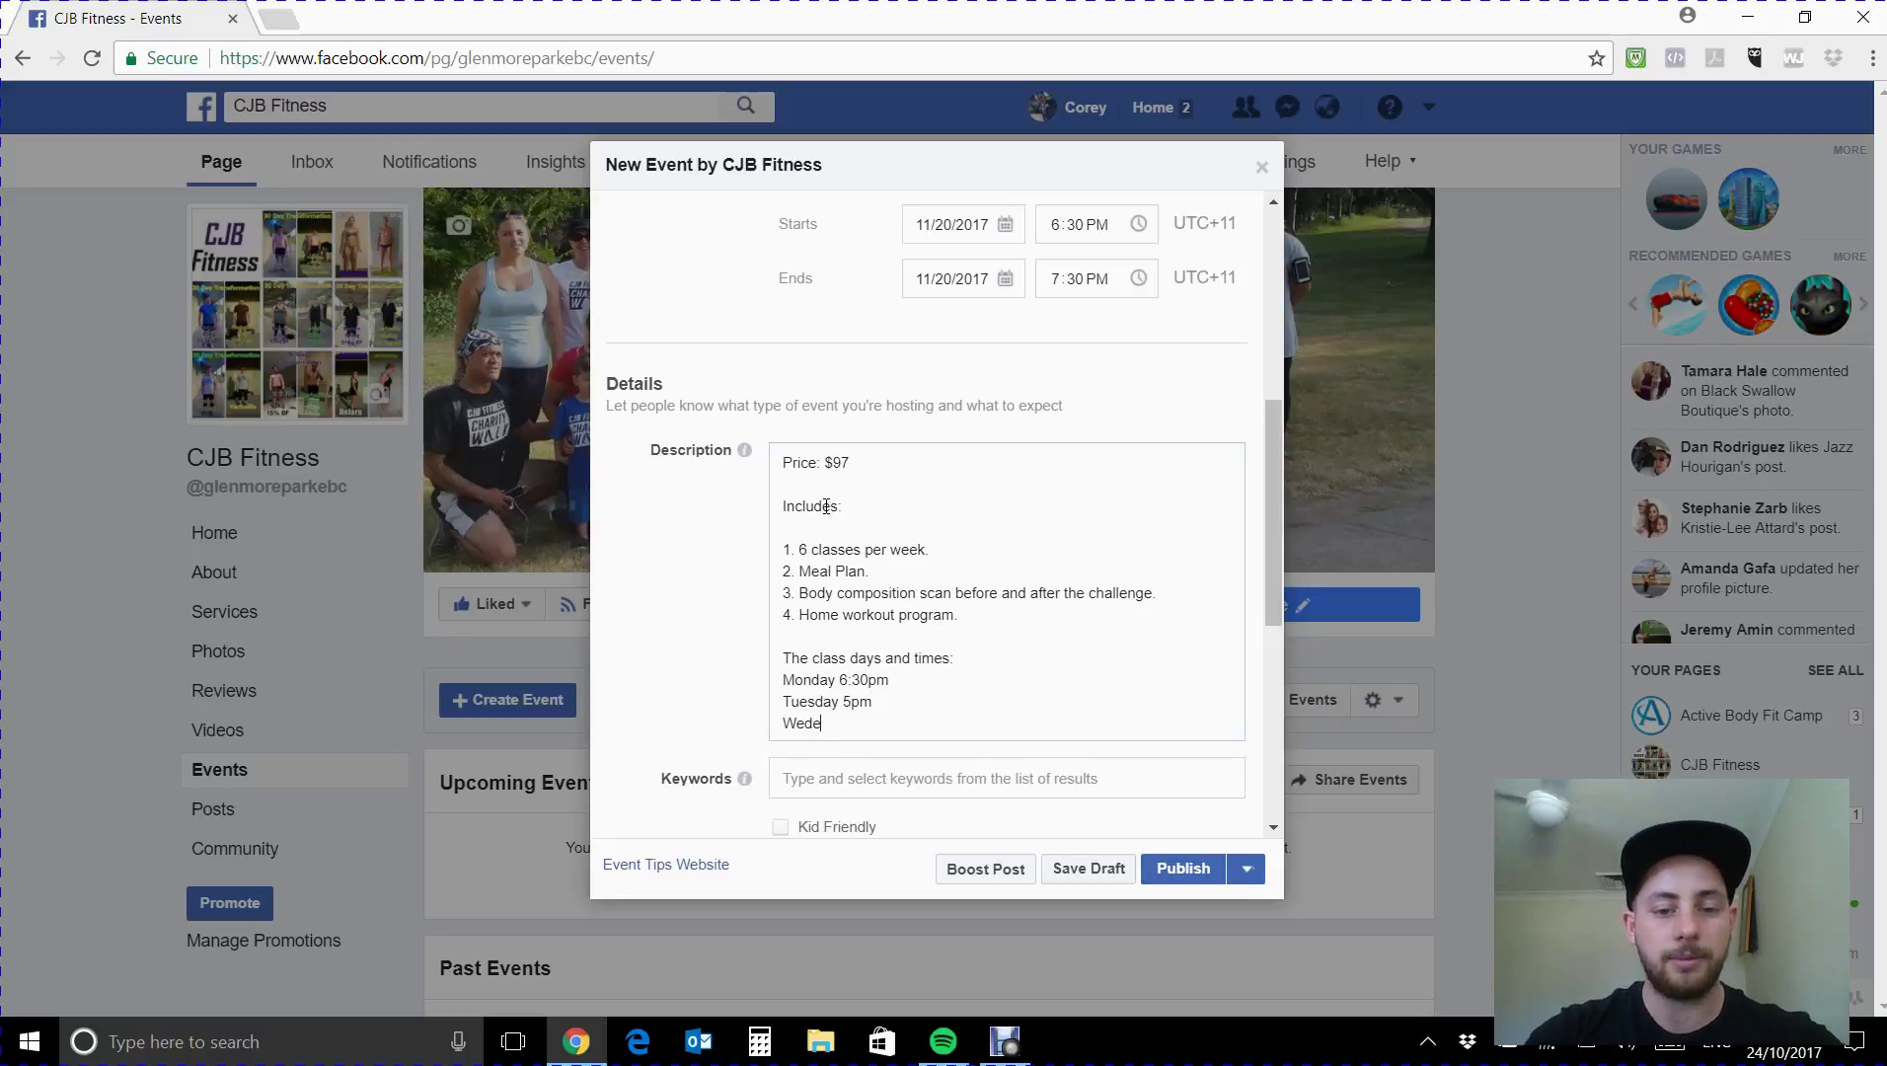
type("dnesday 6:30pm")
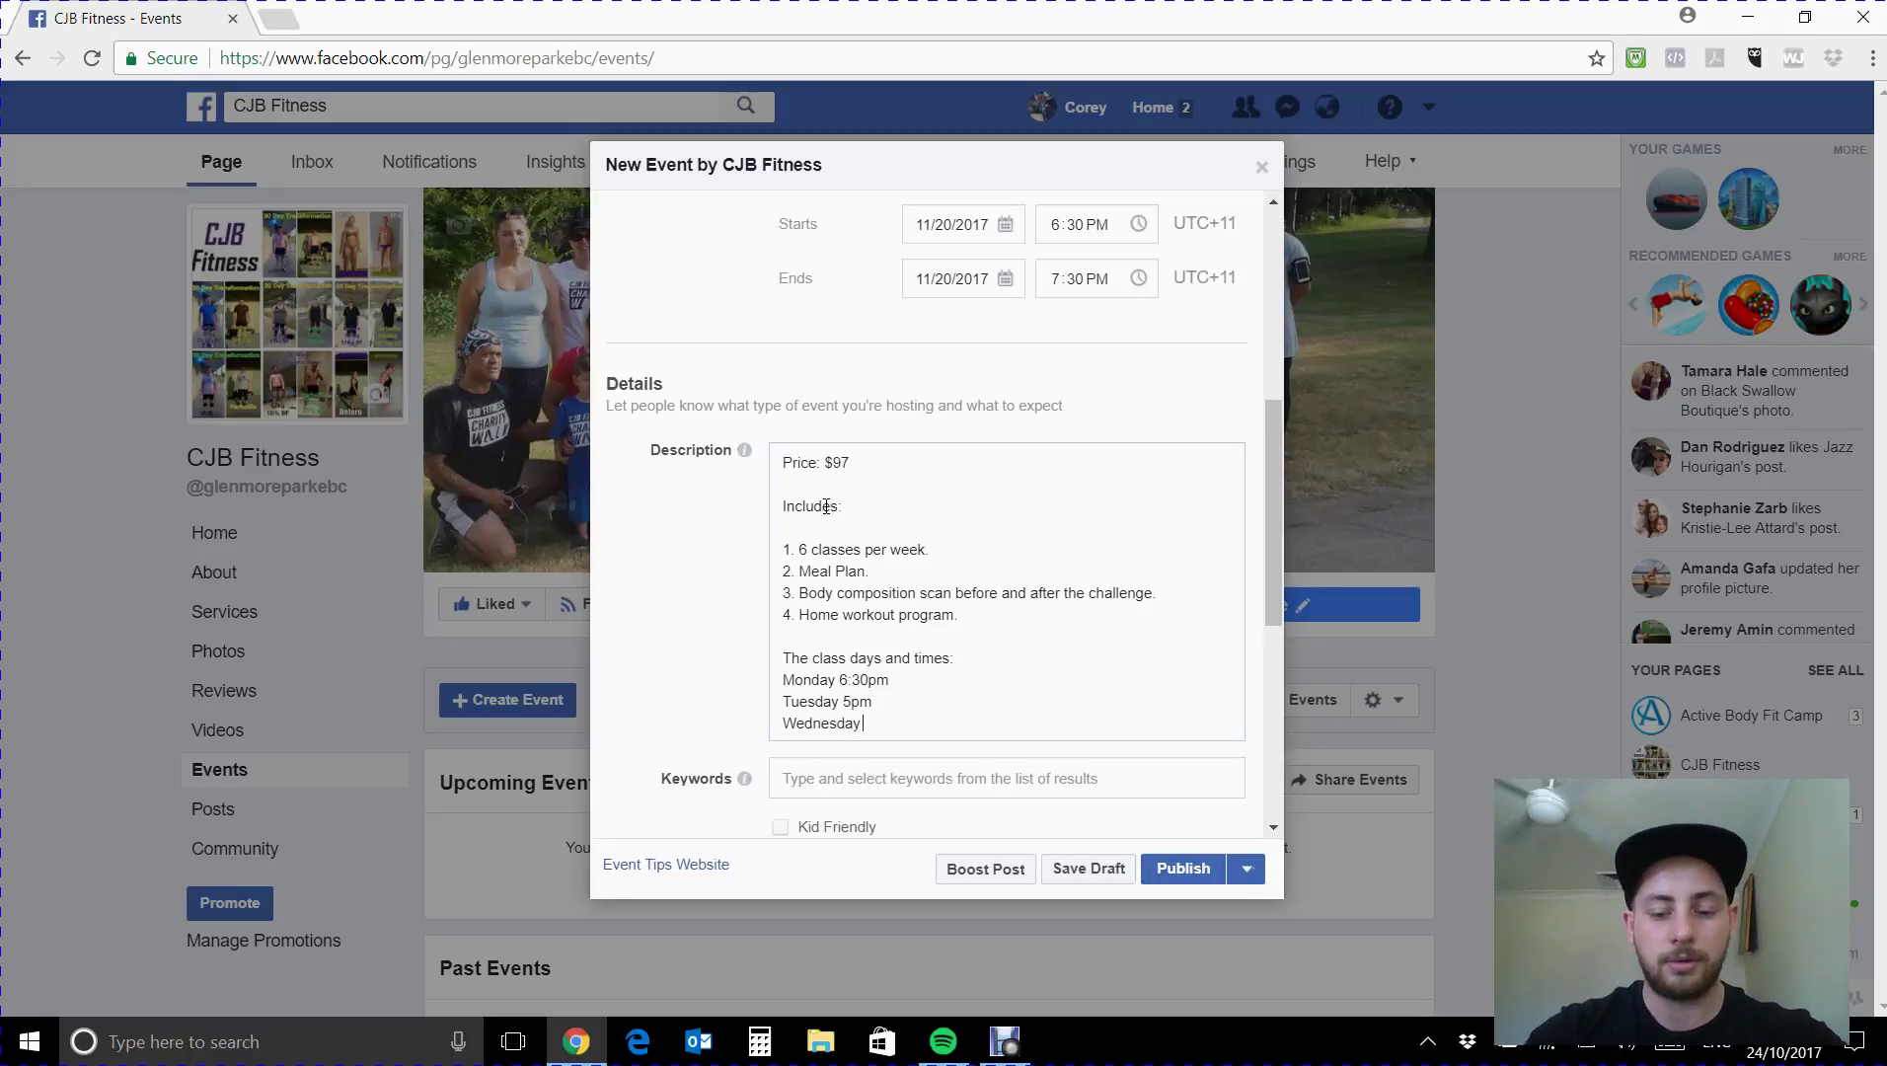
key("Return")
Add the line "Thursday 5pm and 6:30pm" to the class times in the description.
type("Thurs")
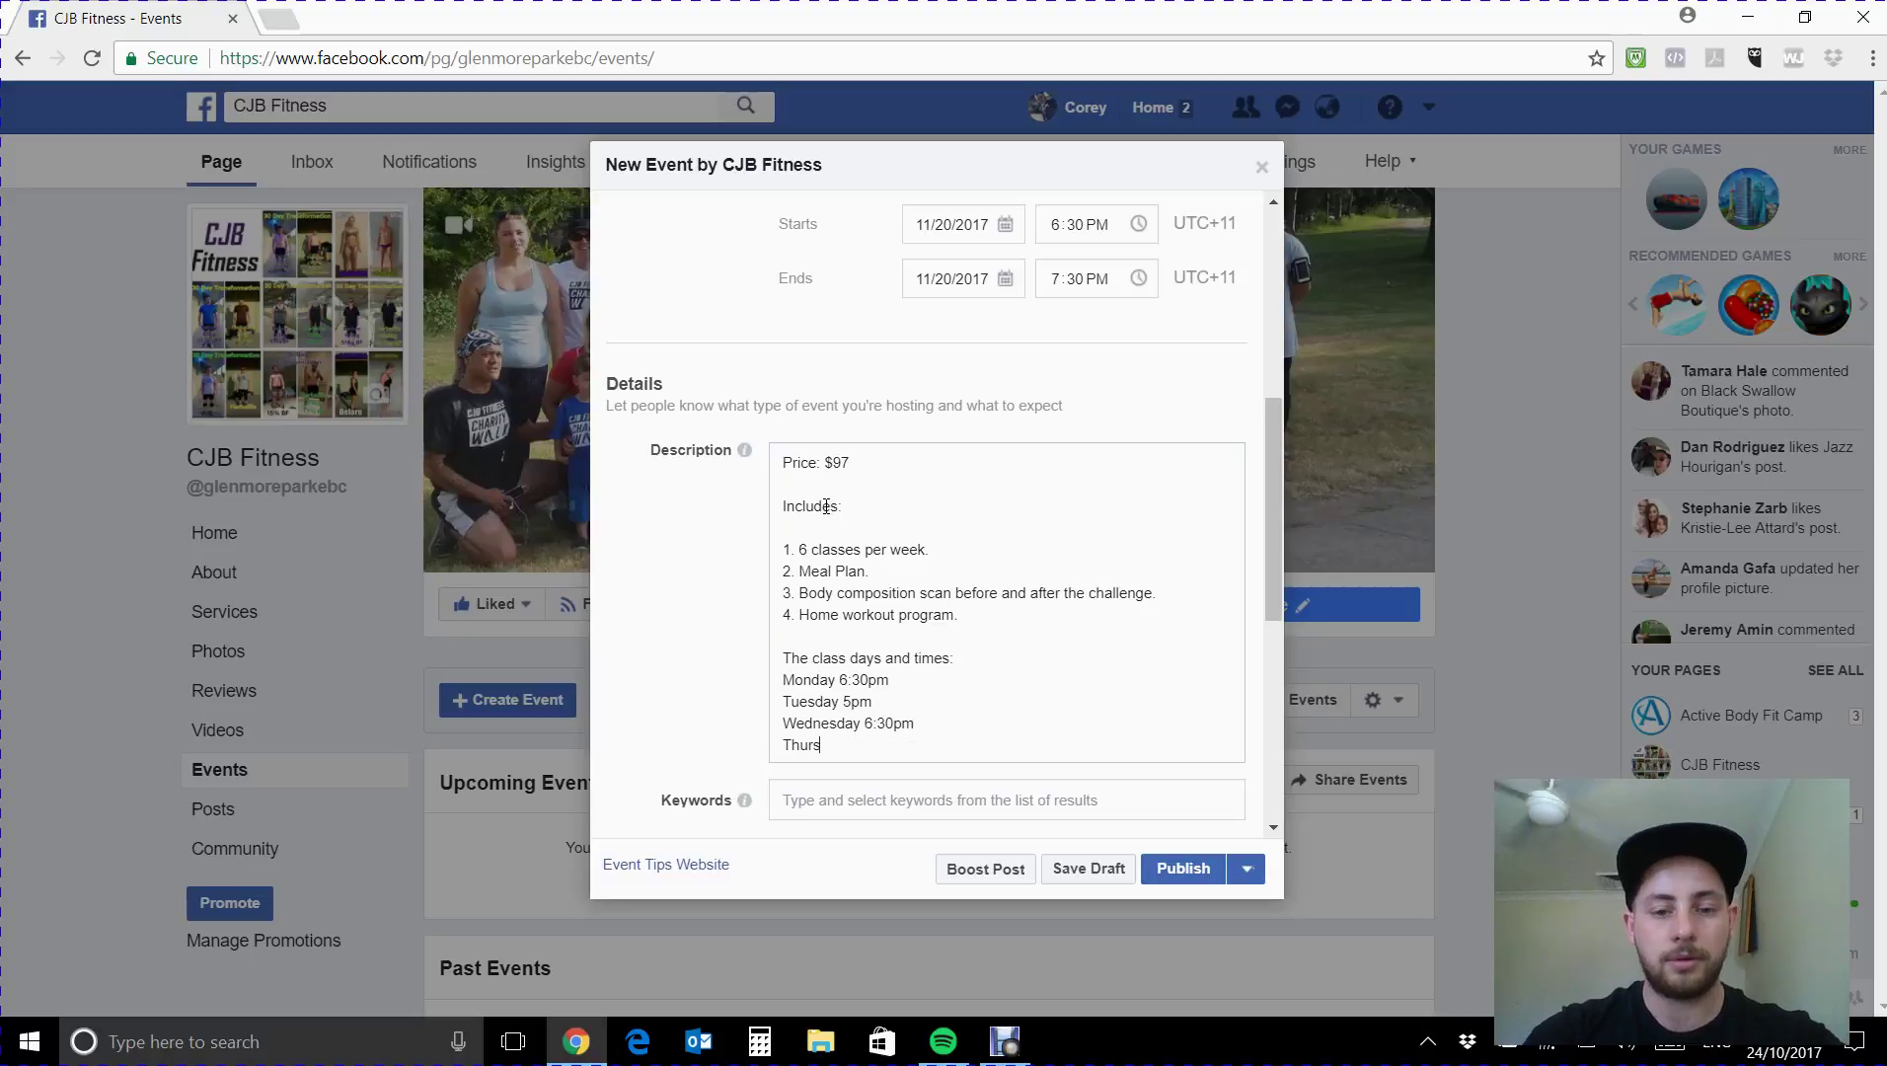
type("day 5pm")
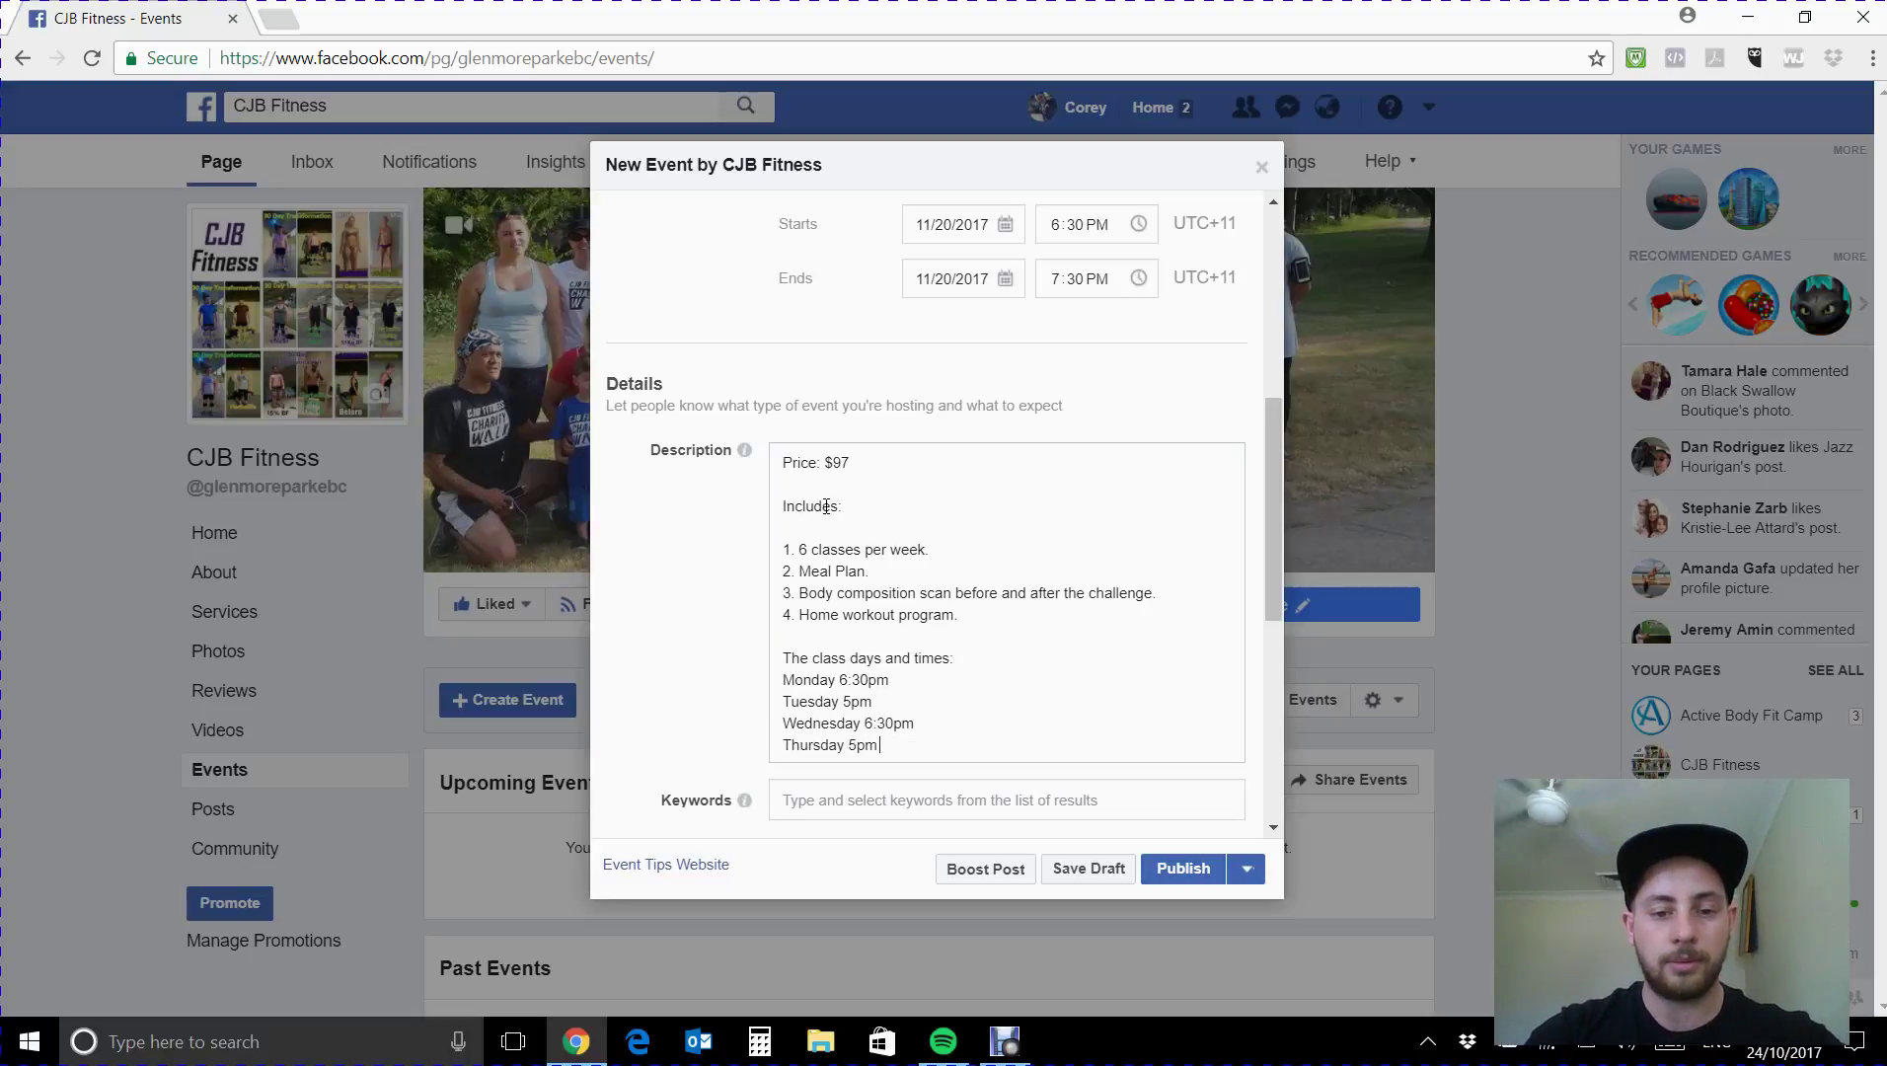
type(" and 6:30pm")
key("Return")
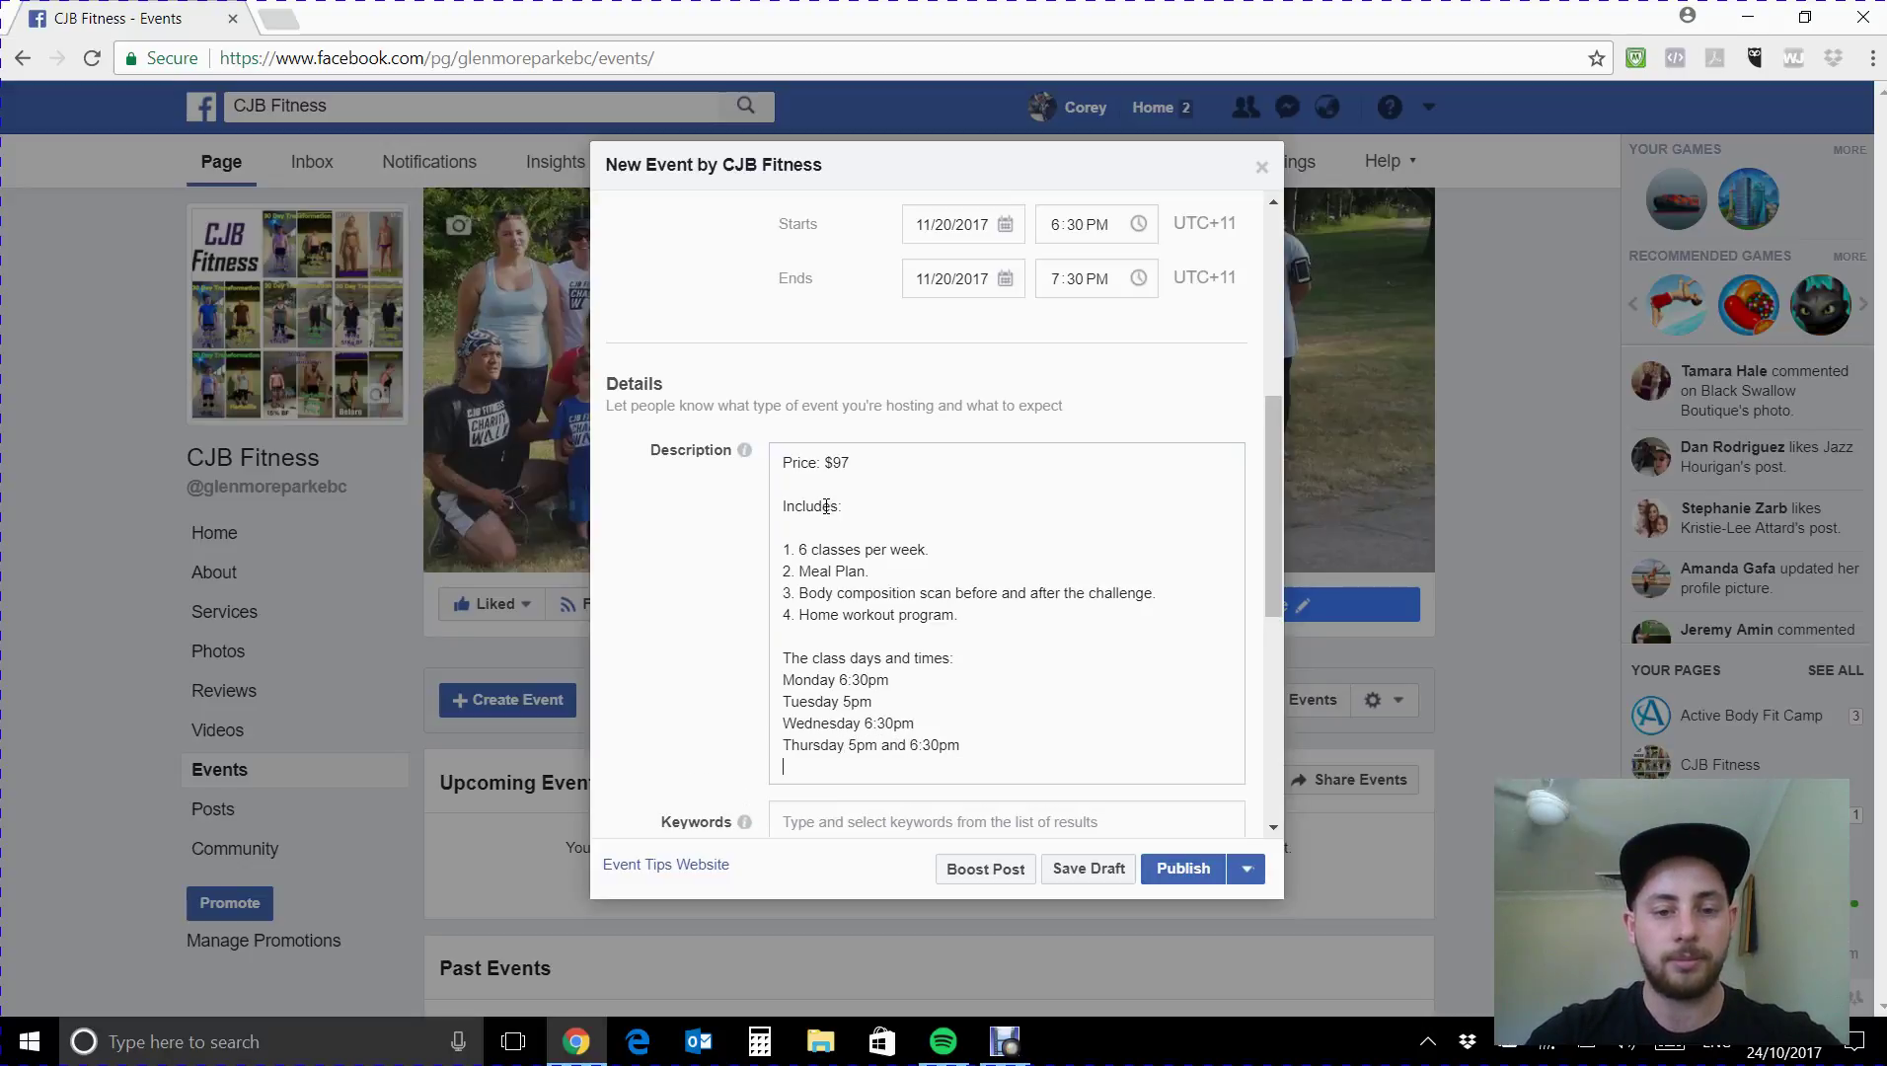
Add "Saturday 7am" as the last class time, correcting the misspelled day name, and leave a blank line after it.
type("Satuday")
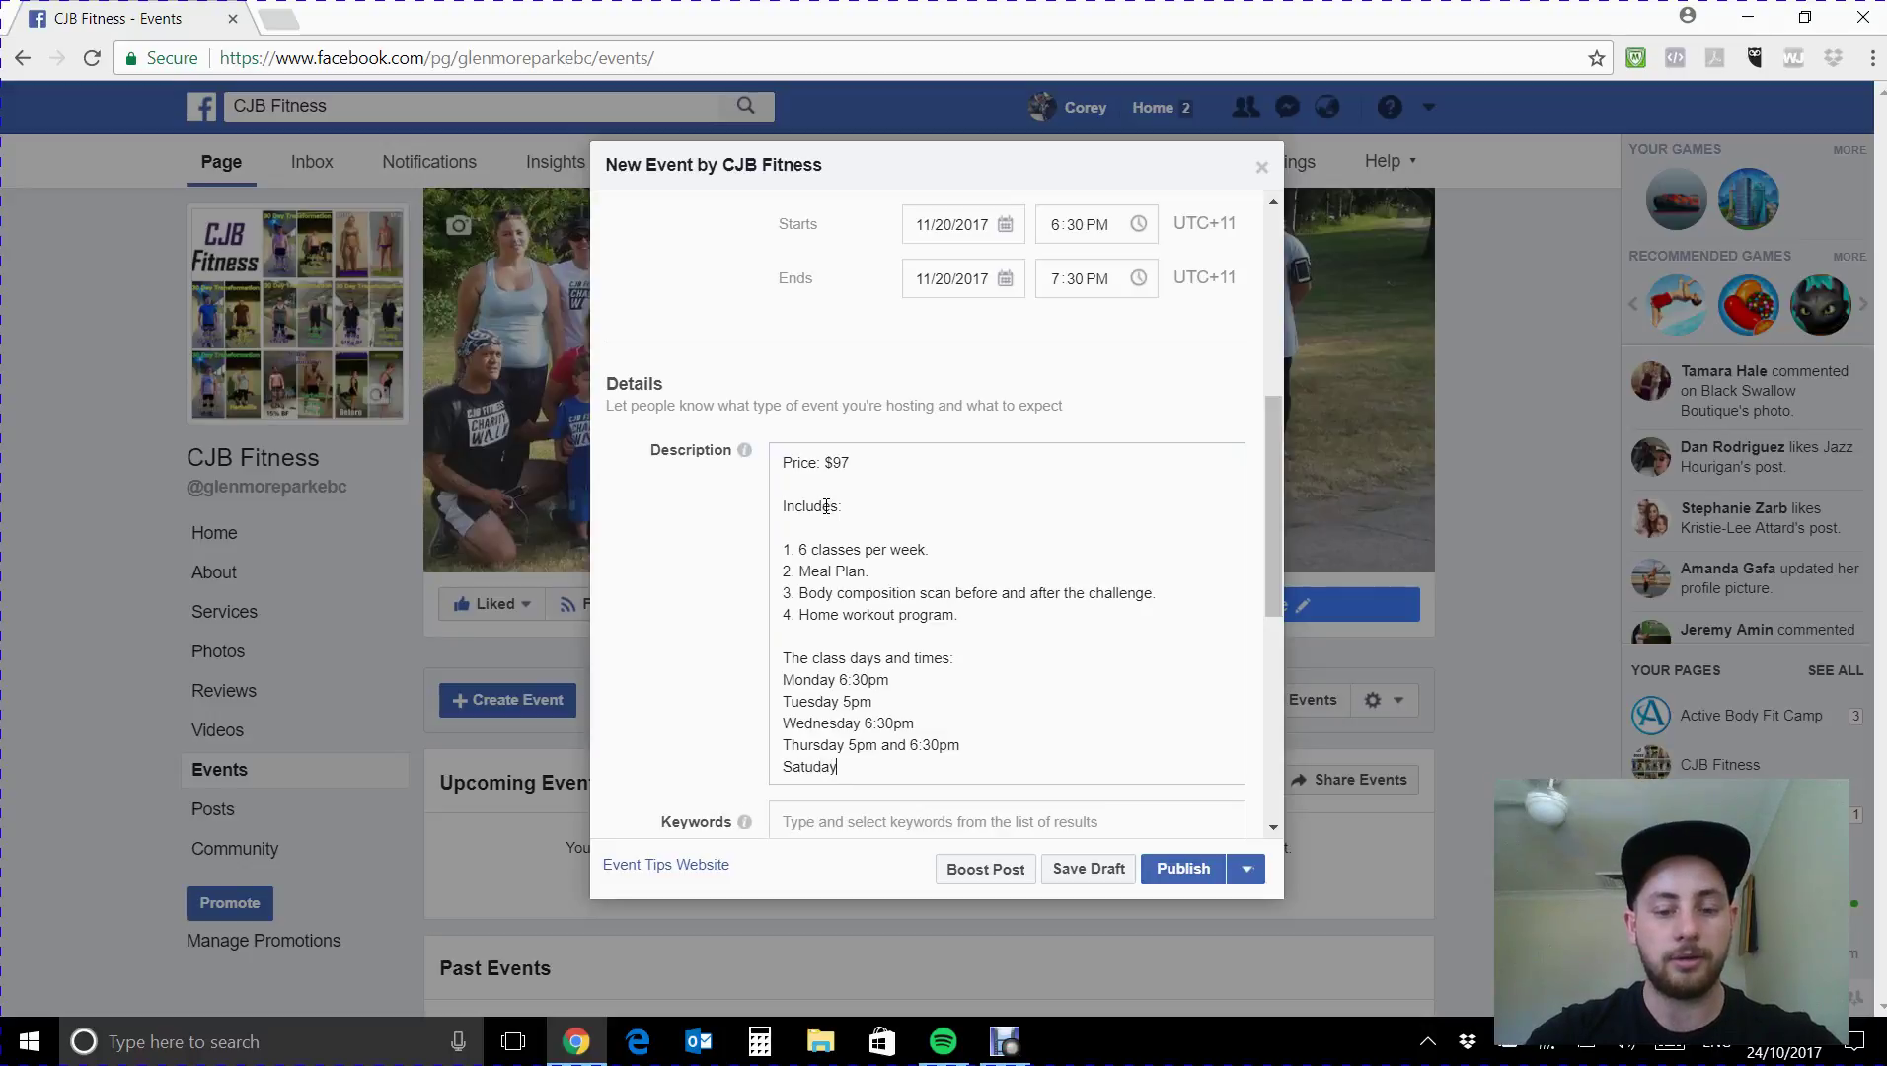
type(" 7am")
key("BackSpace")
key("BackSpace")
key("BackSpace")
key("BackSpace")
key("BackSpace")
key("BackSpace")
key("BackSpace")
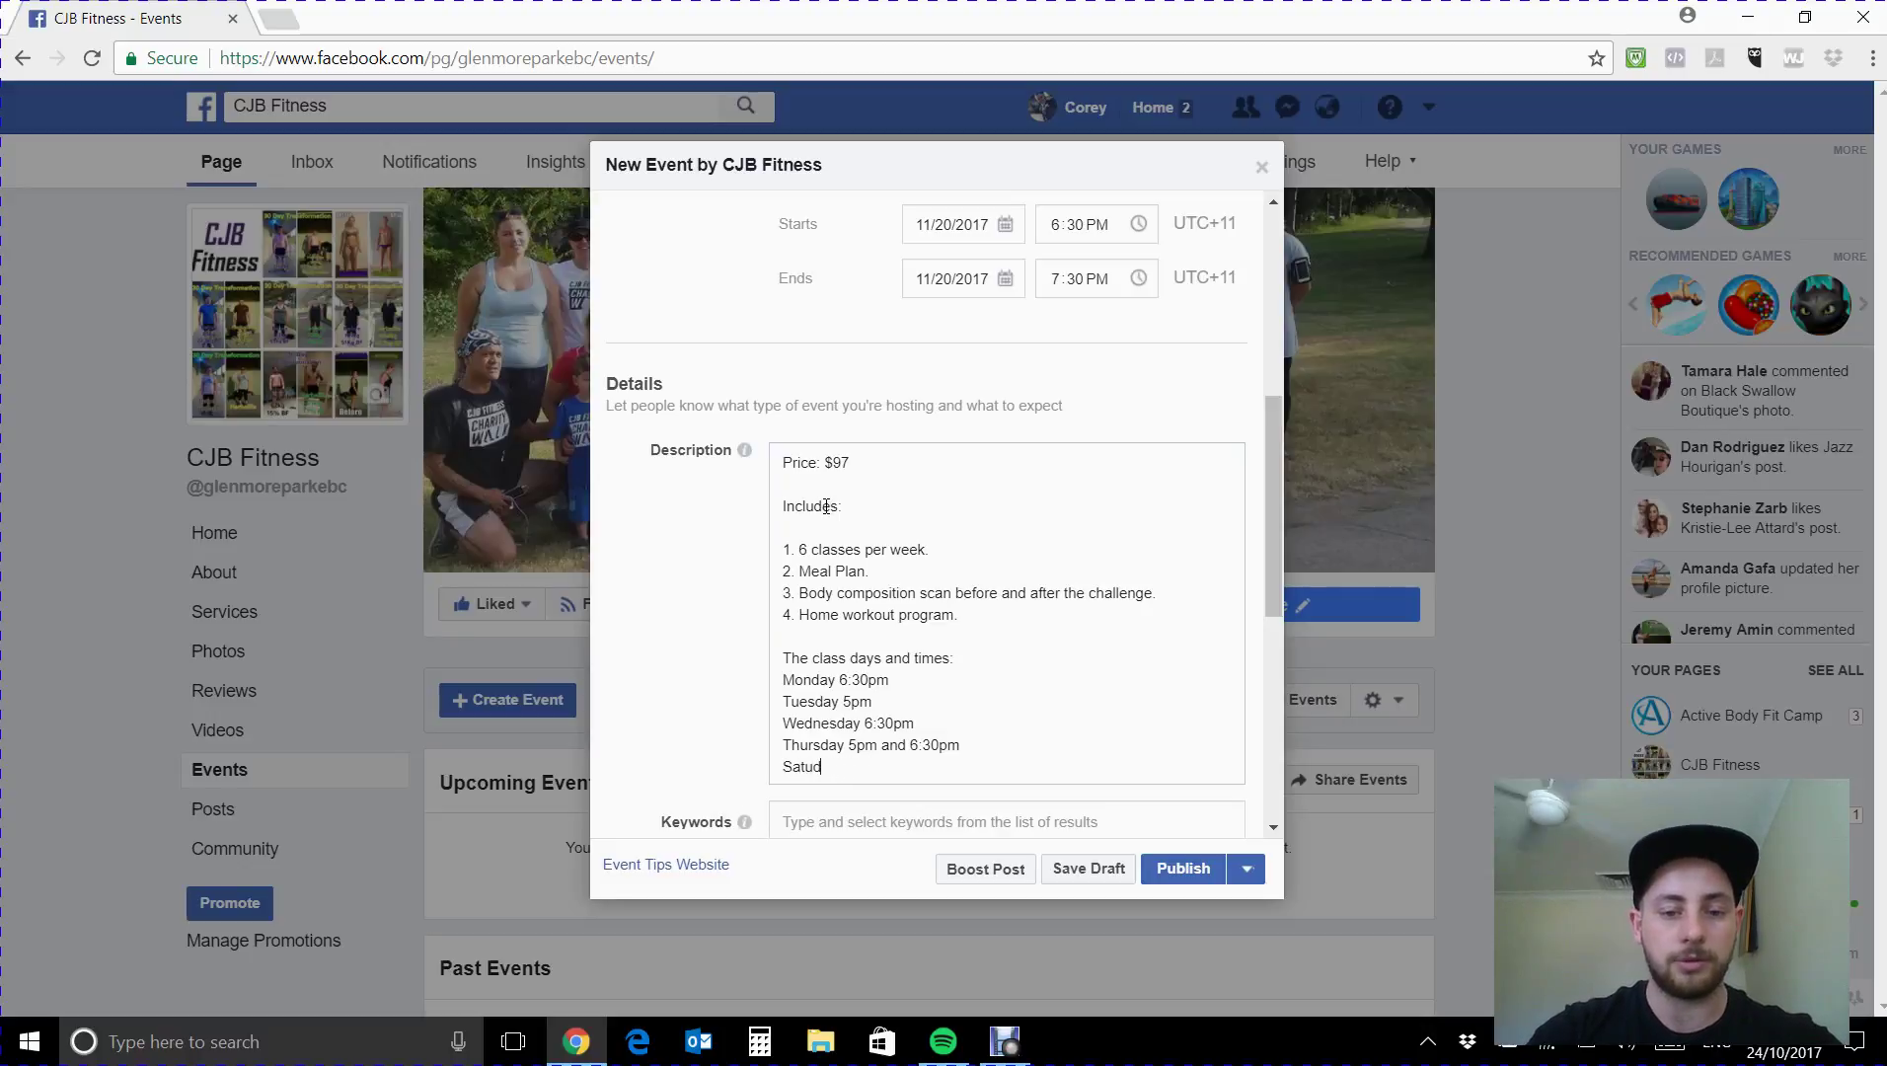
type("rday")
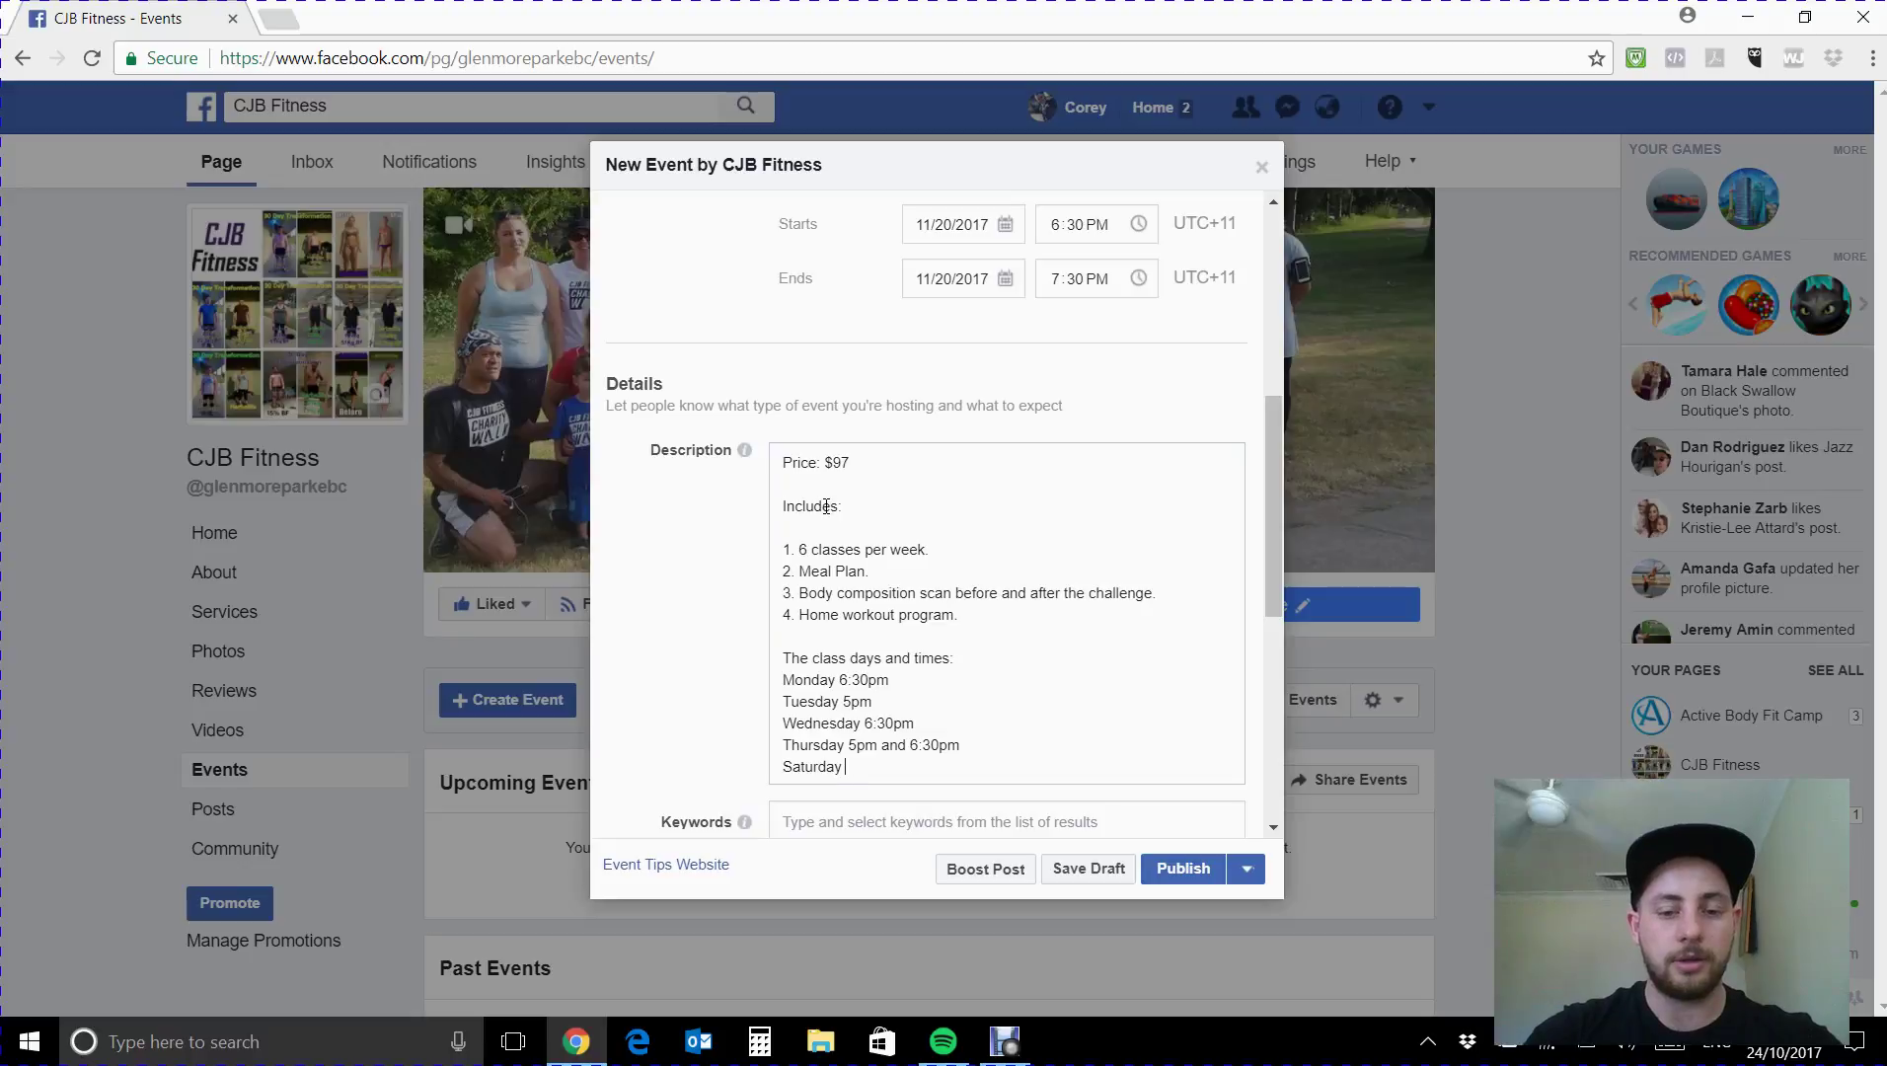
type(" 7am")
key("Return")
key("Return")
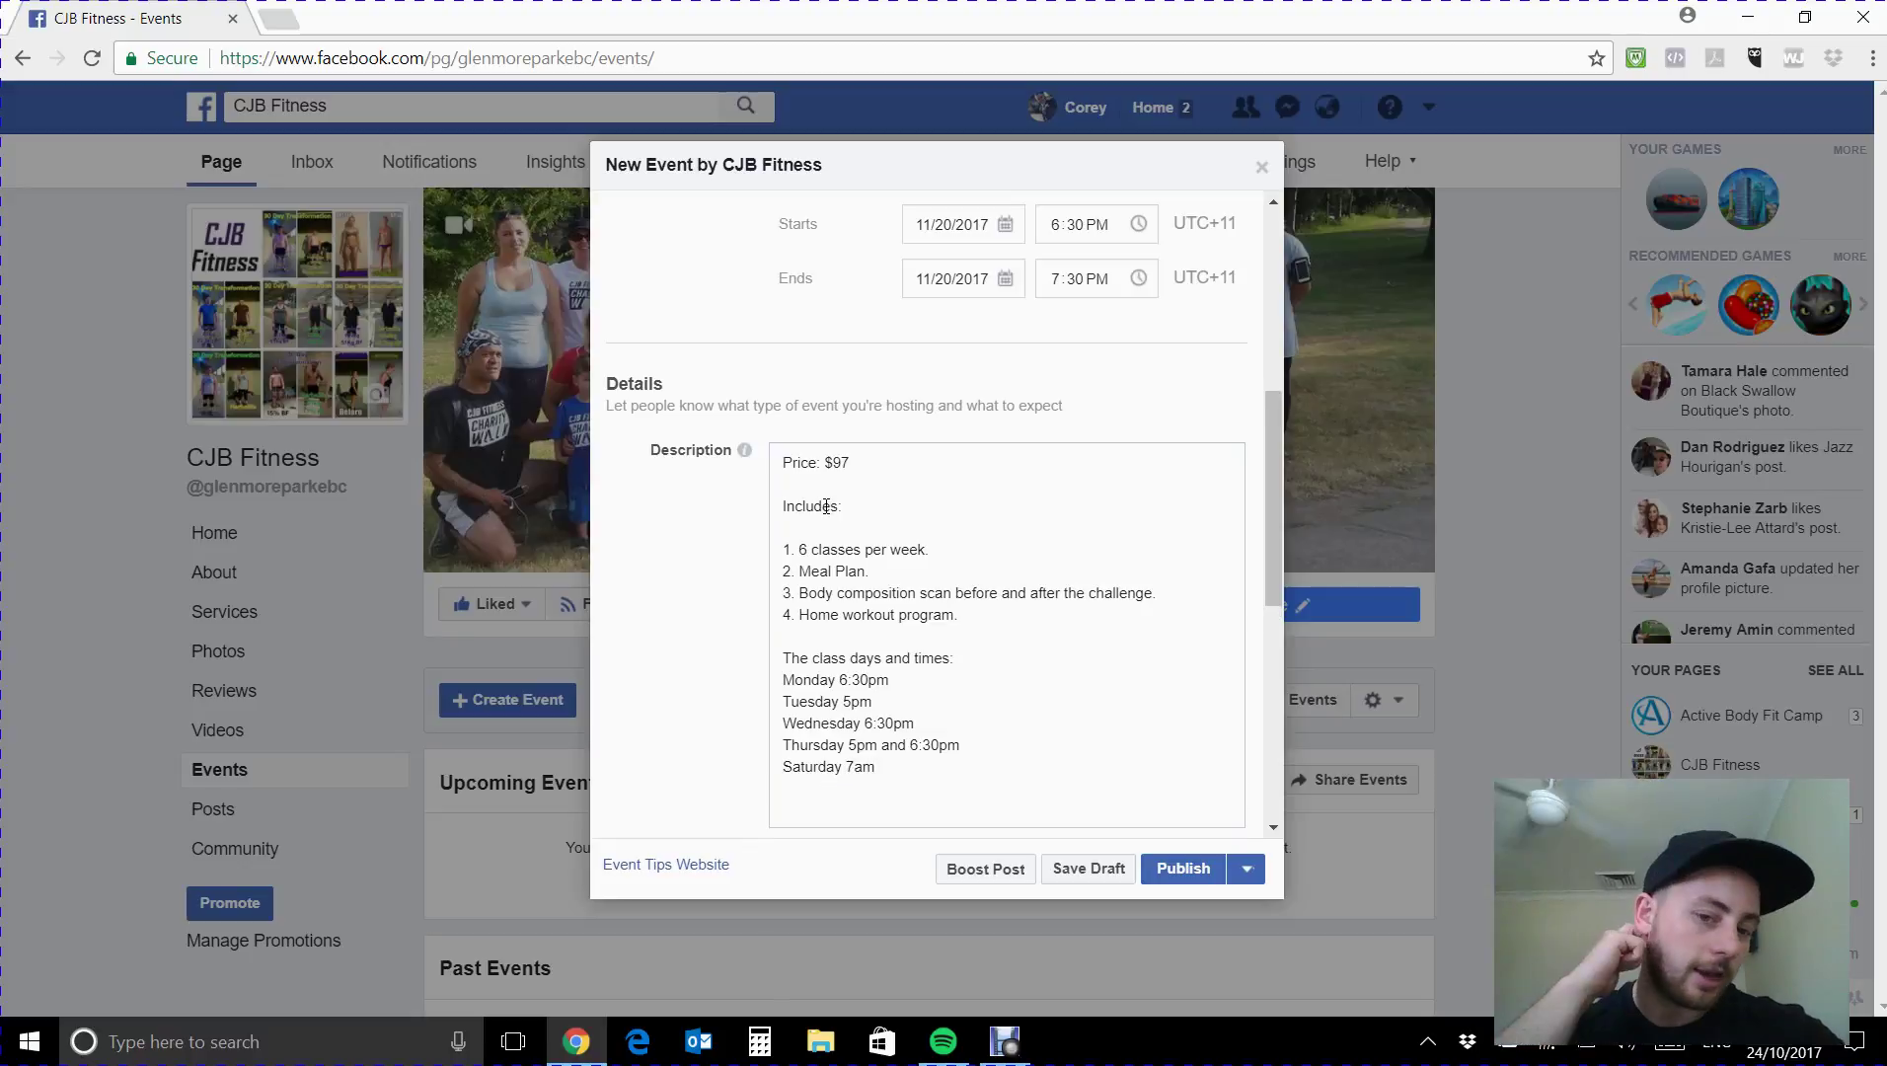
Add a "Location:" line with Blue Hills Oval and its street address and, after a blank line, "Only 15 spots available.".
type("Location:")
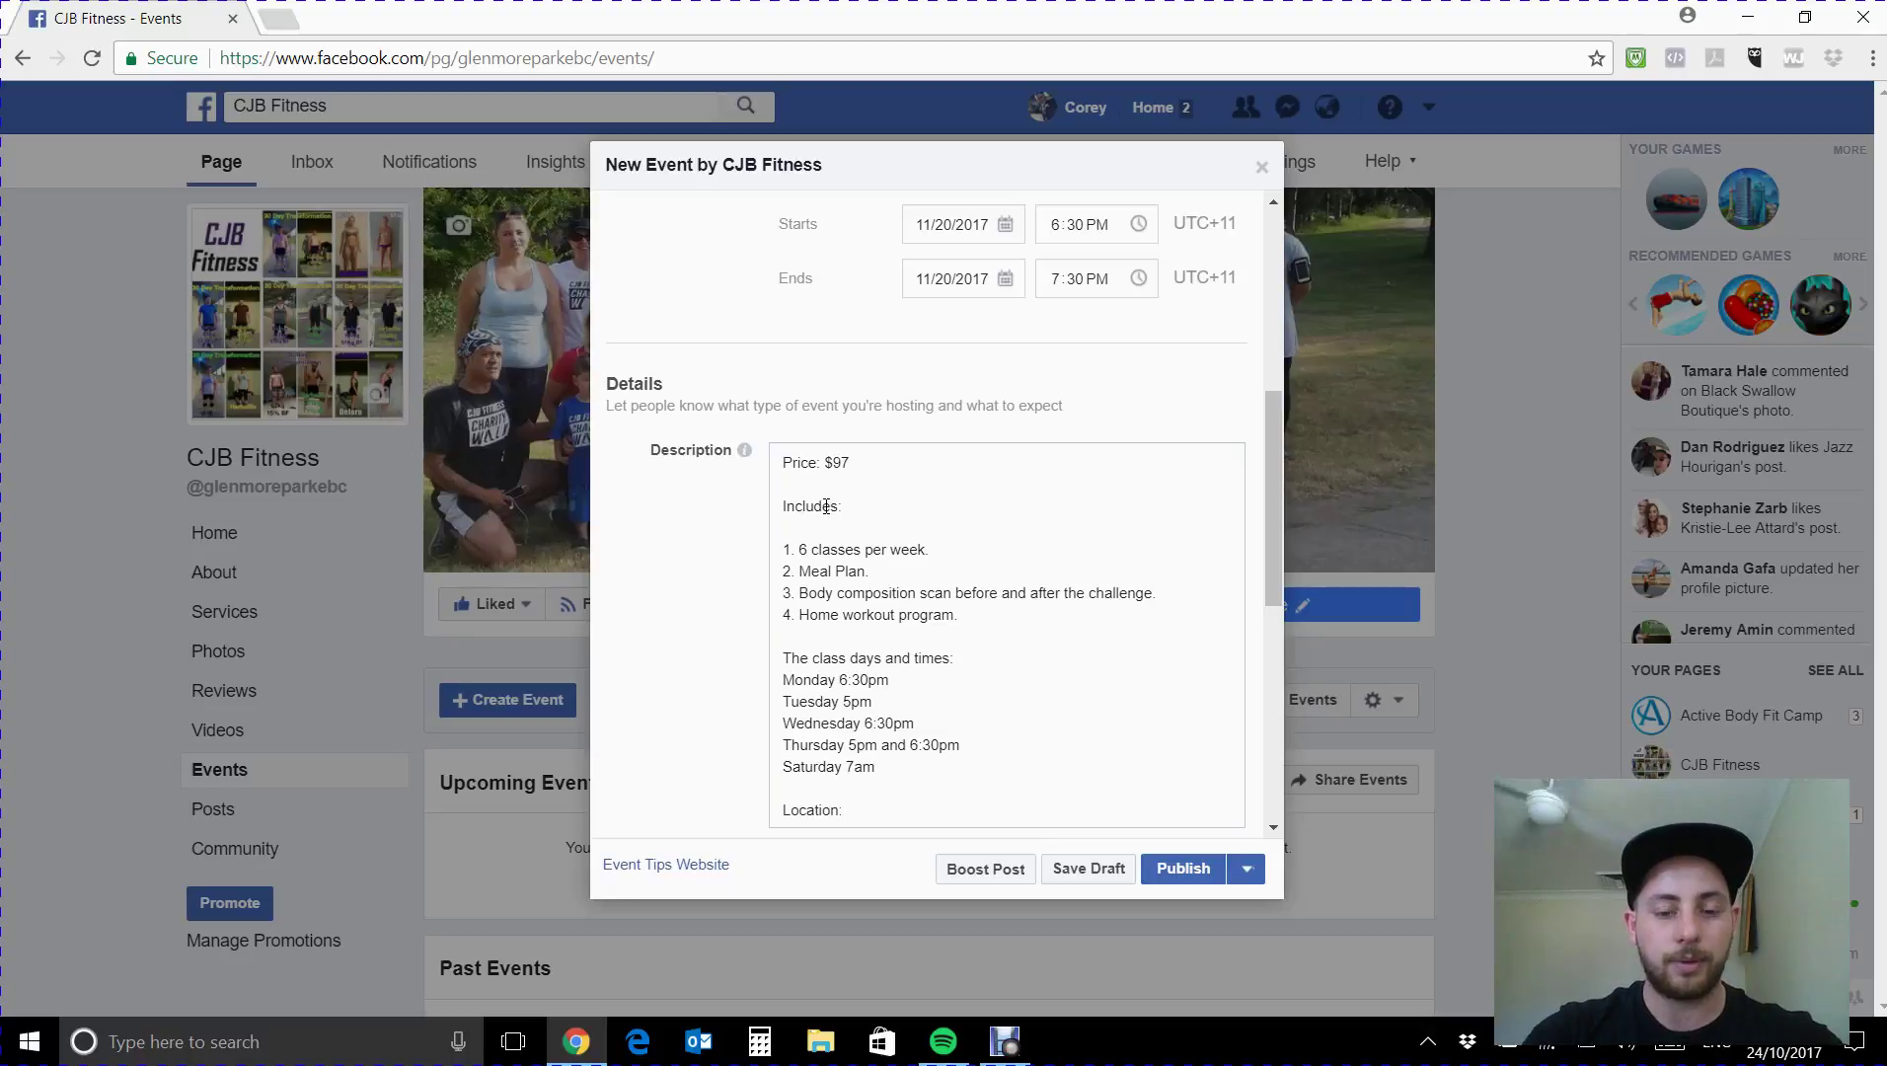
type(" Blue Hills")
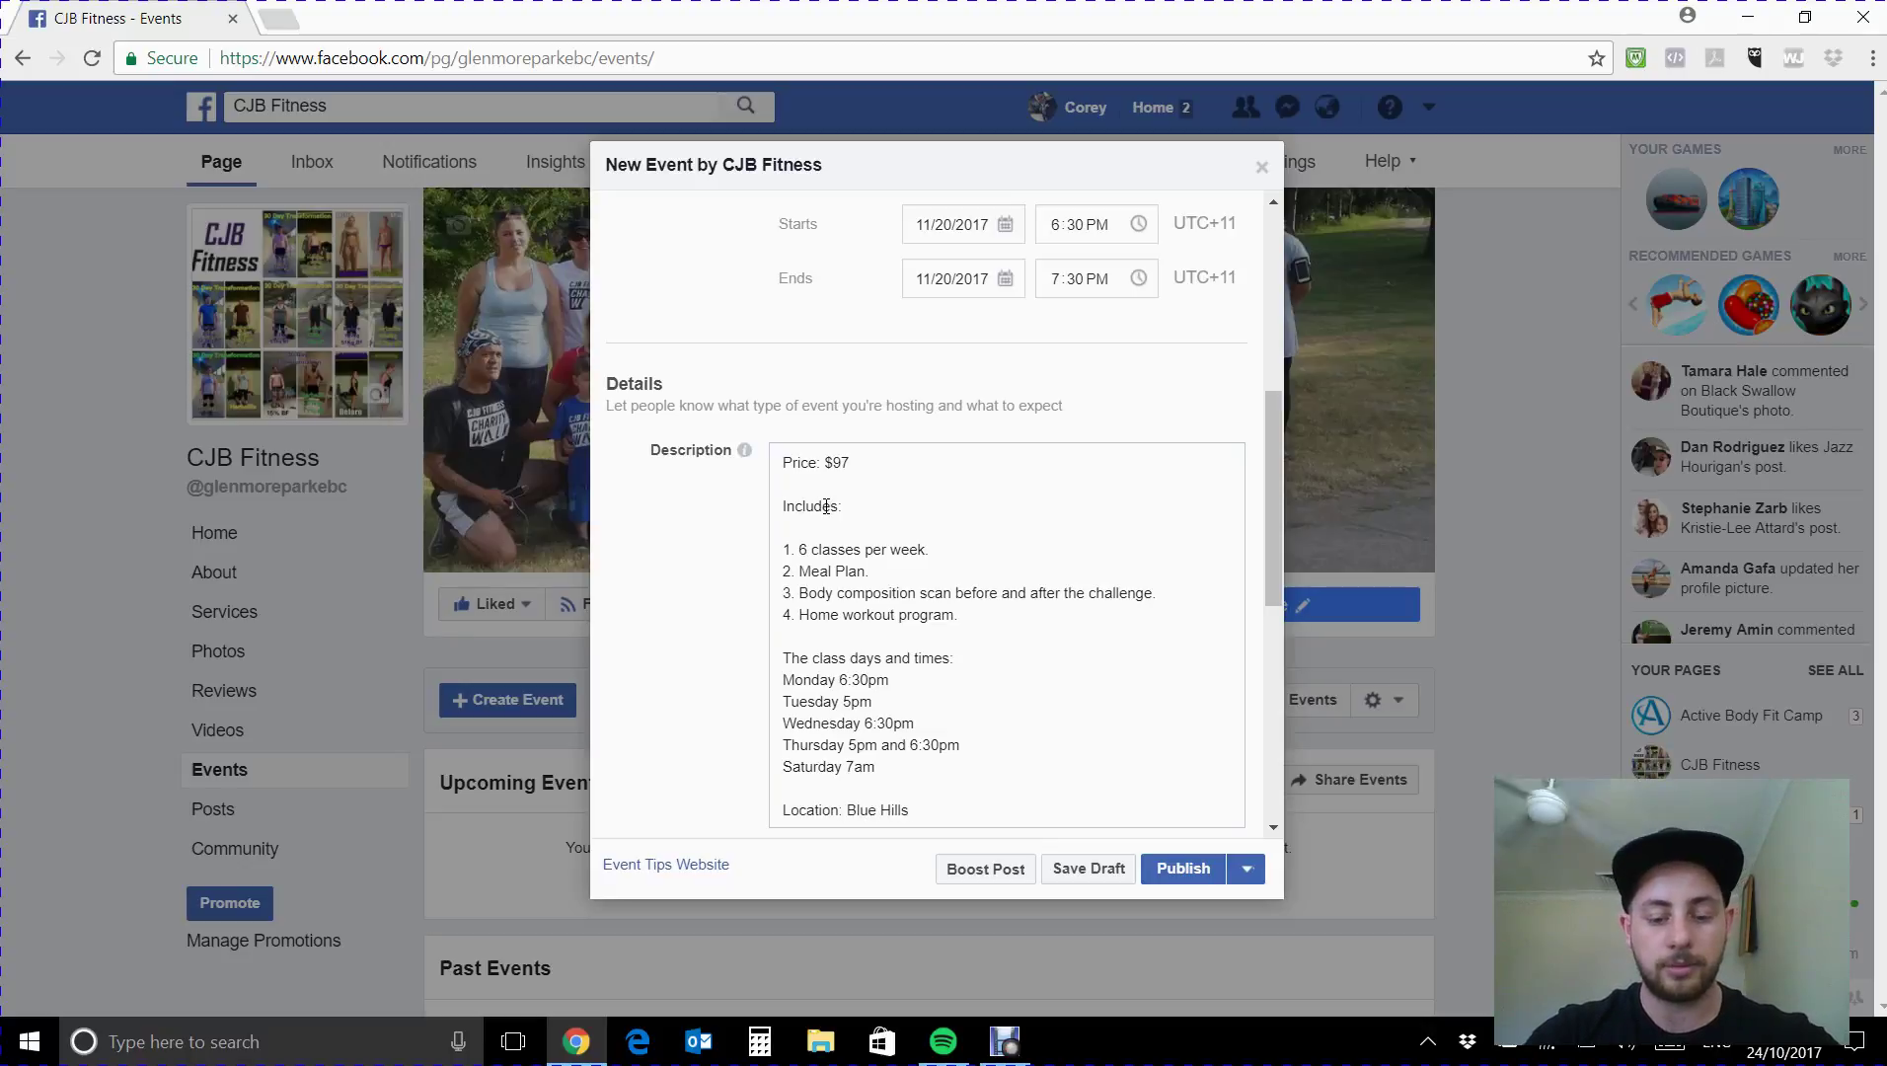
type(" Oval, Westerley")
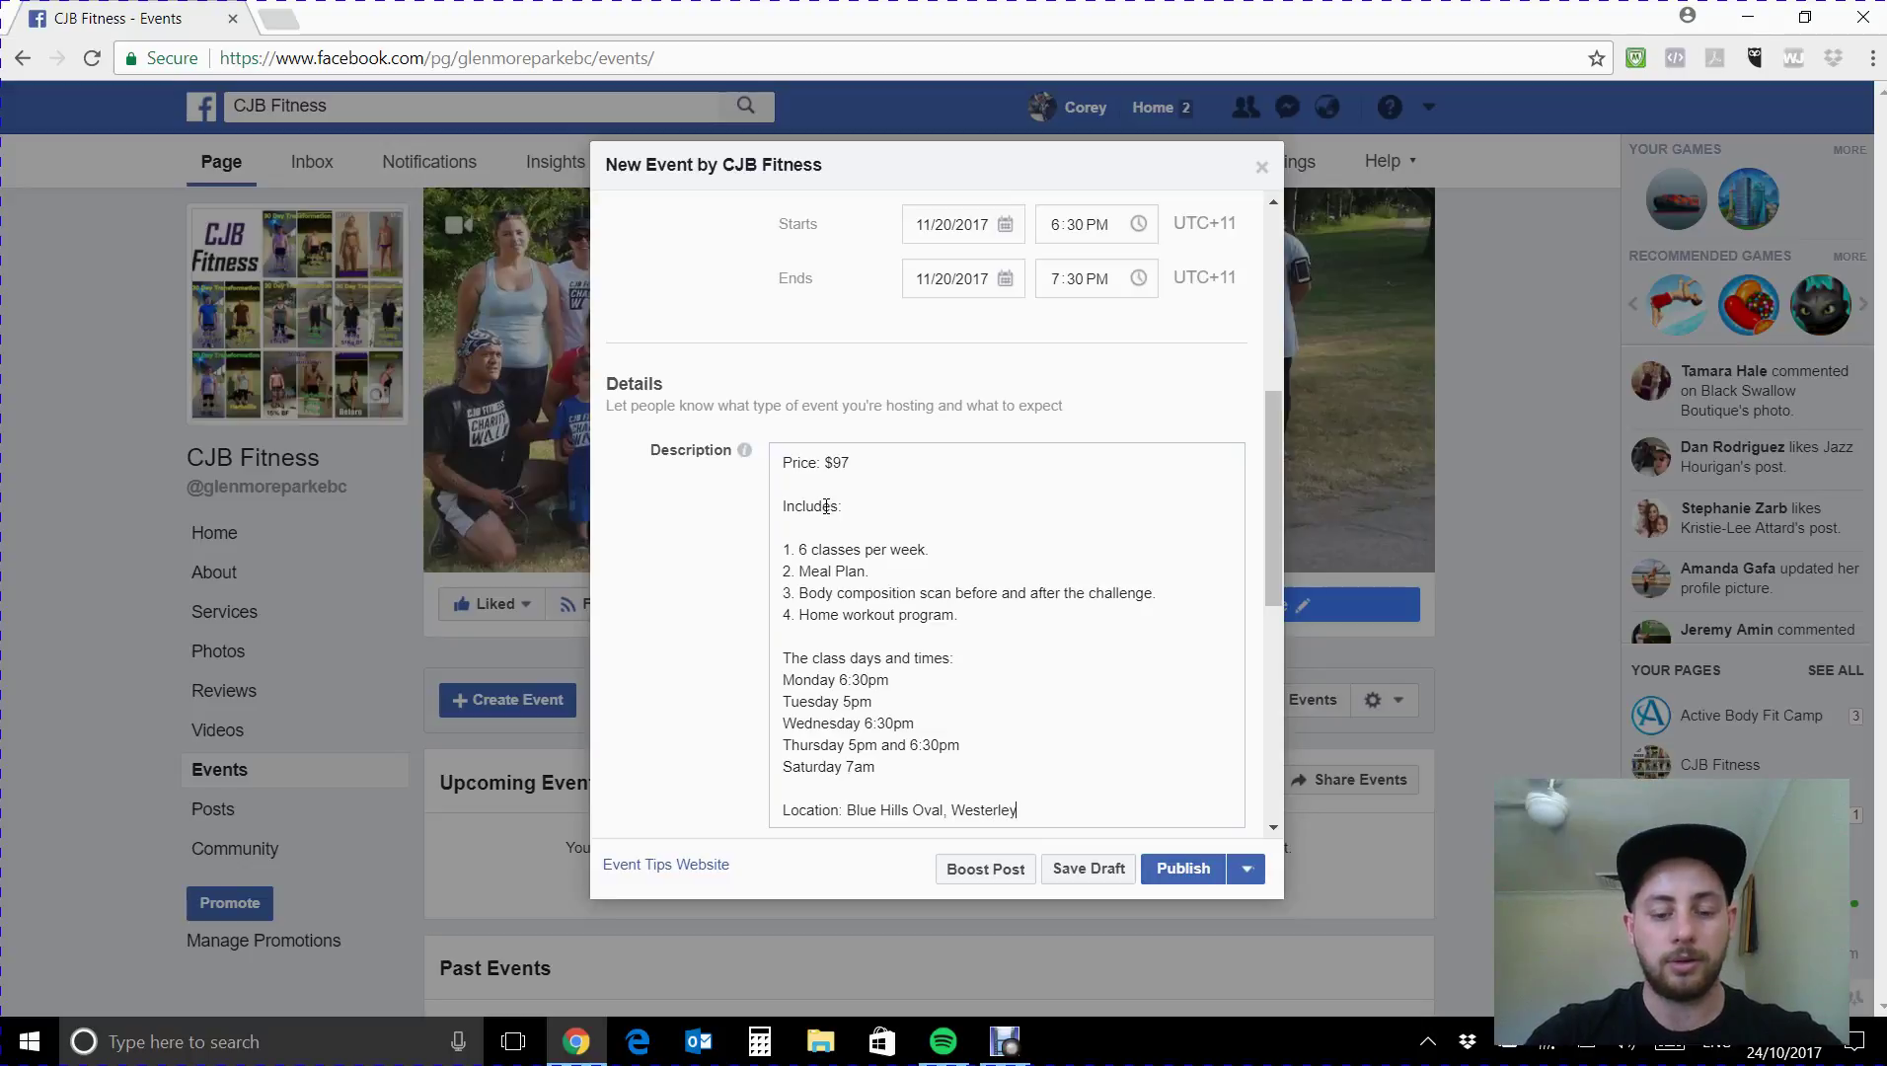
type(" Way Glenmore P")
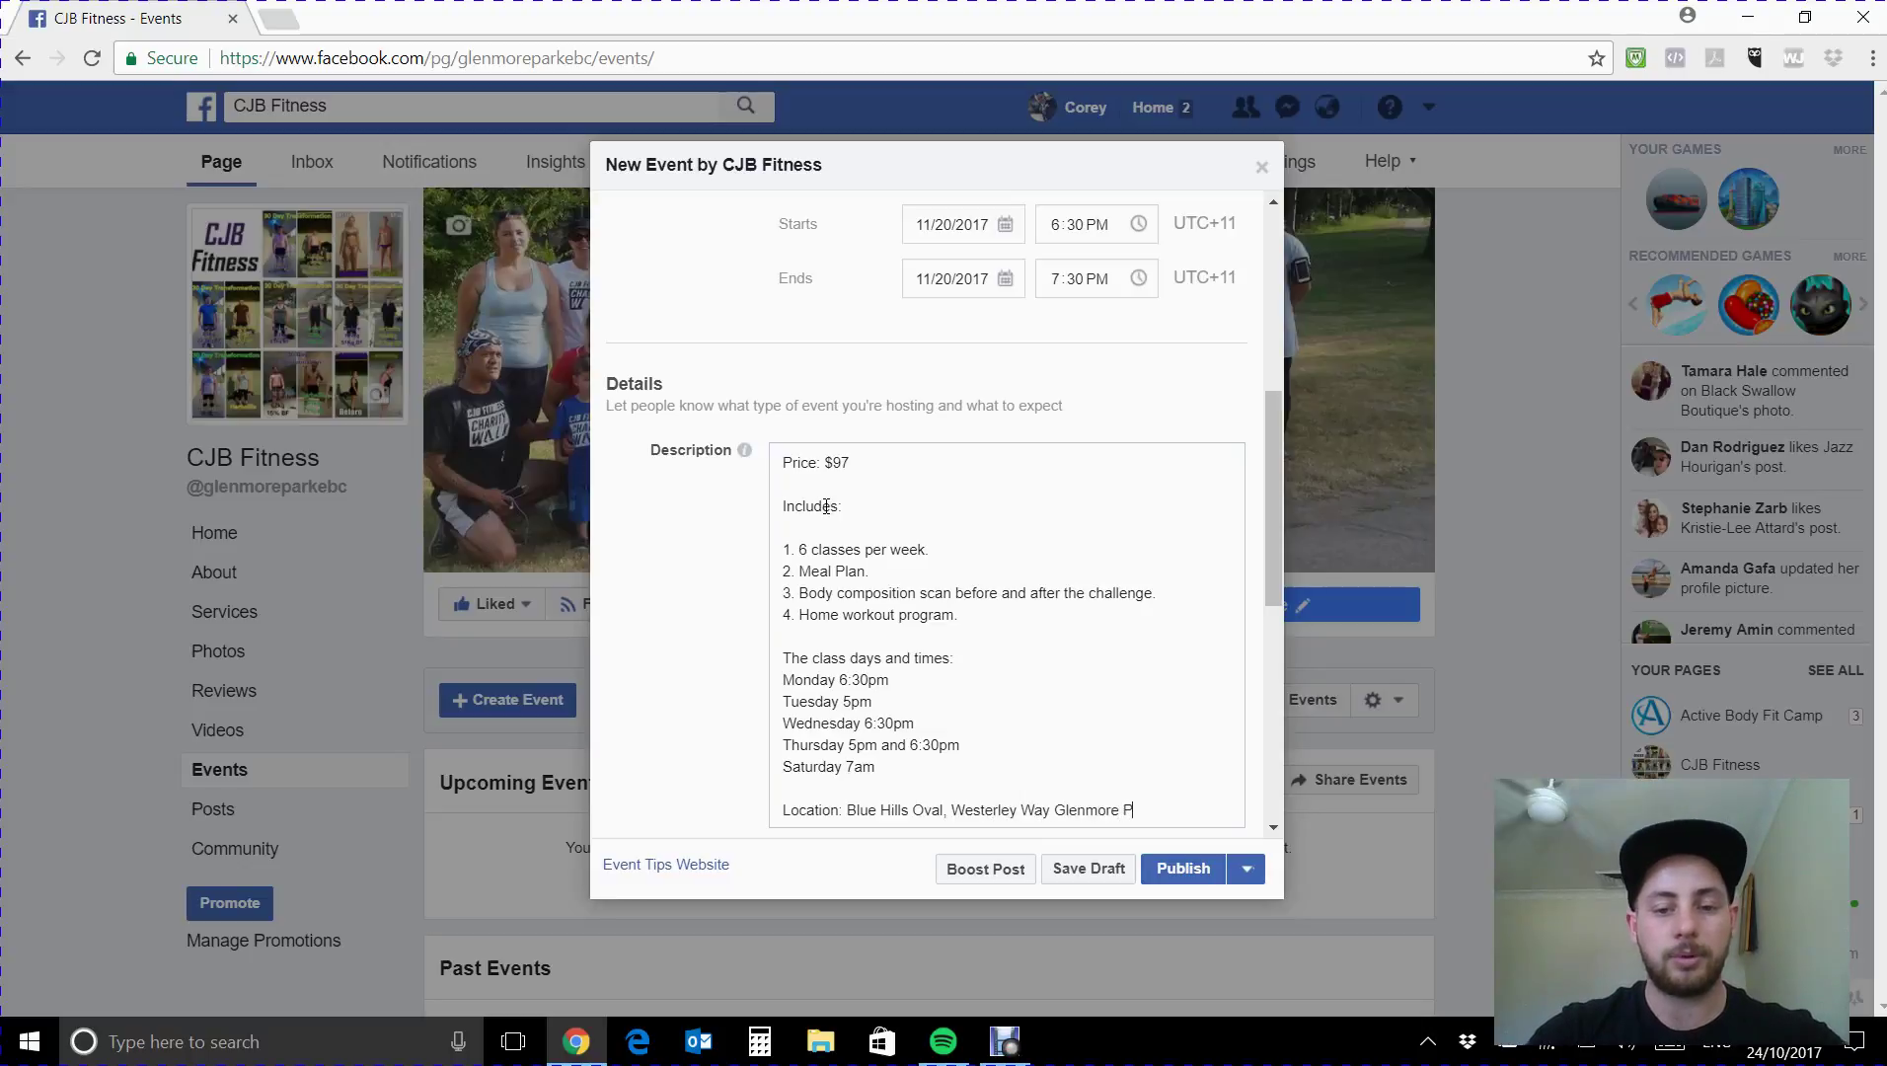
type("ark")
key("Return")
key("Return")
type("Only")
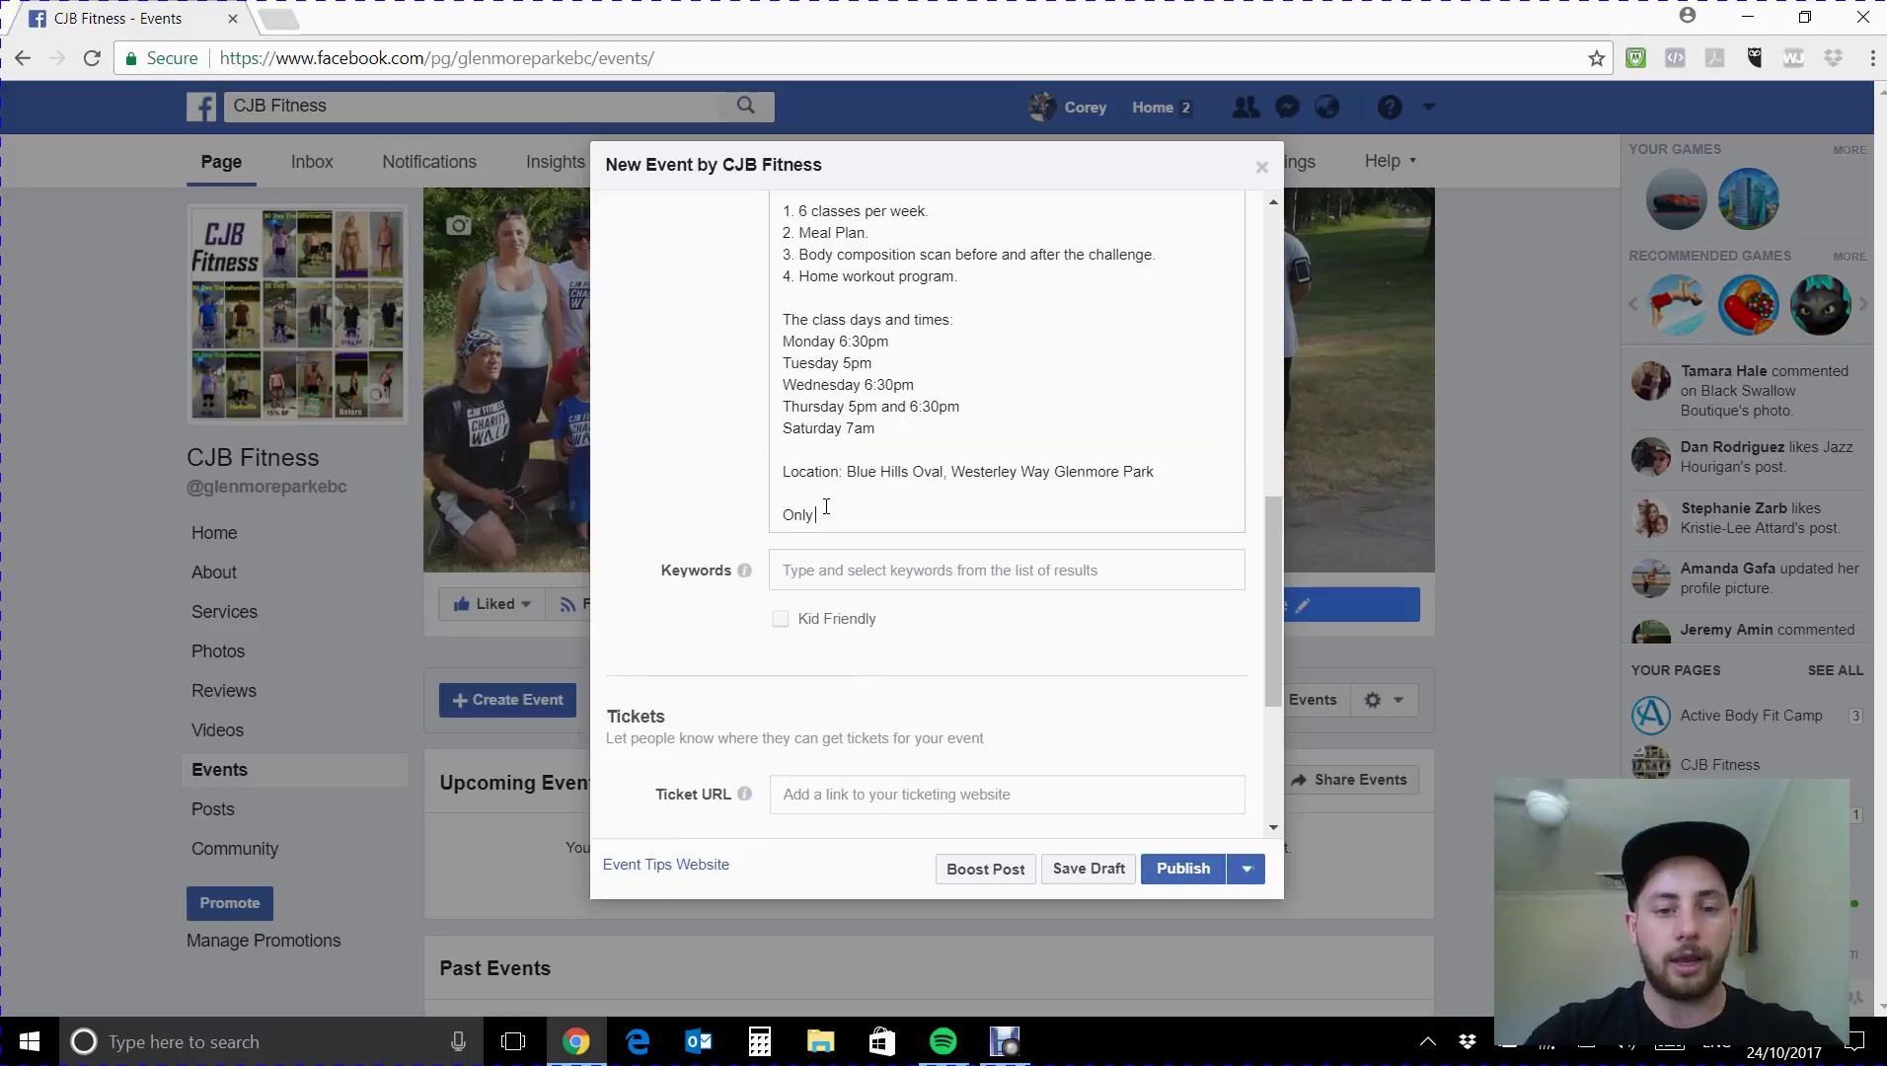
type(" 15 spots available.")
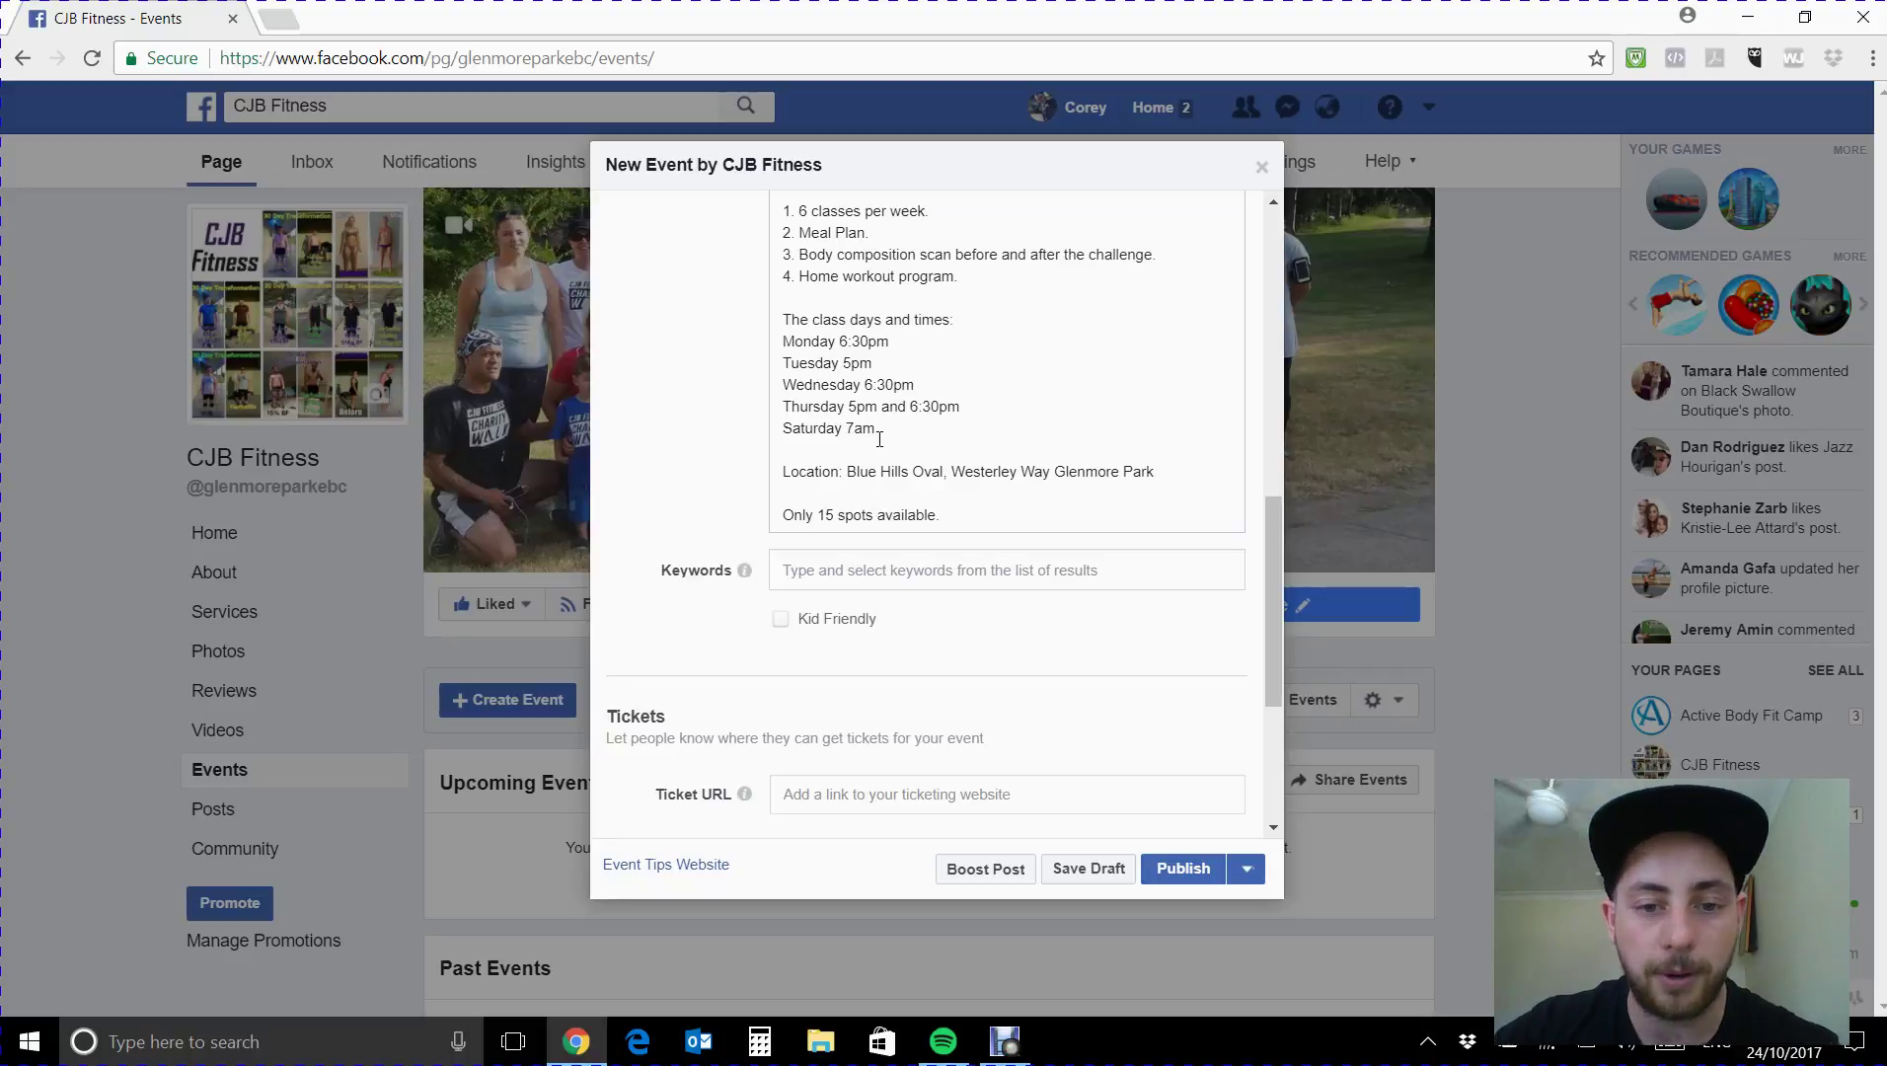
Mark the event as Kid Friendly and publish it.
scroll(851, 423, "down", 4)
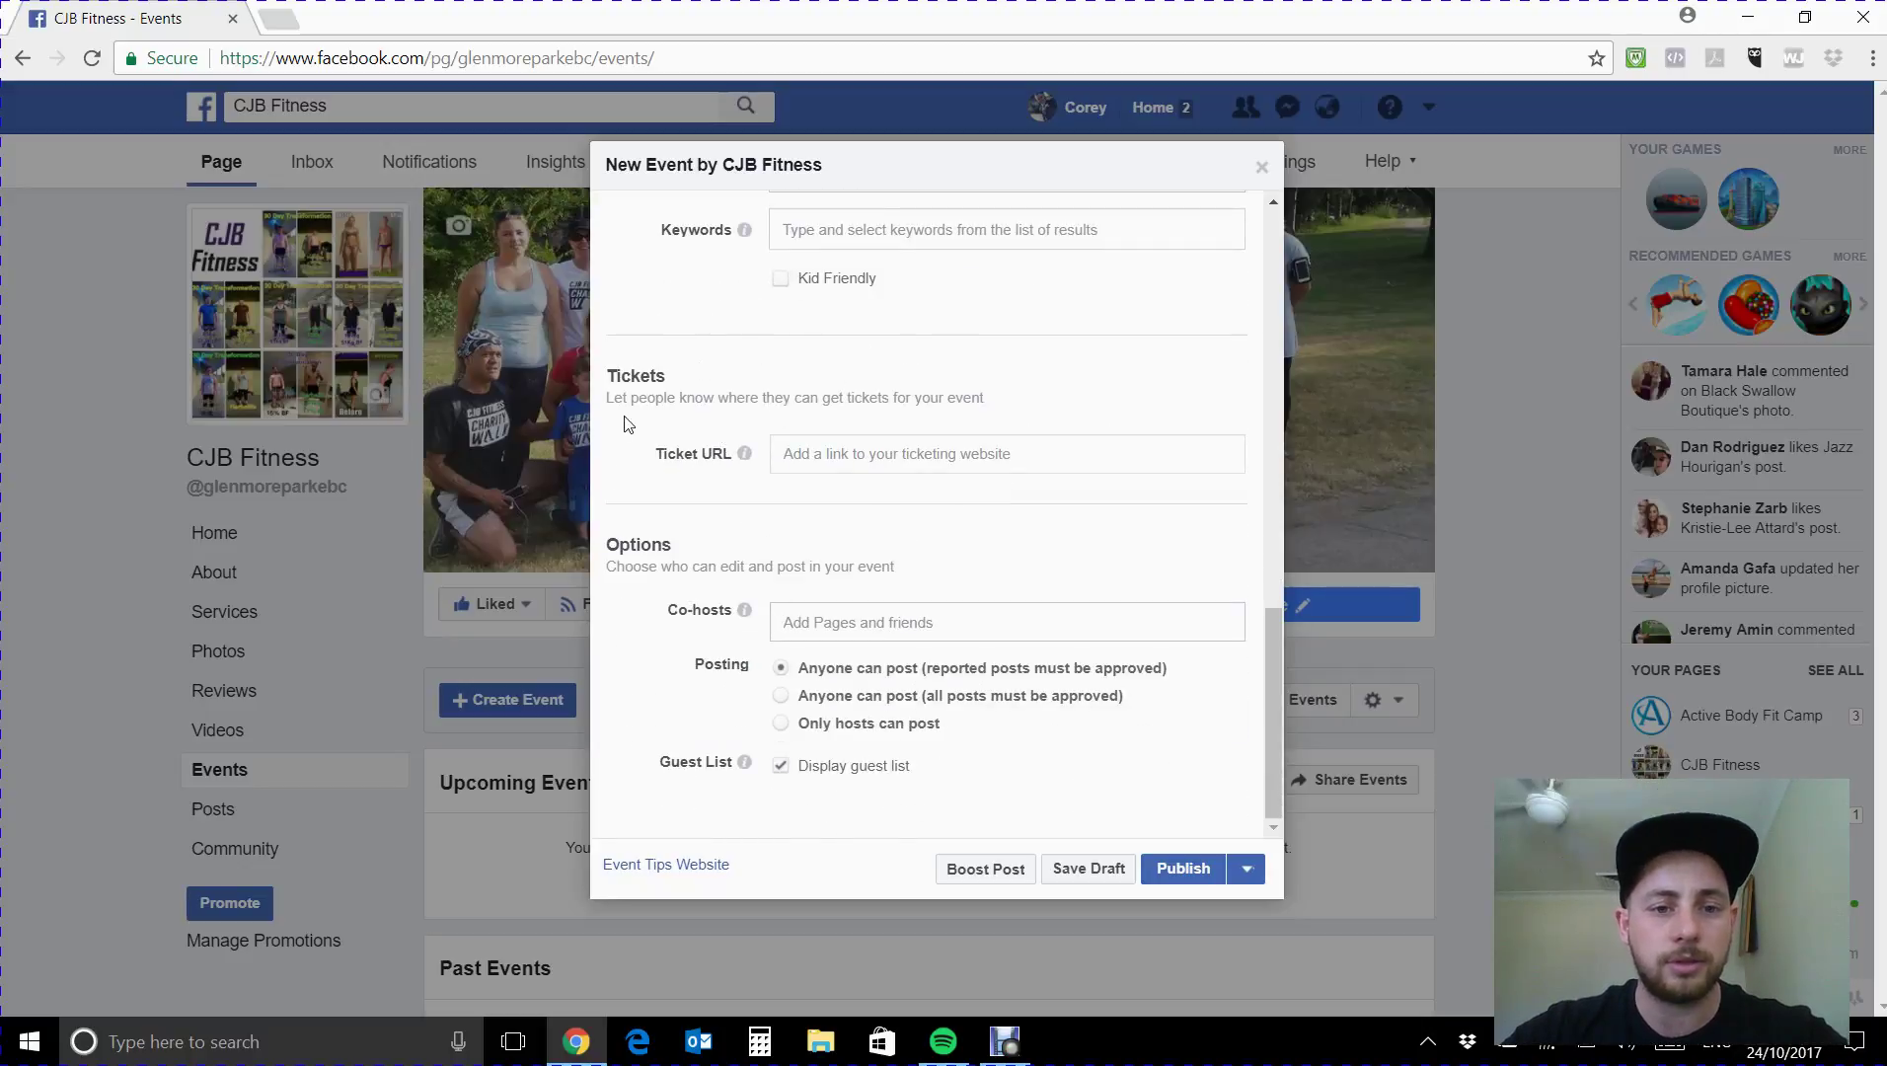
left_click(781, 280)
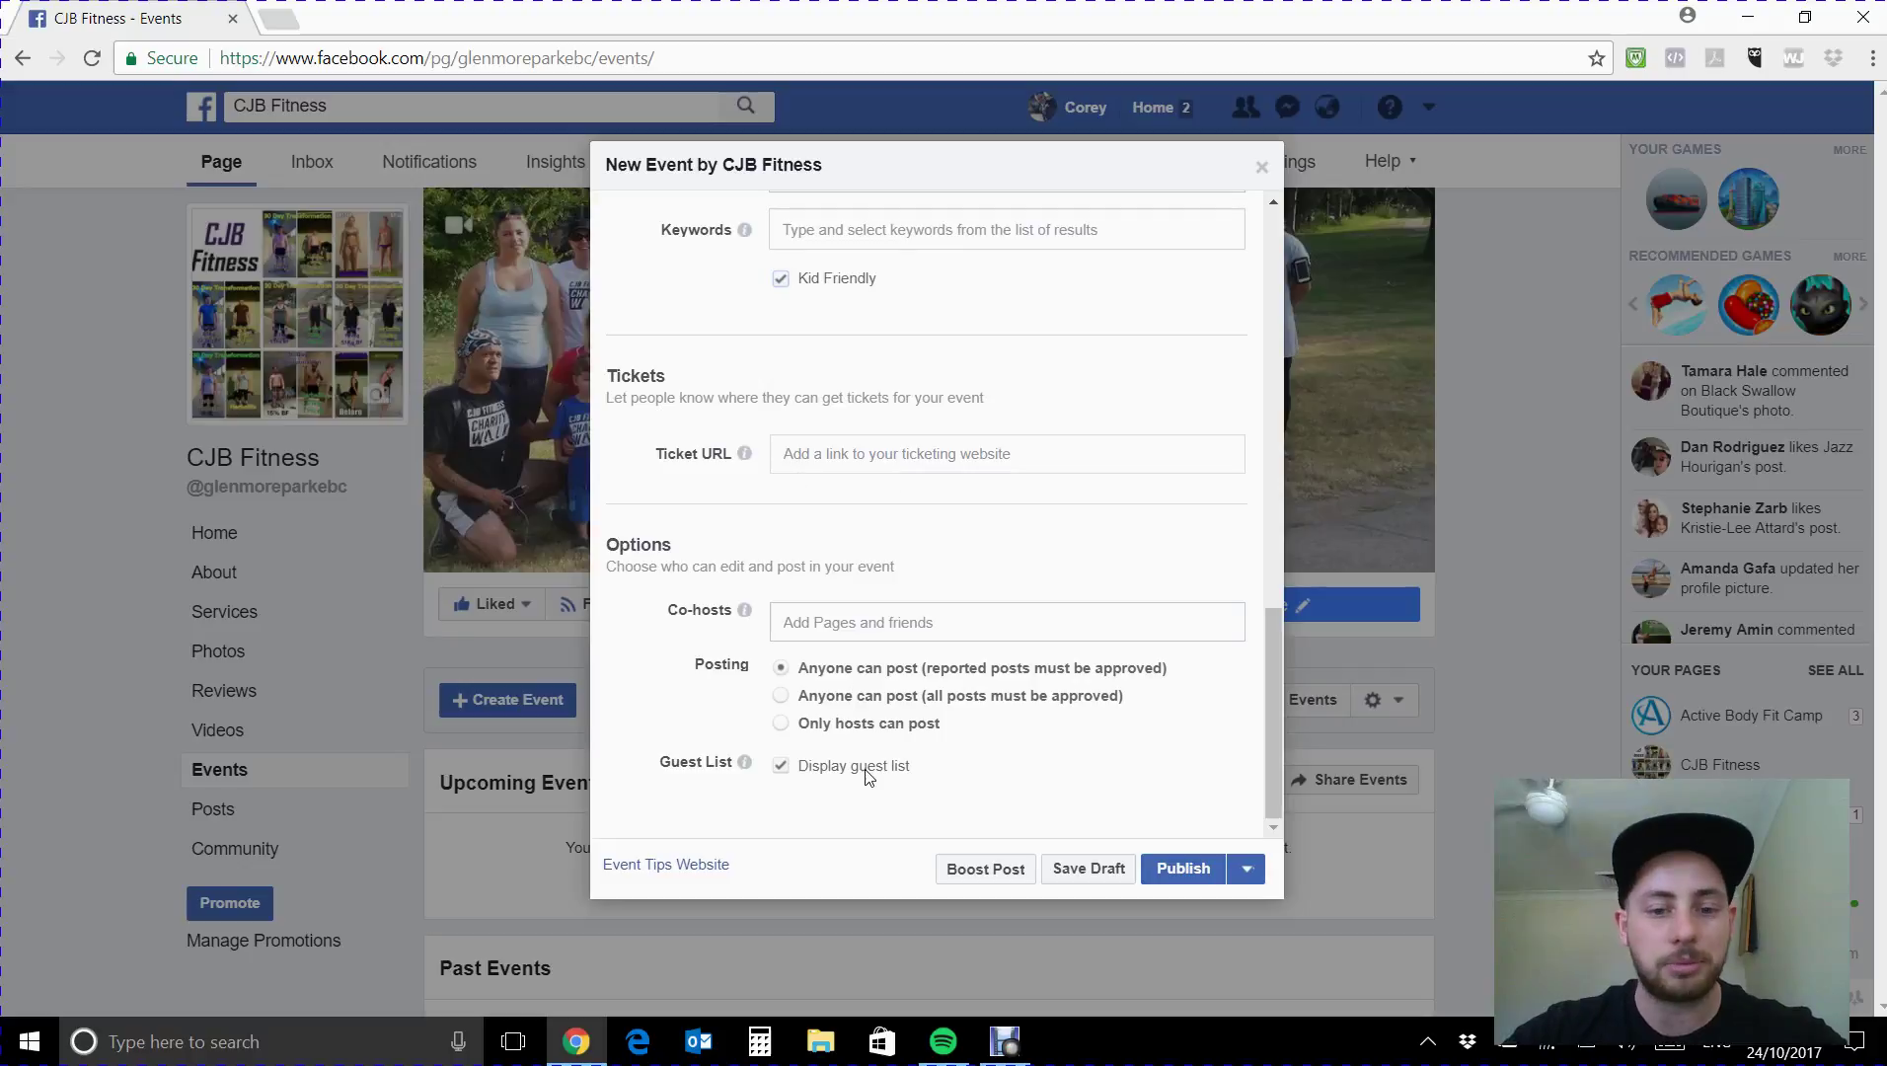
left_click(1180, 871)
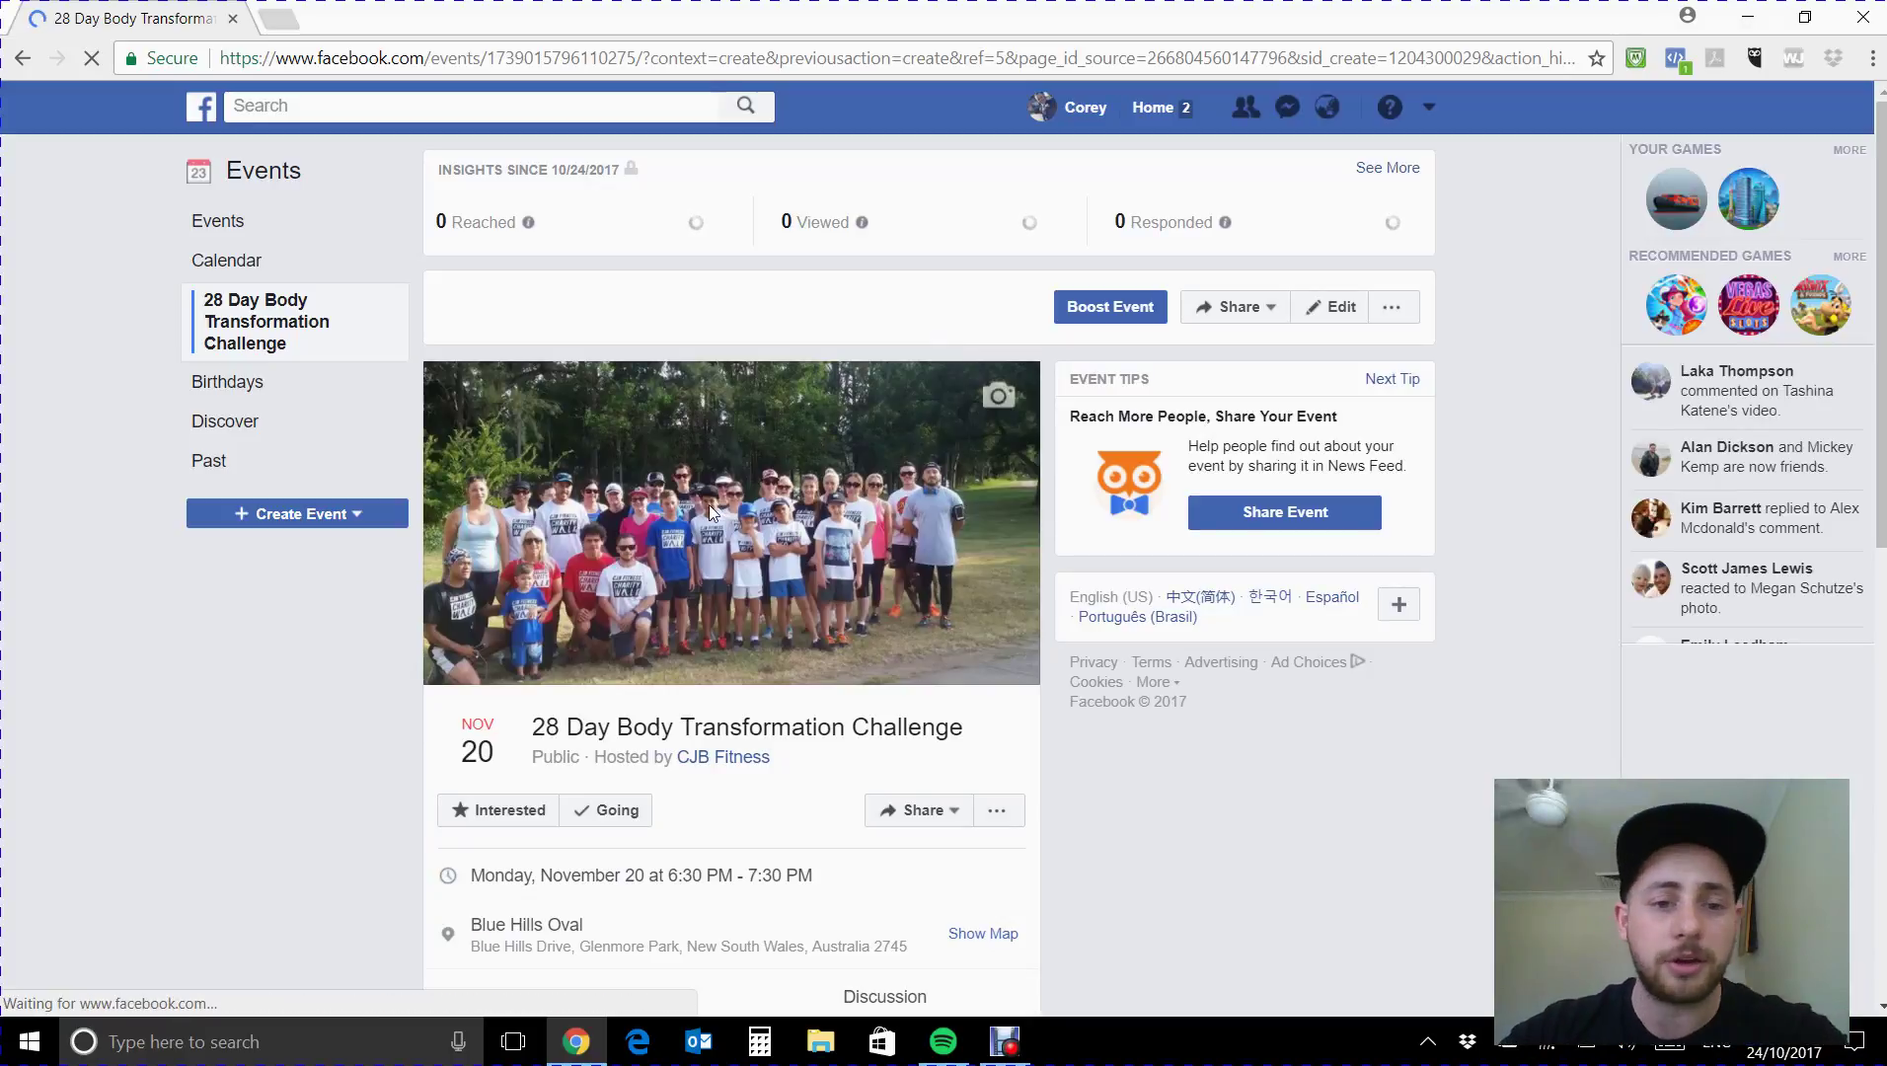
Review the published event page, from its date and location to the description details.
scroll(707, 523, "down", 3)
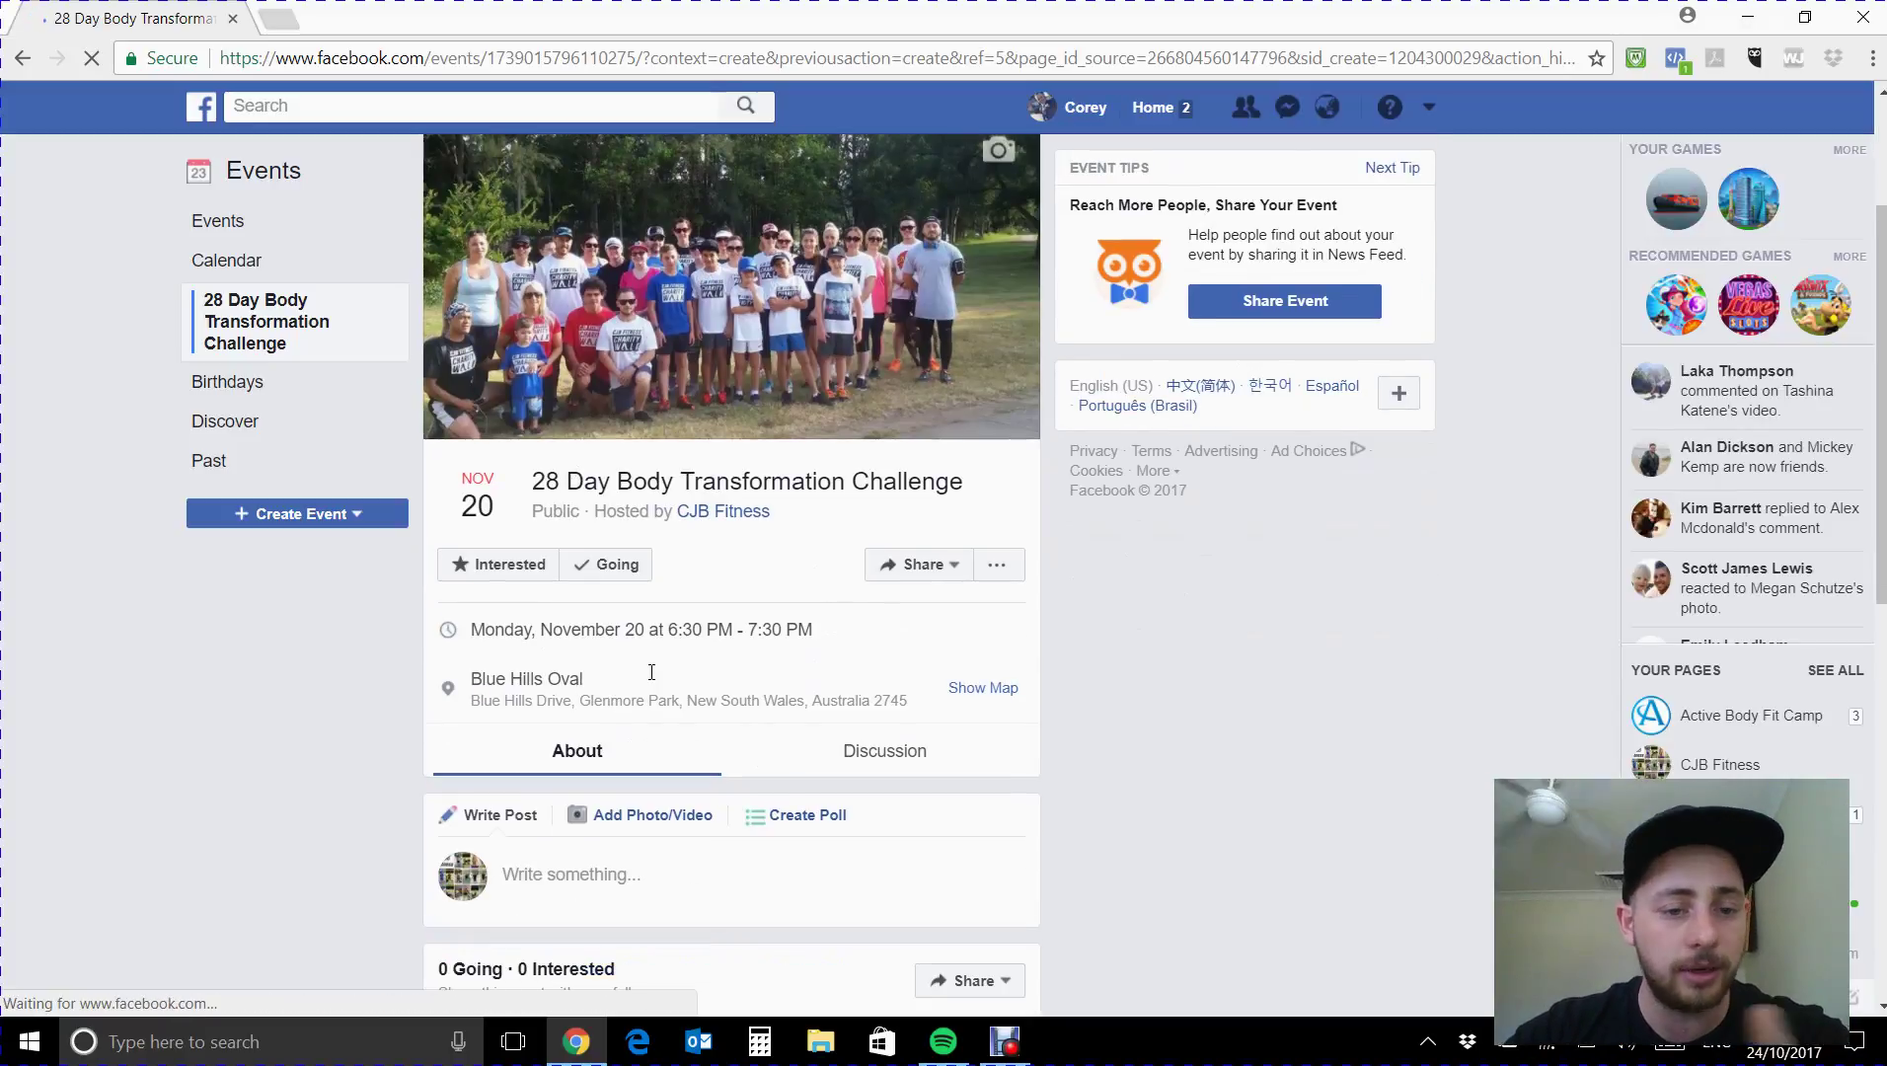
scroll(652, 672, "down", 2)
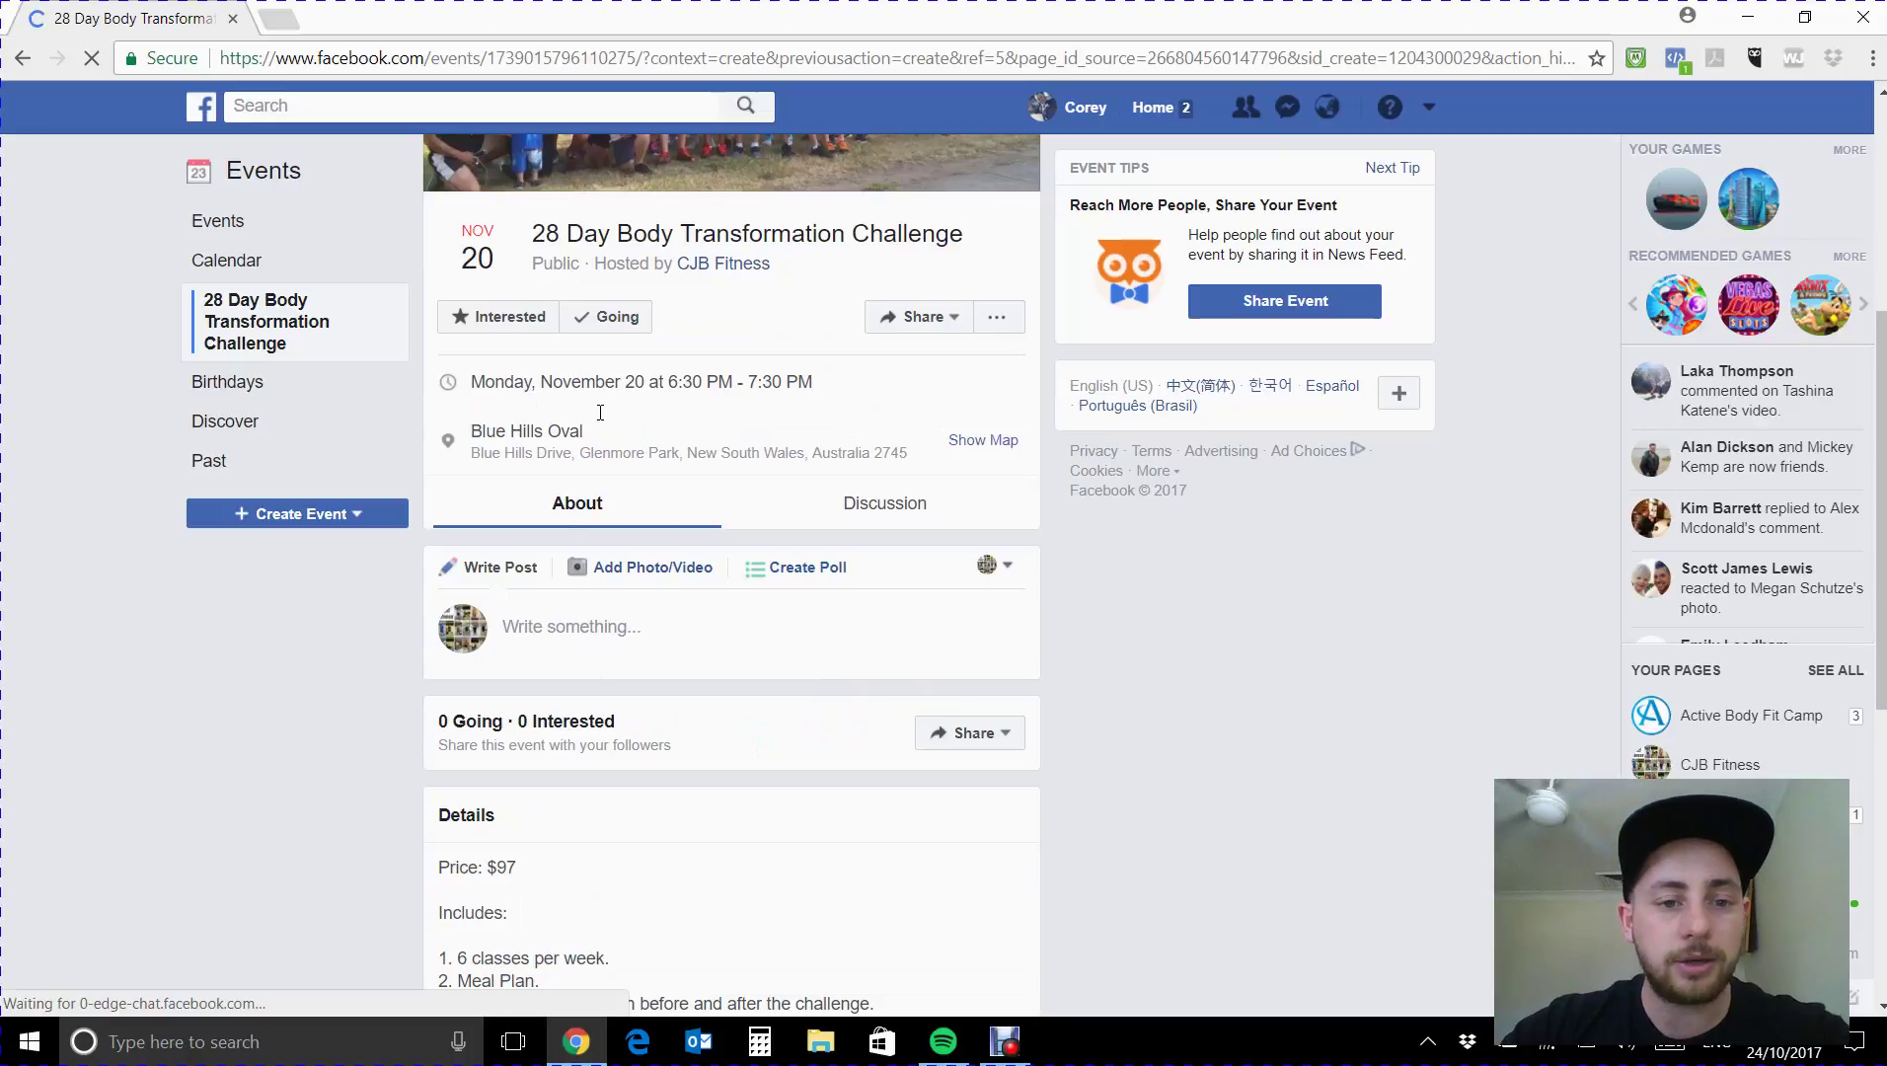
scroll(671, 425, "down", 1)
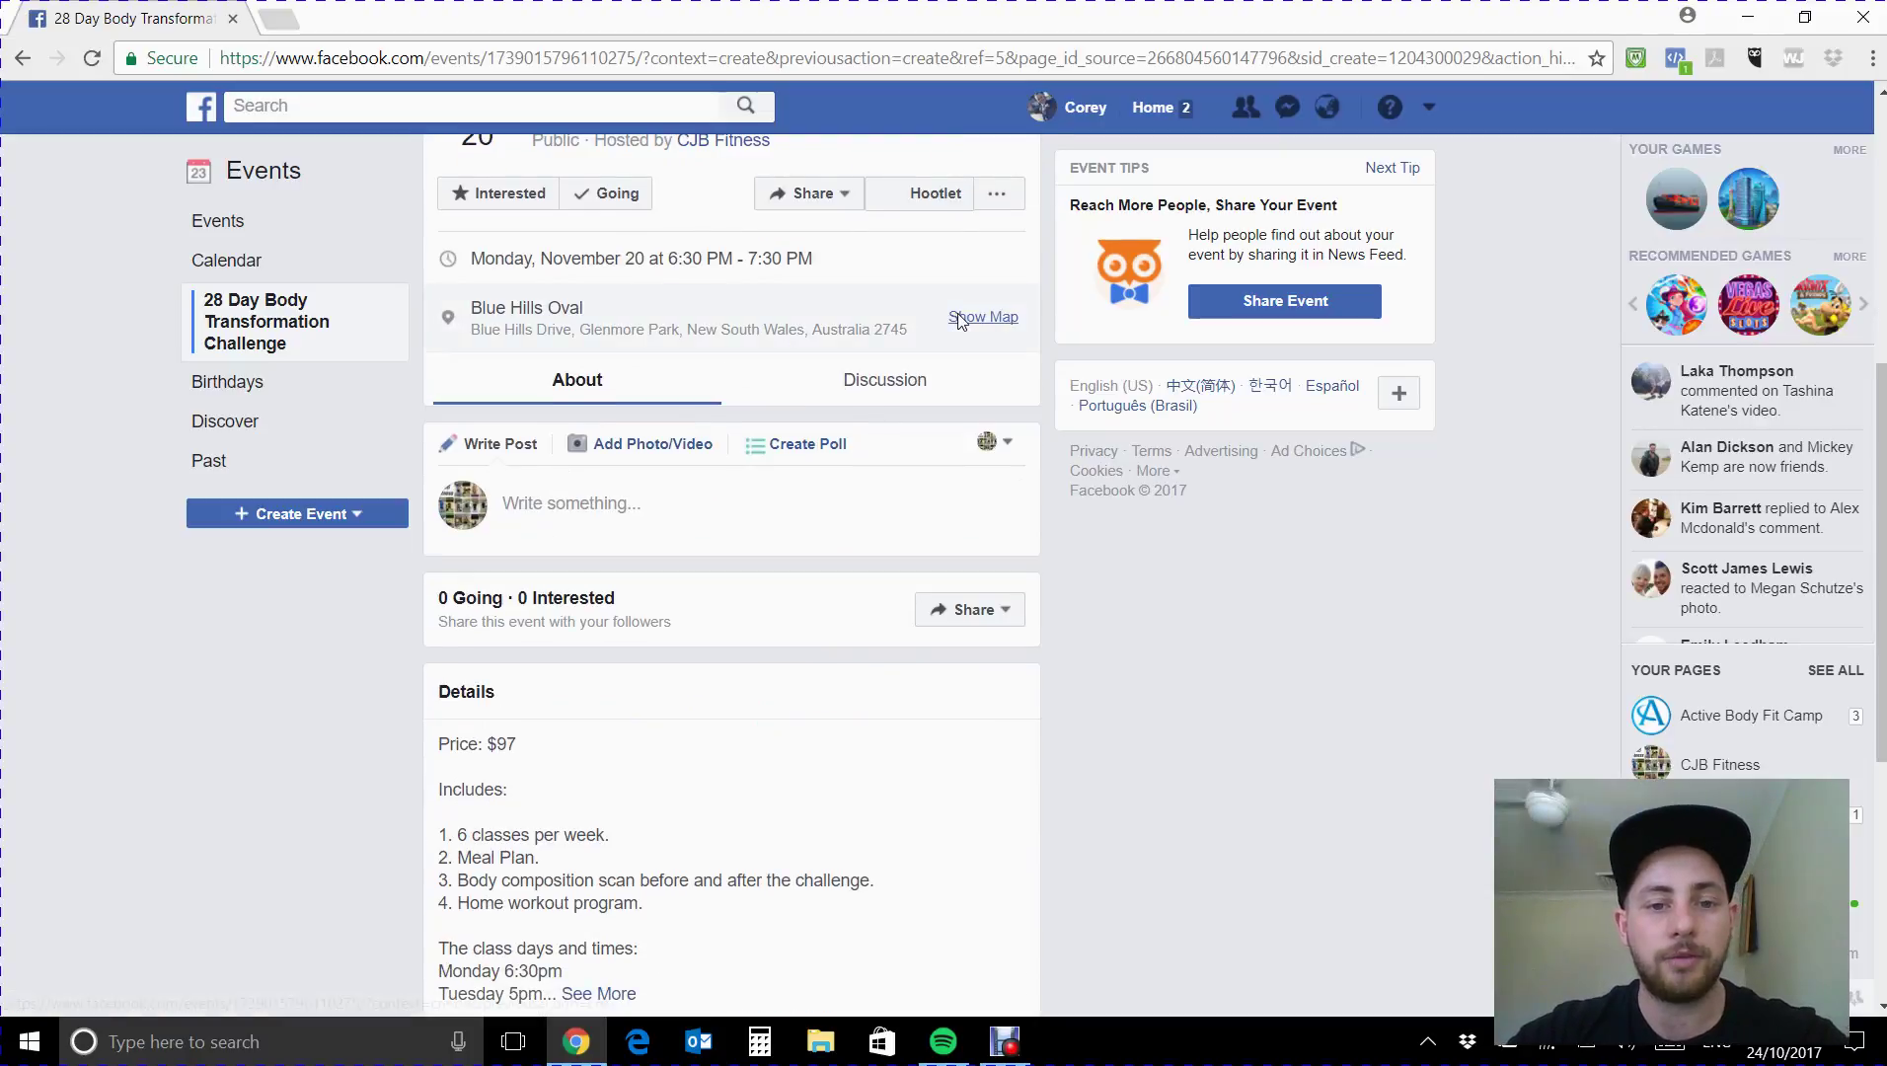
Show the venue map on the event page and review the event details below it.
left_click(980, 316)
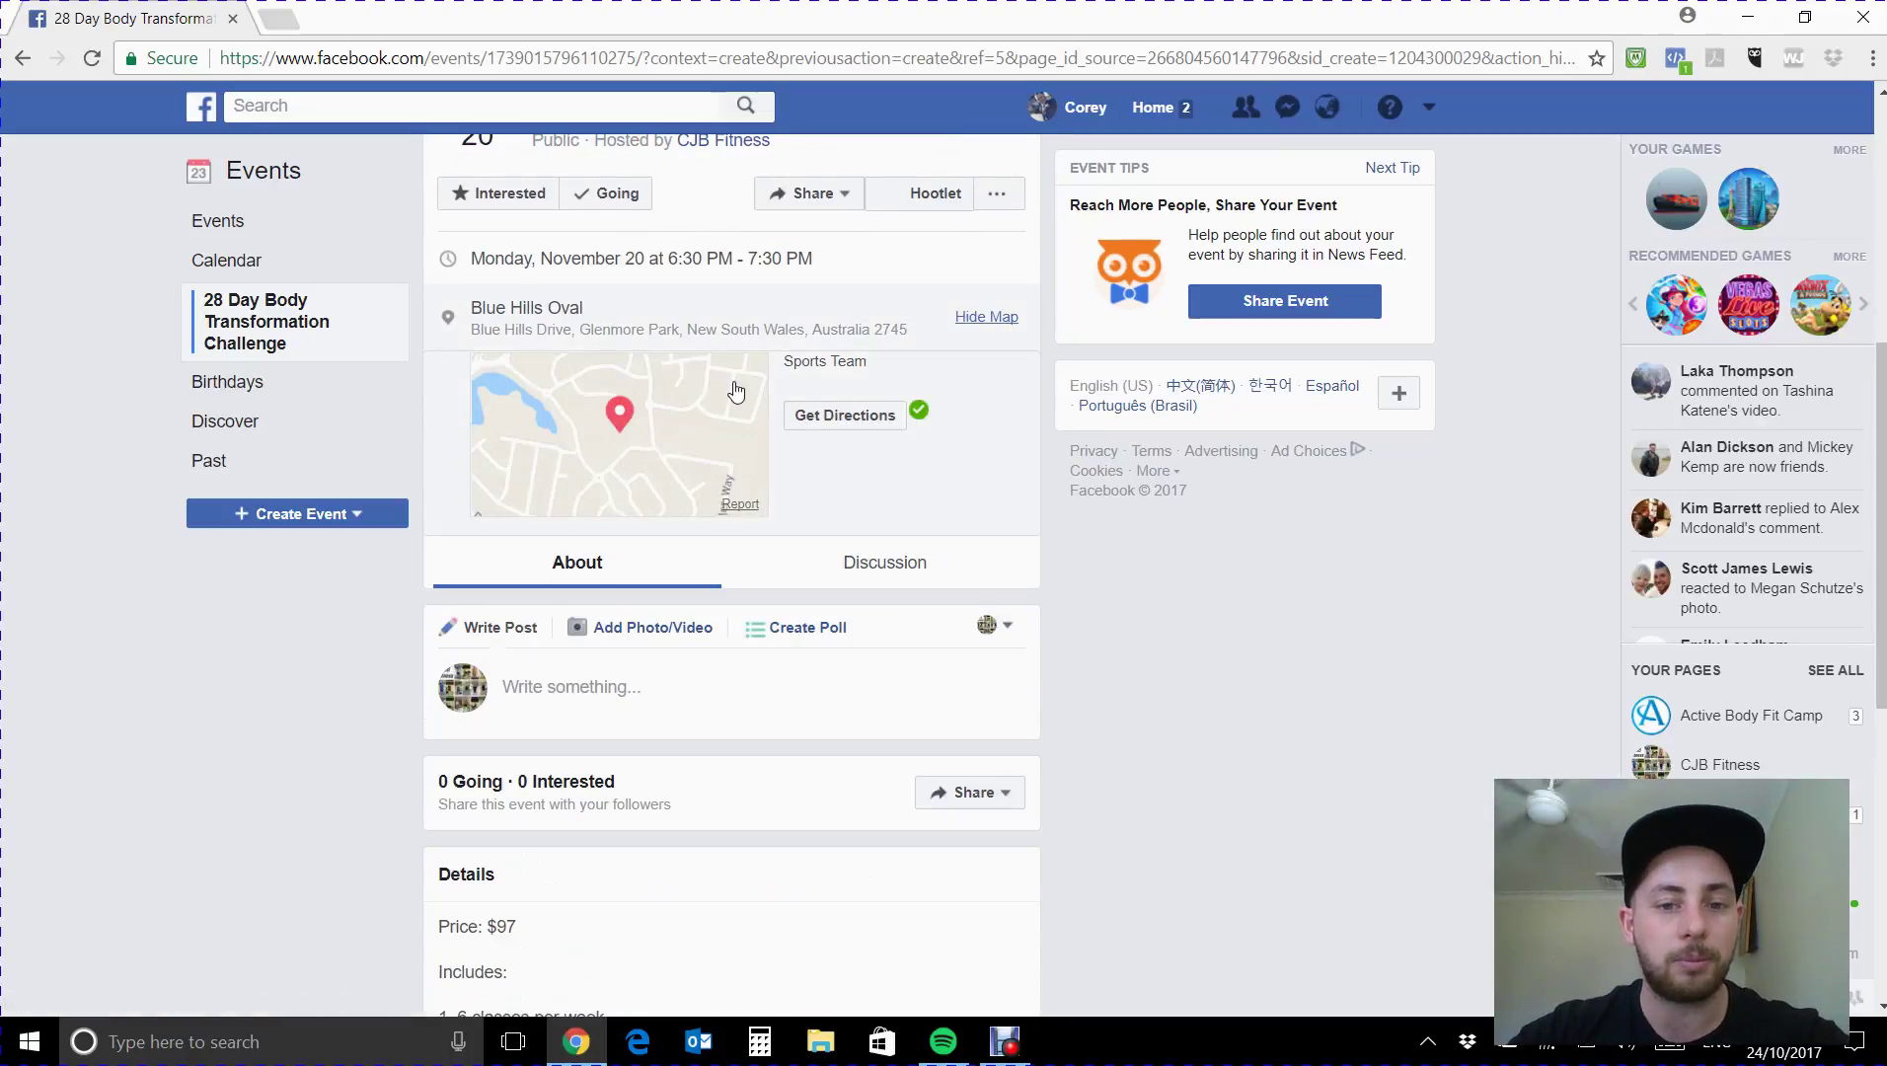
scroll(653, 663, "down", 3)
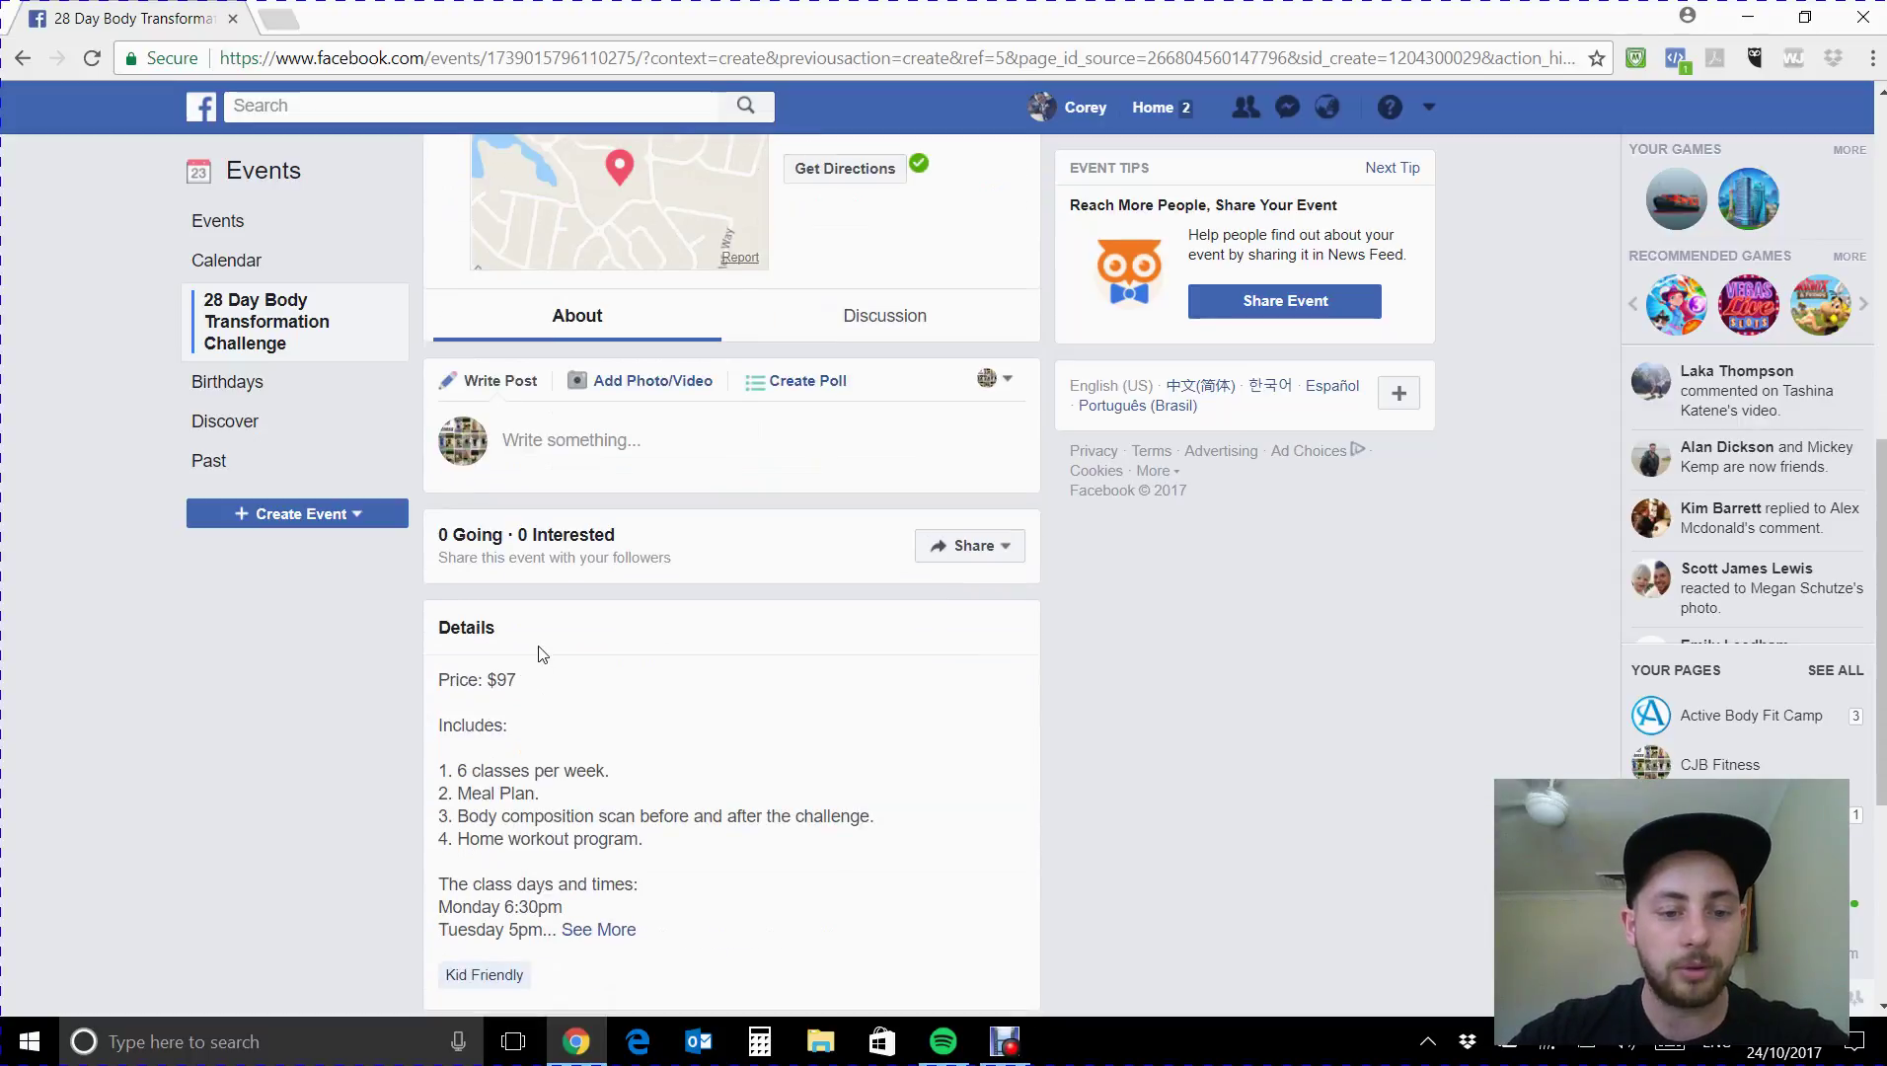
scroll(538, 681, "down", 3)
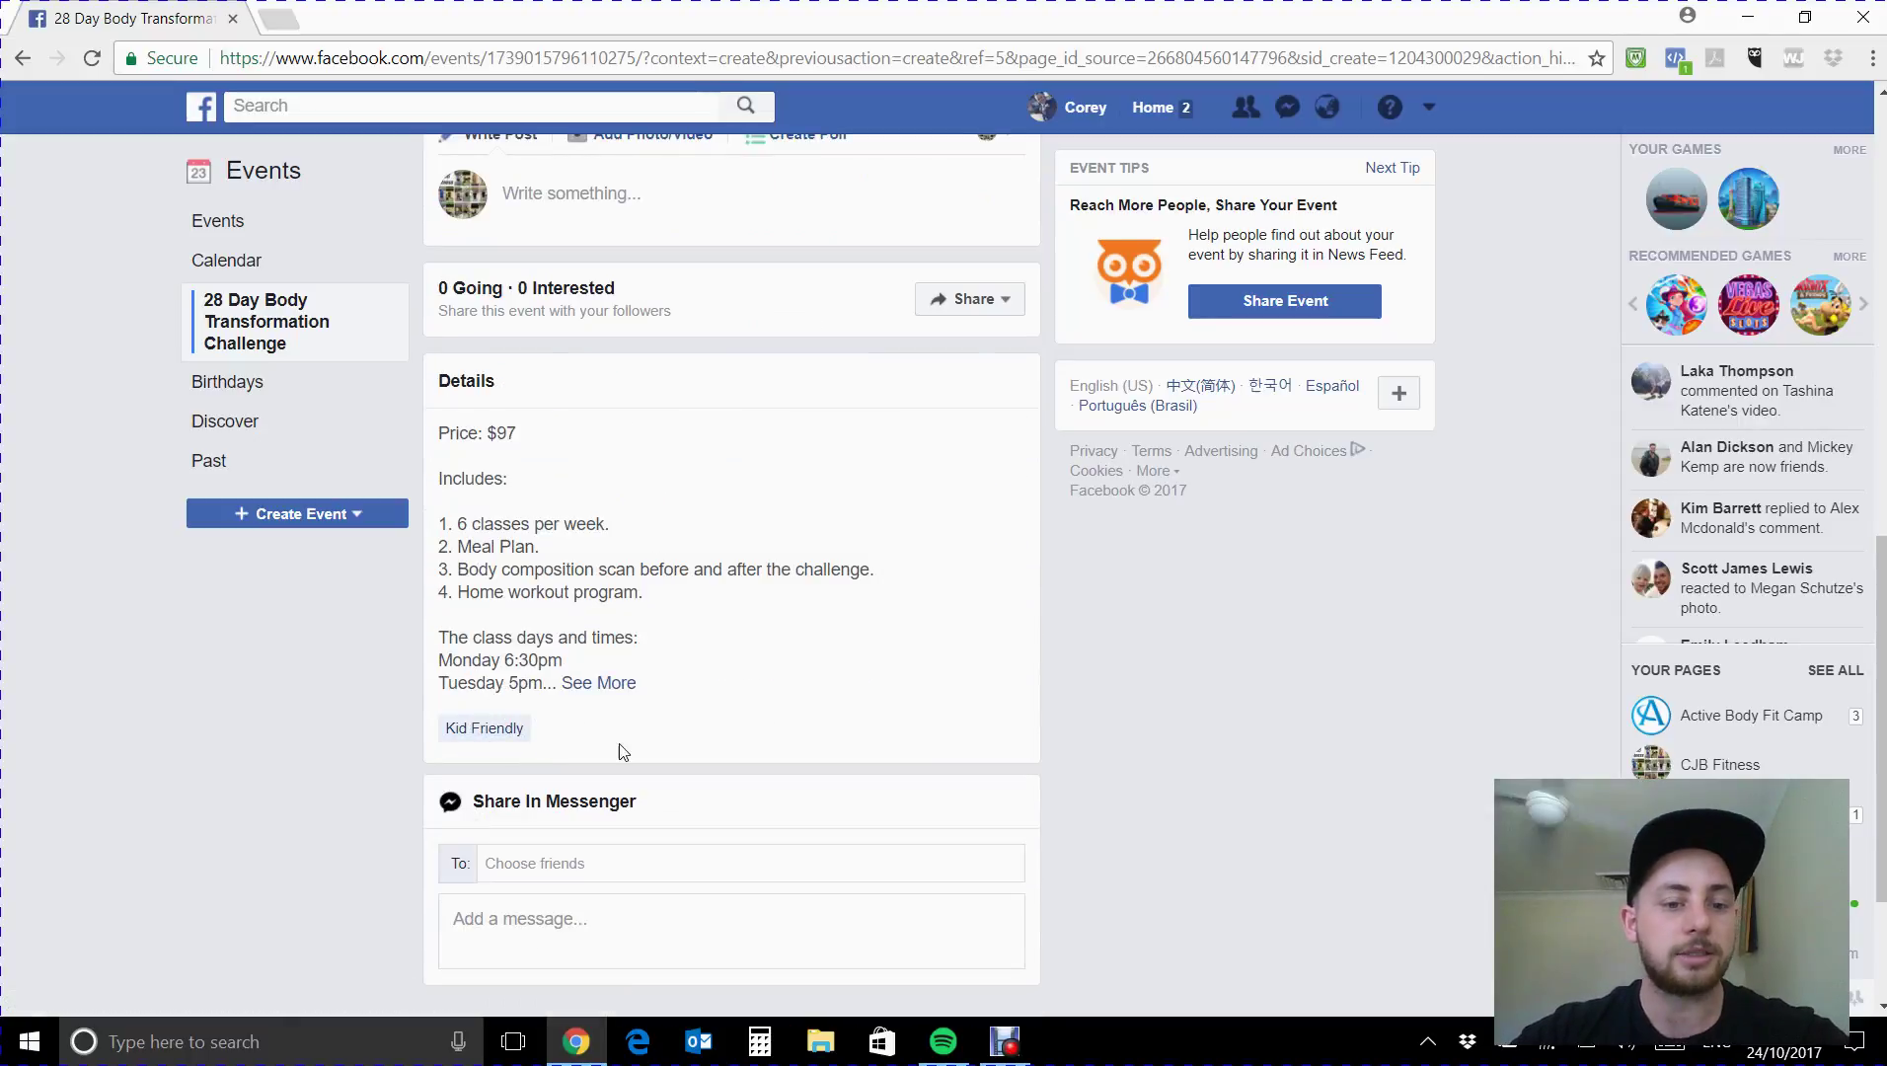
scroll(643, 729, "up", 5)
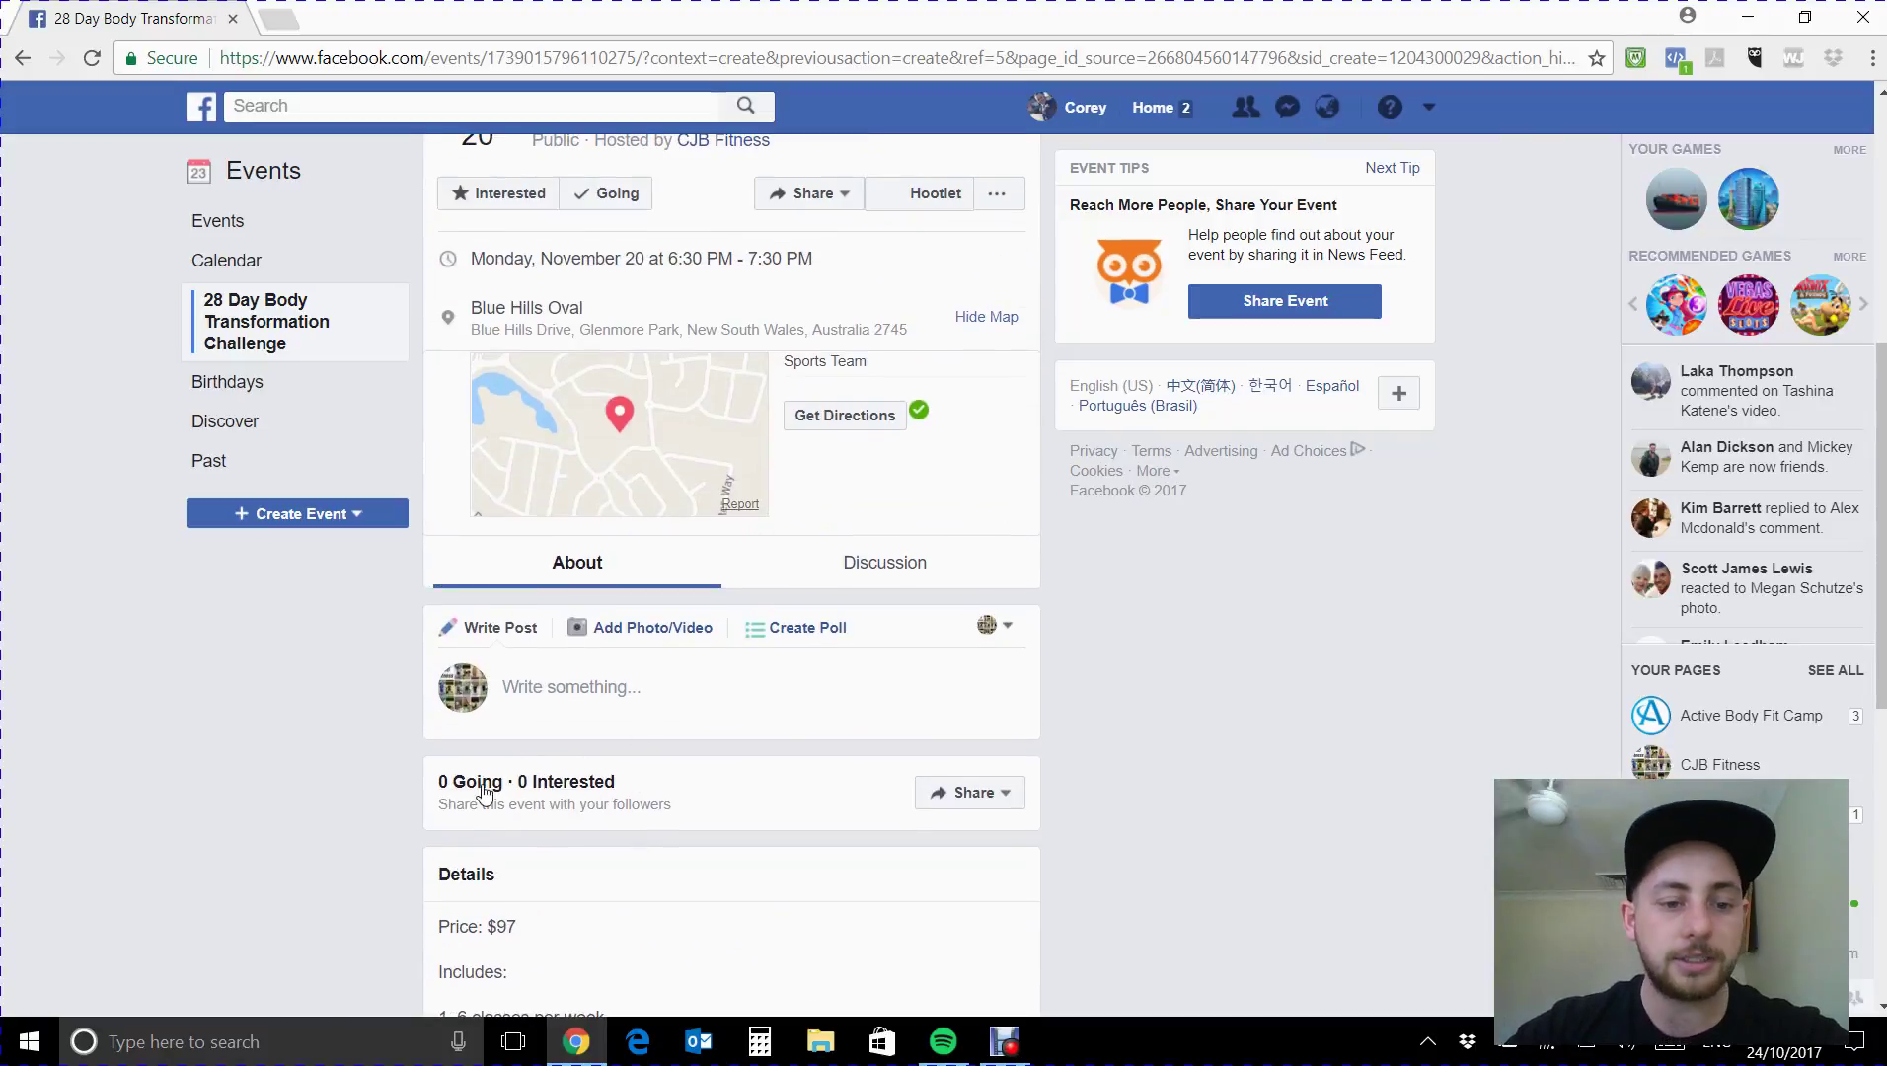
Check the event's guest list for Going and Interested responses and close it.
left_click(552, 787)
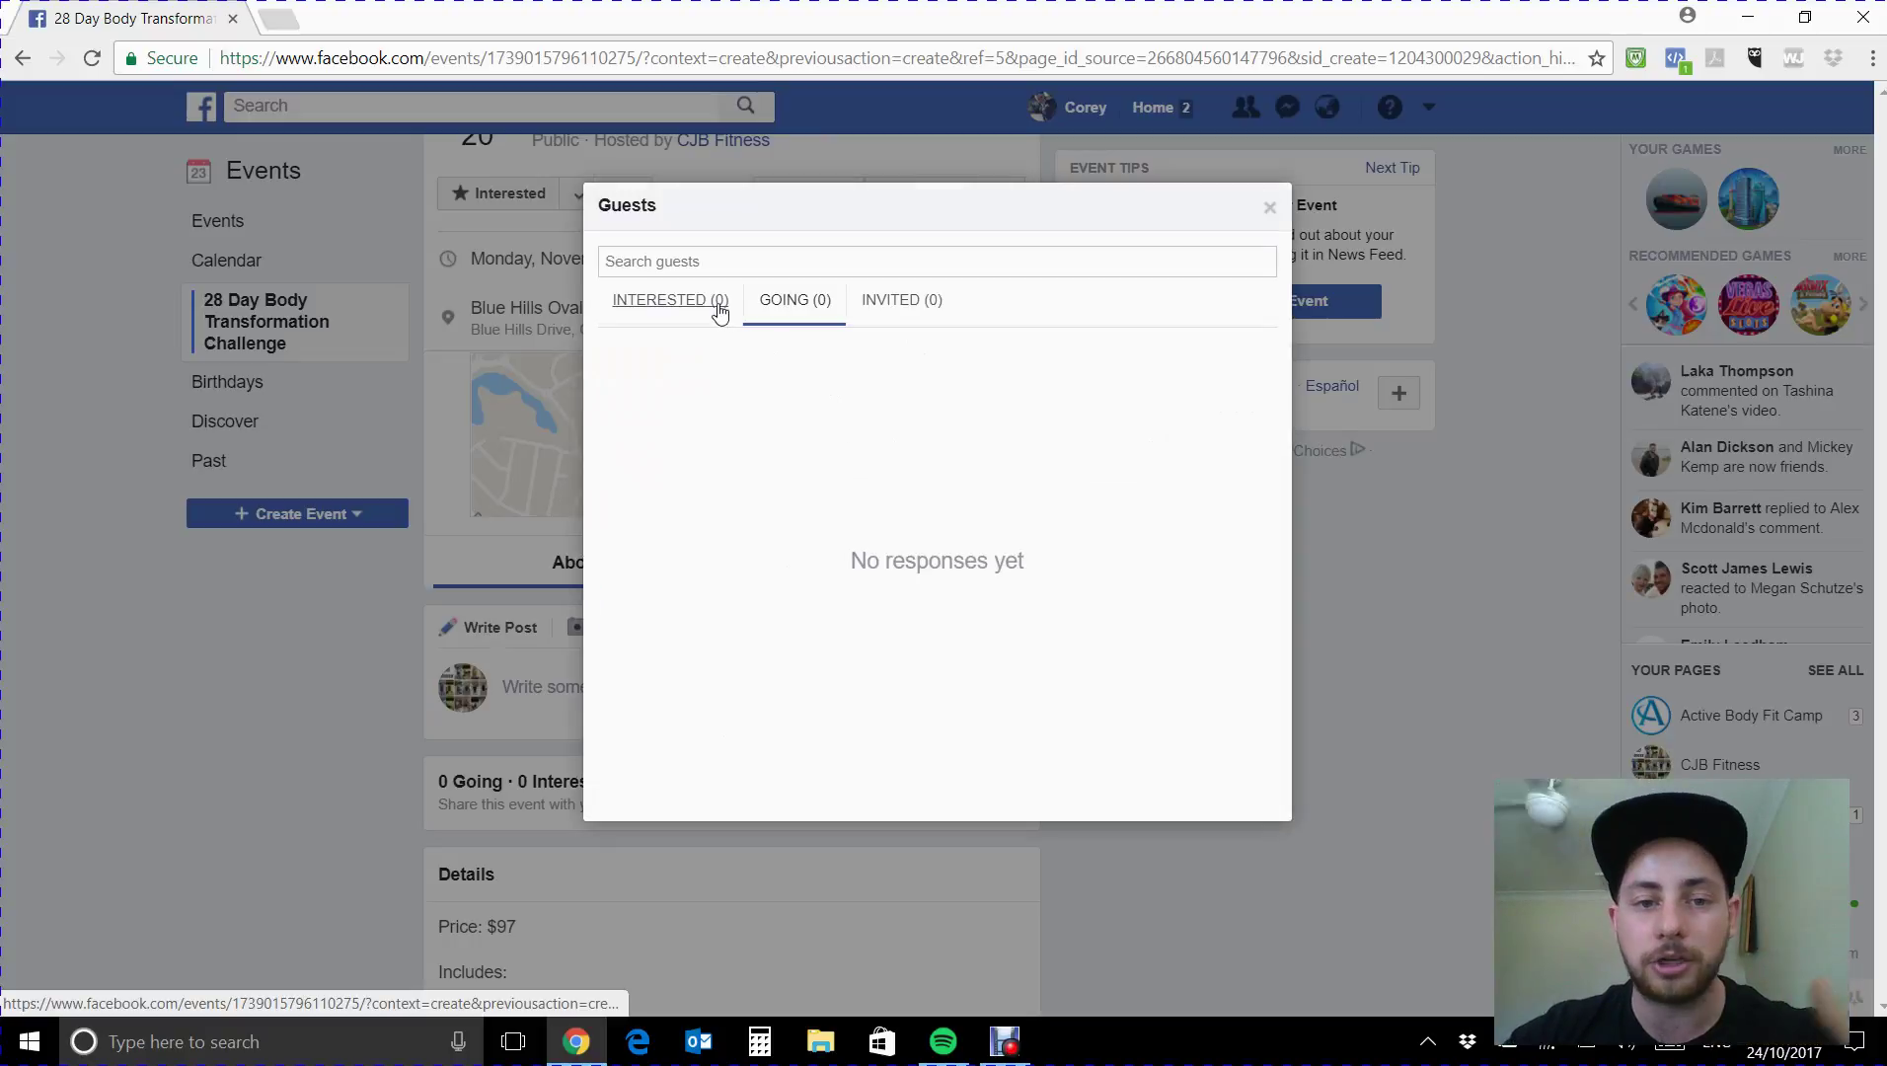
left_click(716, 302)
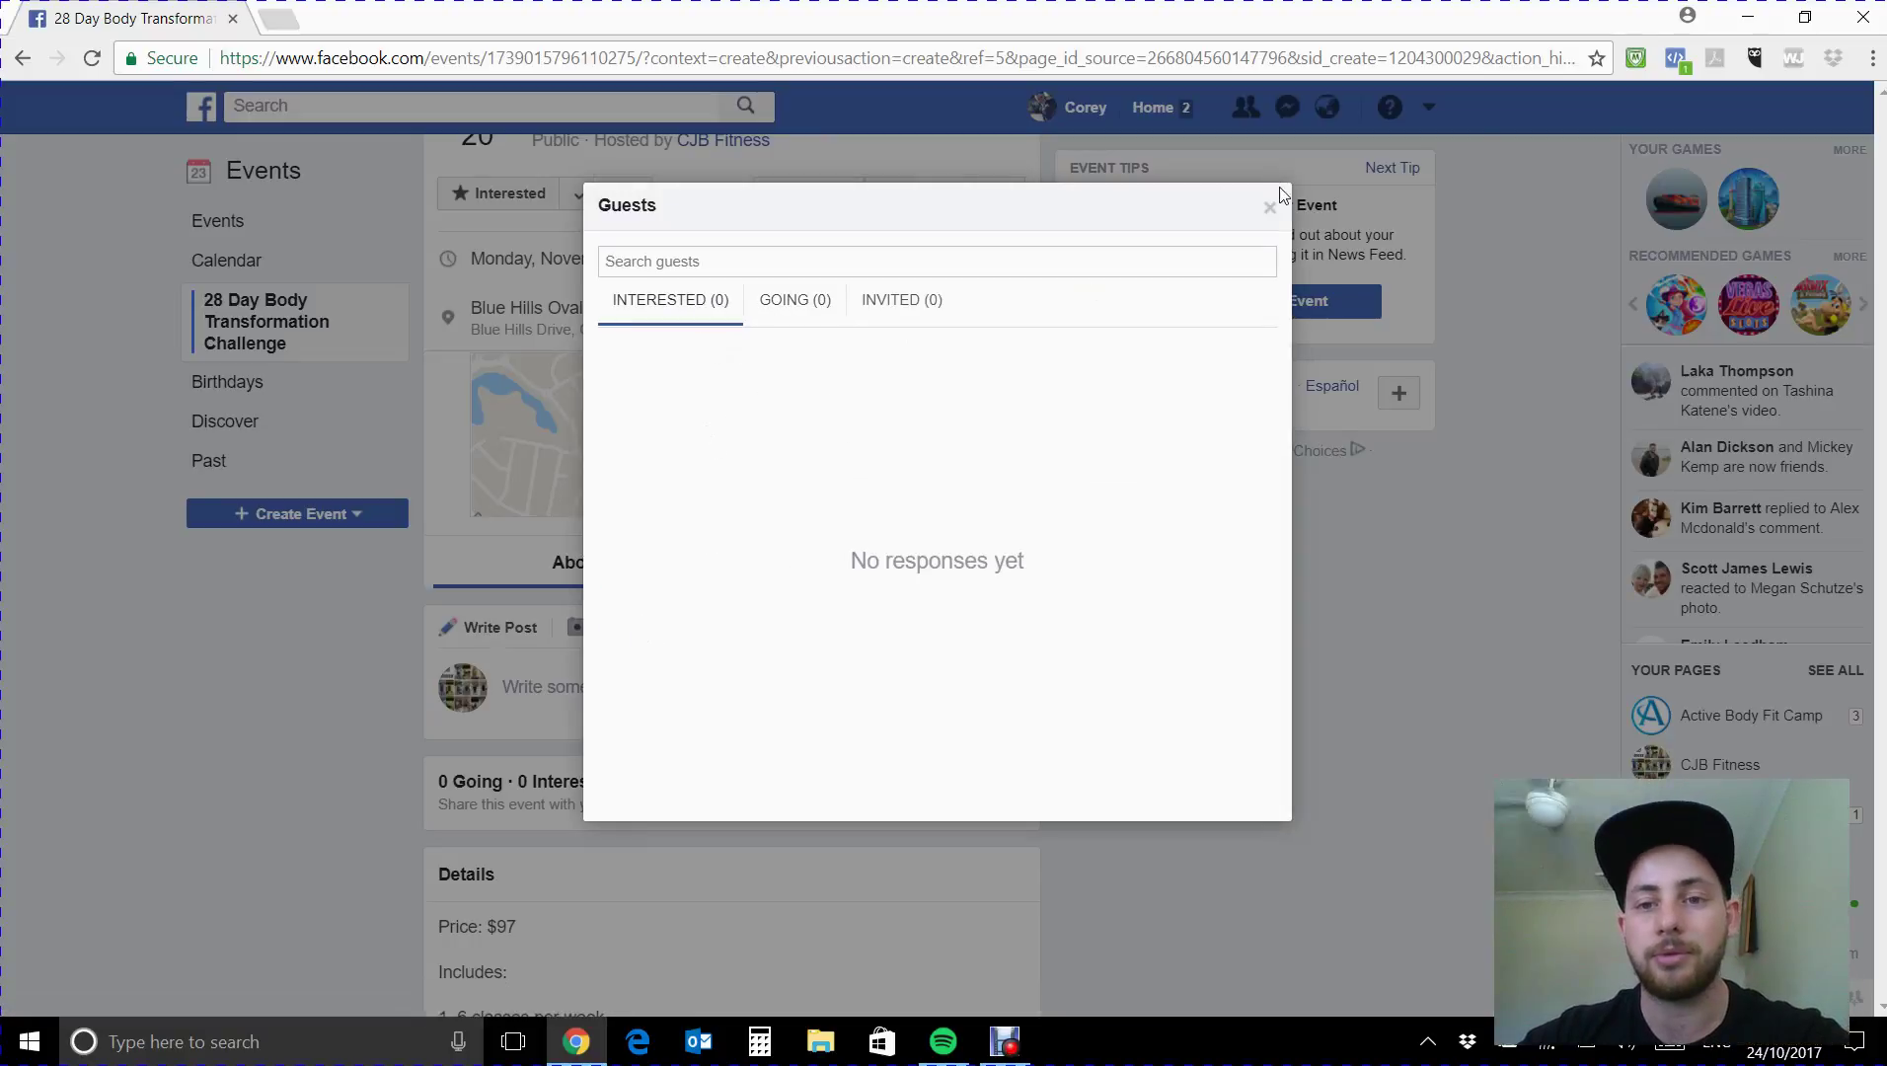
left_click(93, 909)
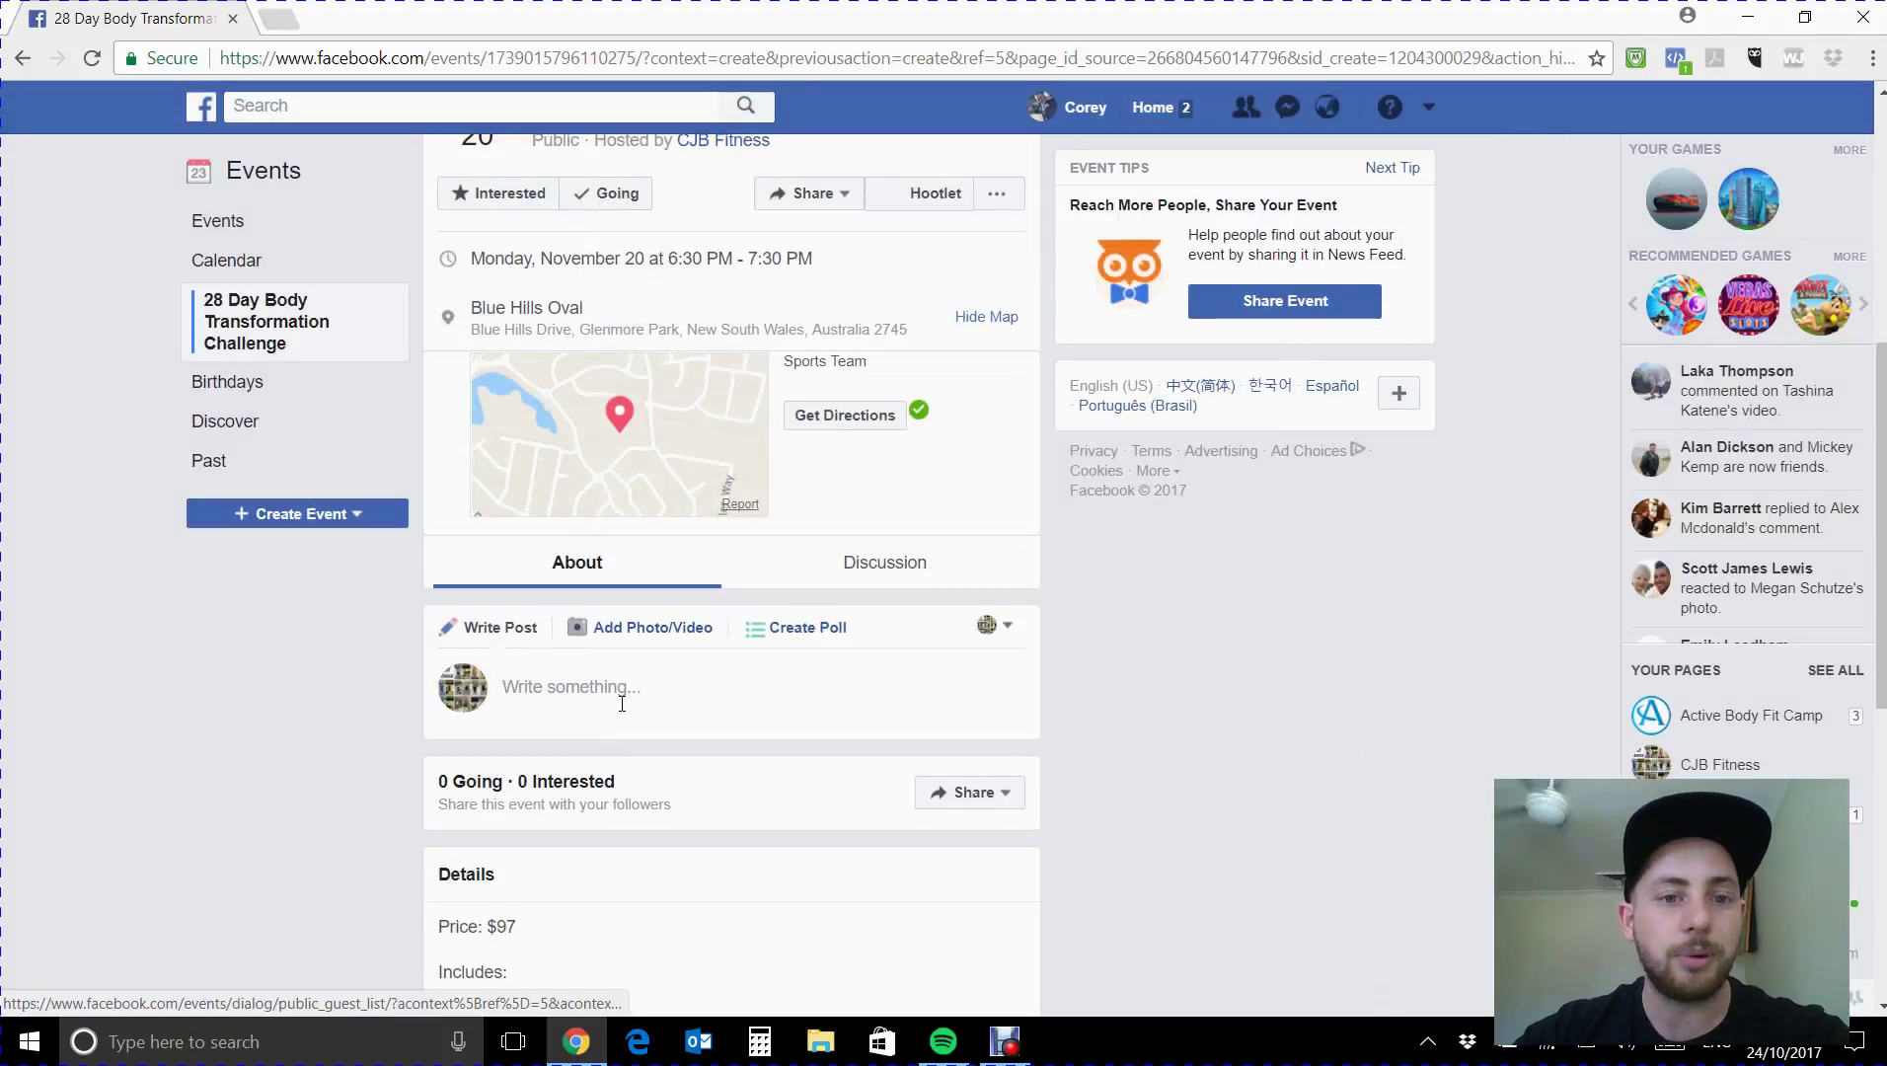
Go to Facebook's ad management, open the first listed ad account and start creating a new campaign.
scroll(621, 699, "up", 5)
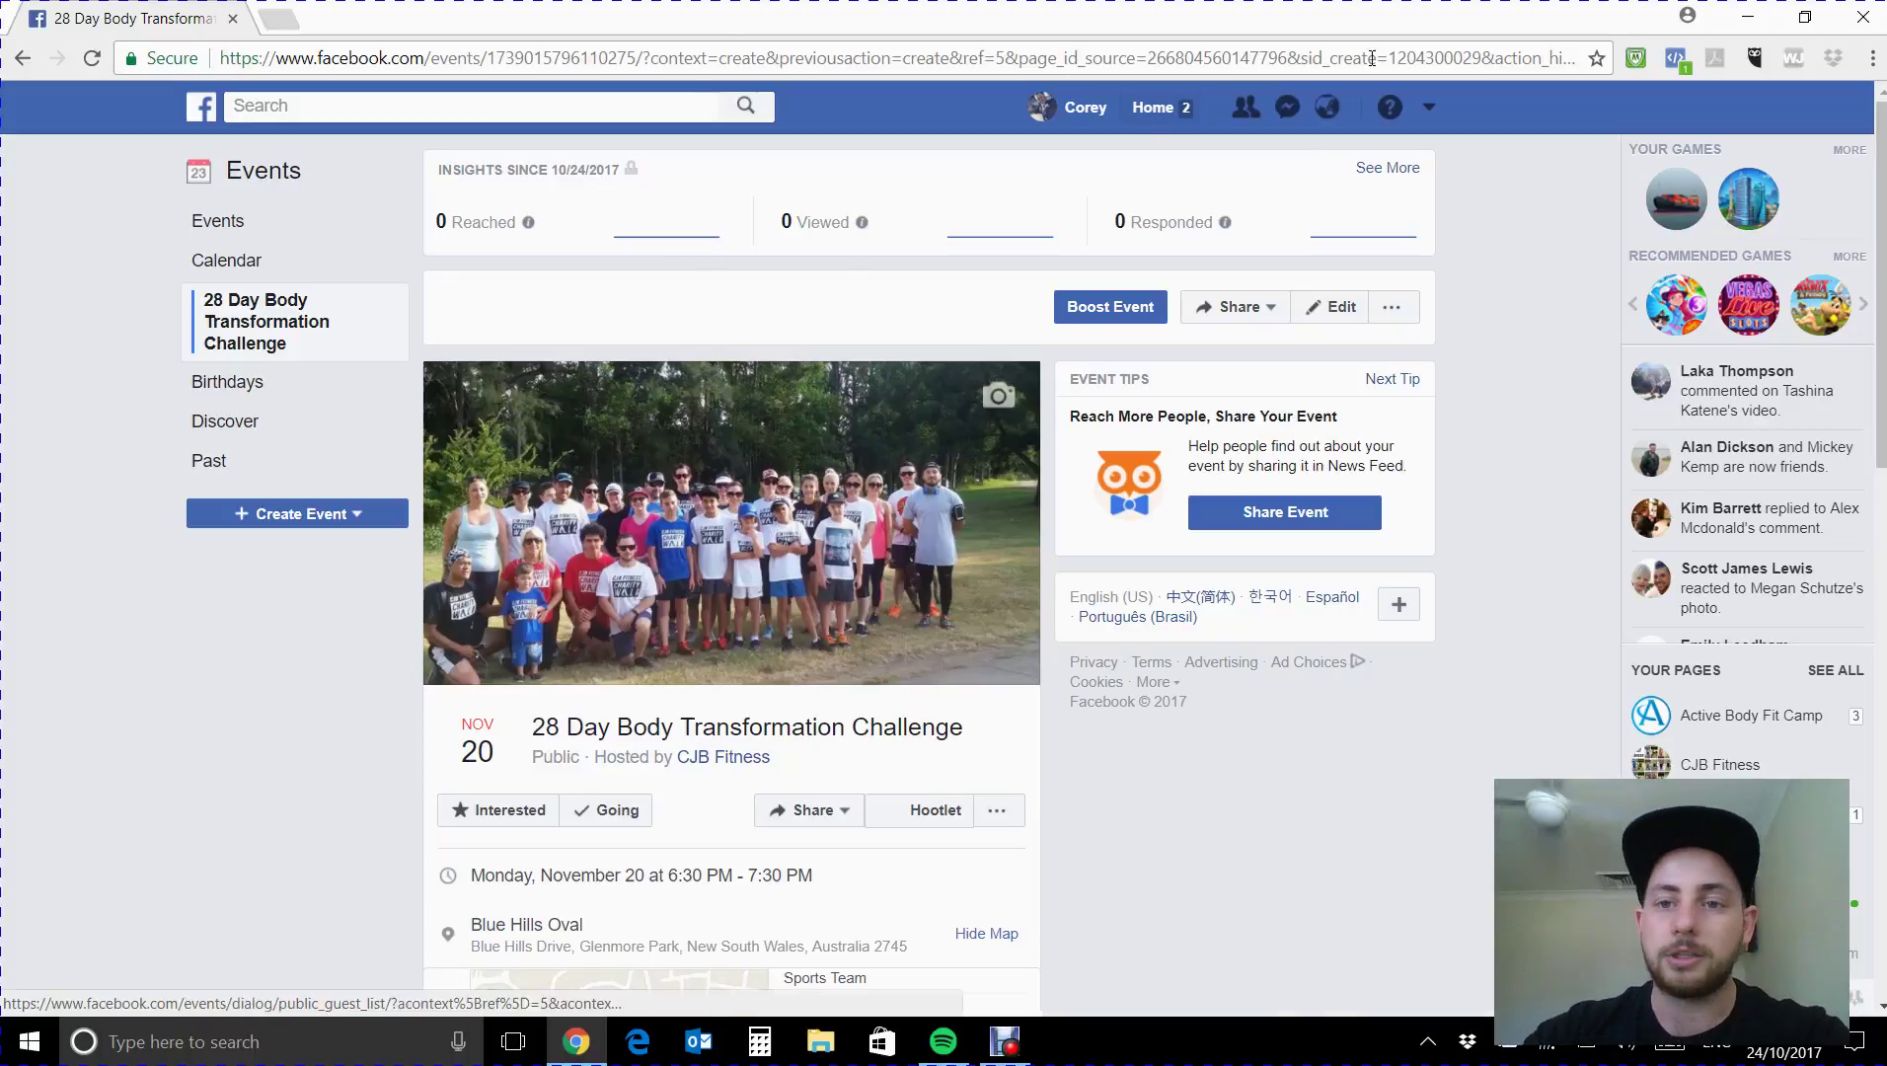
left_click(1428, 110)
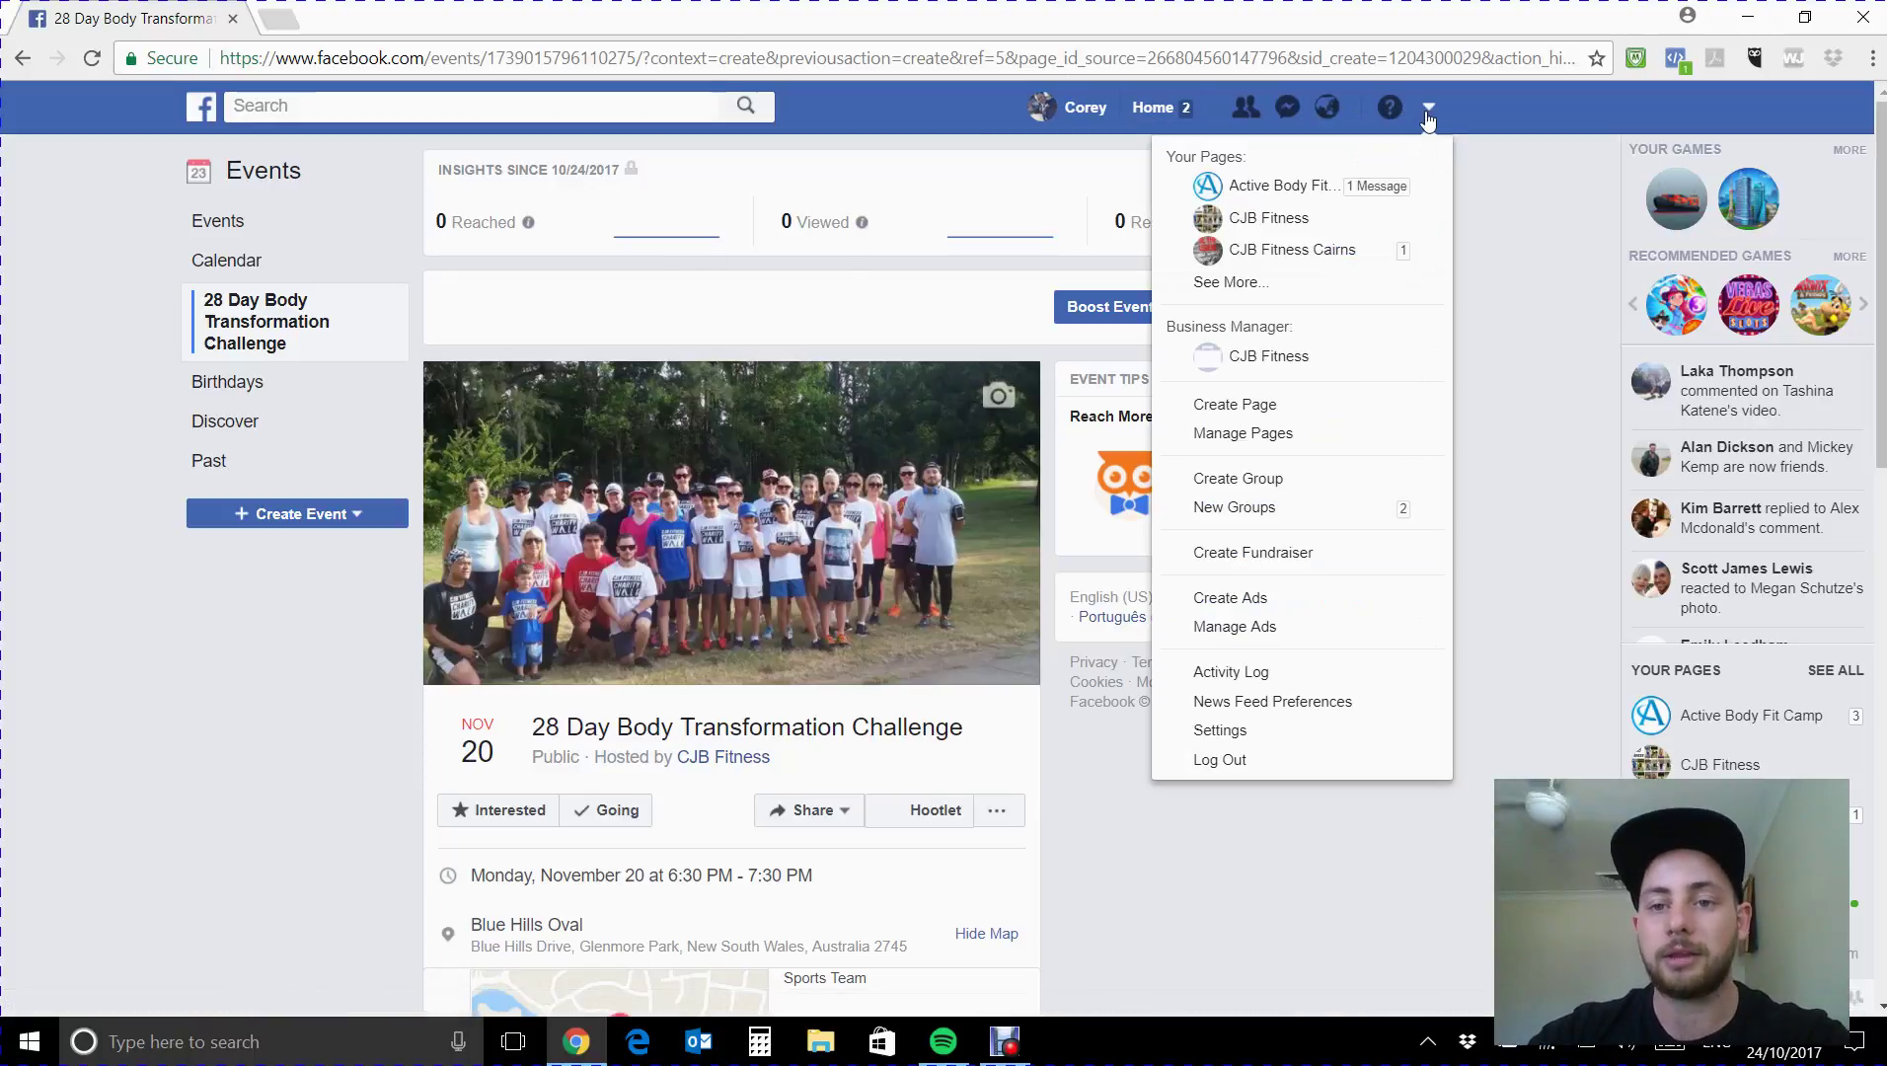
left_click(1262, 631)
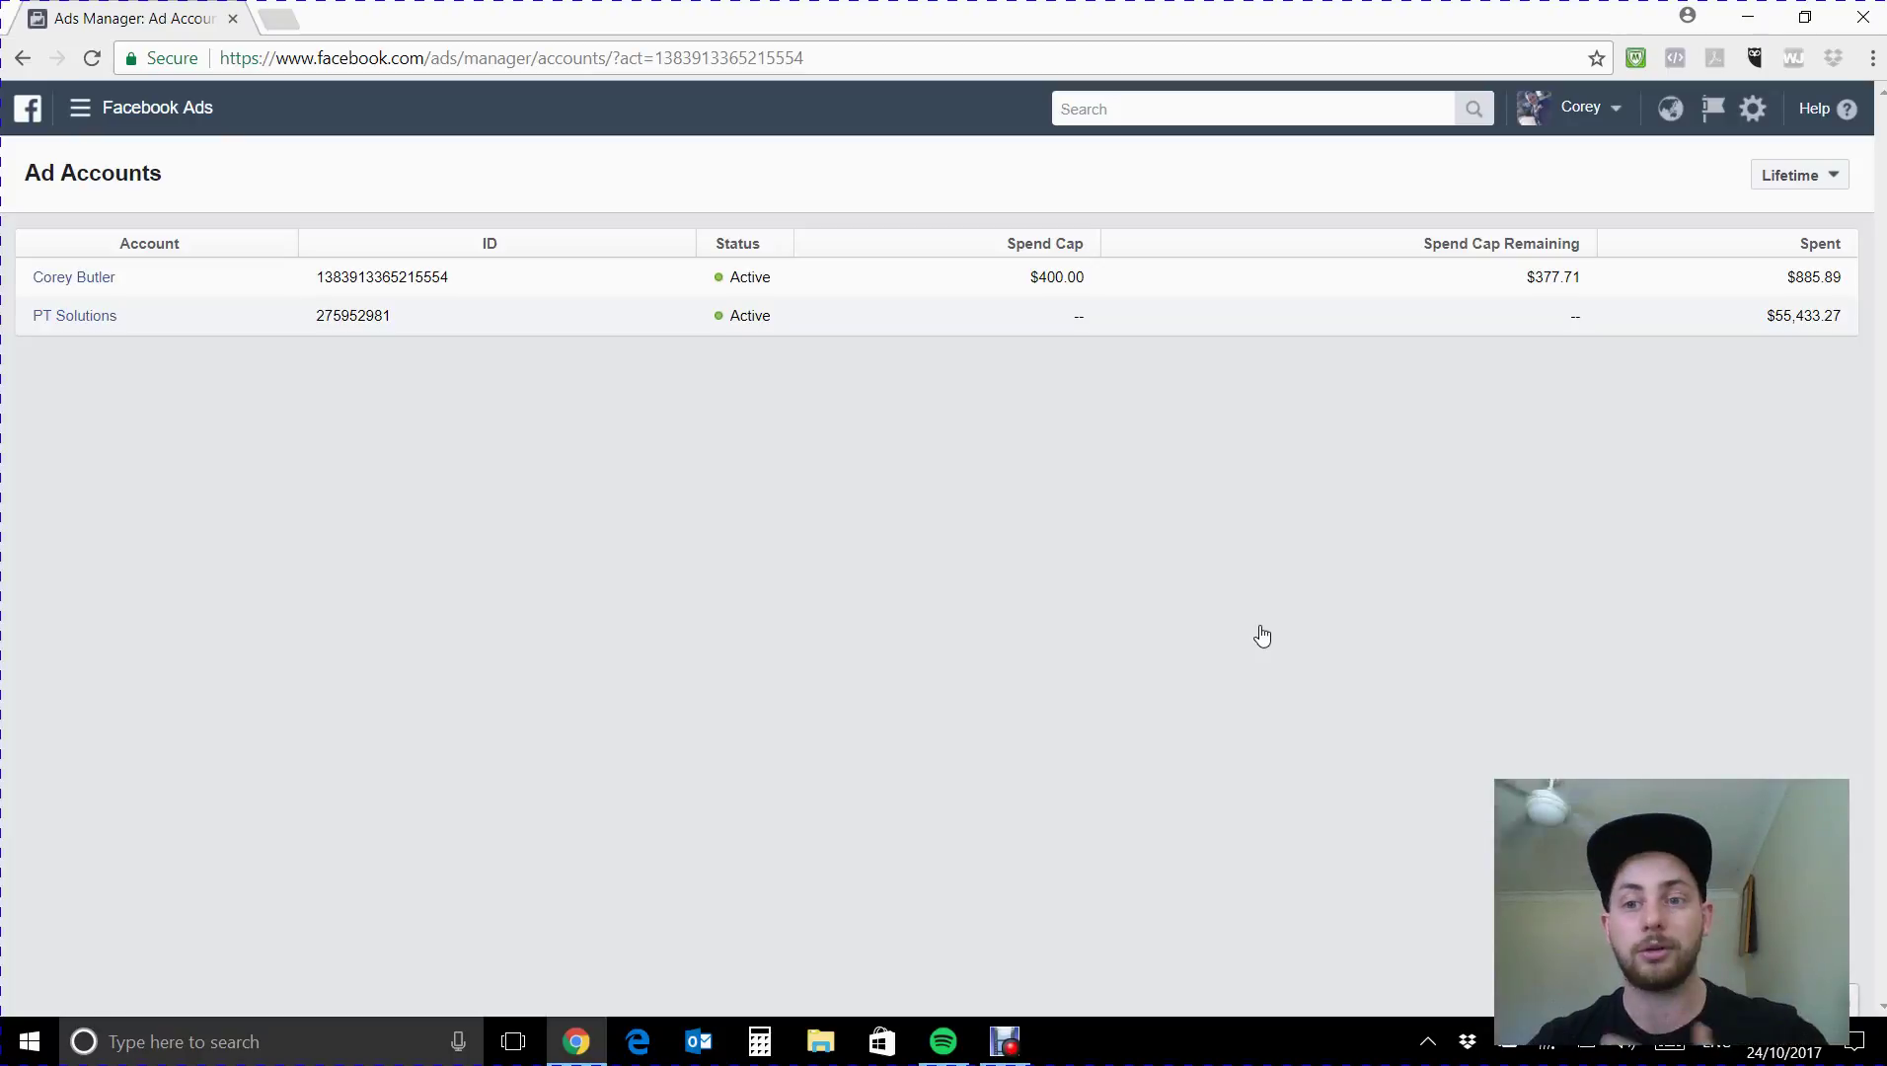
left_click(54, 280)
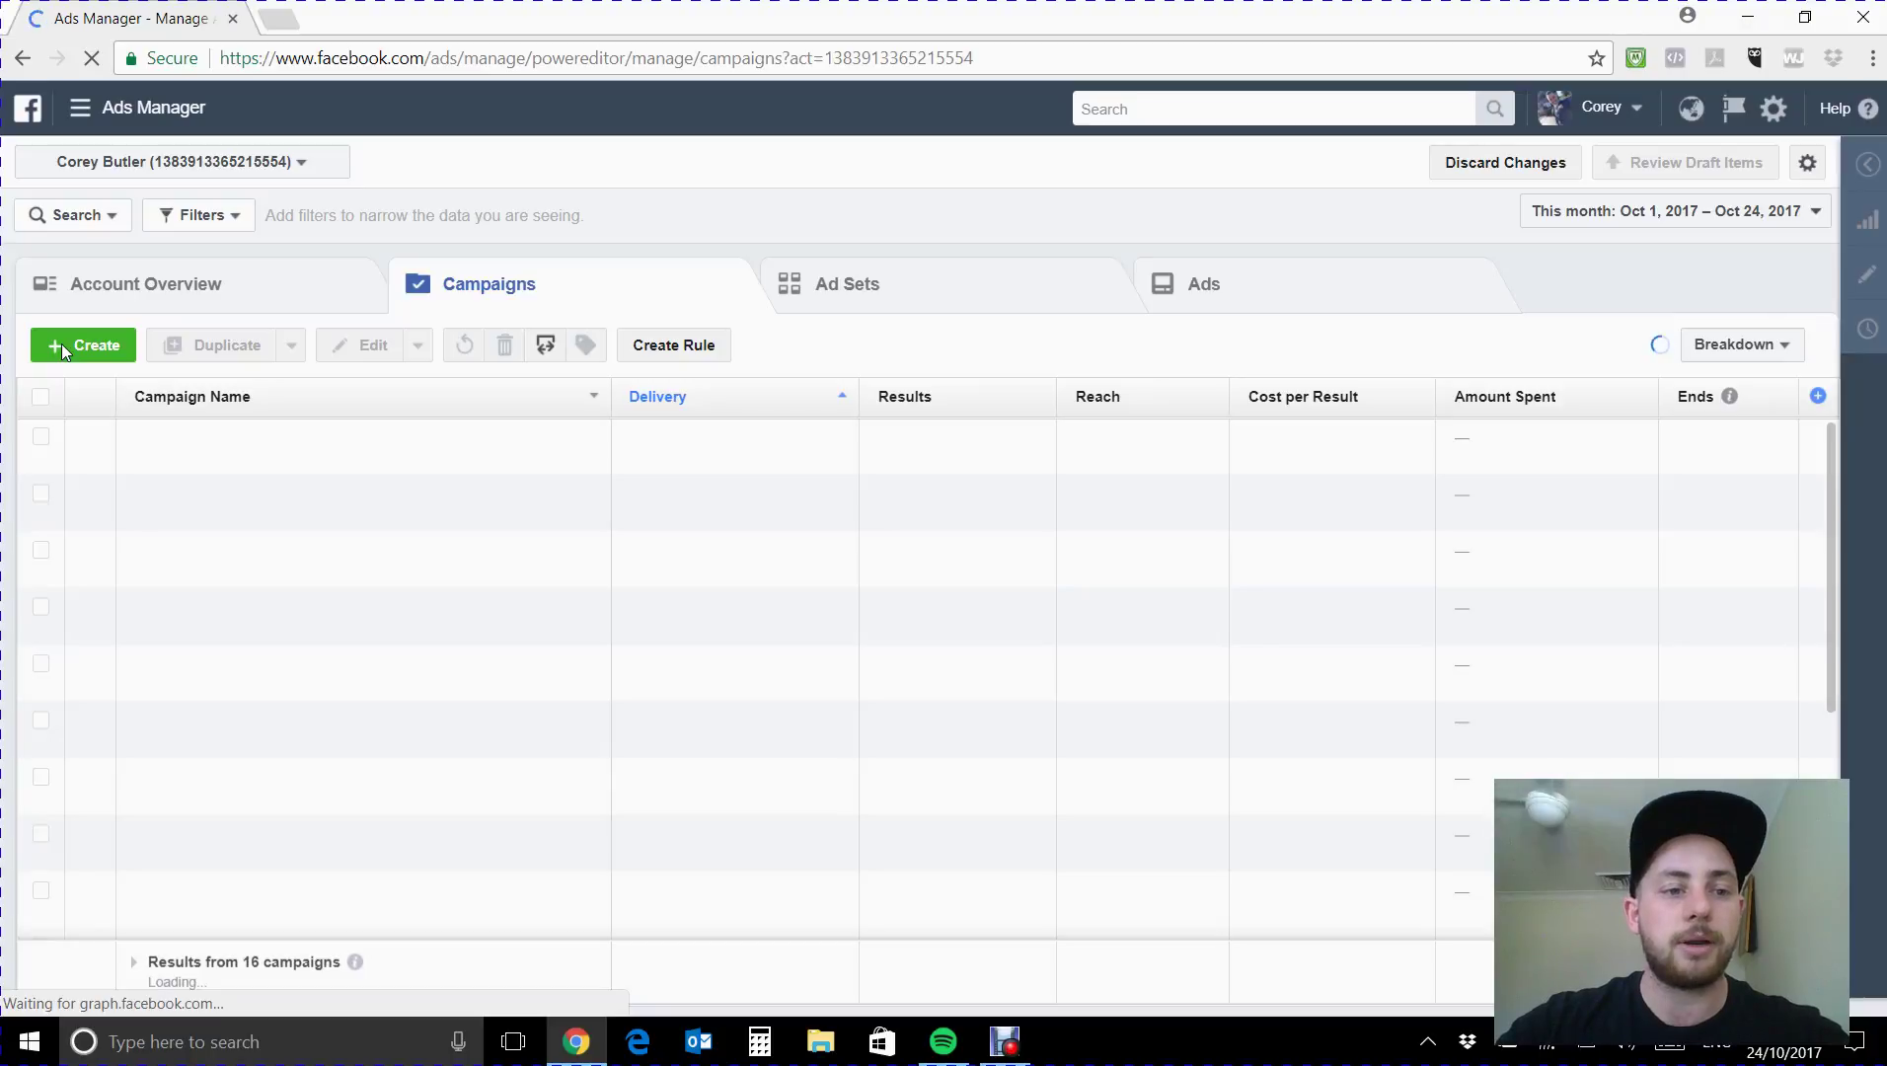
left_click(59, 340)
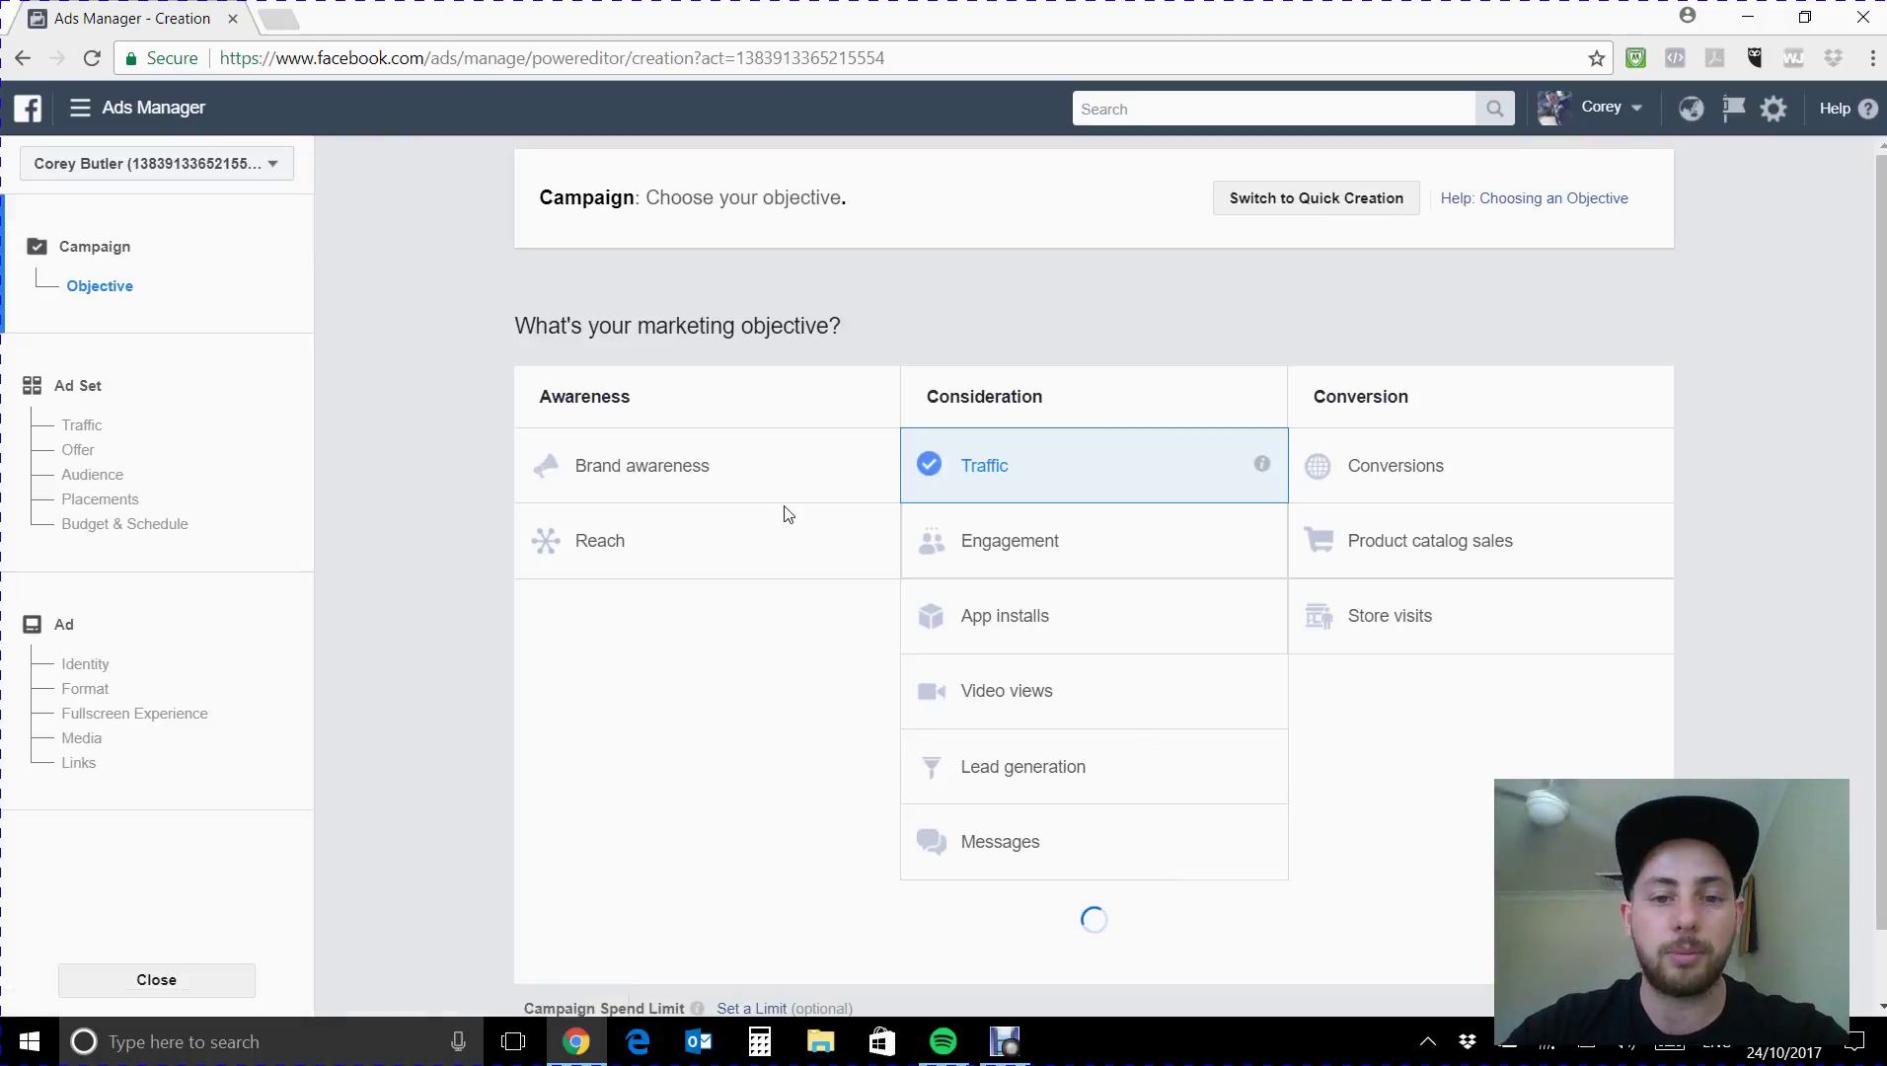
Choose Engagement as the campaign's marketing objective with Event responses as the engagement type.
mouse_move(875, 468)
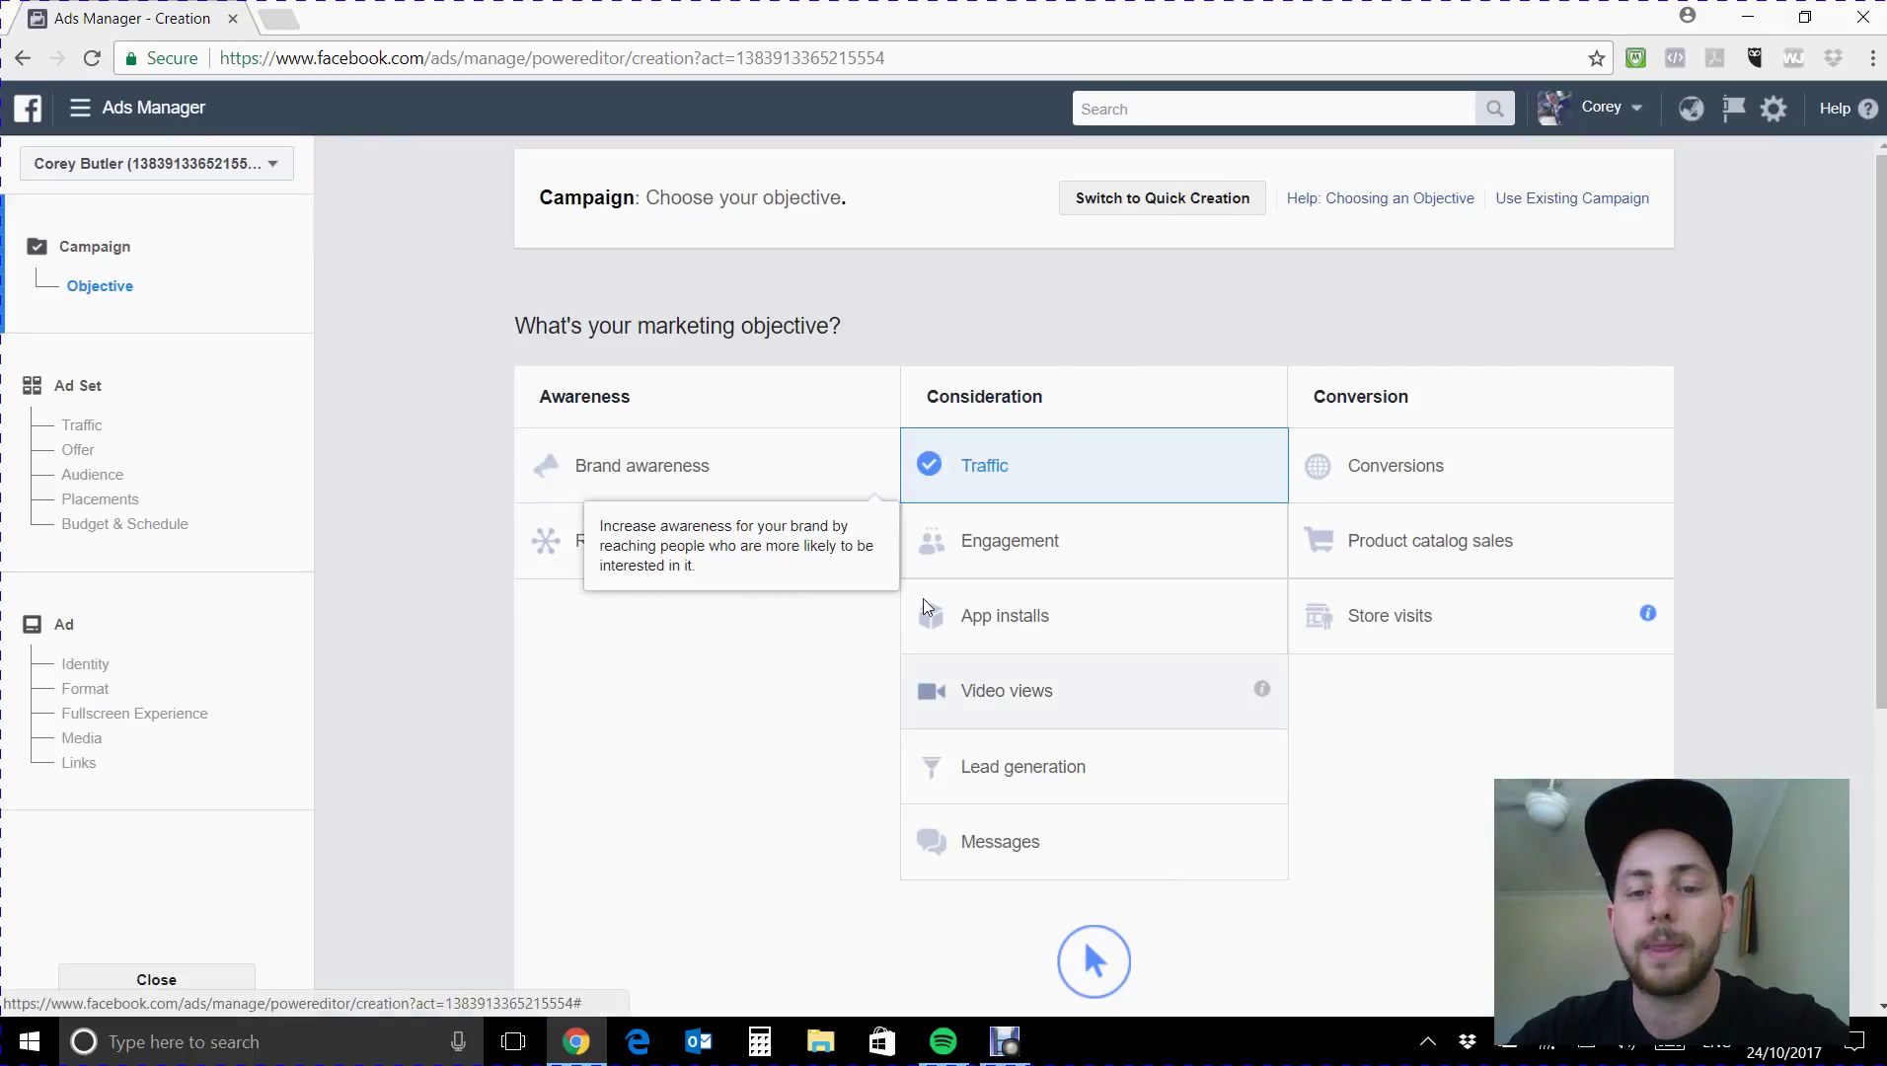
left_click(1010, 541)
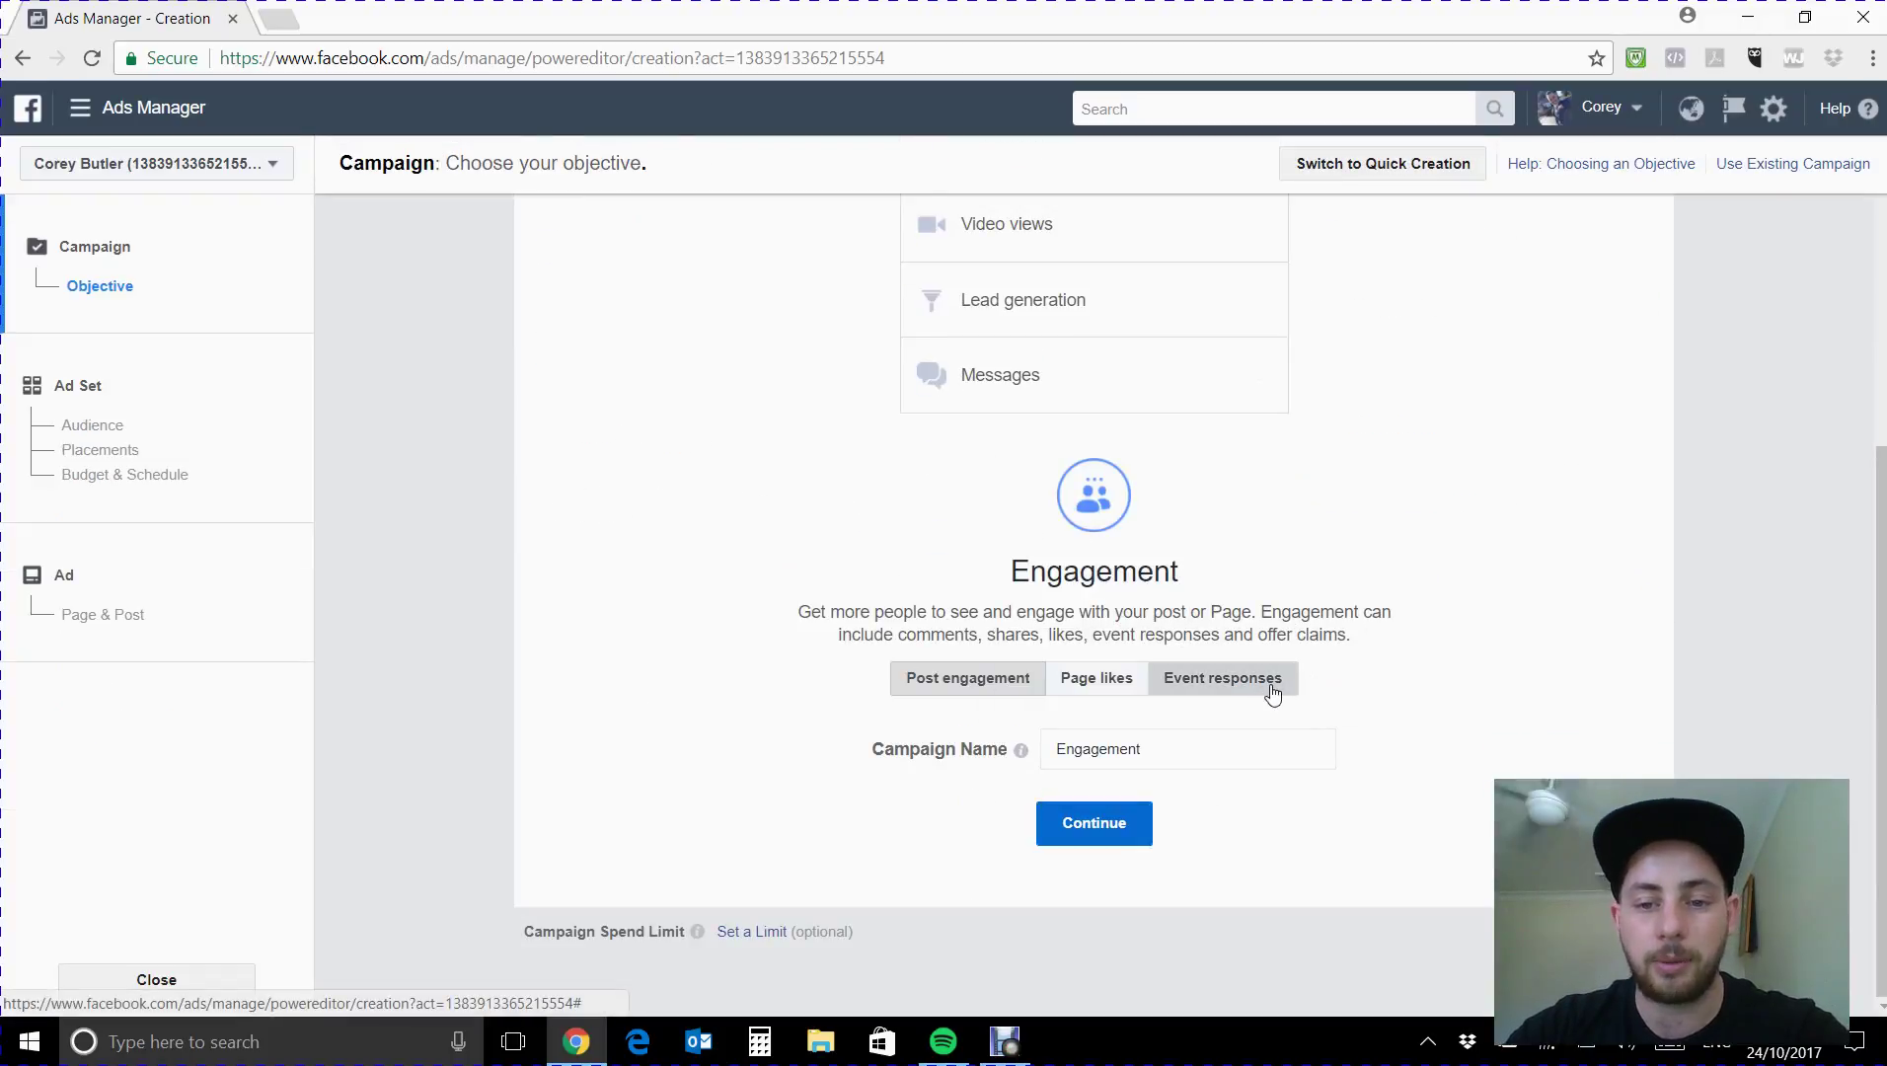
left_click(1272, 694)
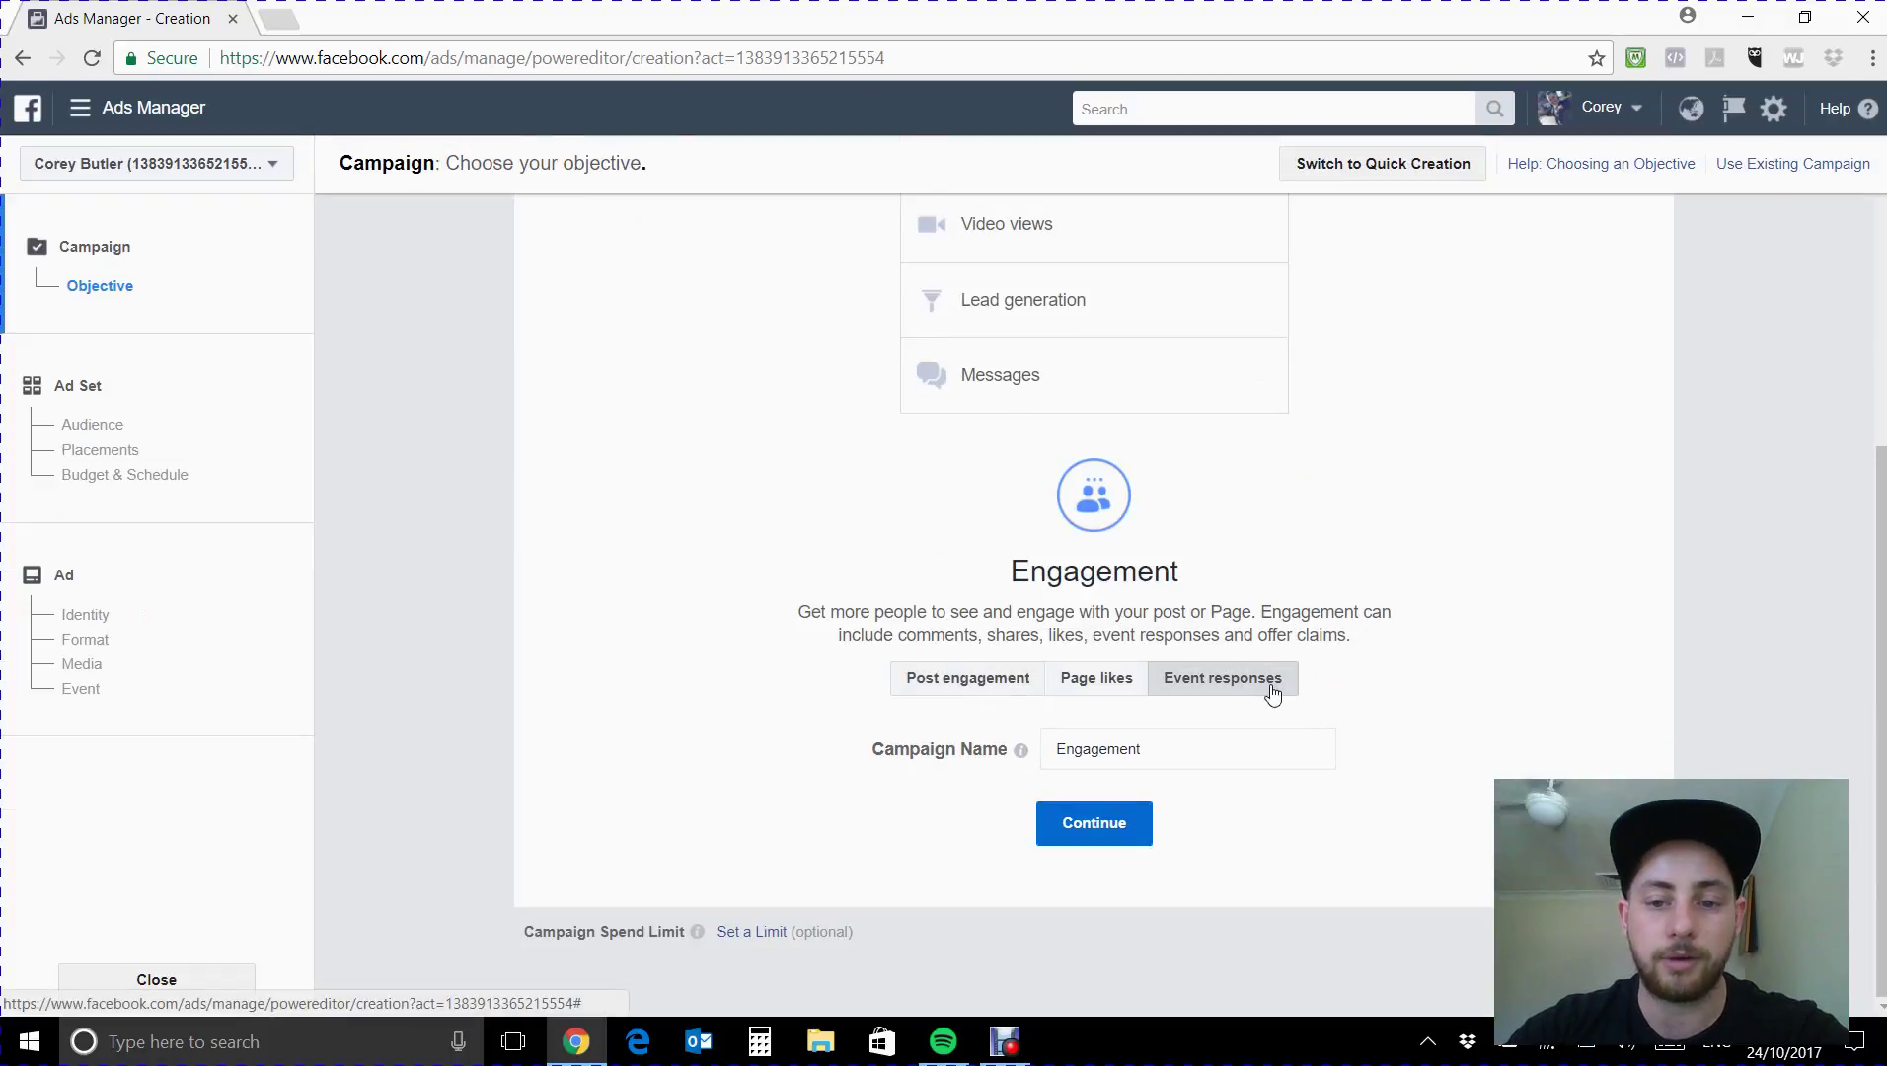
double_click(1084, 752)
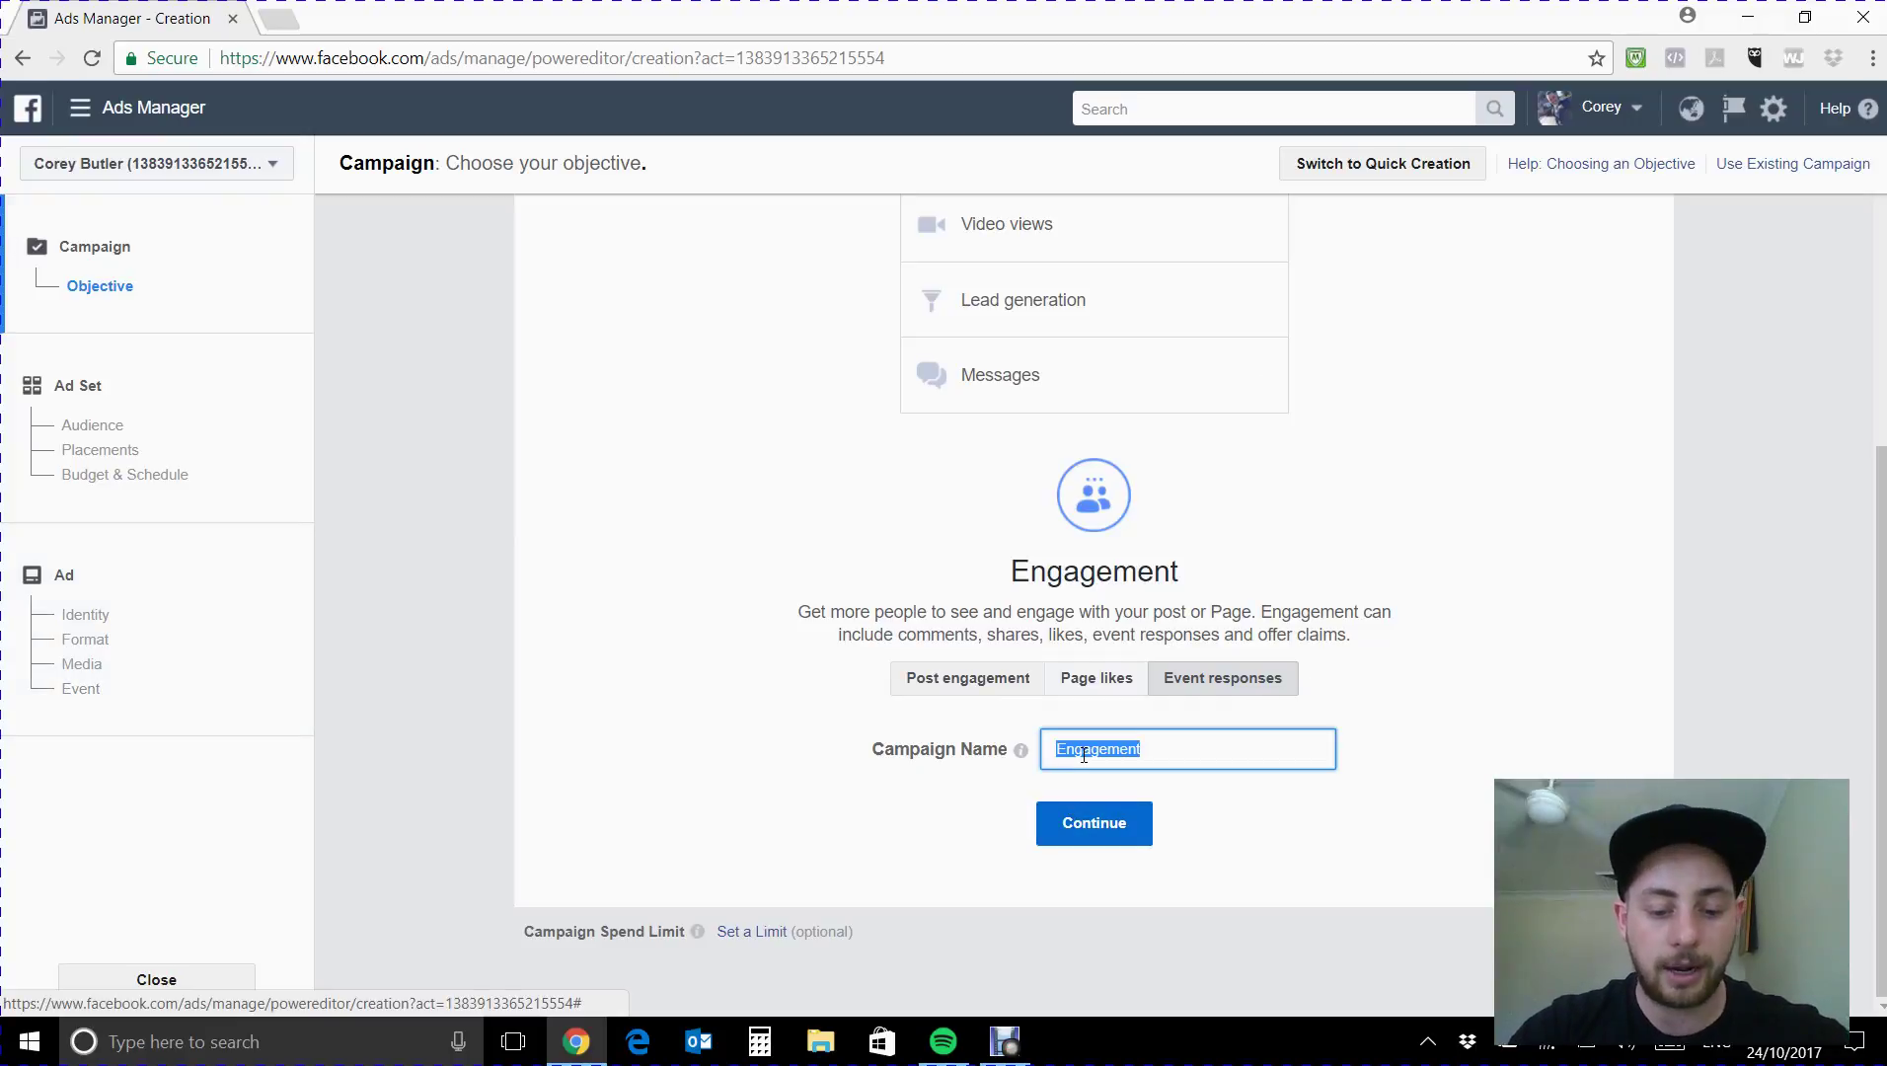
type("Glenn")
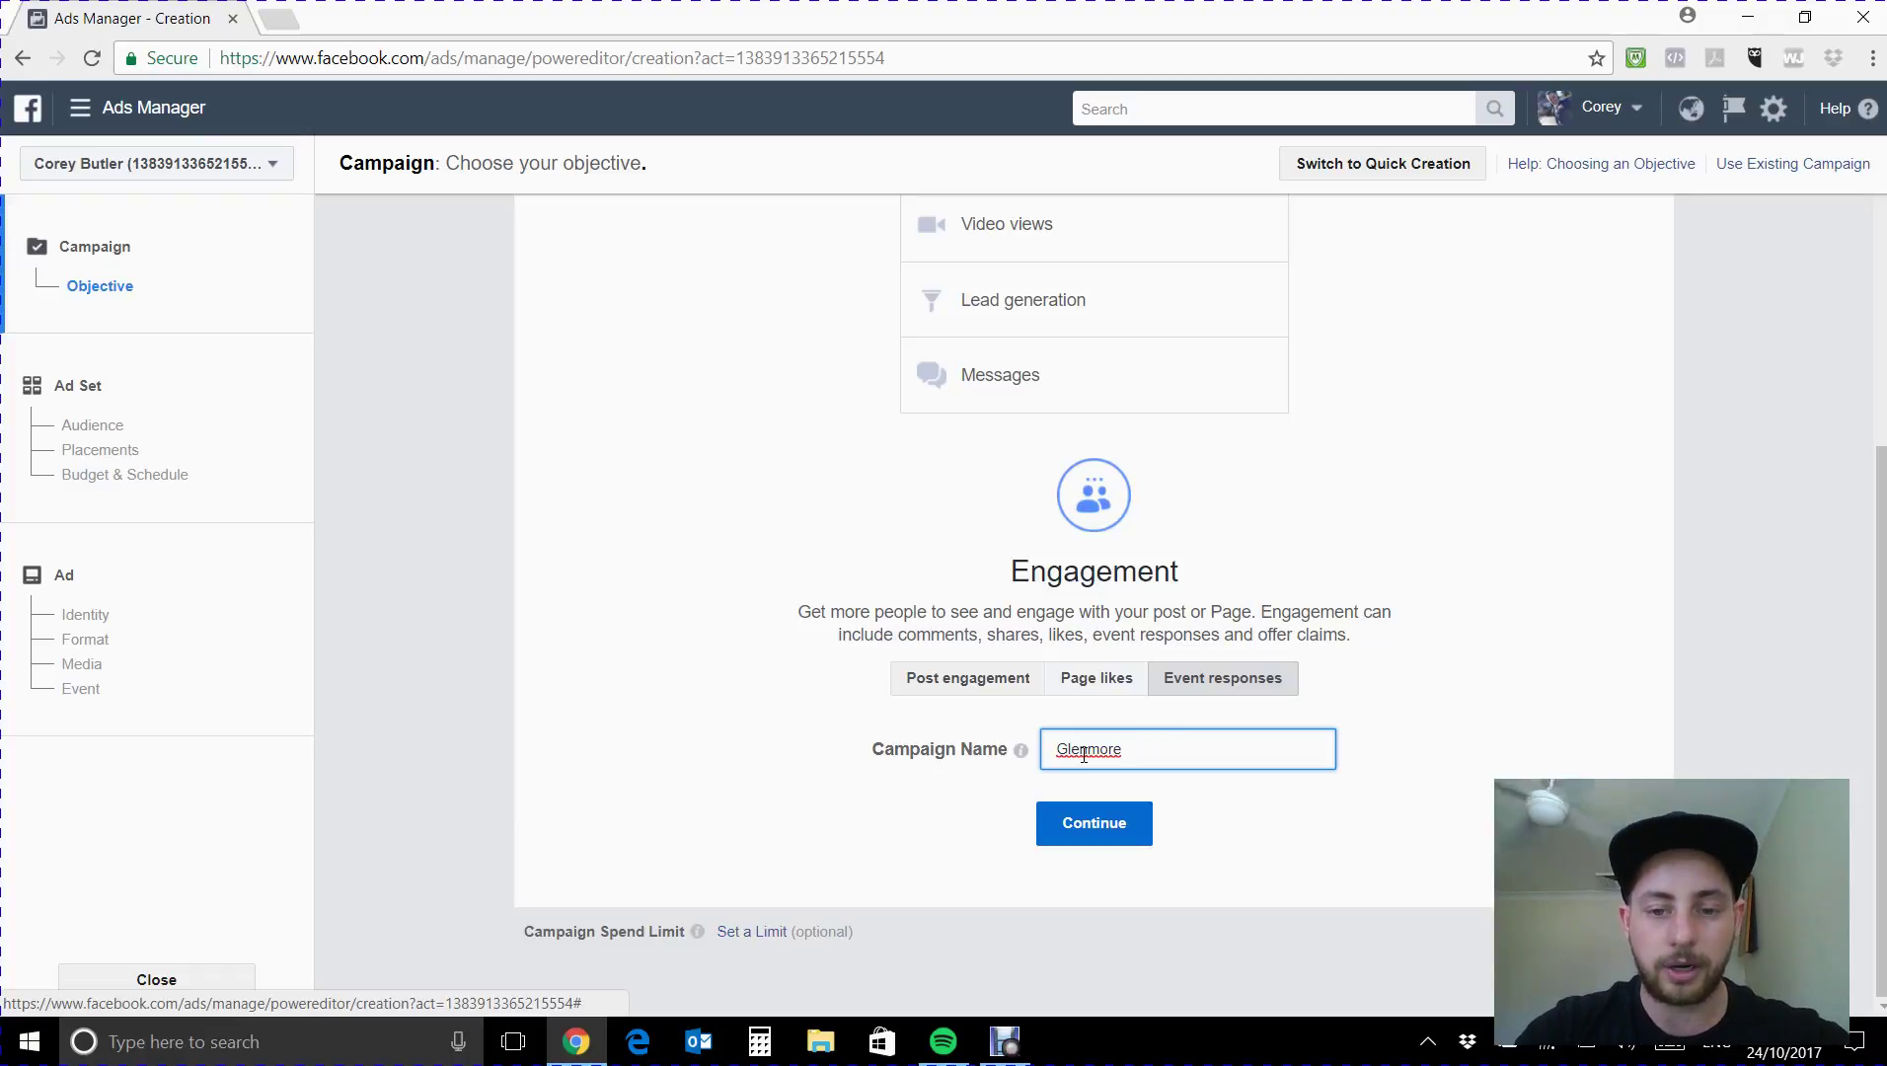
key("BackSpace")
key("BackSpace")
key("BackSpace")
key("BackSpace")
key("BackSpace")
key("BackSpace")
key("BackSpace")
key("BackSpace")
Name the campaign "28 Day Challenge 20th November 2017" and continue to the ad set.
type("28 Day Challen")
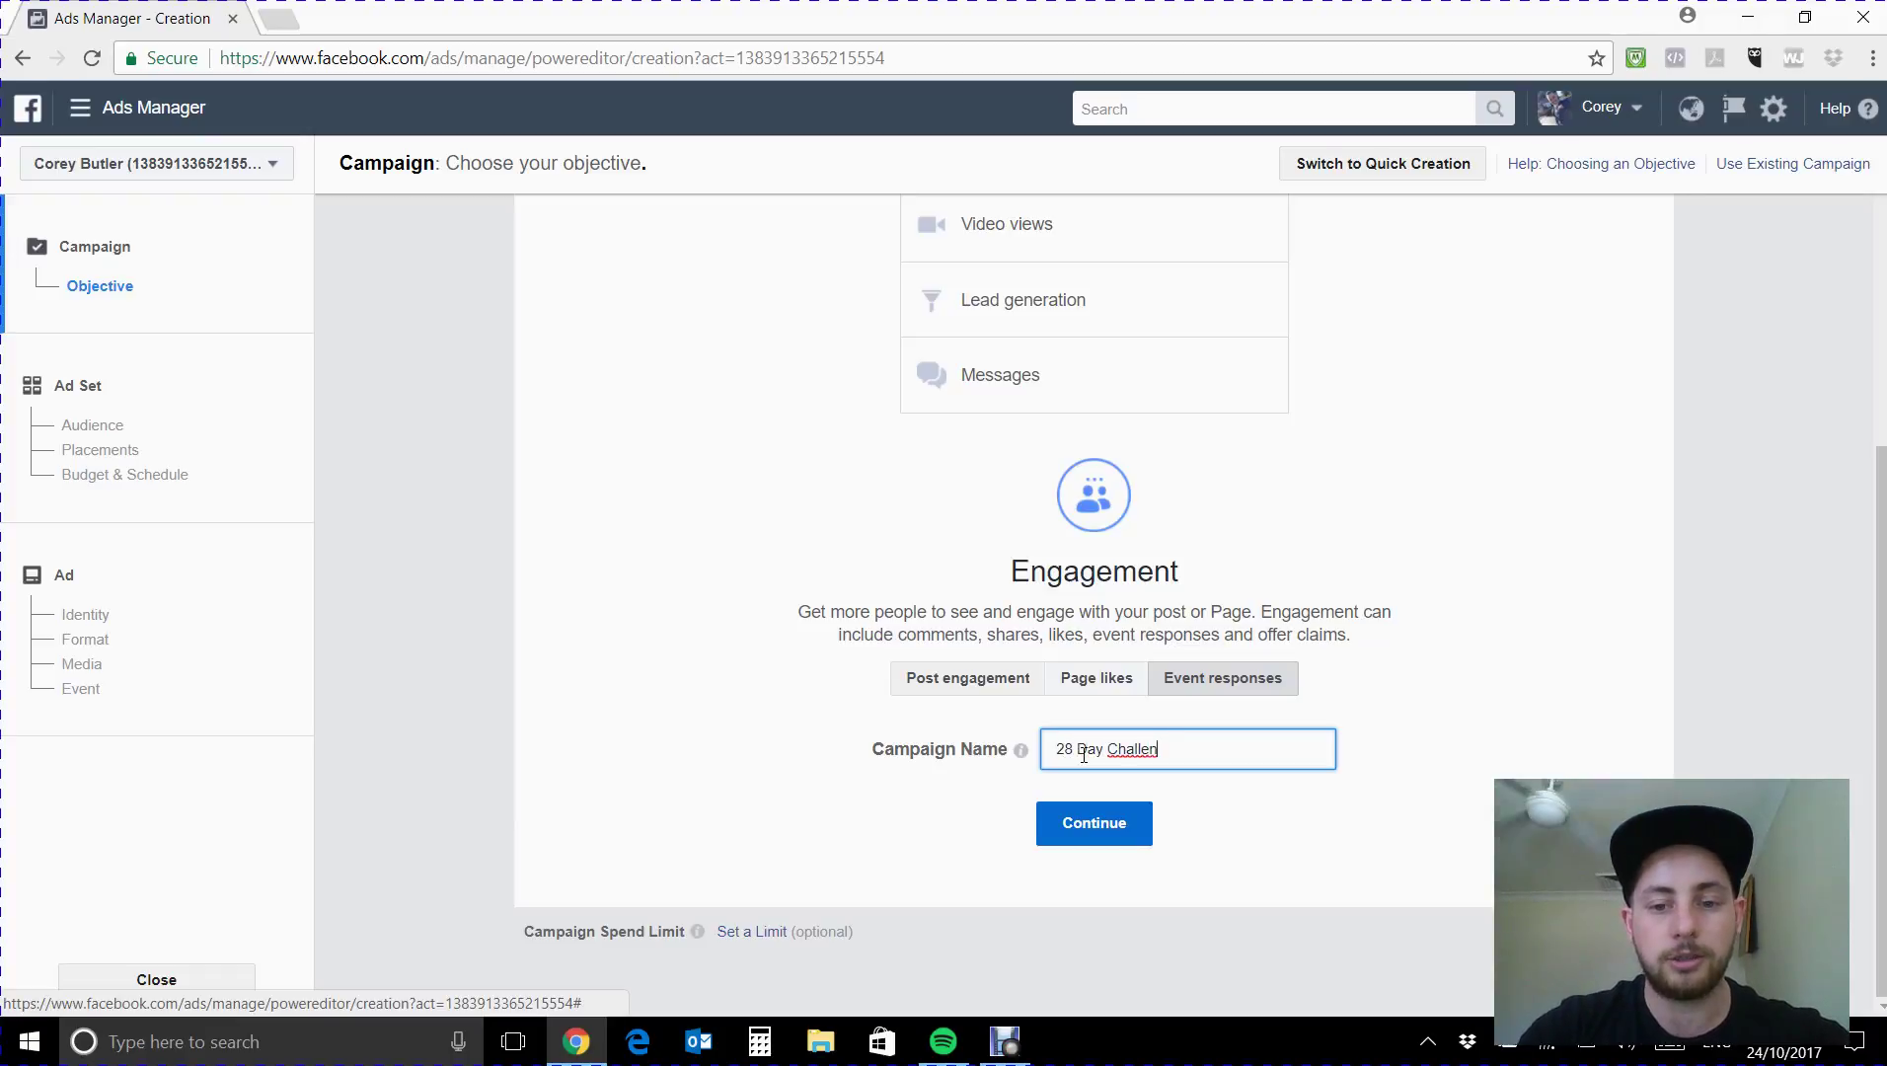
type("ge 20th N")
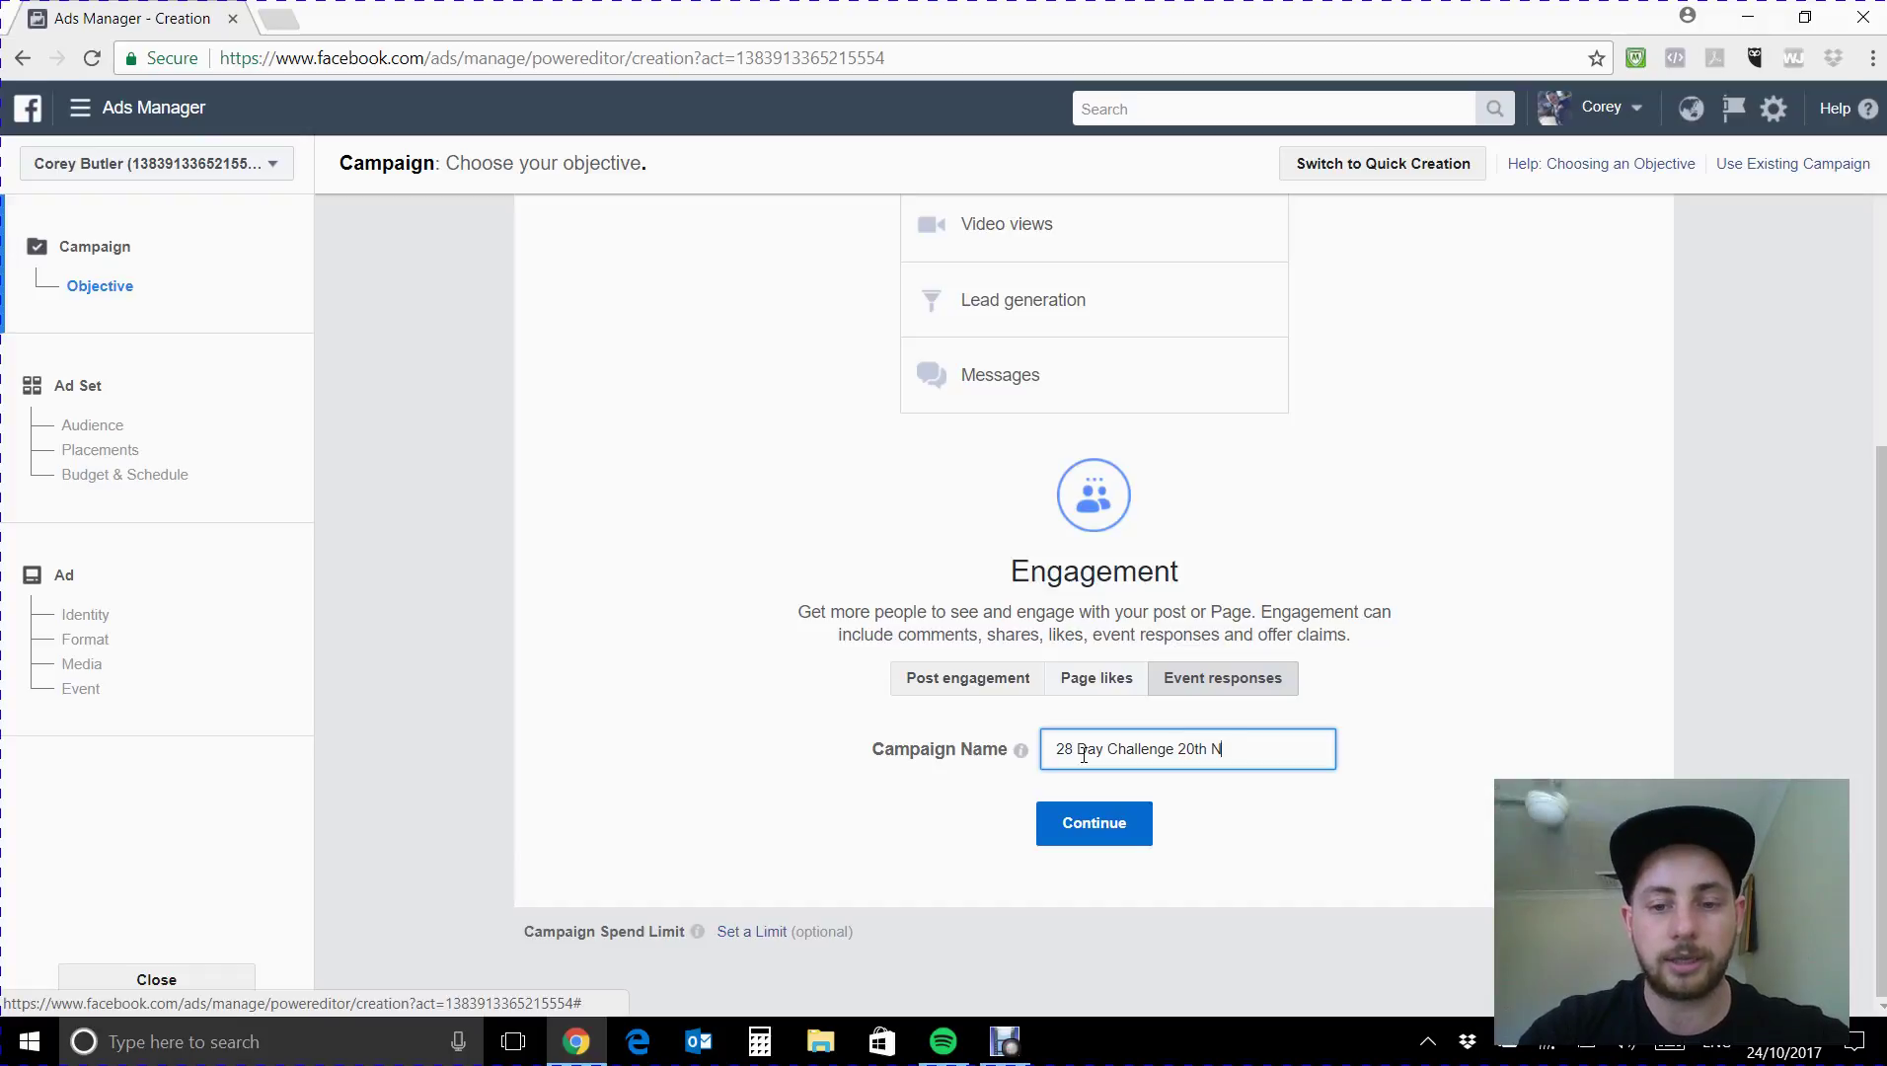
type("ovember 2017")
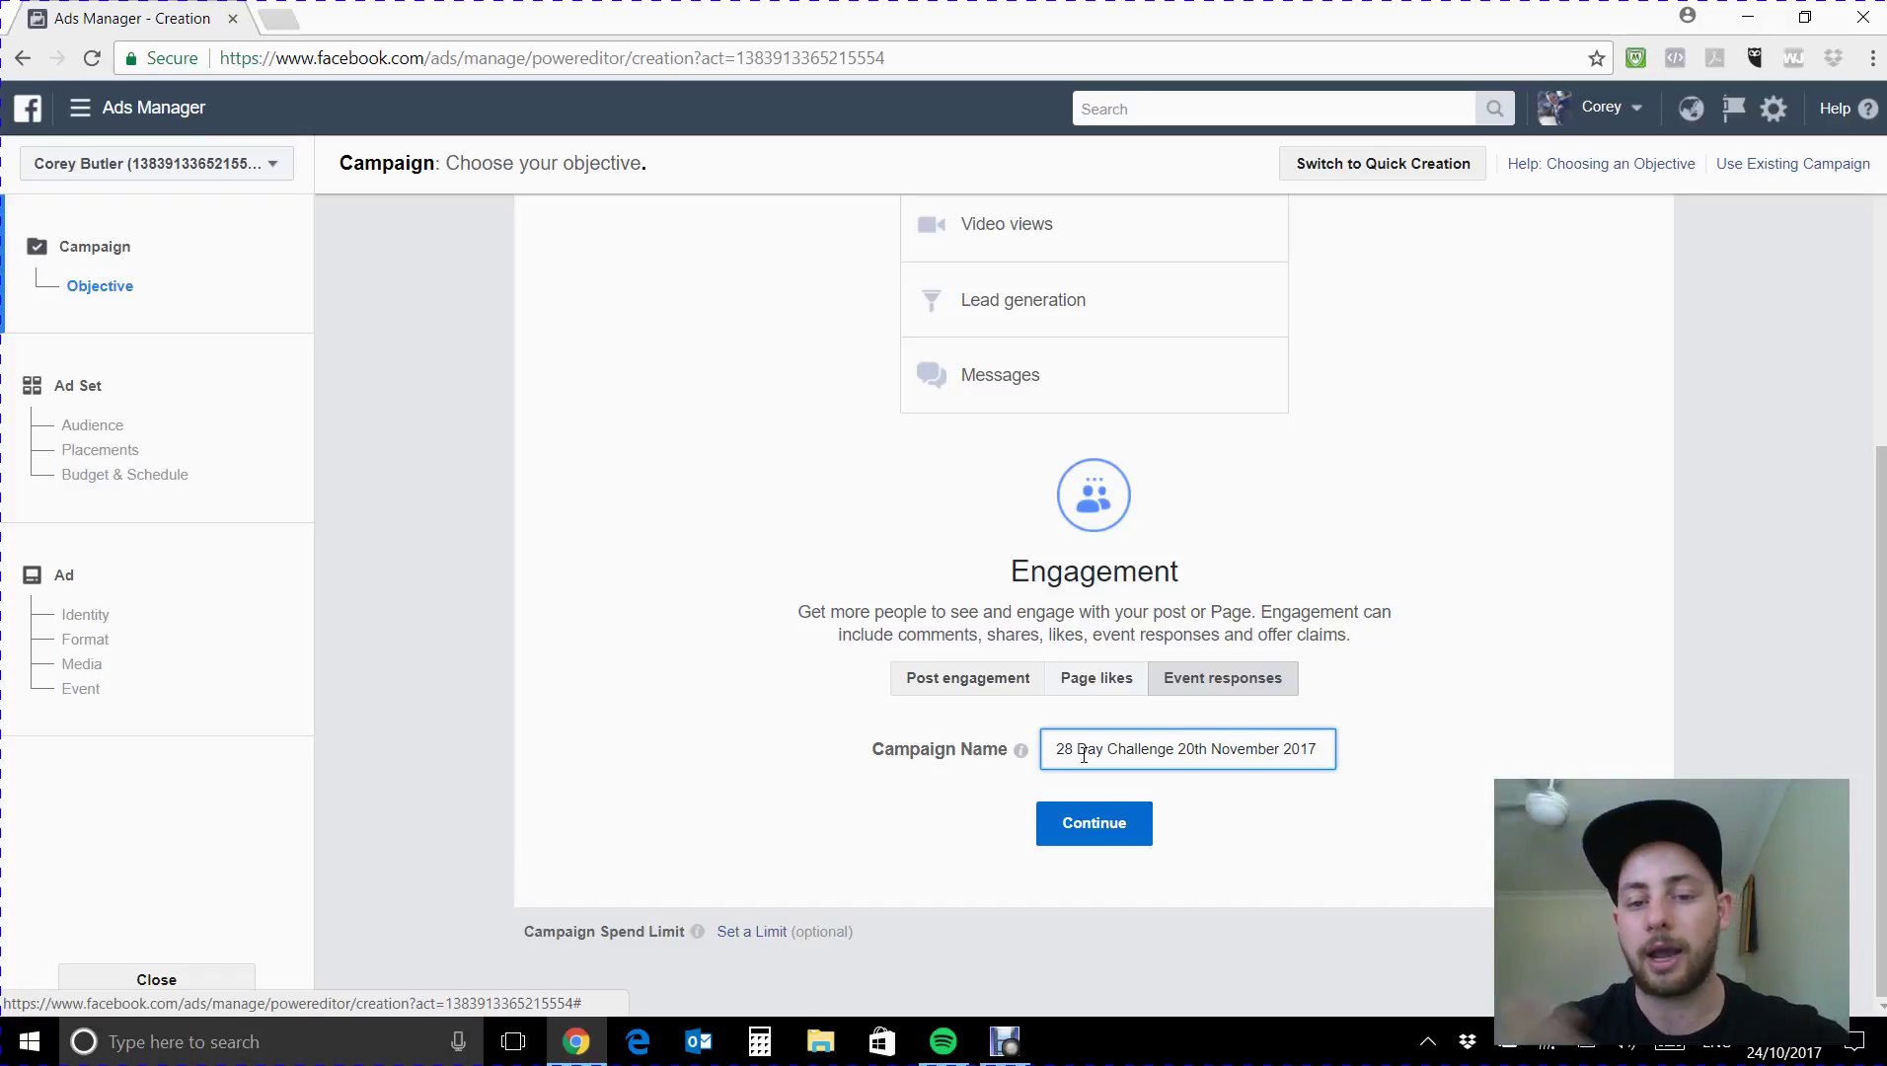
left_click(1058, 836)
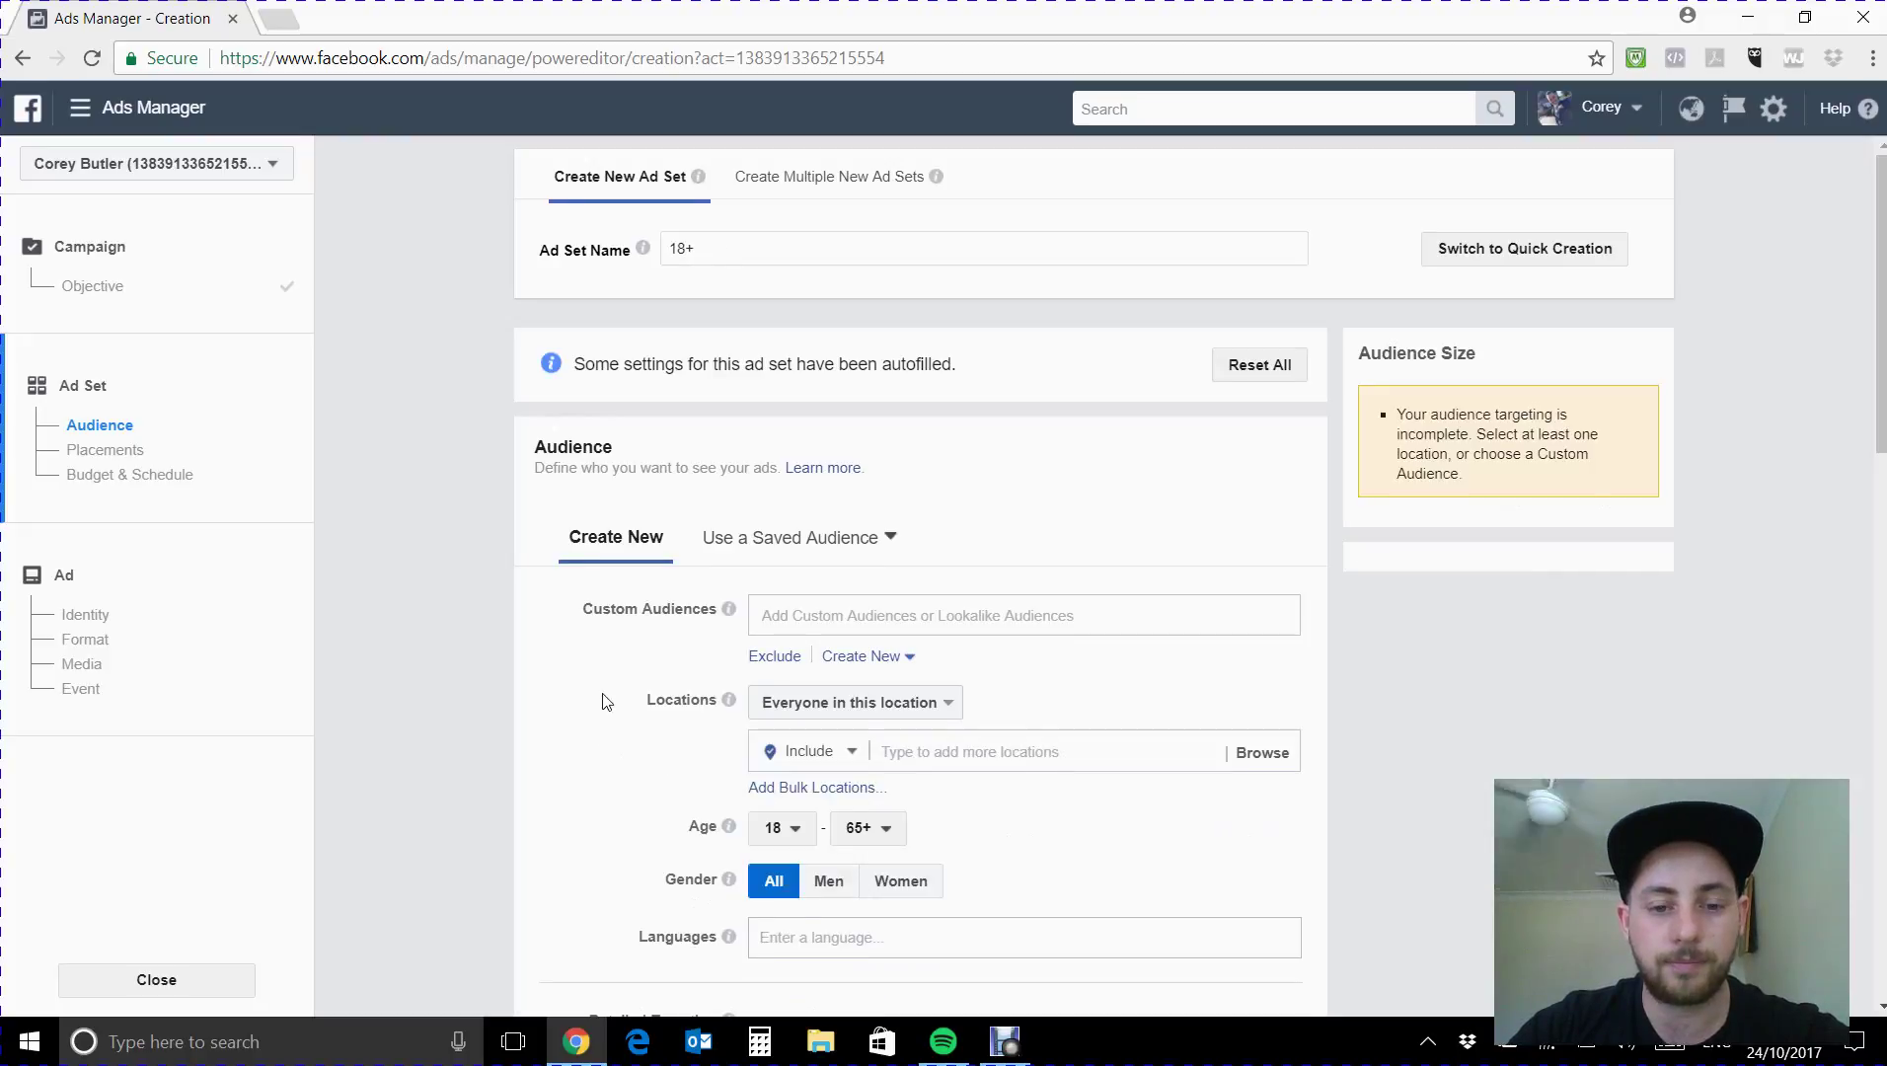
Target the ad set's audience to Glenmore Park, New South Wales, with a 10 mi radius.
scroll(631, 703, "down", 1)
left_click(983, 637)
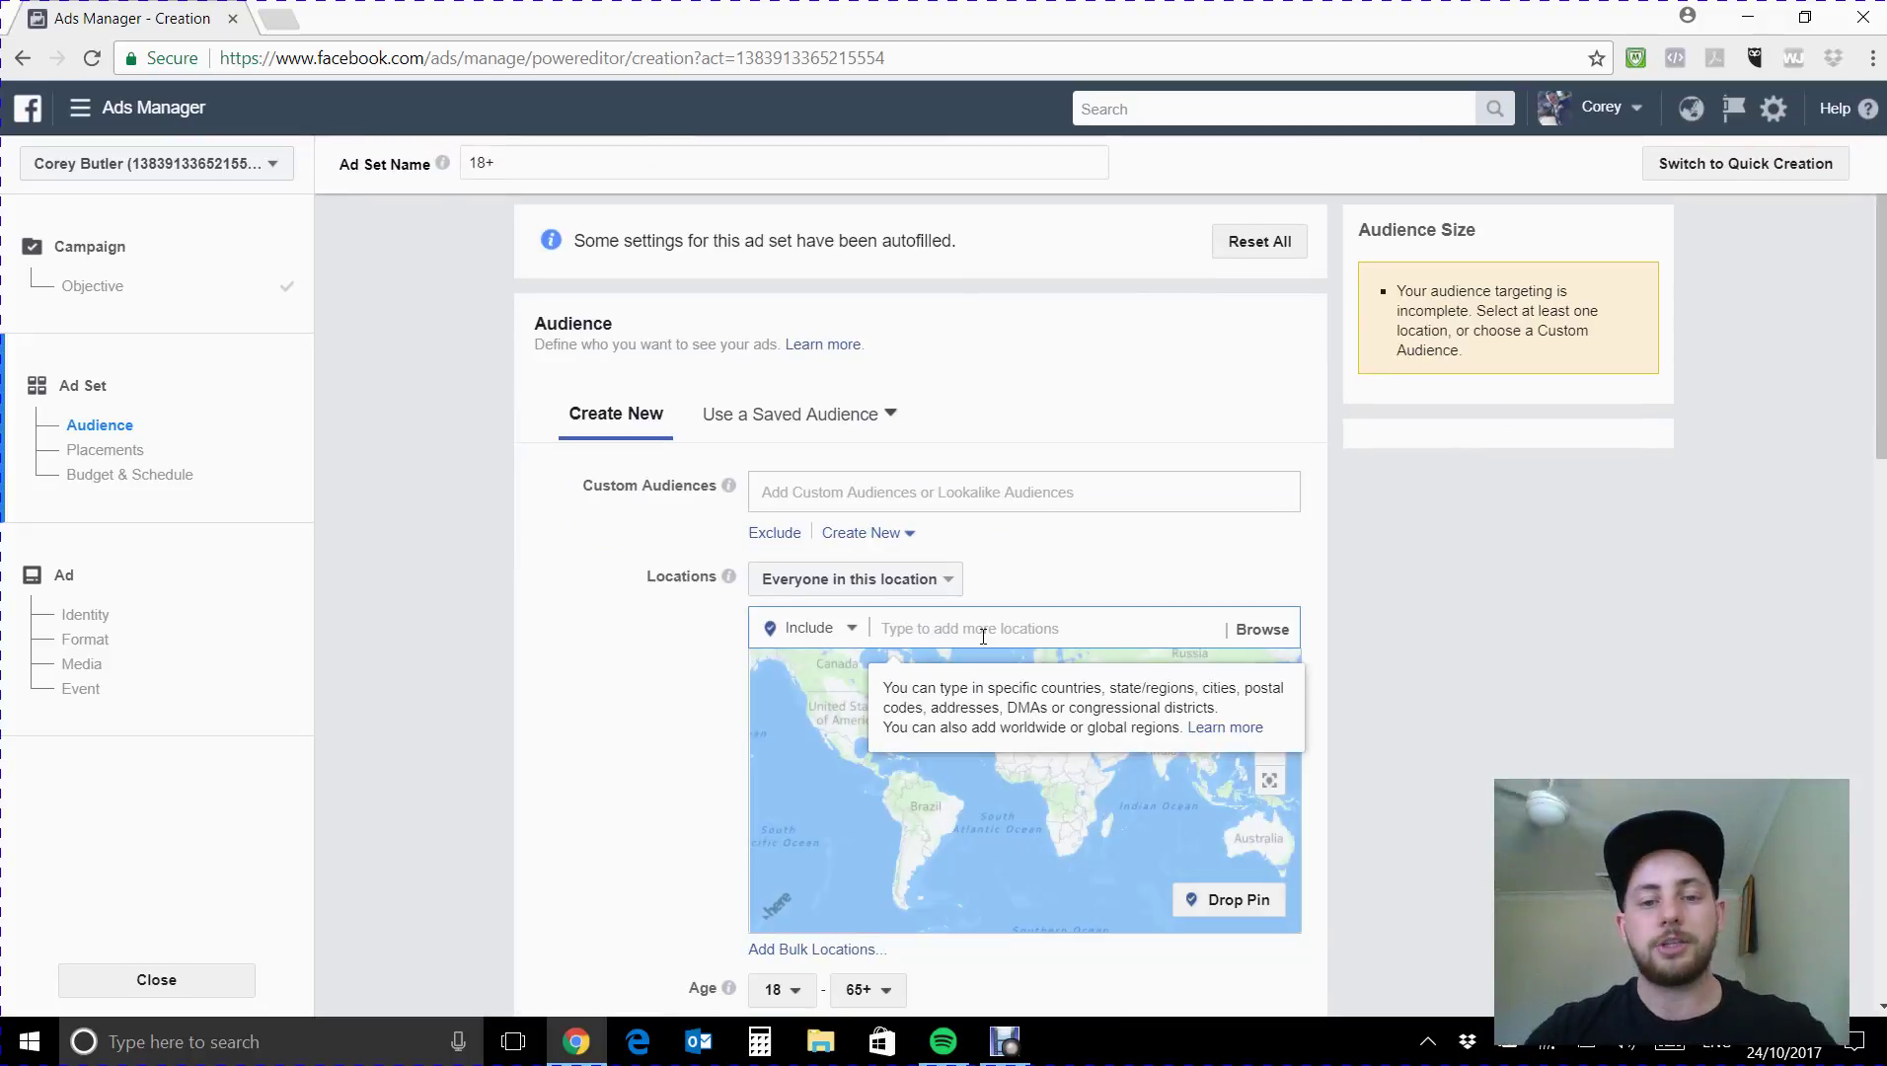
type("Glenmo")
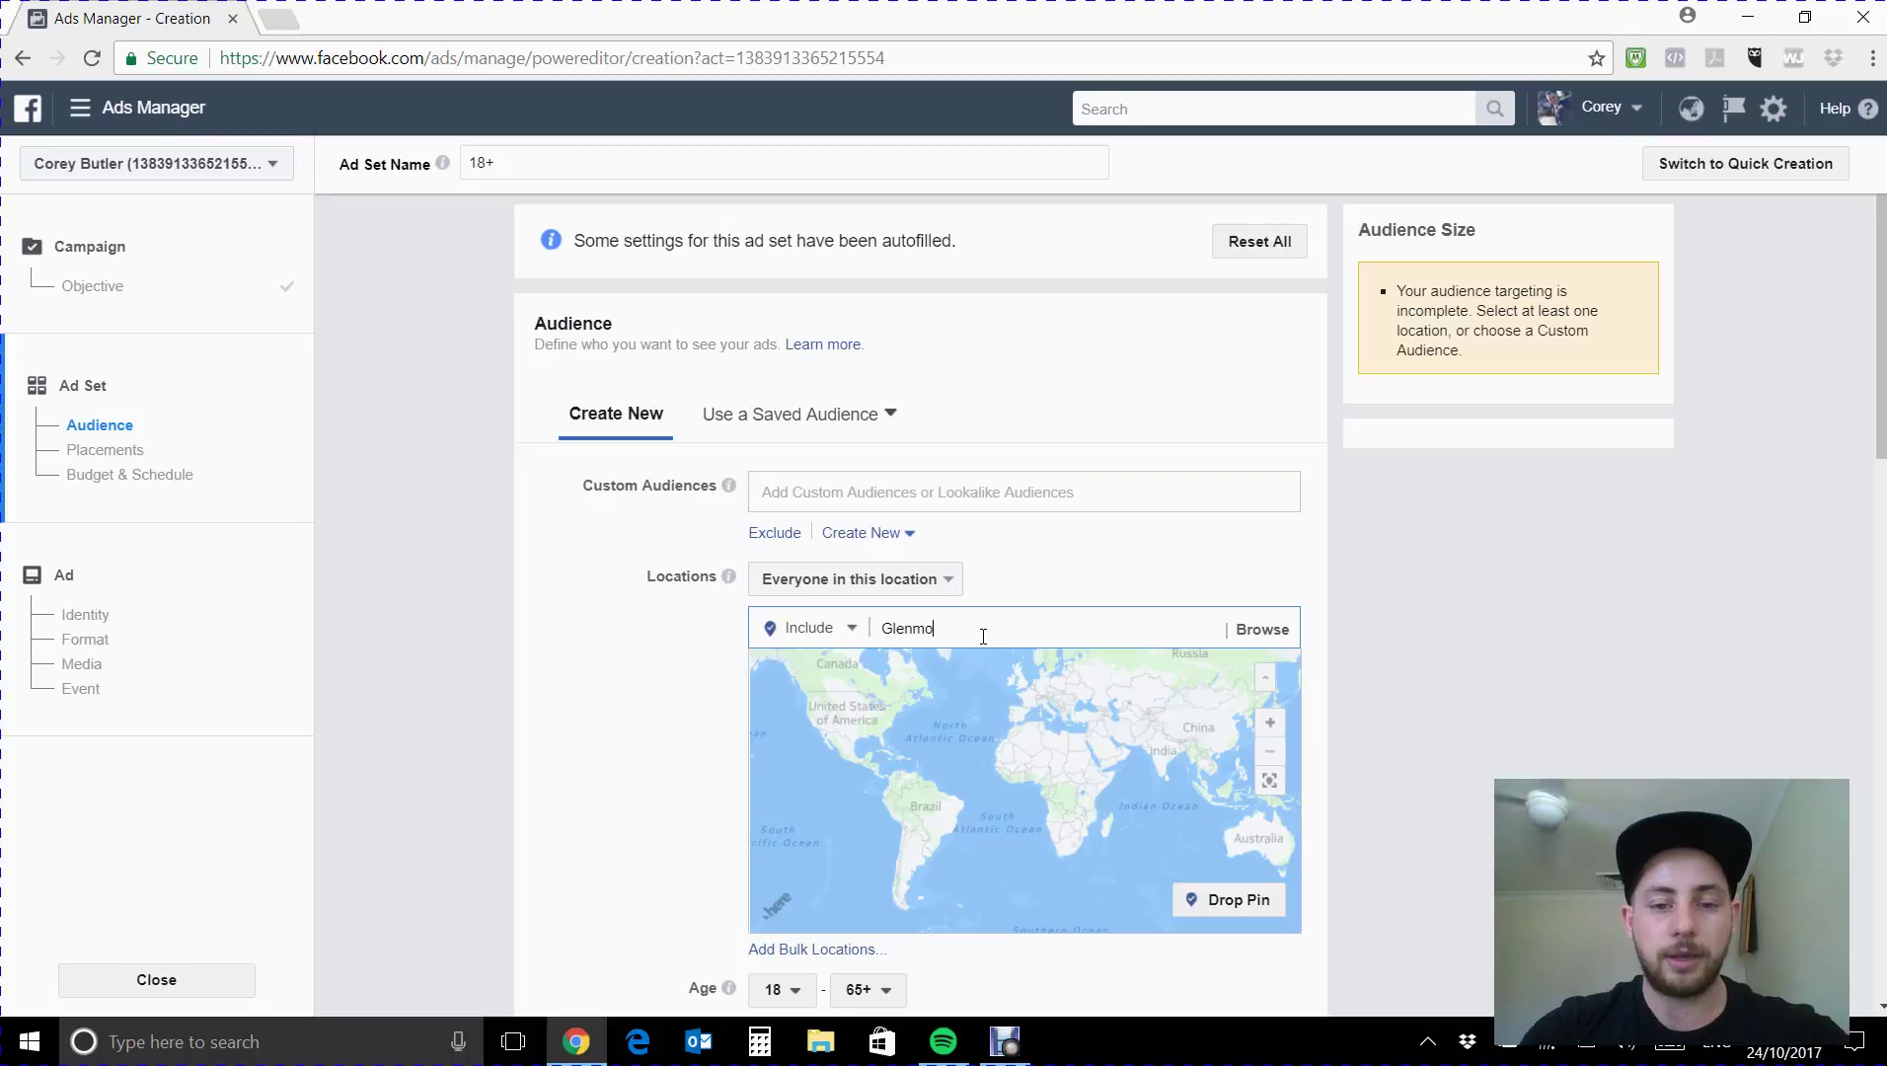
type("re Park")
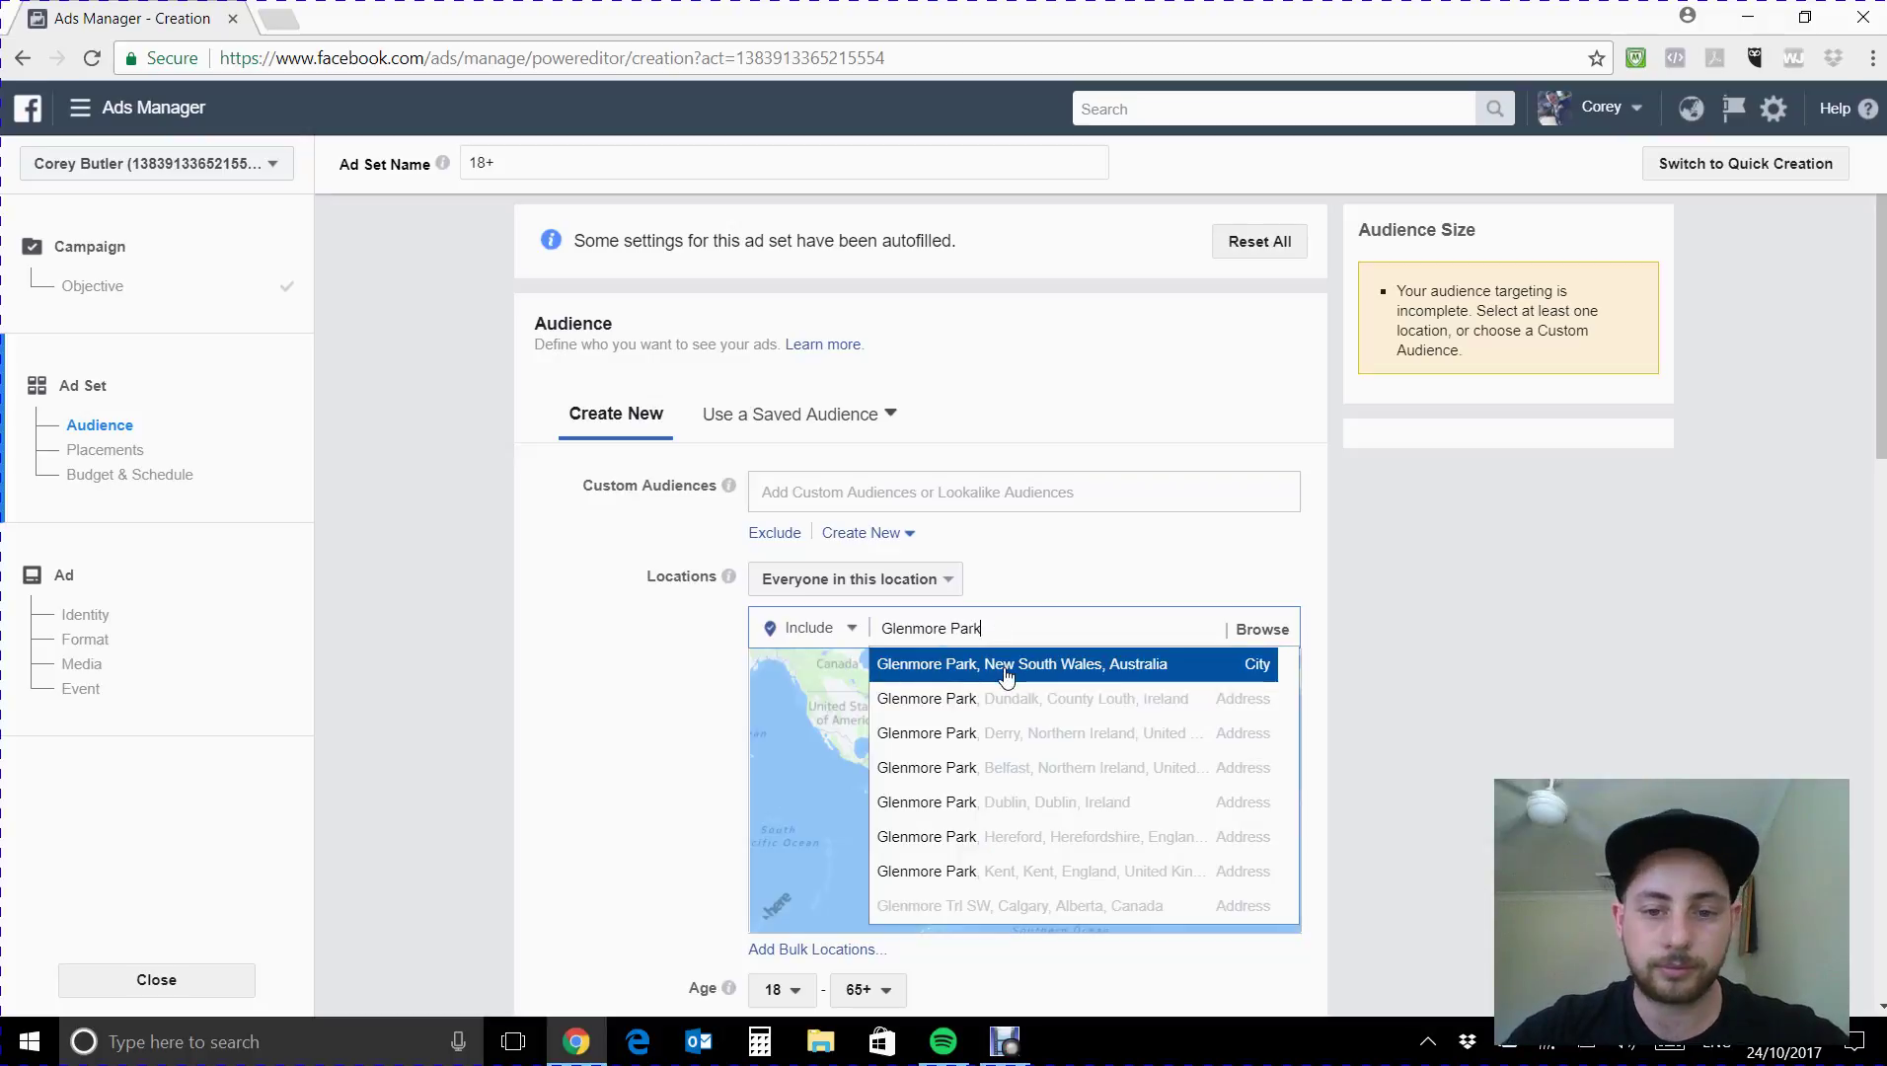
left_click(1005, 665)
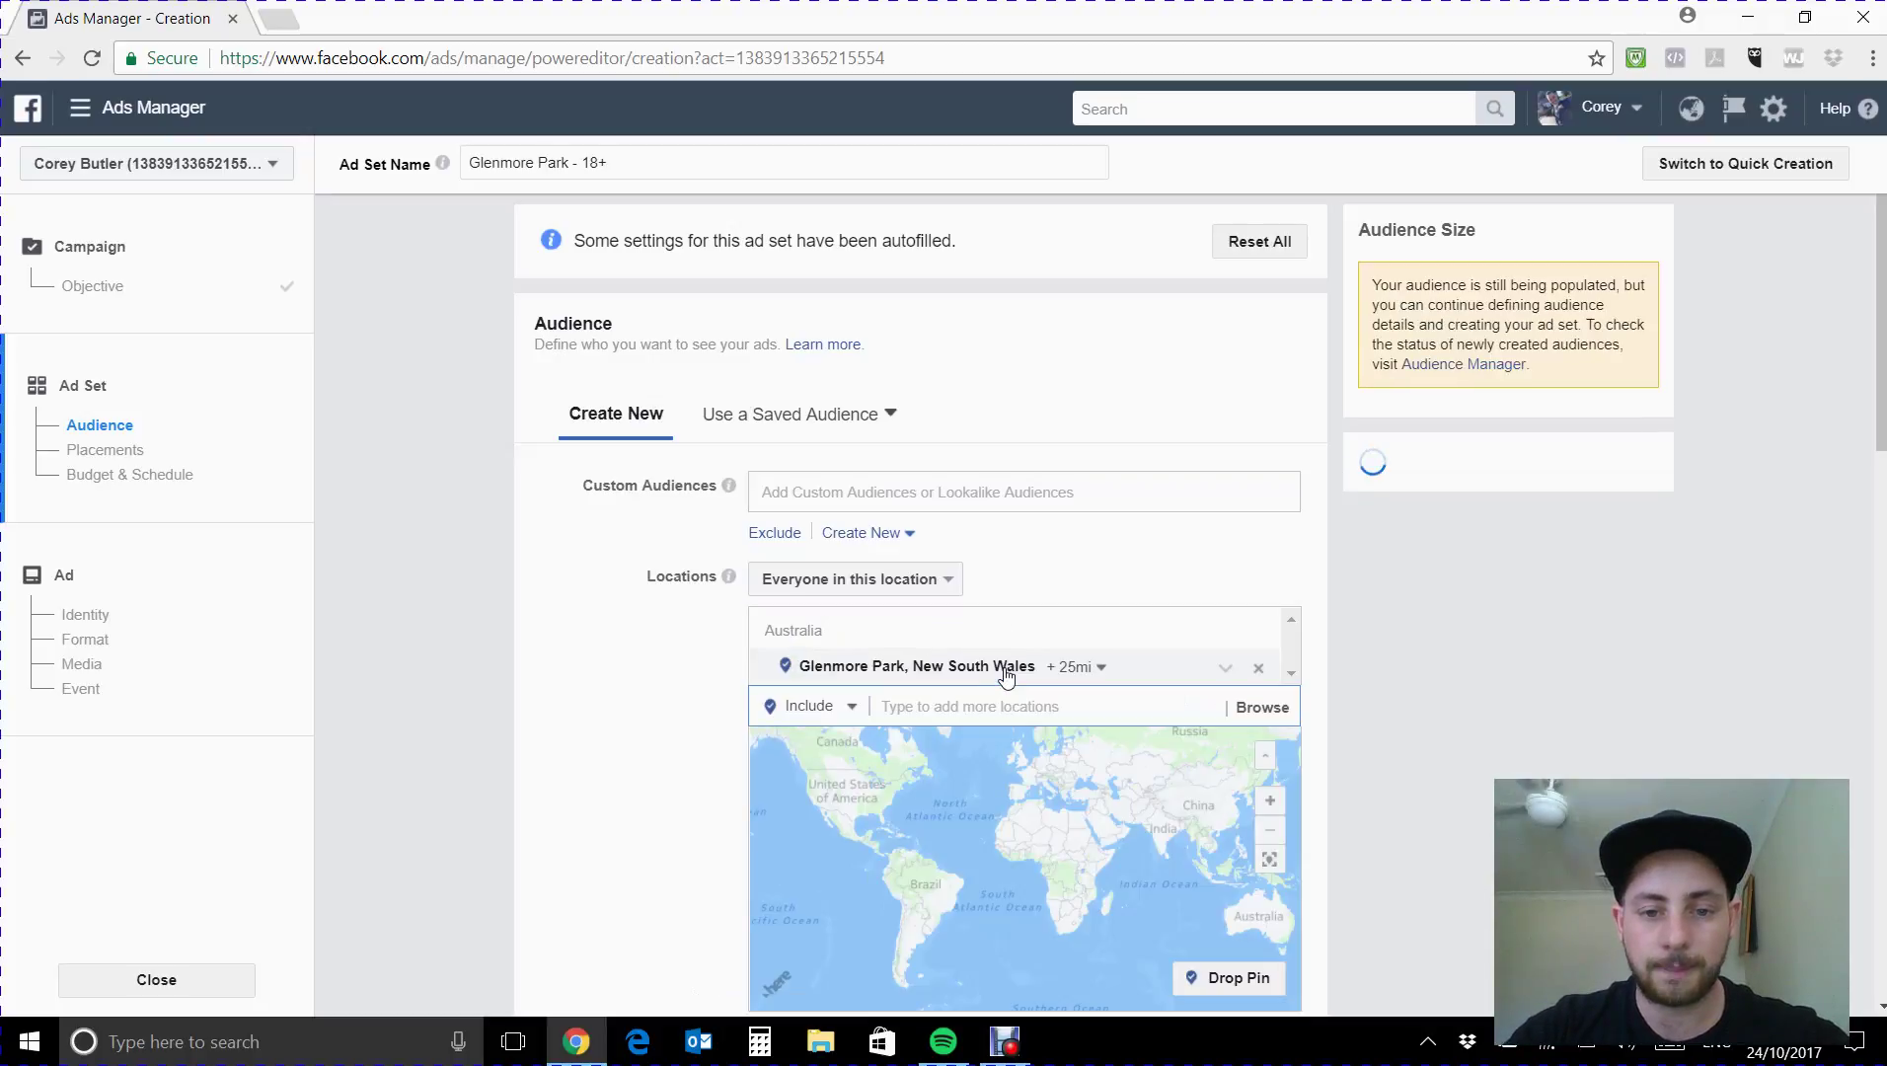
left_click(1103, 668)
left_click_drag(1088, 789, 980, 788)
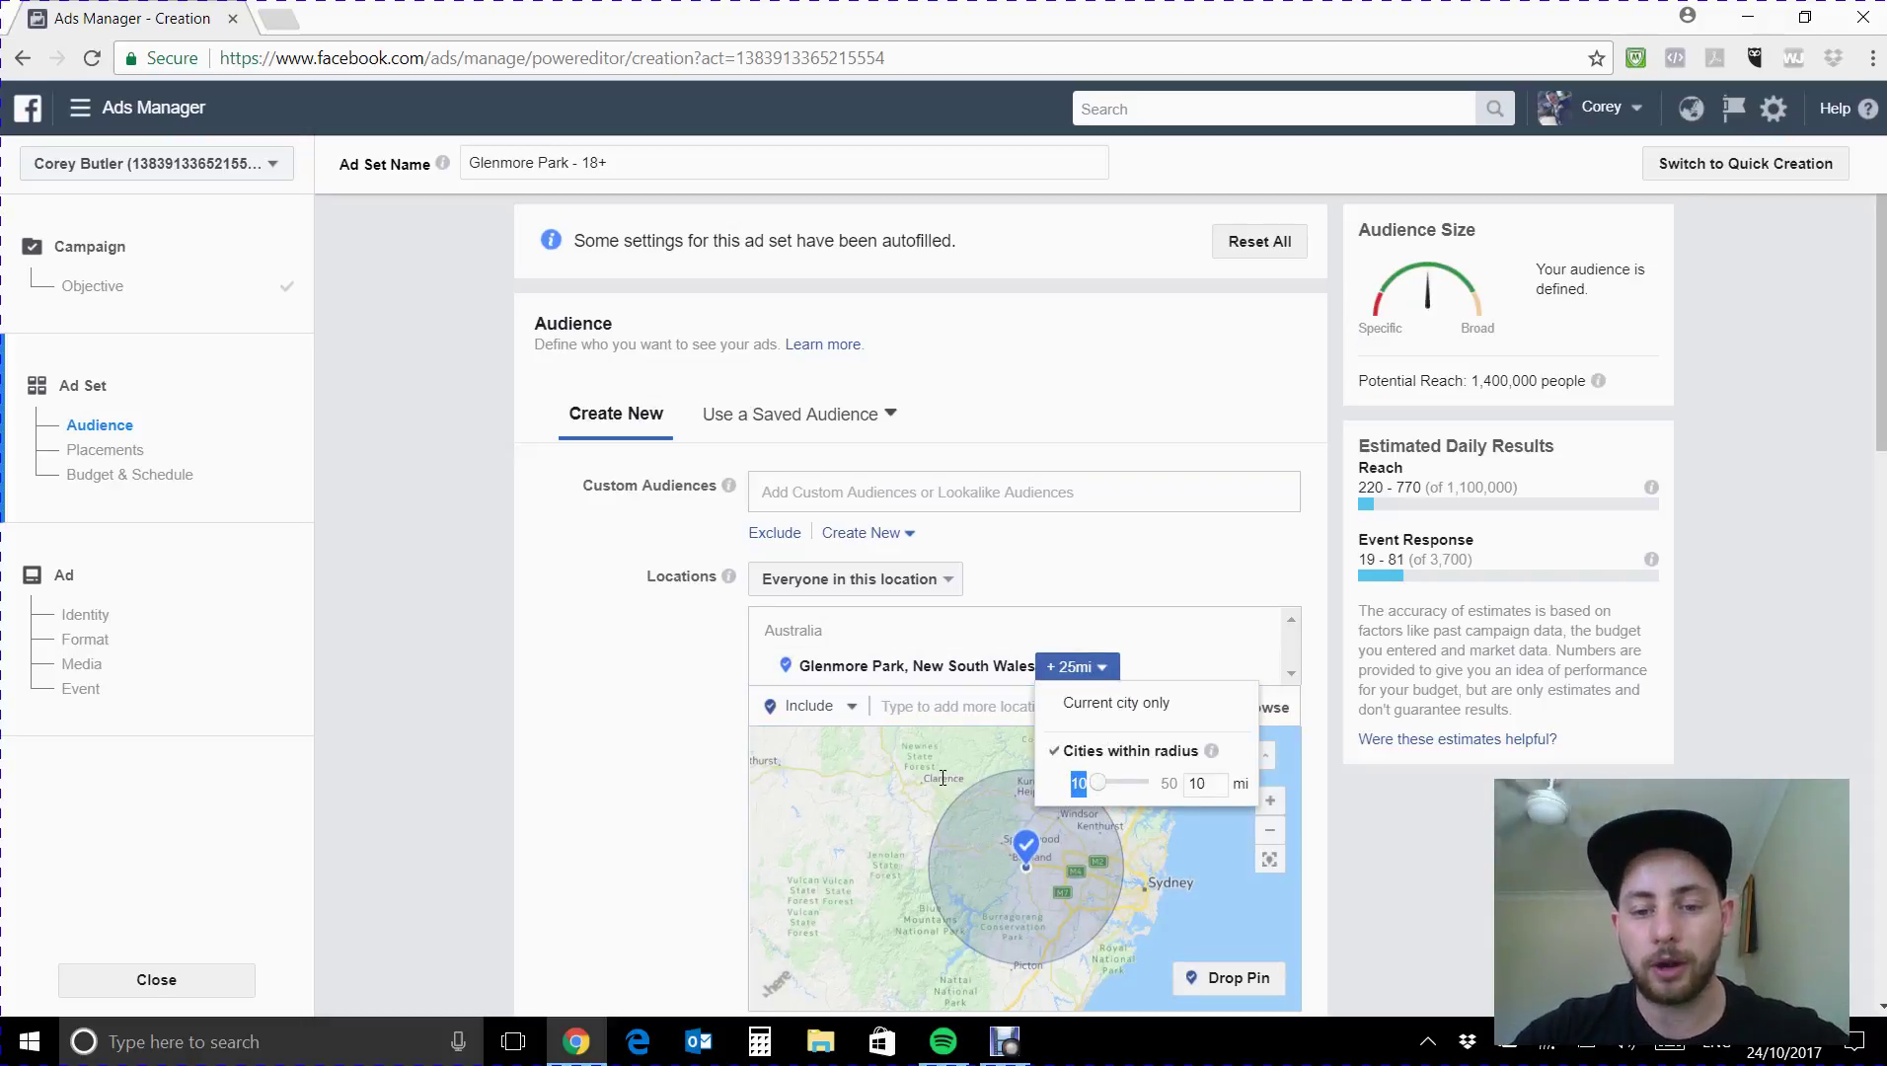
left_click(942, 777)
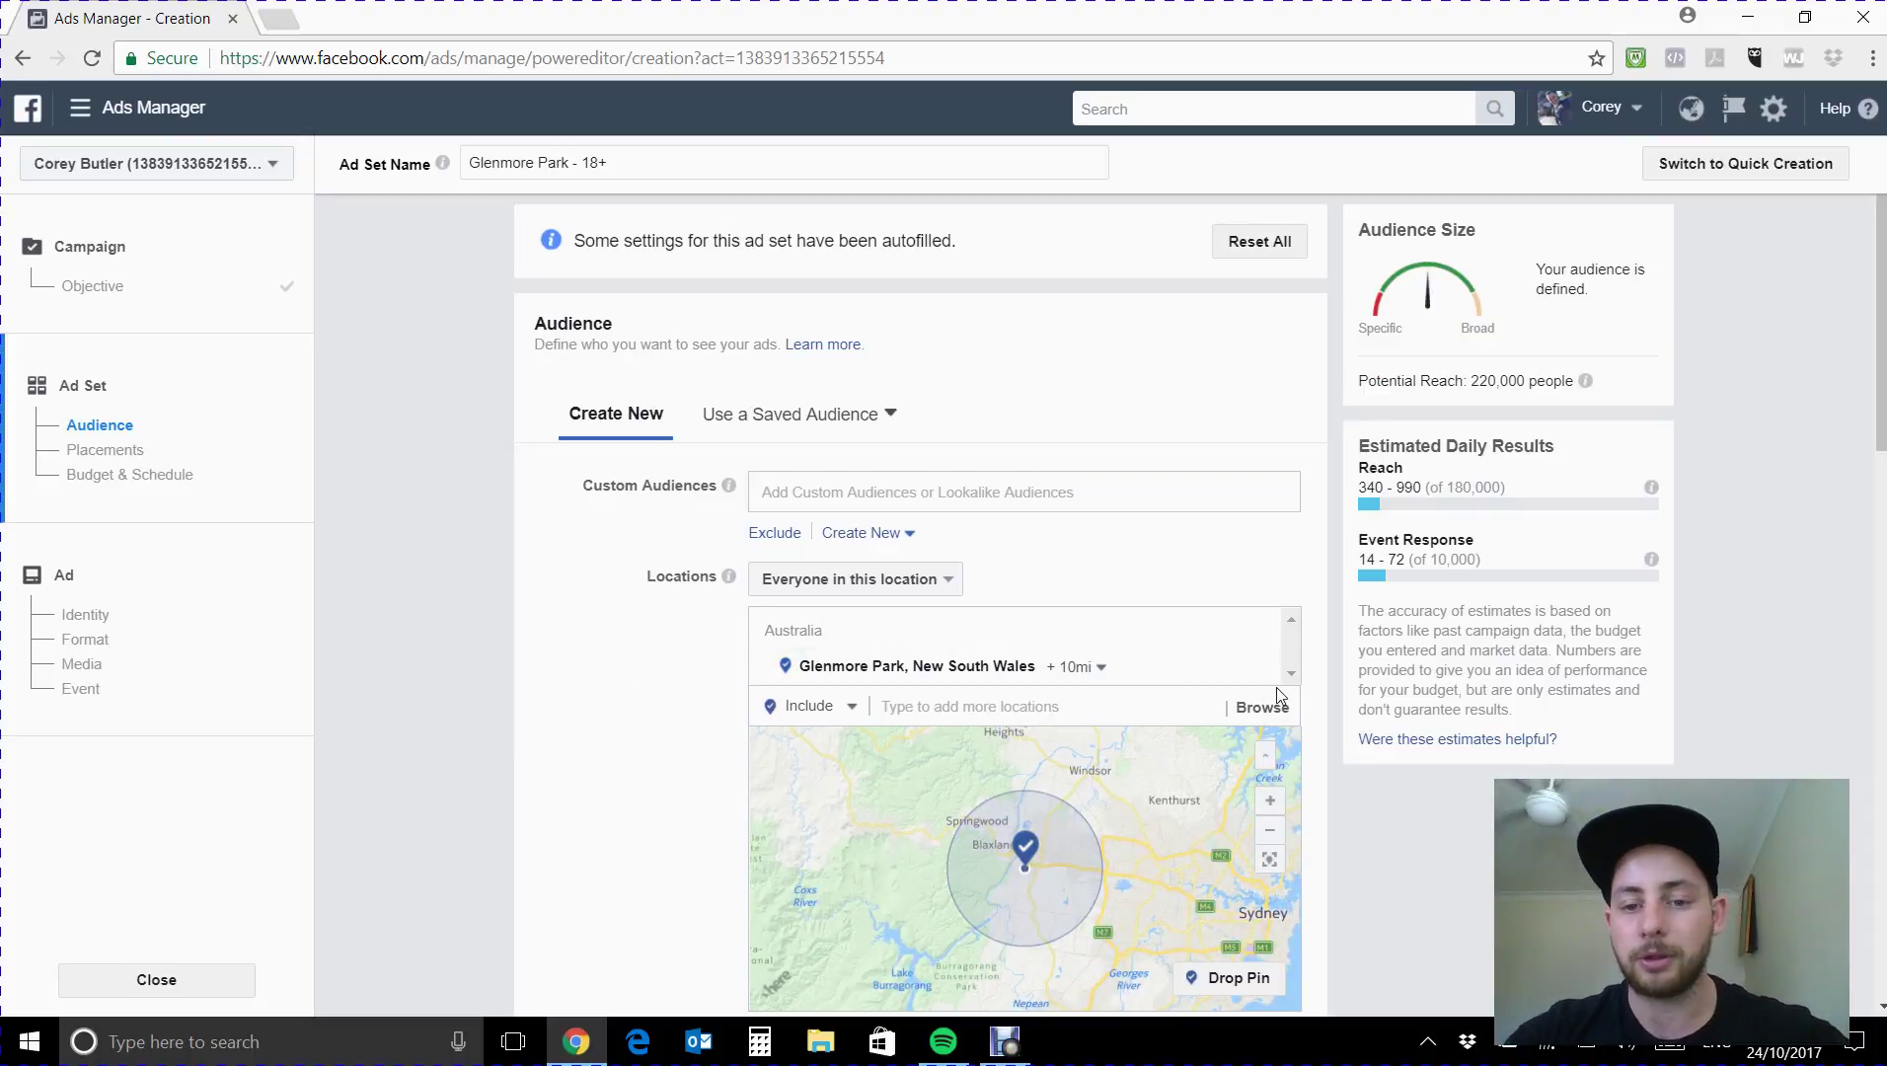
Add Penrith, New South Wales, to the ad set's targeted locations with a 10 mi radius.
scroll(388, 584, "down", 3)
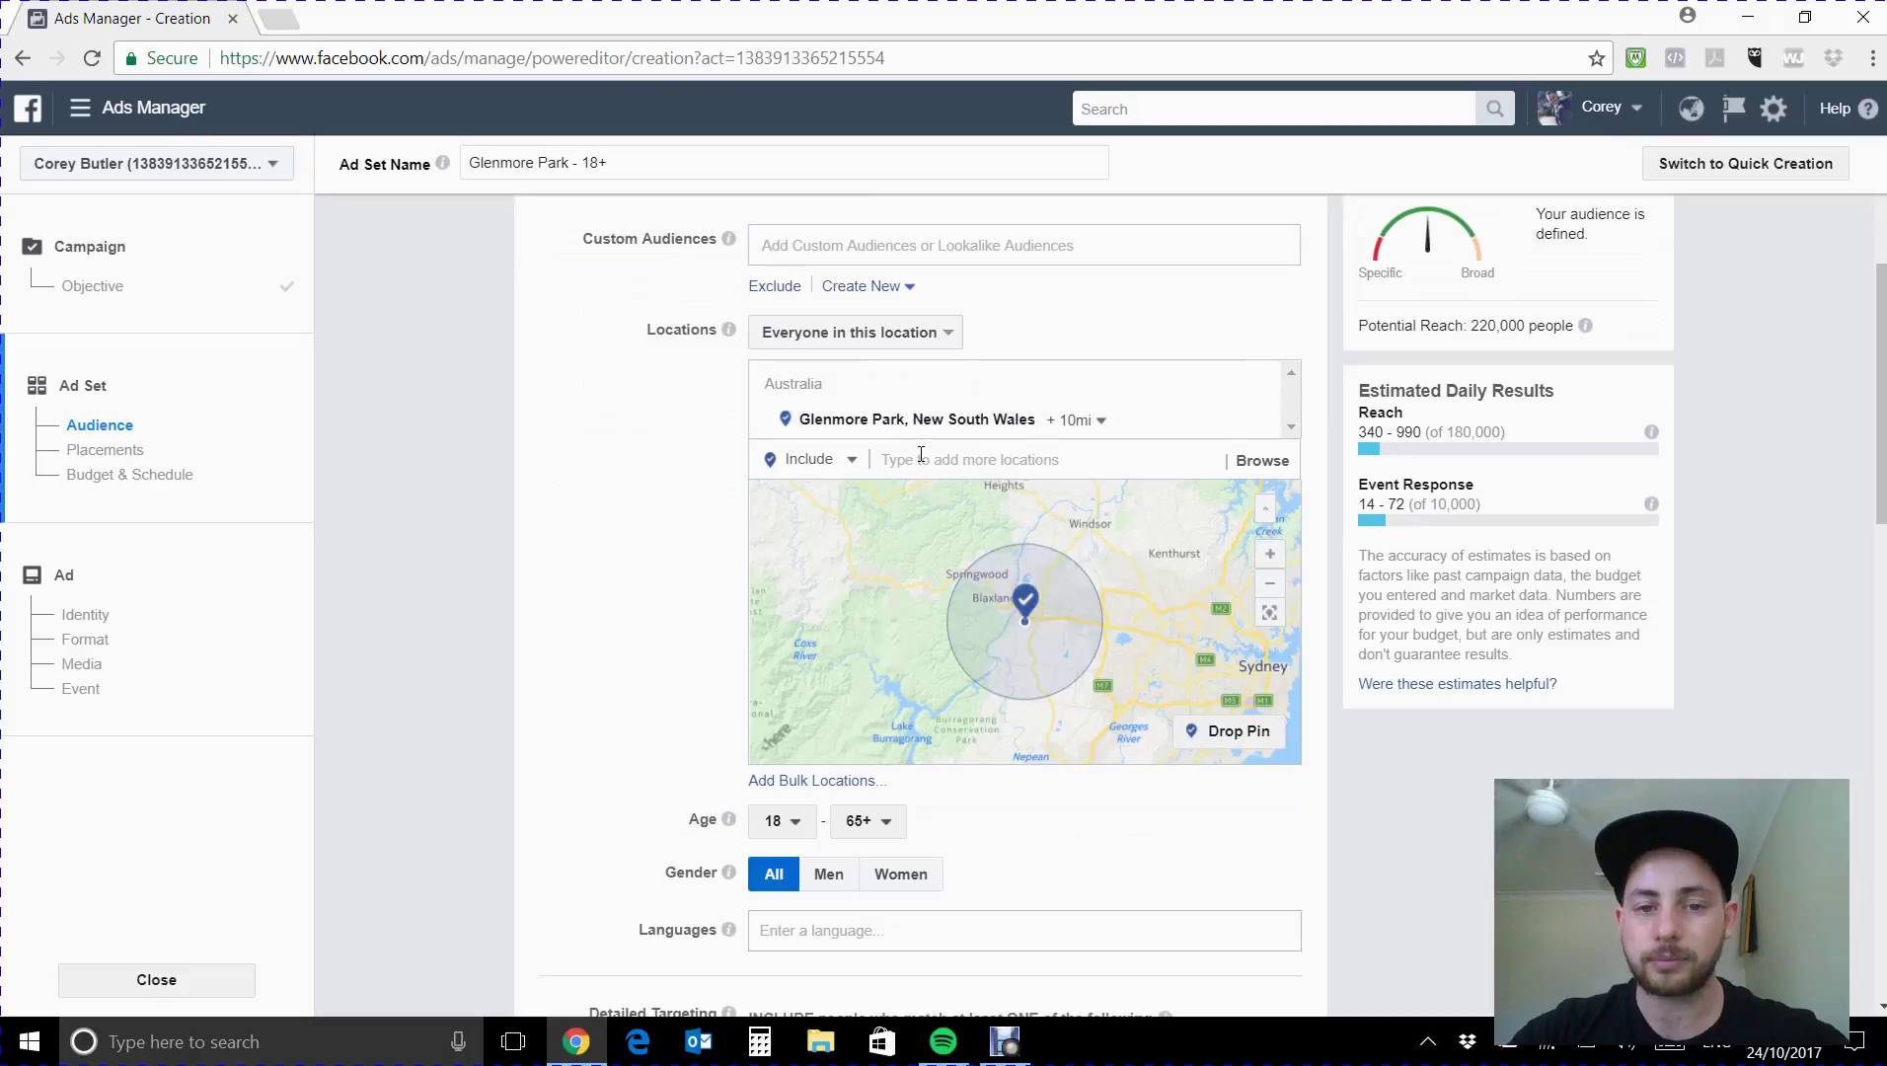
left_click(920, 458)
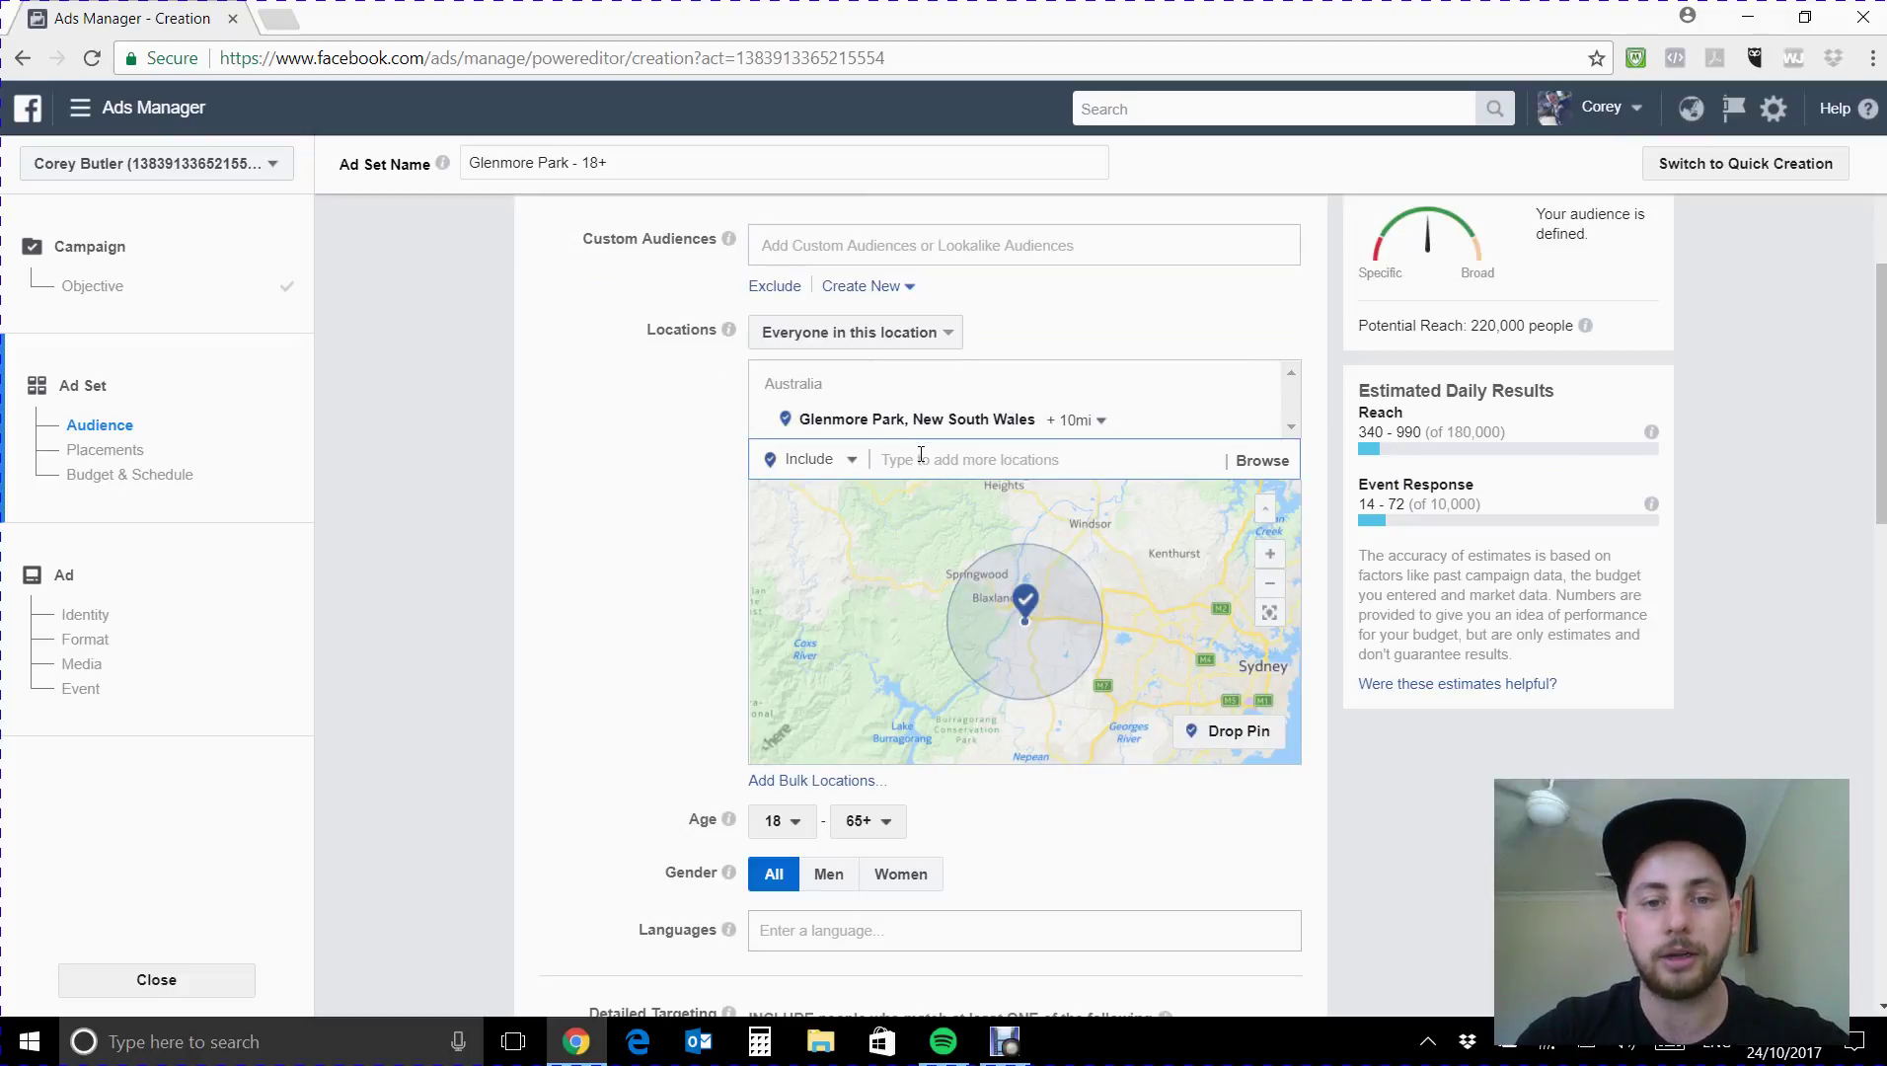
left_click(1270, 554)
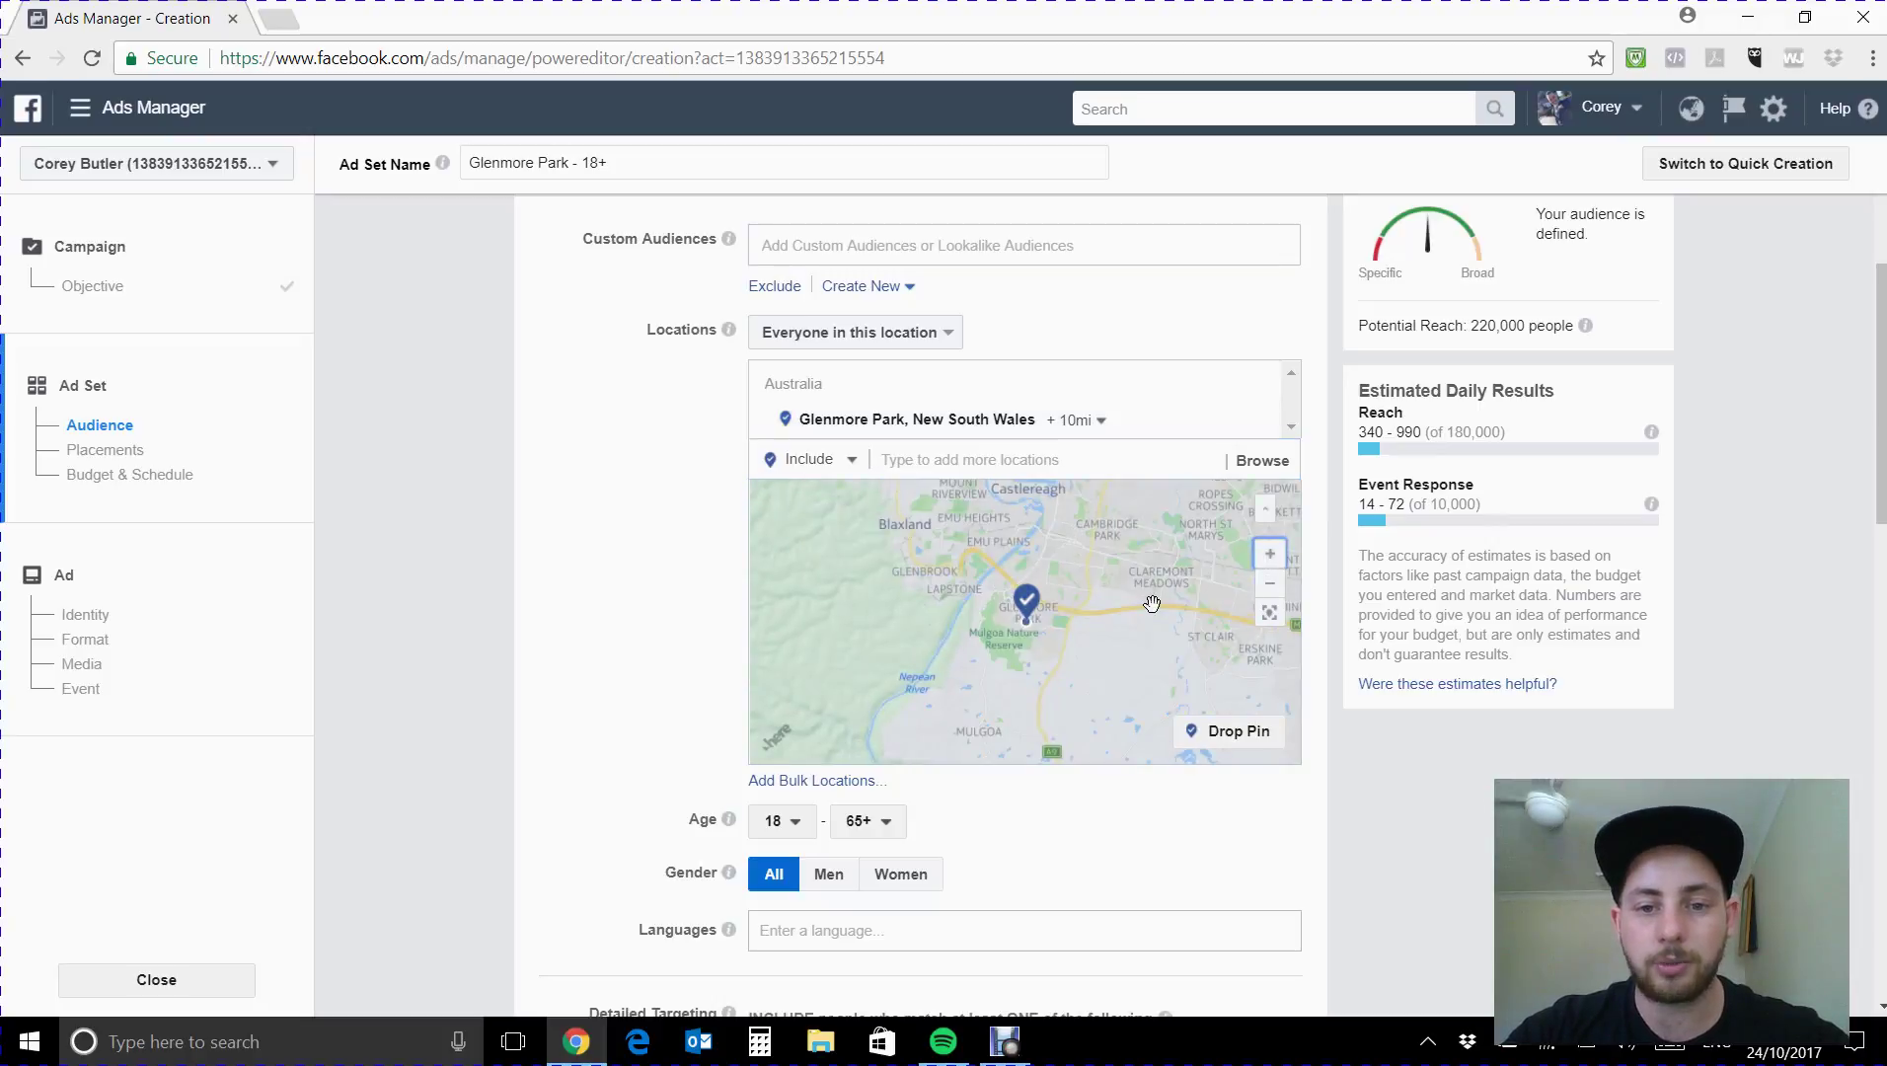
left_click(940, 454)
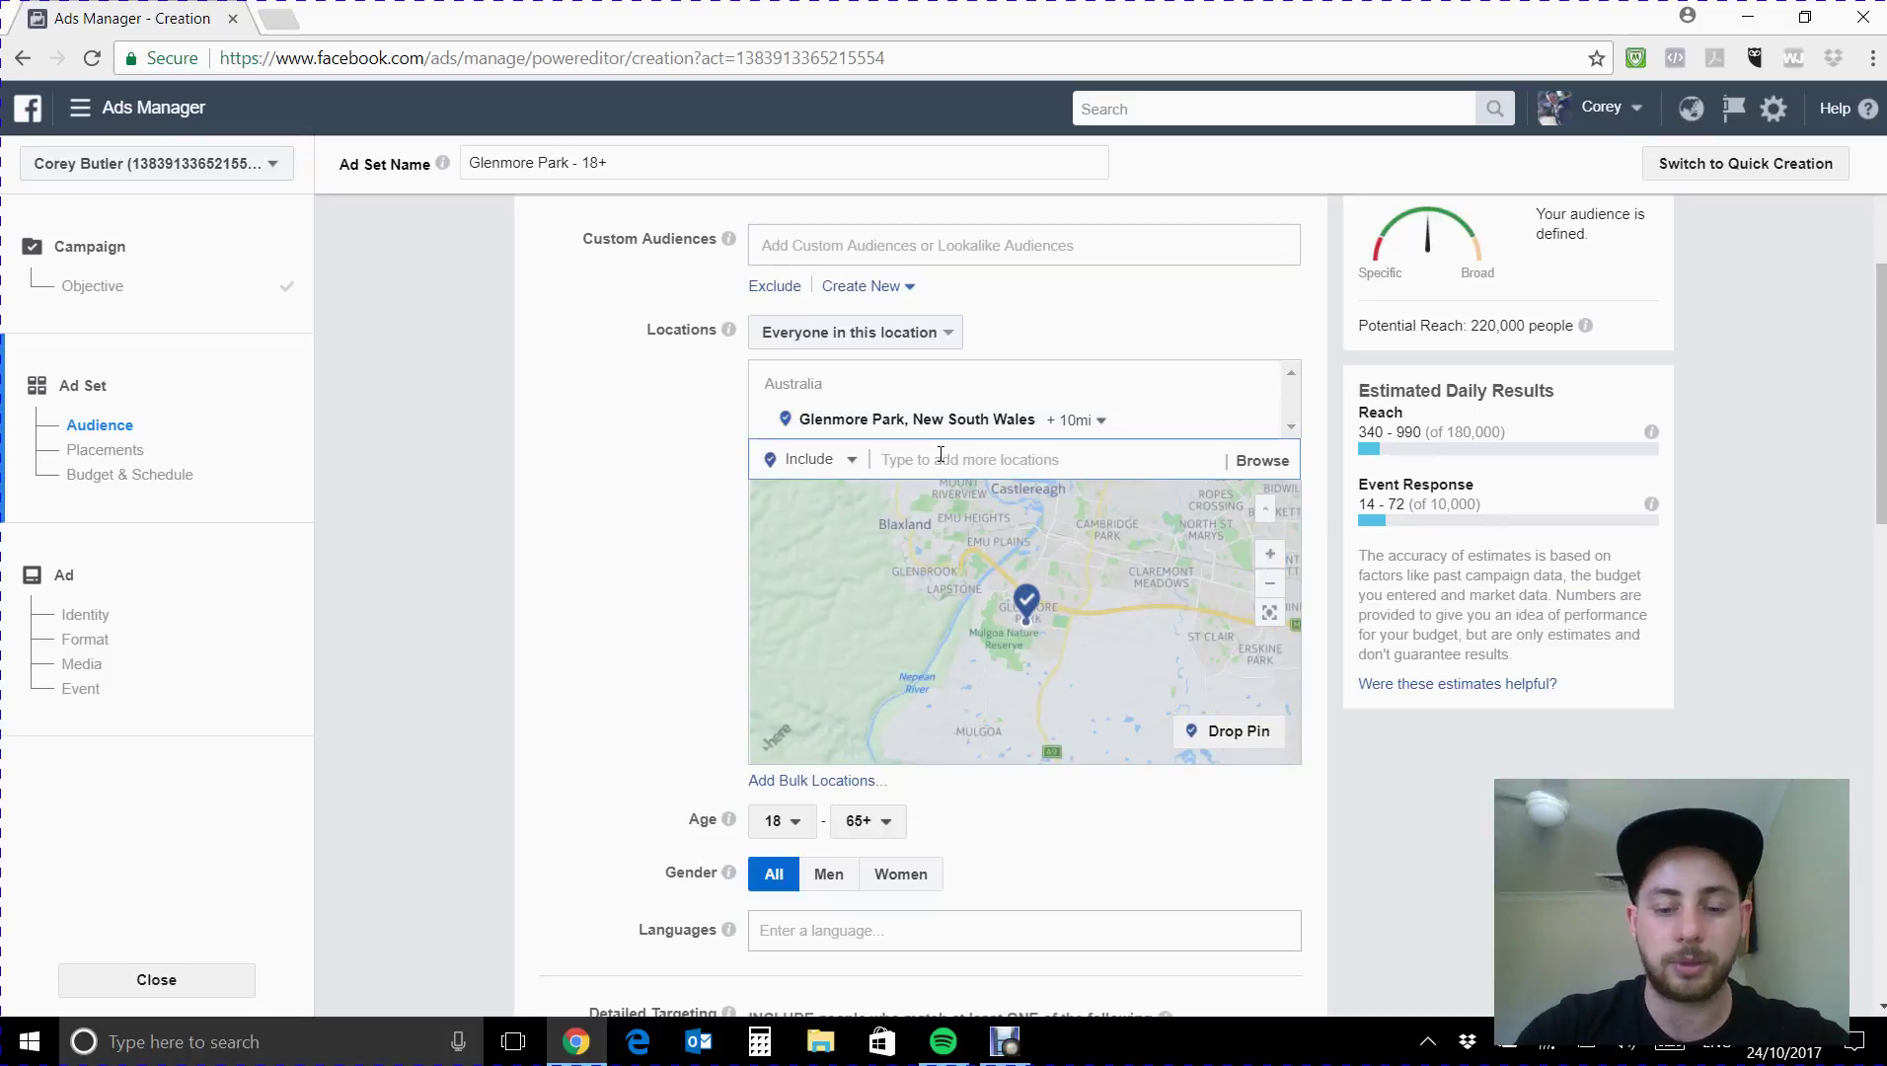
type("Penrith")
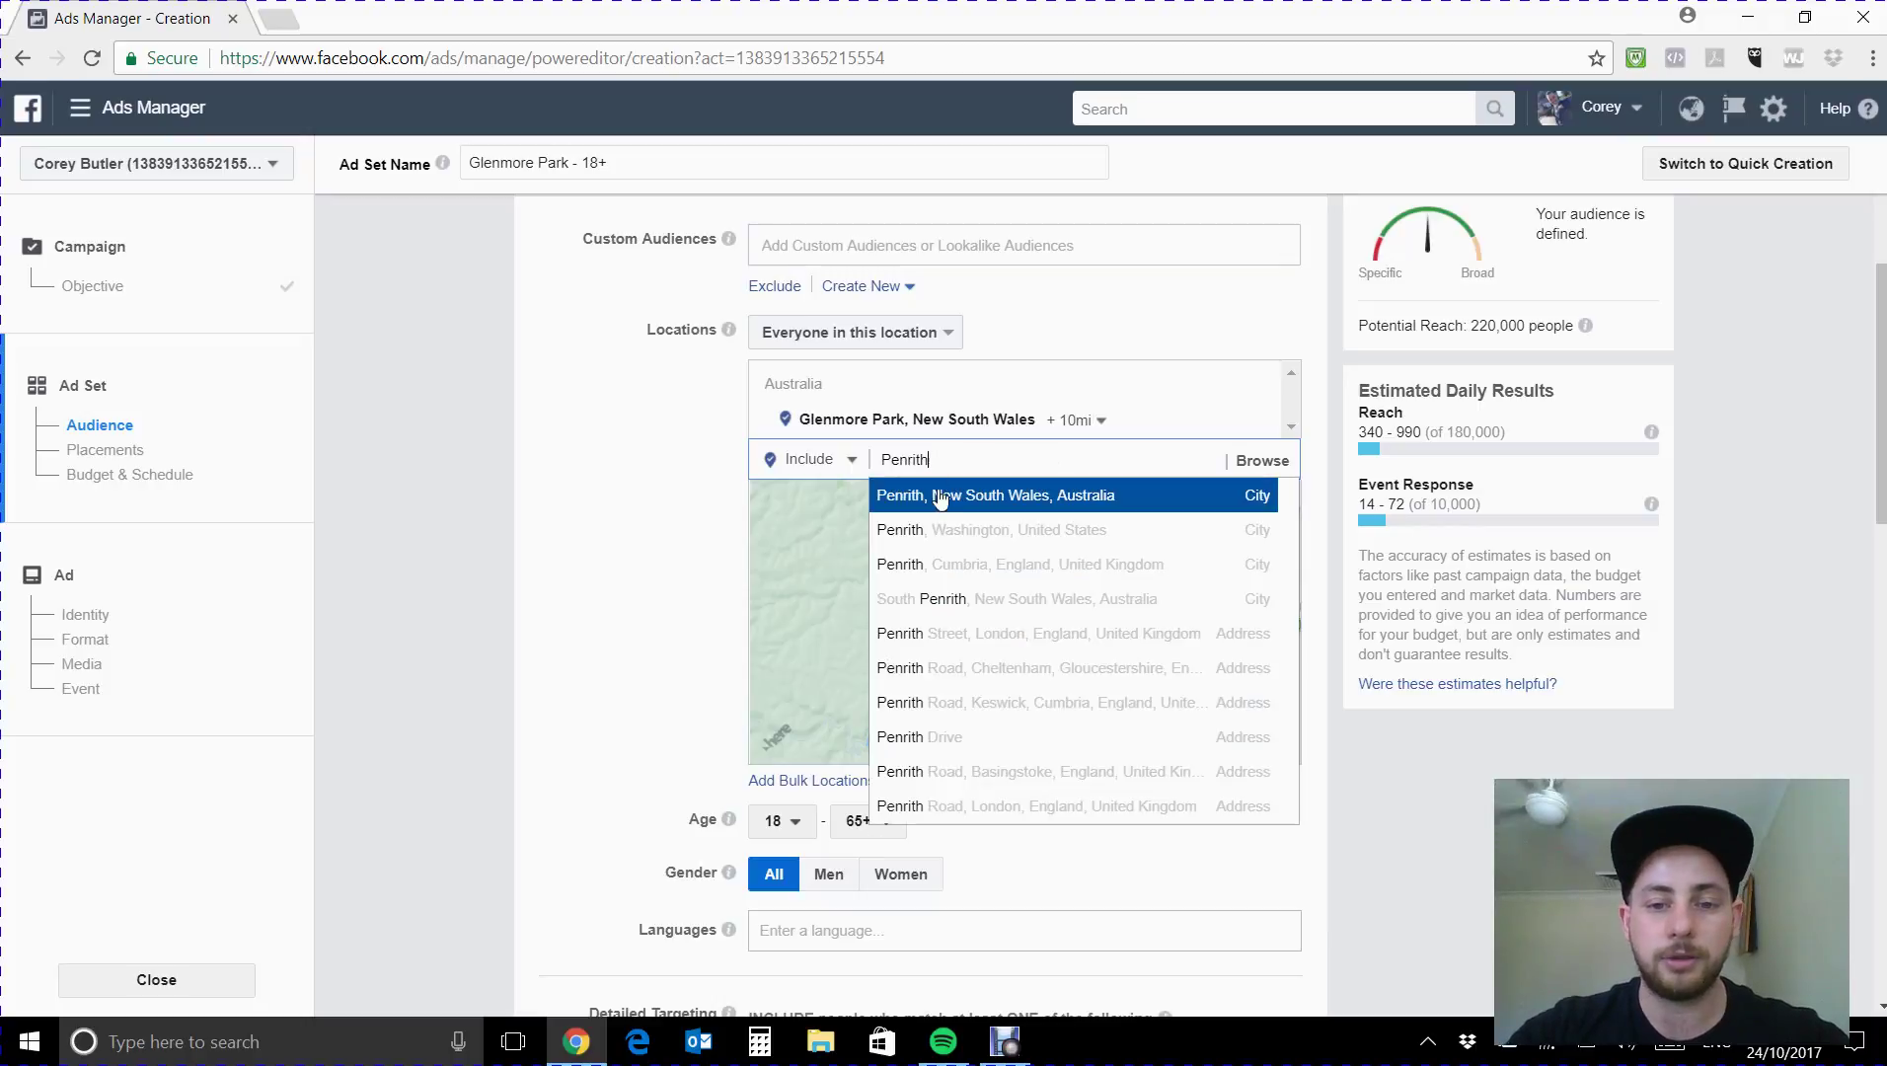
left_click(1067, 495)
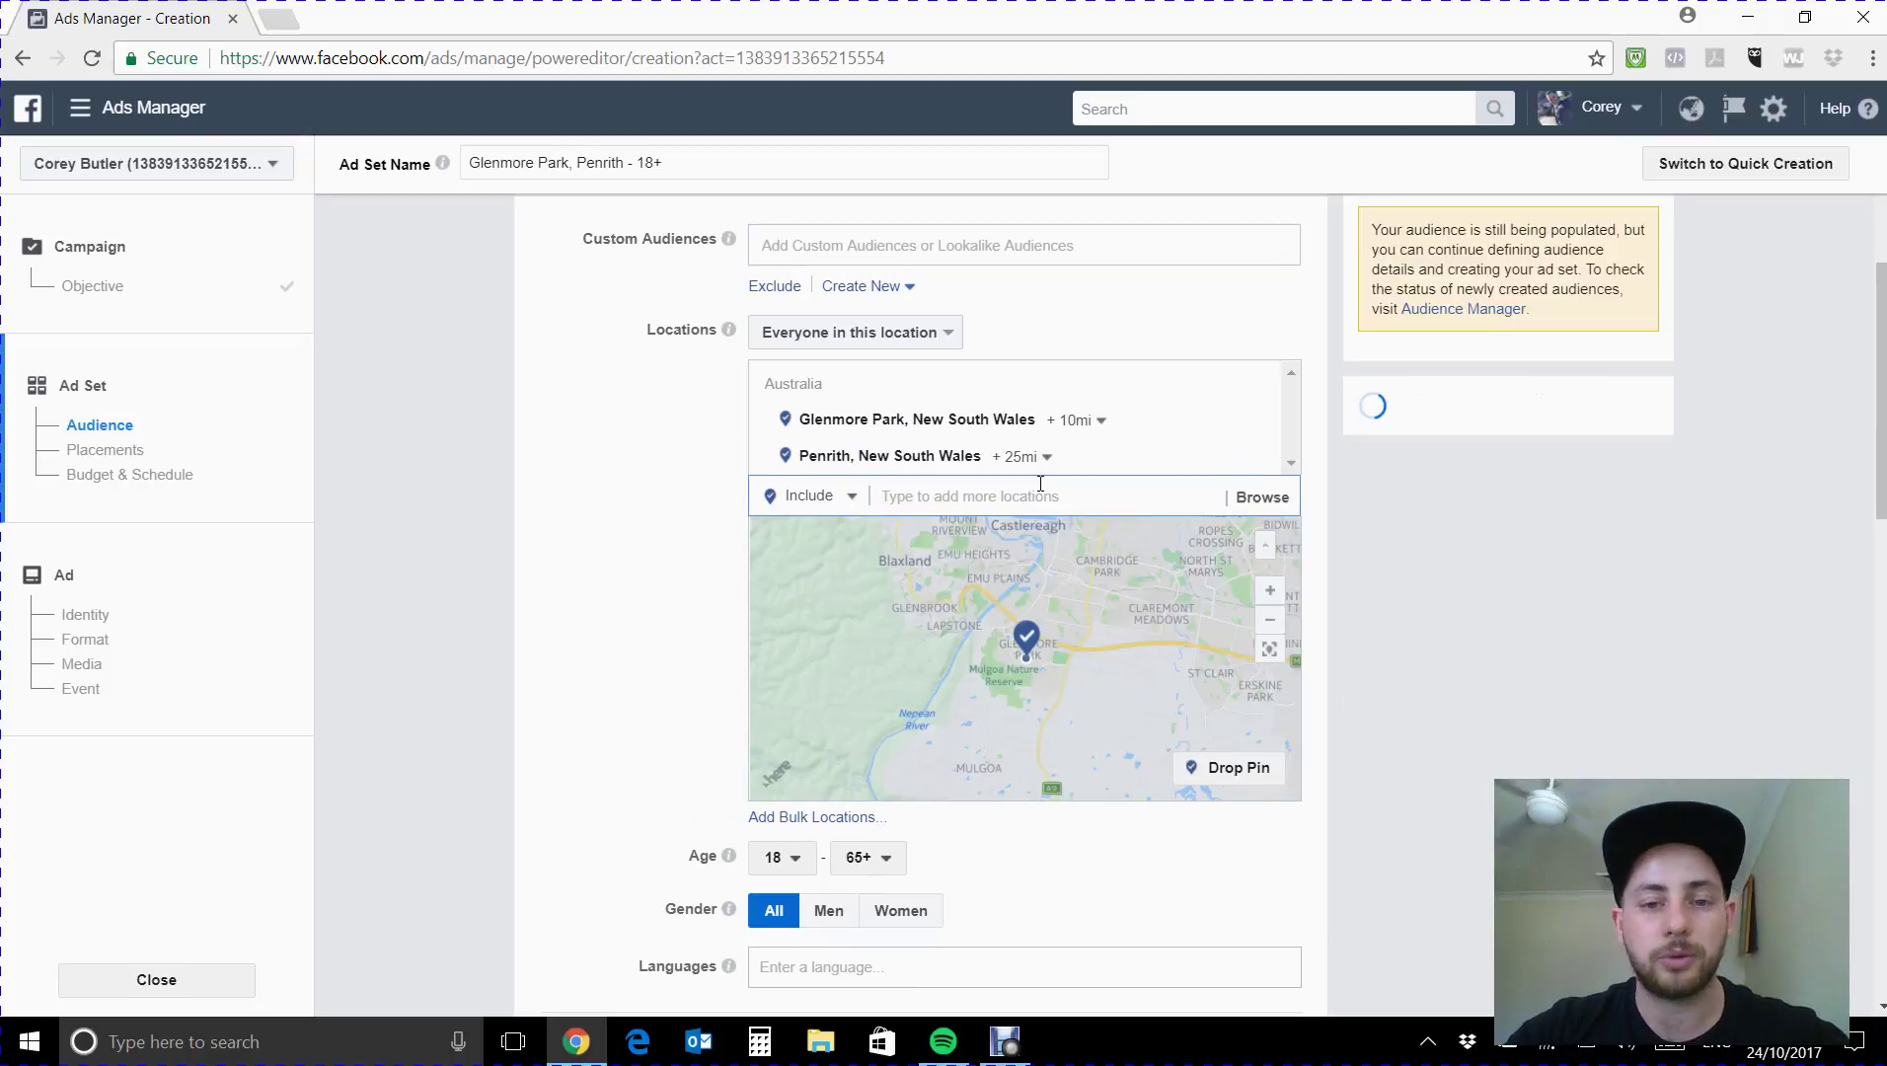
left_click(1021, 456)
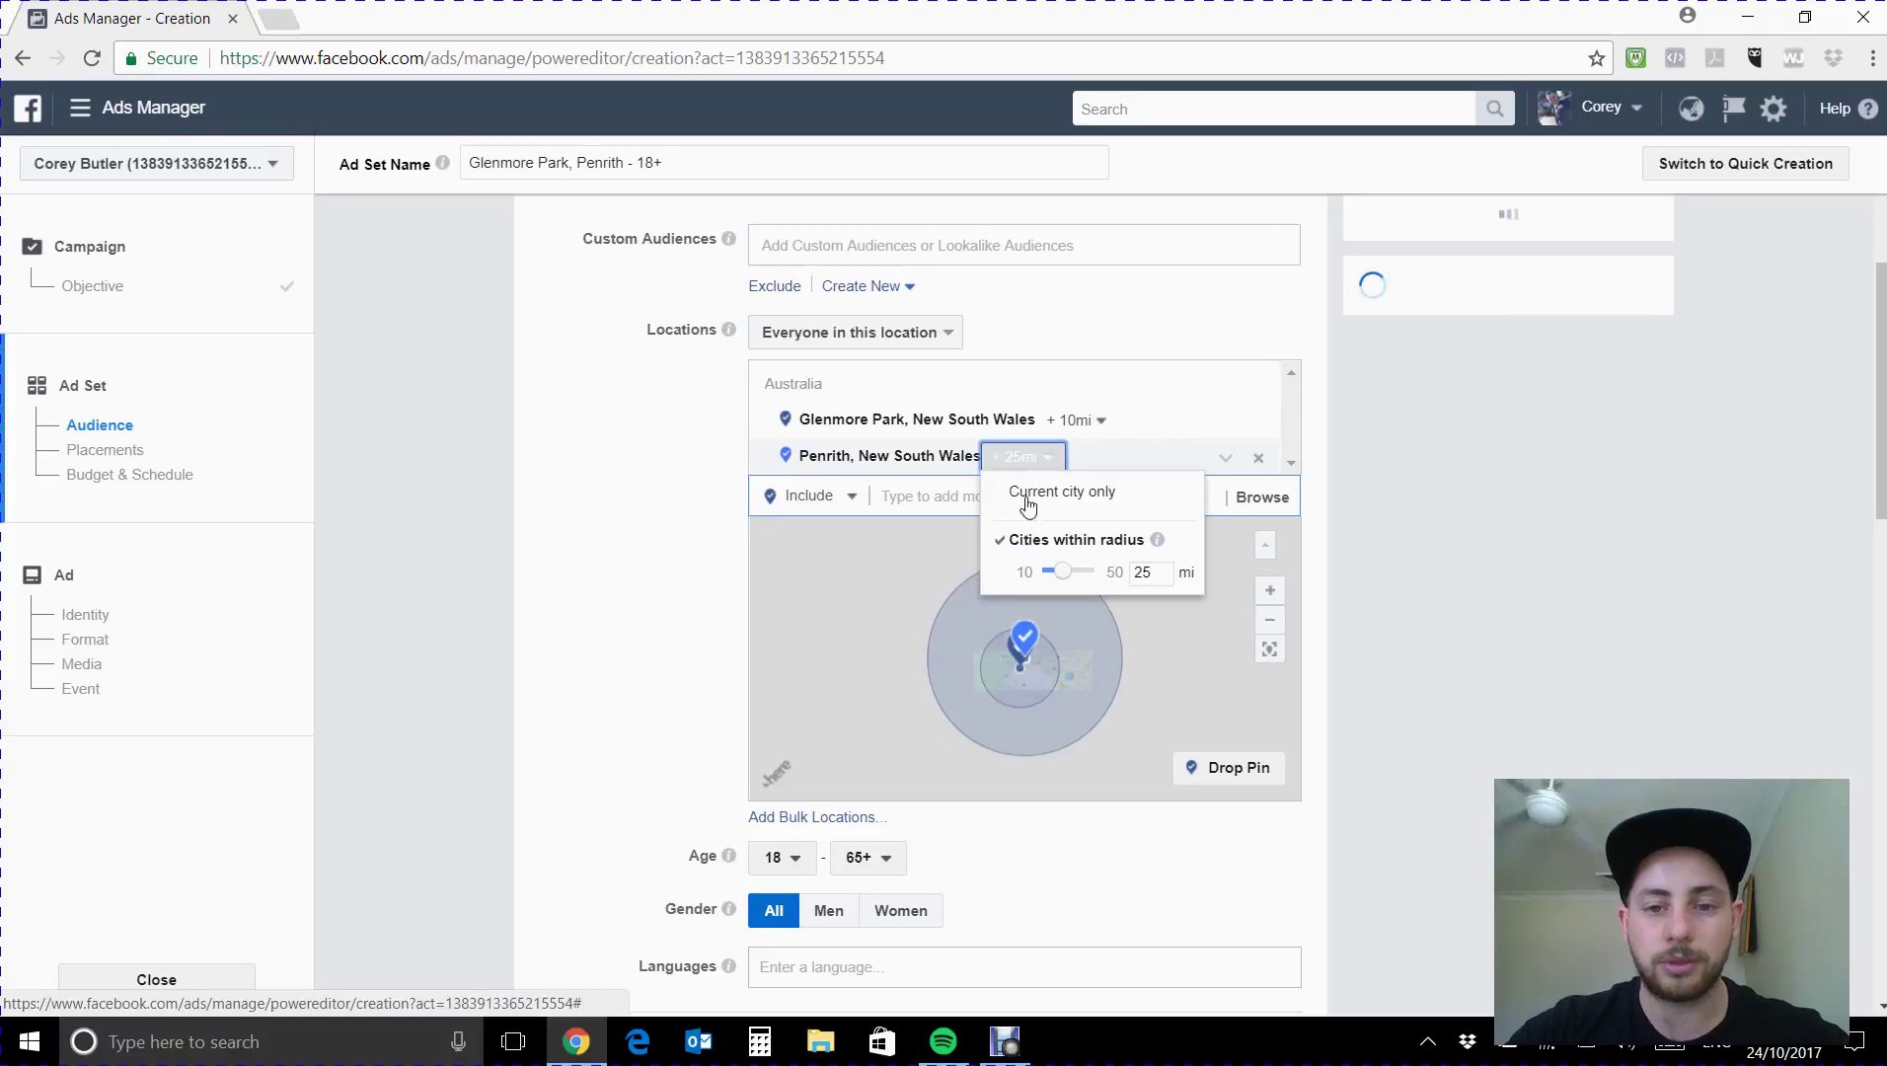
left_click_drag(1064, 575, 1038, 574)
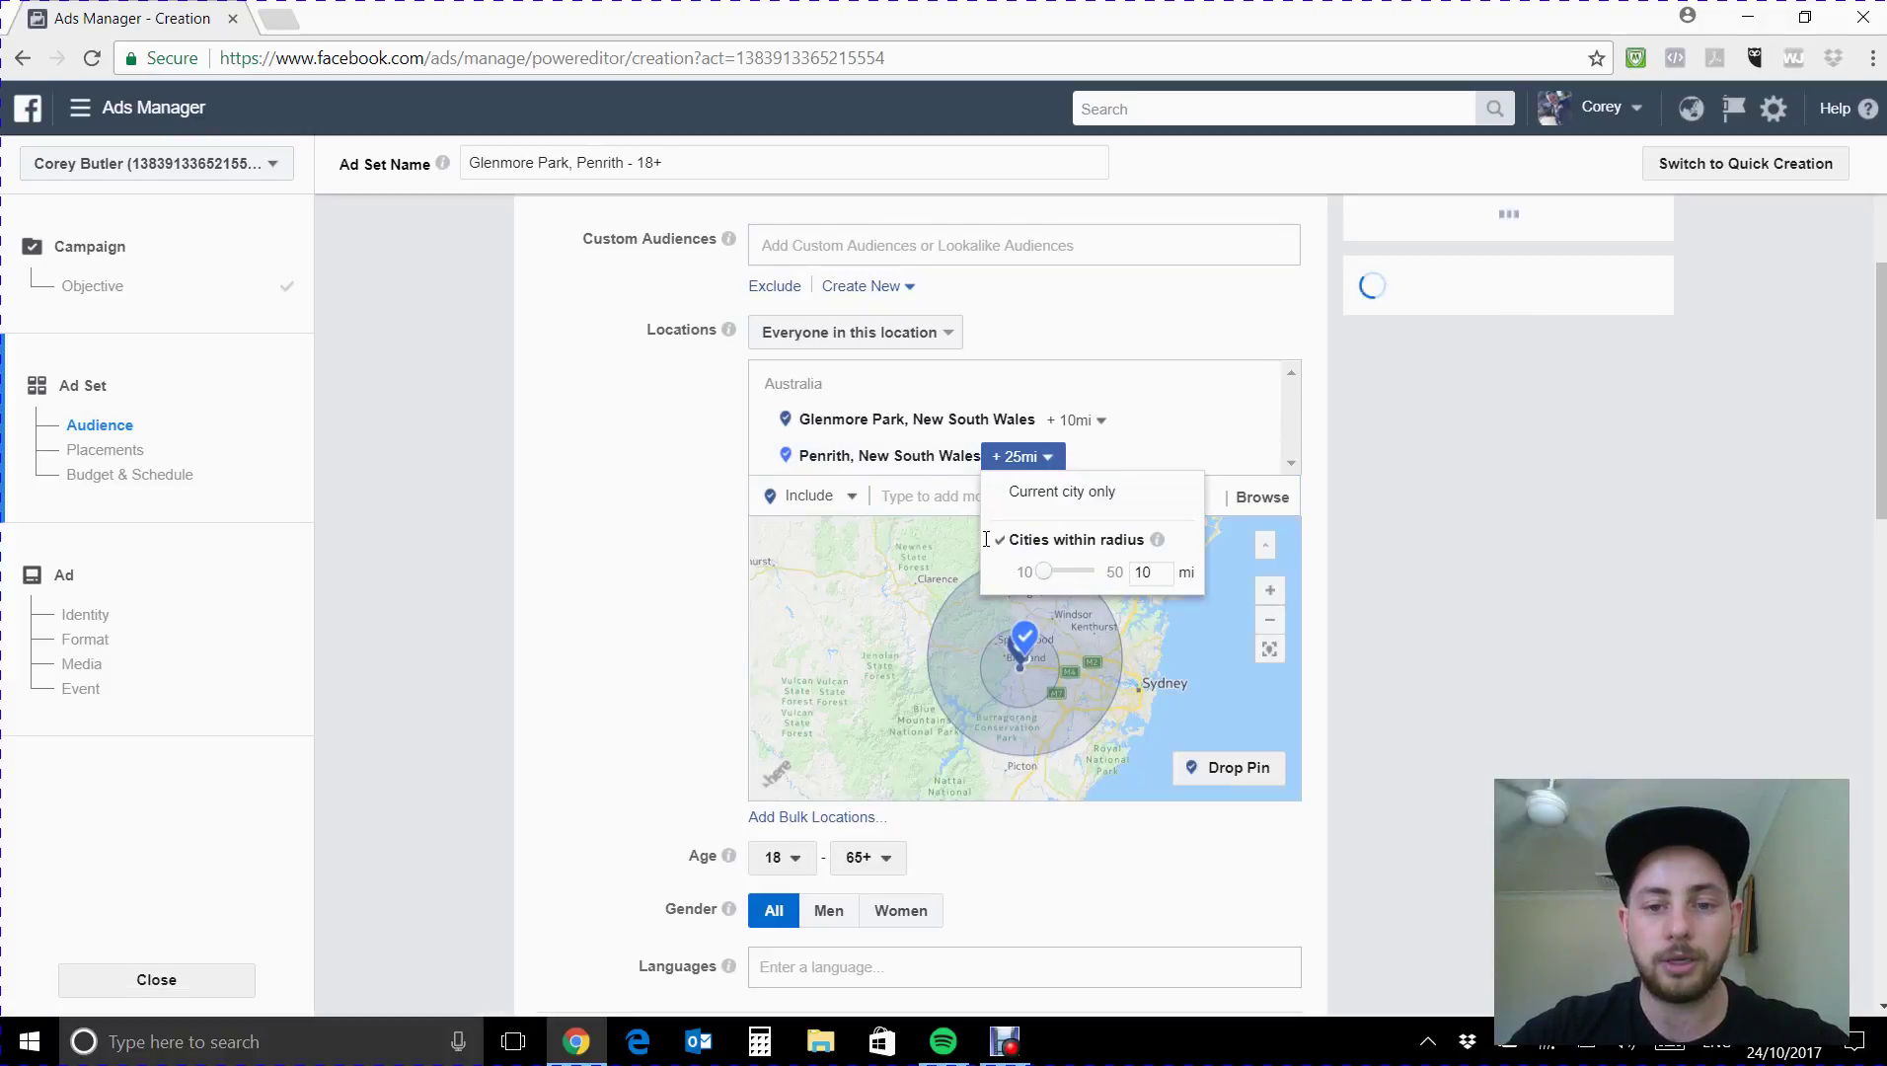
Include Emu Plains, New South Wales, in the audience locations and reduce its radius to 10 mi.
left_click(932, 496)
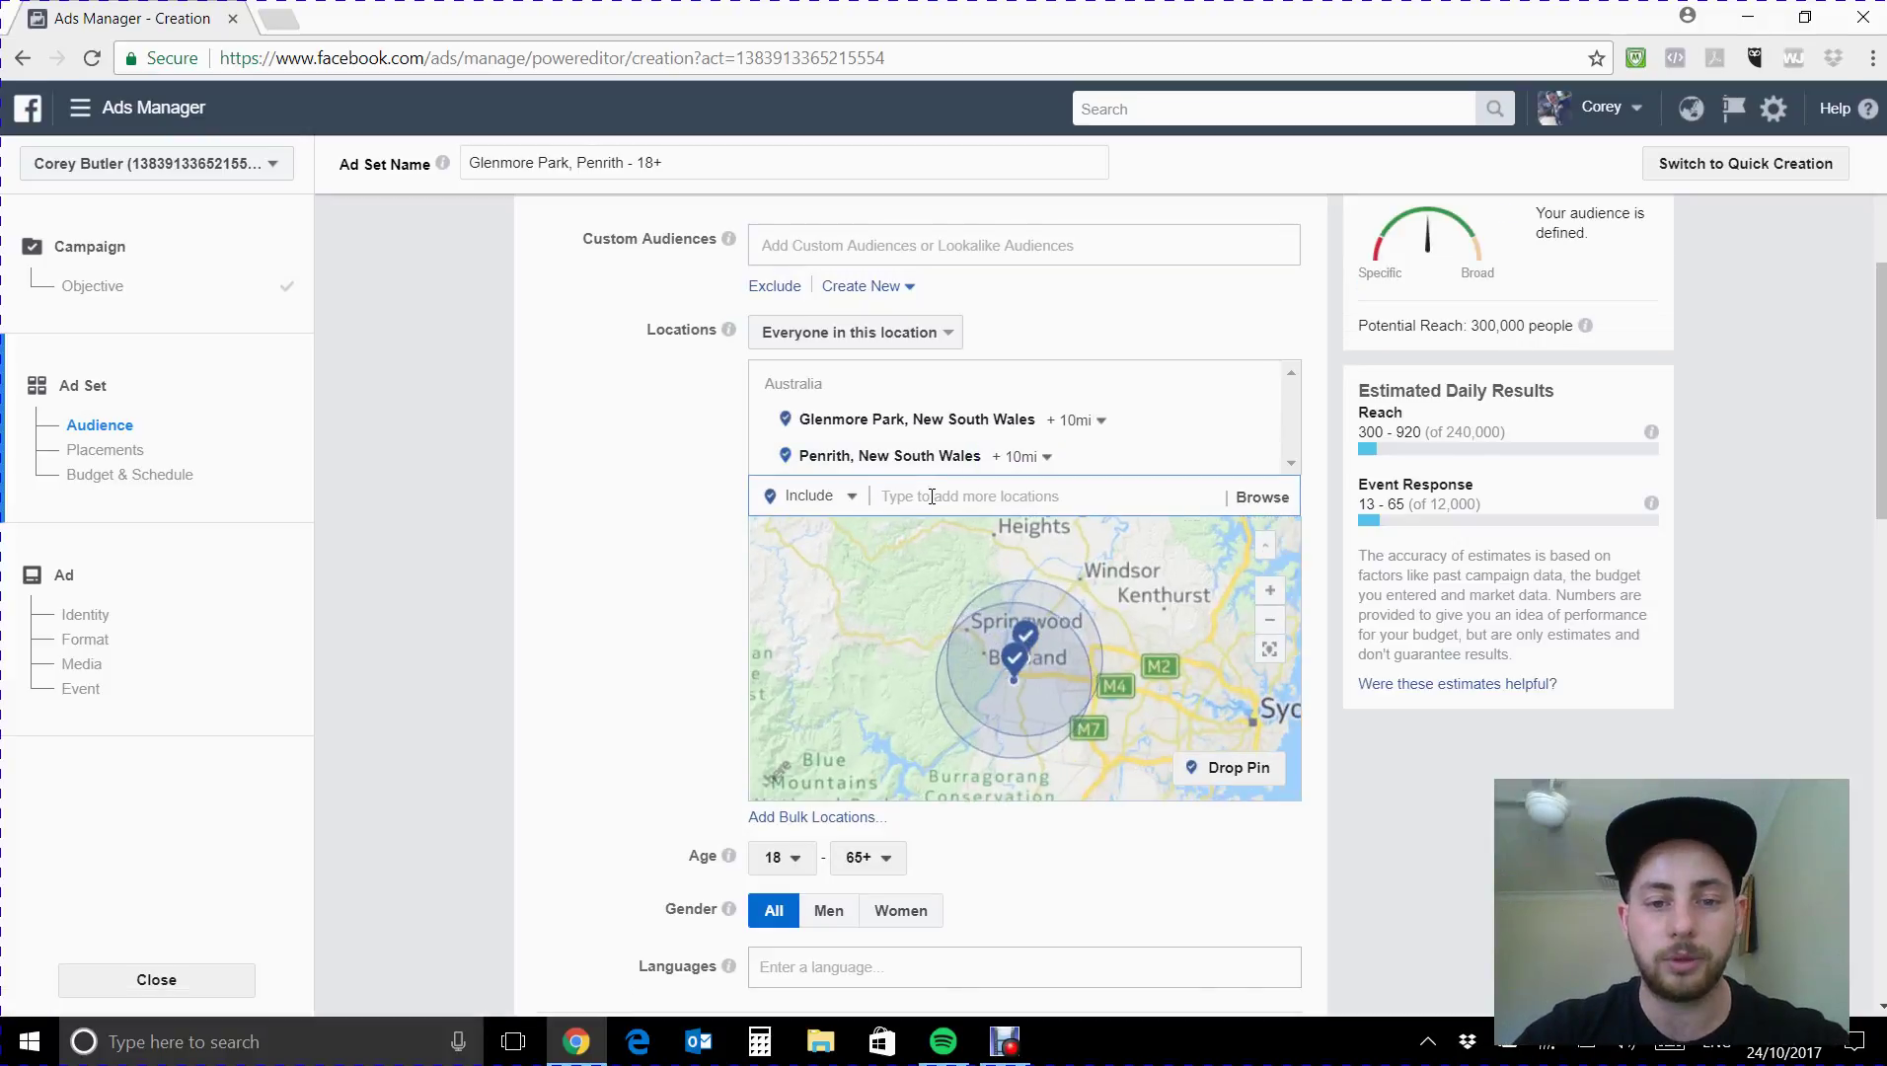
type("Emu")
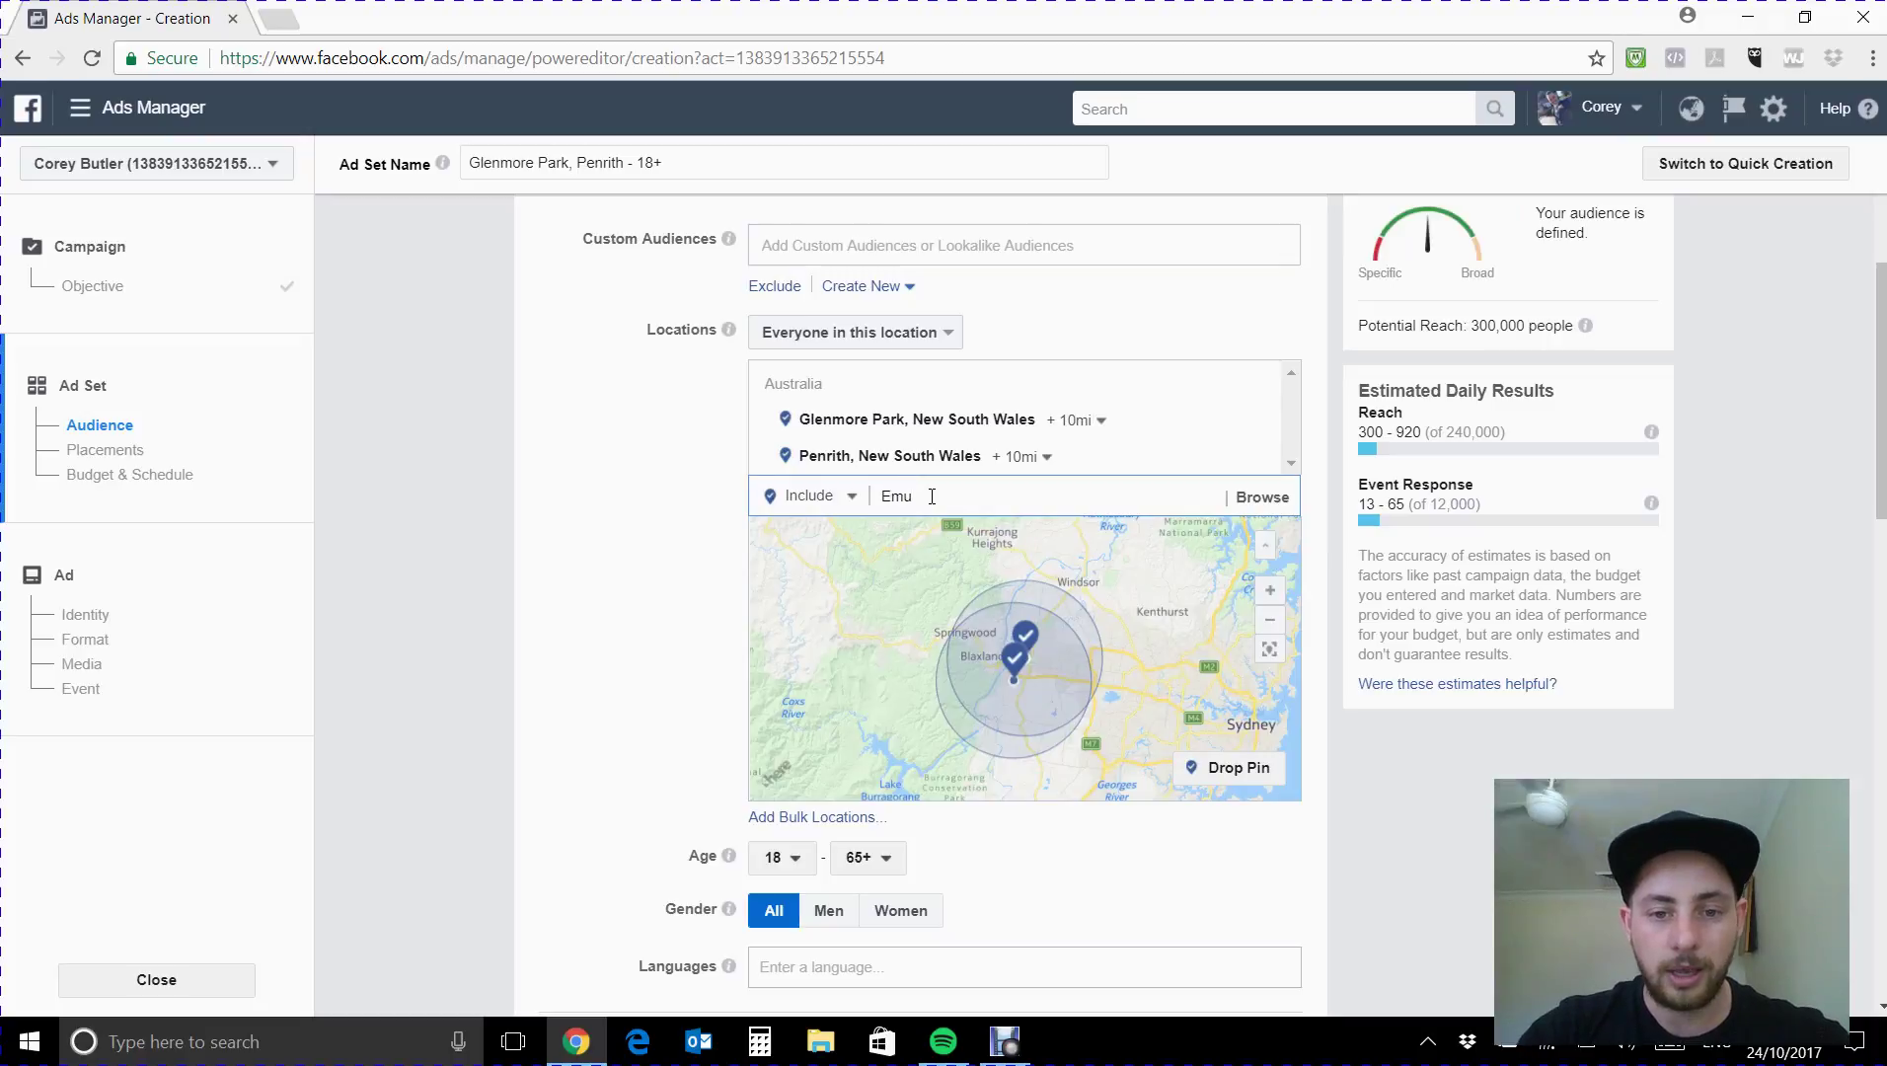
type(" Plains")
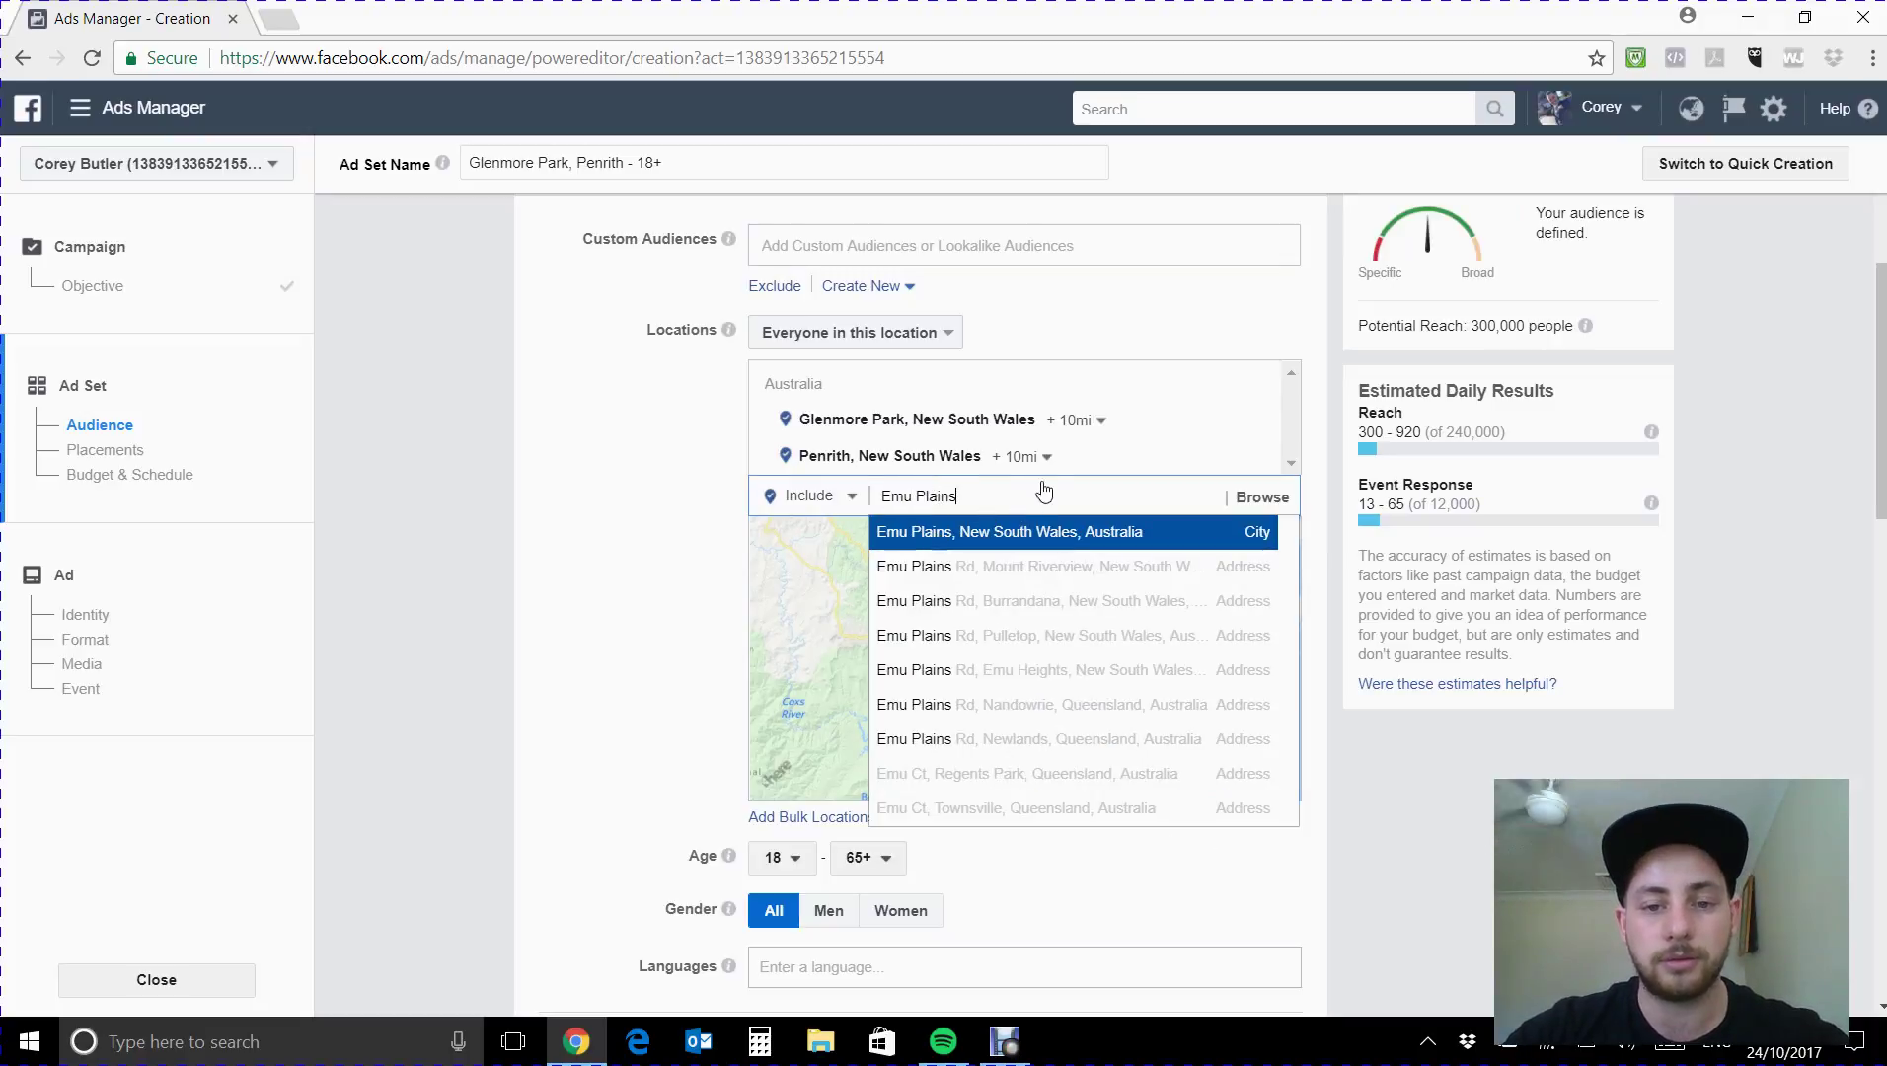
key("Return")
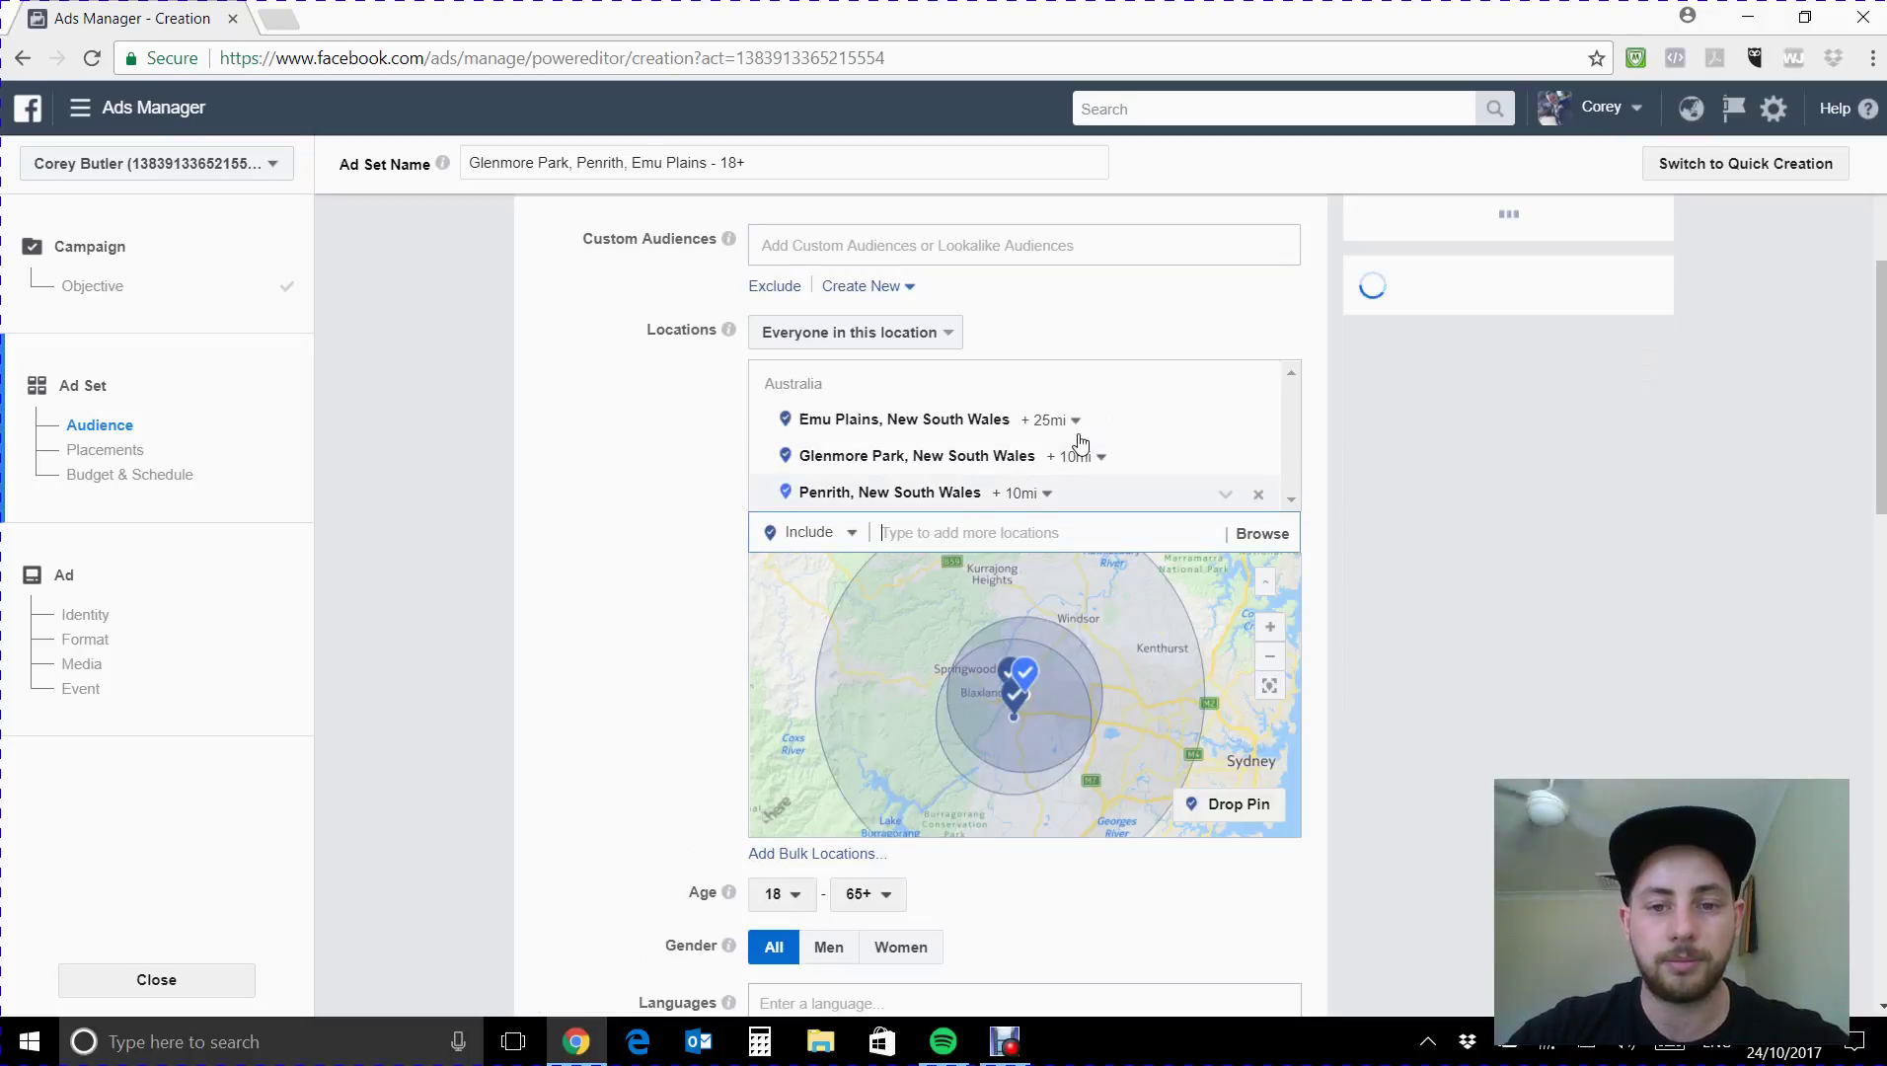
left_click(1078, 422)
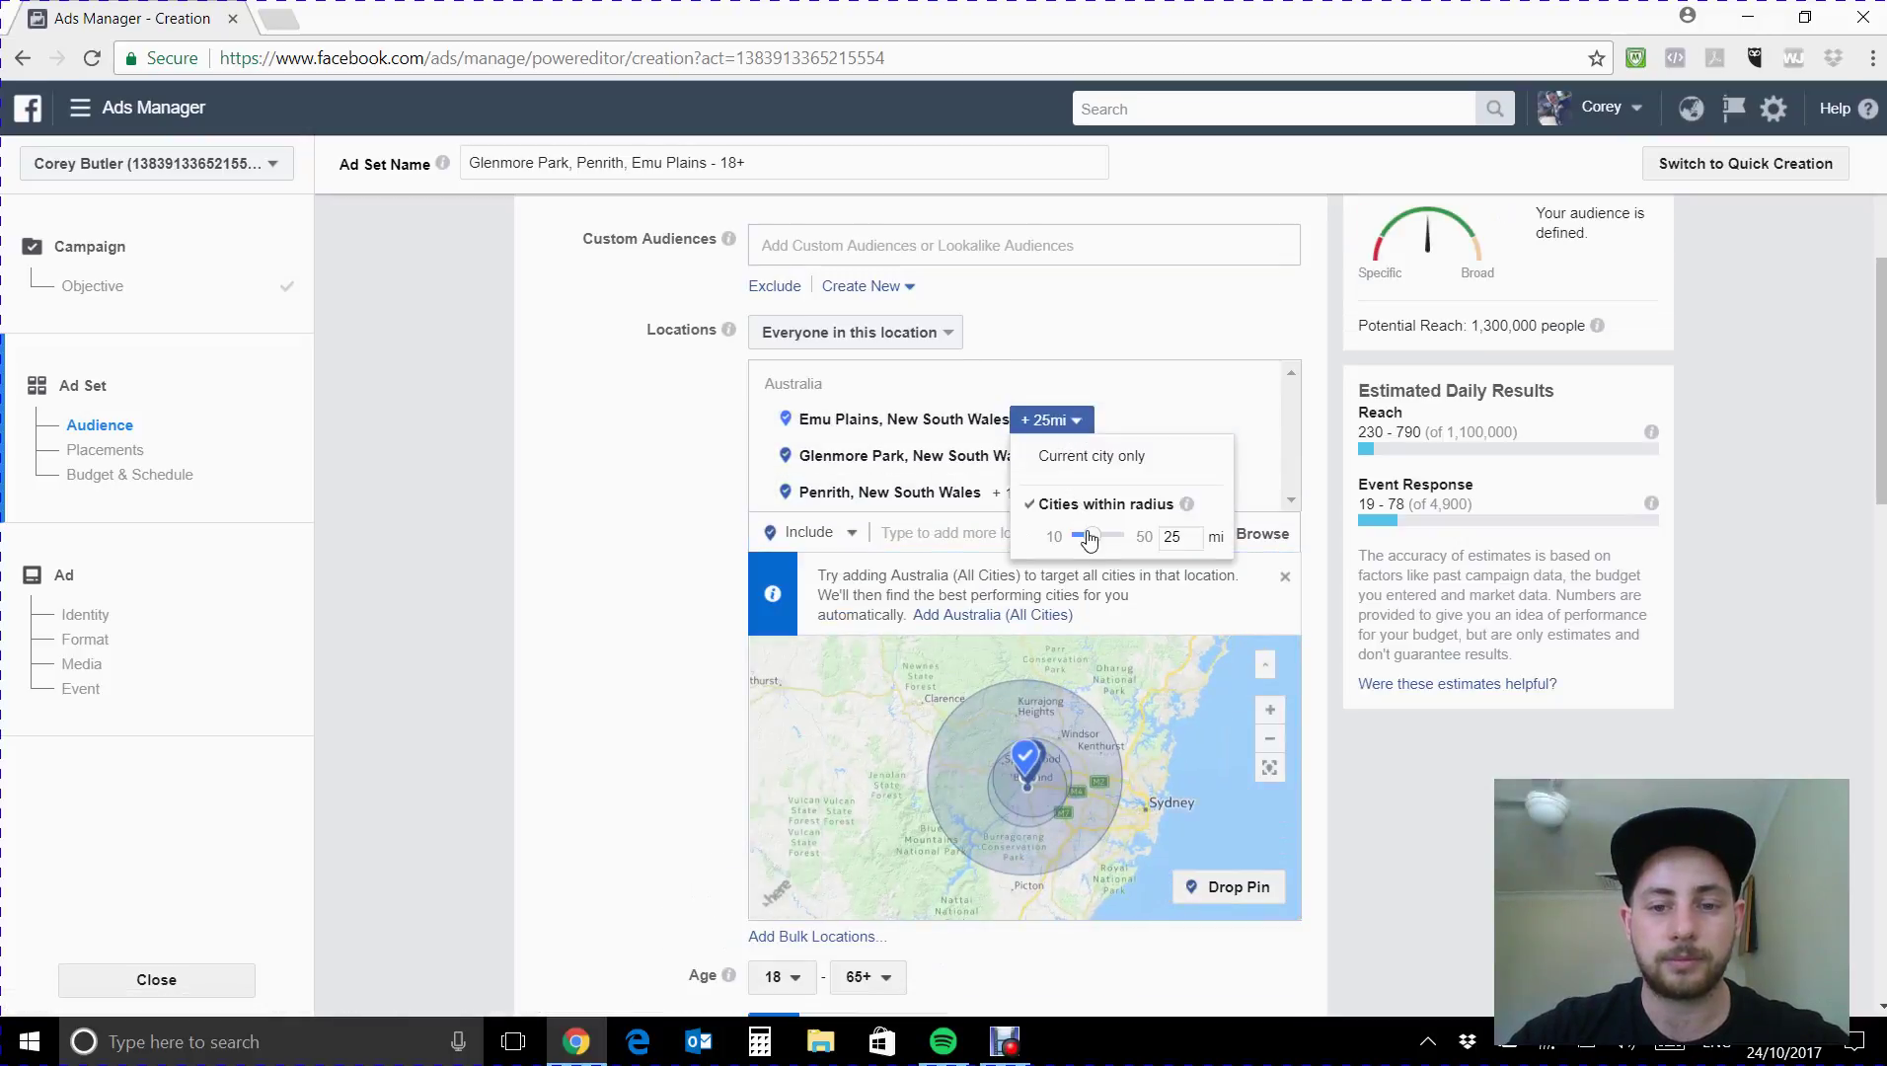
left_click_drag(1084, 537, 1072, 537)
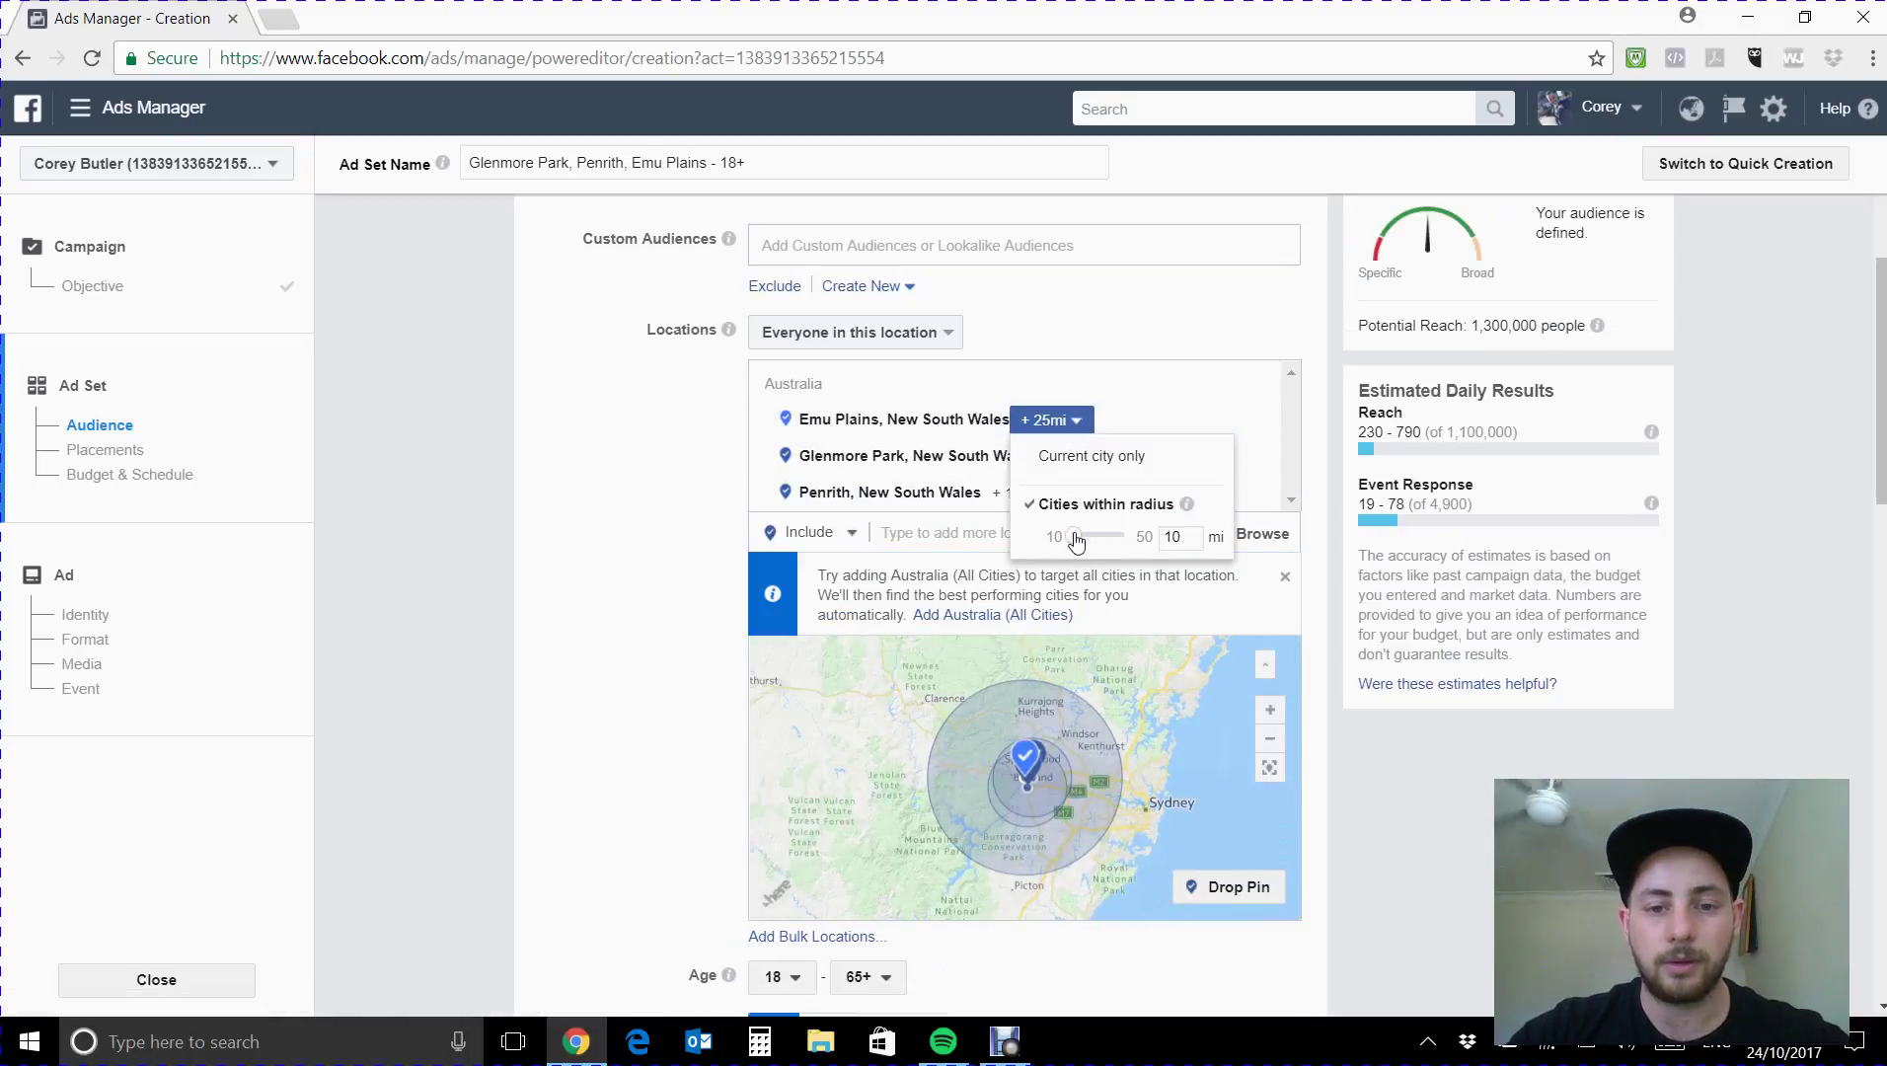
left_click(652, 498)
Set the audience's maximum age to 40.
scroll(653, 498, "down", 4)
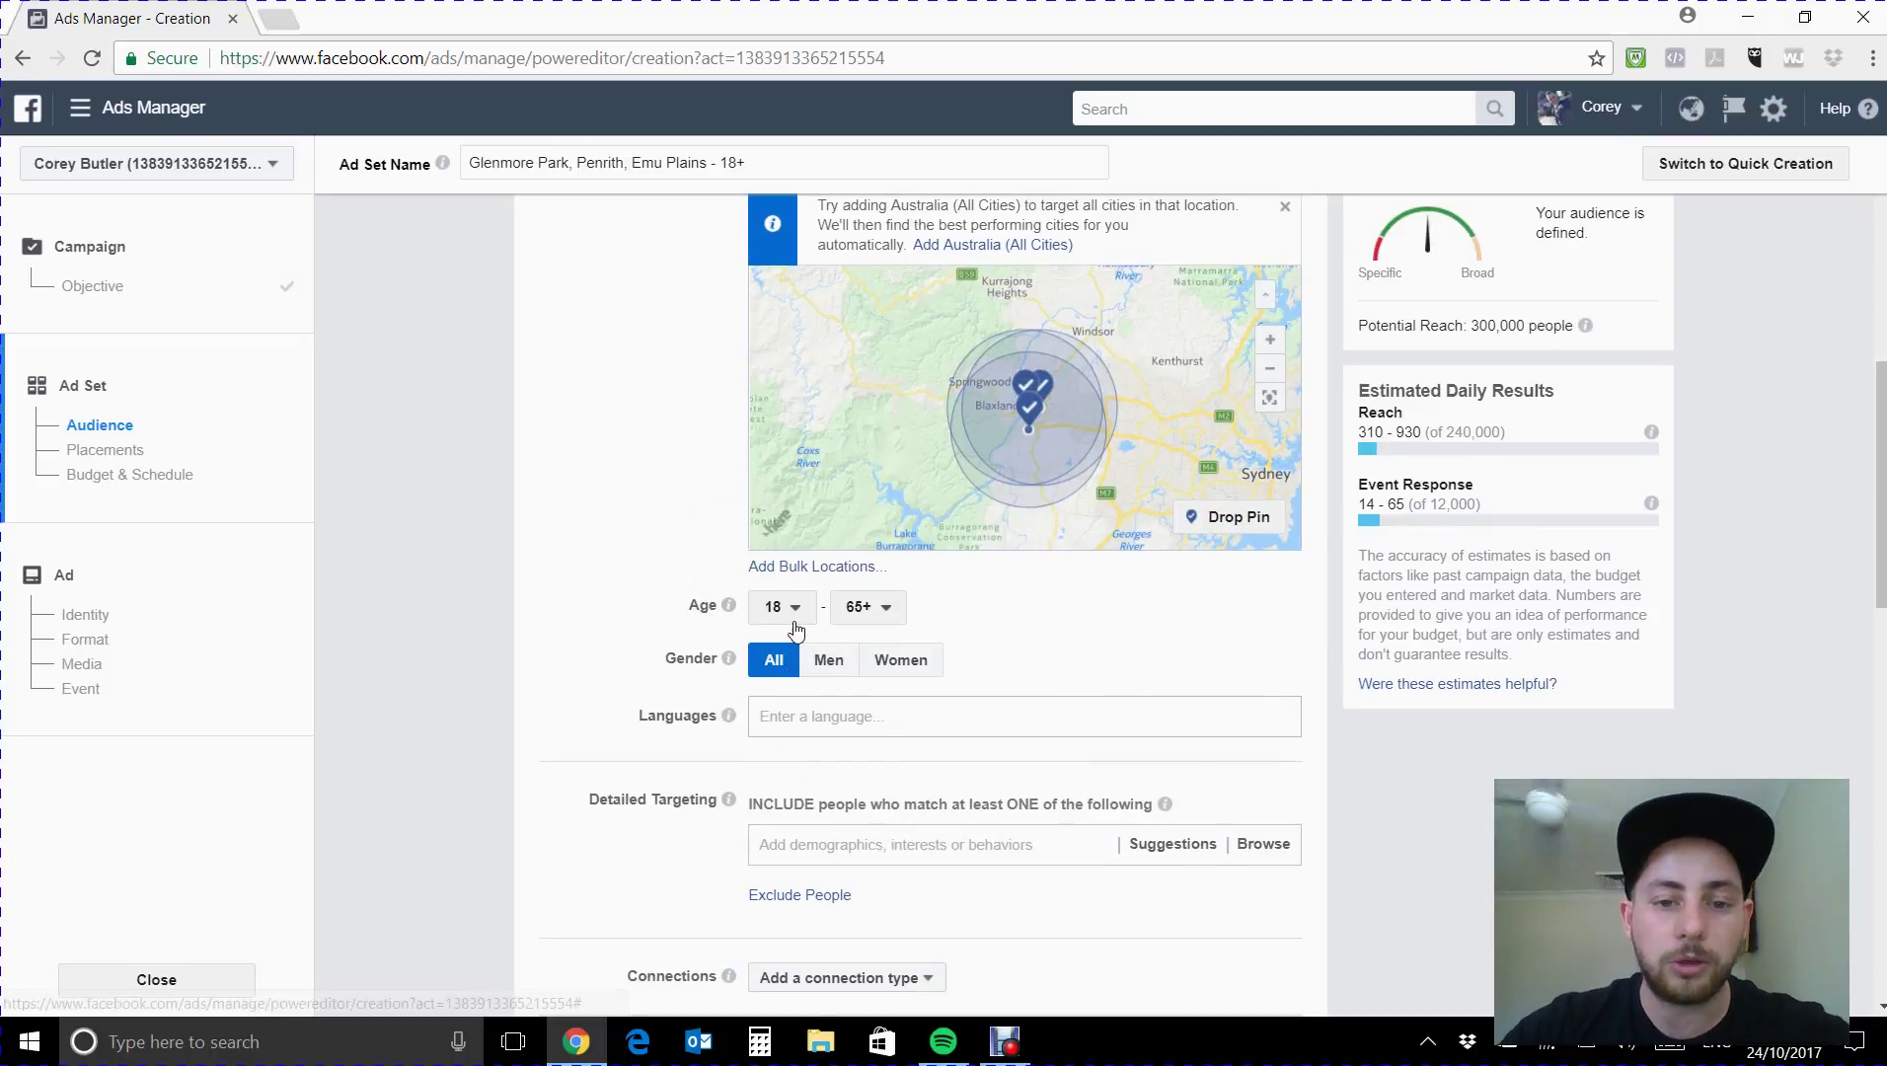
left_click(854, 614)
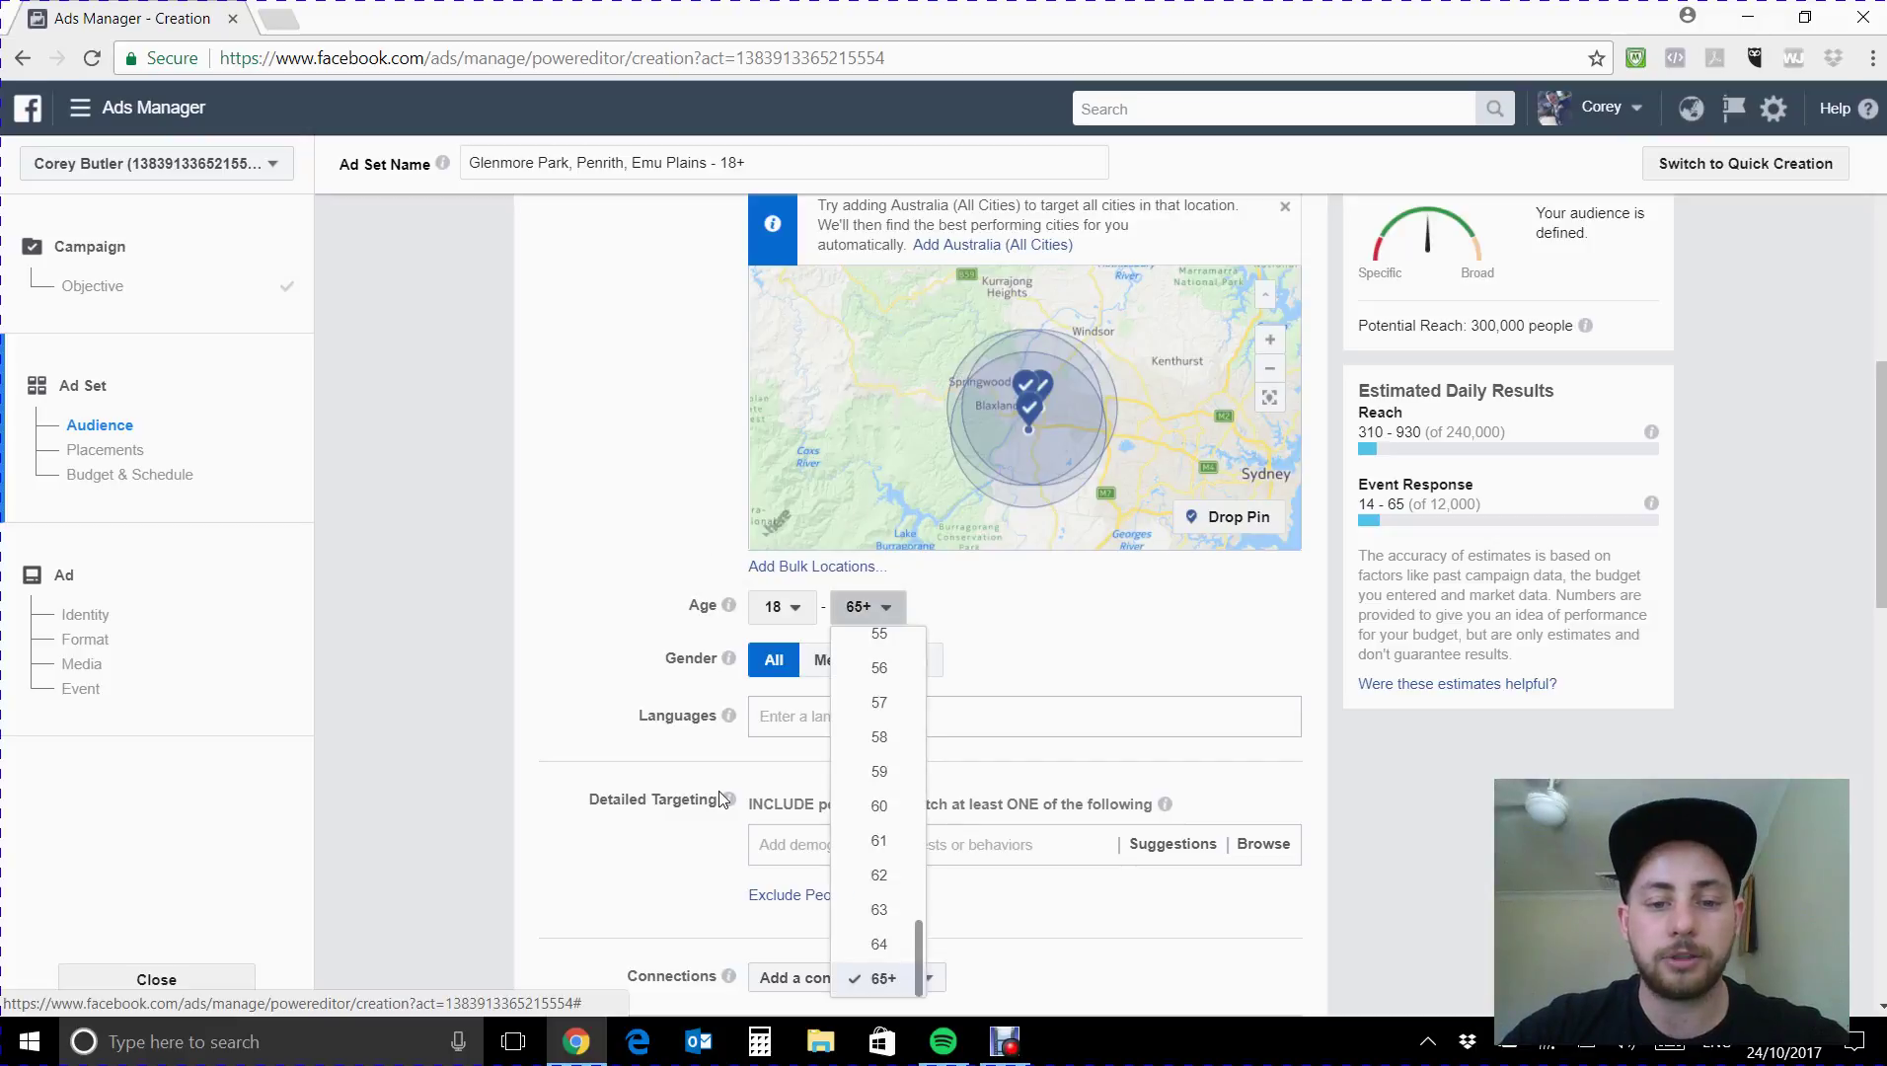
scroll(837, 747, "up", 8)
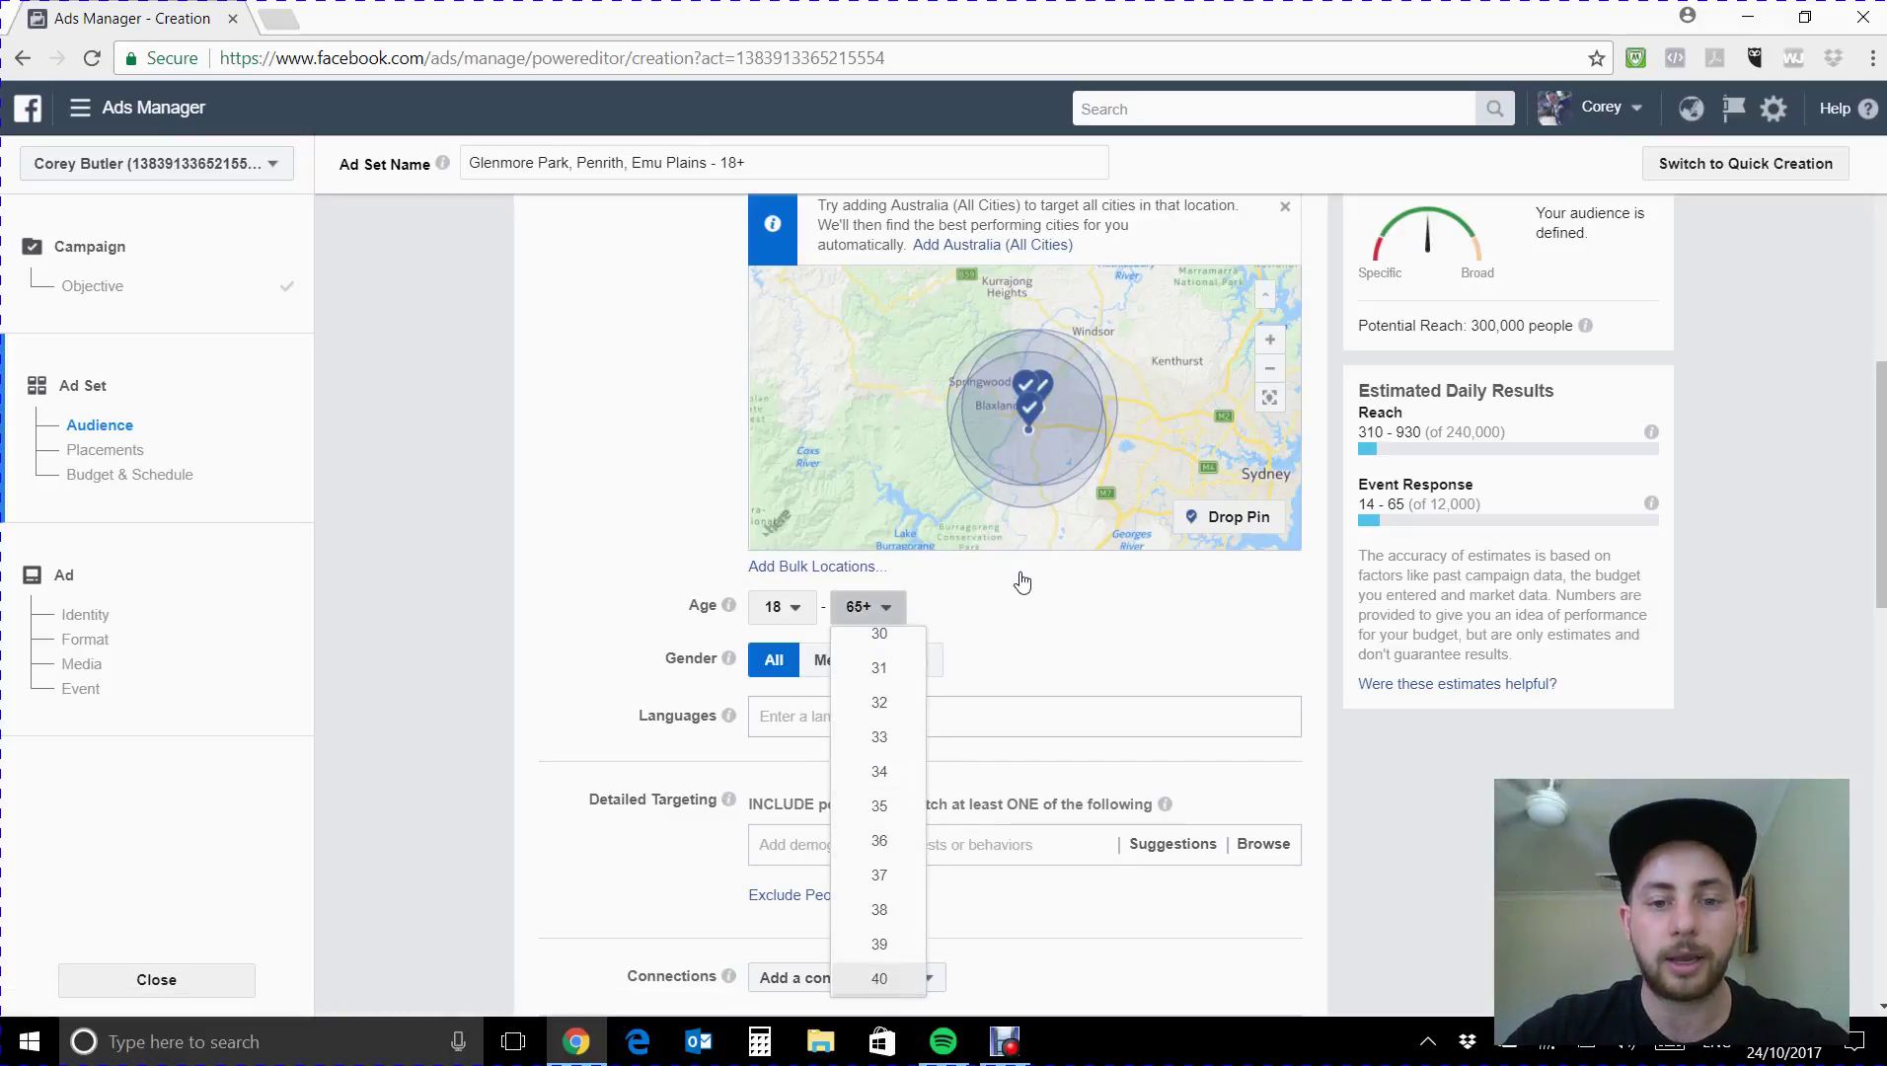
key("Return")
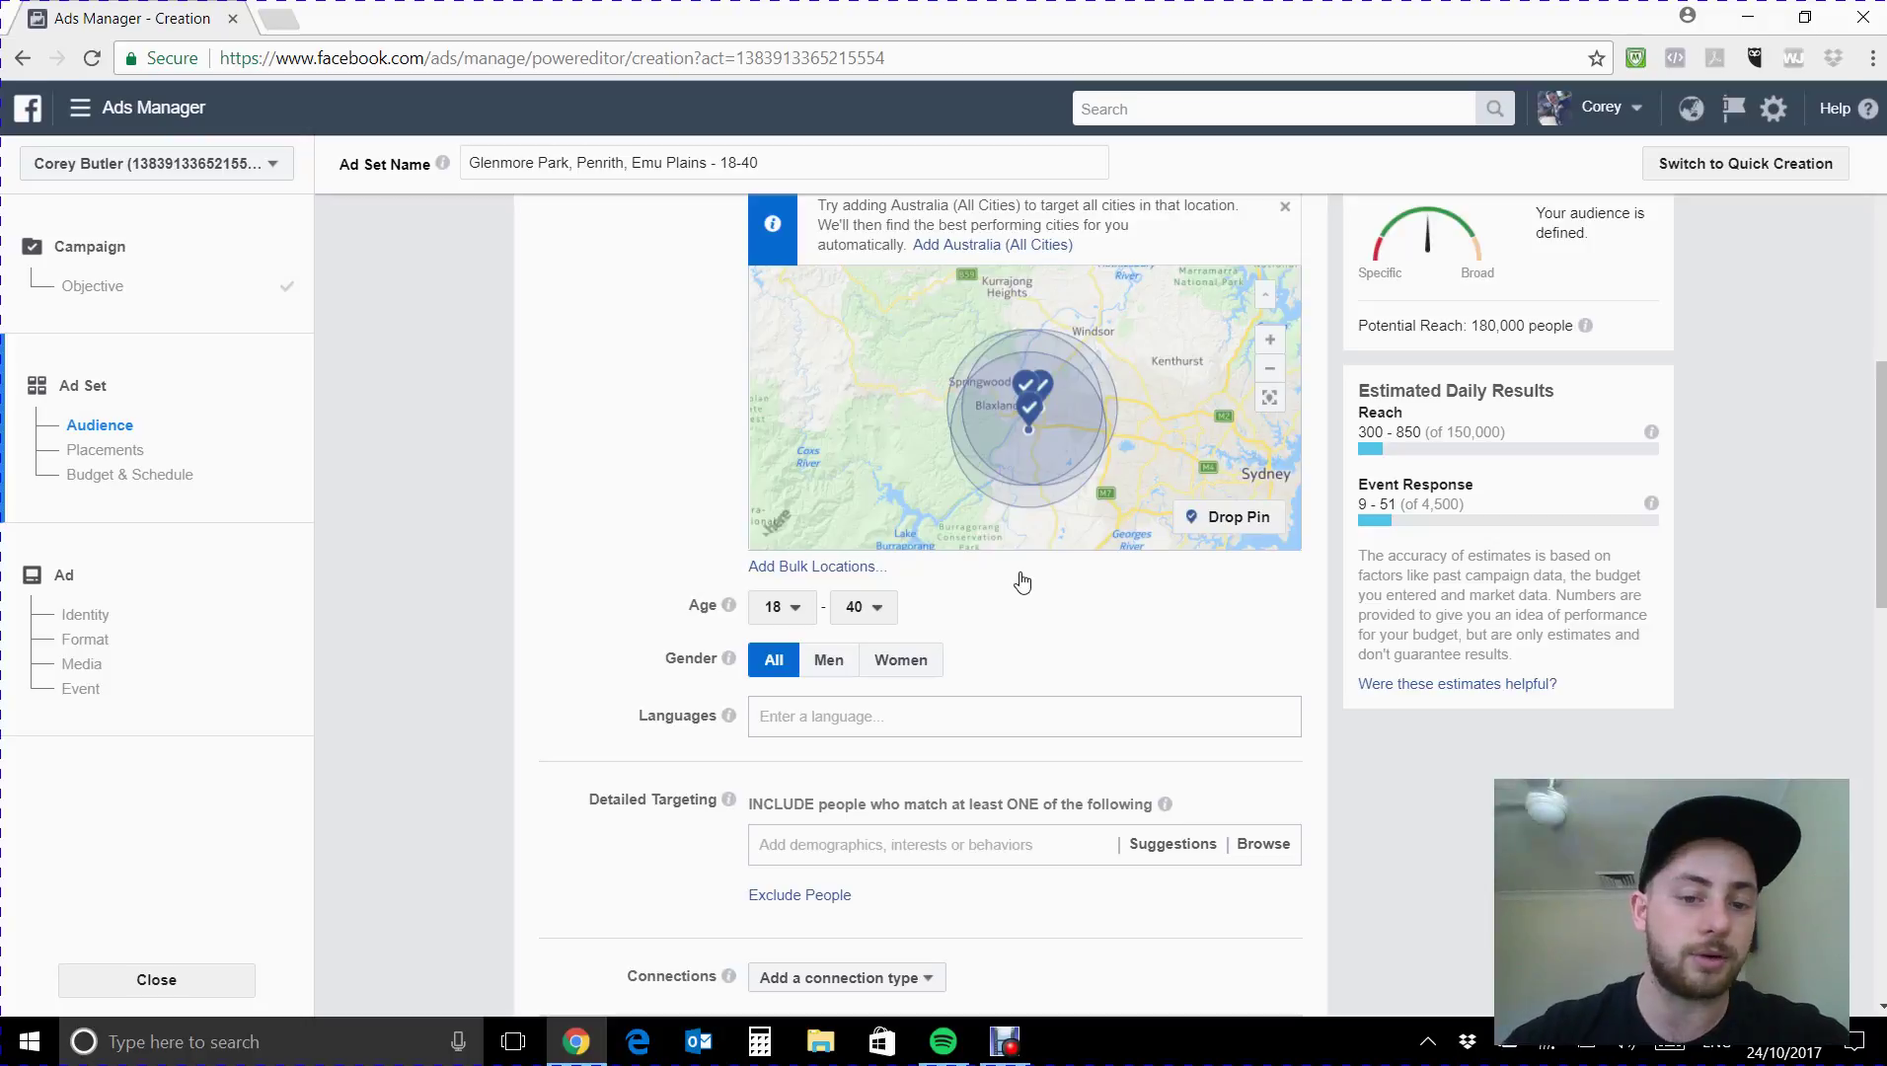
Examine the detailed targeting suggestions and the interests available under Fitness and wellness.
scroll(652, 514, "down", 2)
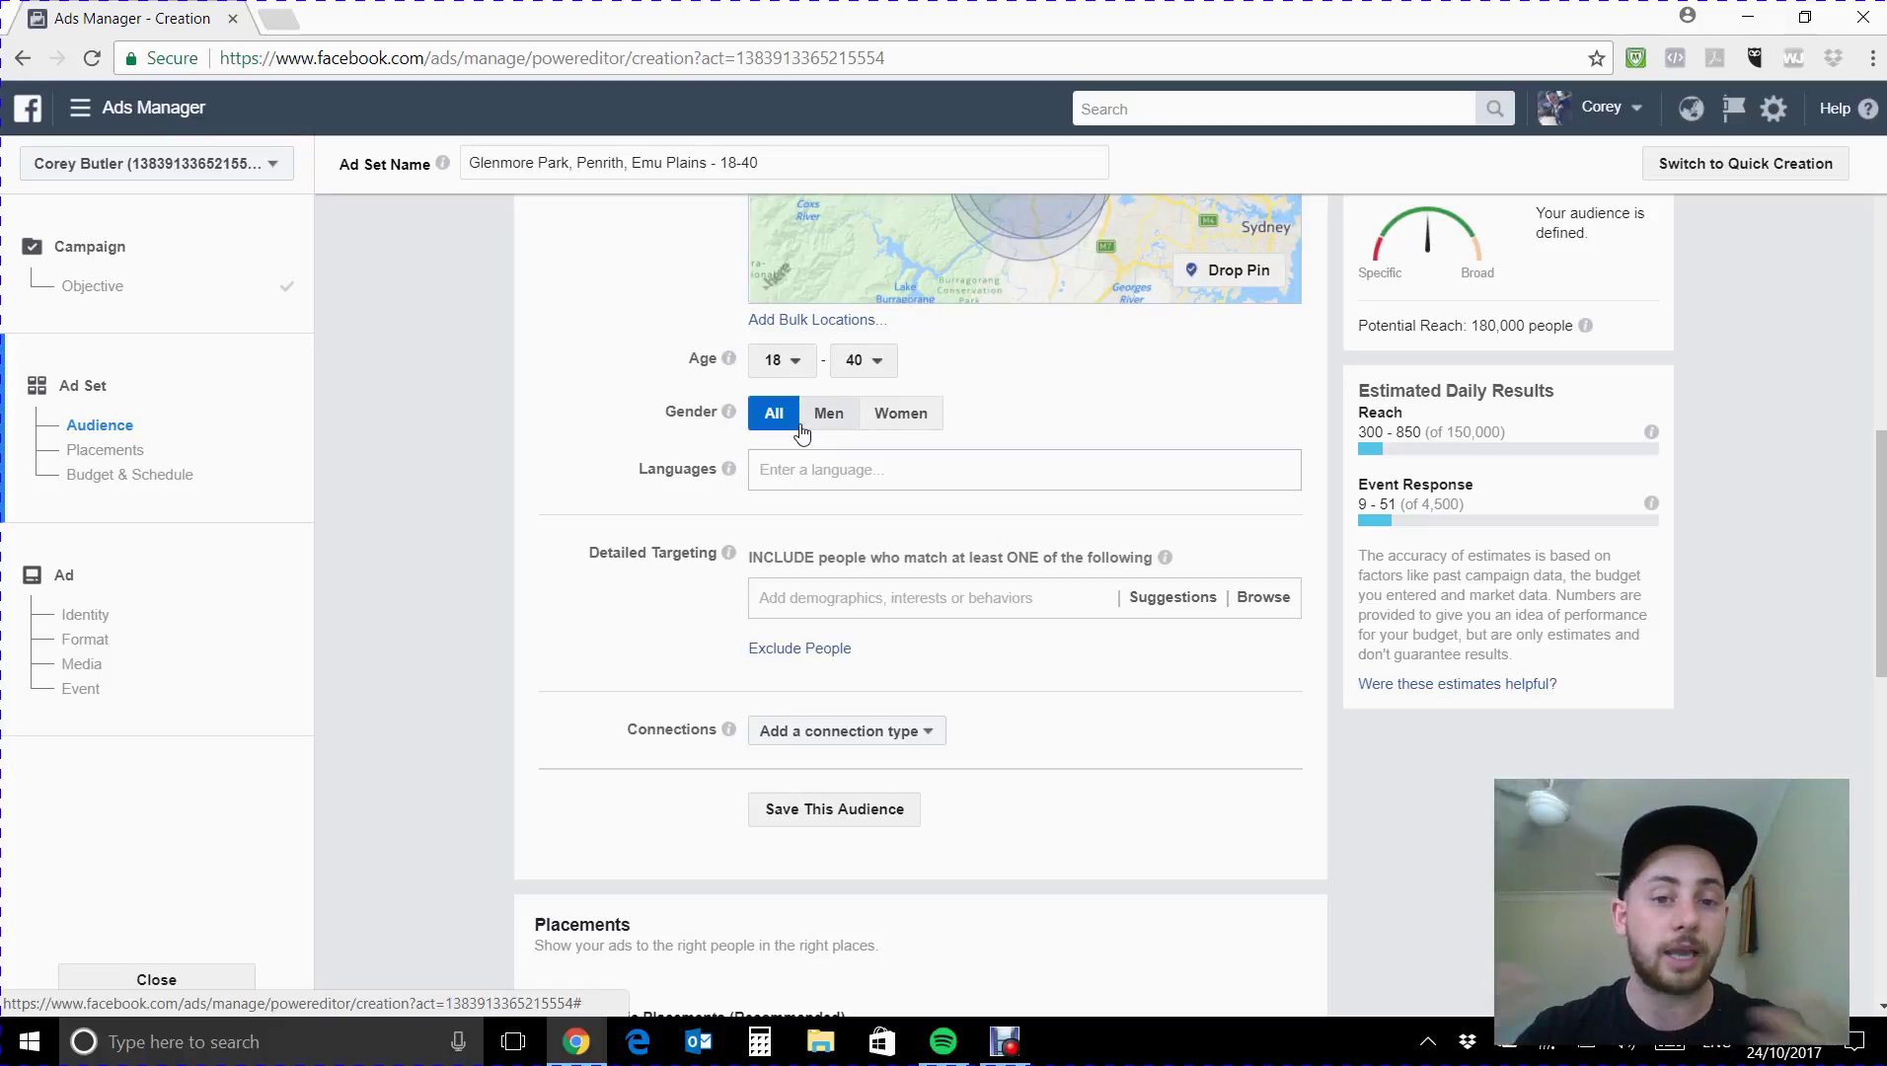
mouse_move(728, 468)
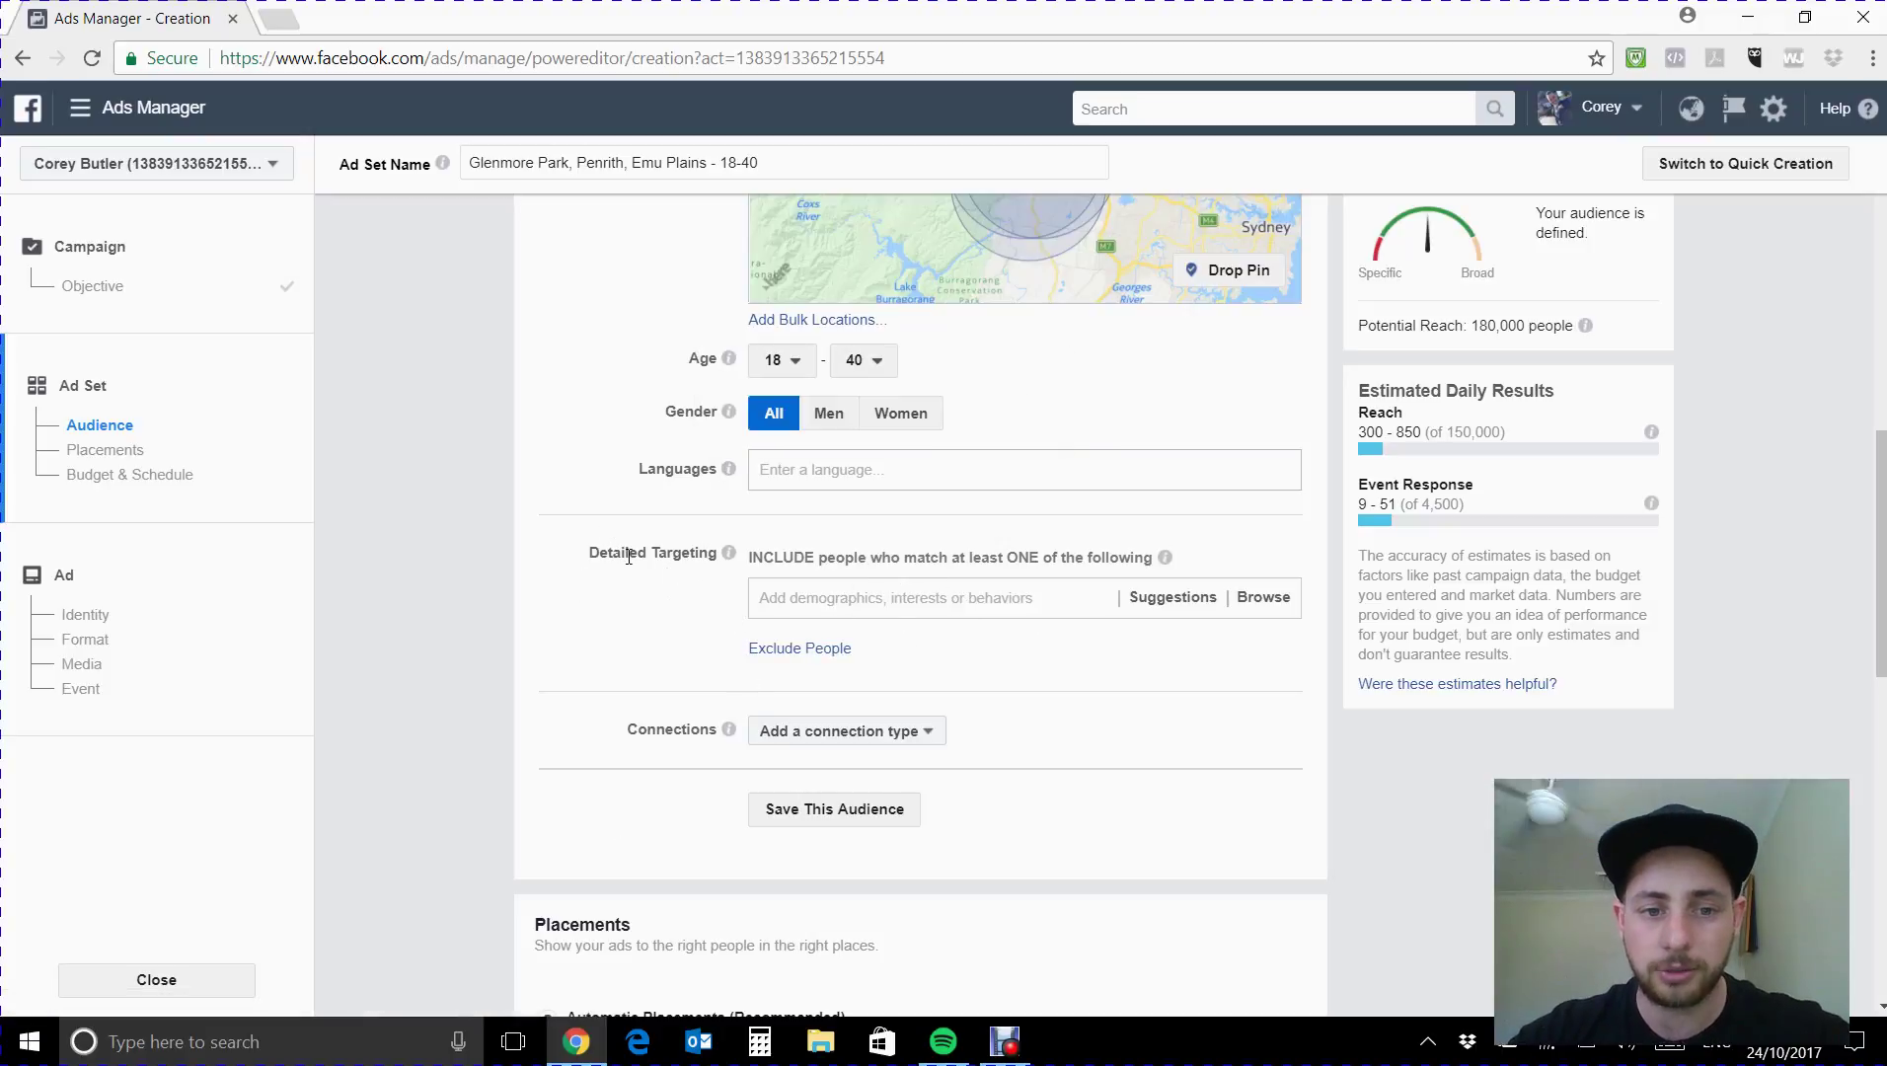
left_click(939, 598)
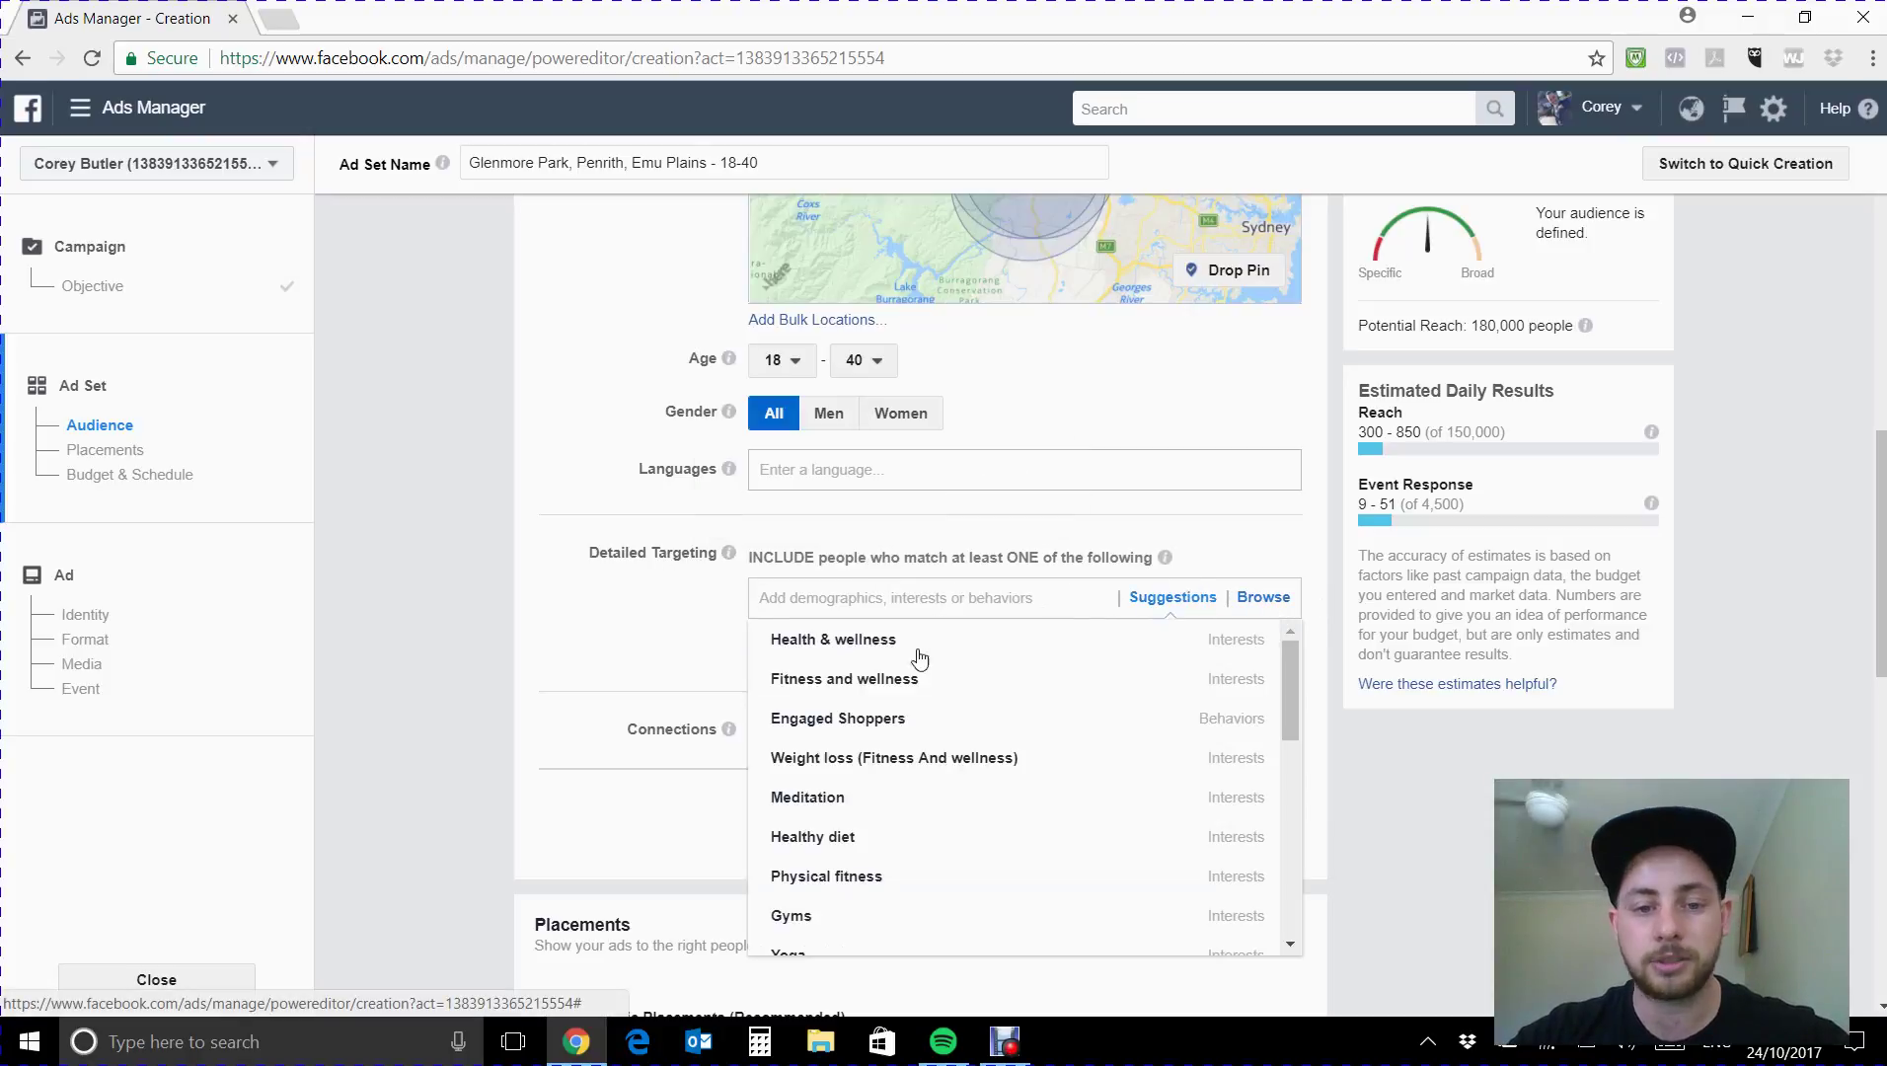
scroll(873, 799, "down", 1)
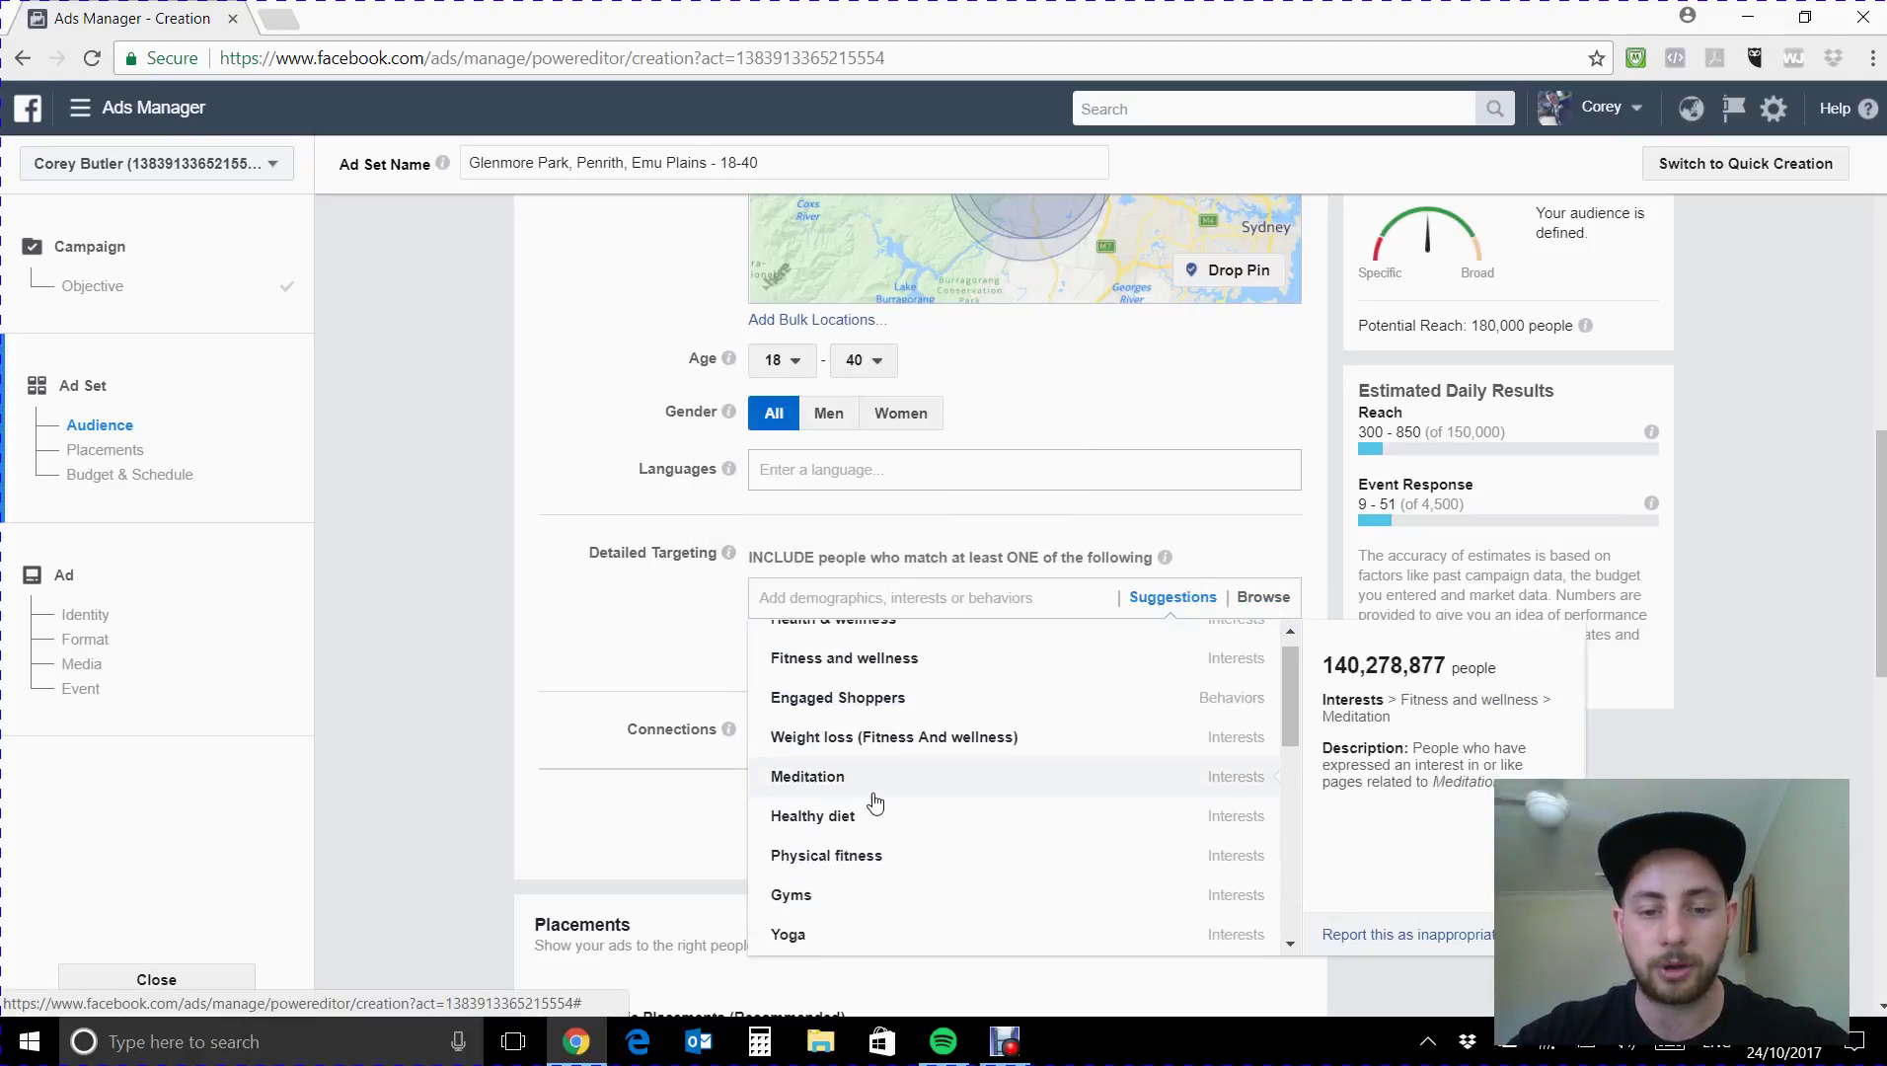
scroll(876, 798, "up", 1)
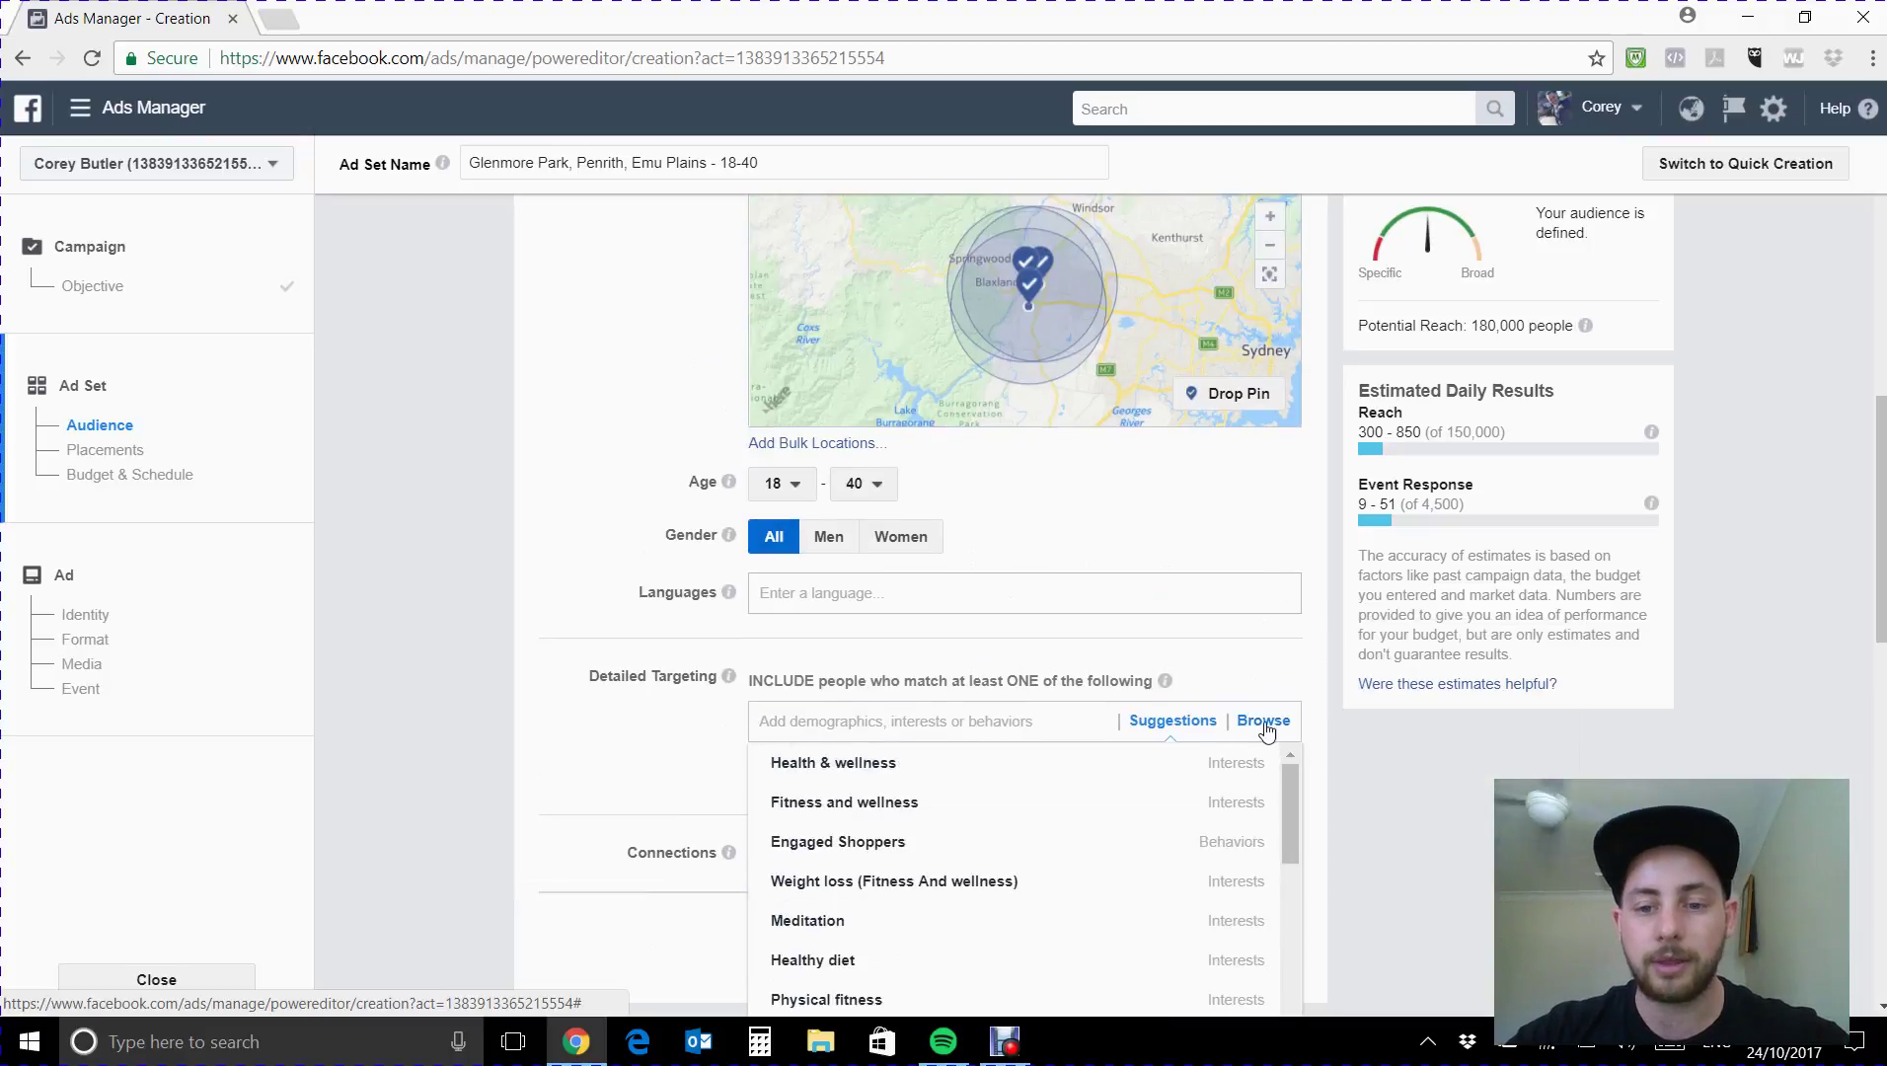
left_click(1263, 723)
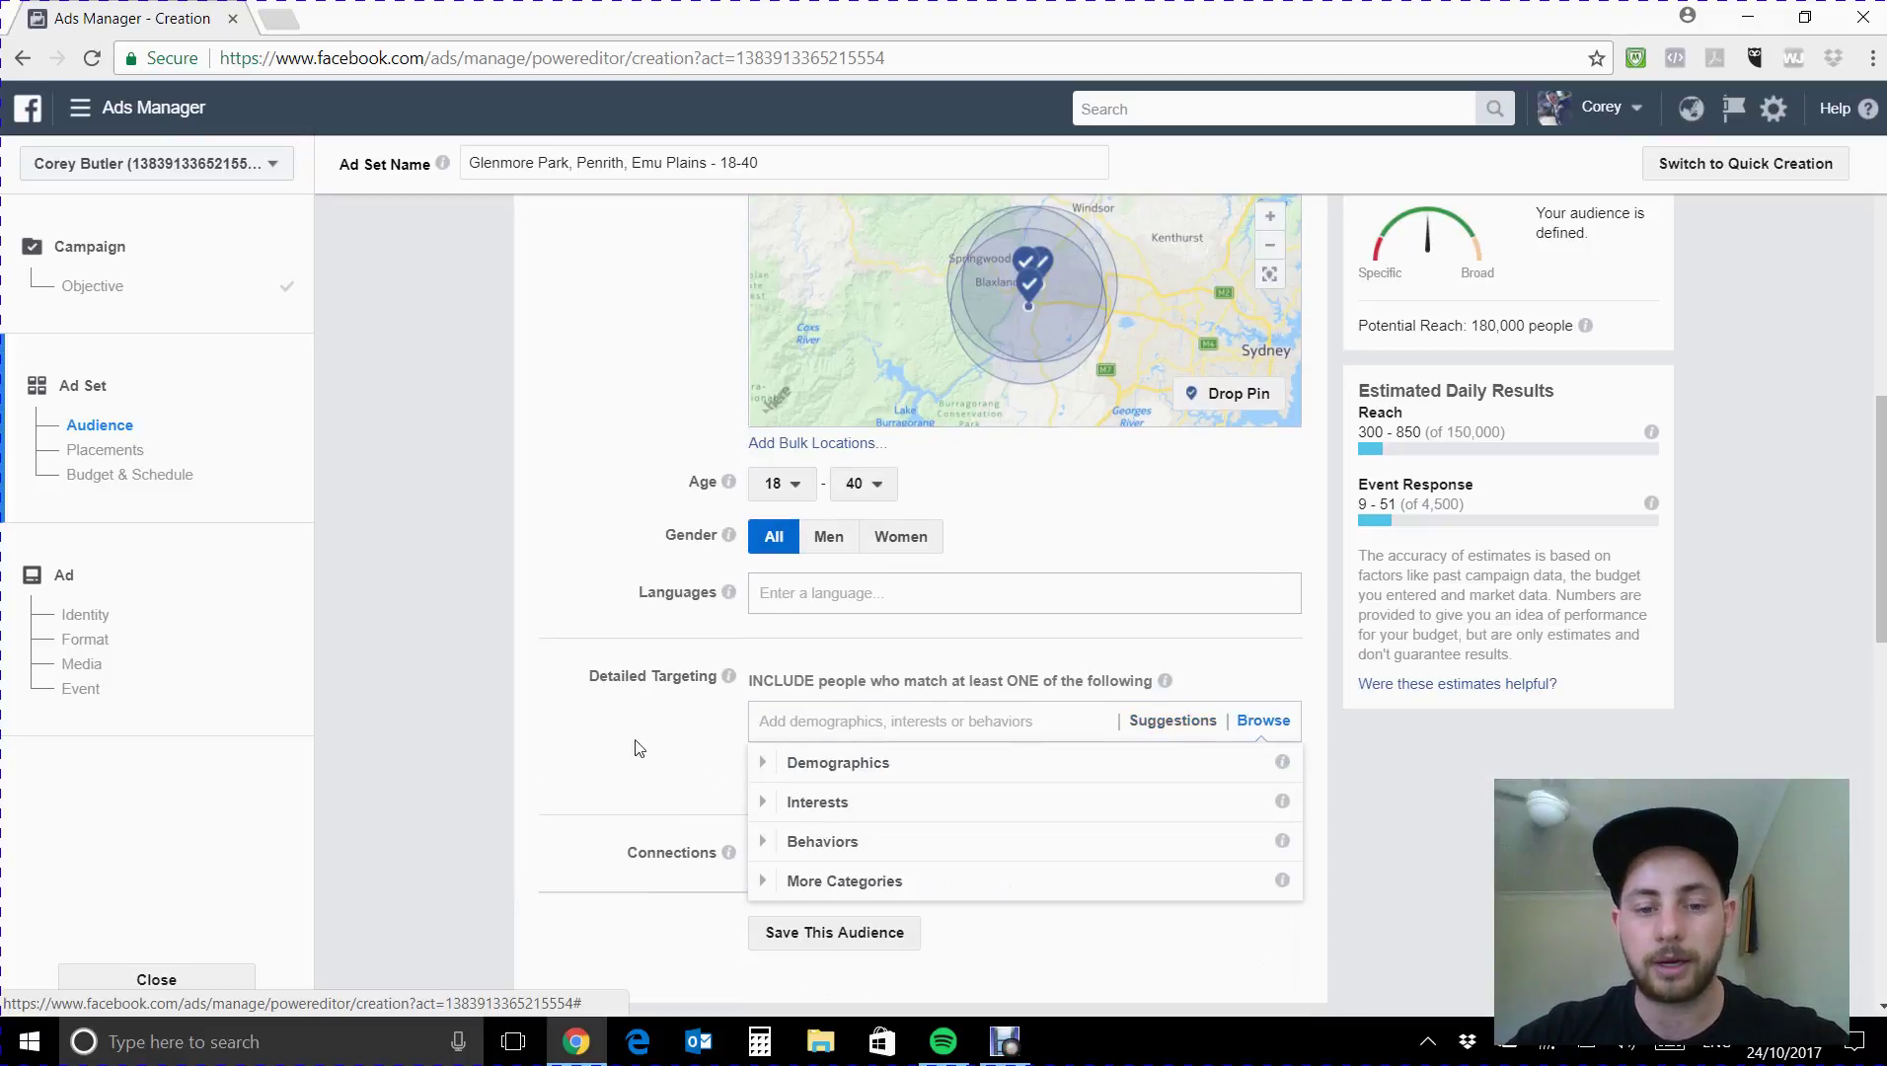
left_click(804, 801)
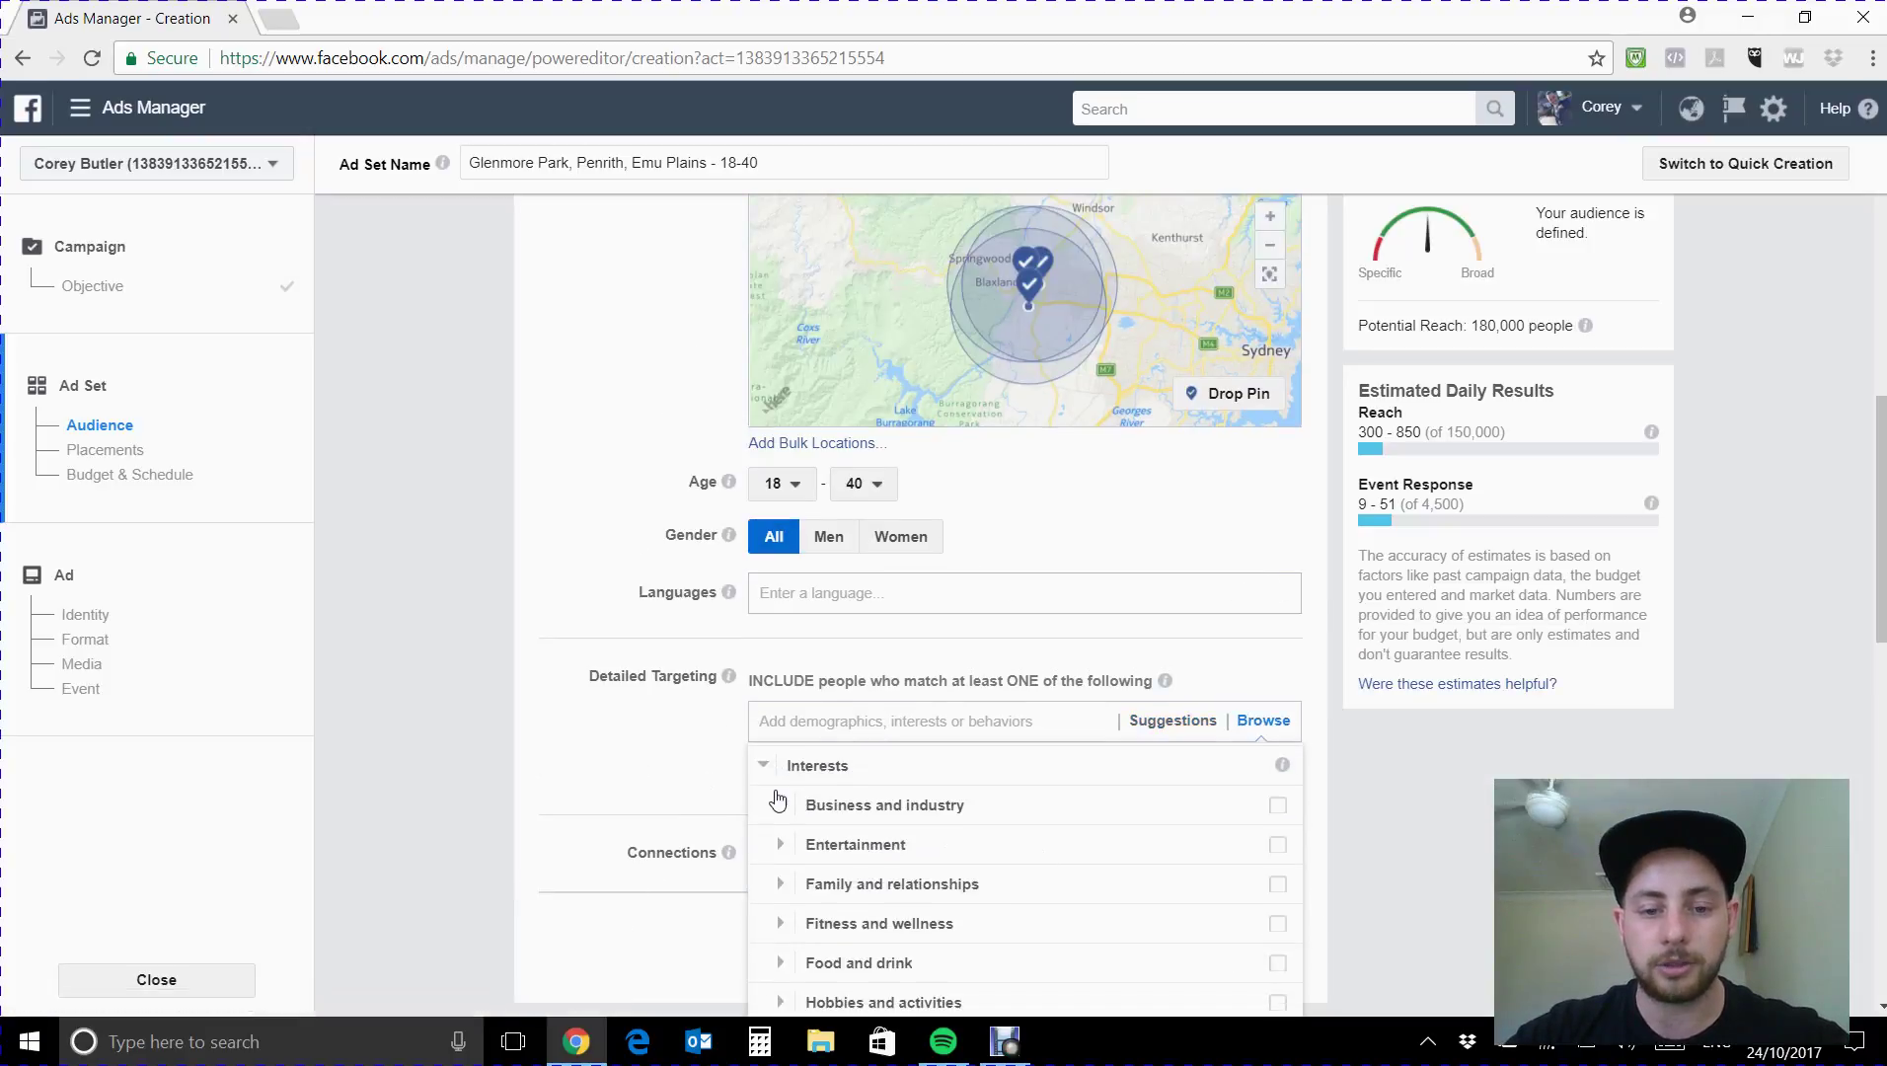
left_click(885, 921)
scroll(885, 834, "down", 5)
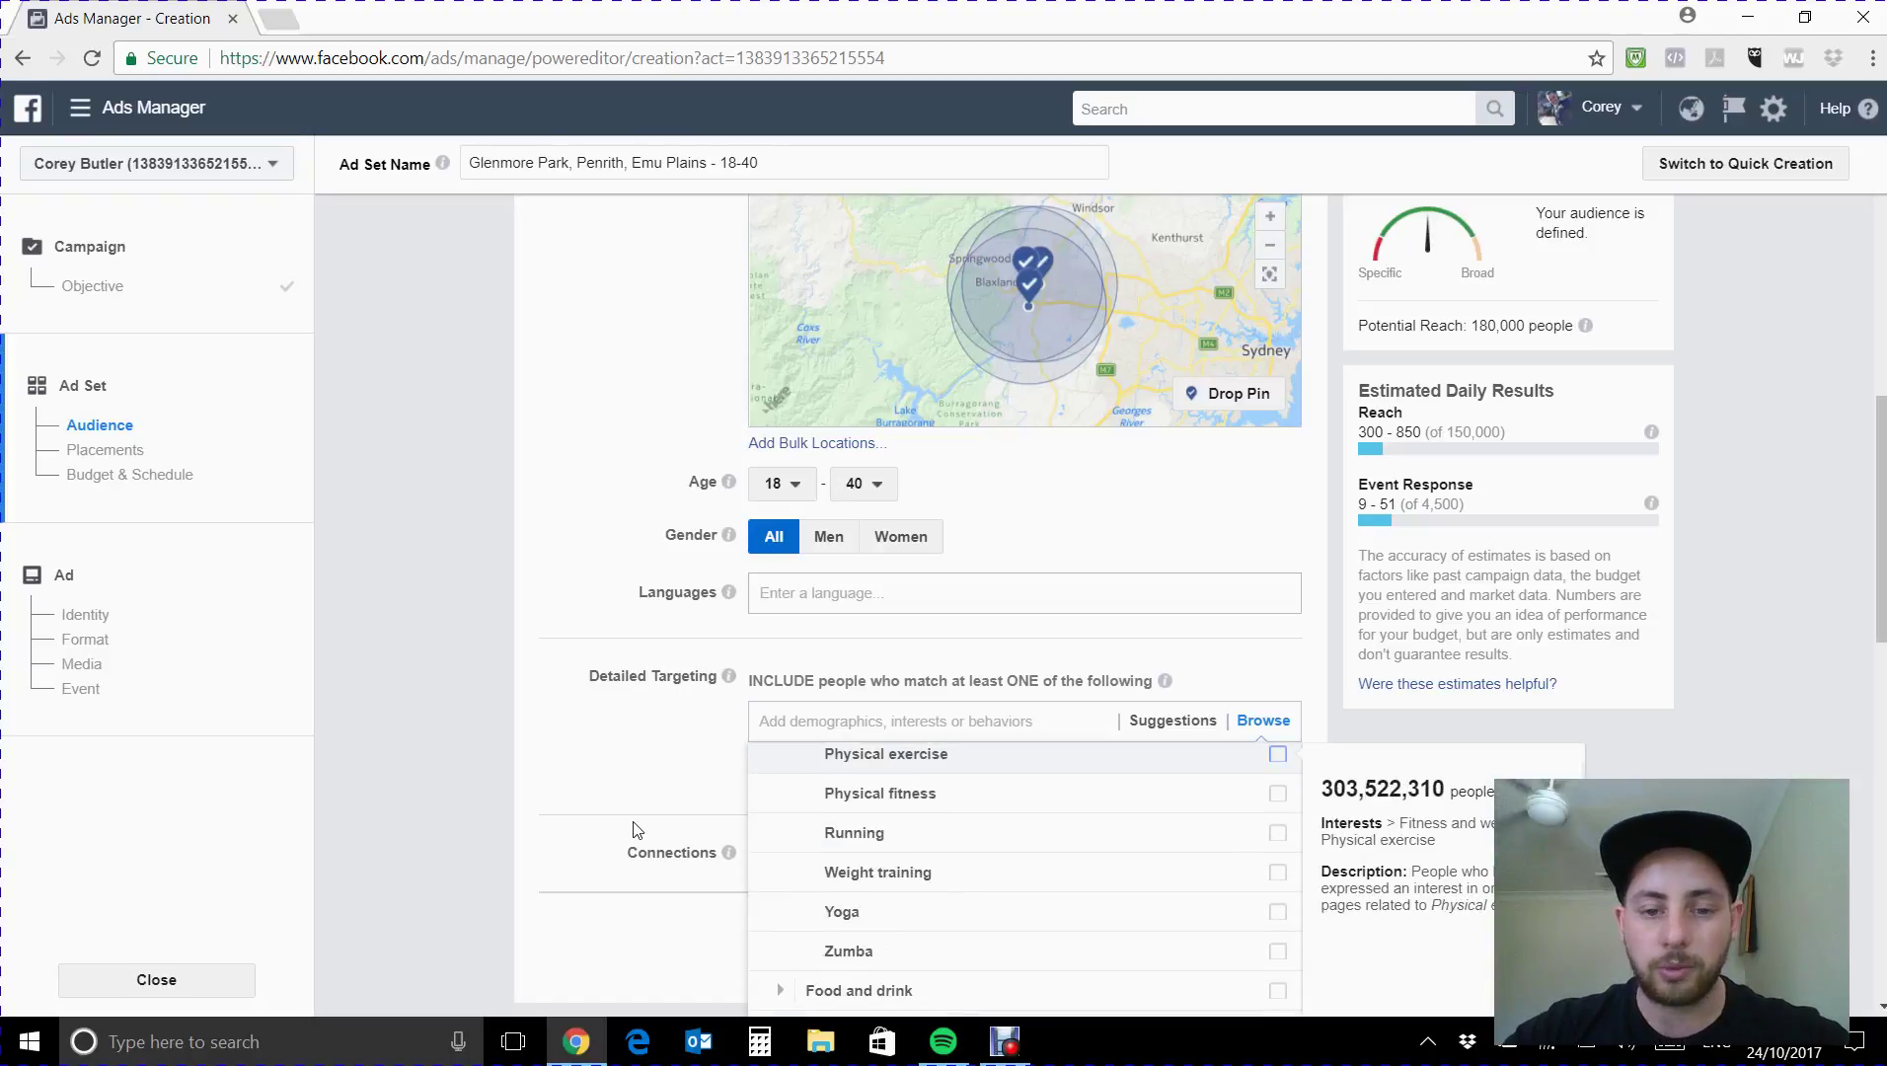
scroll(637, 828, "down", 3)
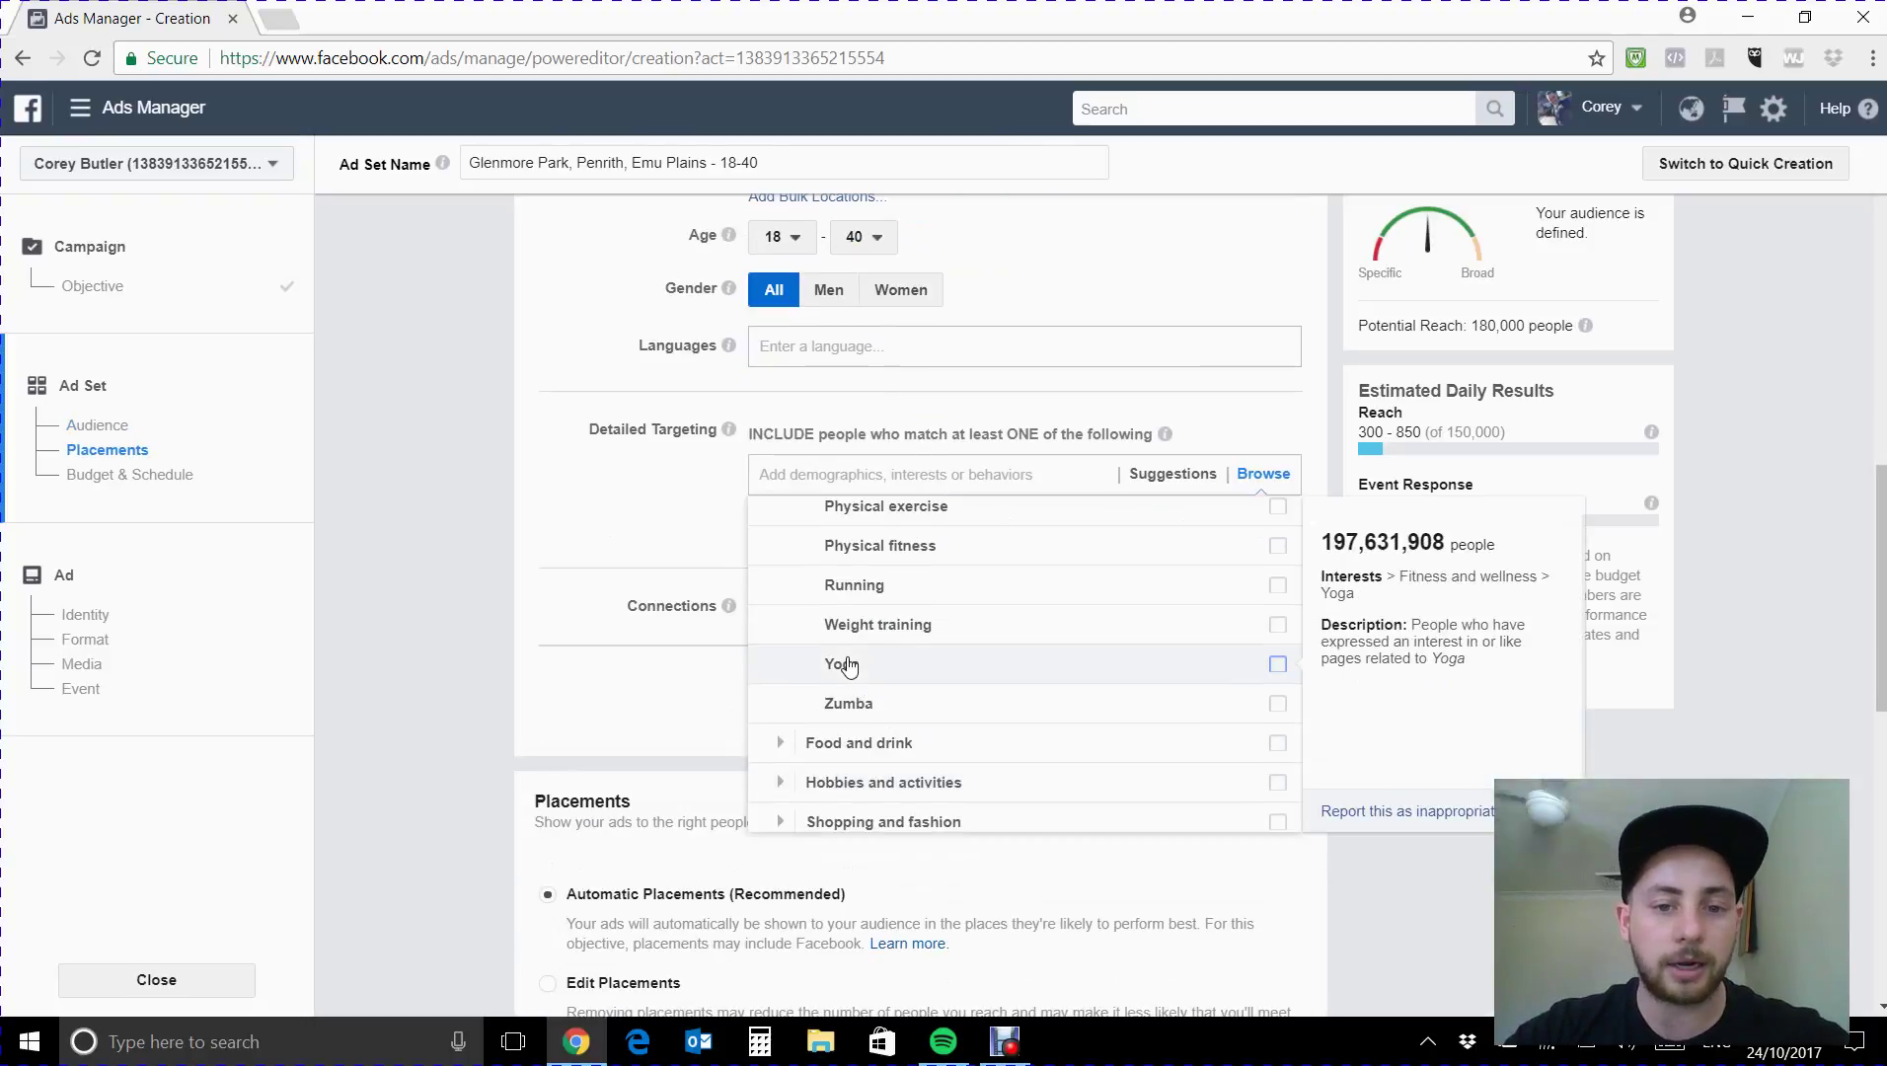
scroll(908, 672, "up", 3)
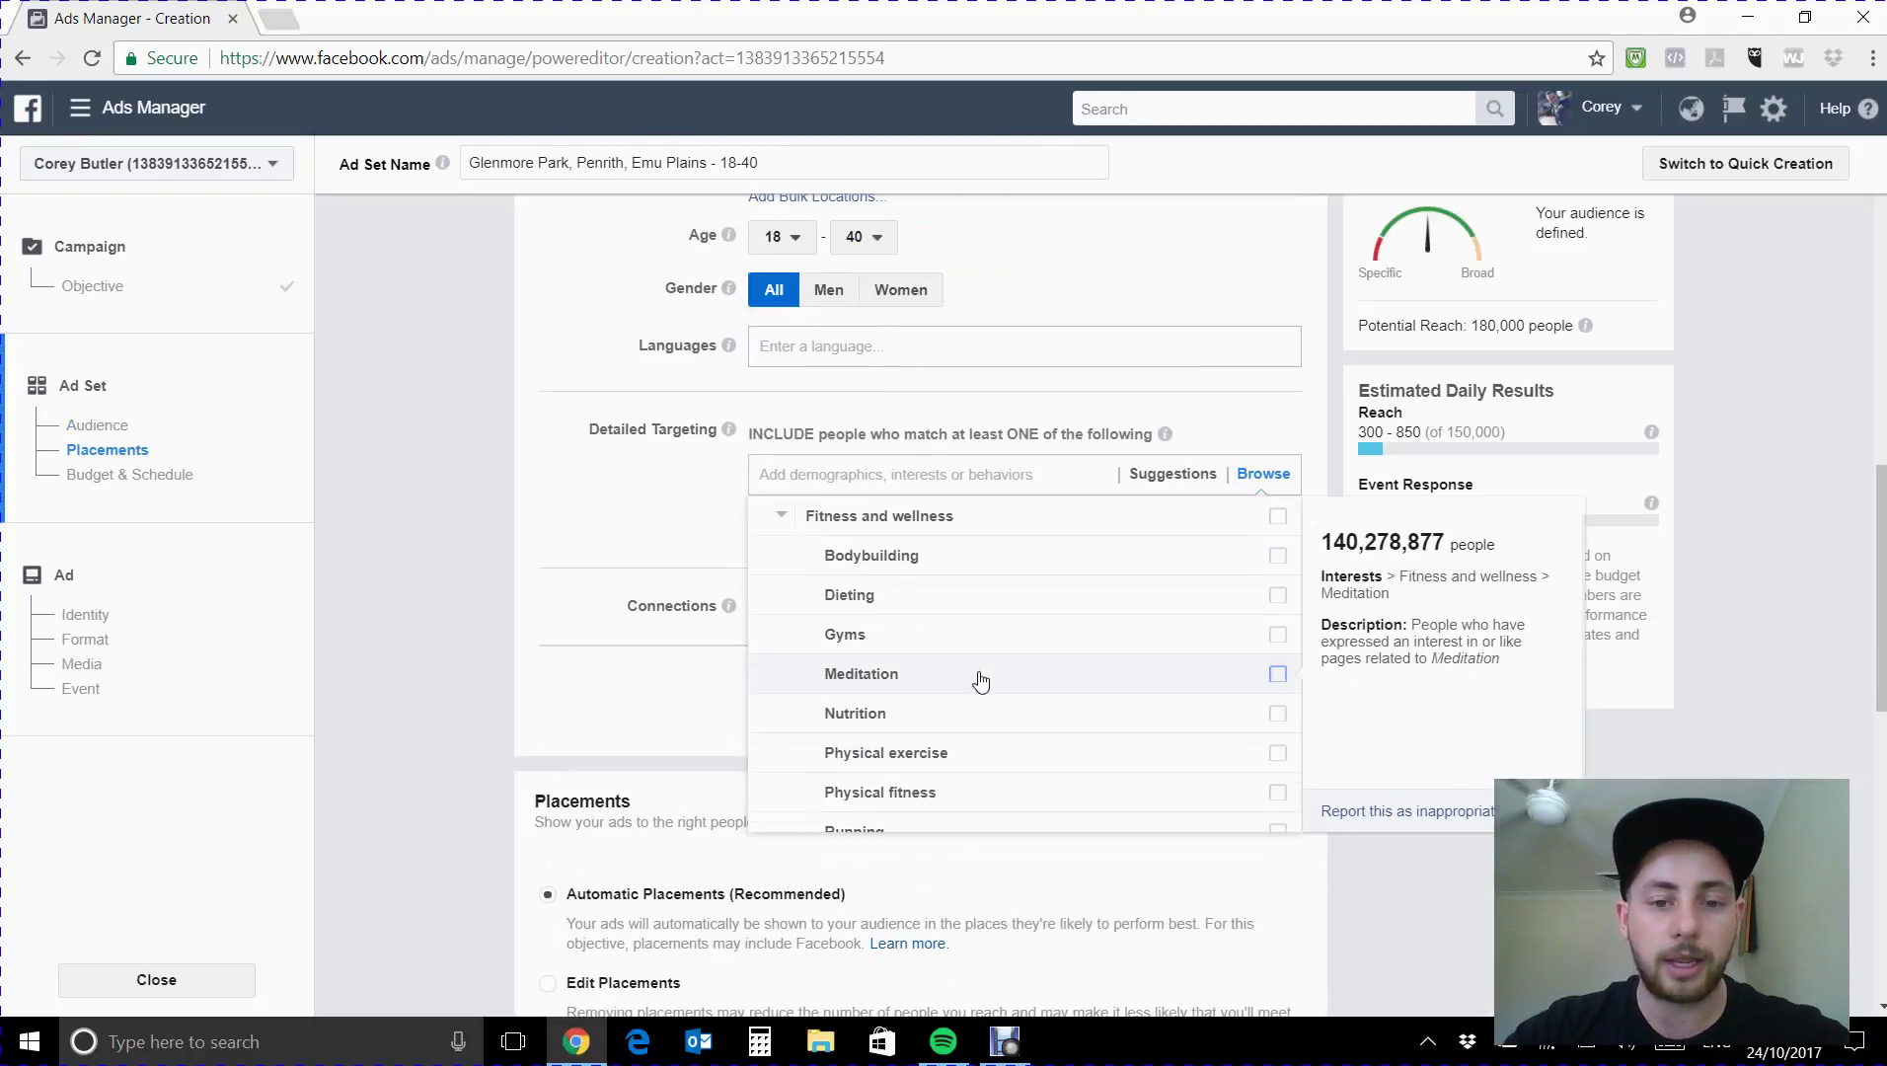
left_click(785, 520)
Add weight loss and lorna jane as interests in the audience's detailed targeting.
left_click(893, 477)
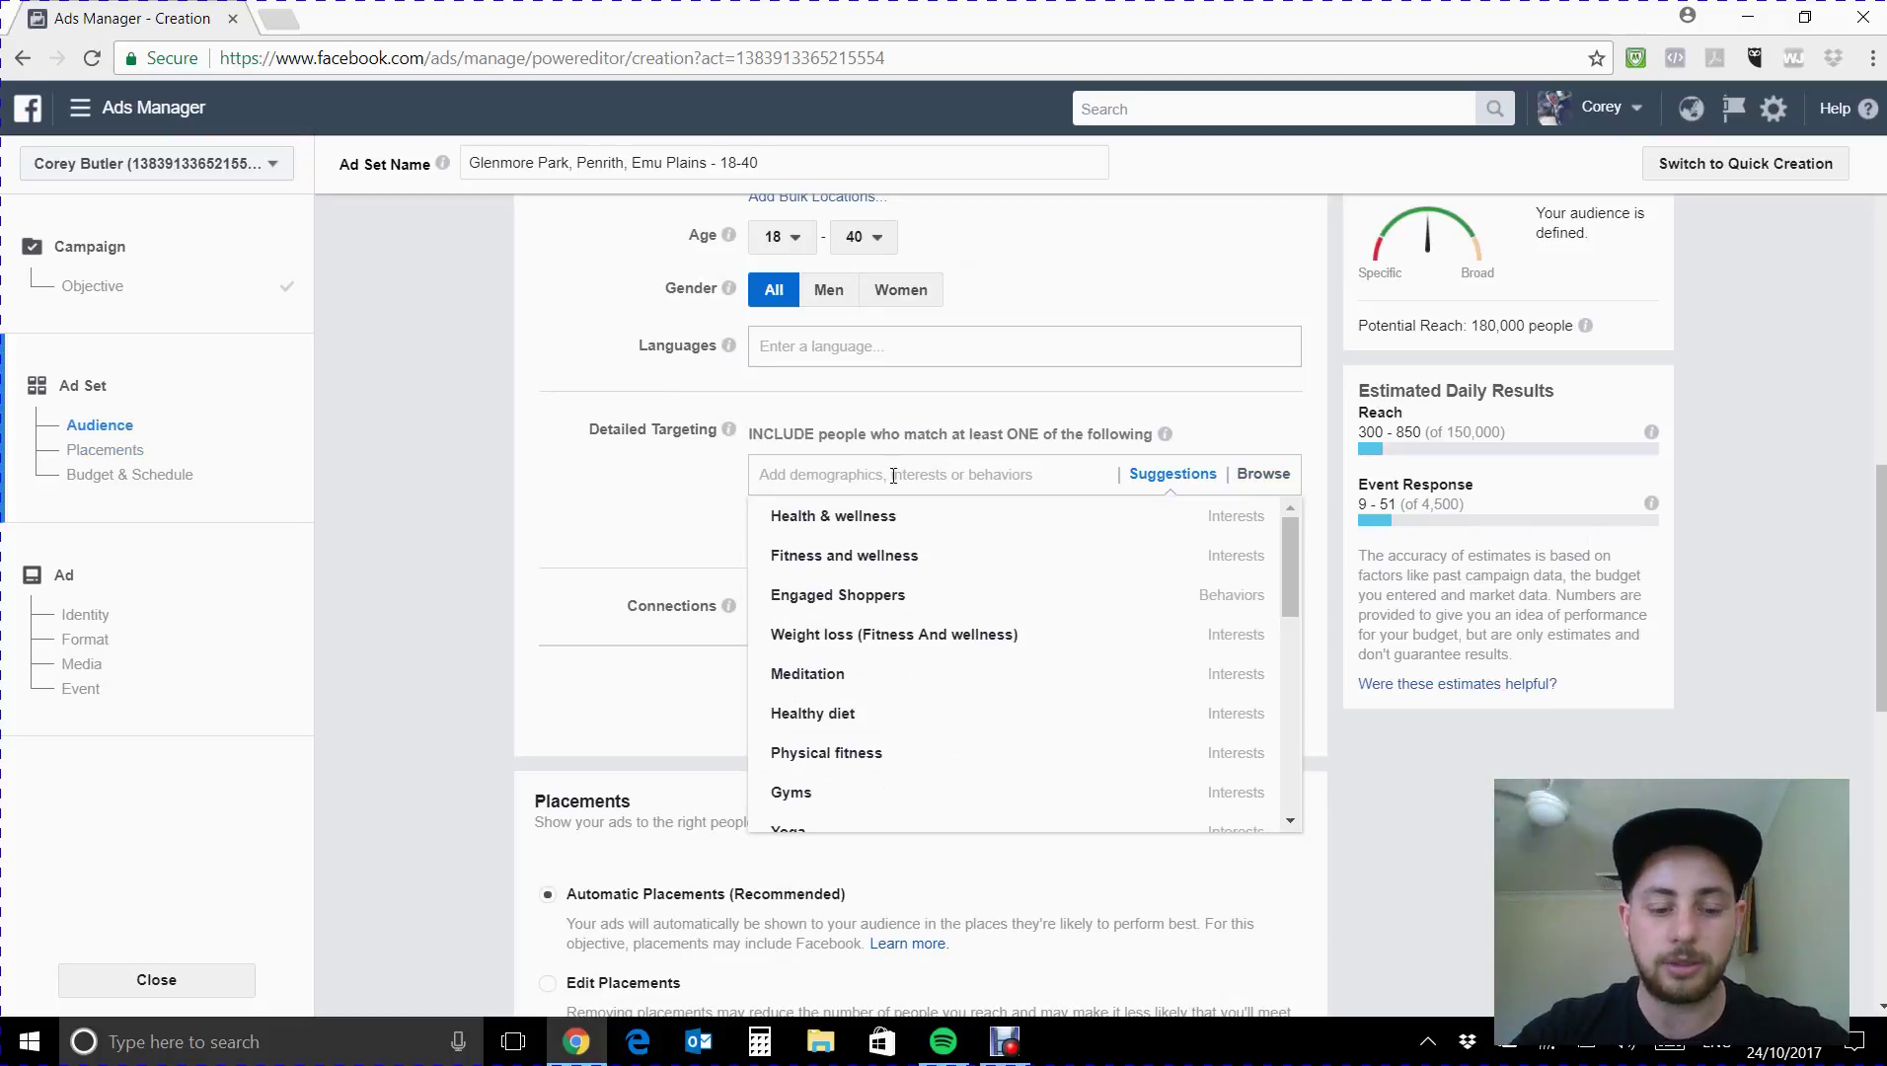
type("Weight Loss")
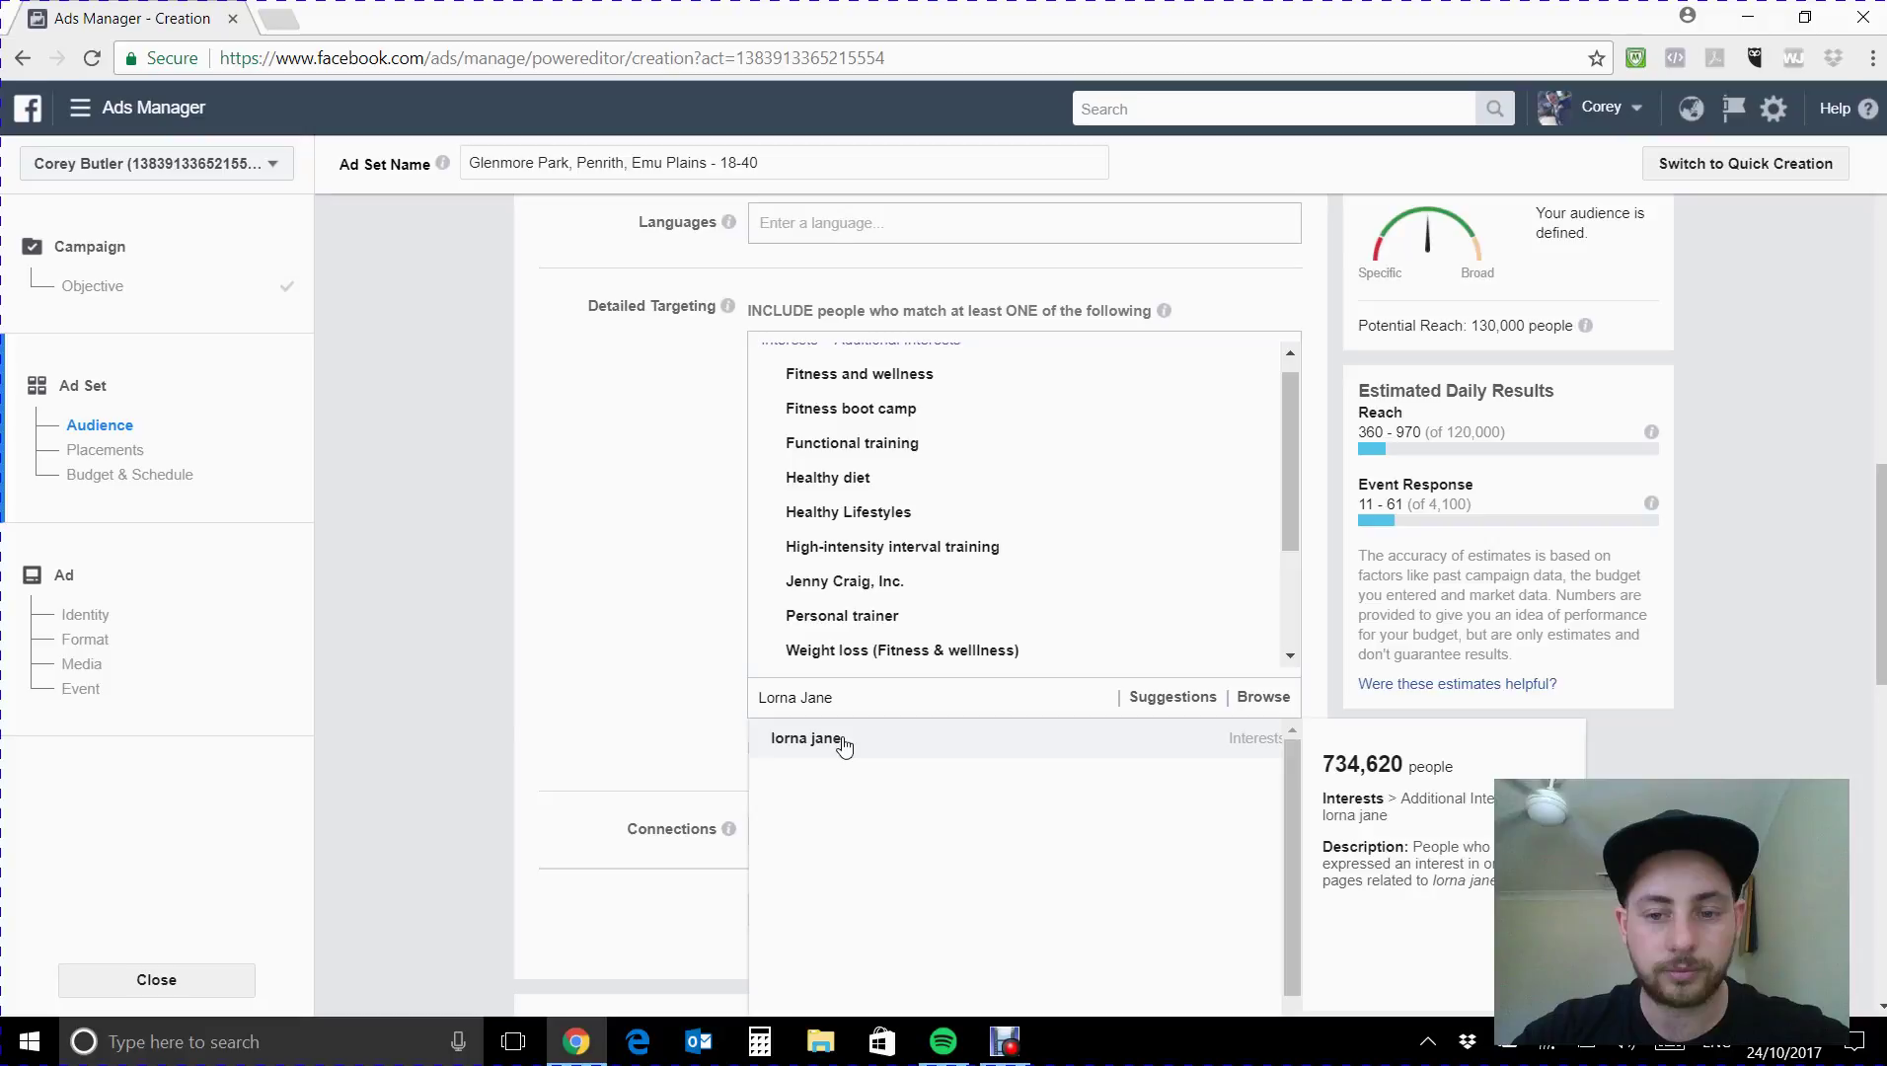
left_click(843, 747)
Add the Engaged Shoppers behavior under Purchase behavior to the audience's detailed targeting.
scroll(868, 691, "down", 3)
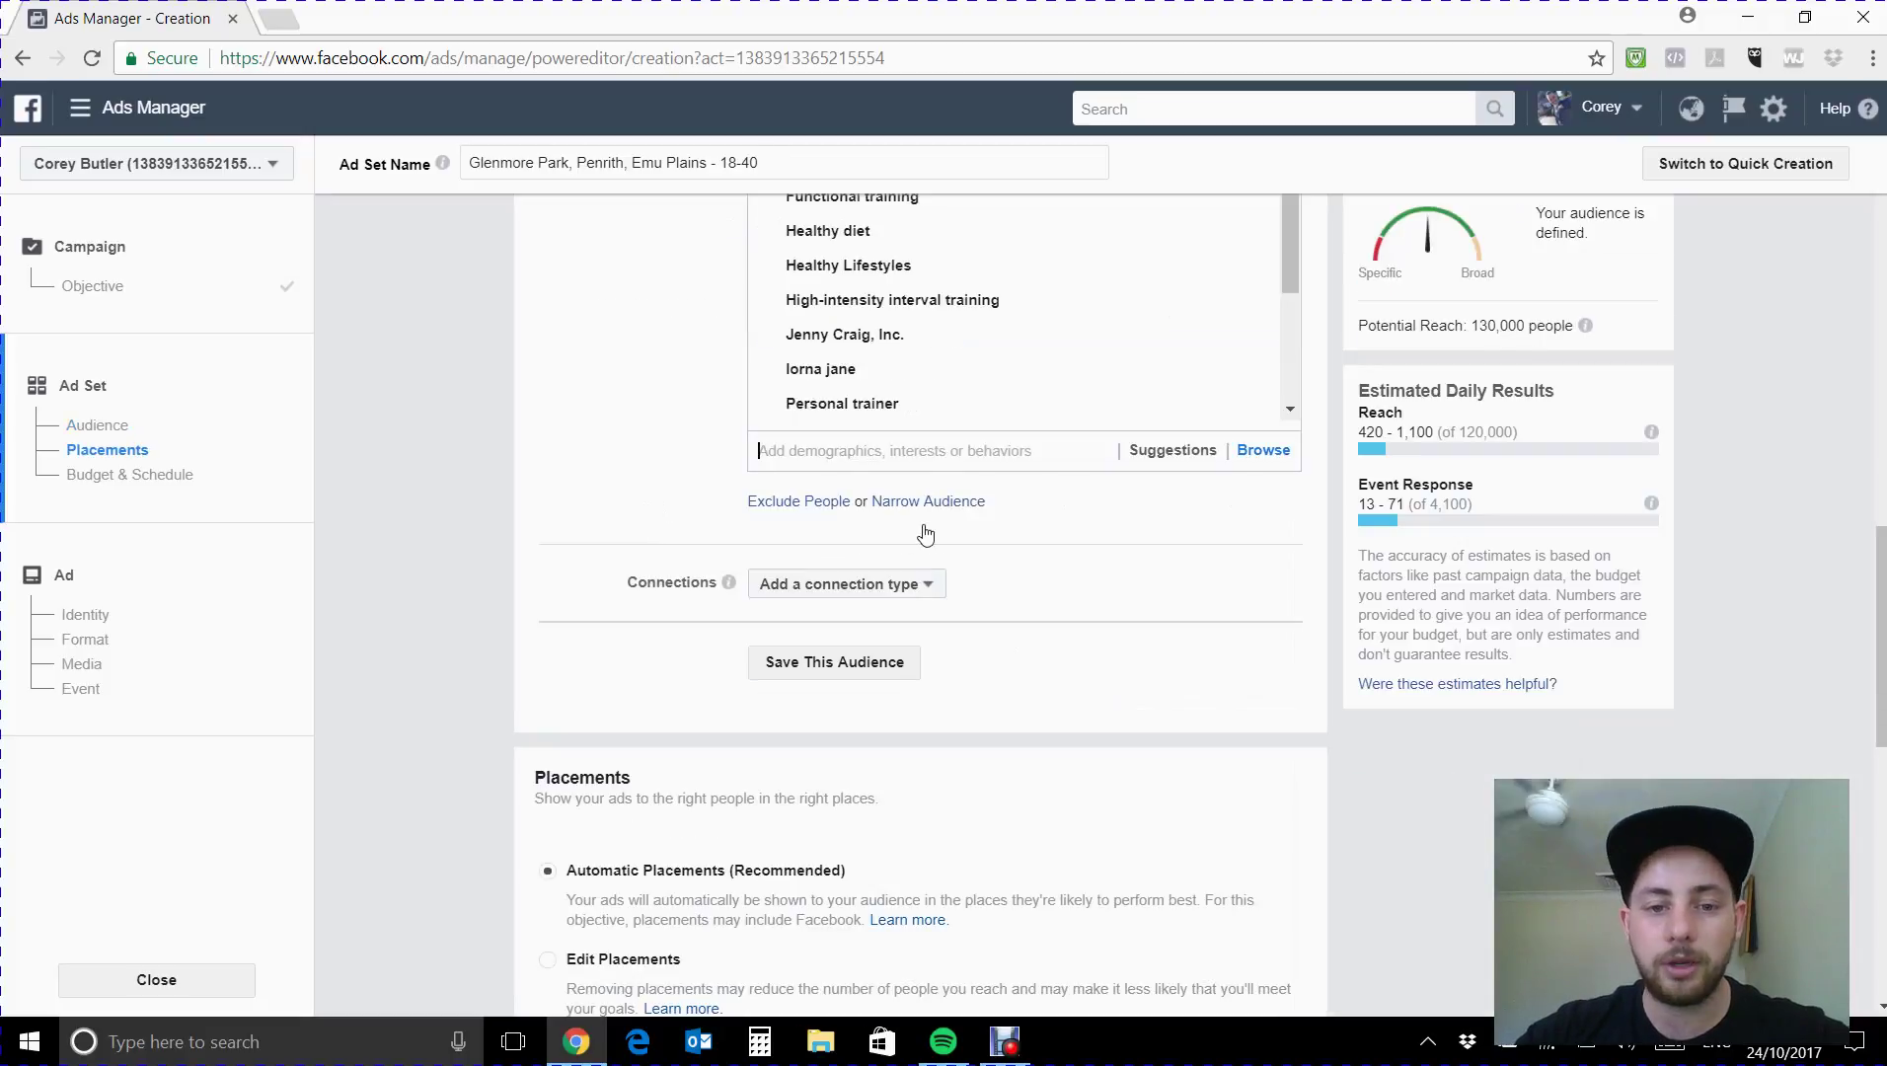
left_click(780, 573)
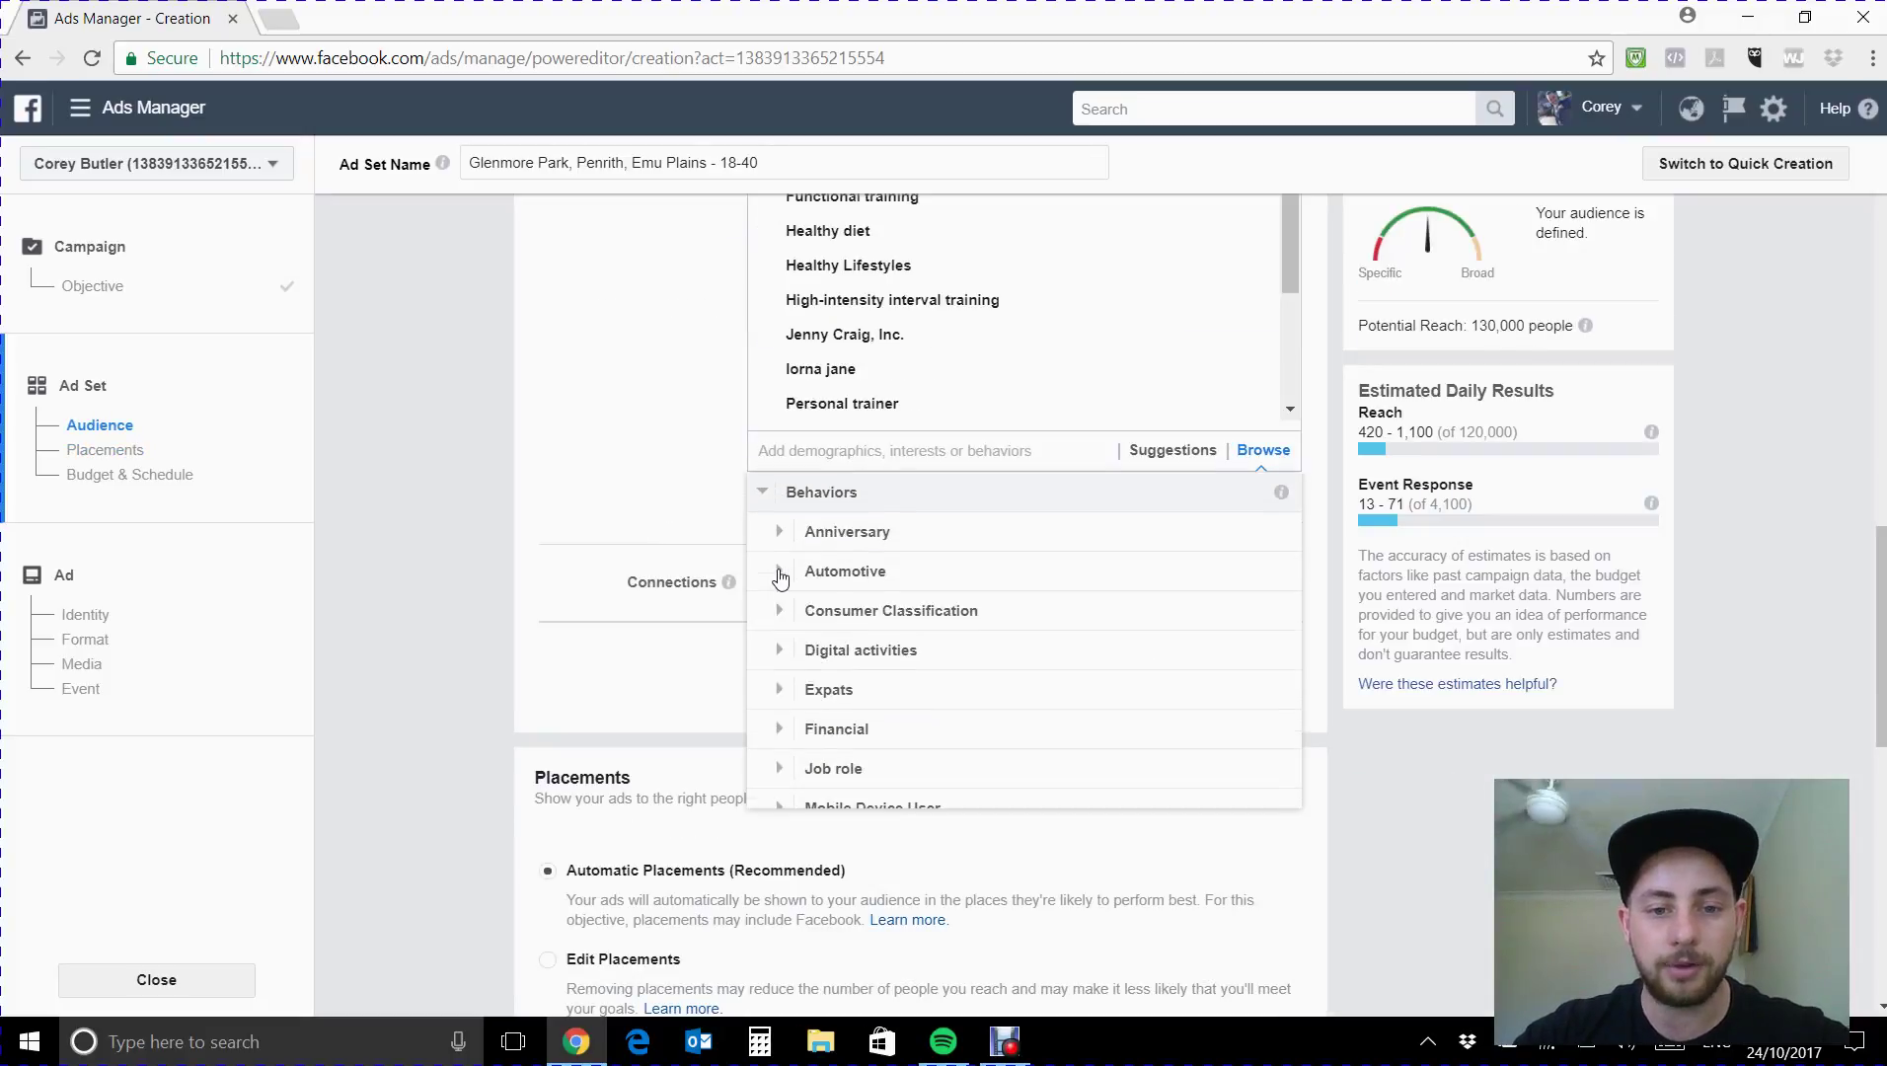
scroll(873, 538, "down", 2)
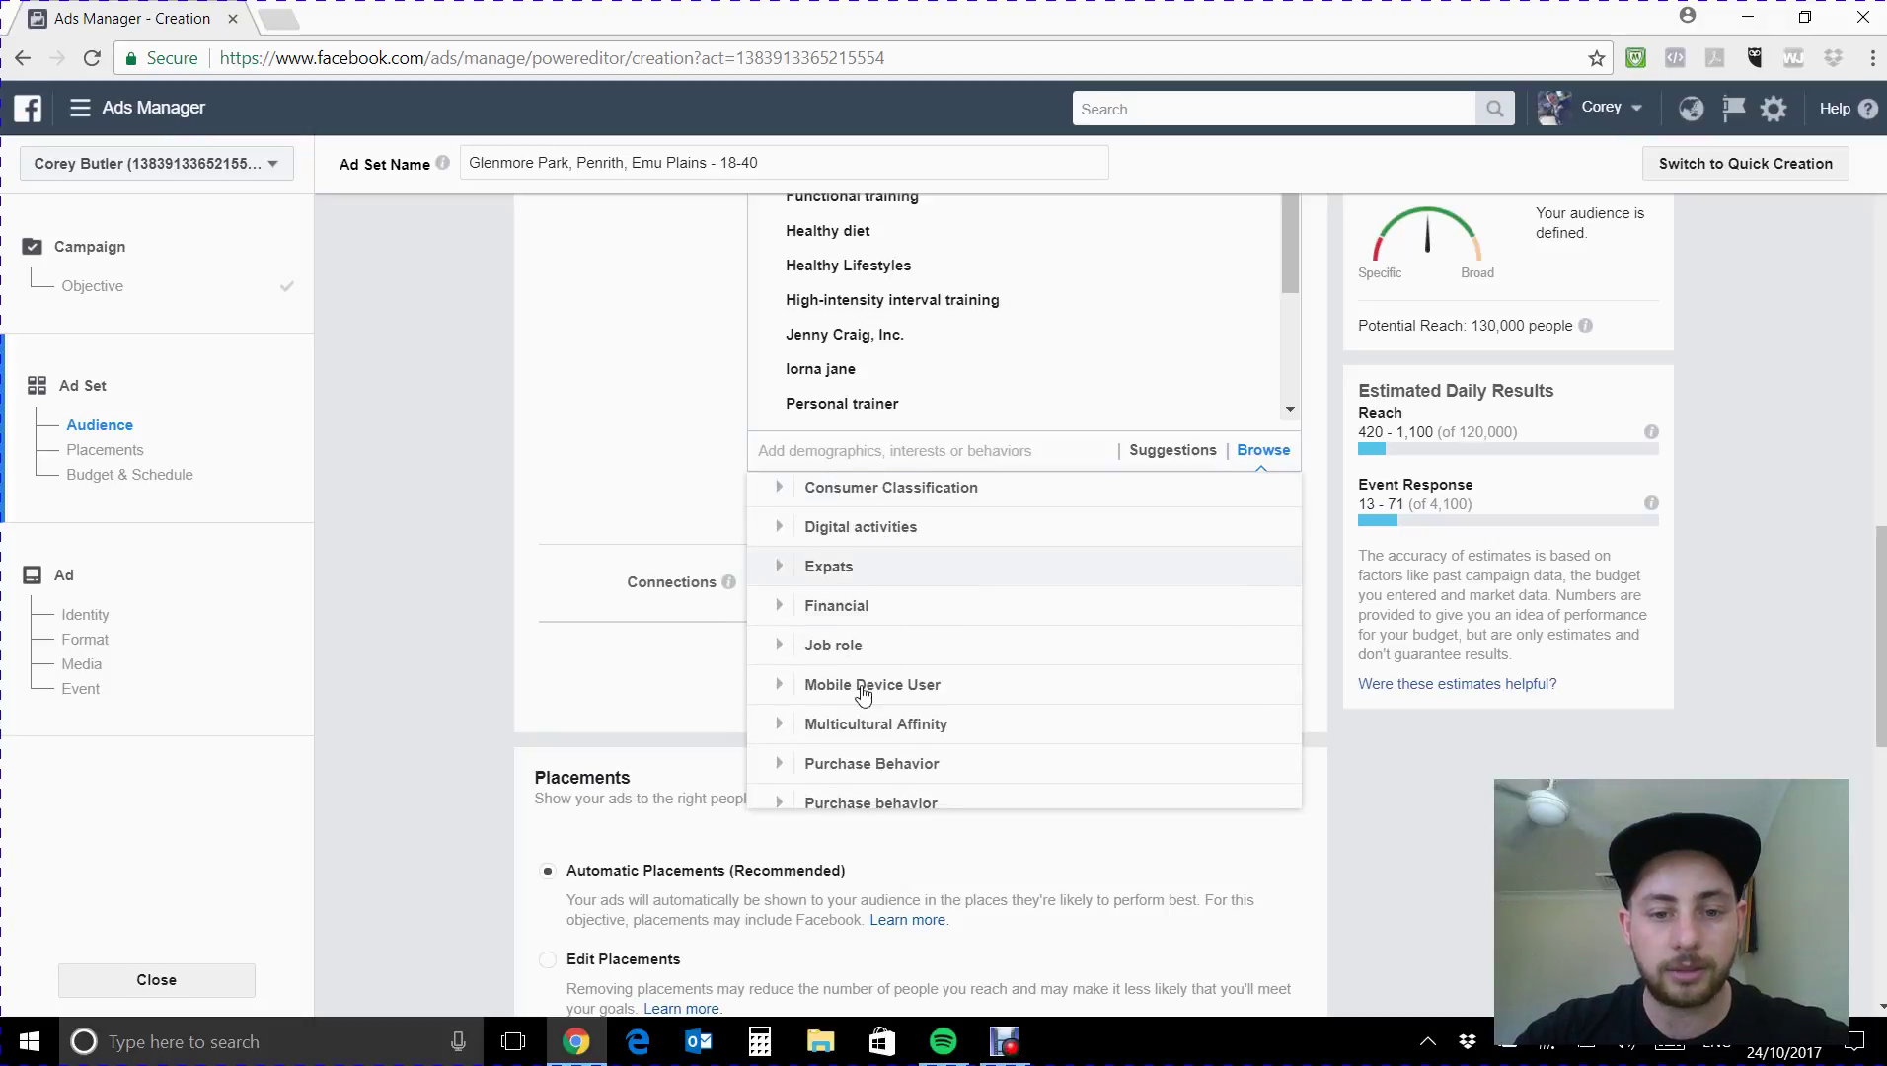
left_click(897, 765)
left_click(900, 667)
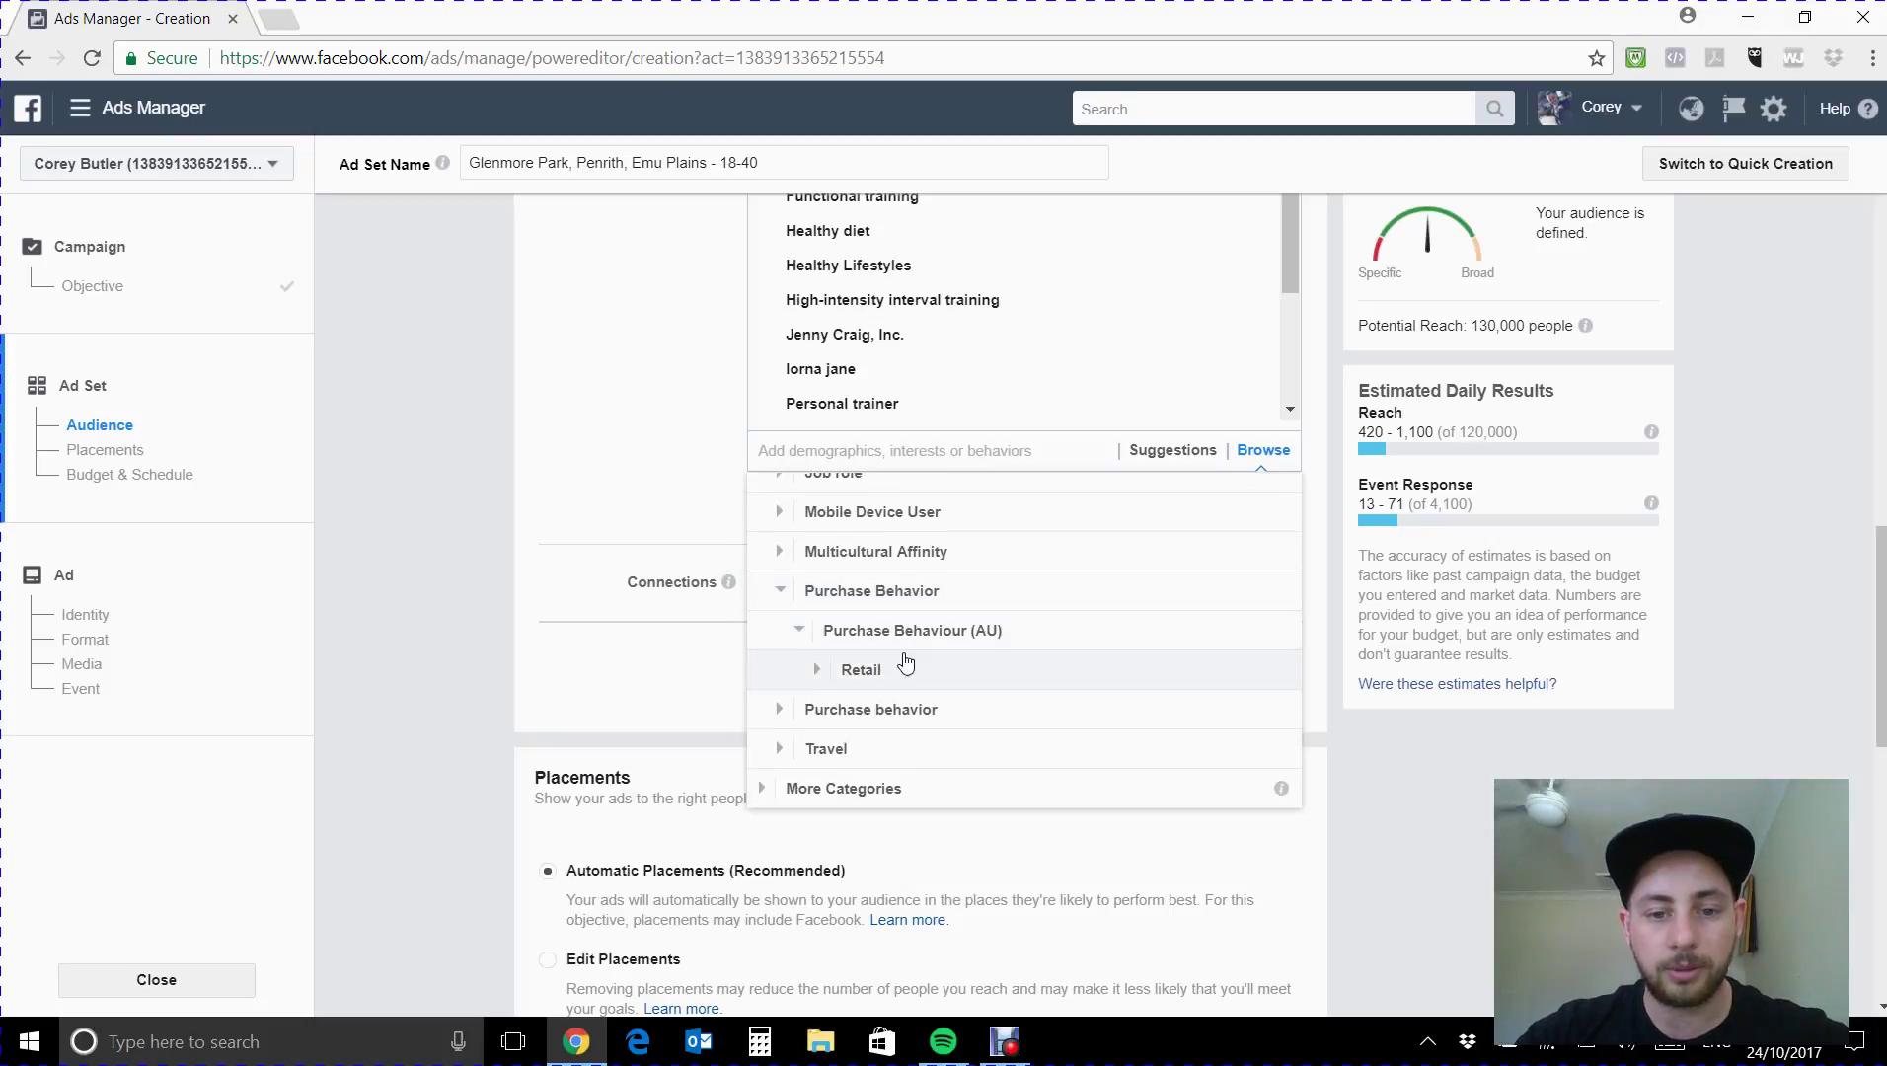
left_click(868, 711)
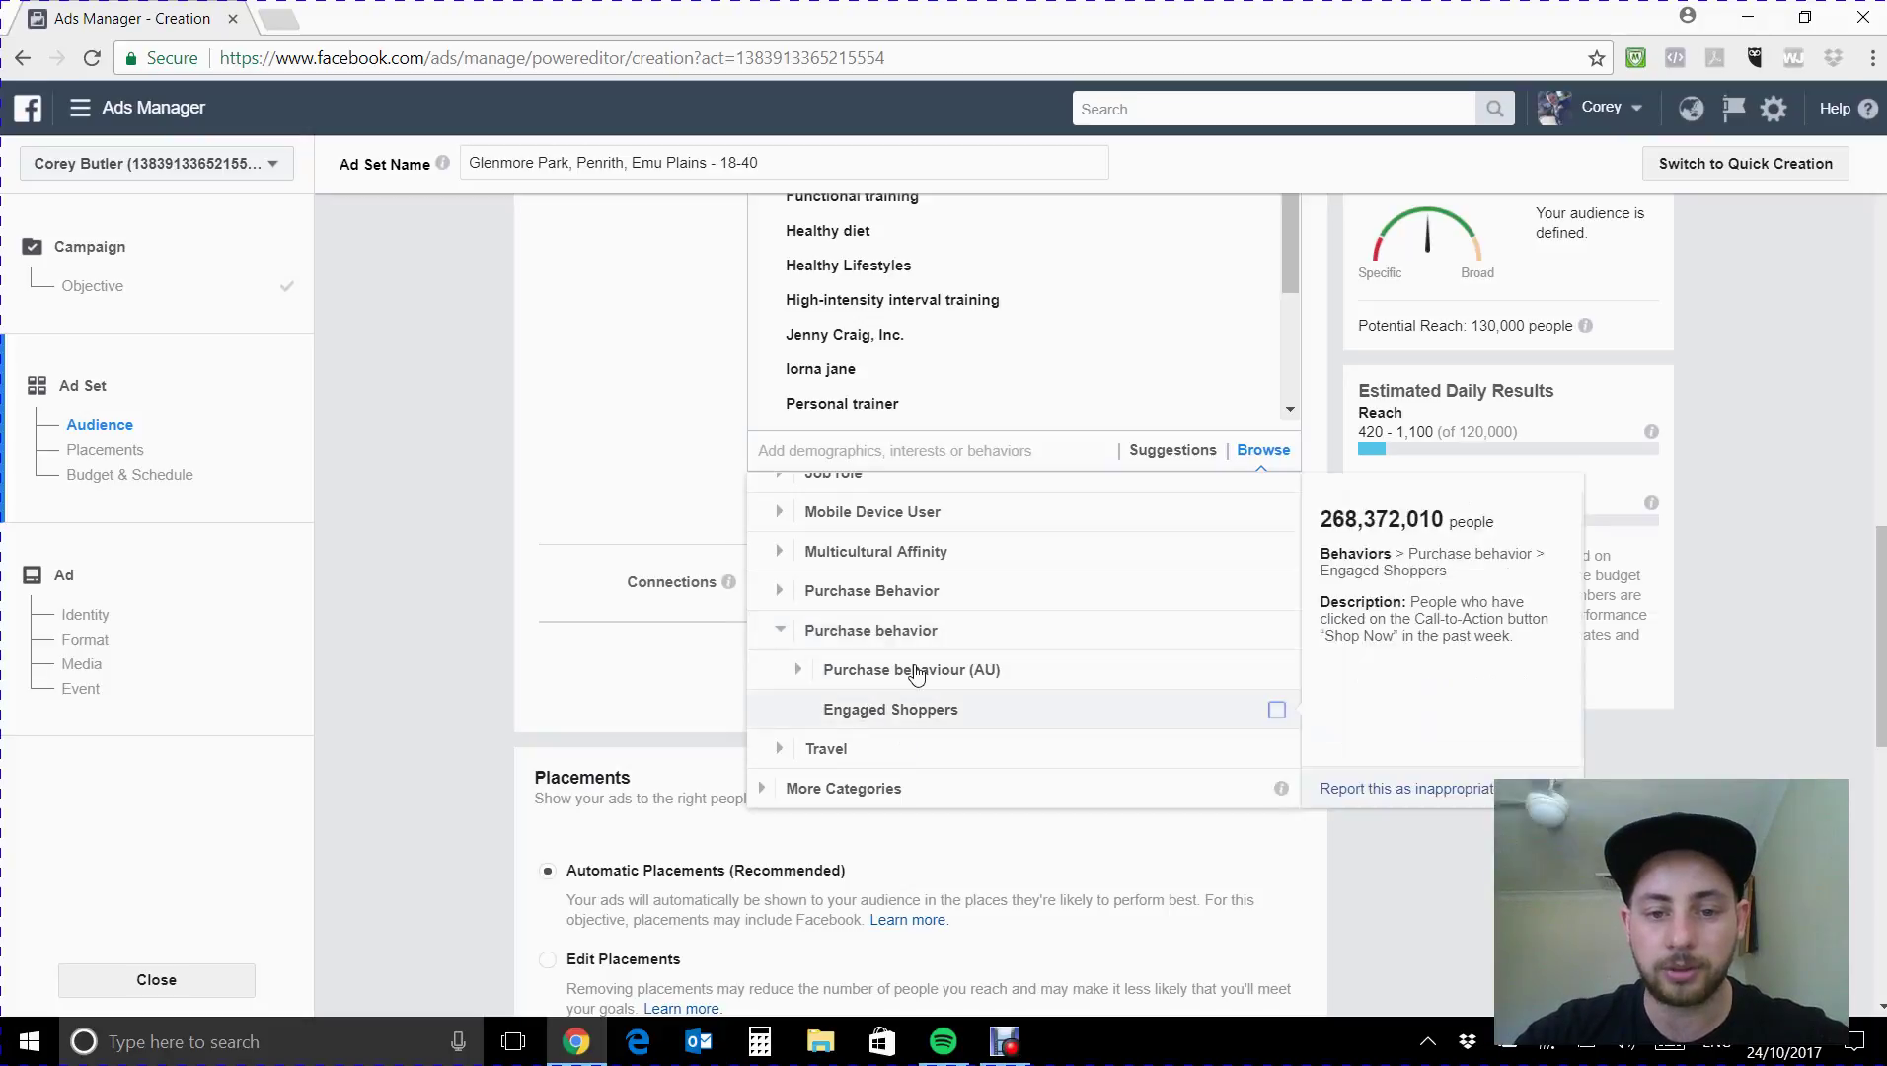
mouse_move(902, 715)
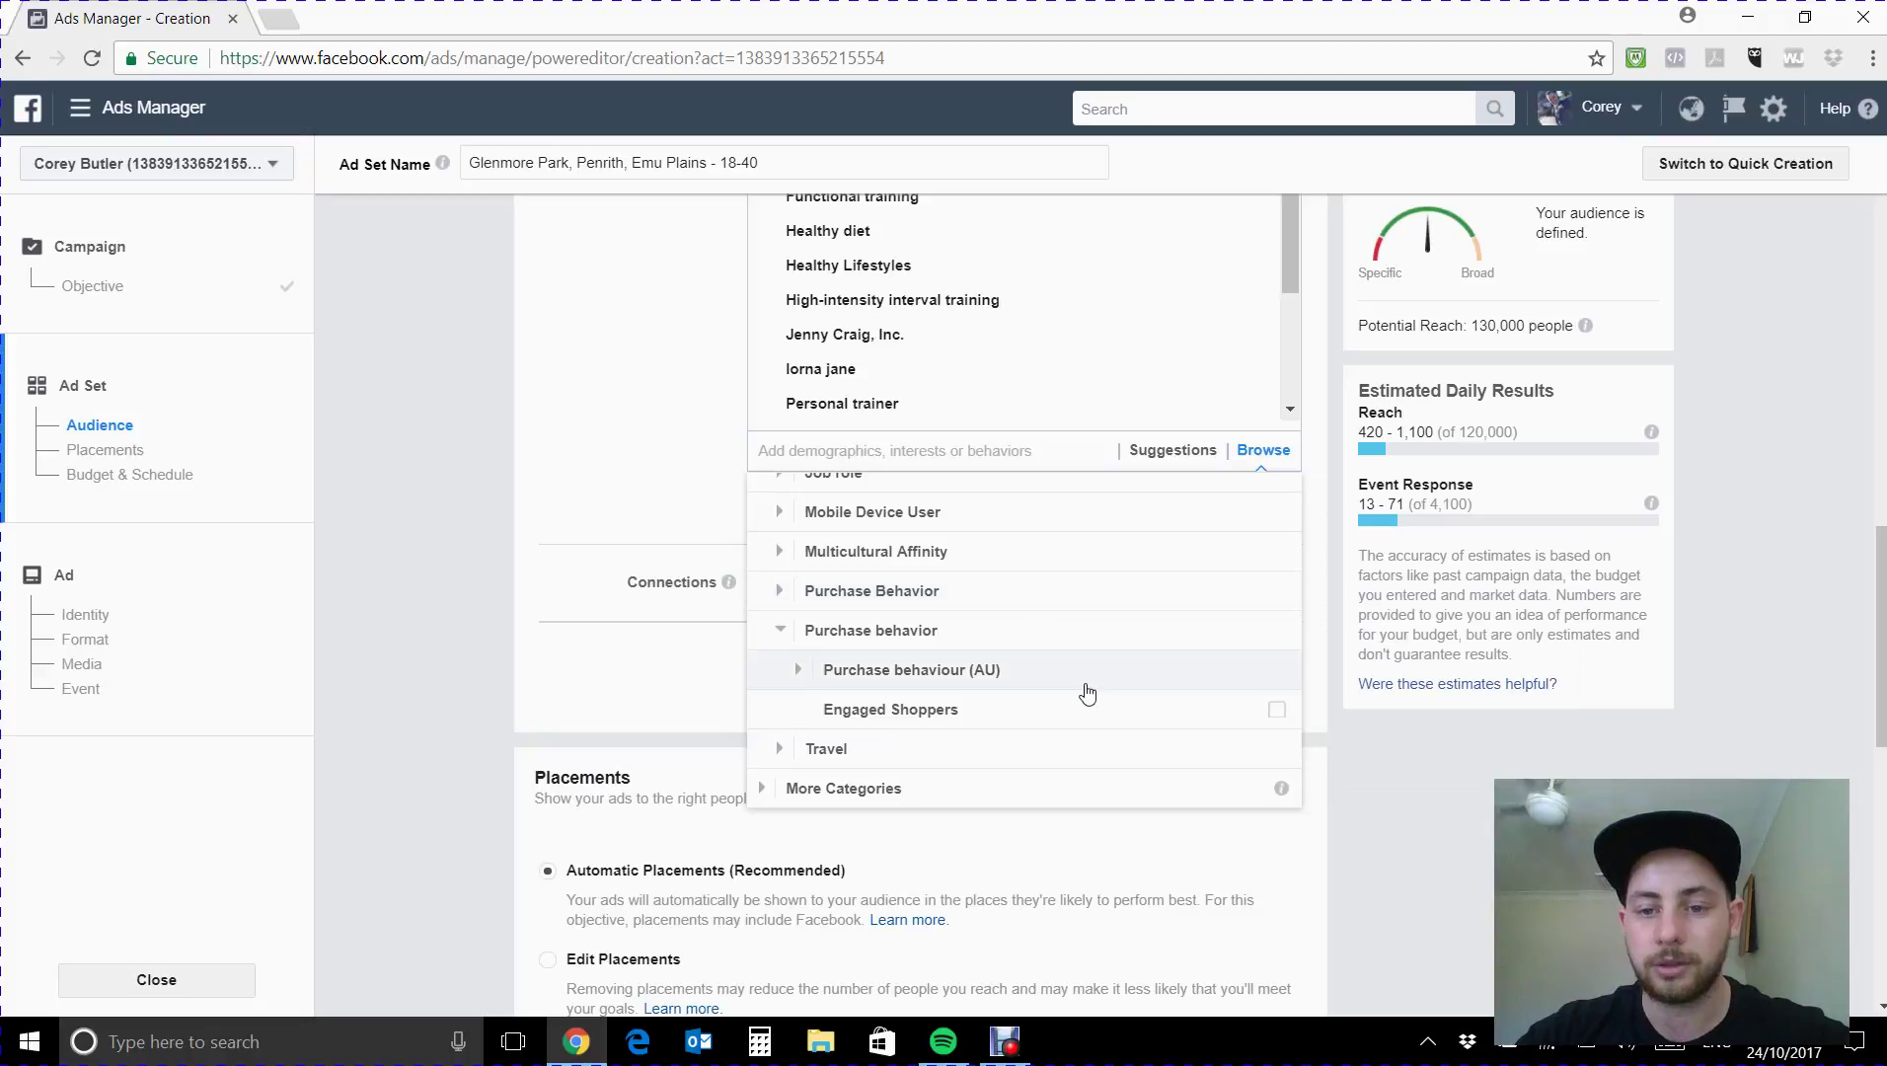
mouse_move(1059, 726)
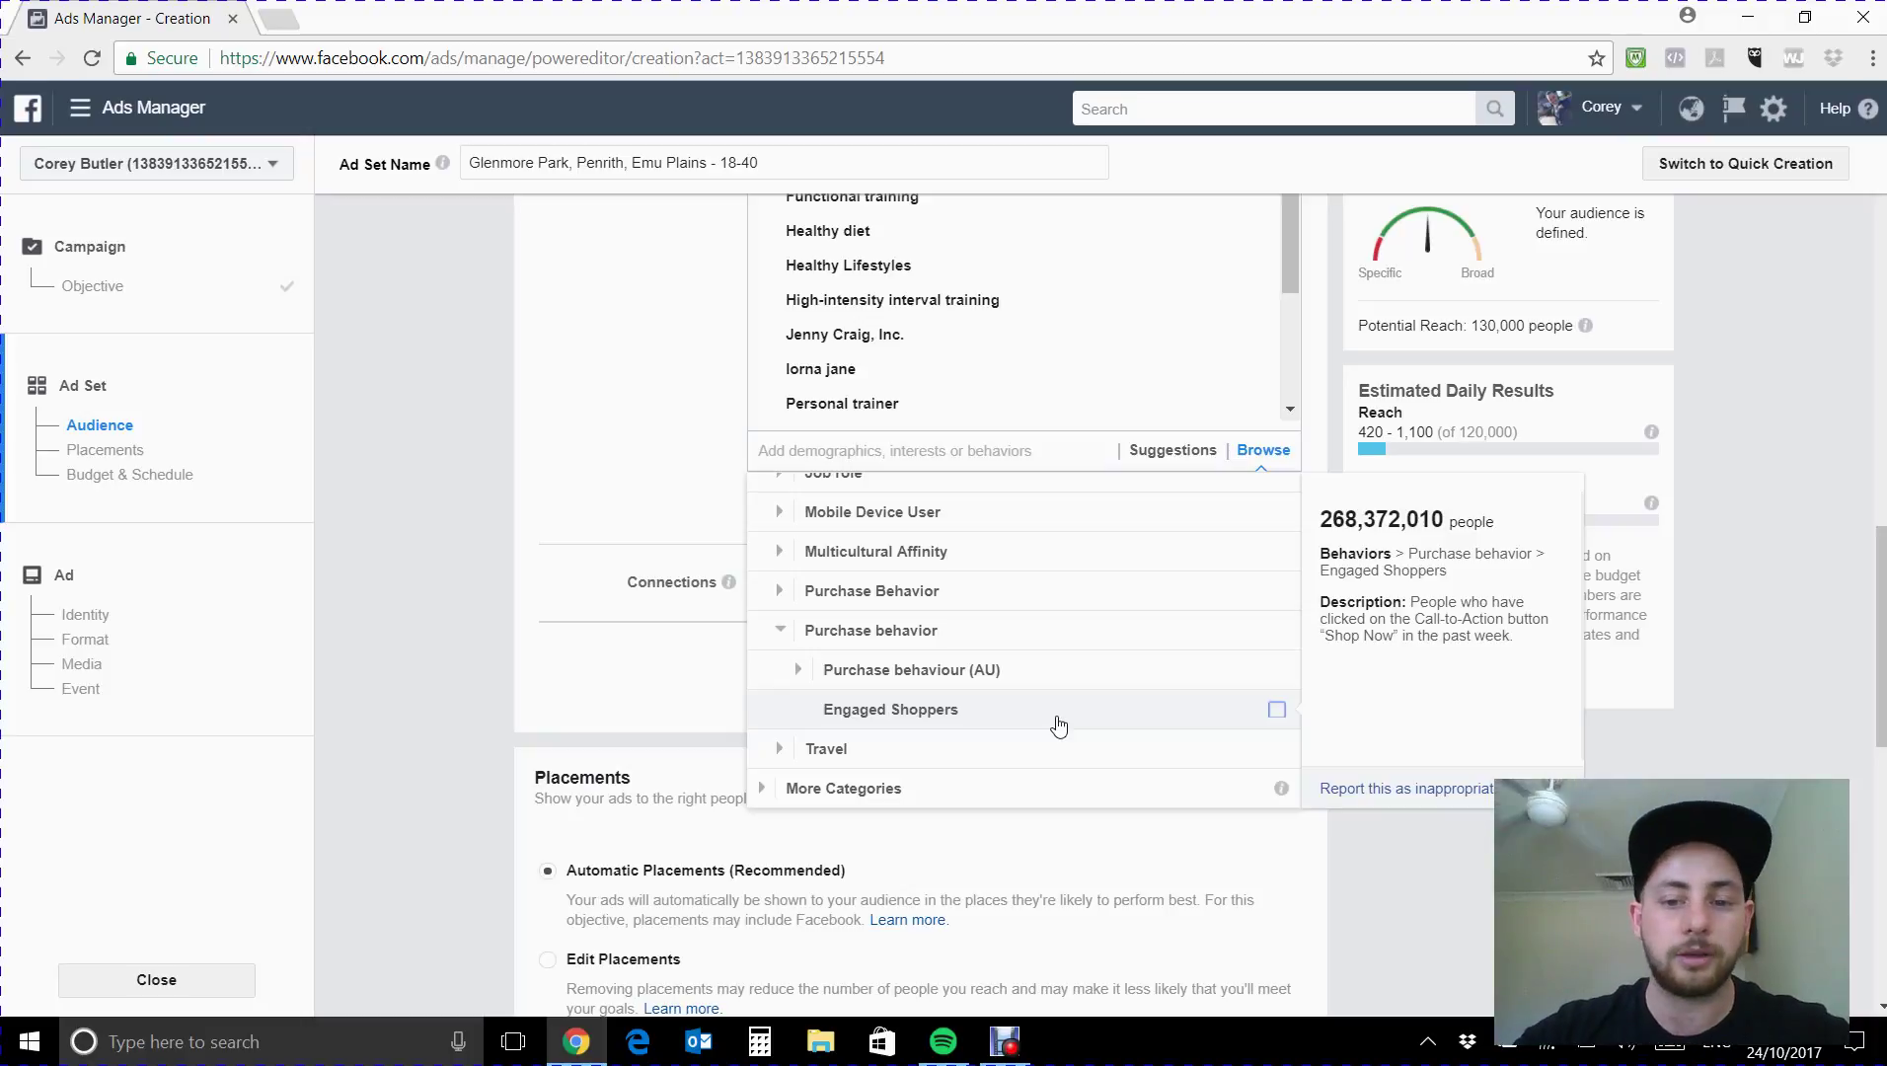
left_click(1276, 709)
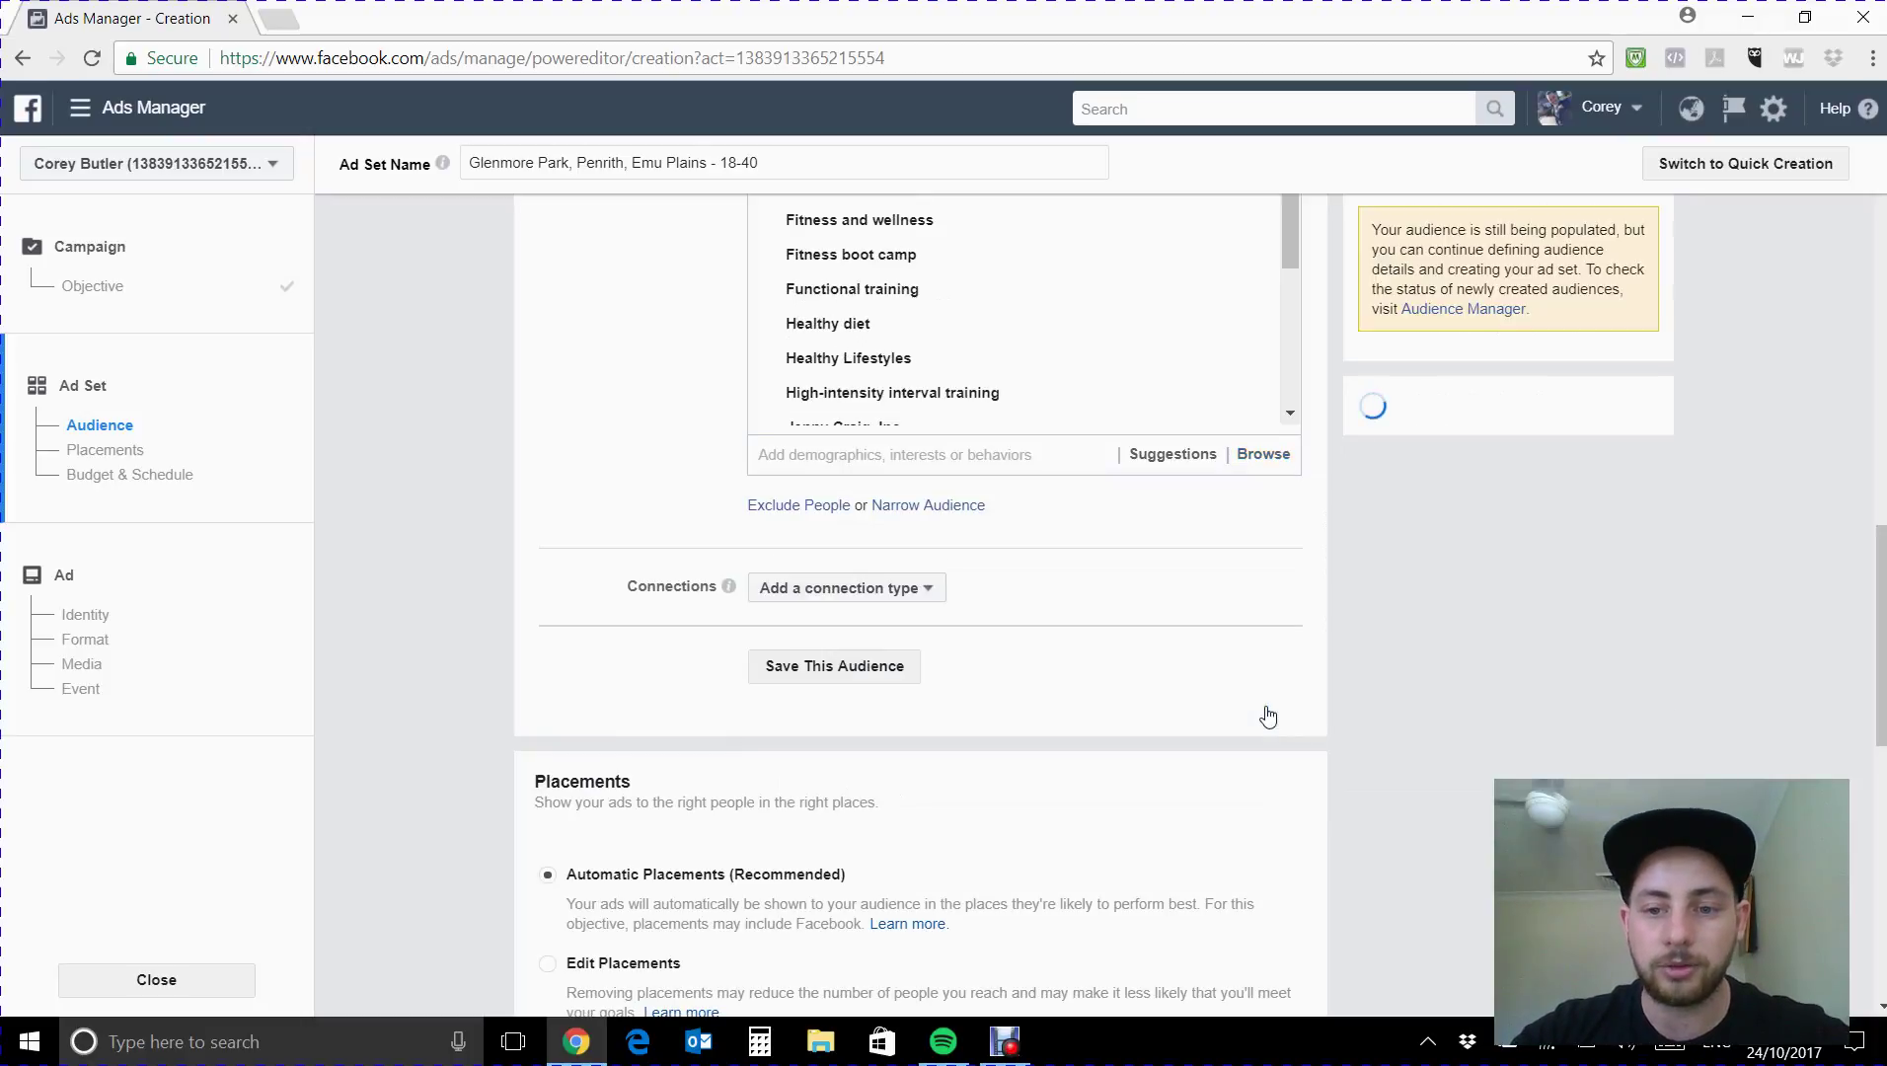
Review the selected targeting interests and the Behaviors and Demographics categories available for the audience.
scroll(646, 395, "down", 2)
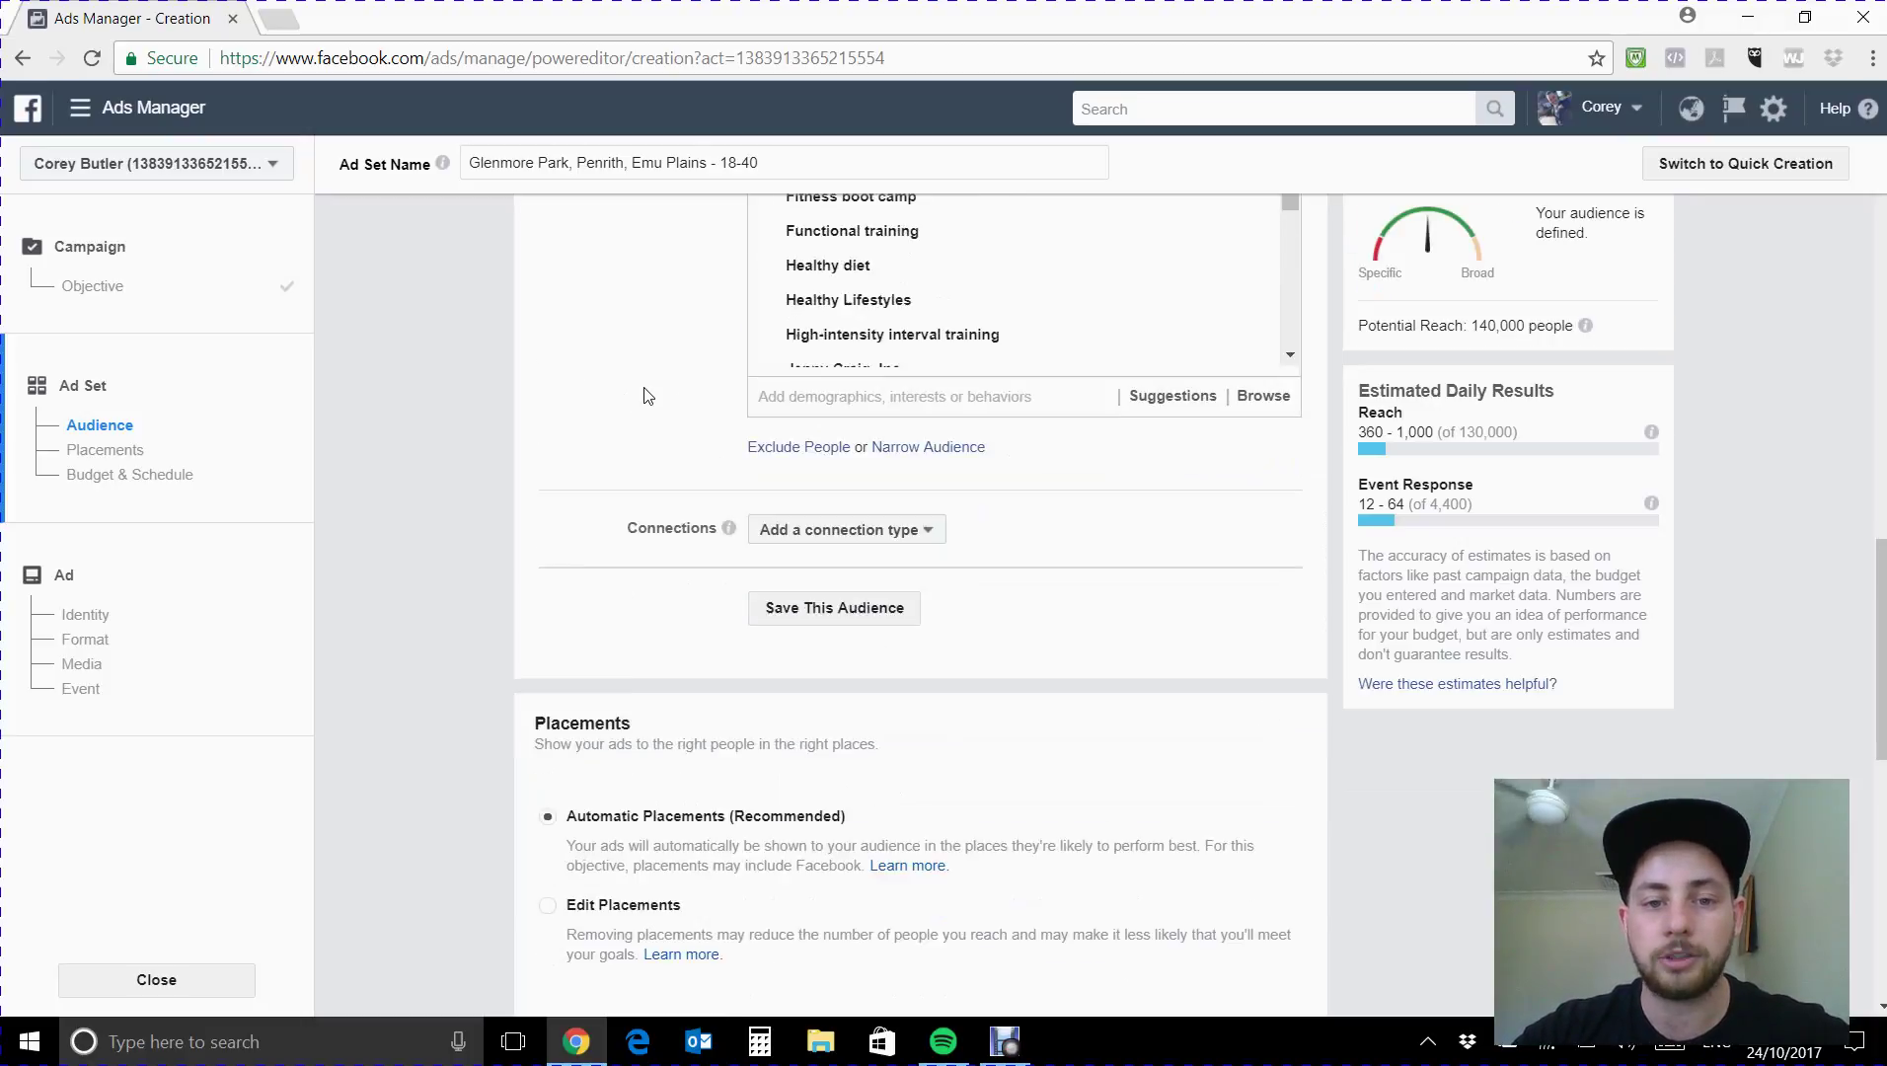
scroll(650, 401, "up", 2)
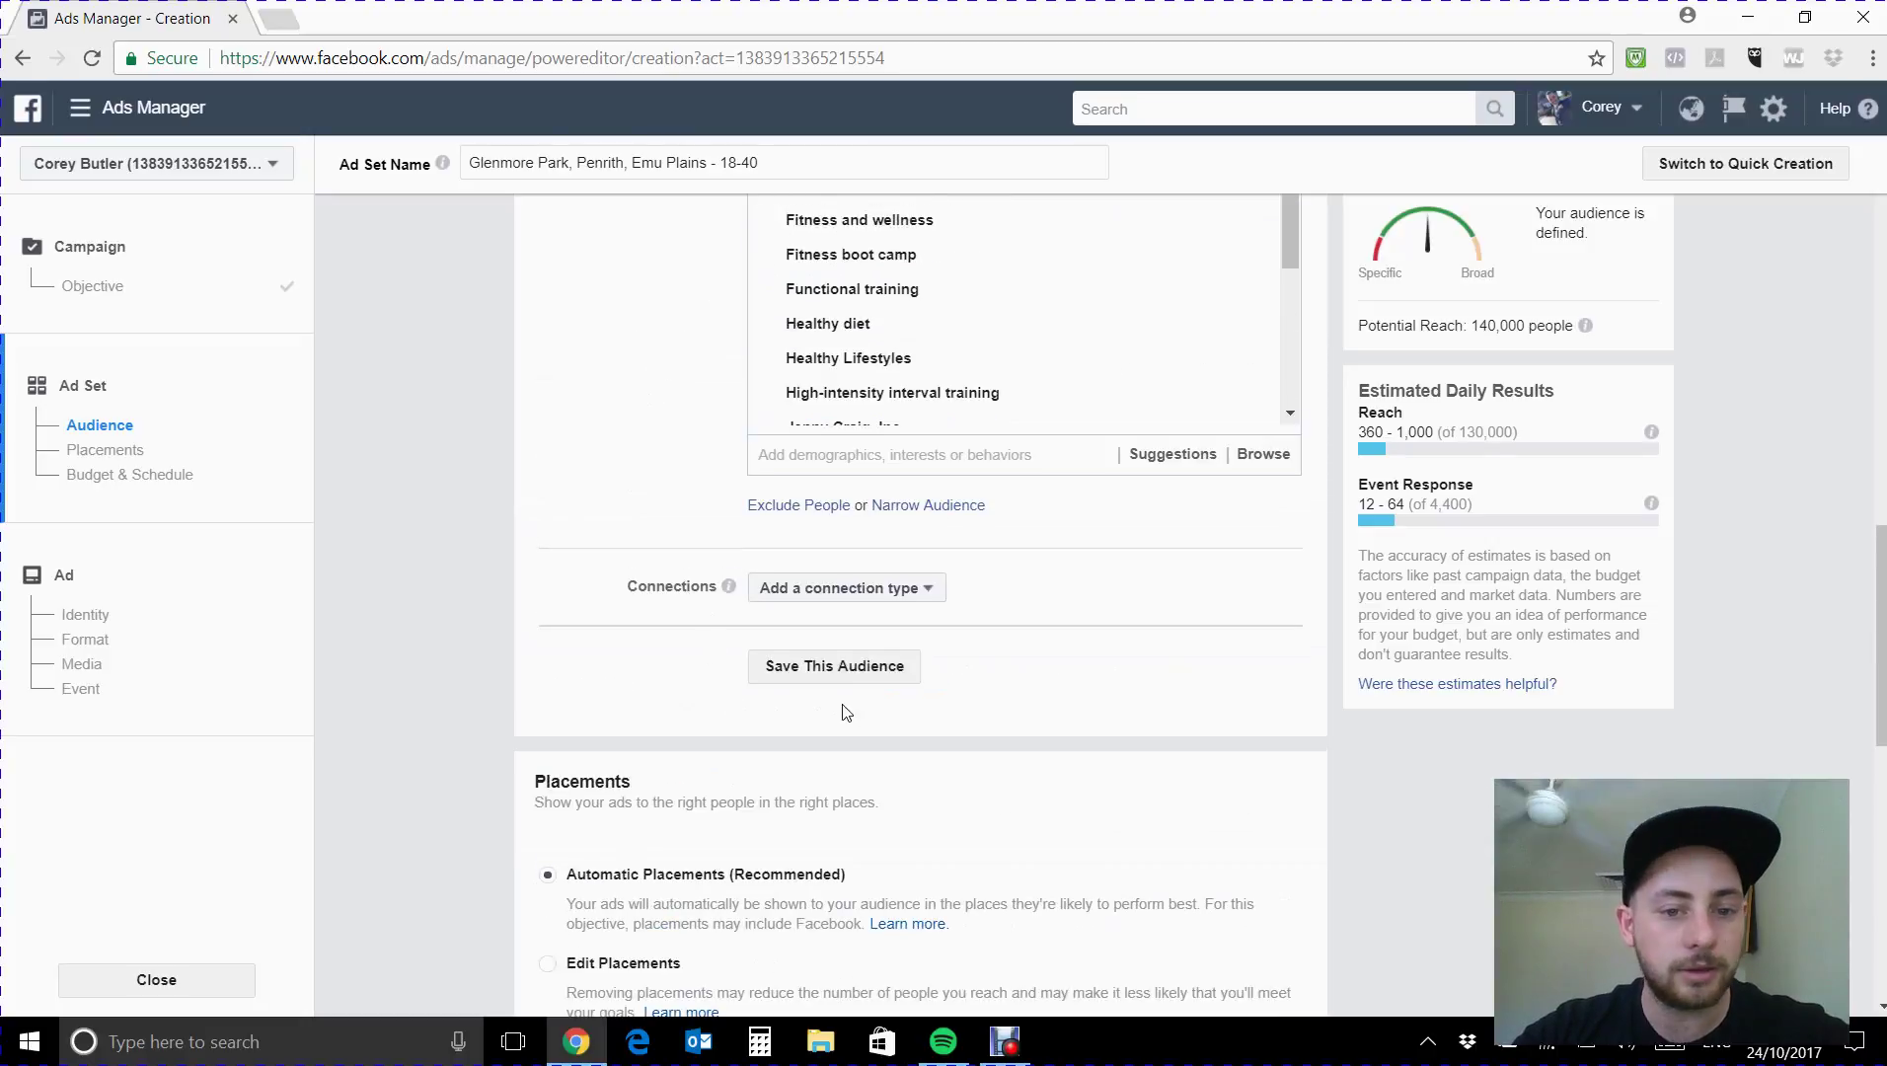
scroll(947, 326, "down", 3)
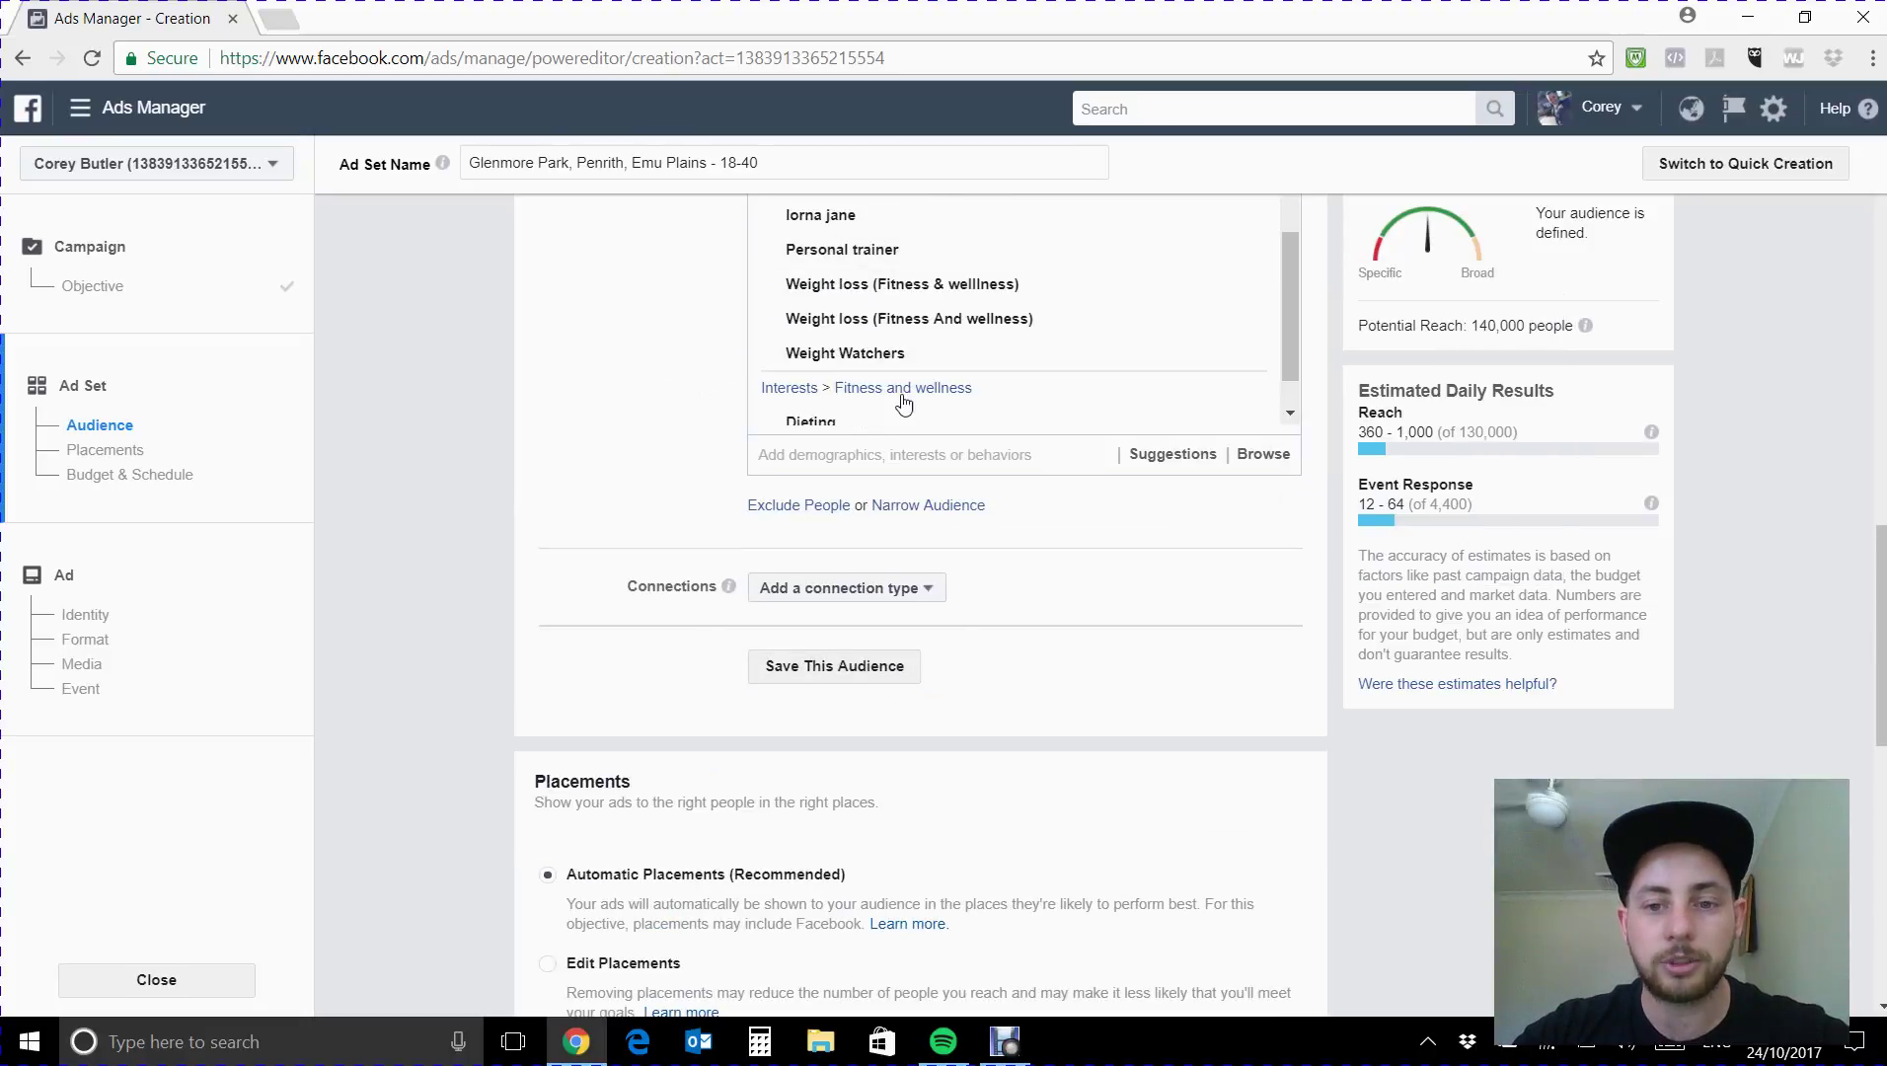
left_click(1273, 462)
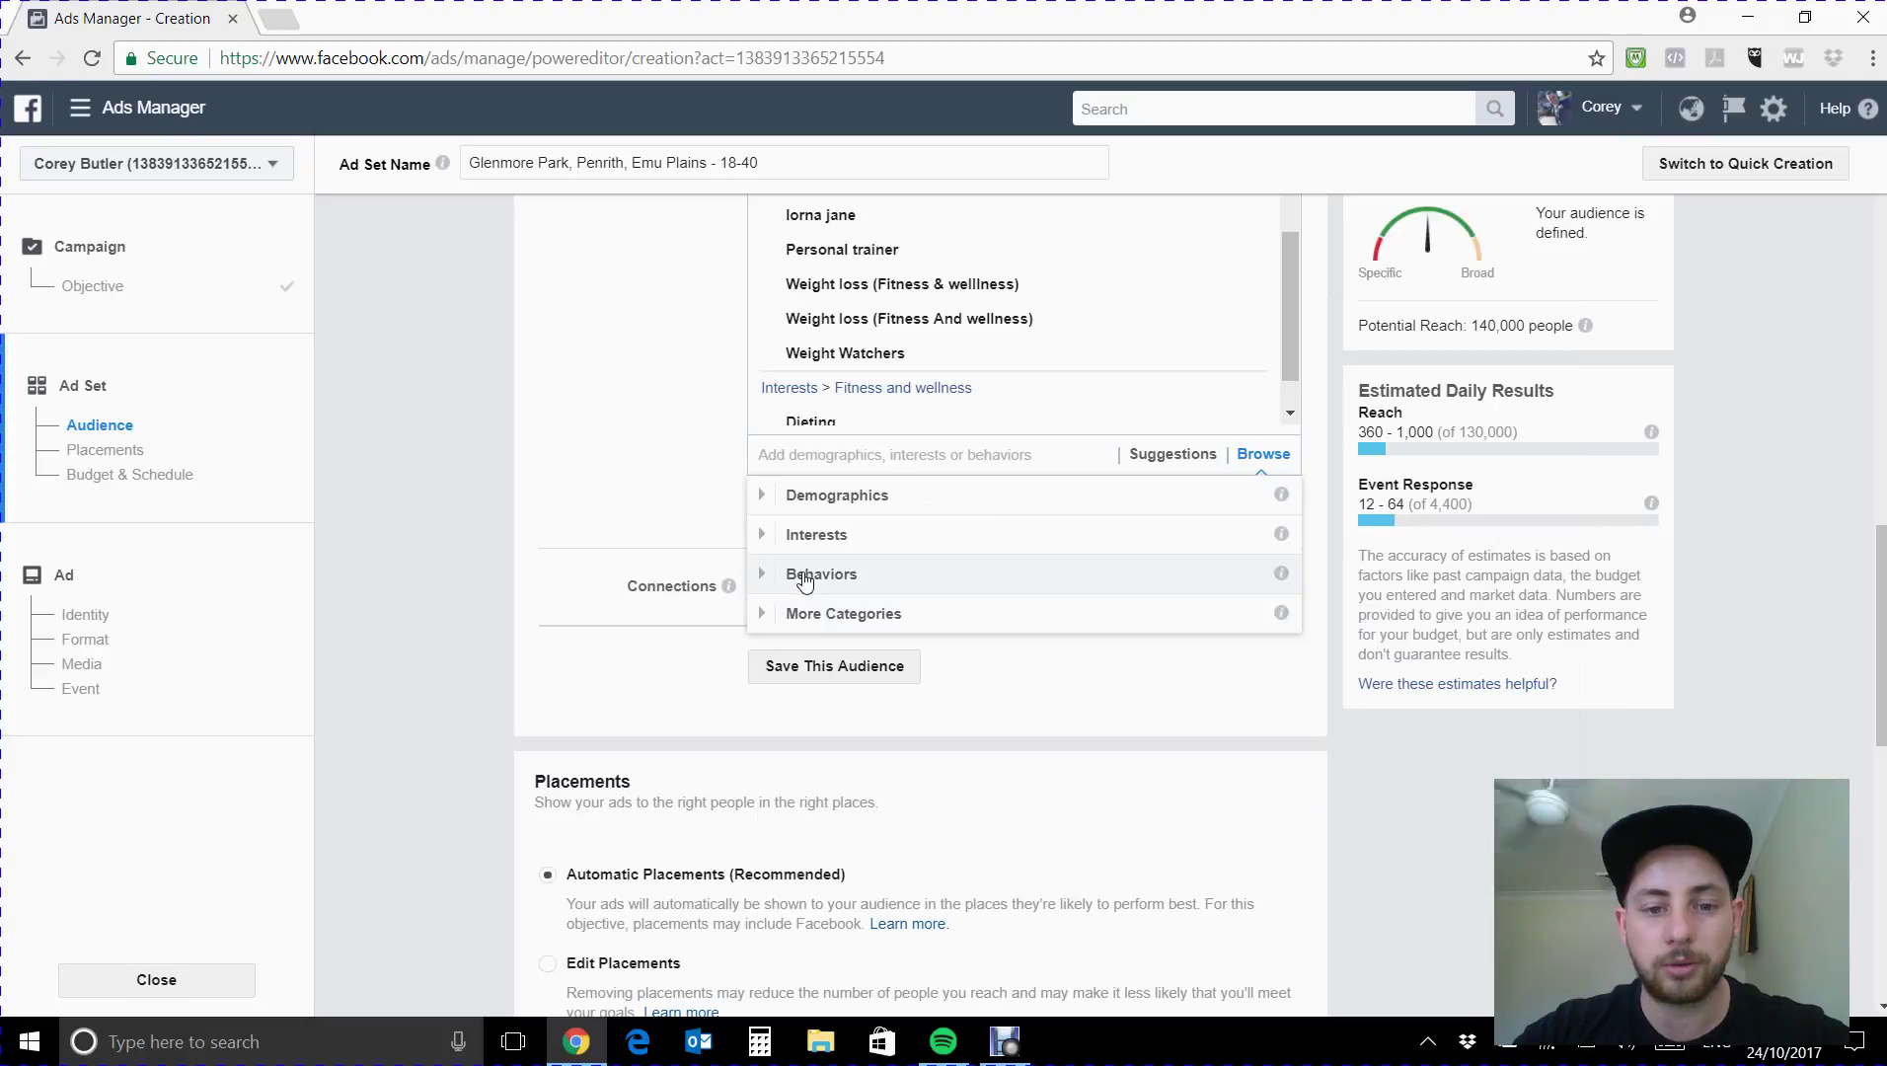
left_click(801, 567)
scroll(848, 641, "down", 3)
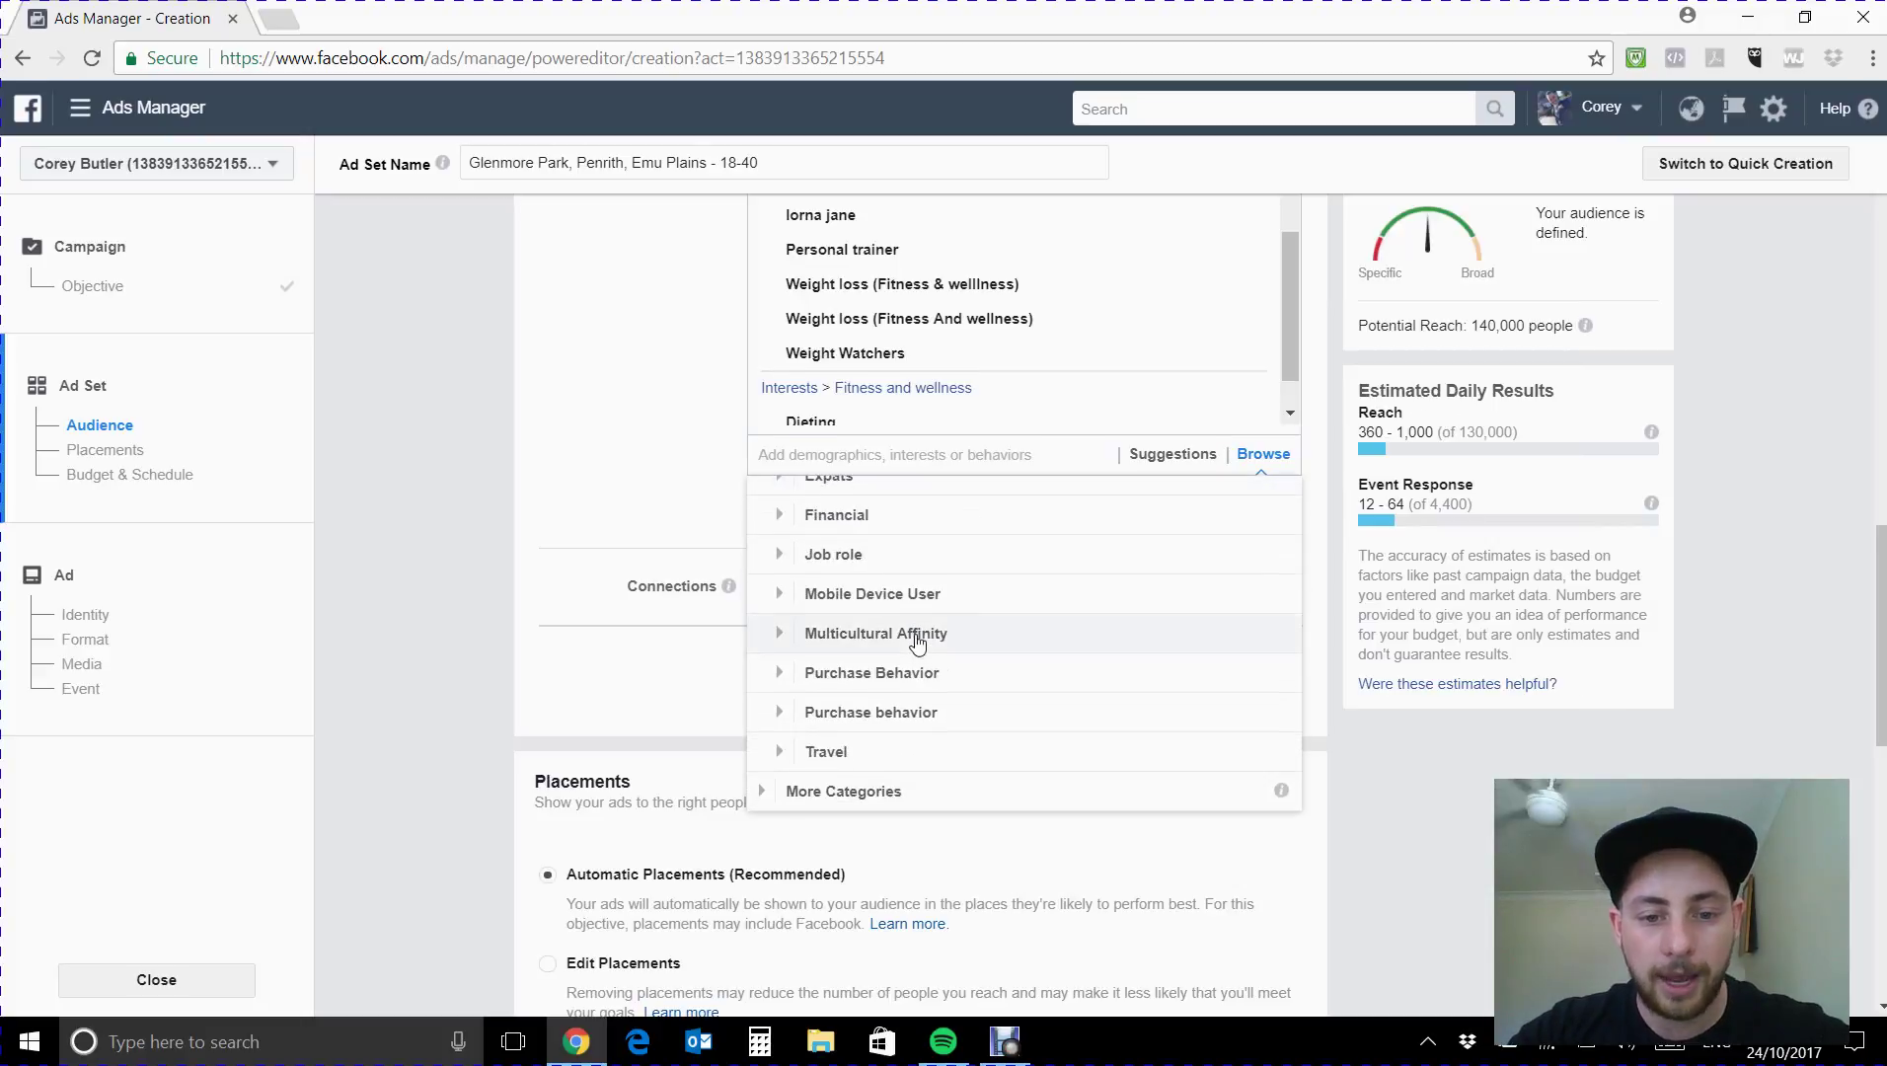
scroll(858, 637, "down", 2)
scroll(906, 476, "up", 3)
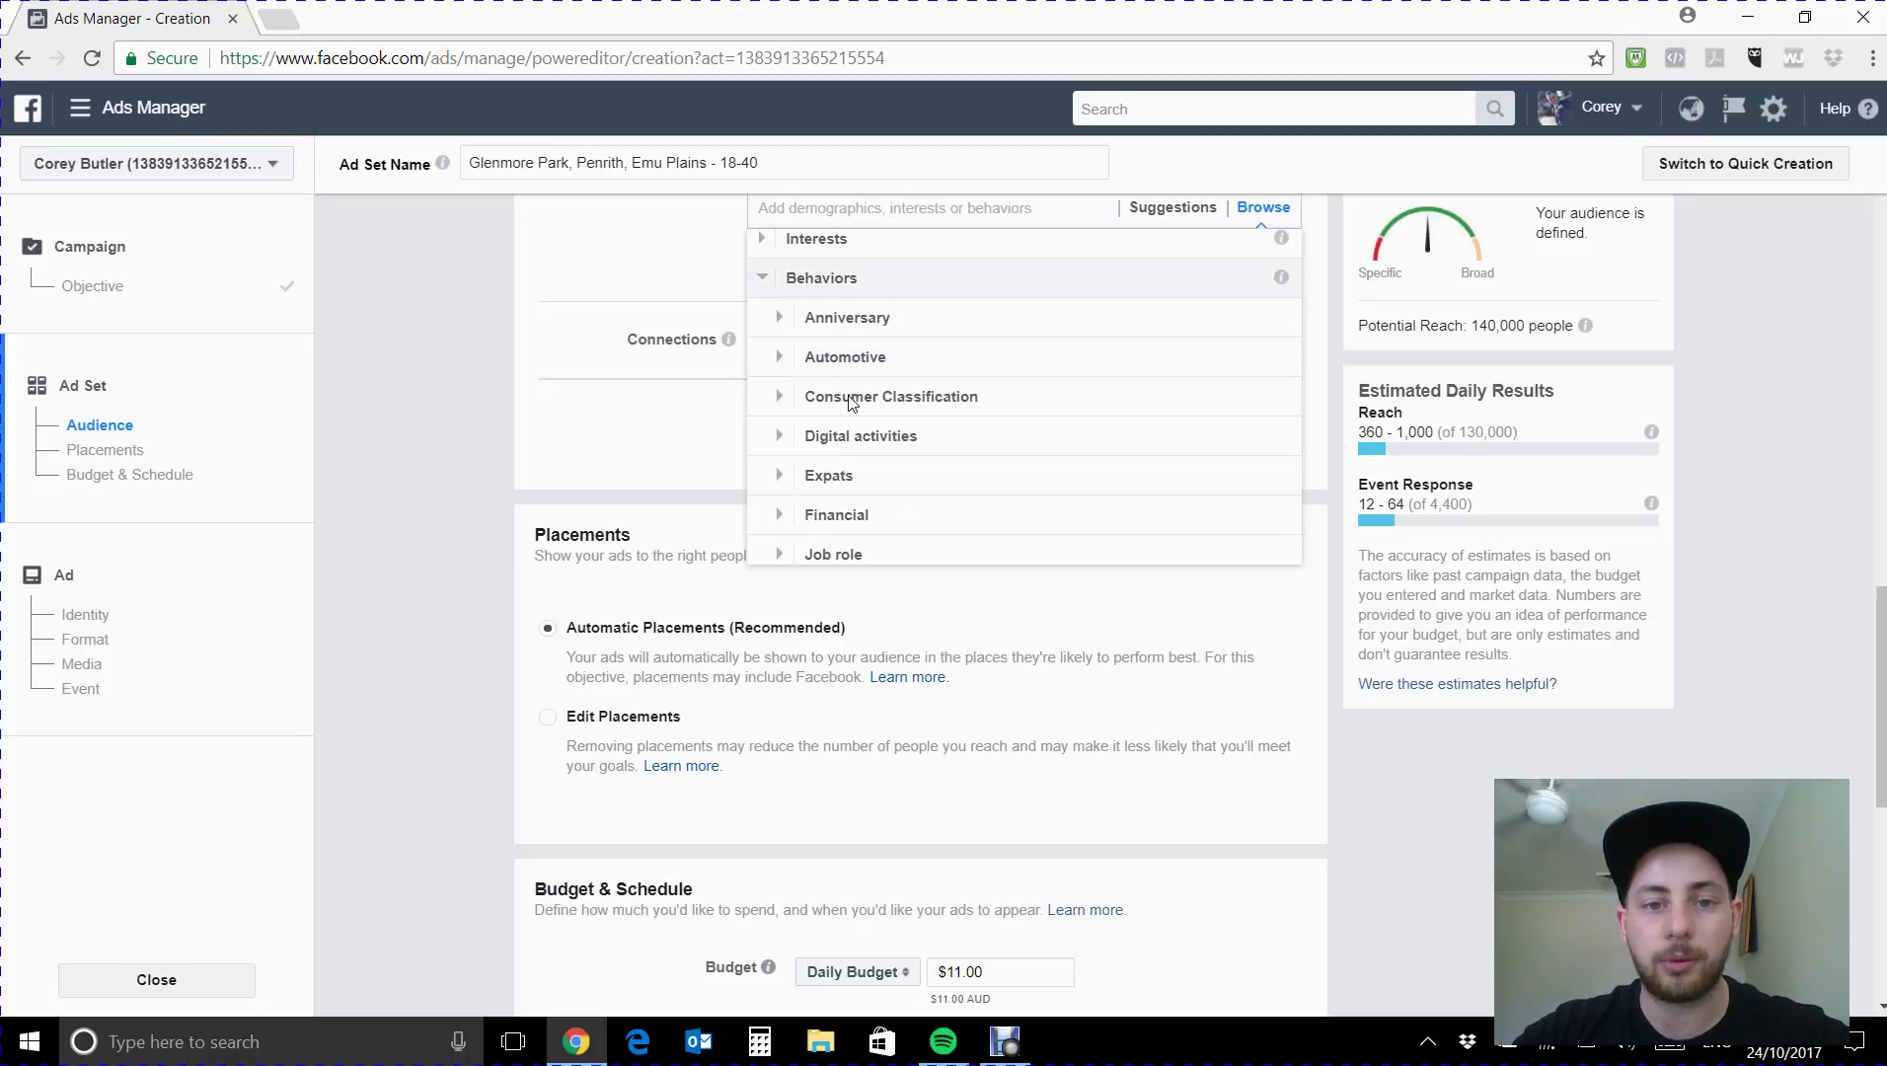
left_click(821, 277)
left_click(847, 496)
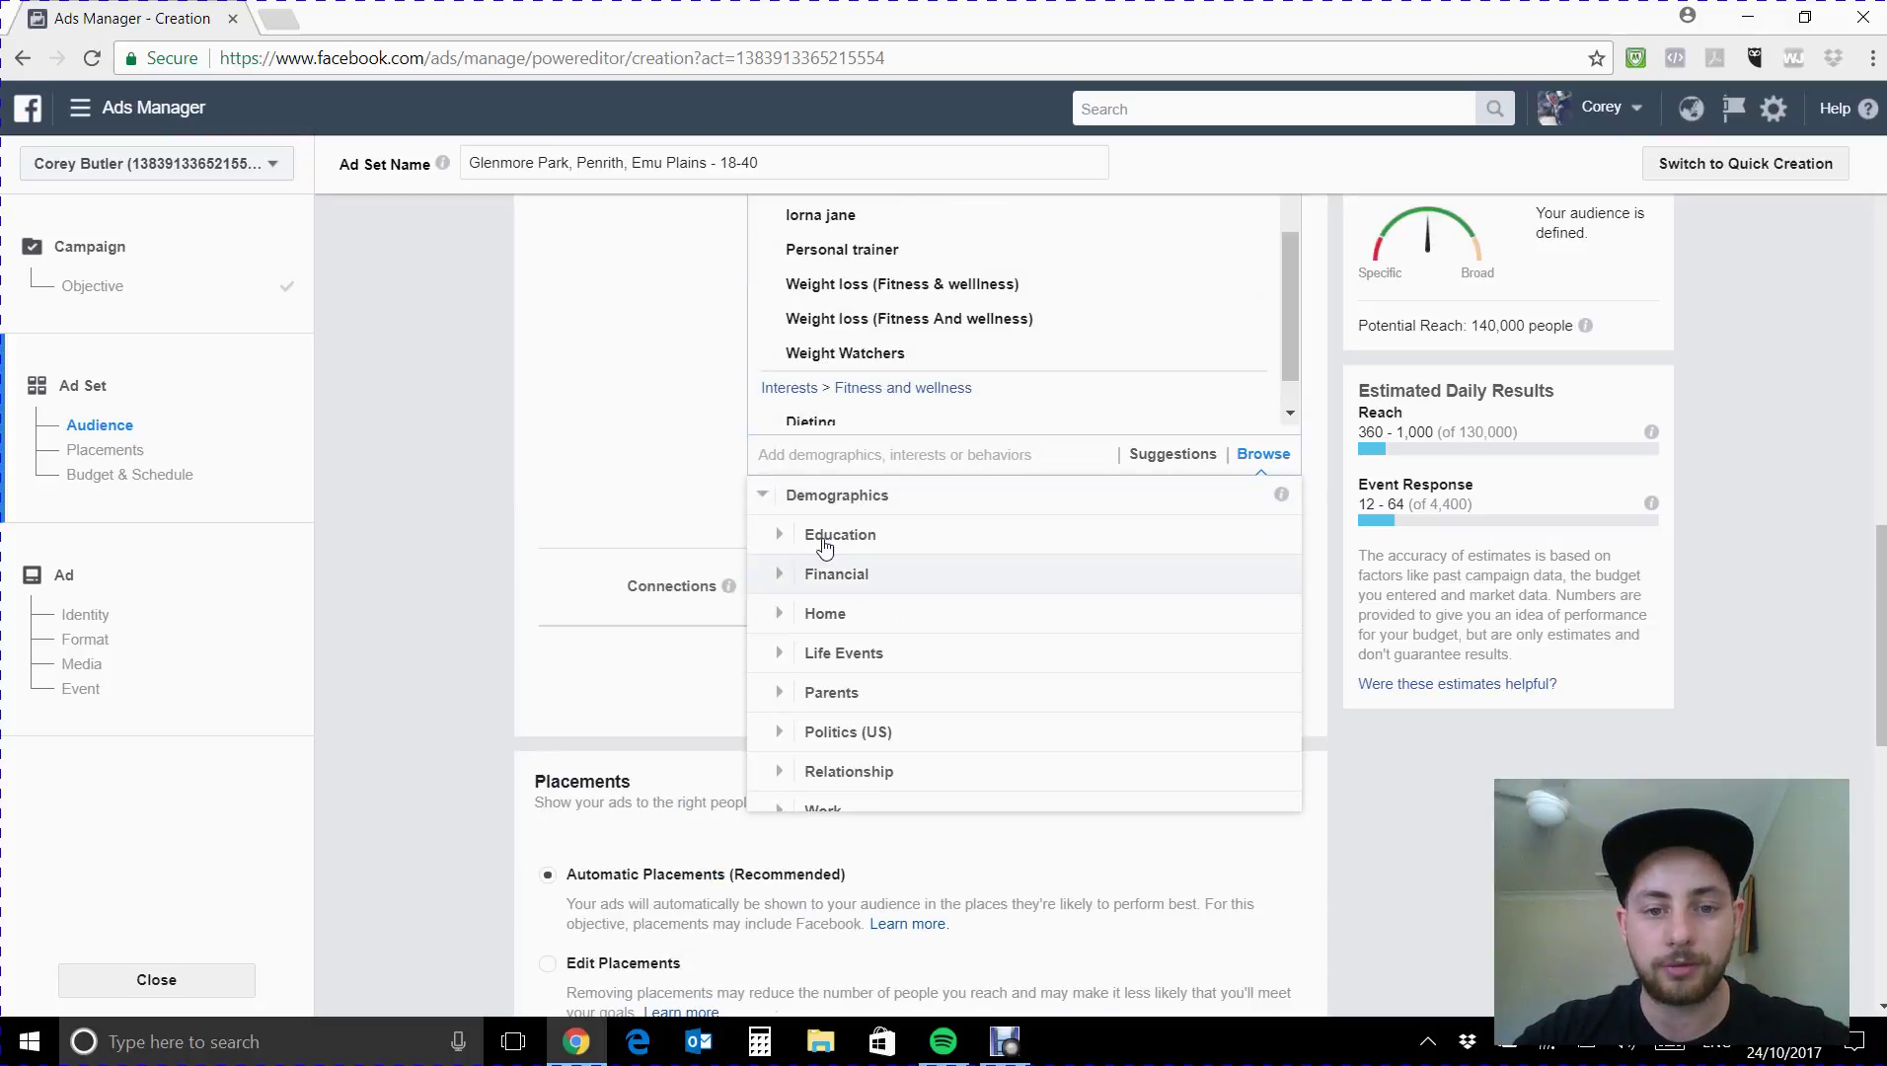
left_click(844, 495)
scroll(854, 414, "up", 2)
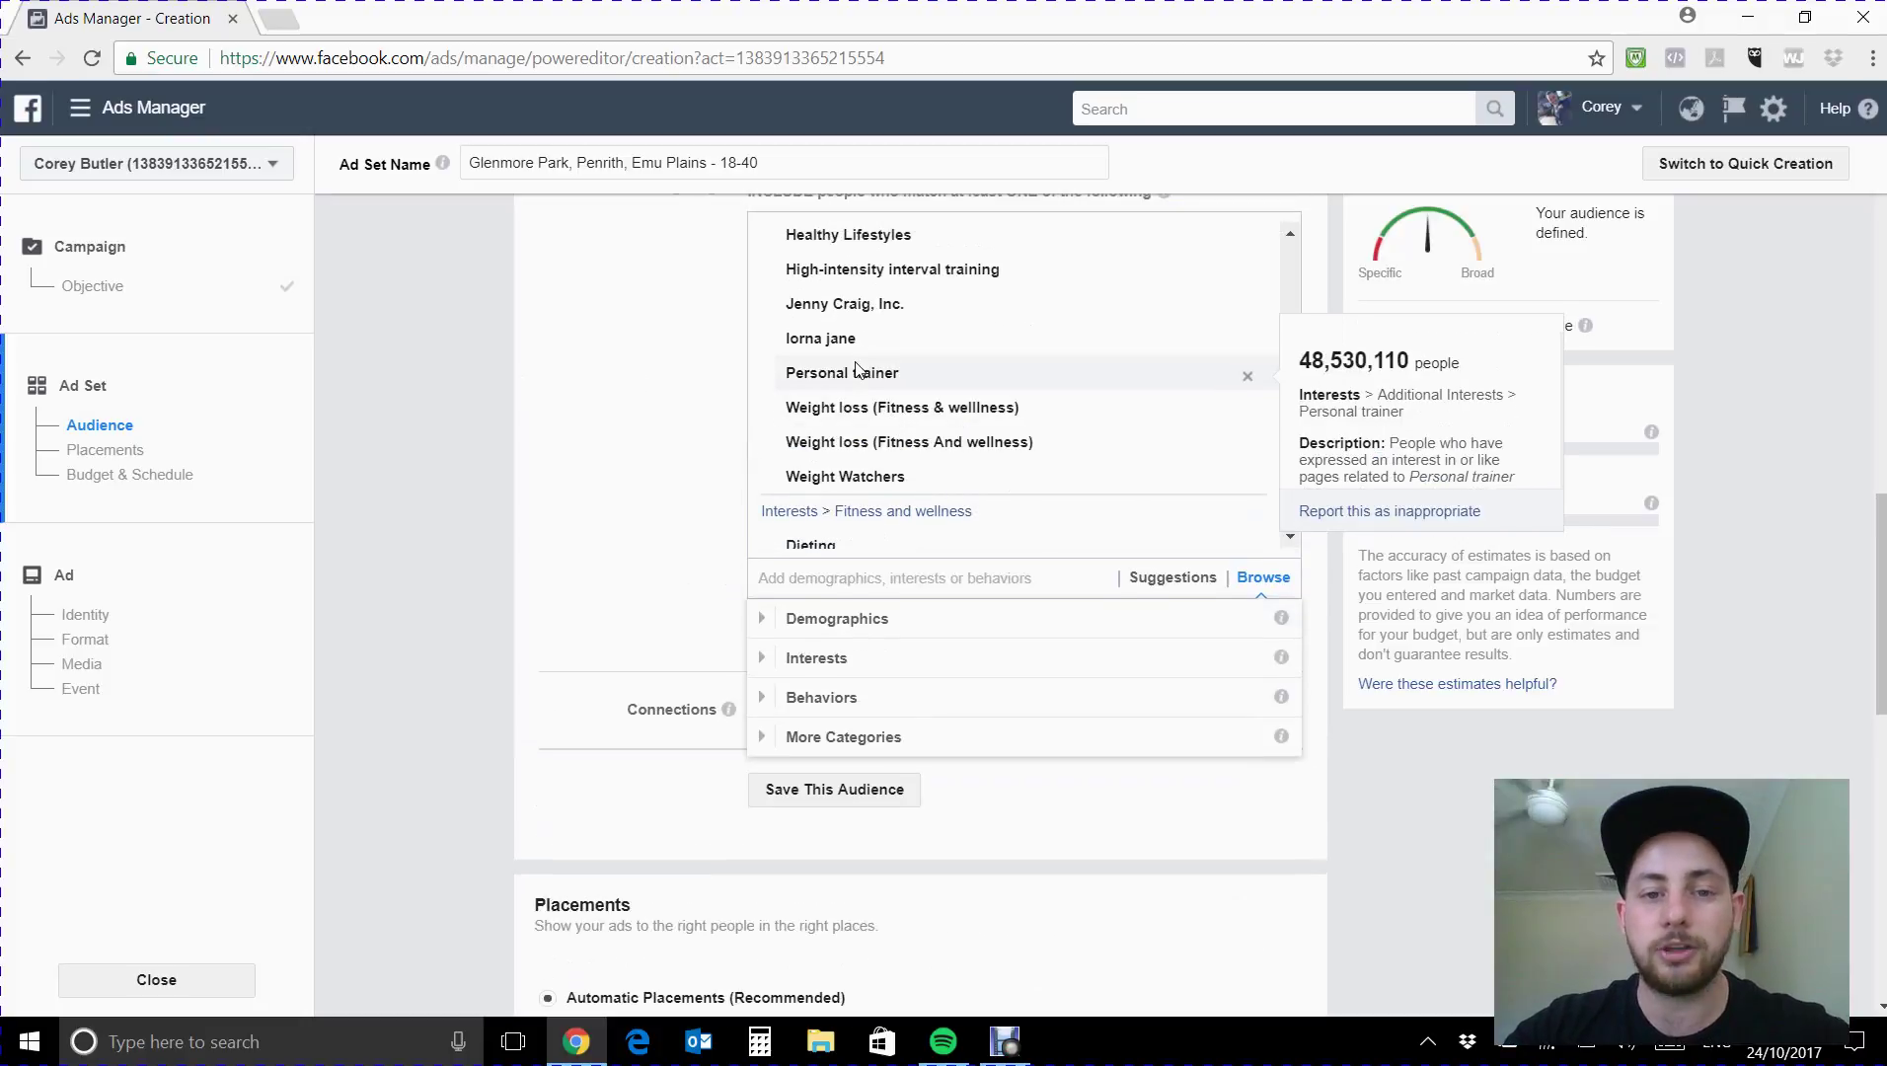
scroll(857, 370, "up", 3)
scroll(963, 341, "down", 1)
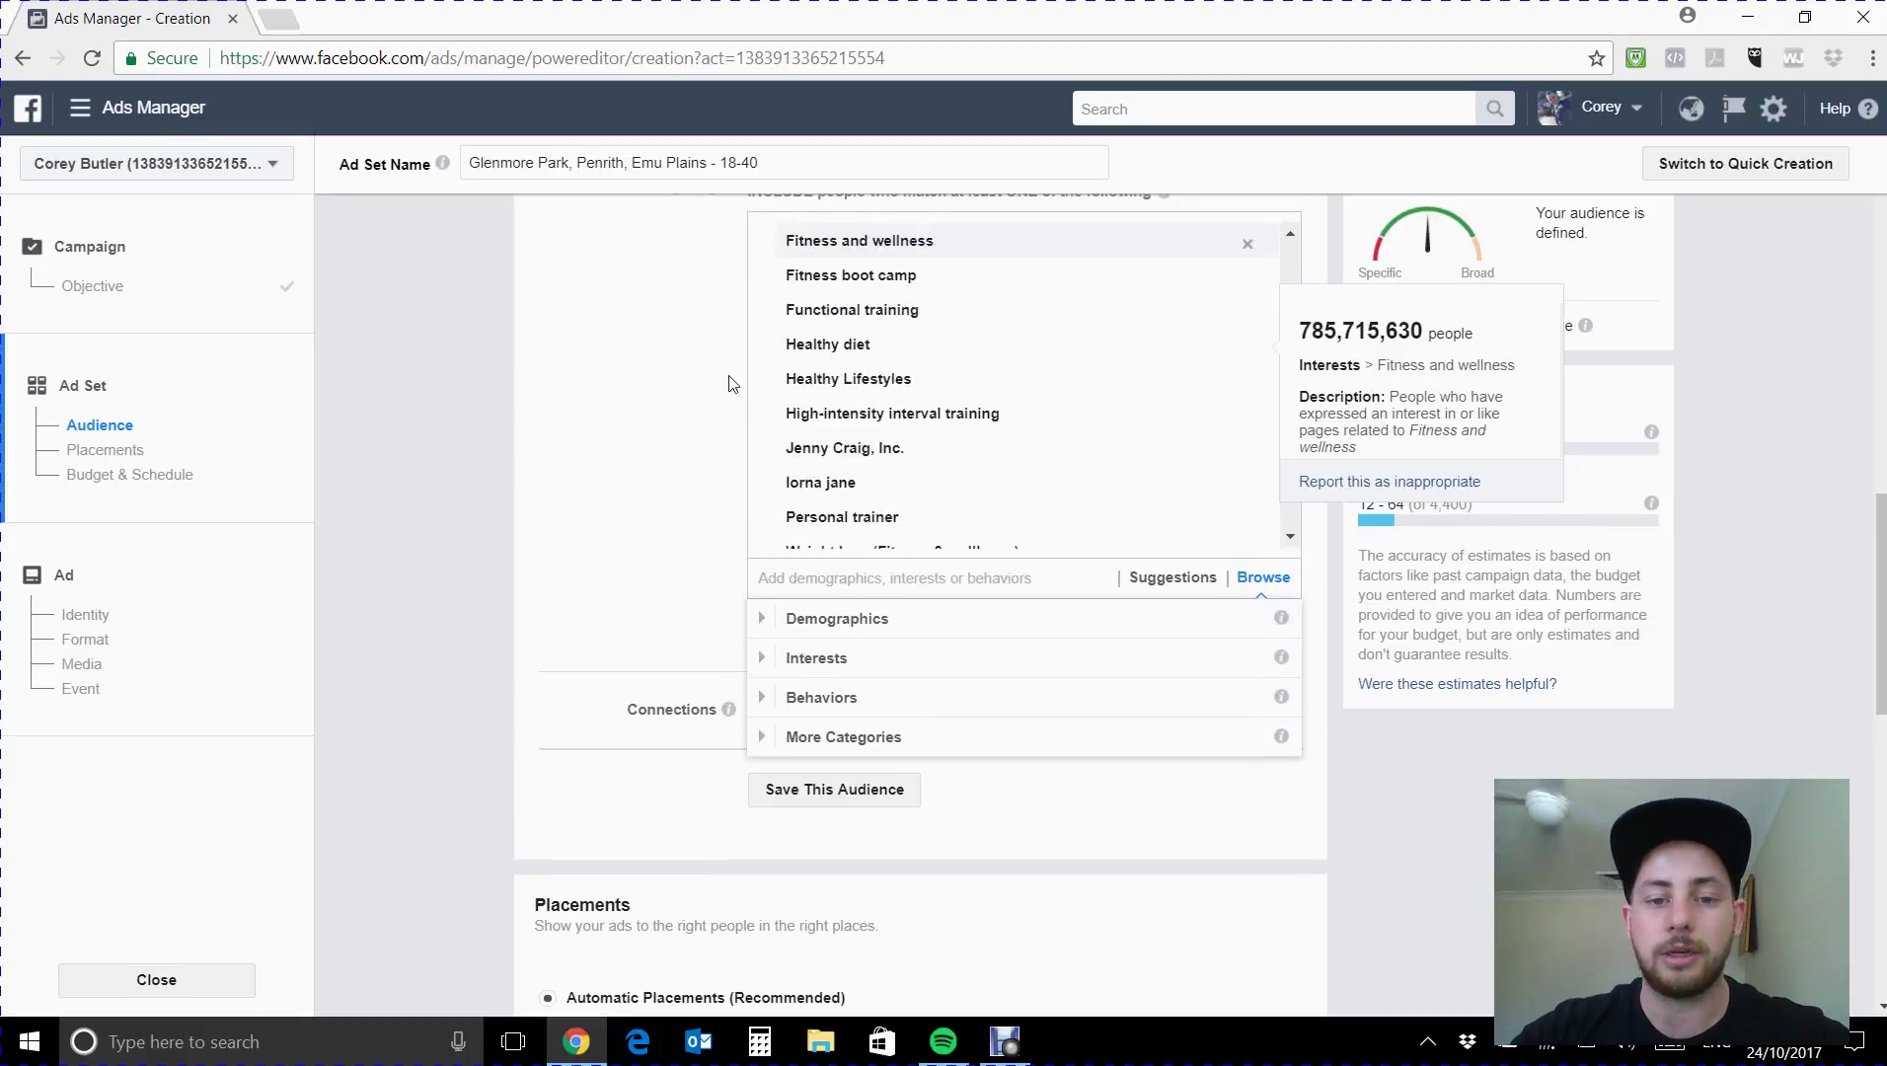
left_click(730, 384)
Try Edit Placements for the ad set and return to Automatic Placements.
scroll(699, 415, "down", 3)
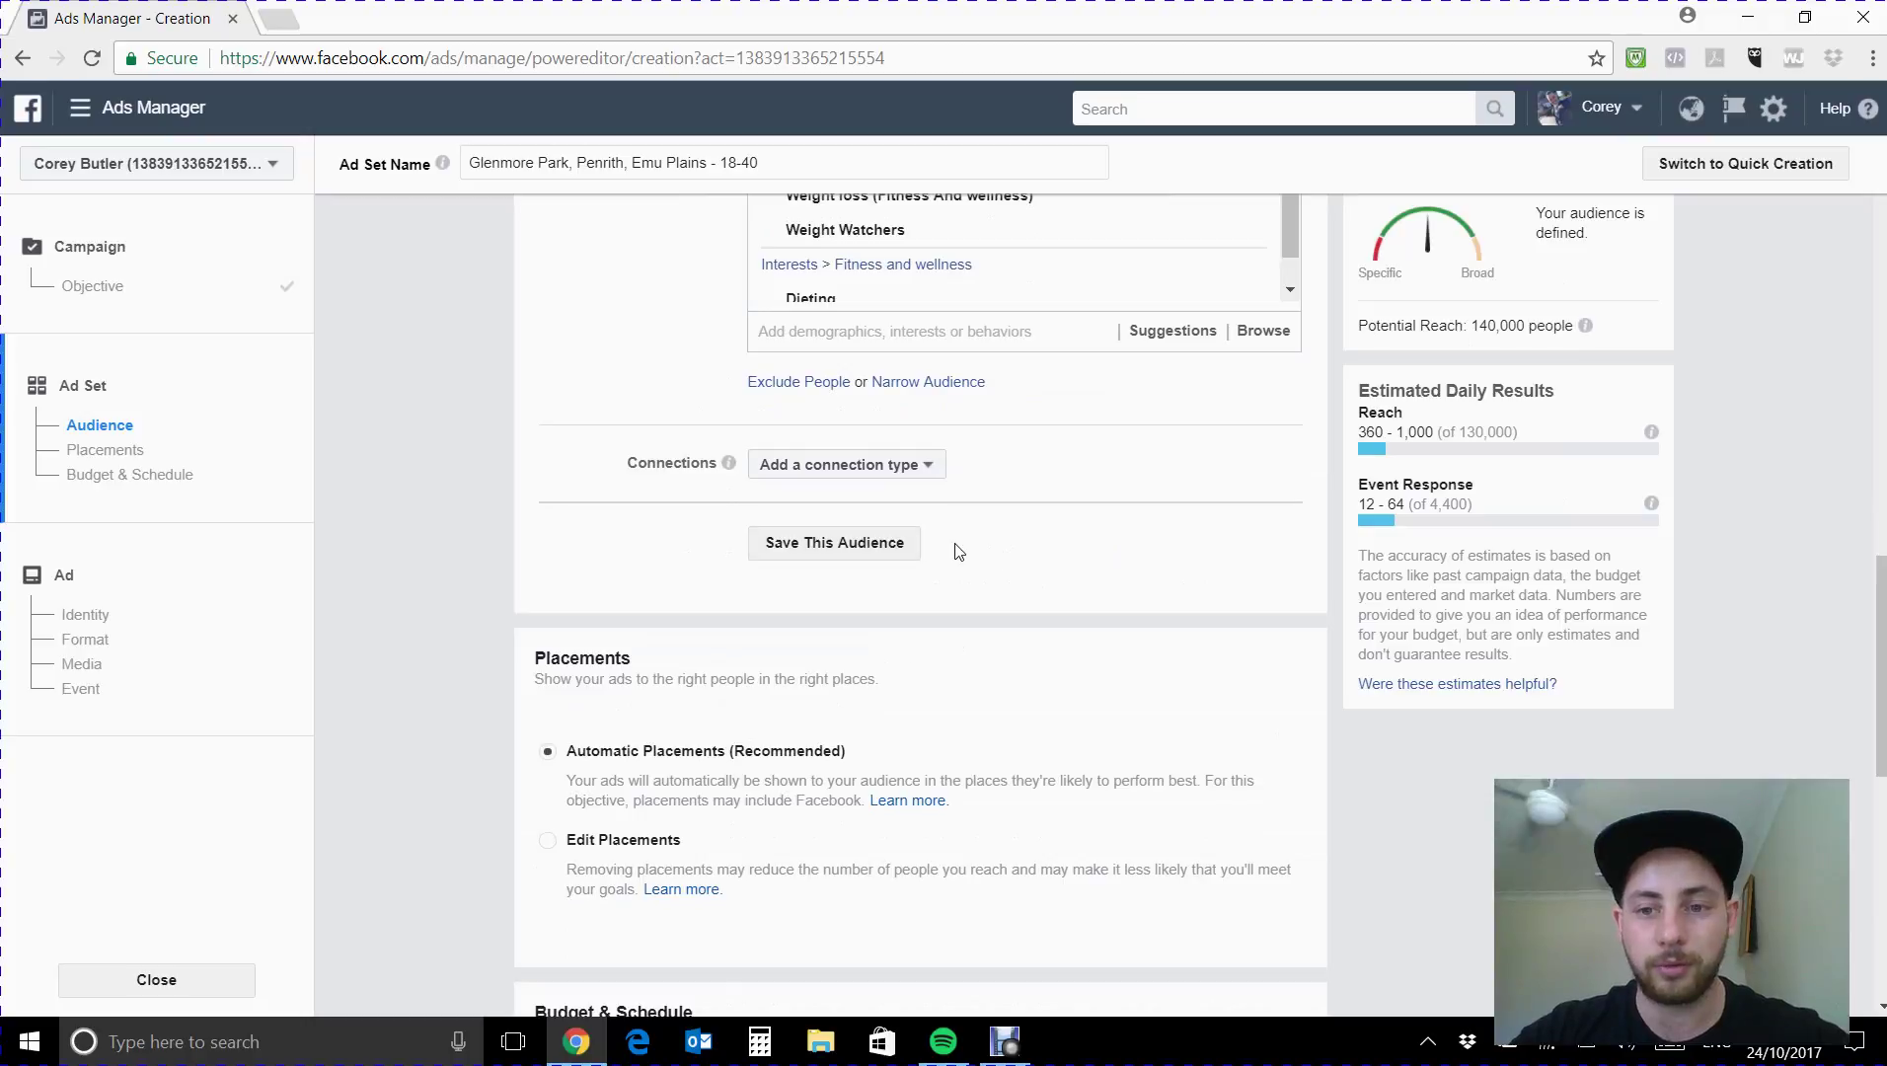
scroll(957, 551, "down", 5)
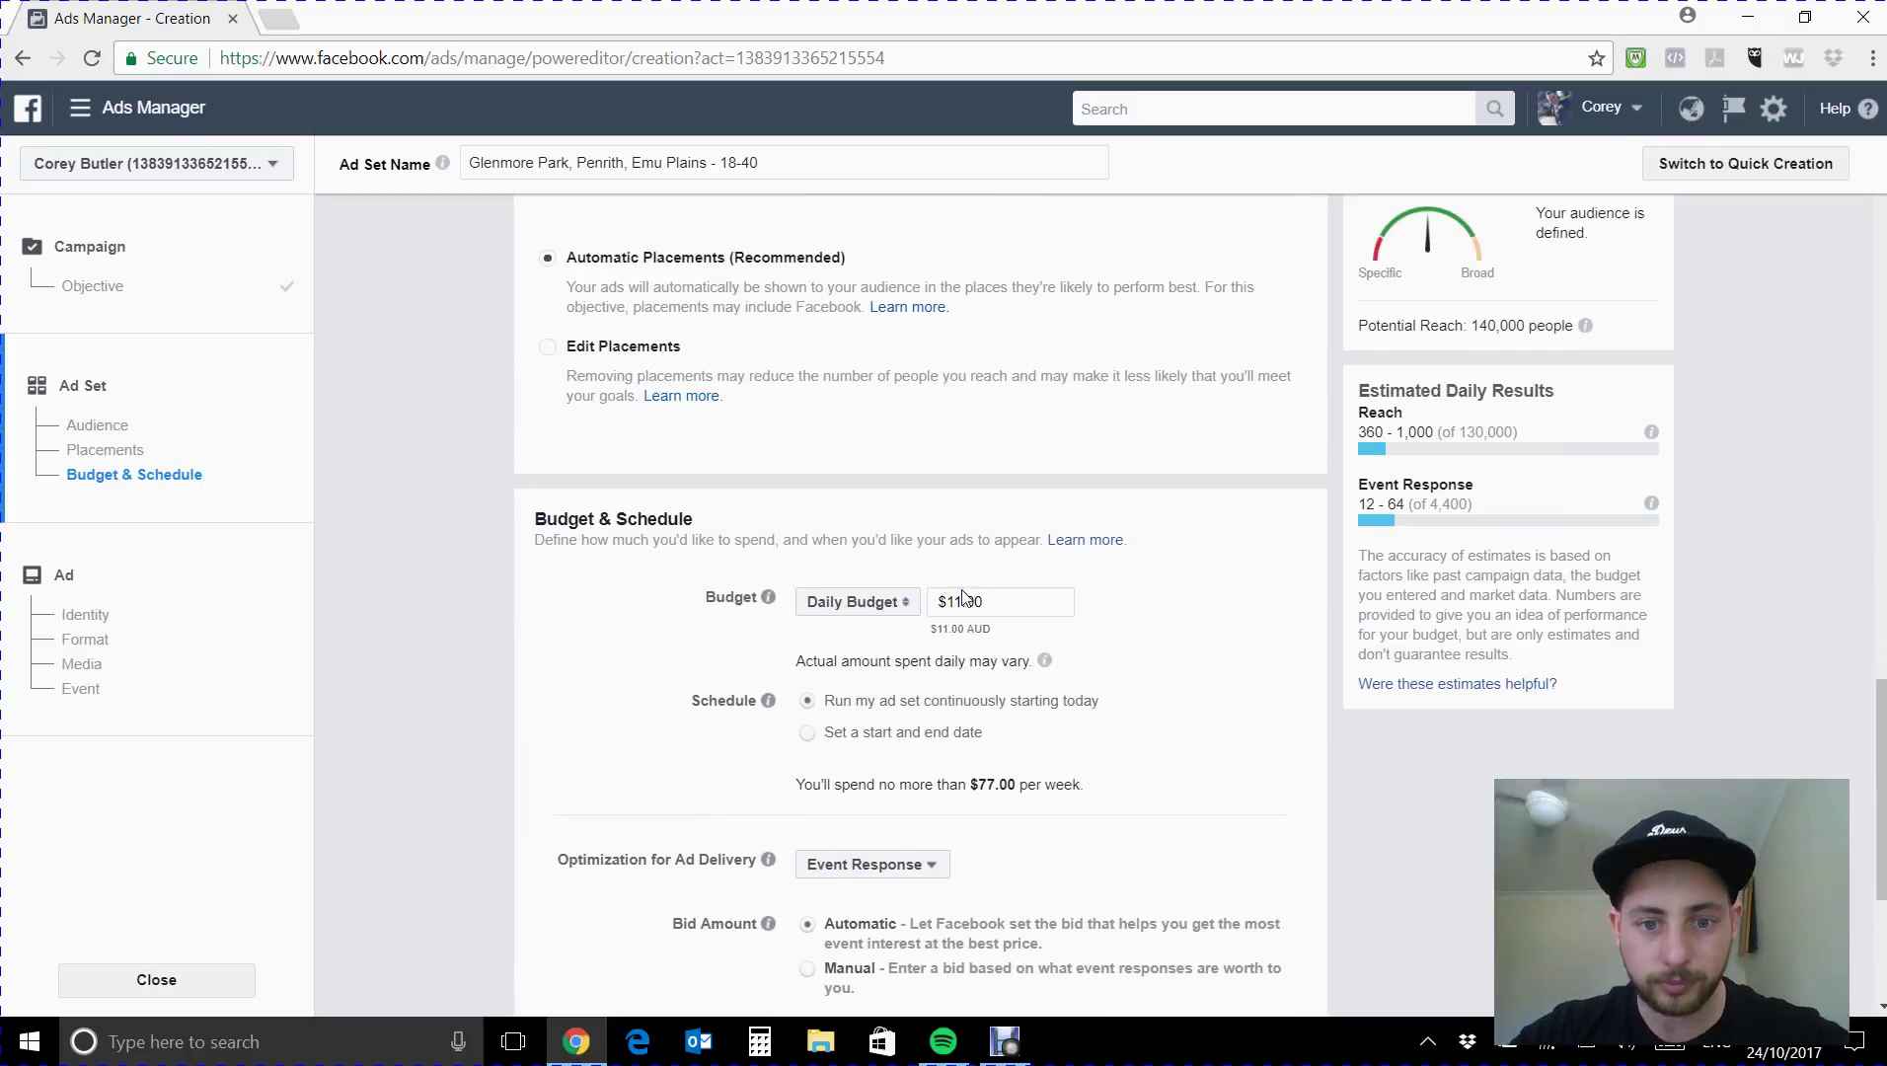
left_click(962, 598)
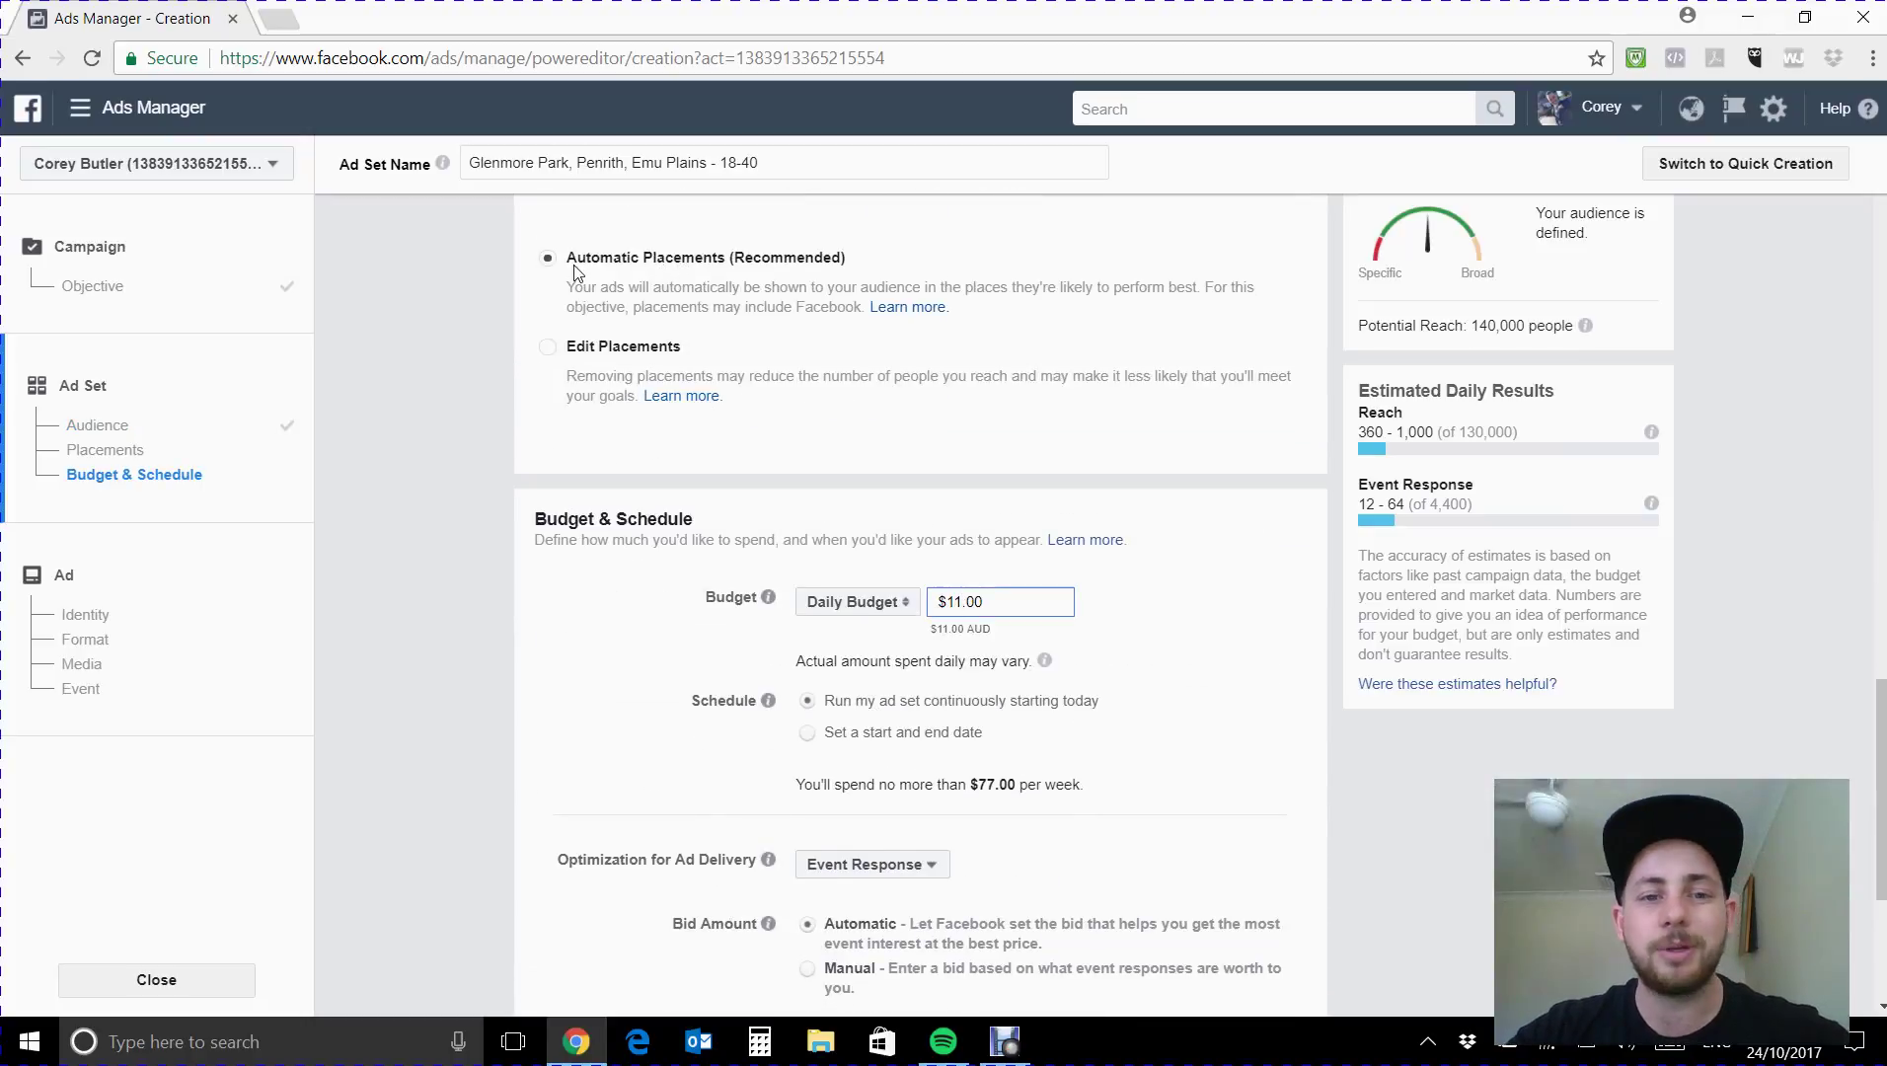
left_click(599, 346)
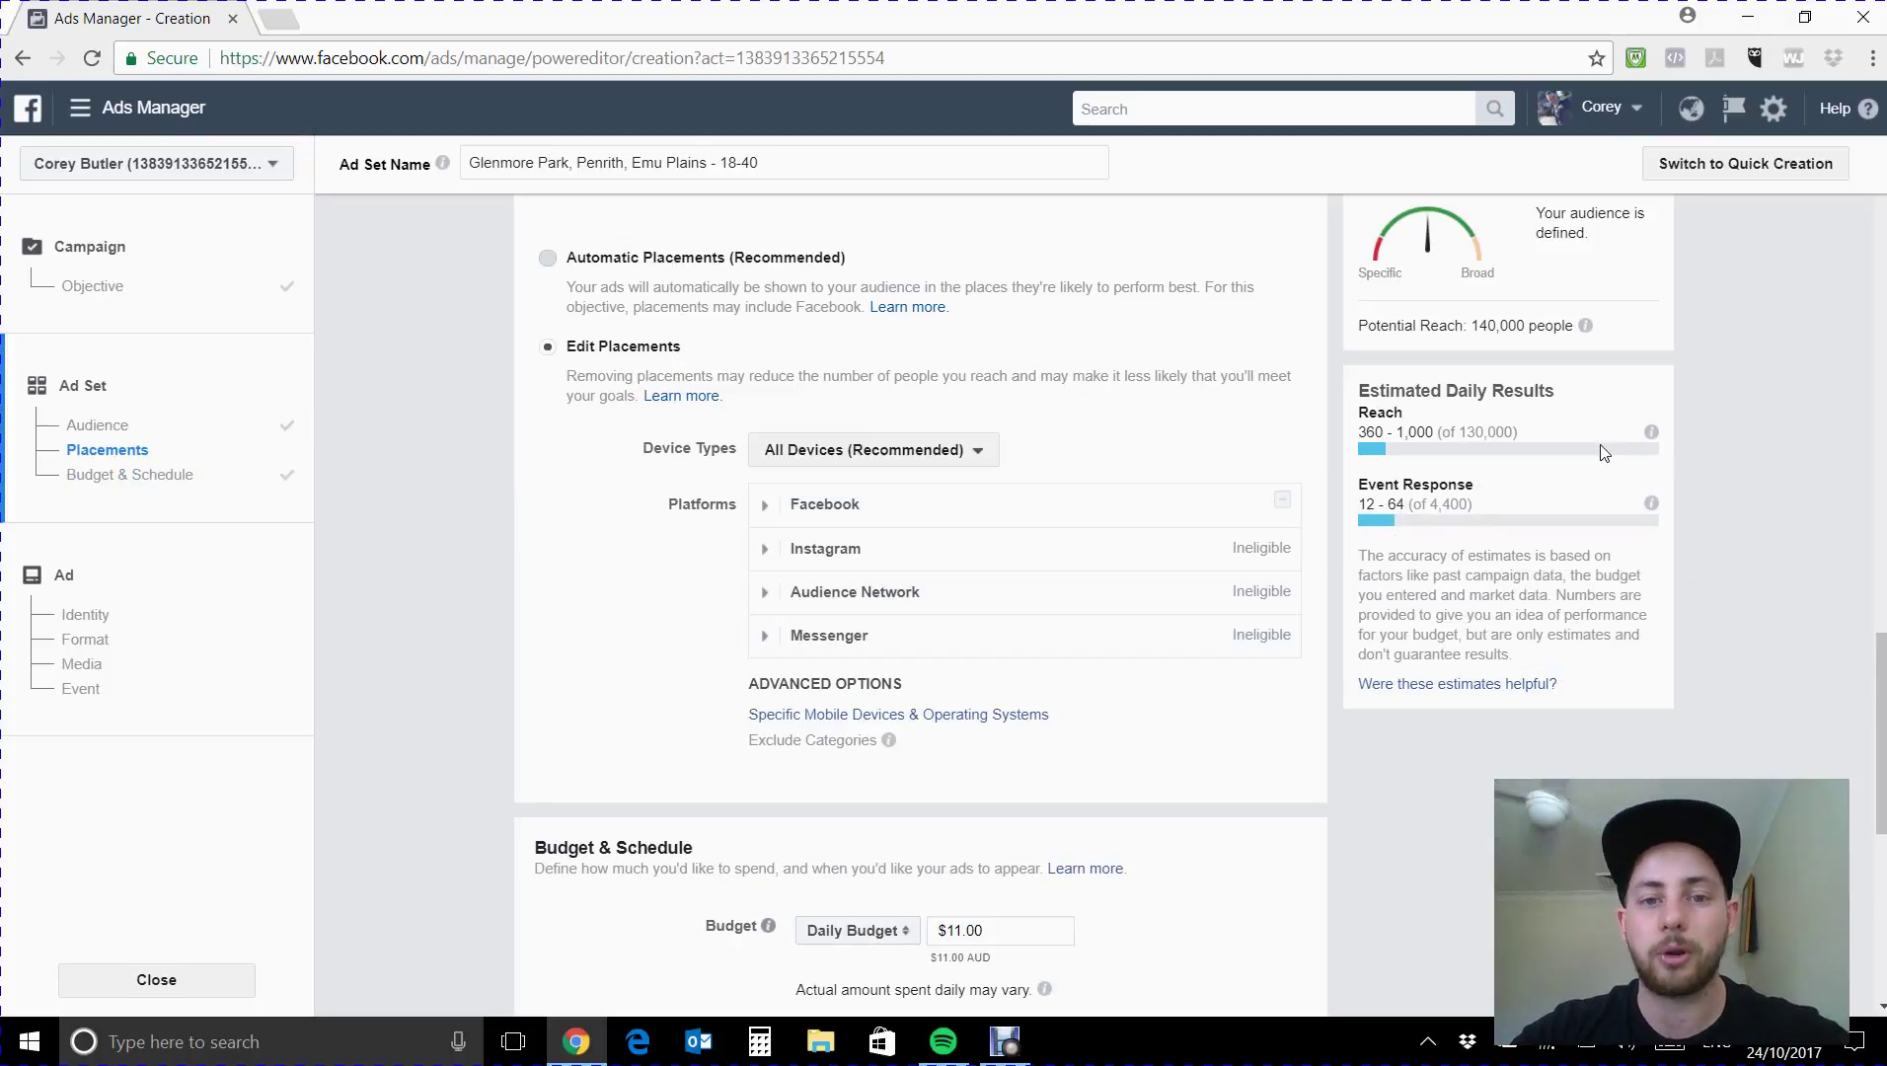
left_click(681, 259)
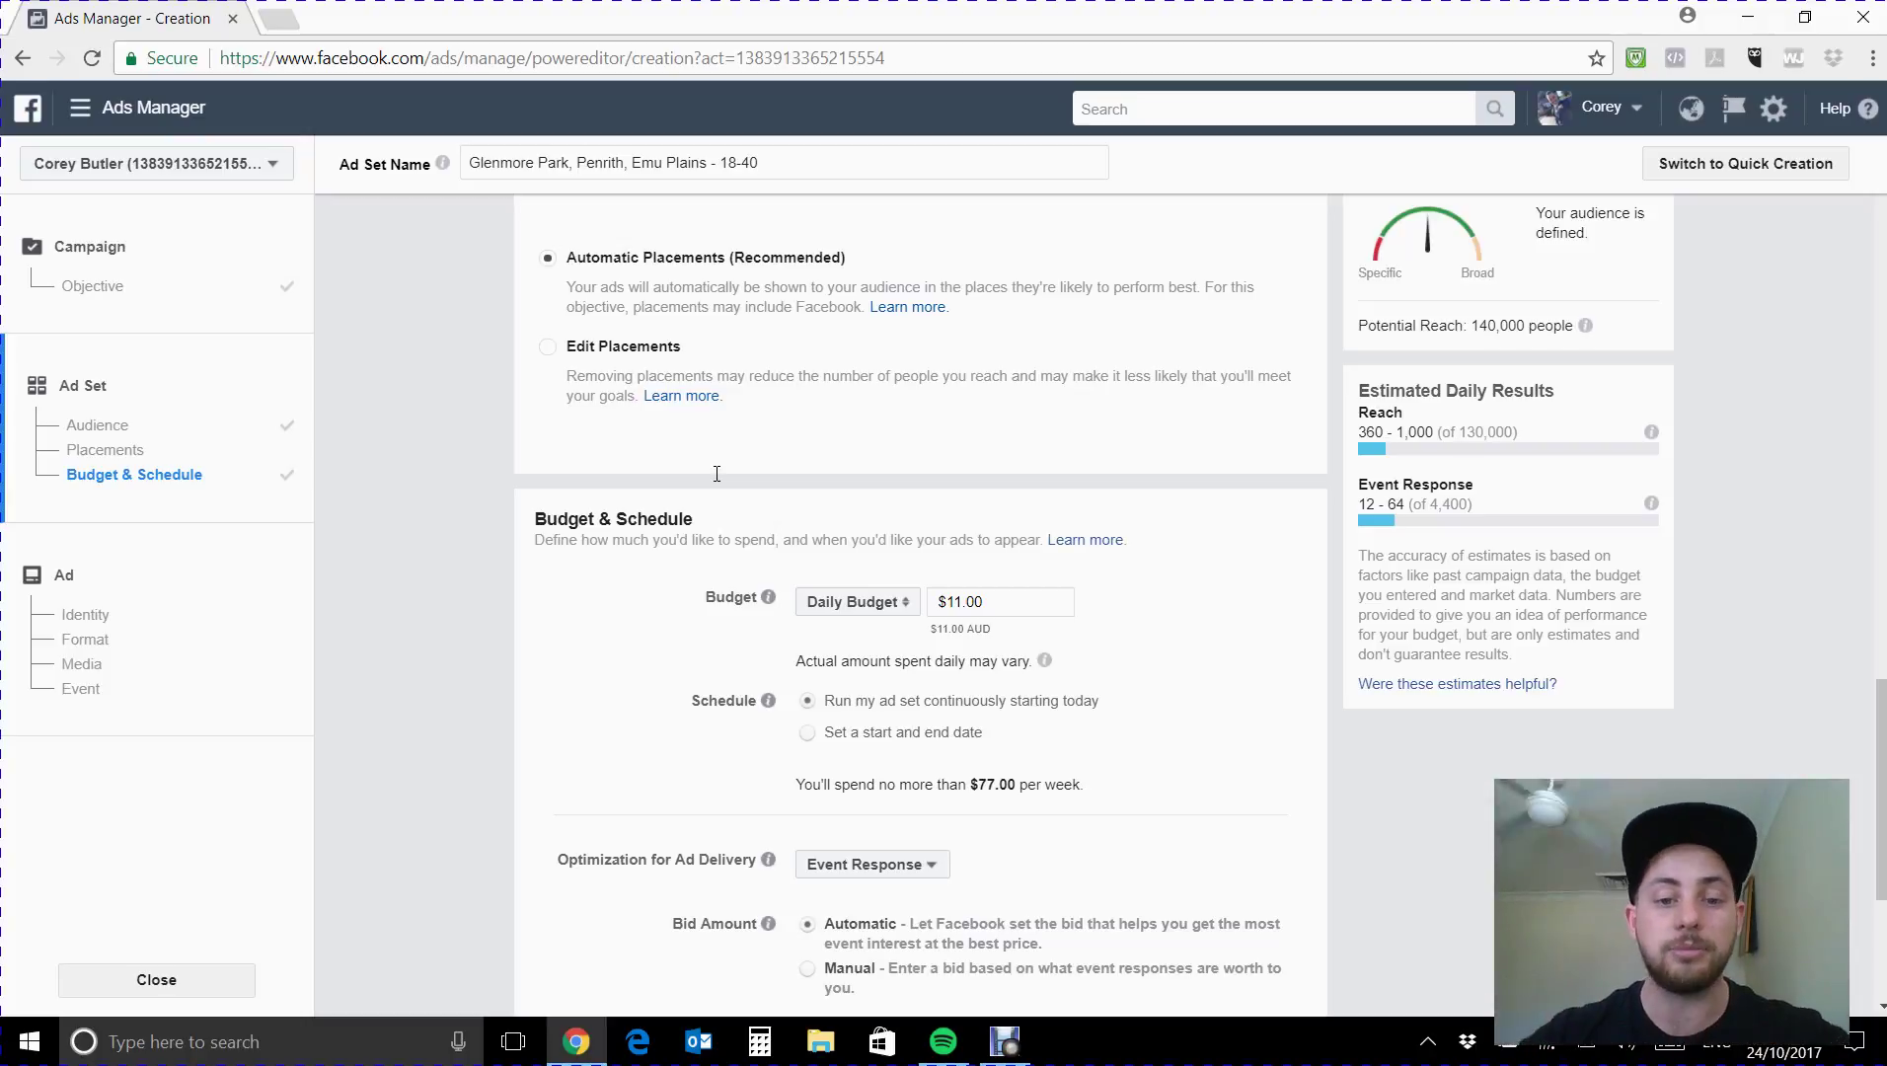
Set the ad set's daily budget to $10.00.
left_click(954, 606)
key("BackSpace")
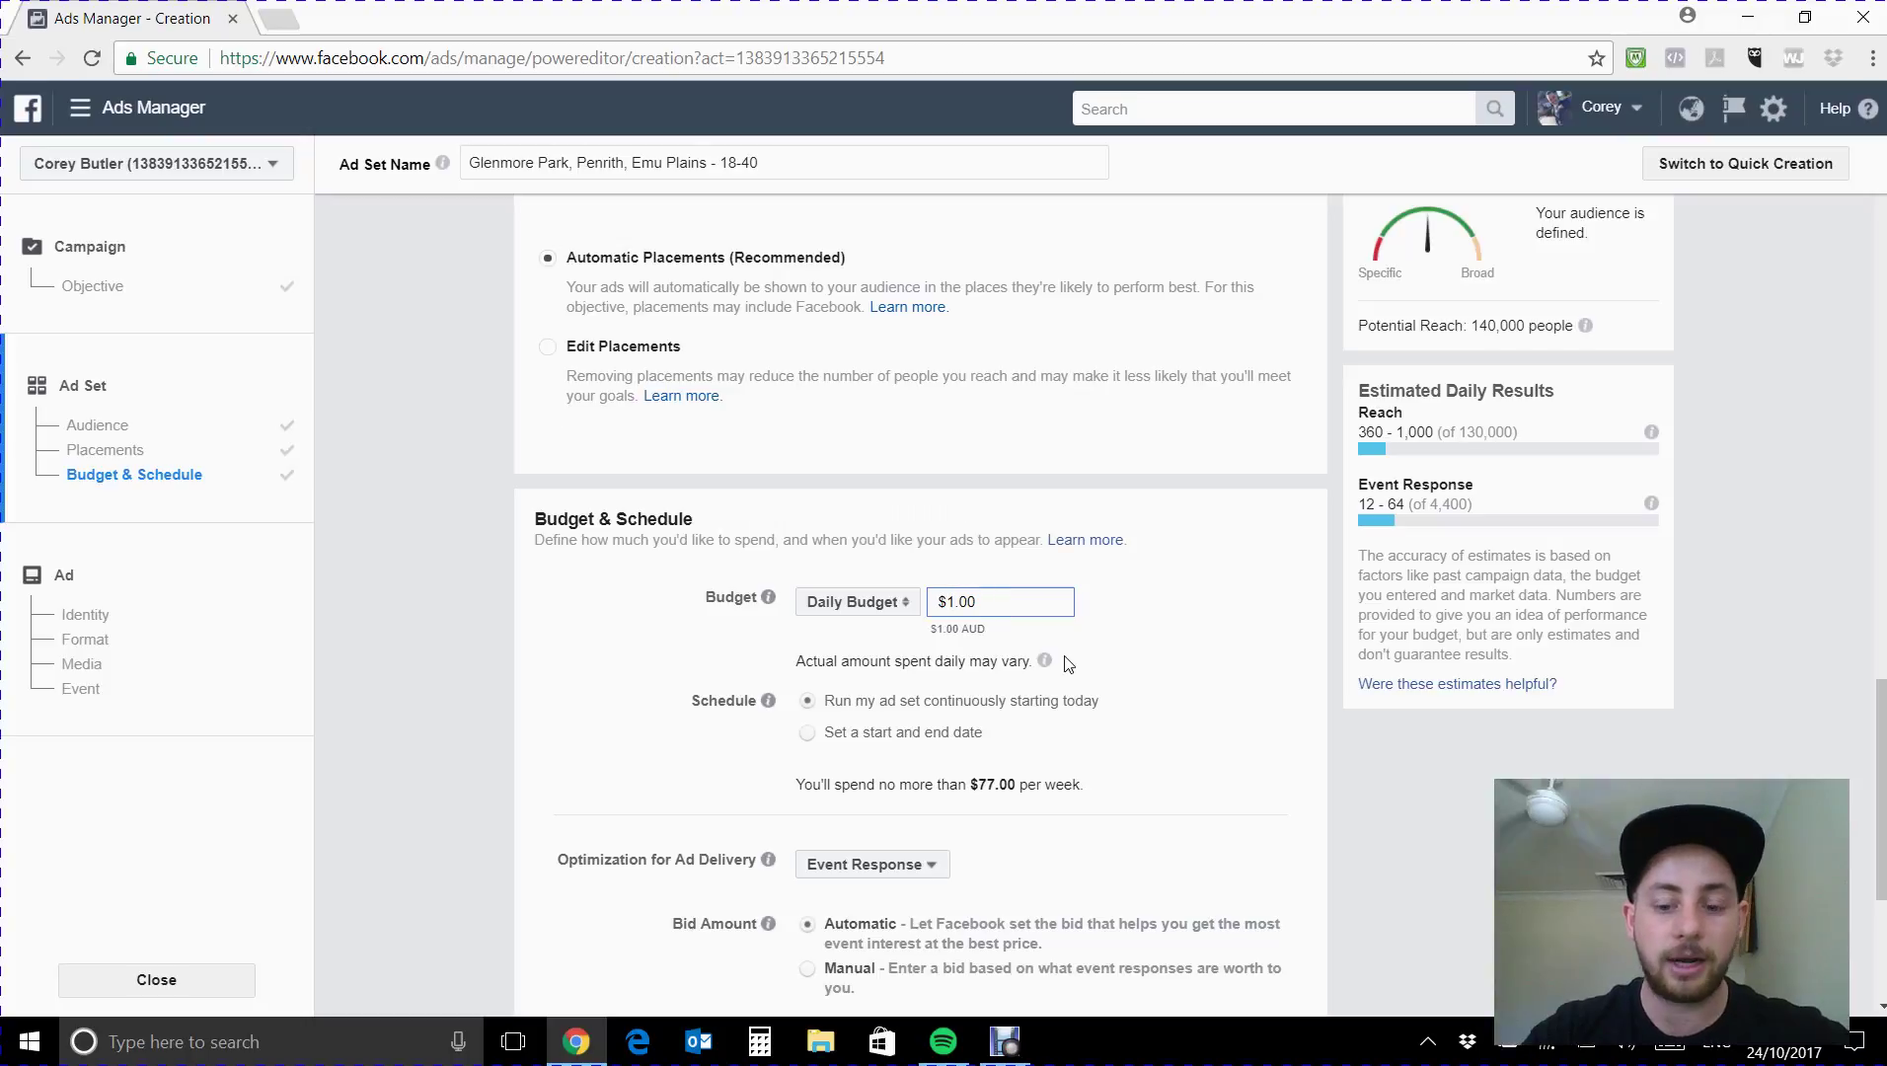
type("0")
left_click(1138, 662)
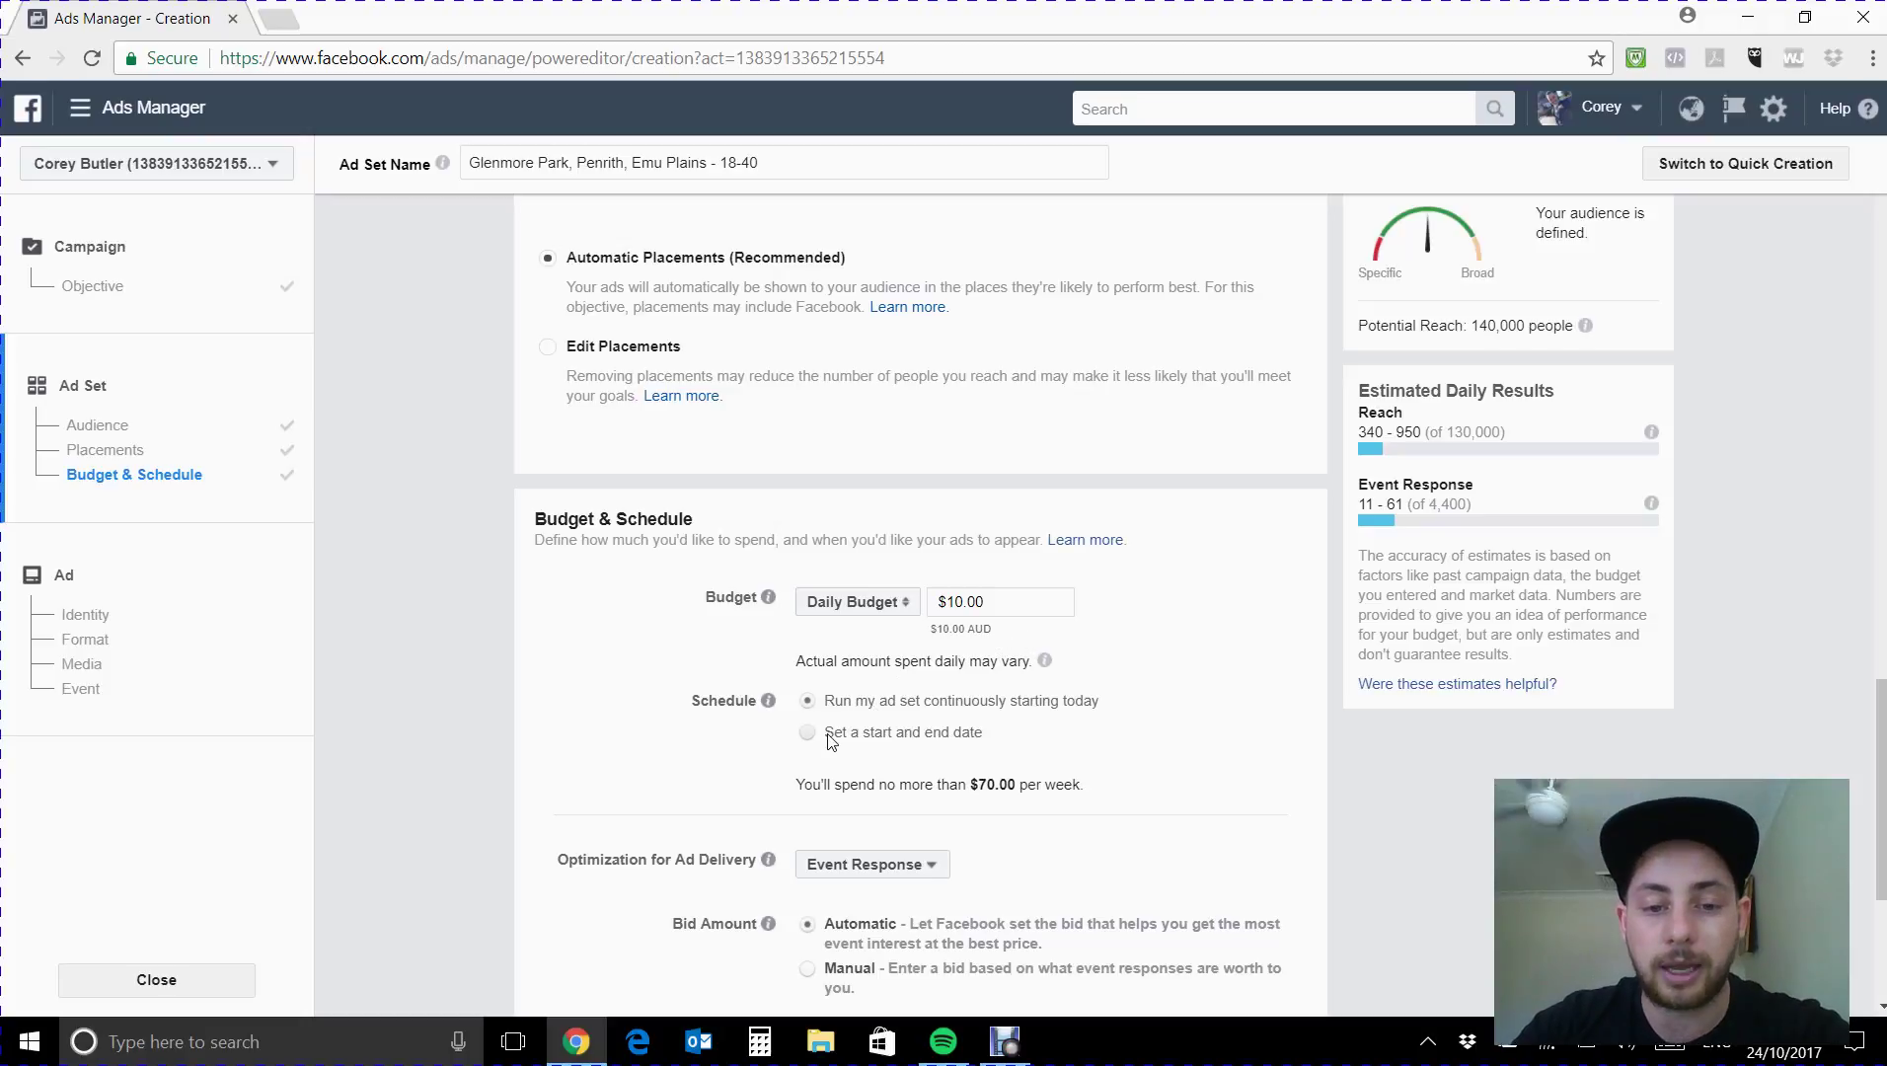
Schedule the ad set with a start and end date, starting at 4:00 PM on Oct 24, 2017.
left_click(874, 742)
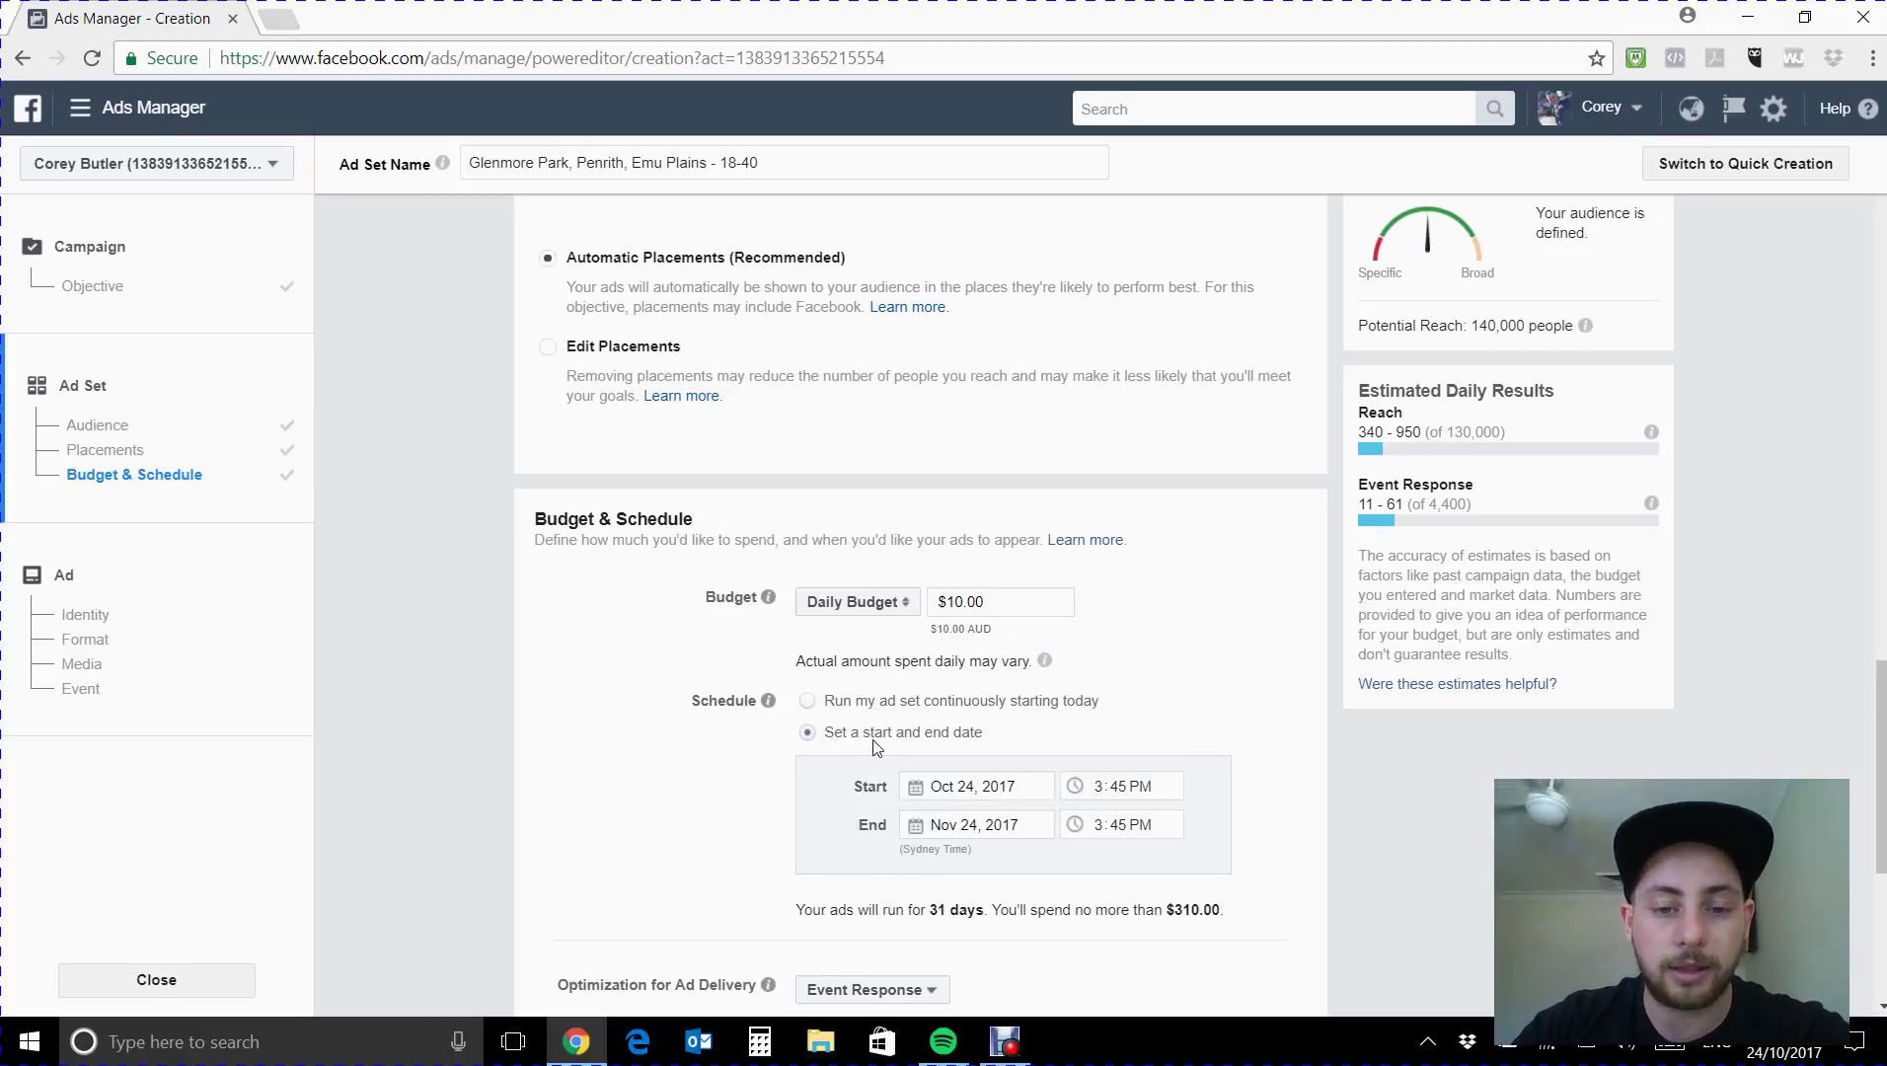
left_click(982, 785)
left_click(1094, 786)
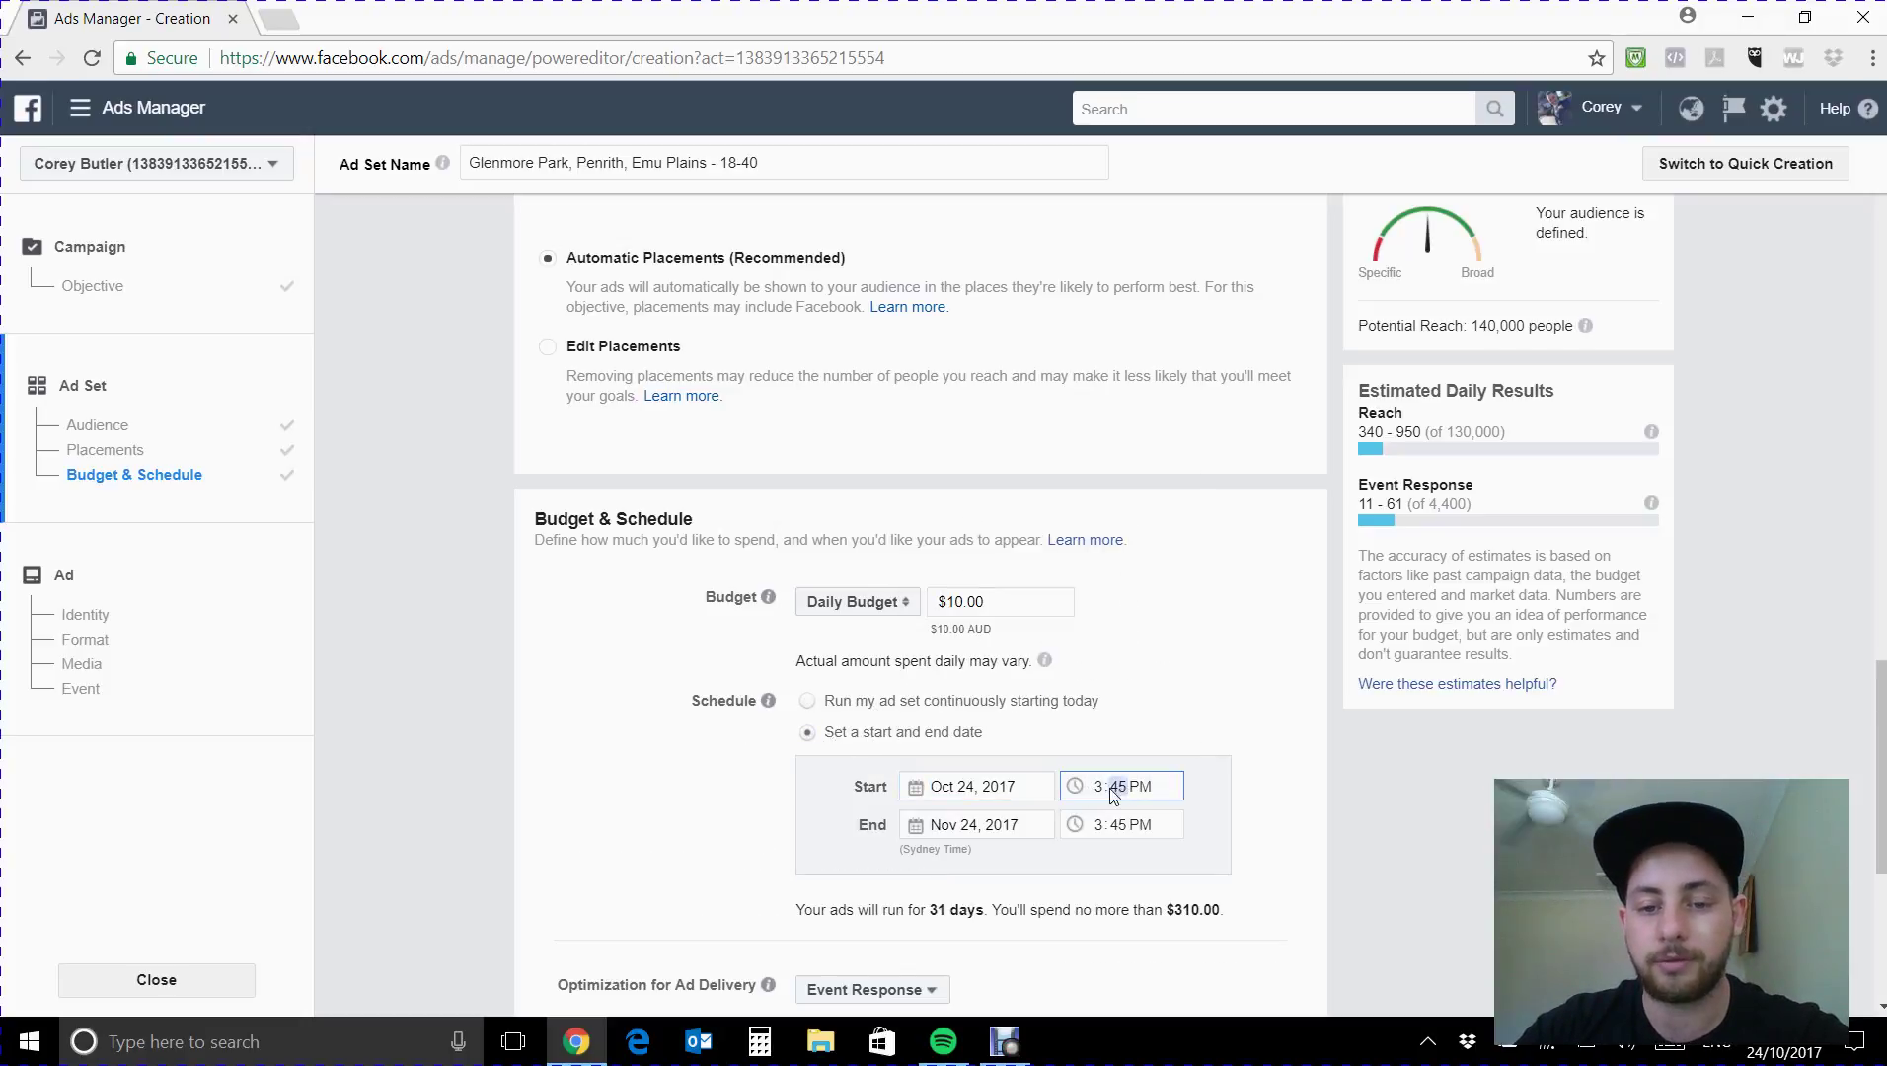
left_click(1099, 794)
type("4:")
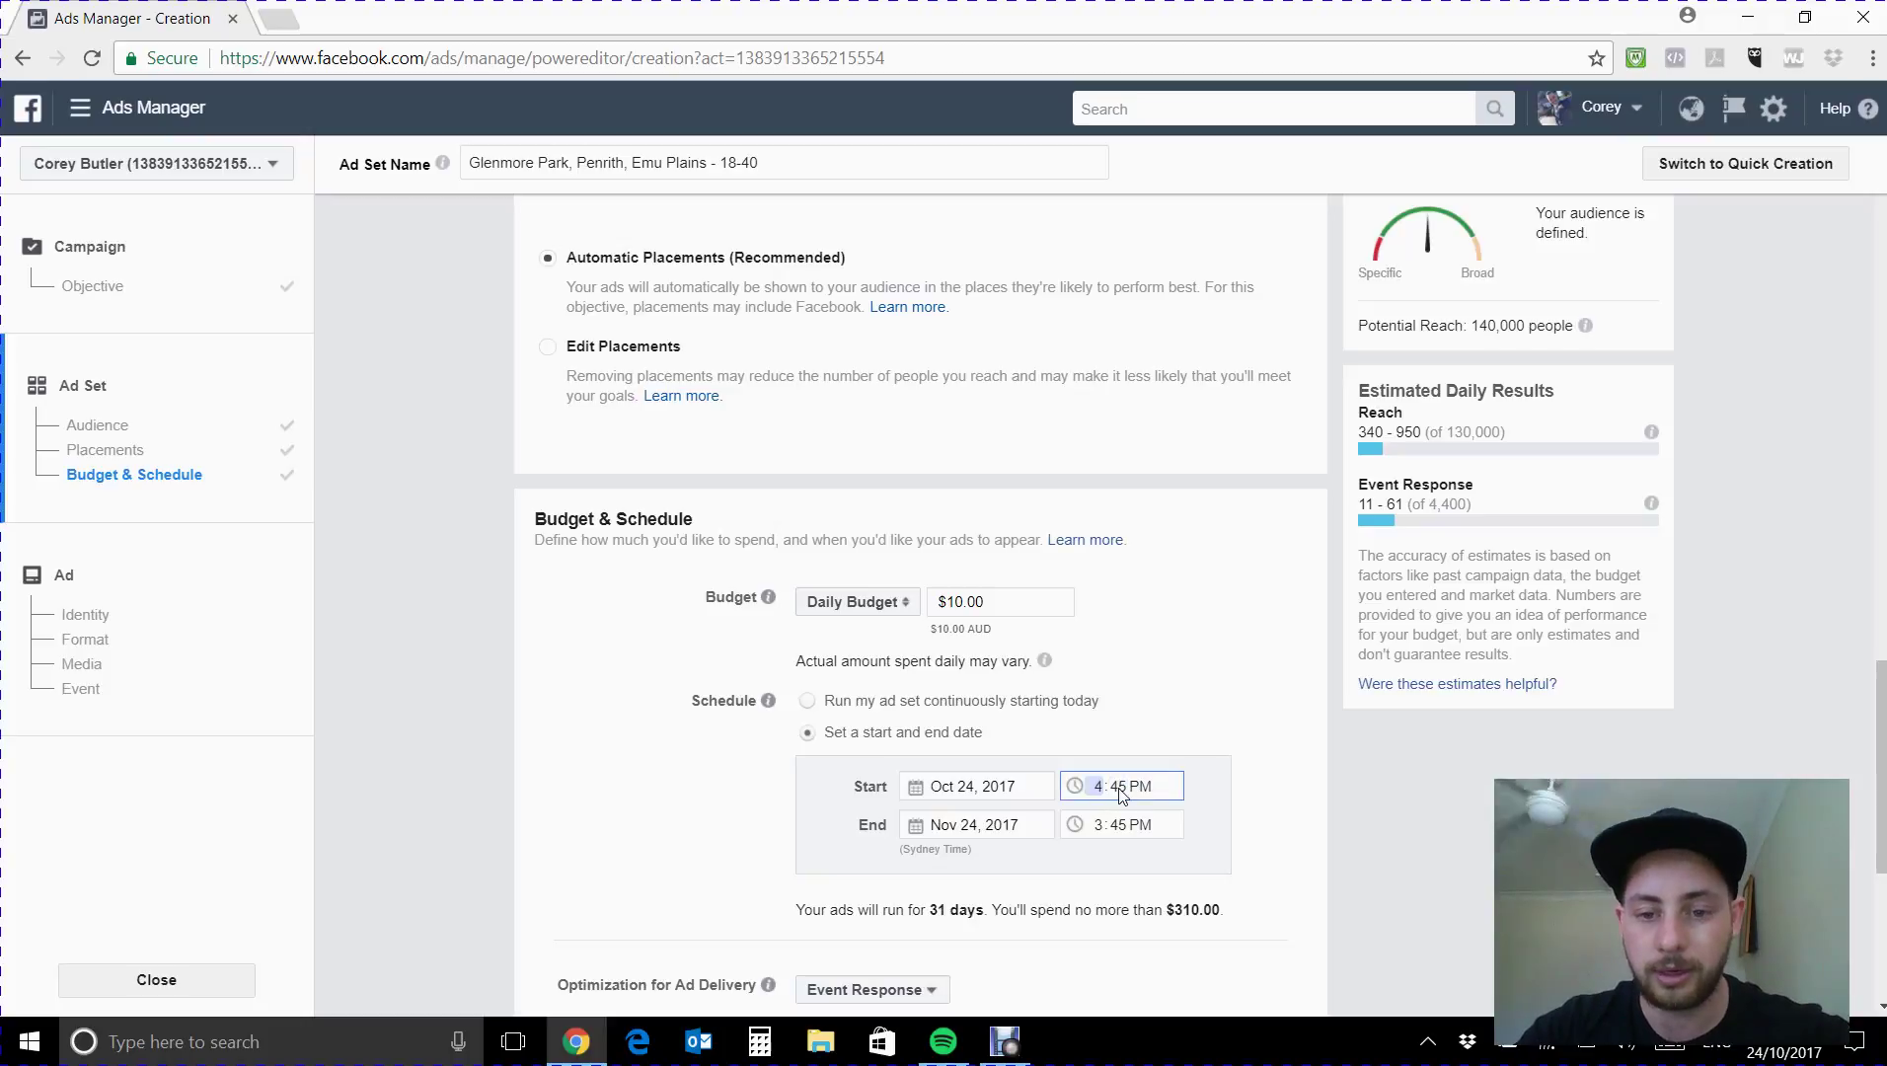
type("00")
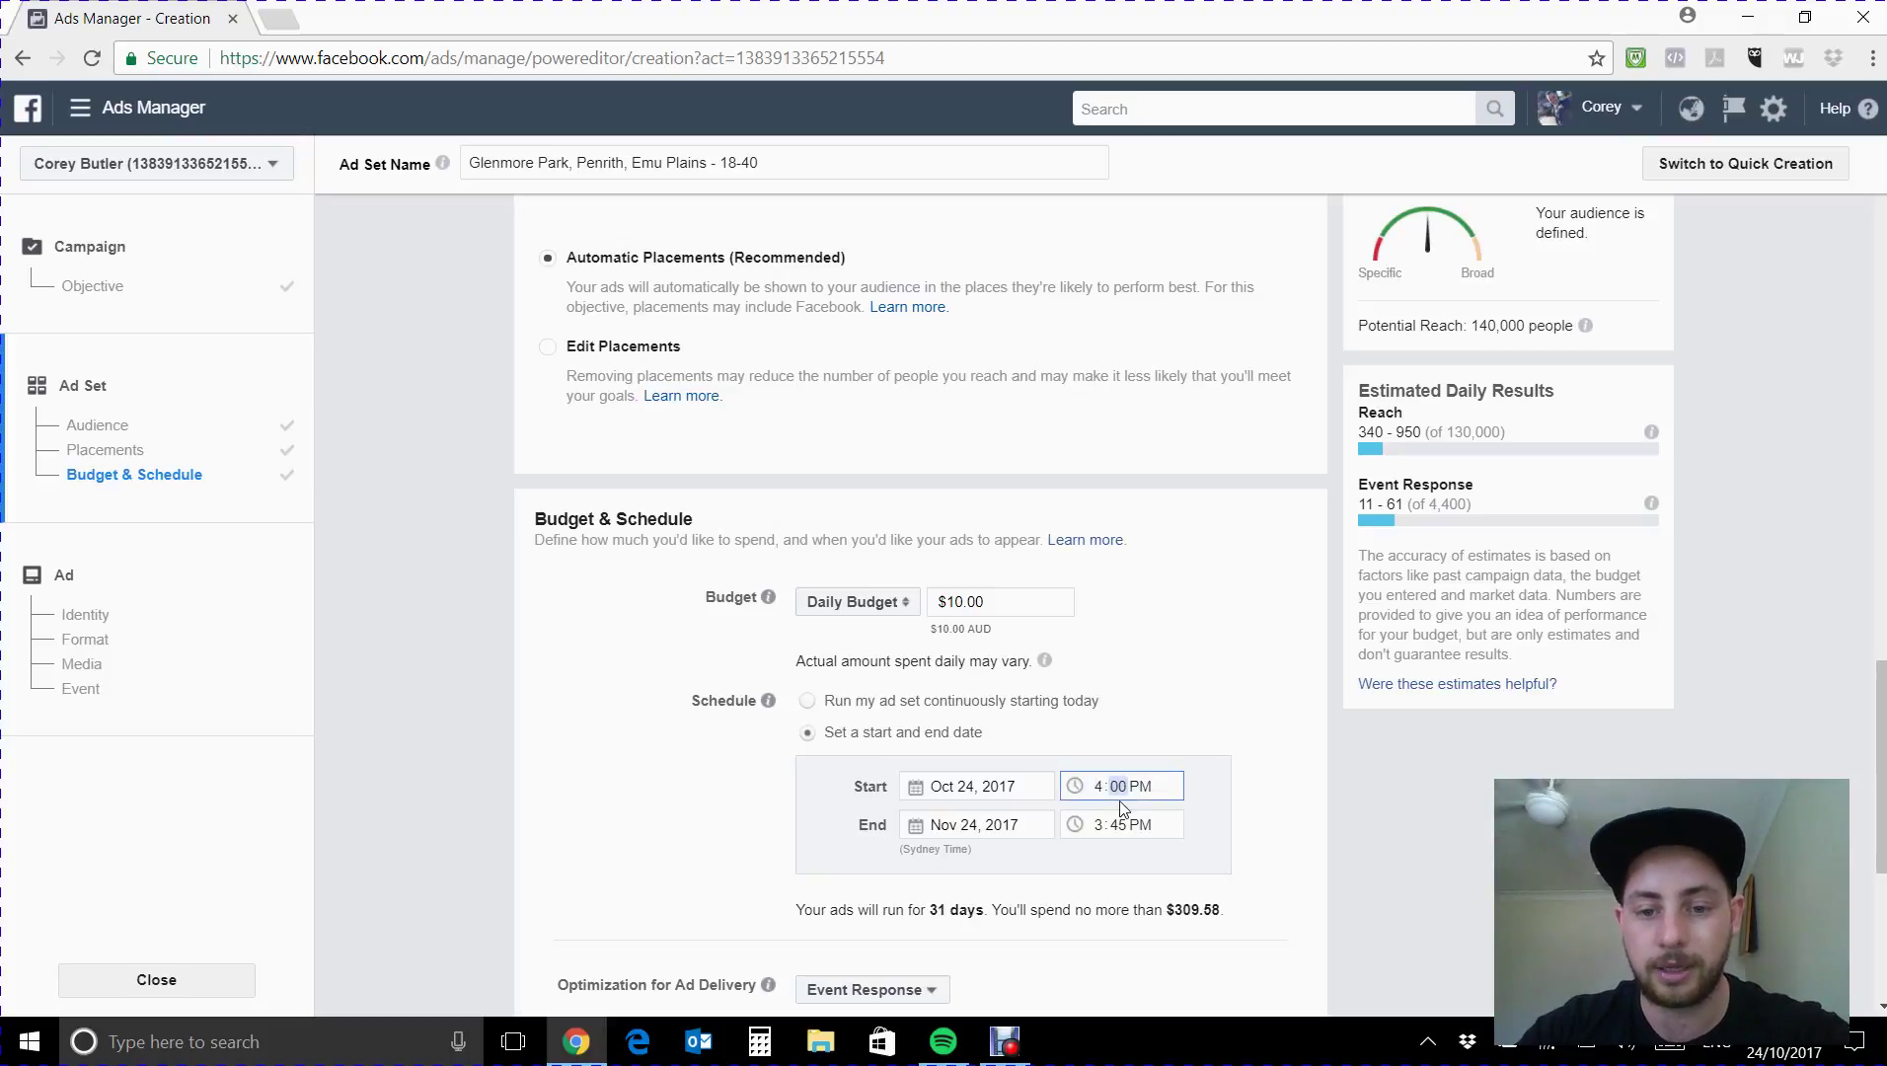
Set the ad set's end date to Nov 15, 2017.
left_click(982, 834)
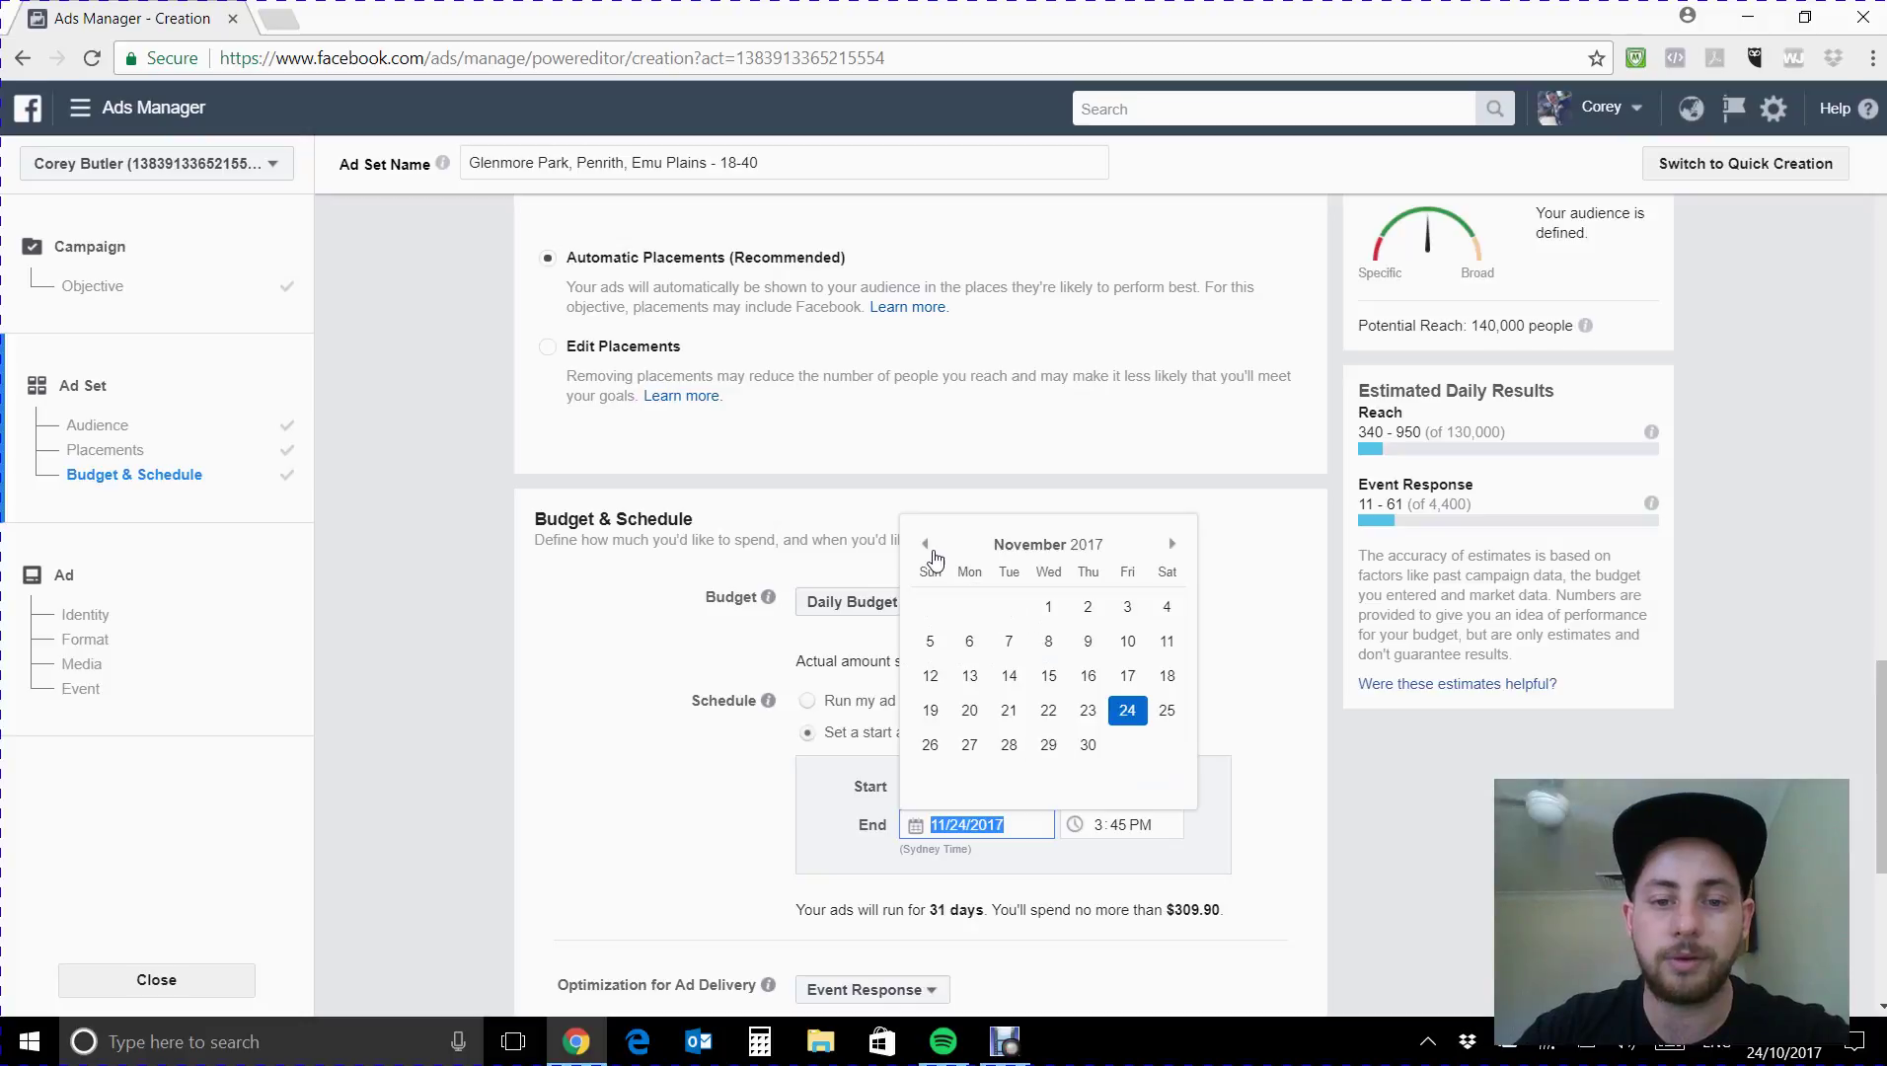
left_click(924, 543)
left_click(1171, 543)
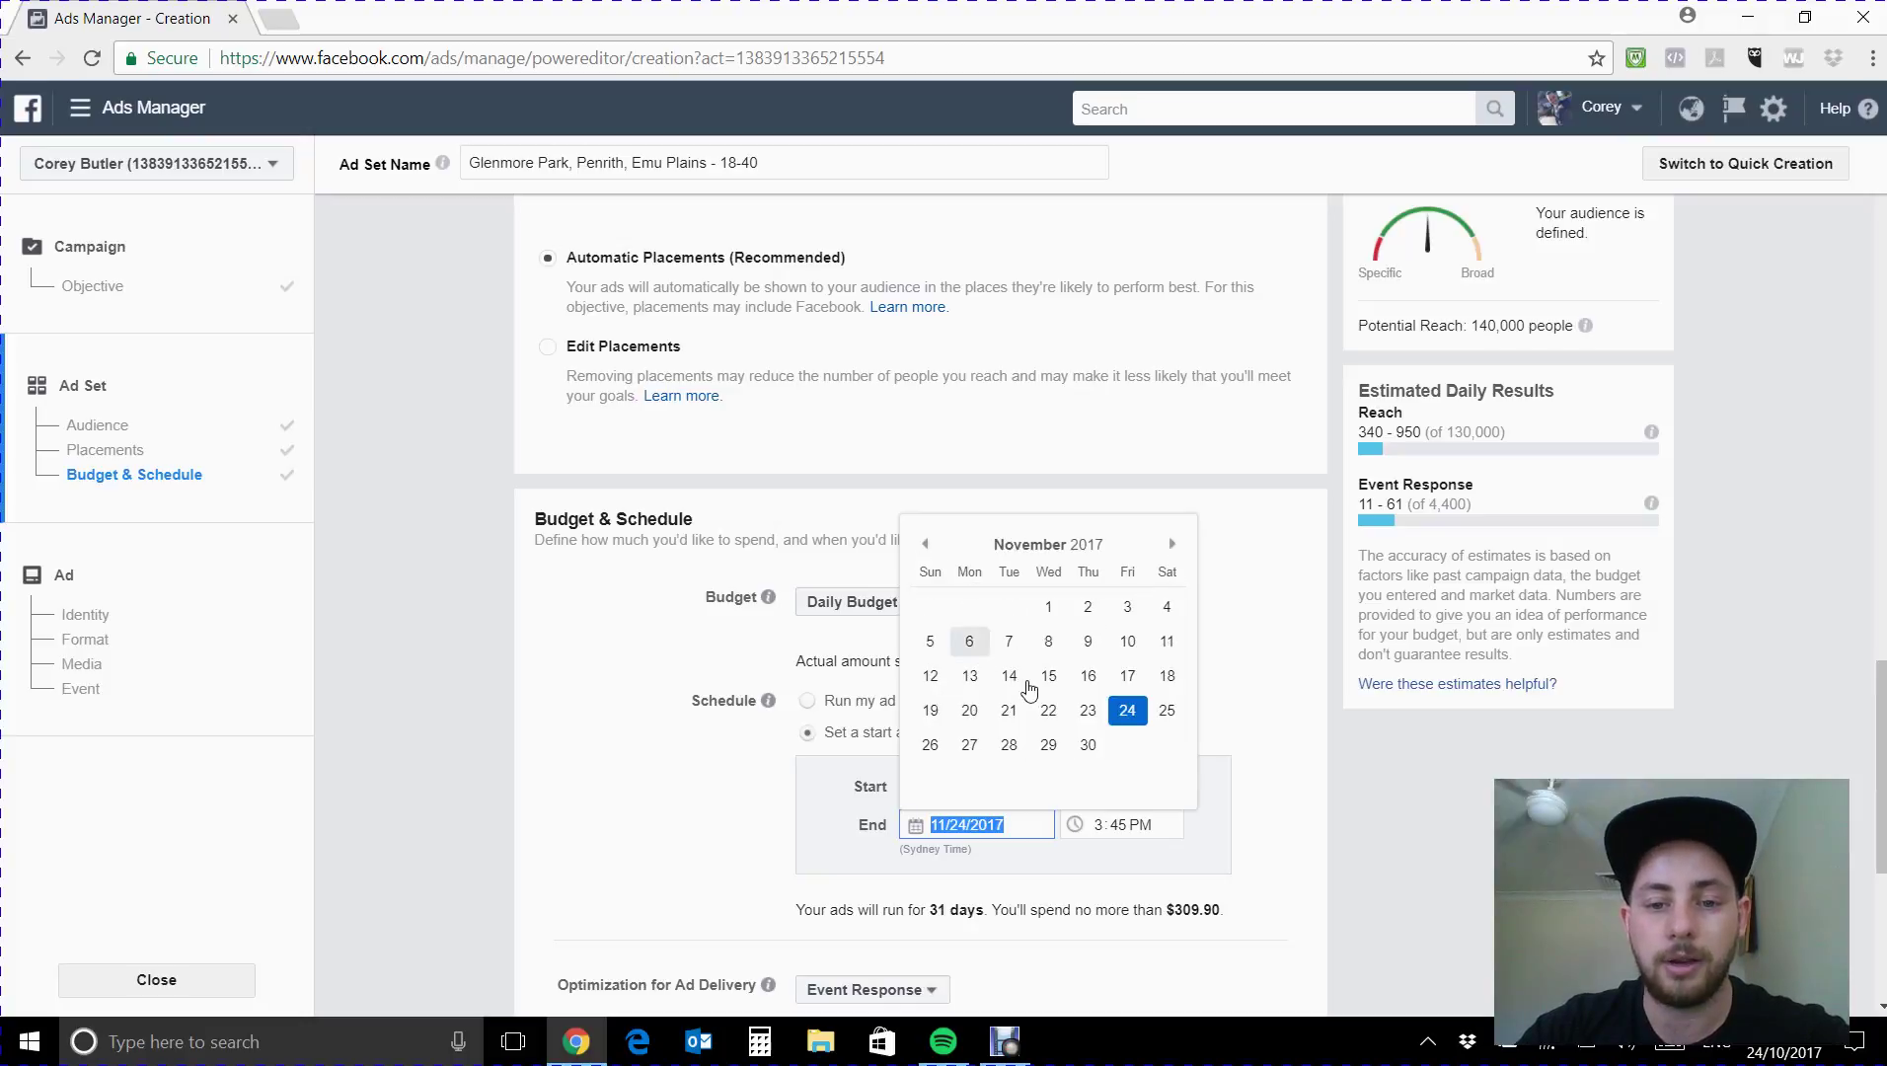
left_click(1048, 675)
left_click(1301, 857)
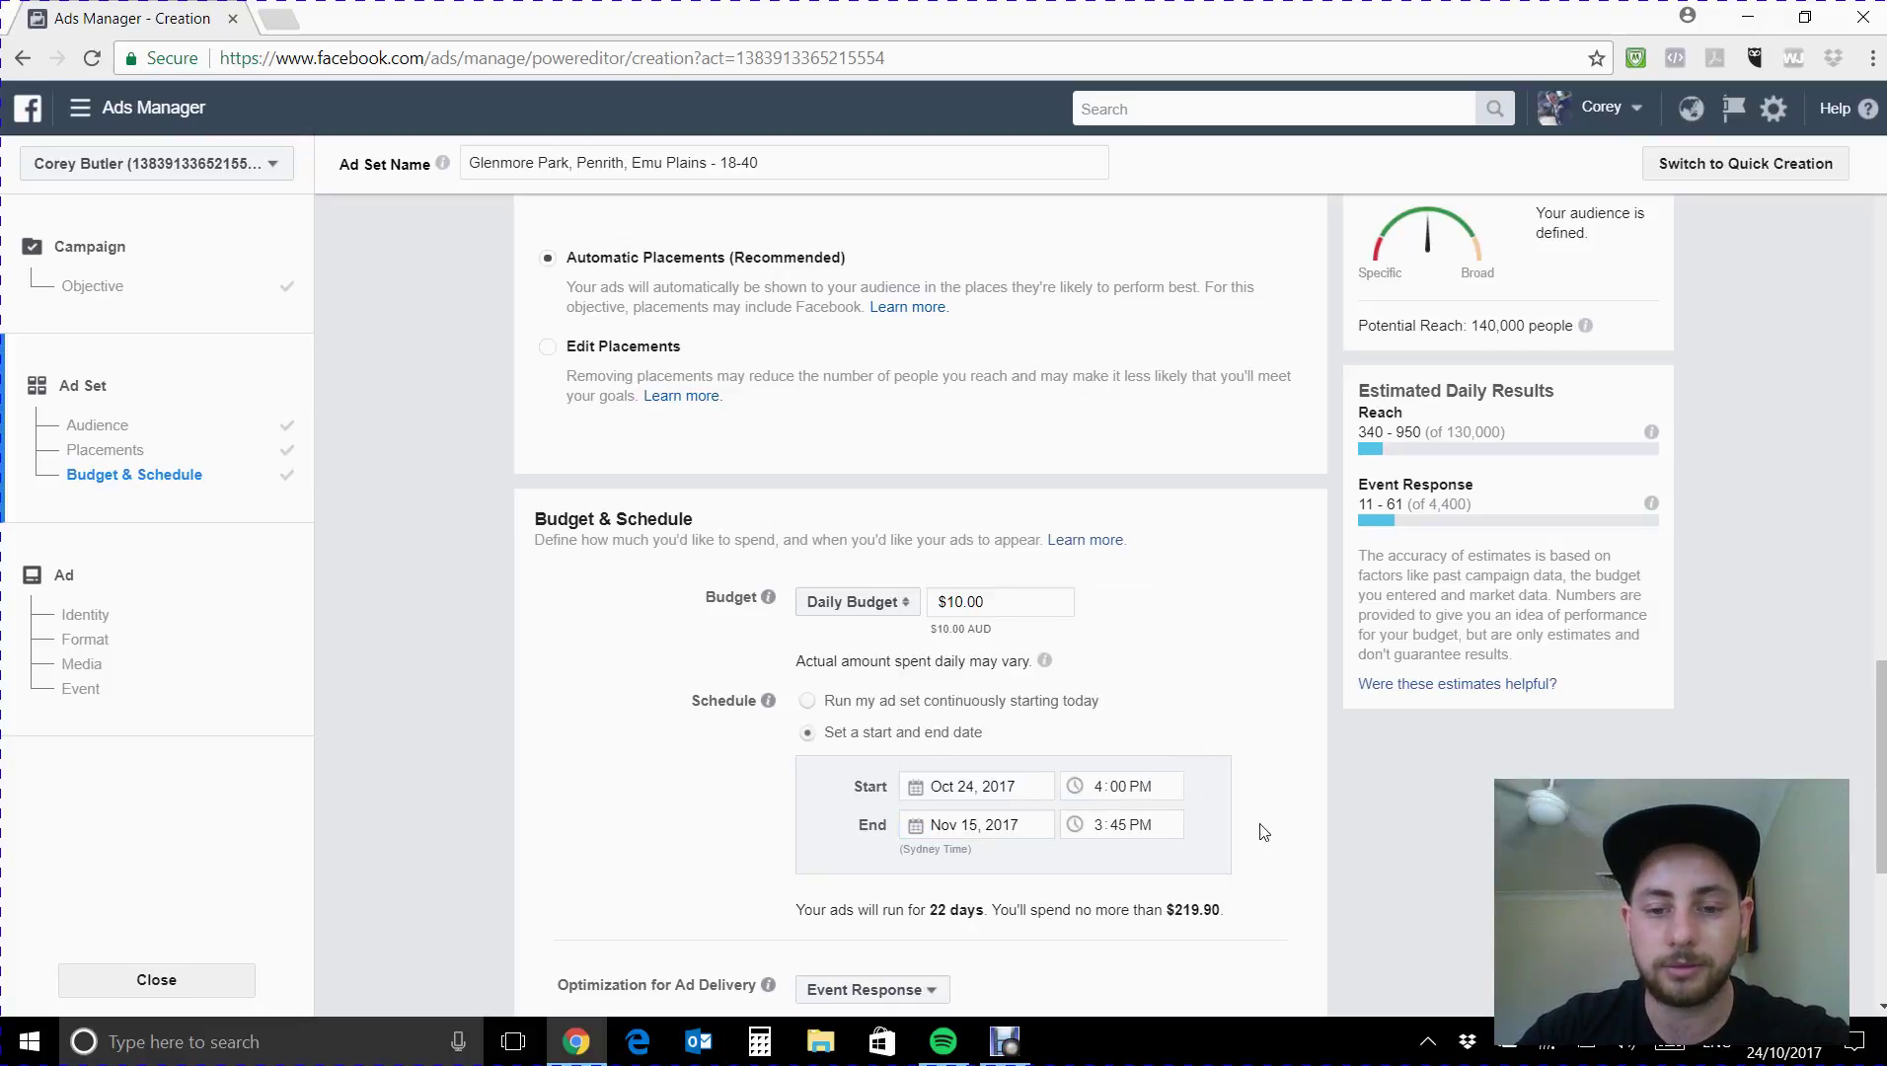
Set the ad set's end date to Nov 8, 2017.
scroll(1134, 681, "down", 3)
left_click(962, 581)
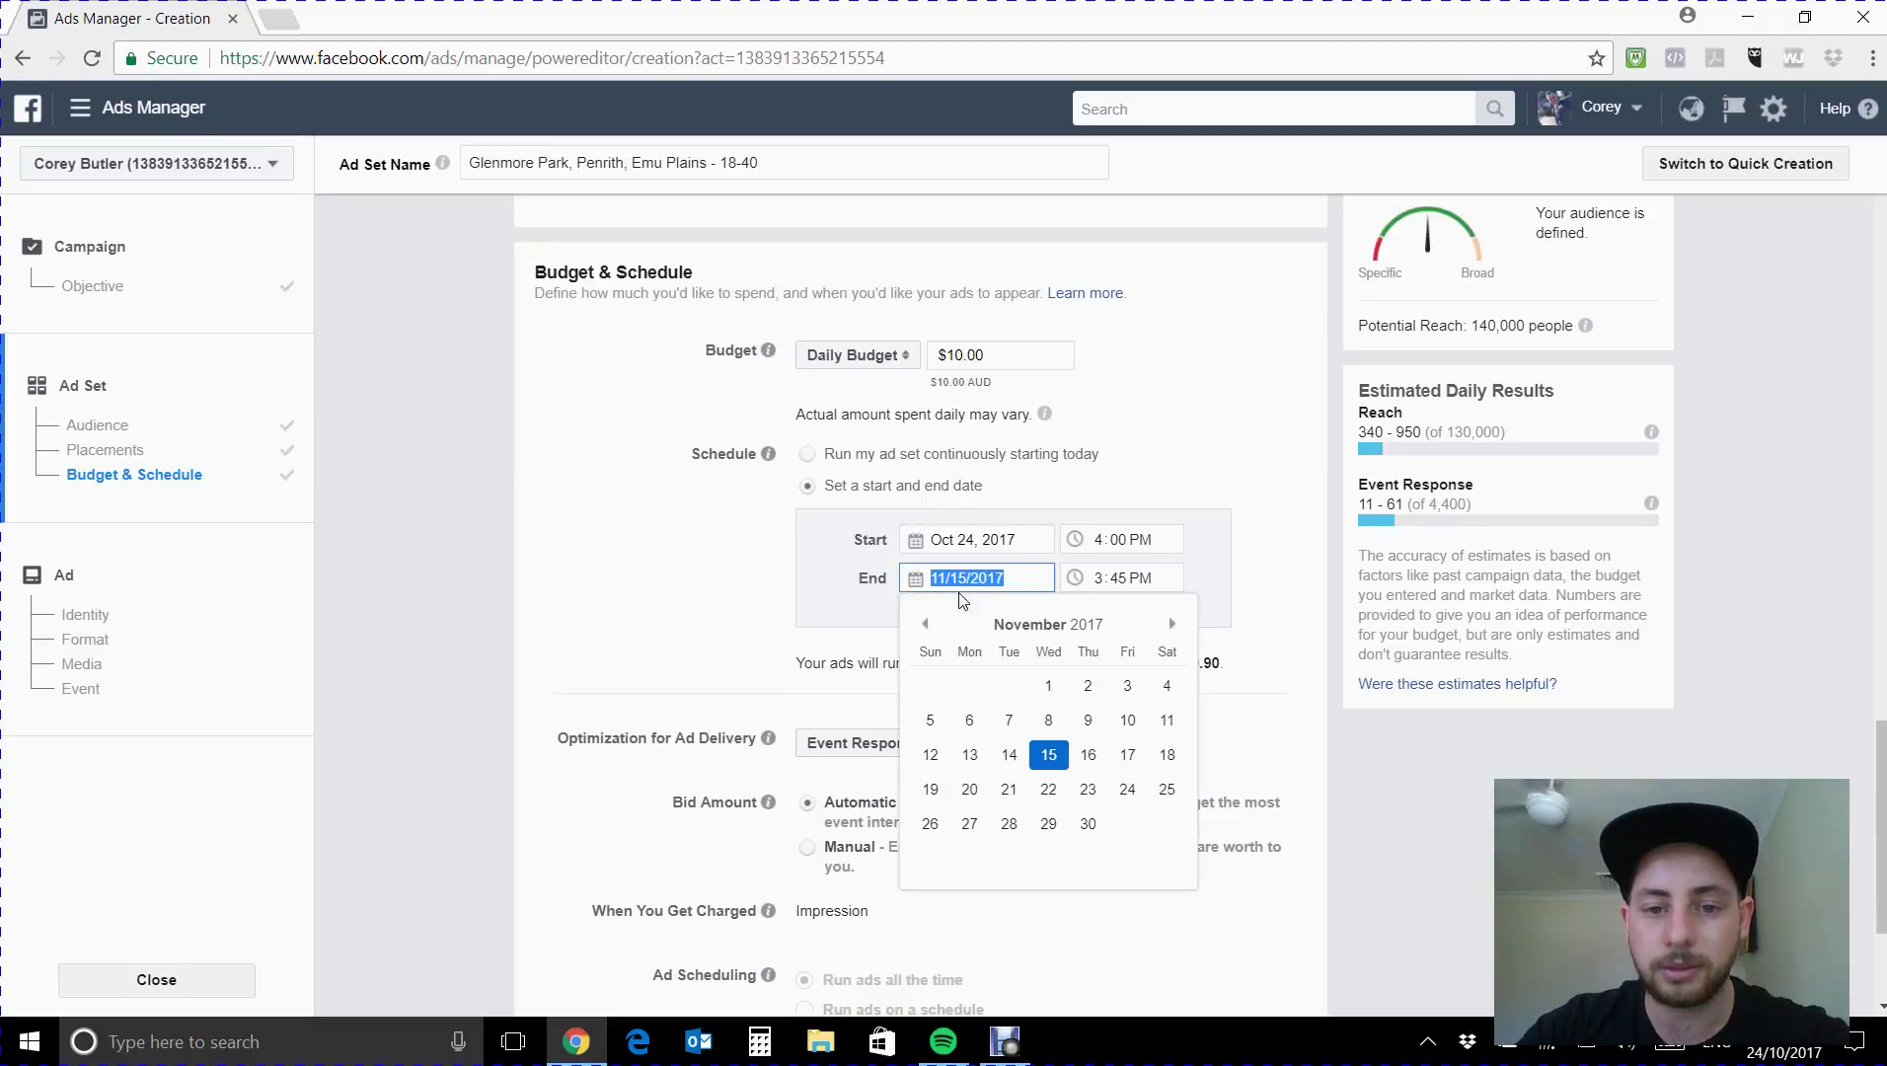
left_click(758, 707)
left_click(972, 580)
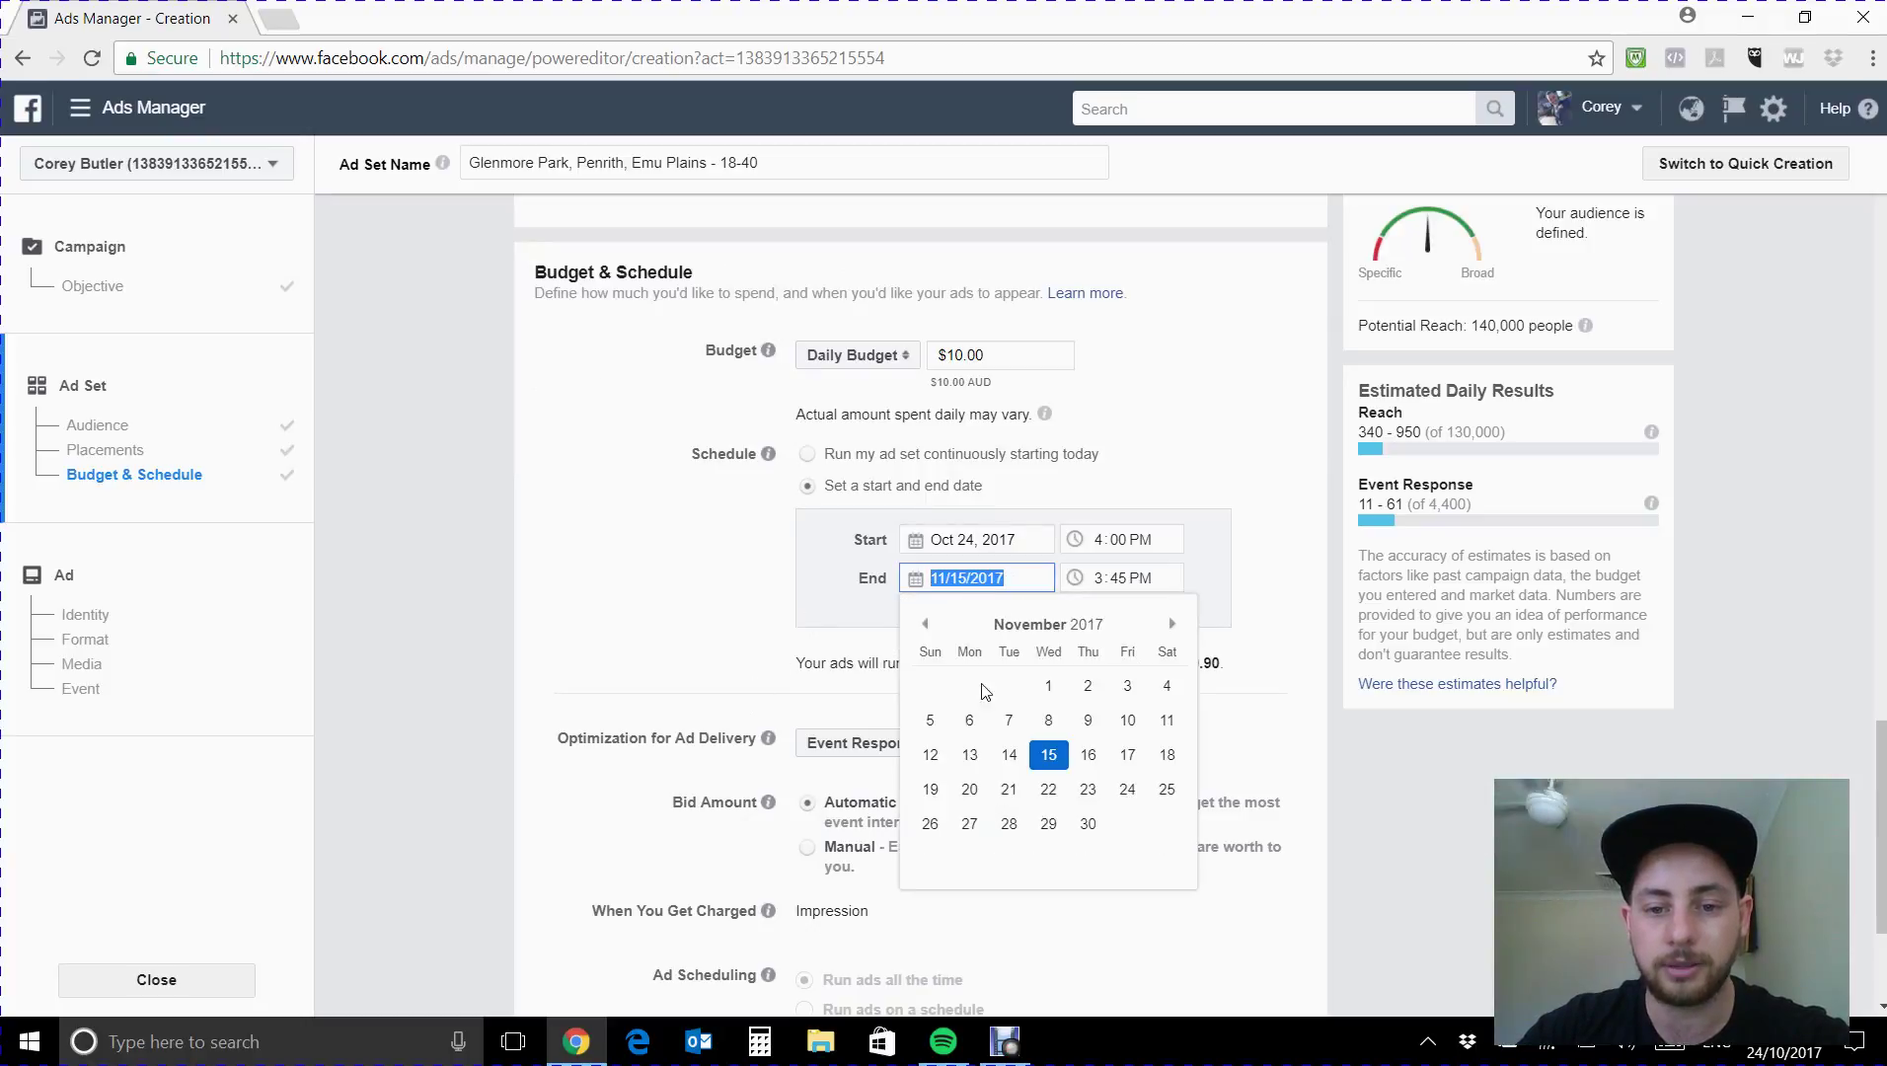
left_click(1044, 717)
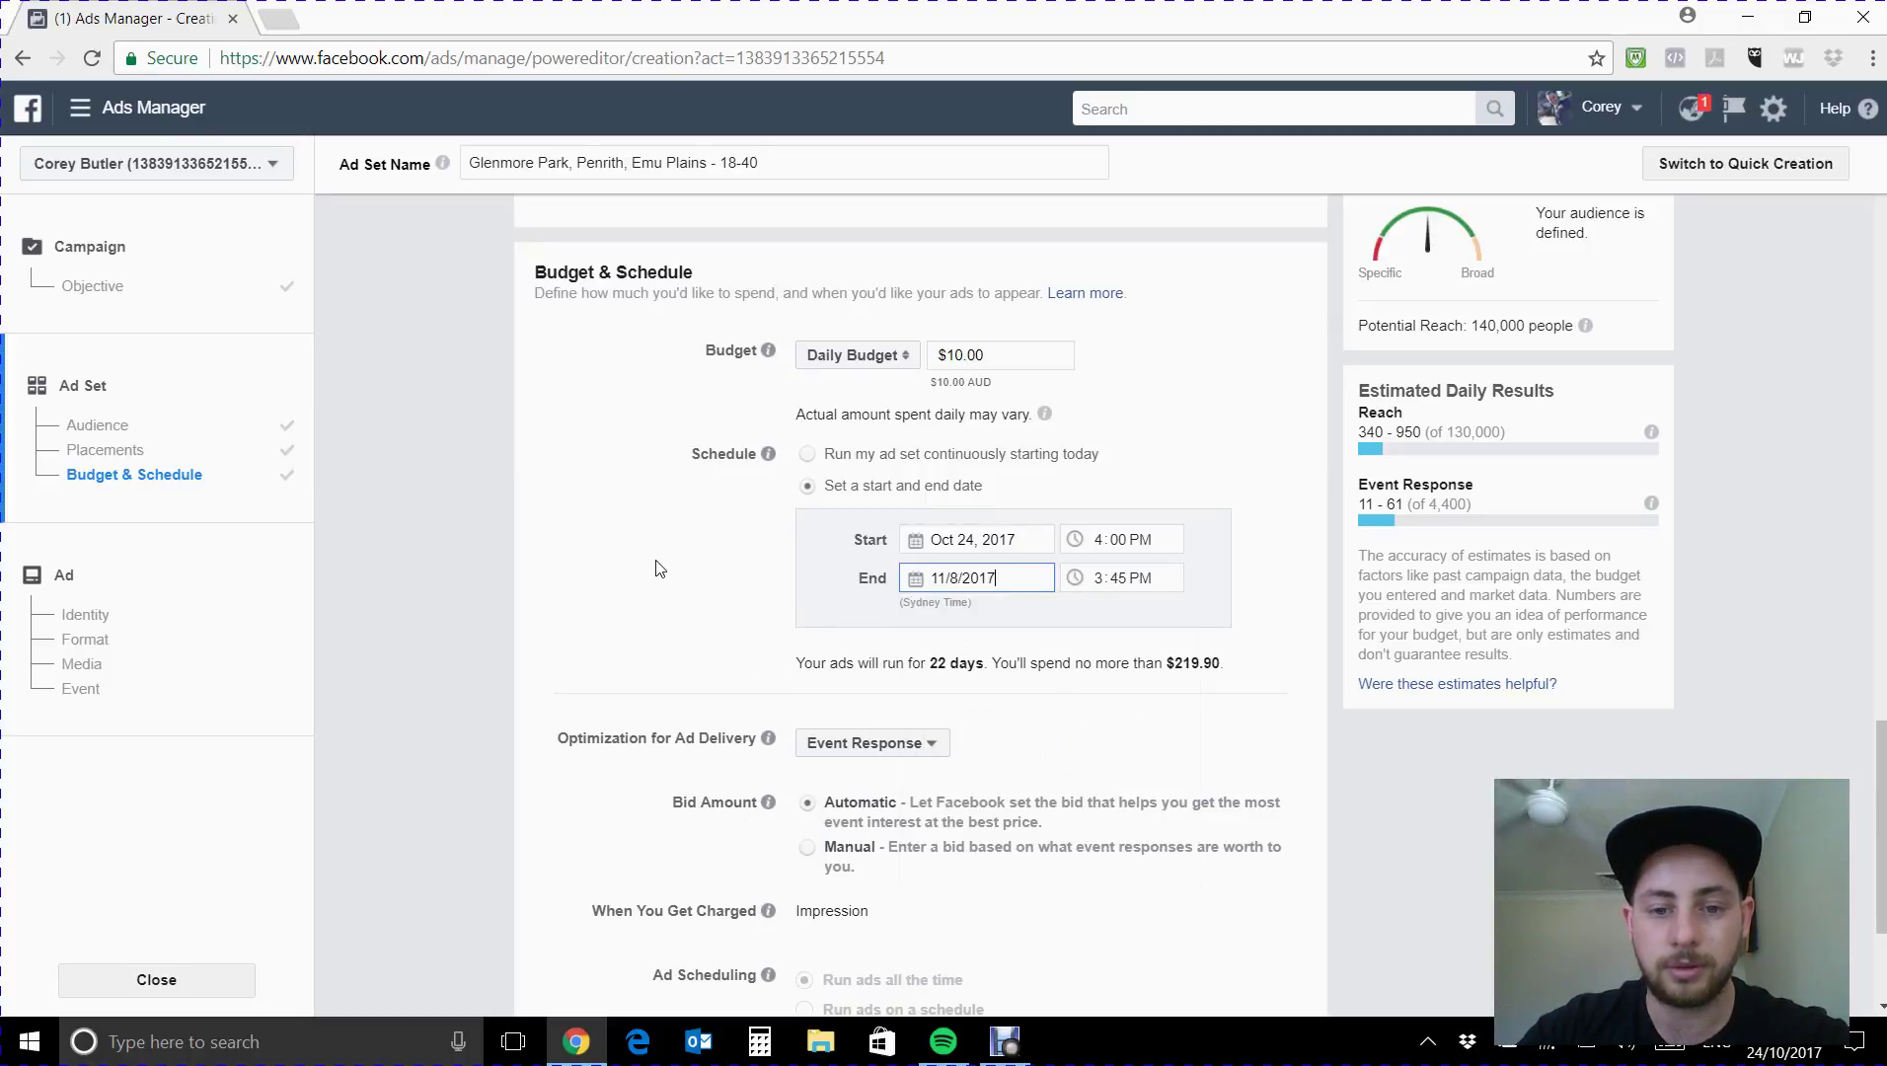
left_click(654, 563)
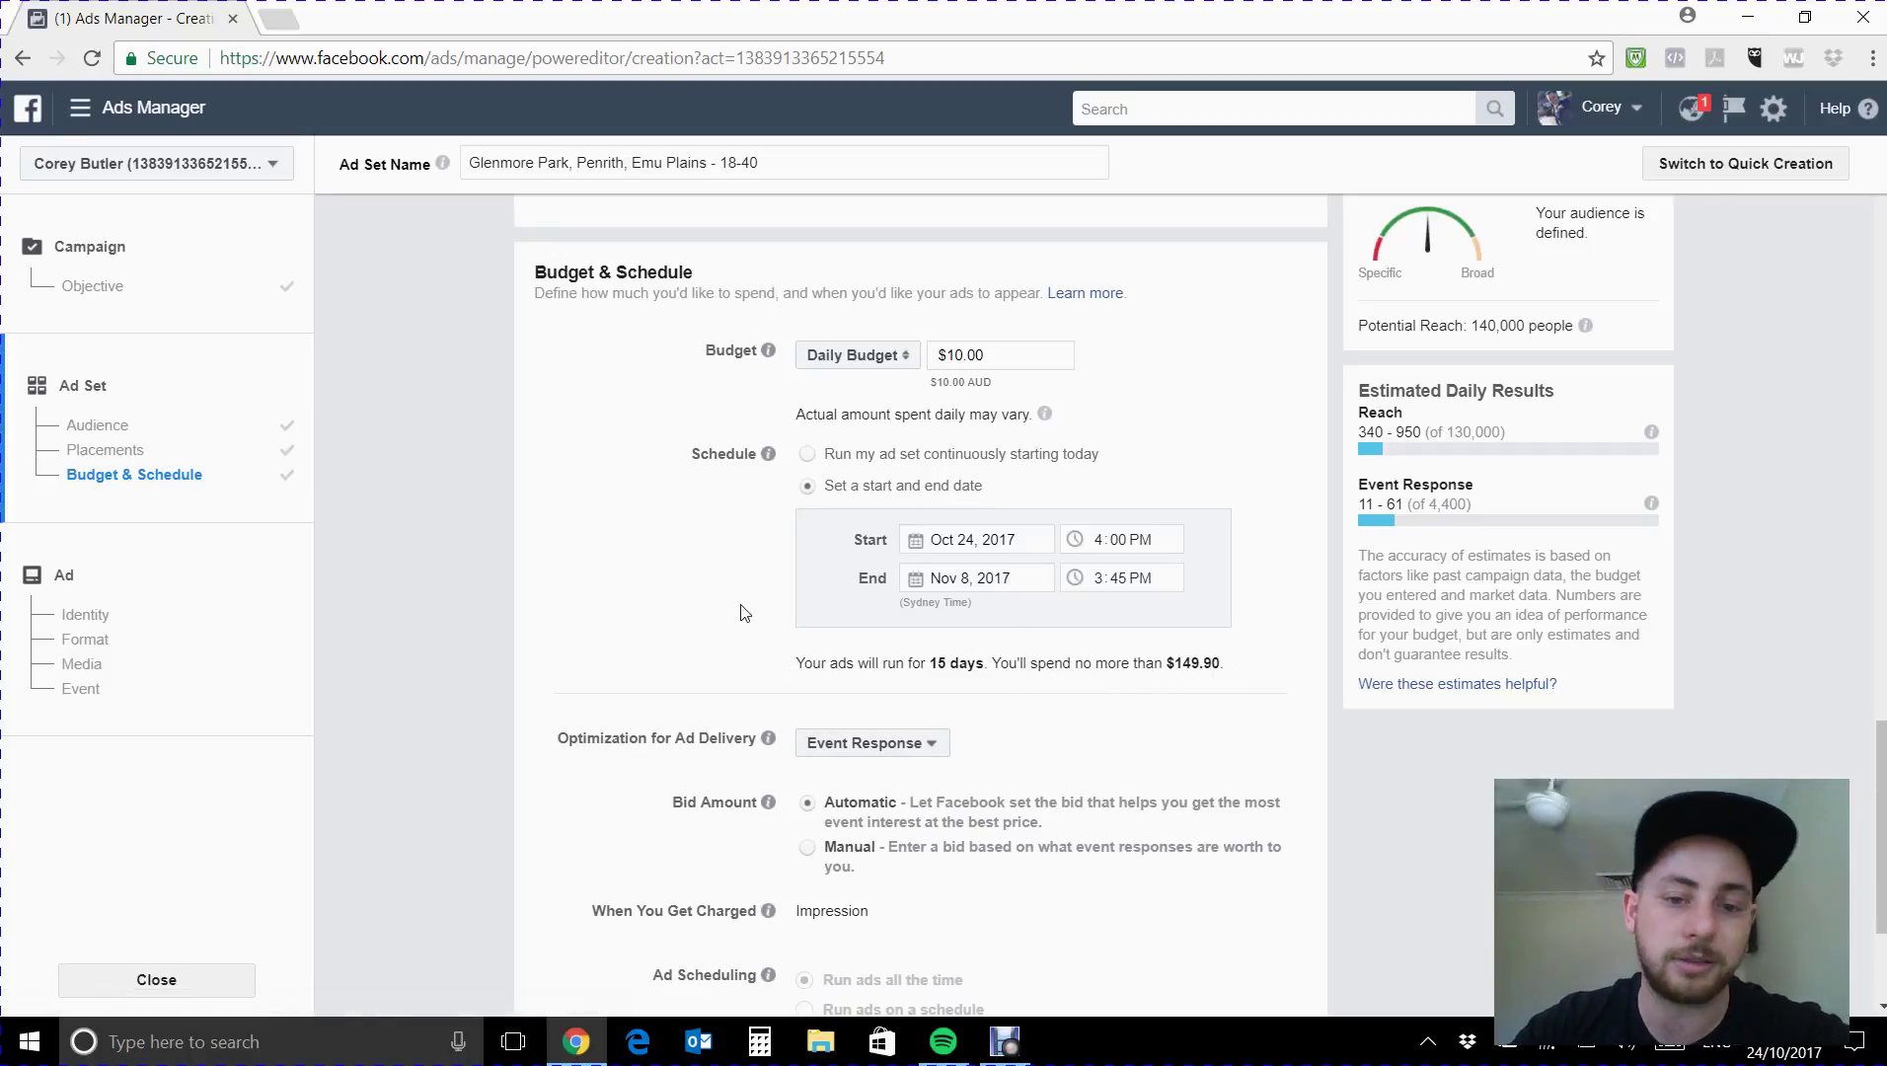
Continue from the ad set to the ad setup and choose CJB Fitness as the ad's Facebook Page.
scroll(747, 617, "down", 3)
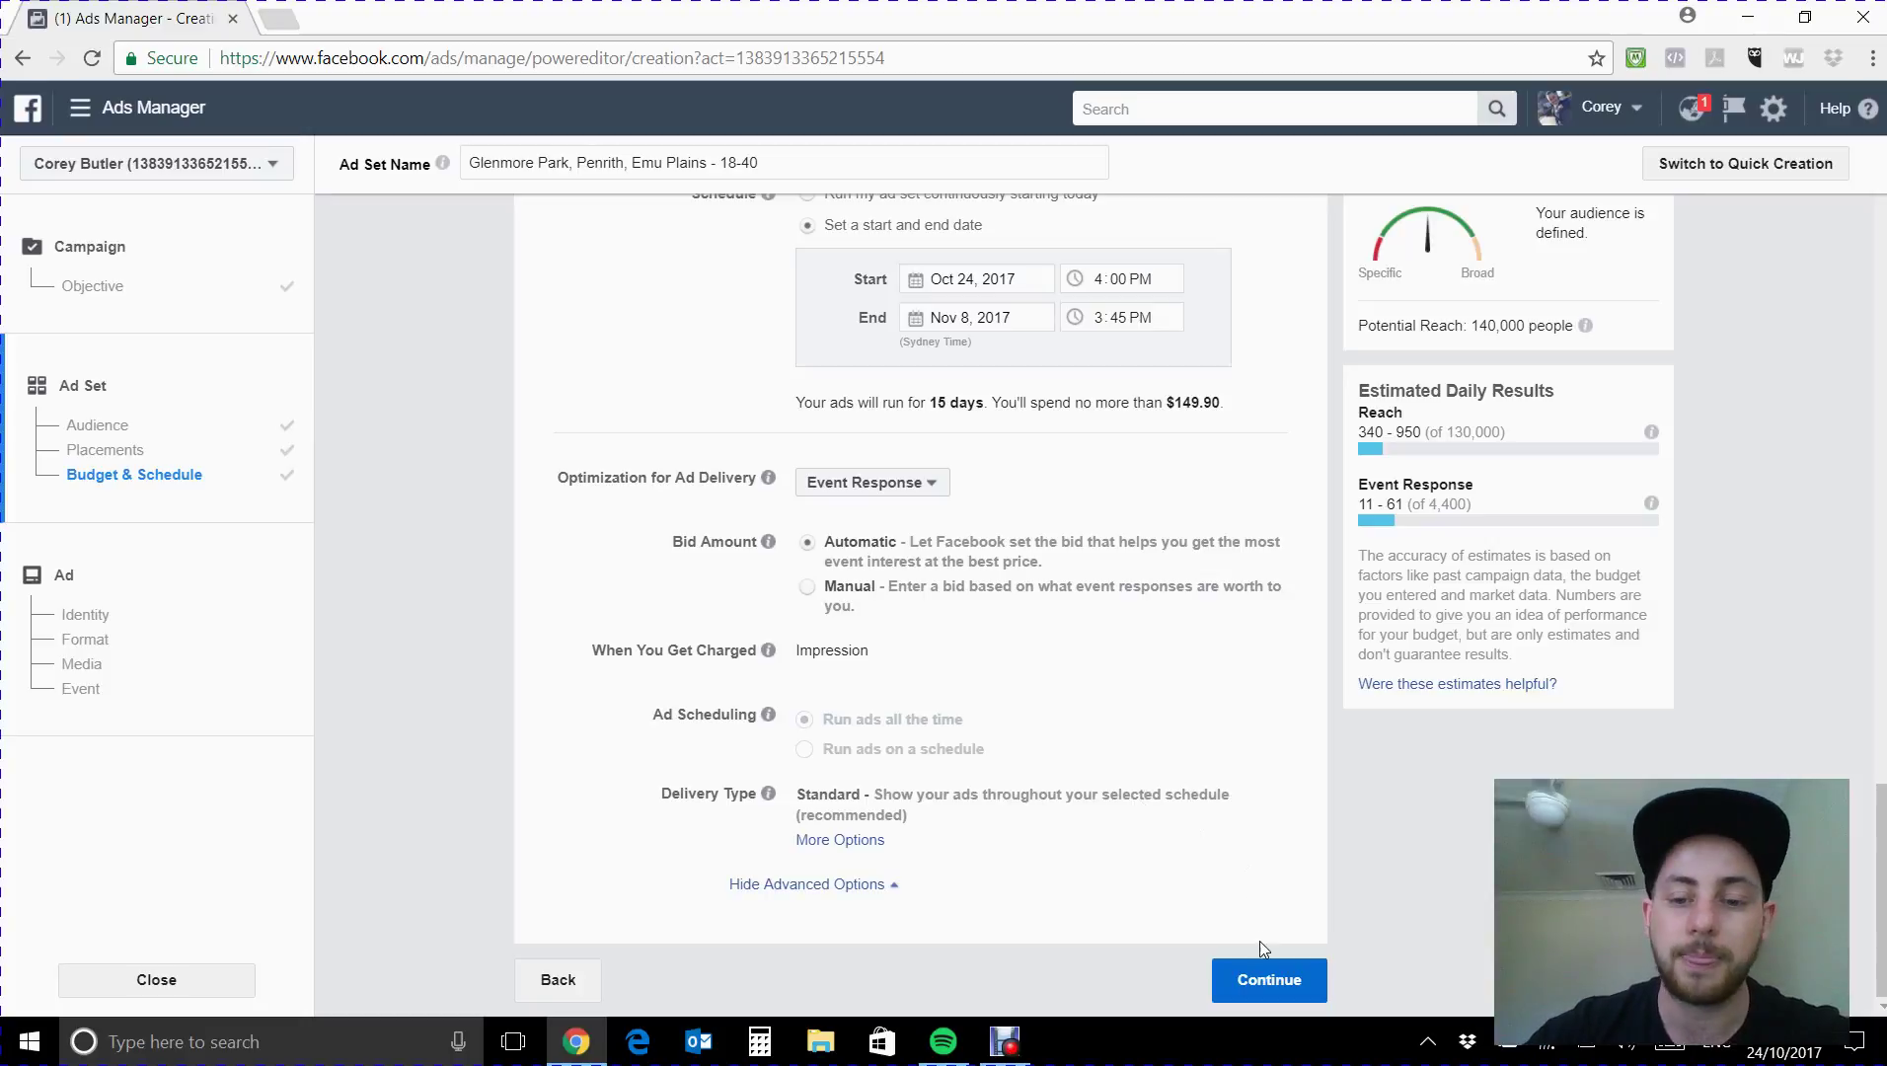
left_click(1266, 979)
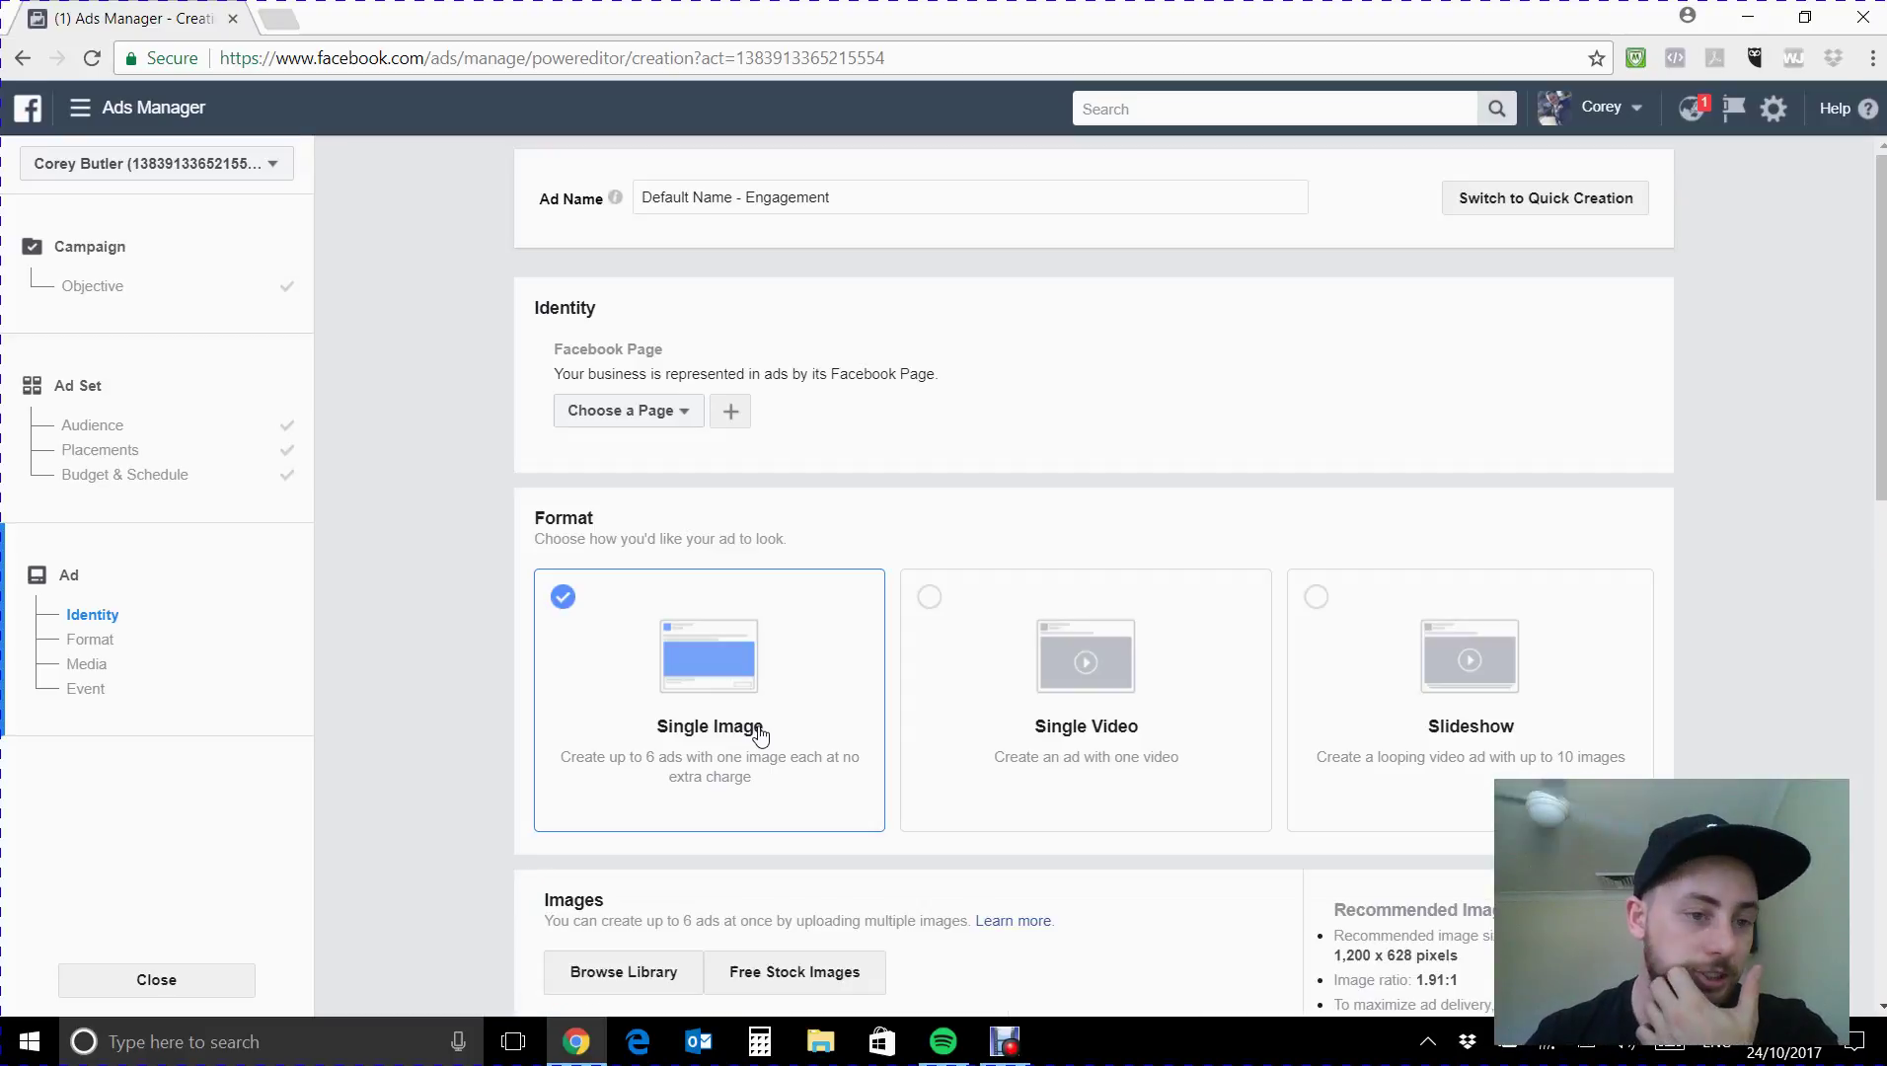
left_click(623, 414)
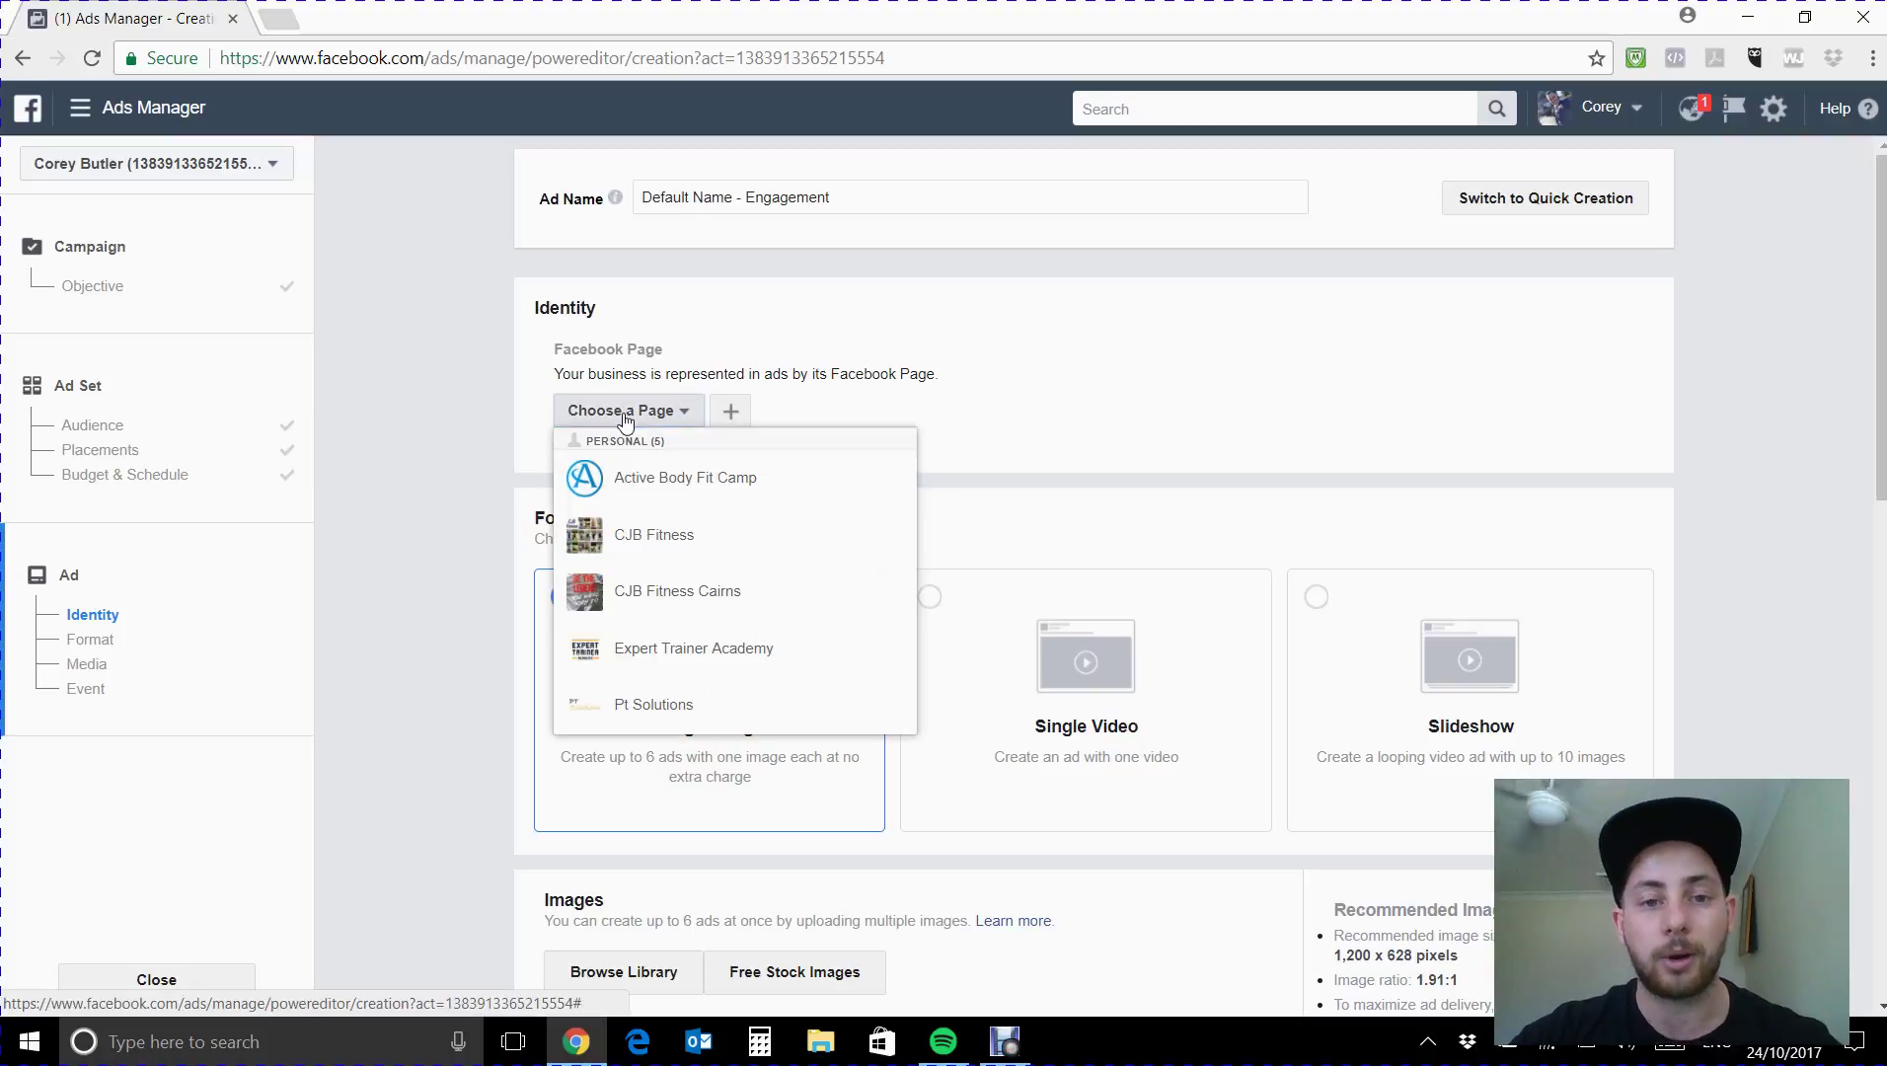
left_click(612, 534)
Choose CJB Fitness's 28 Day Body Transformation Challenge on November 20, 2017 as the event to promote.
scroll(445, 414, "down", 5)
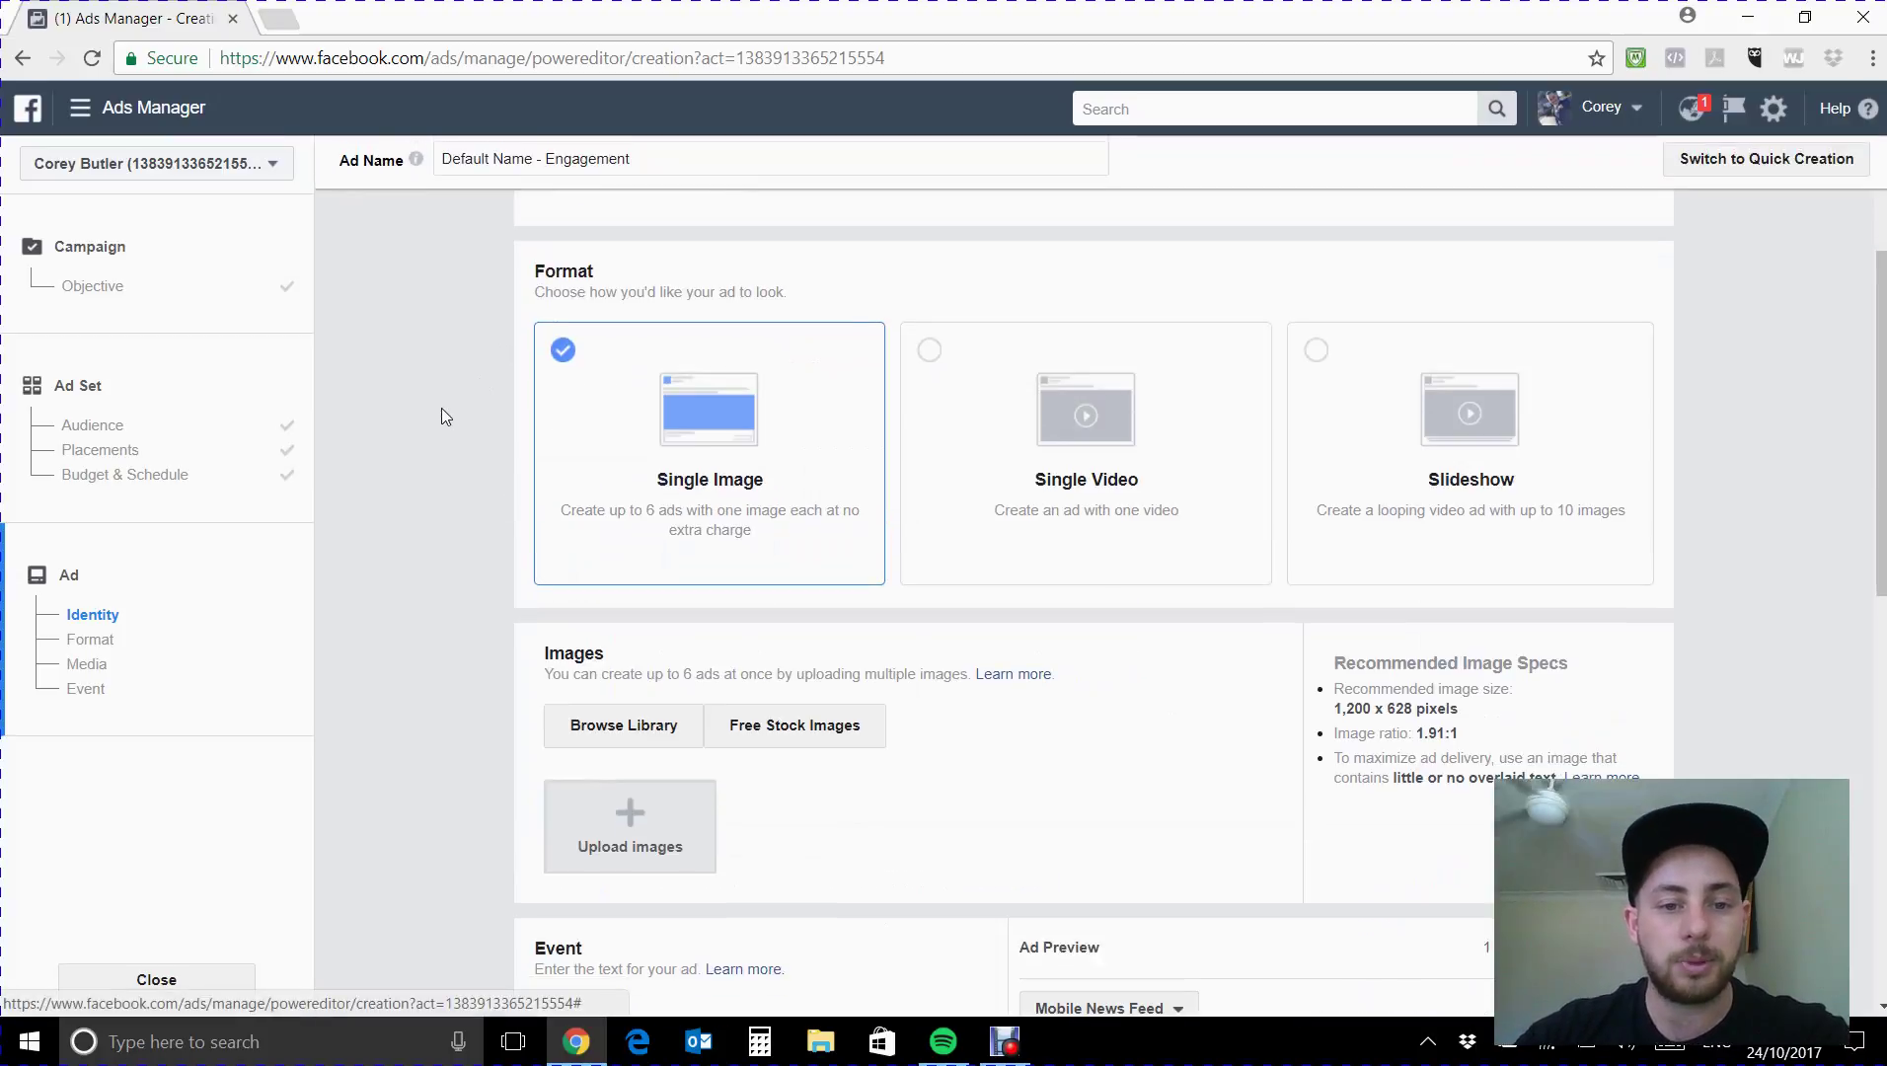
scroll(412, 488, "down", 1)
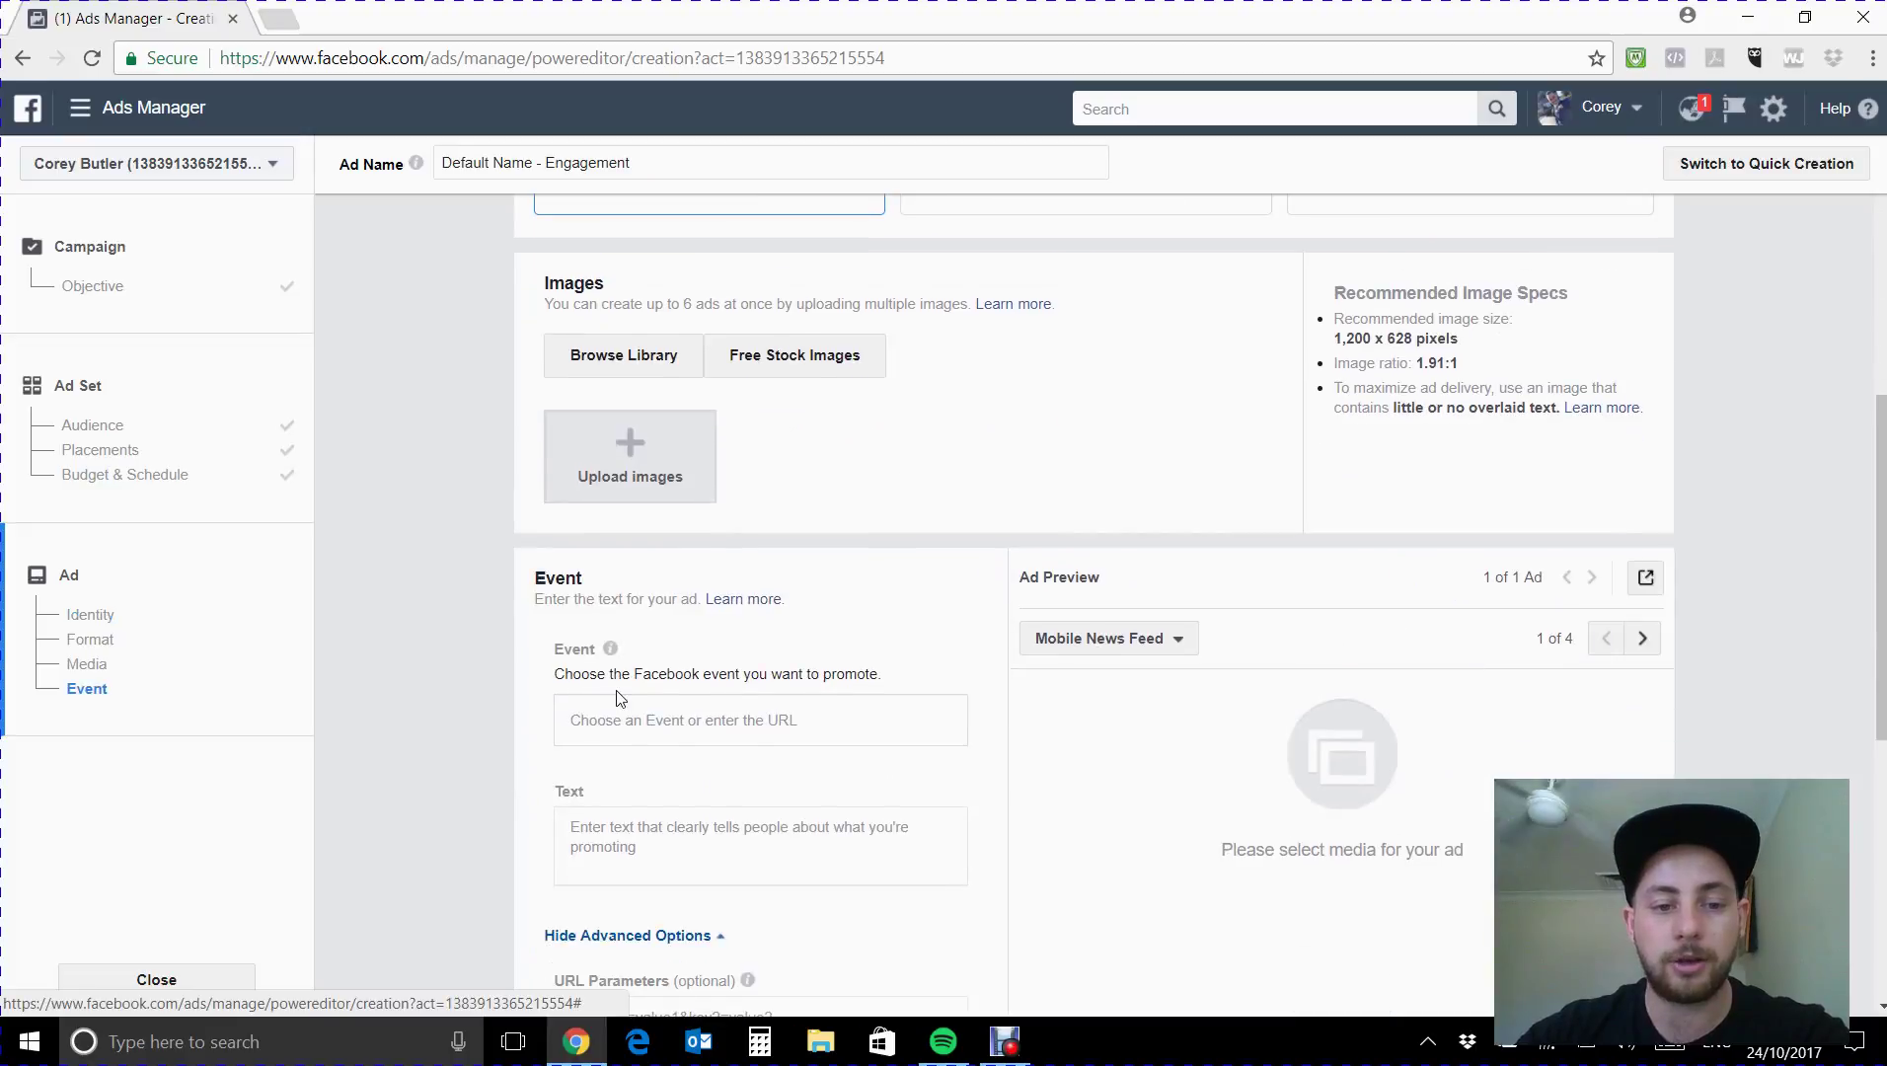
left_click(604, 722)
type("28 day")
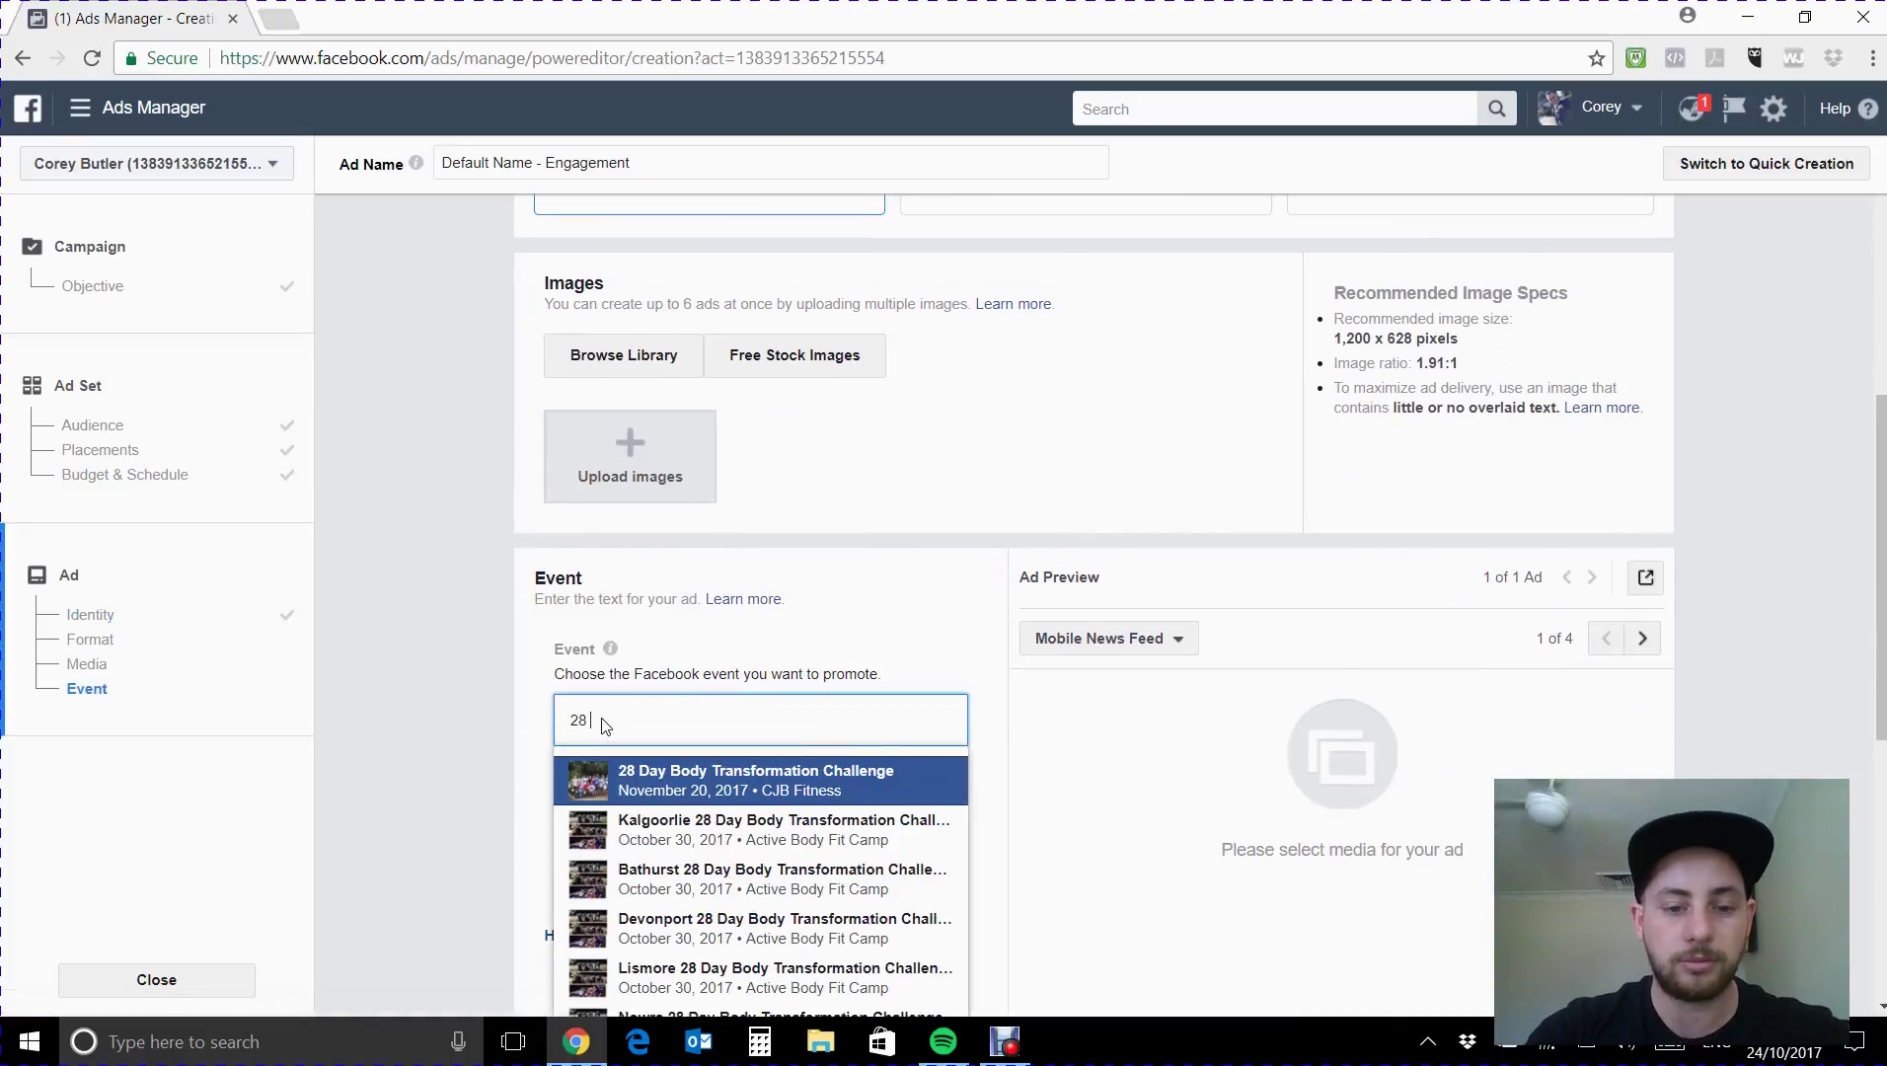
left_click(705, 779)
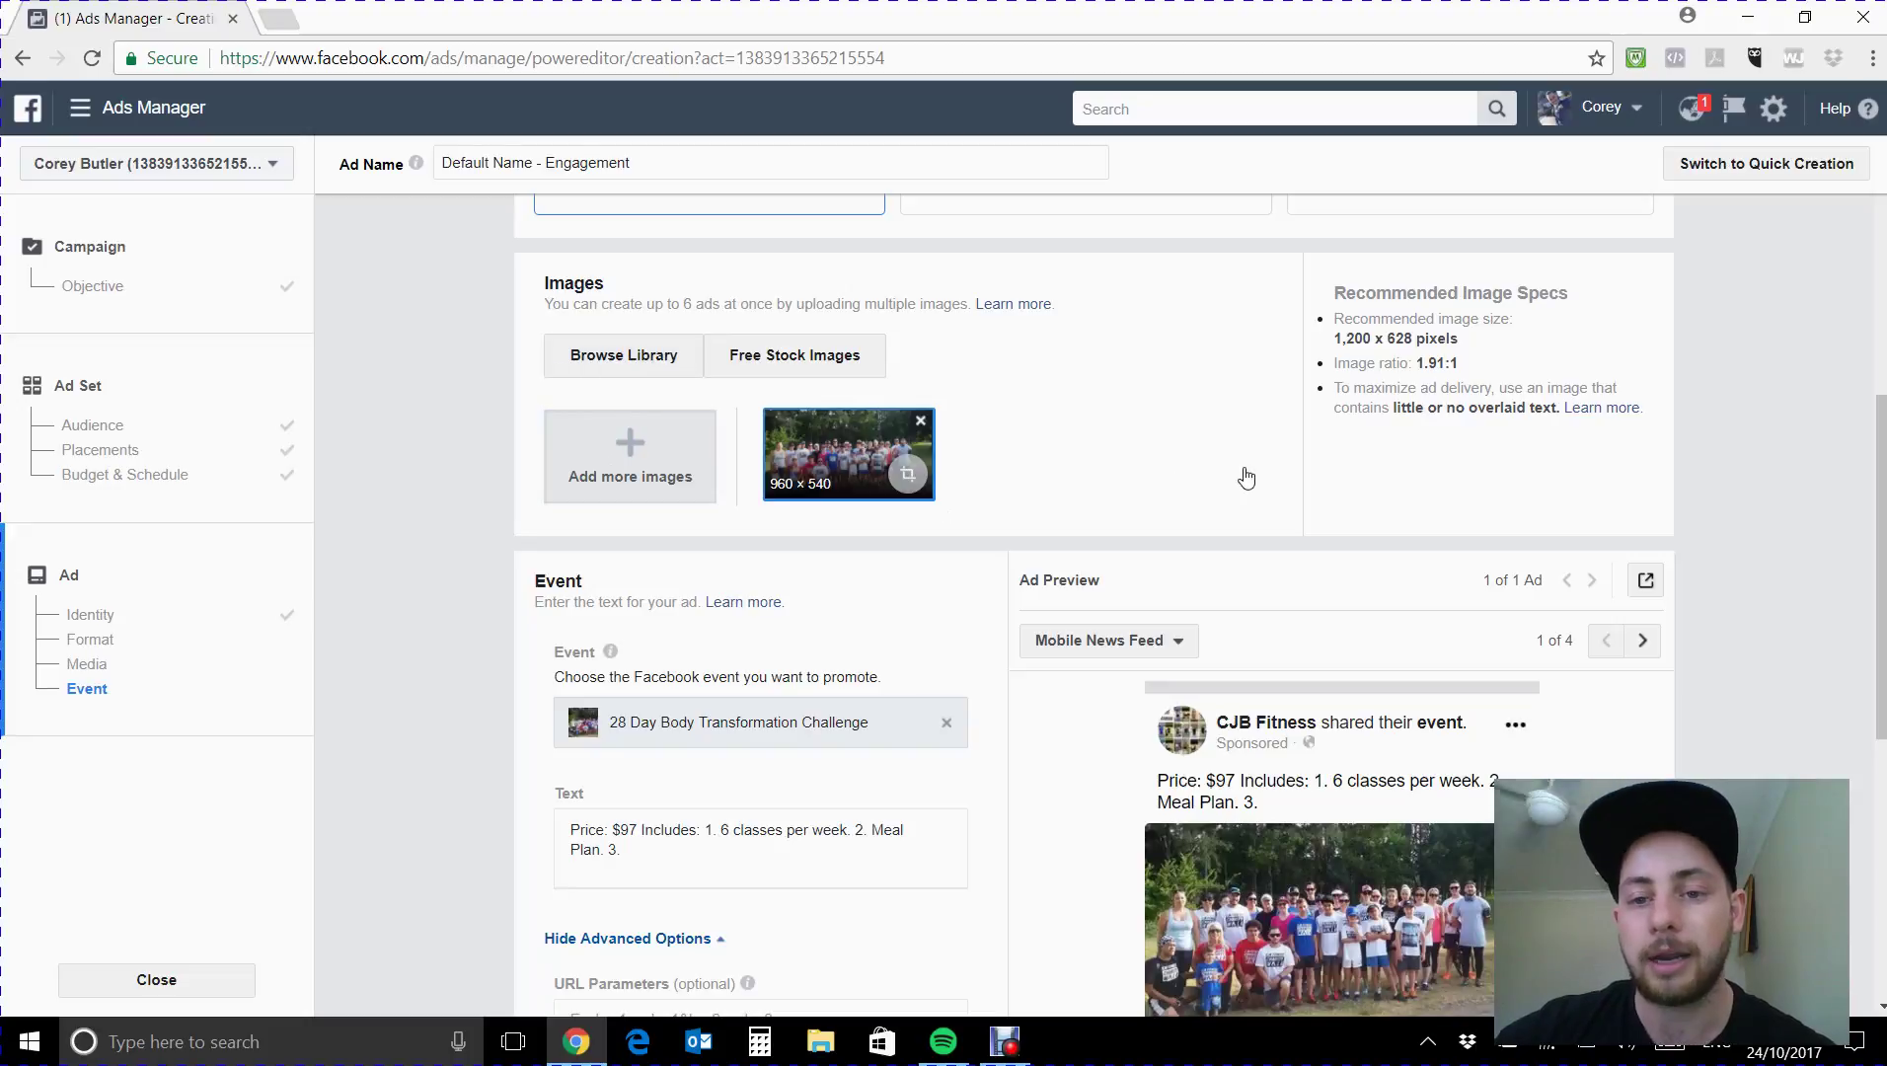
Replace the ad's prefilled text with the headline "IT'S NOT TOO LATE!".
scroll(1108, 484, "up", 2)
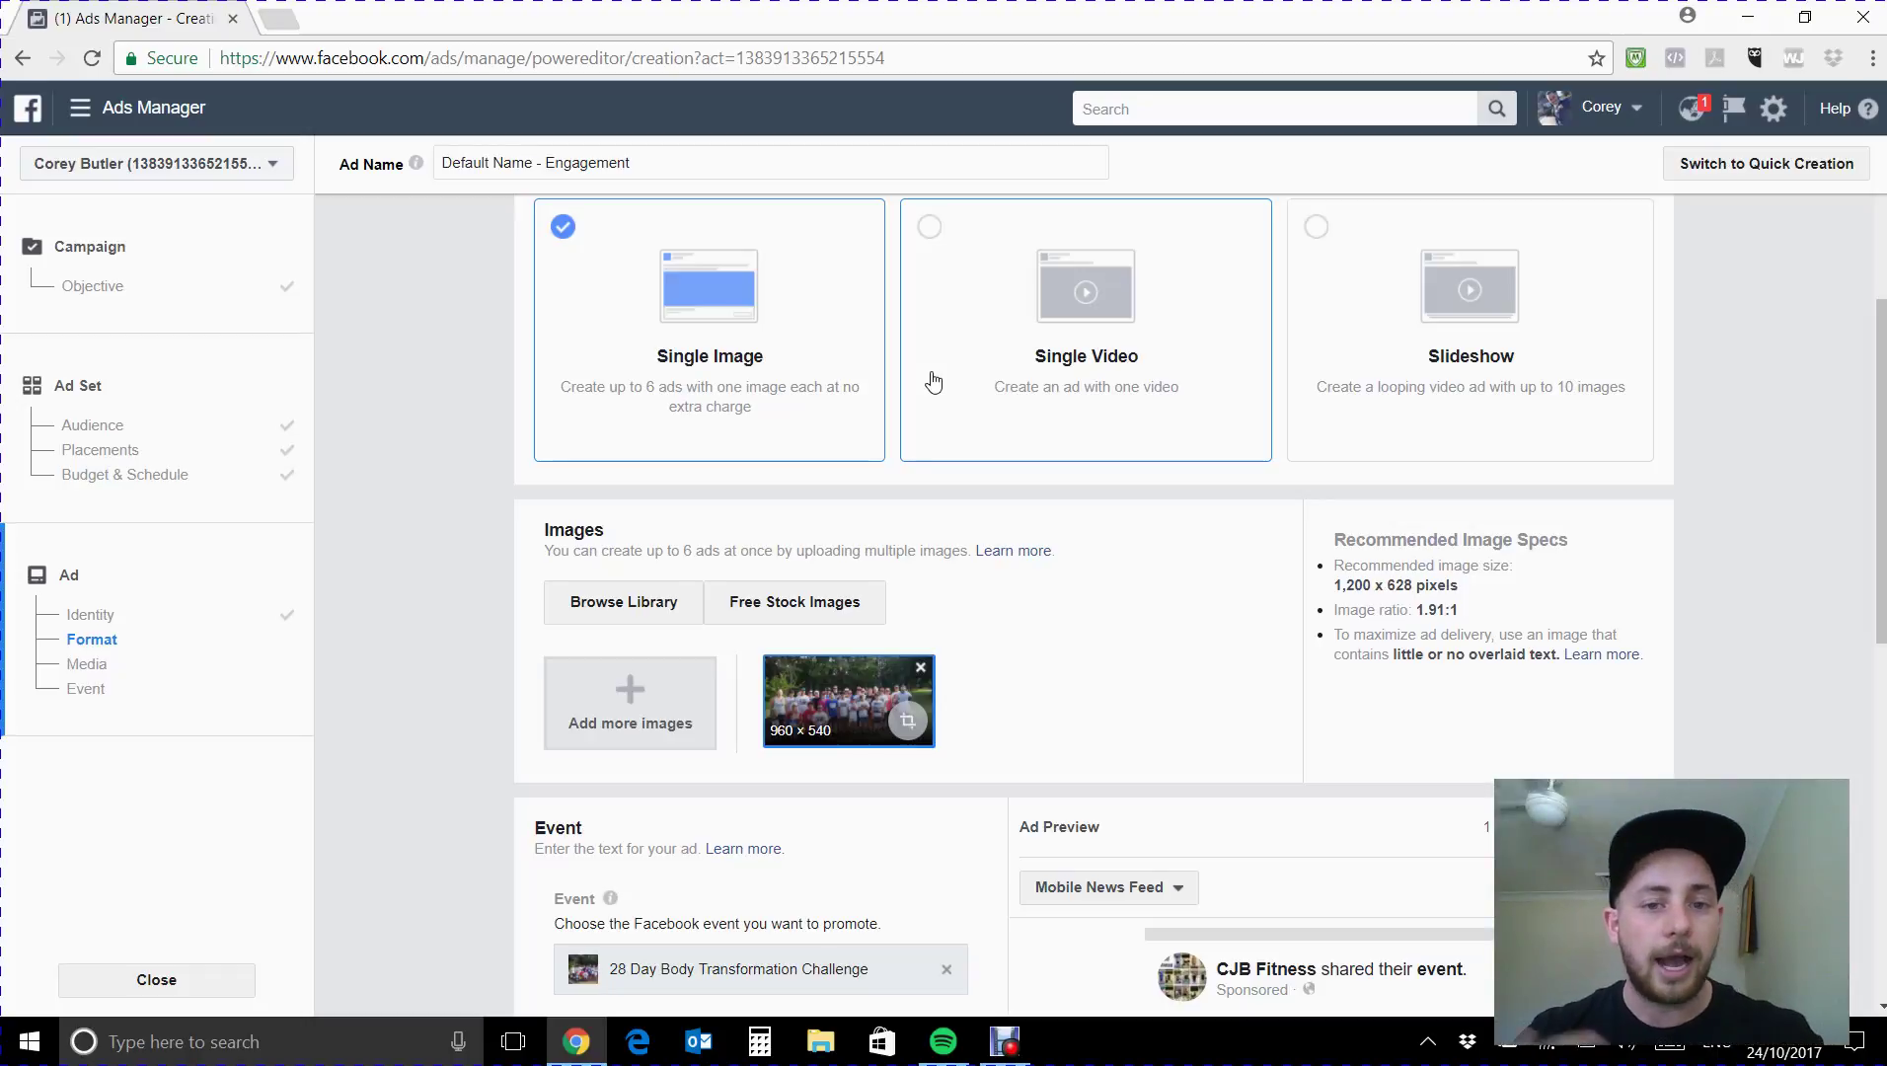
scroll(996, 558, "down", 3)
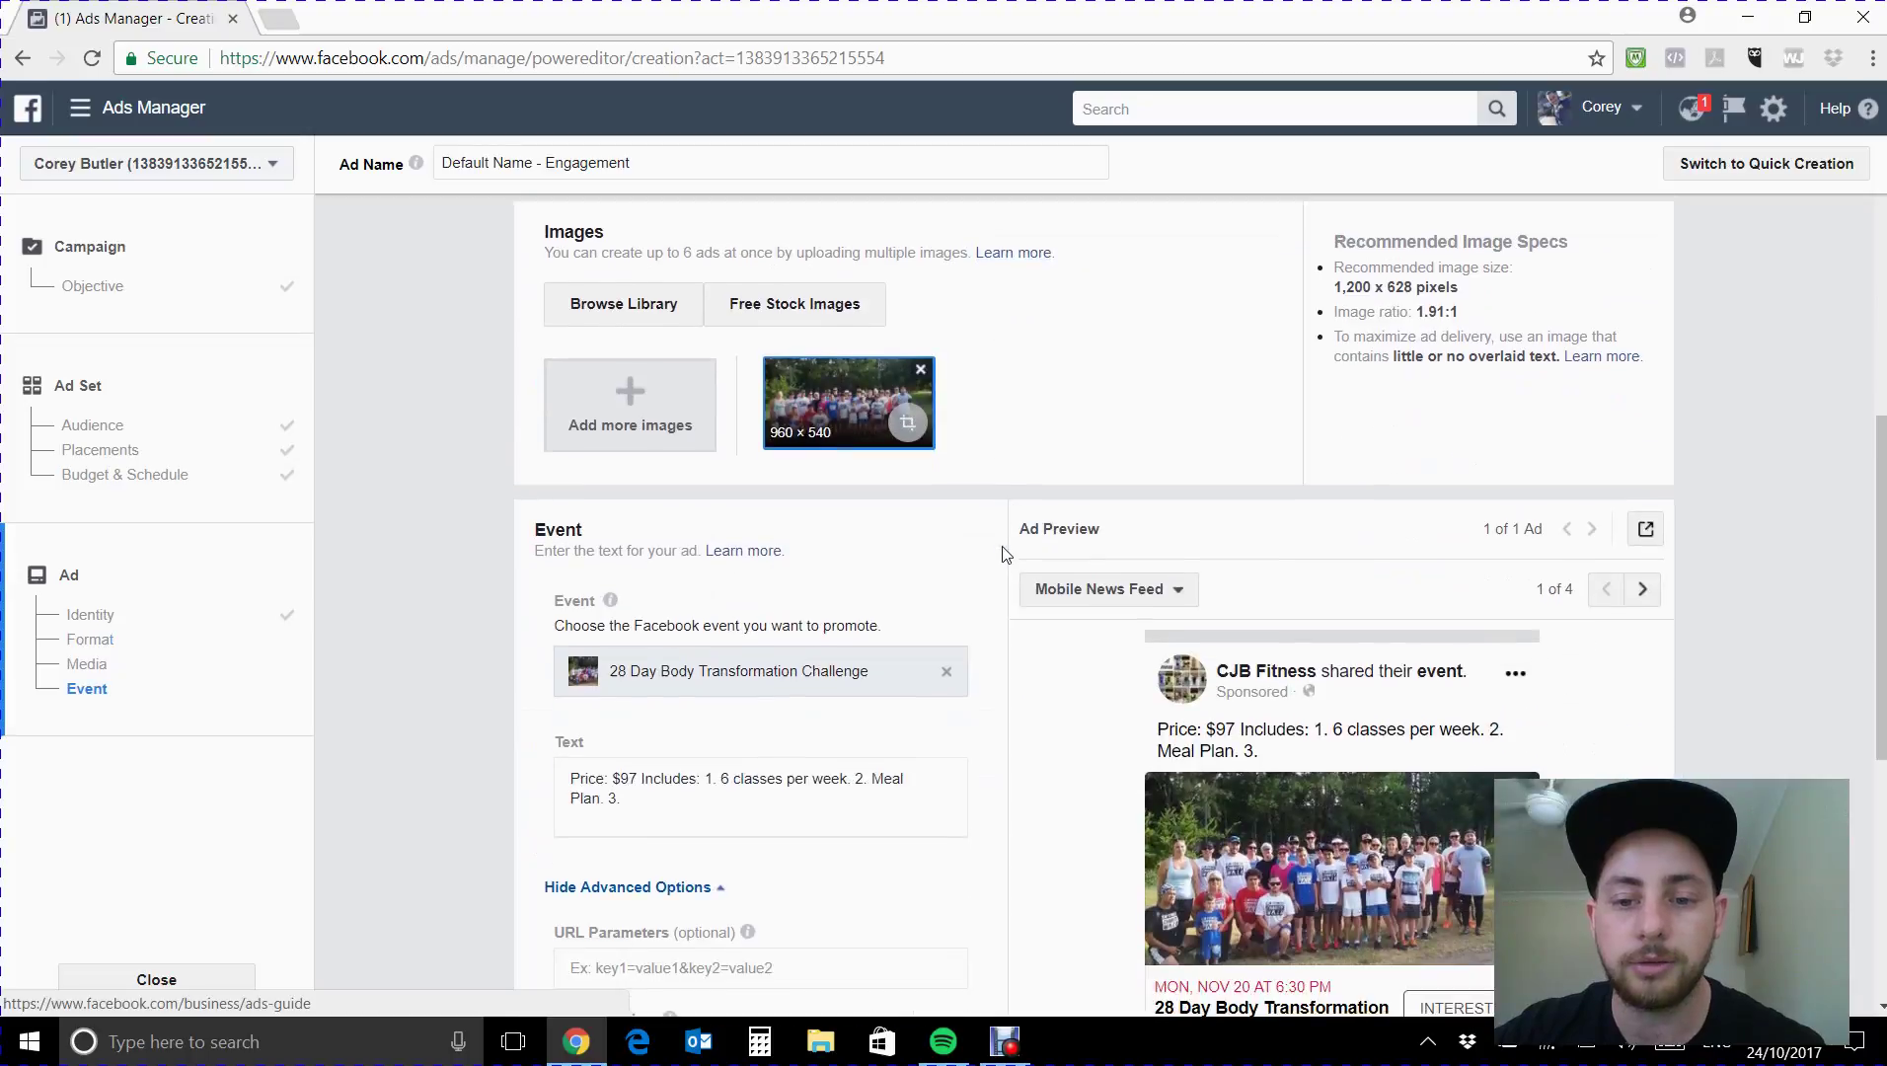
scroll(1002, 553, "down", 3)
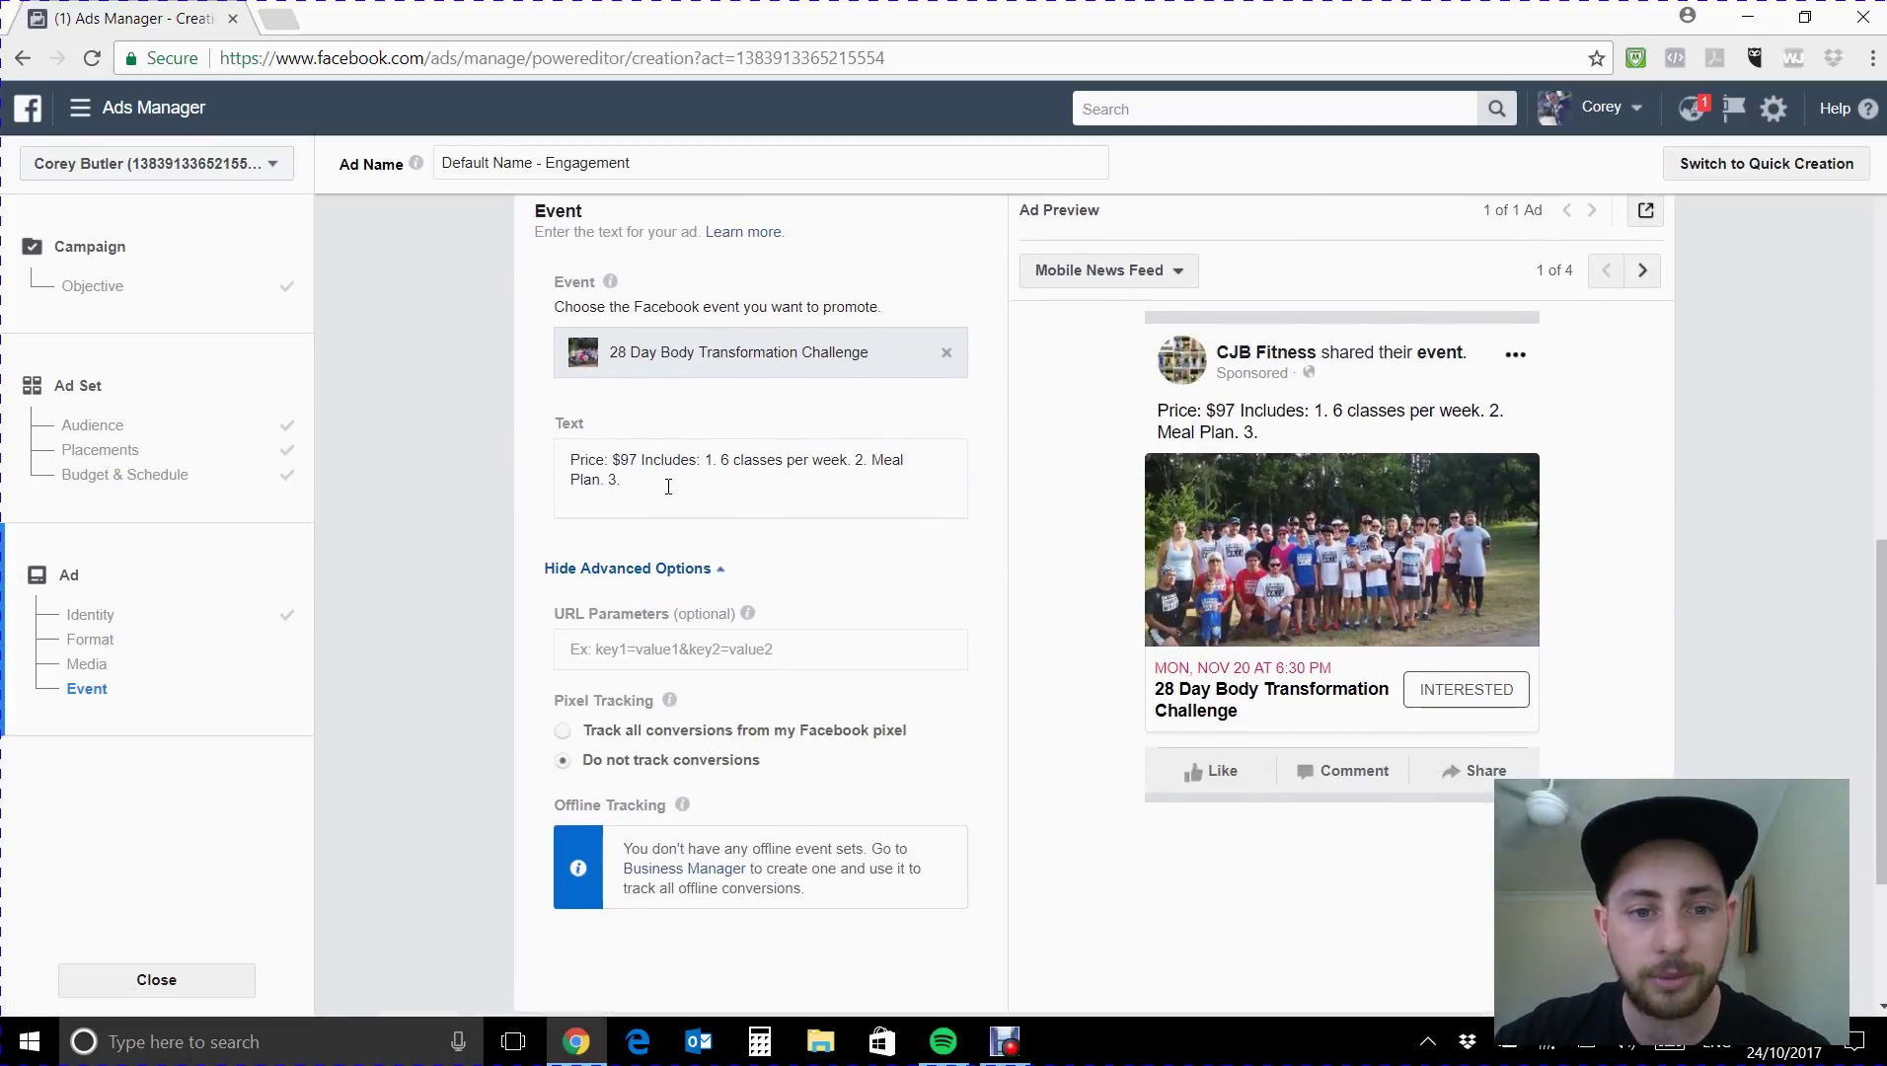
left_click(668, 487)
left_click_drag(668, 484, 540, 456)
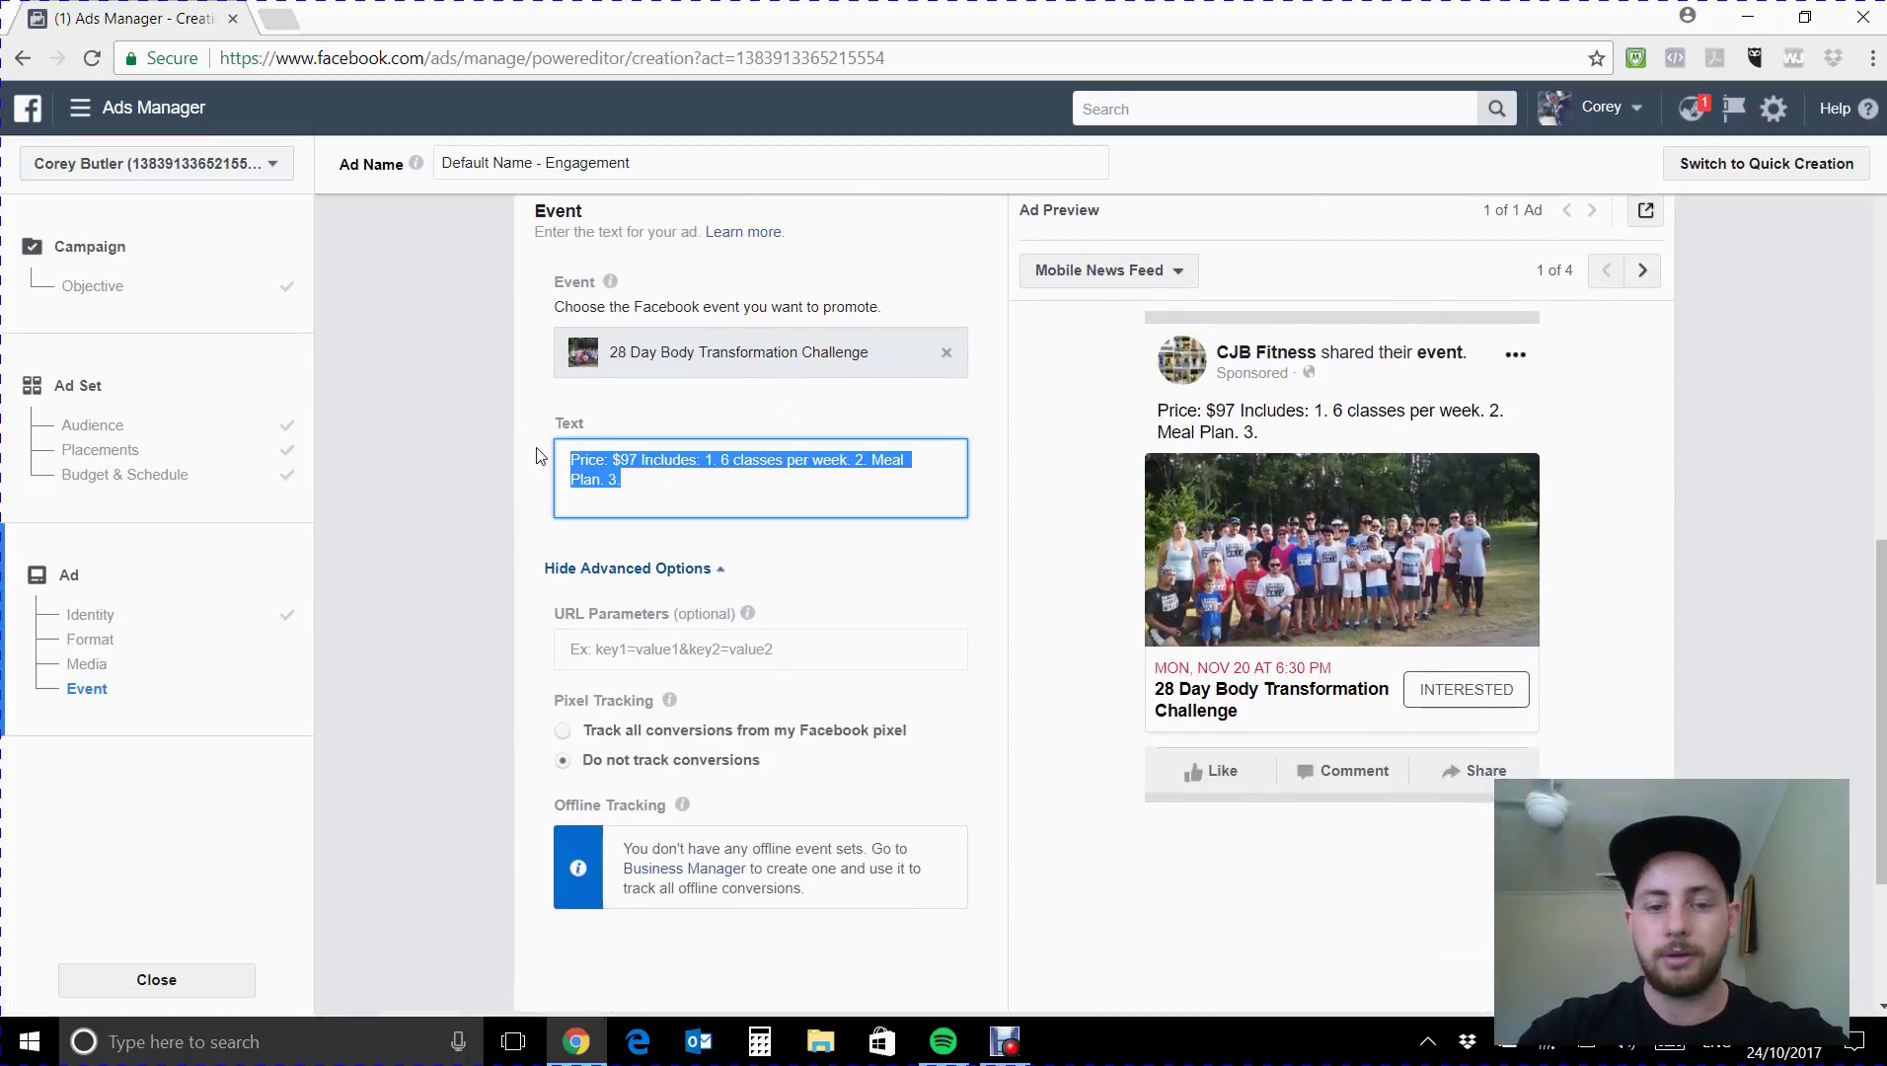
key("BackSpace")
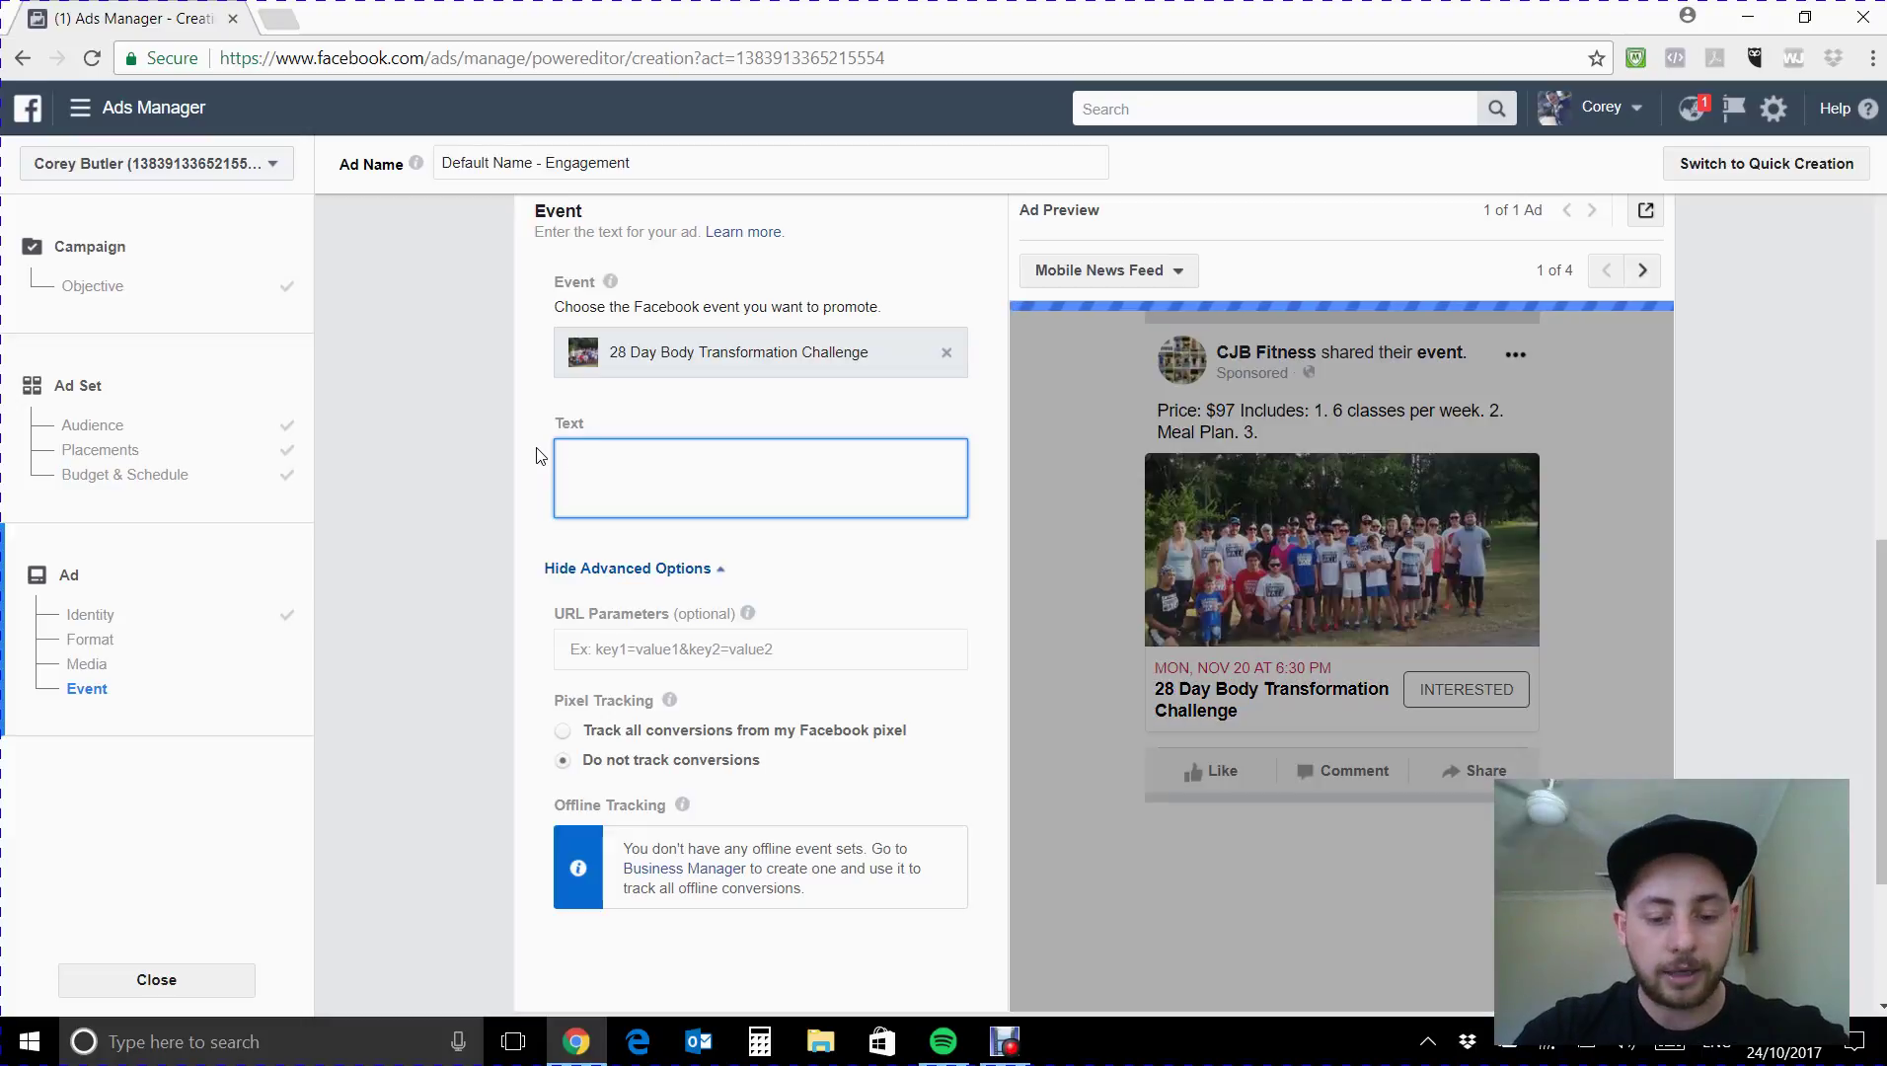
type("IT")
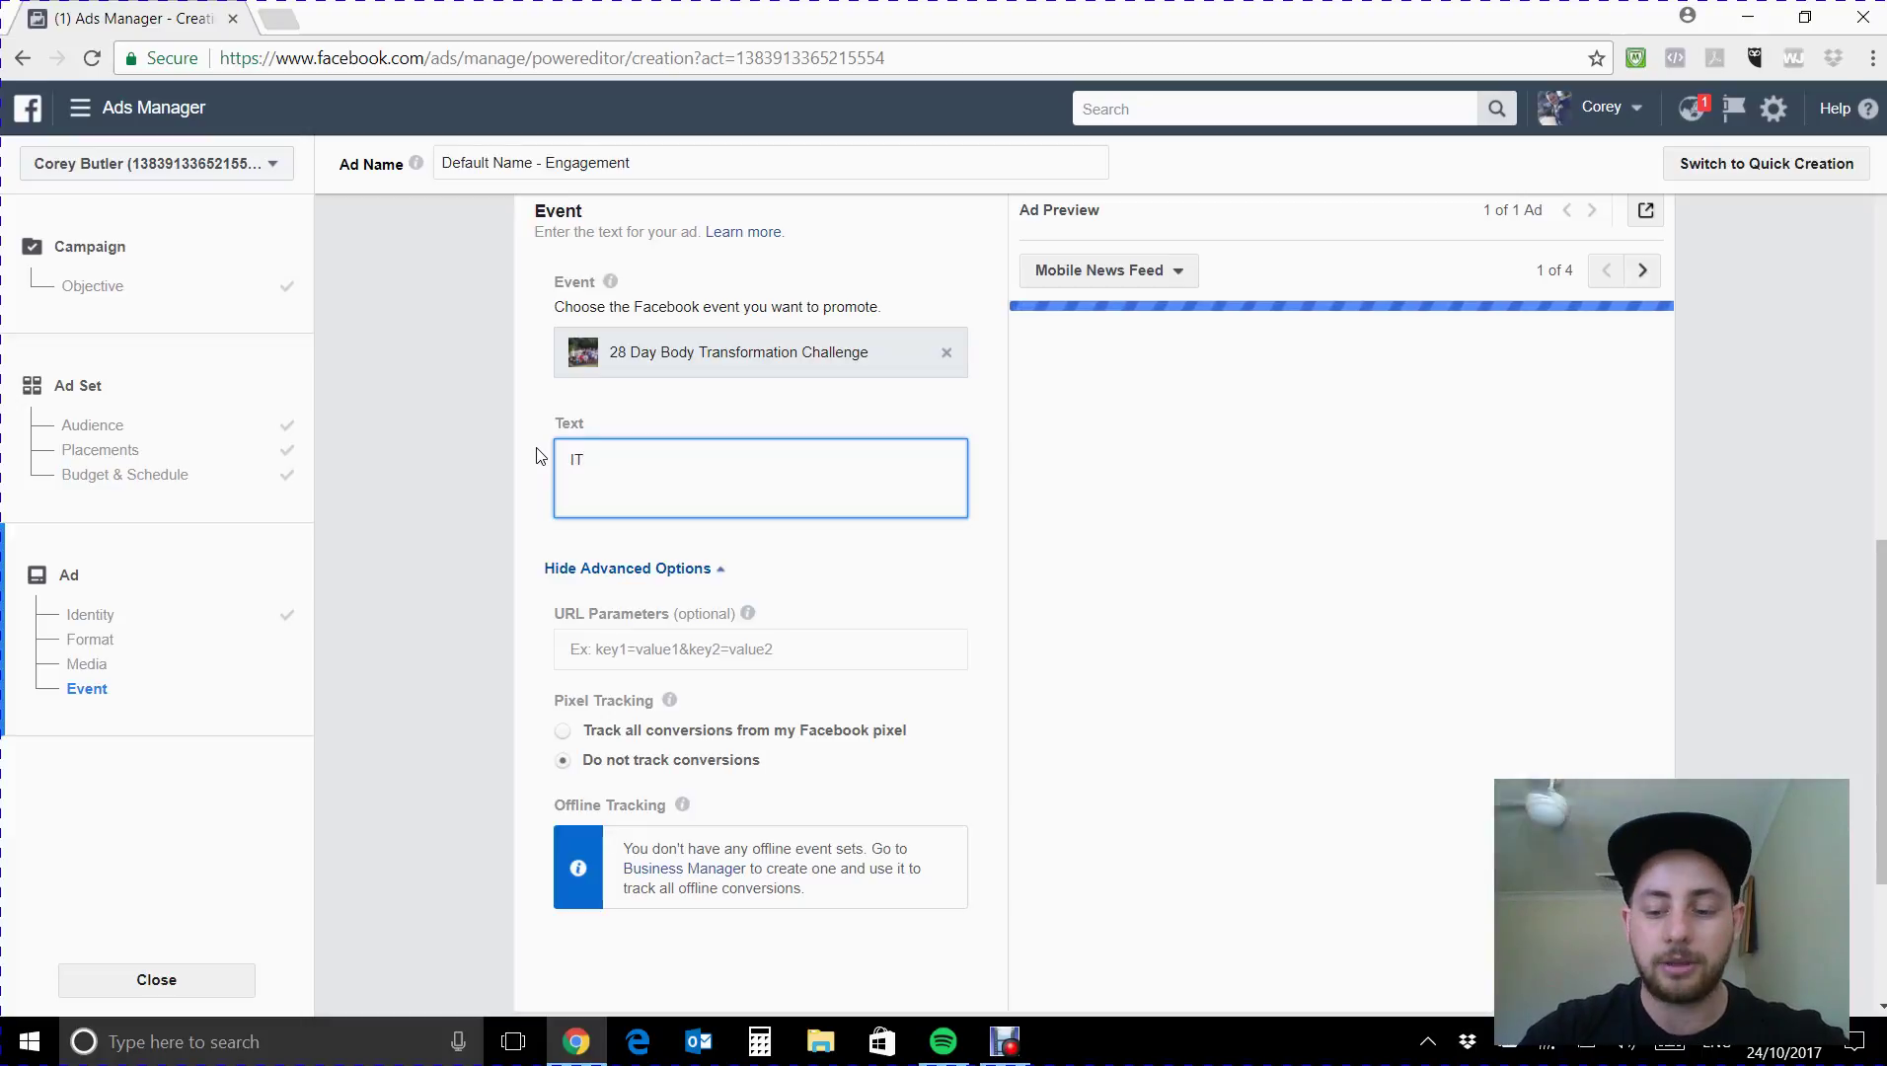
type("'S NOT TOO")
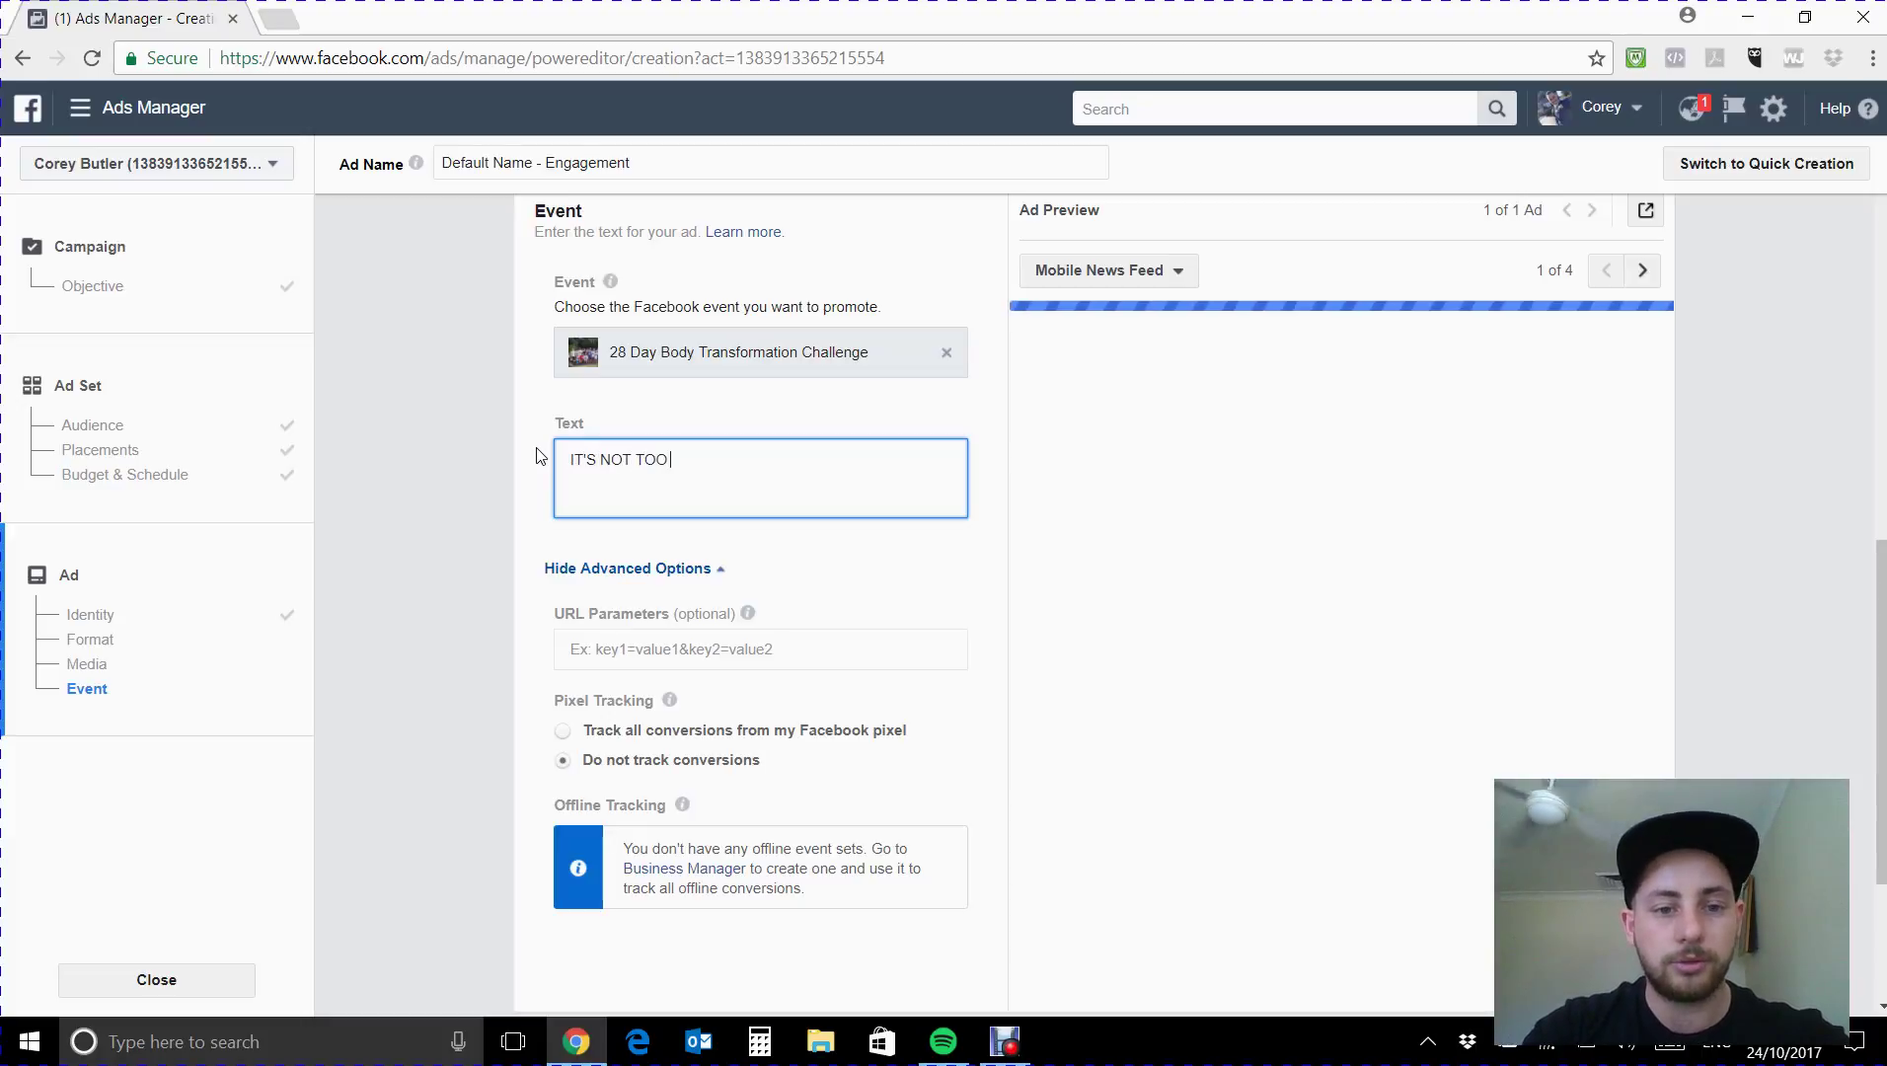
type(" LATE!")
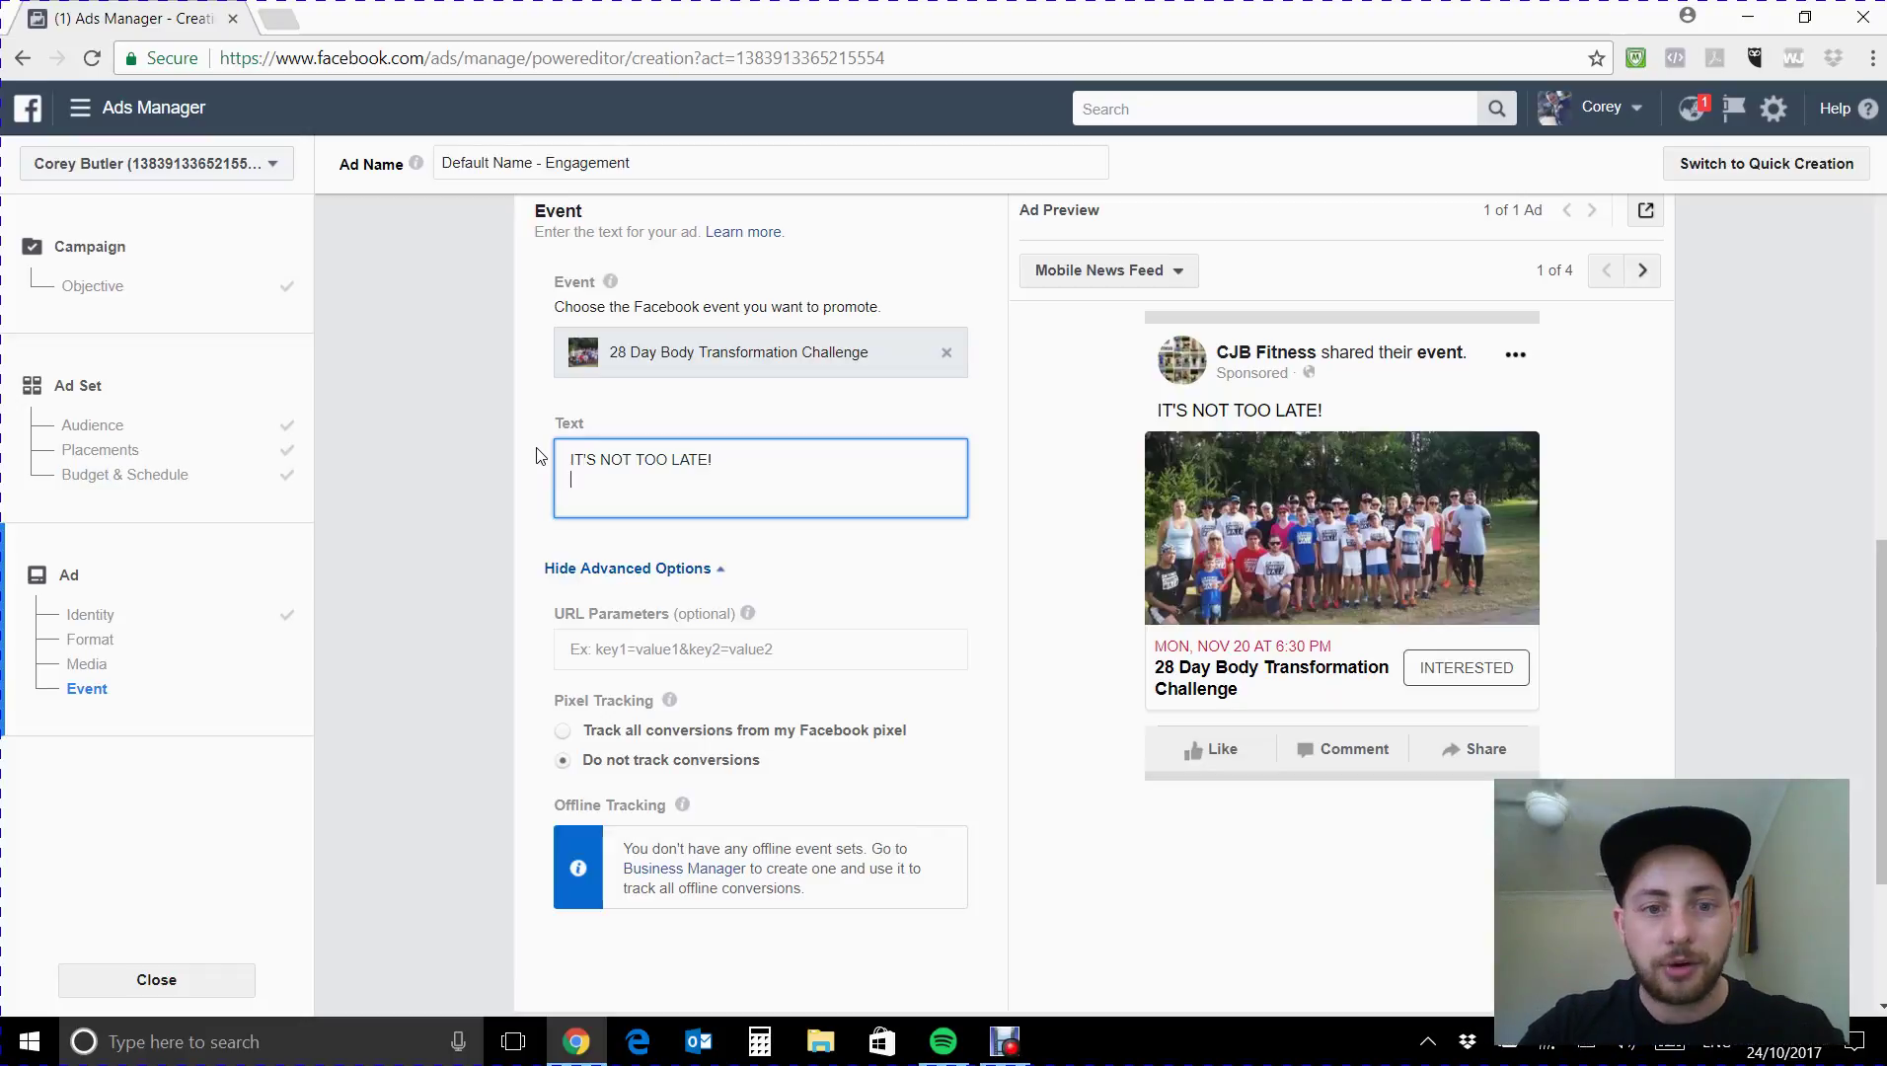
Add a paragraph to the ad text: "CJB Fitness 28 Day Body Transformation Challenge is here to help you get ready for Christmas.".
key("Return")
type("CJB")
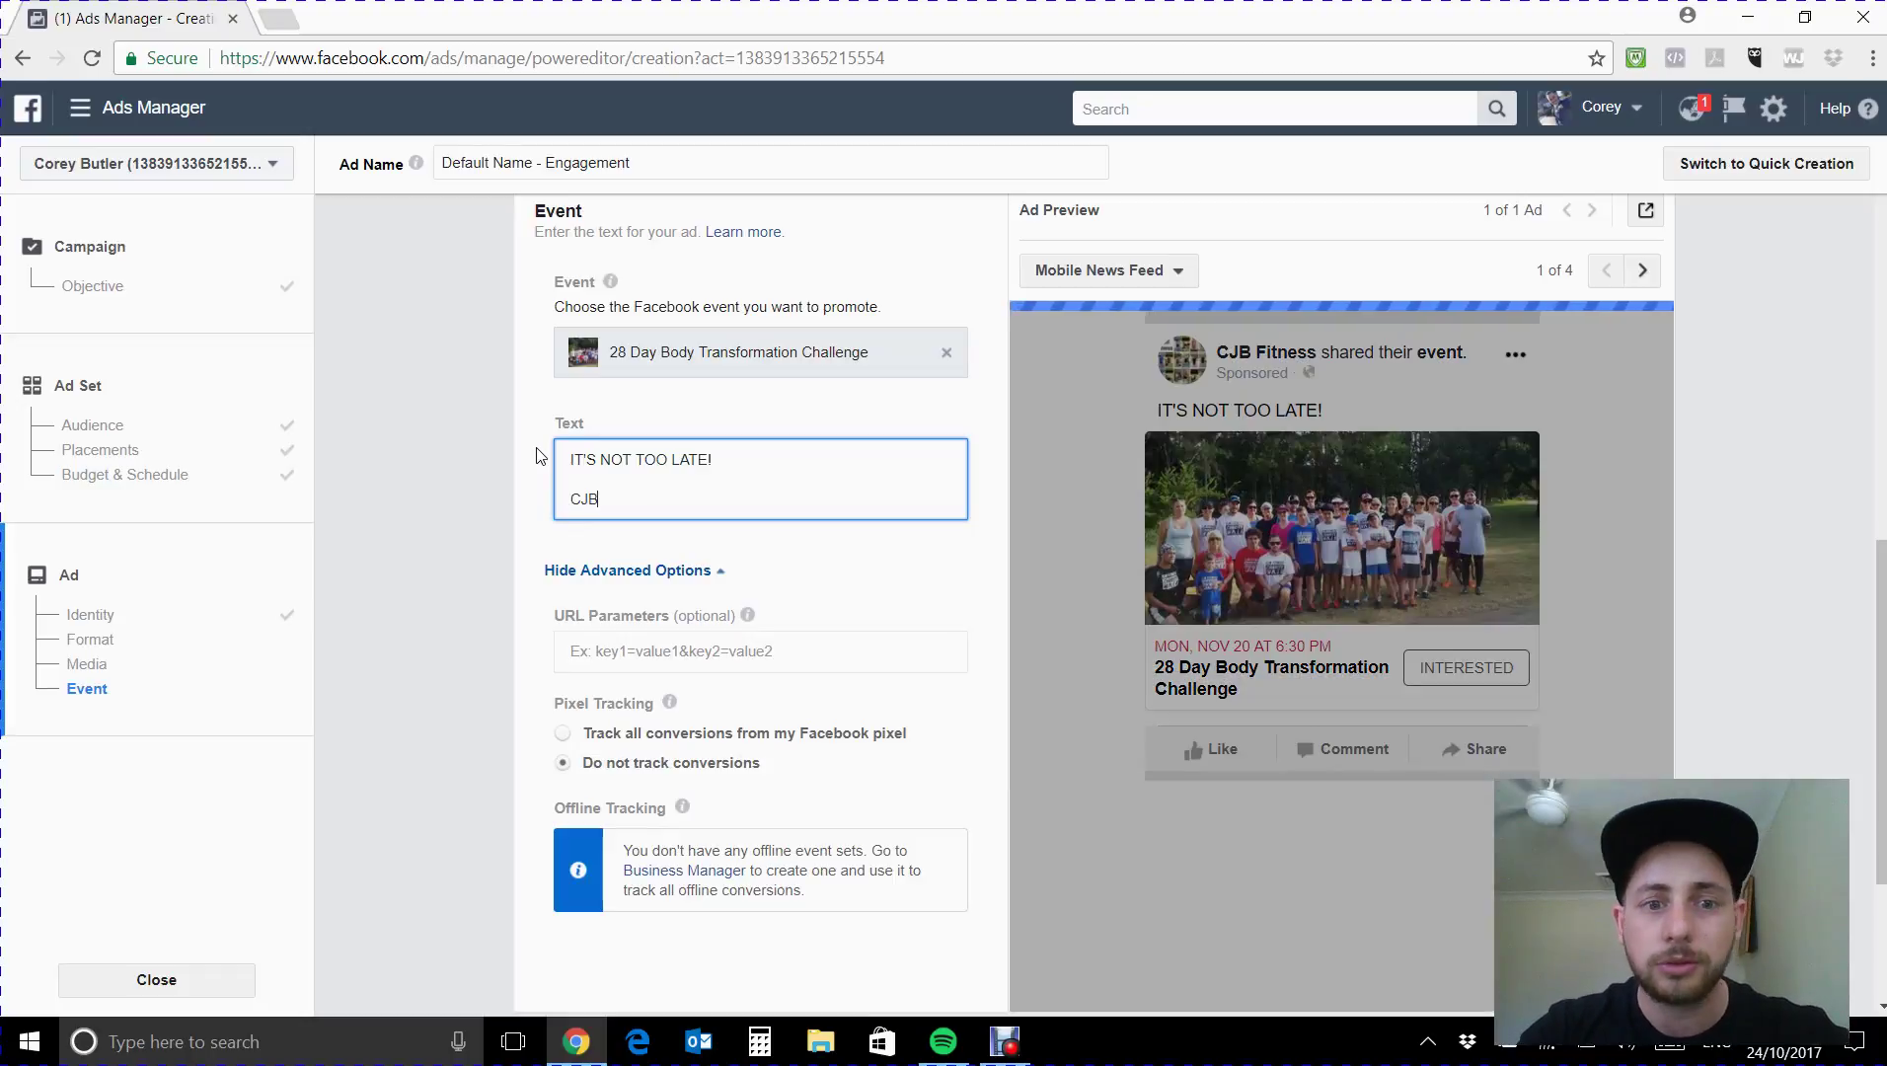
type(" Fitness")
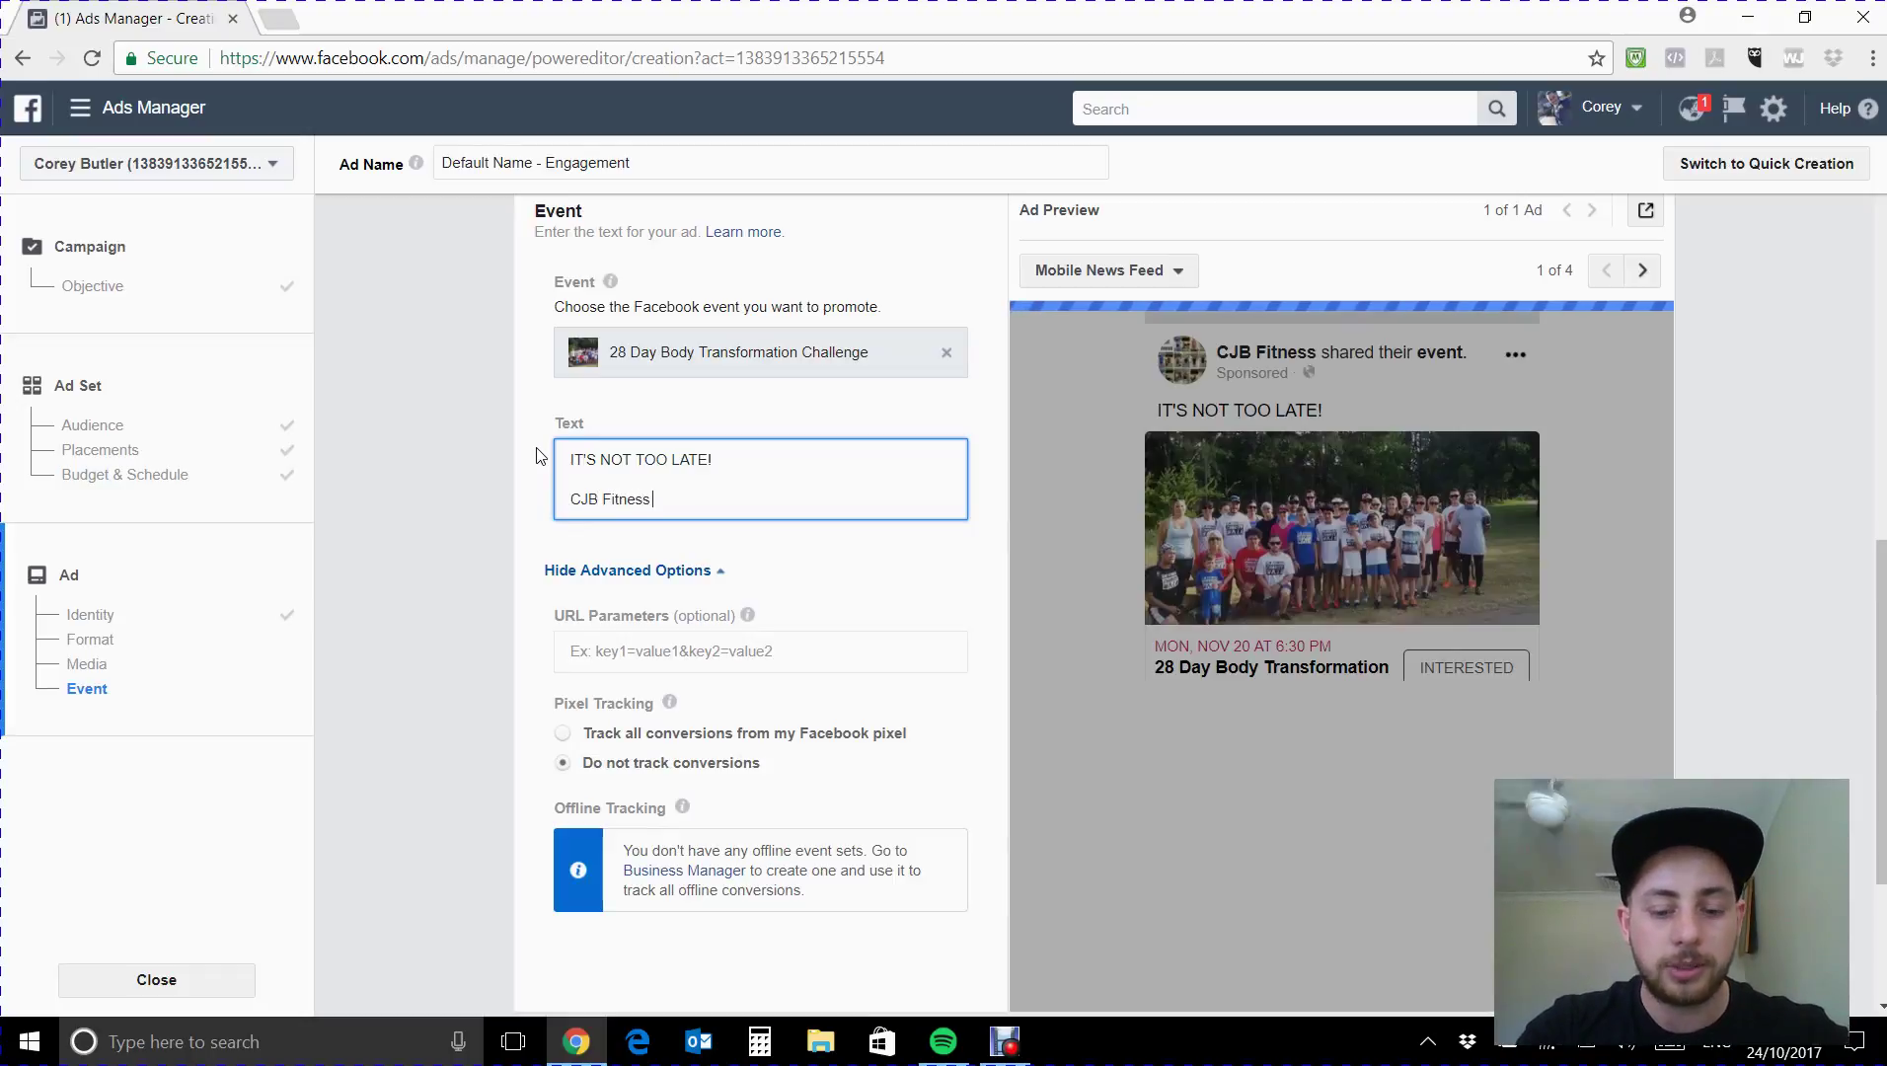
type(" 28 Day Body T")
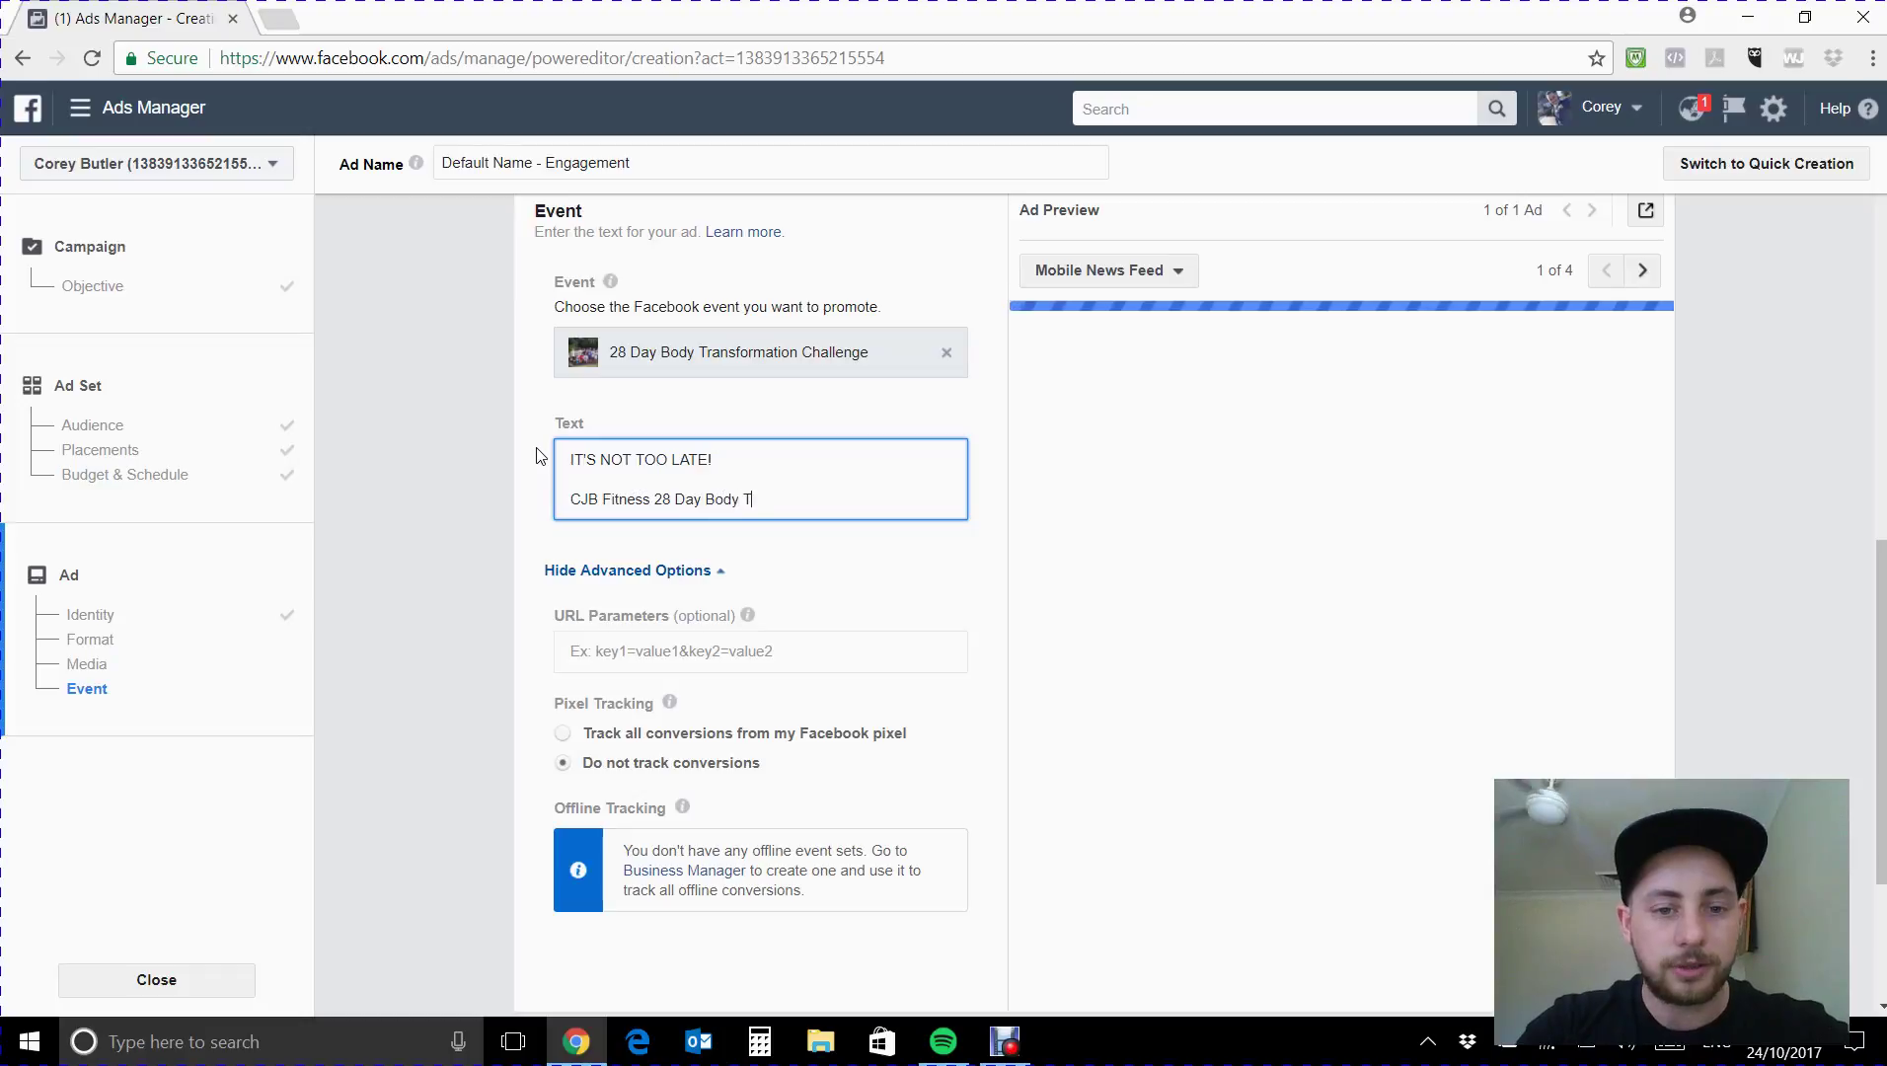
type("ransformation Cha")
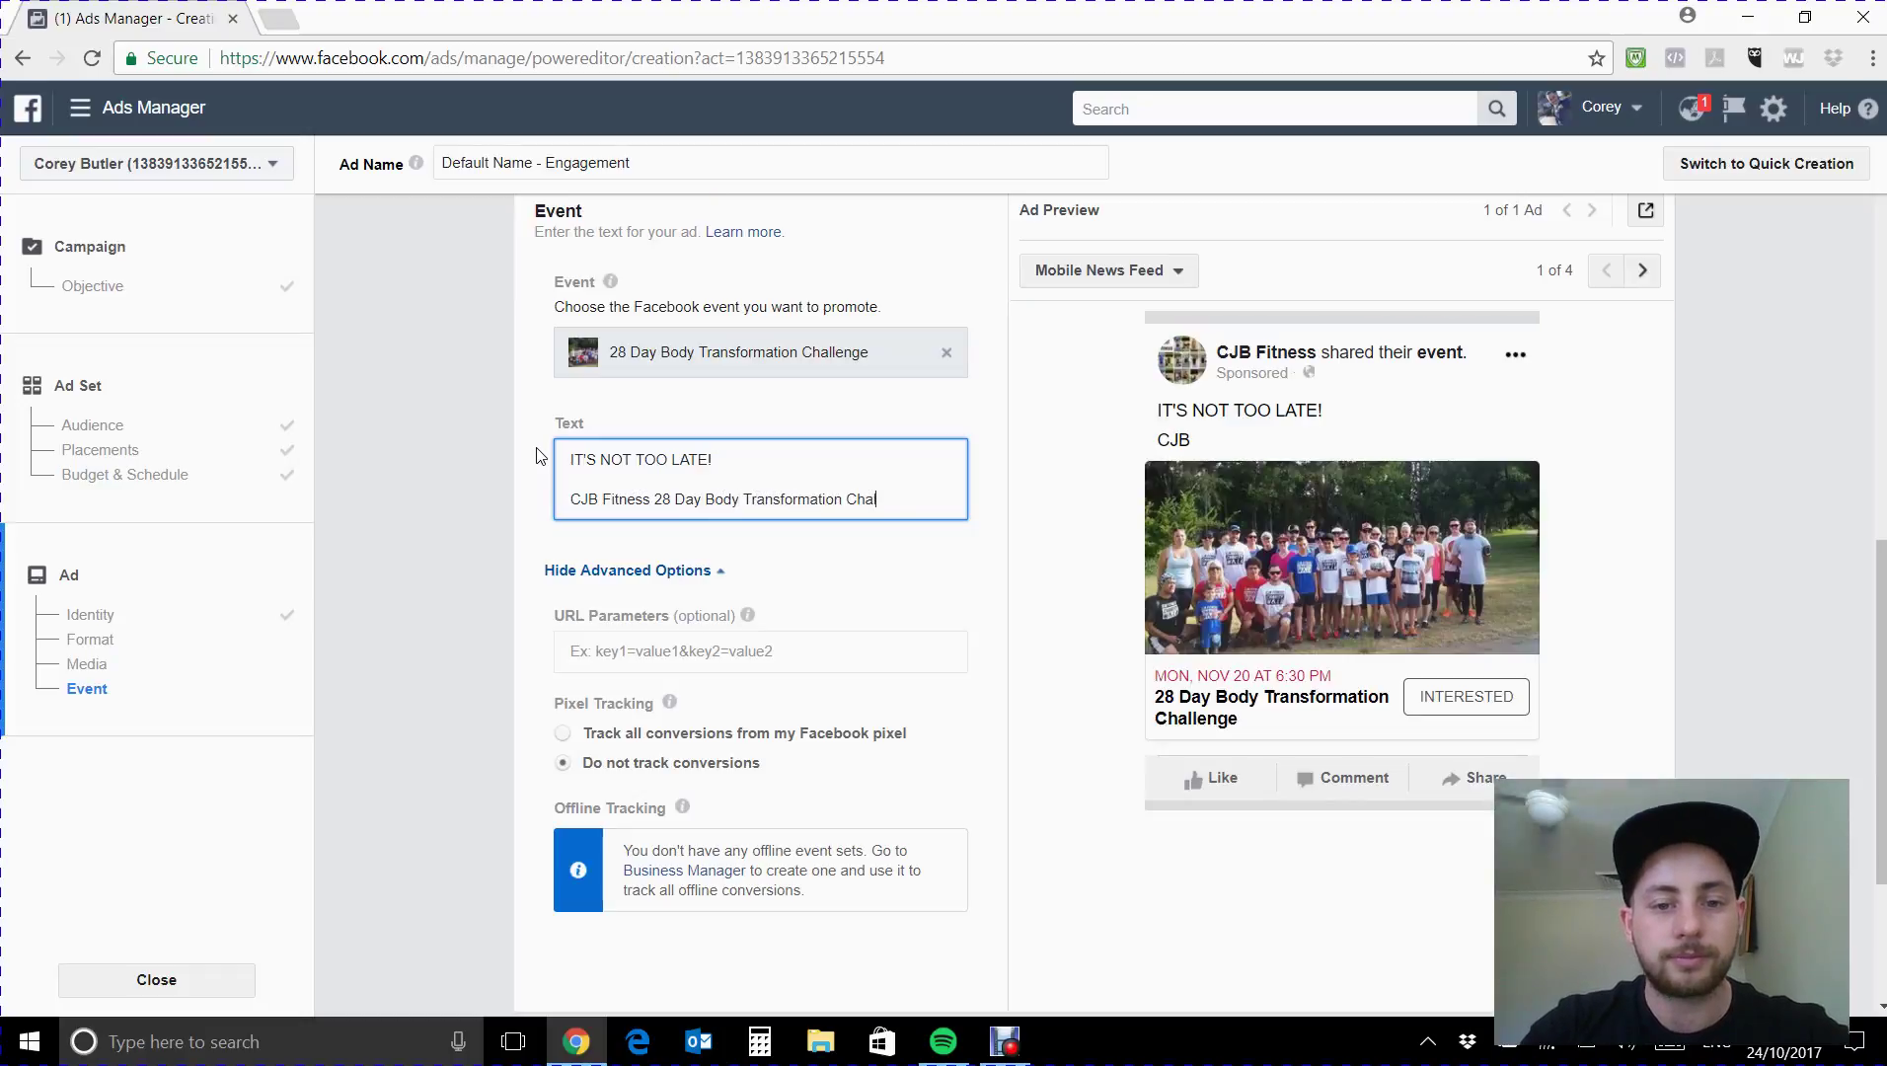
type("llenge is here to hel")
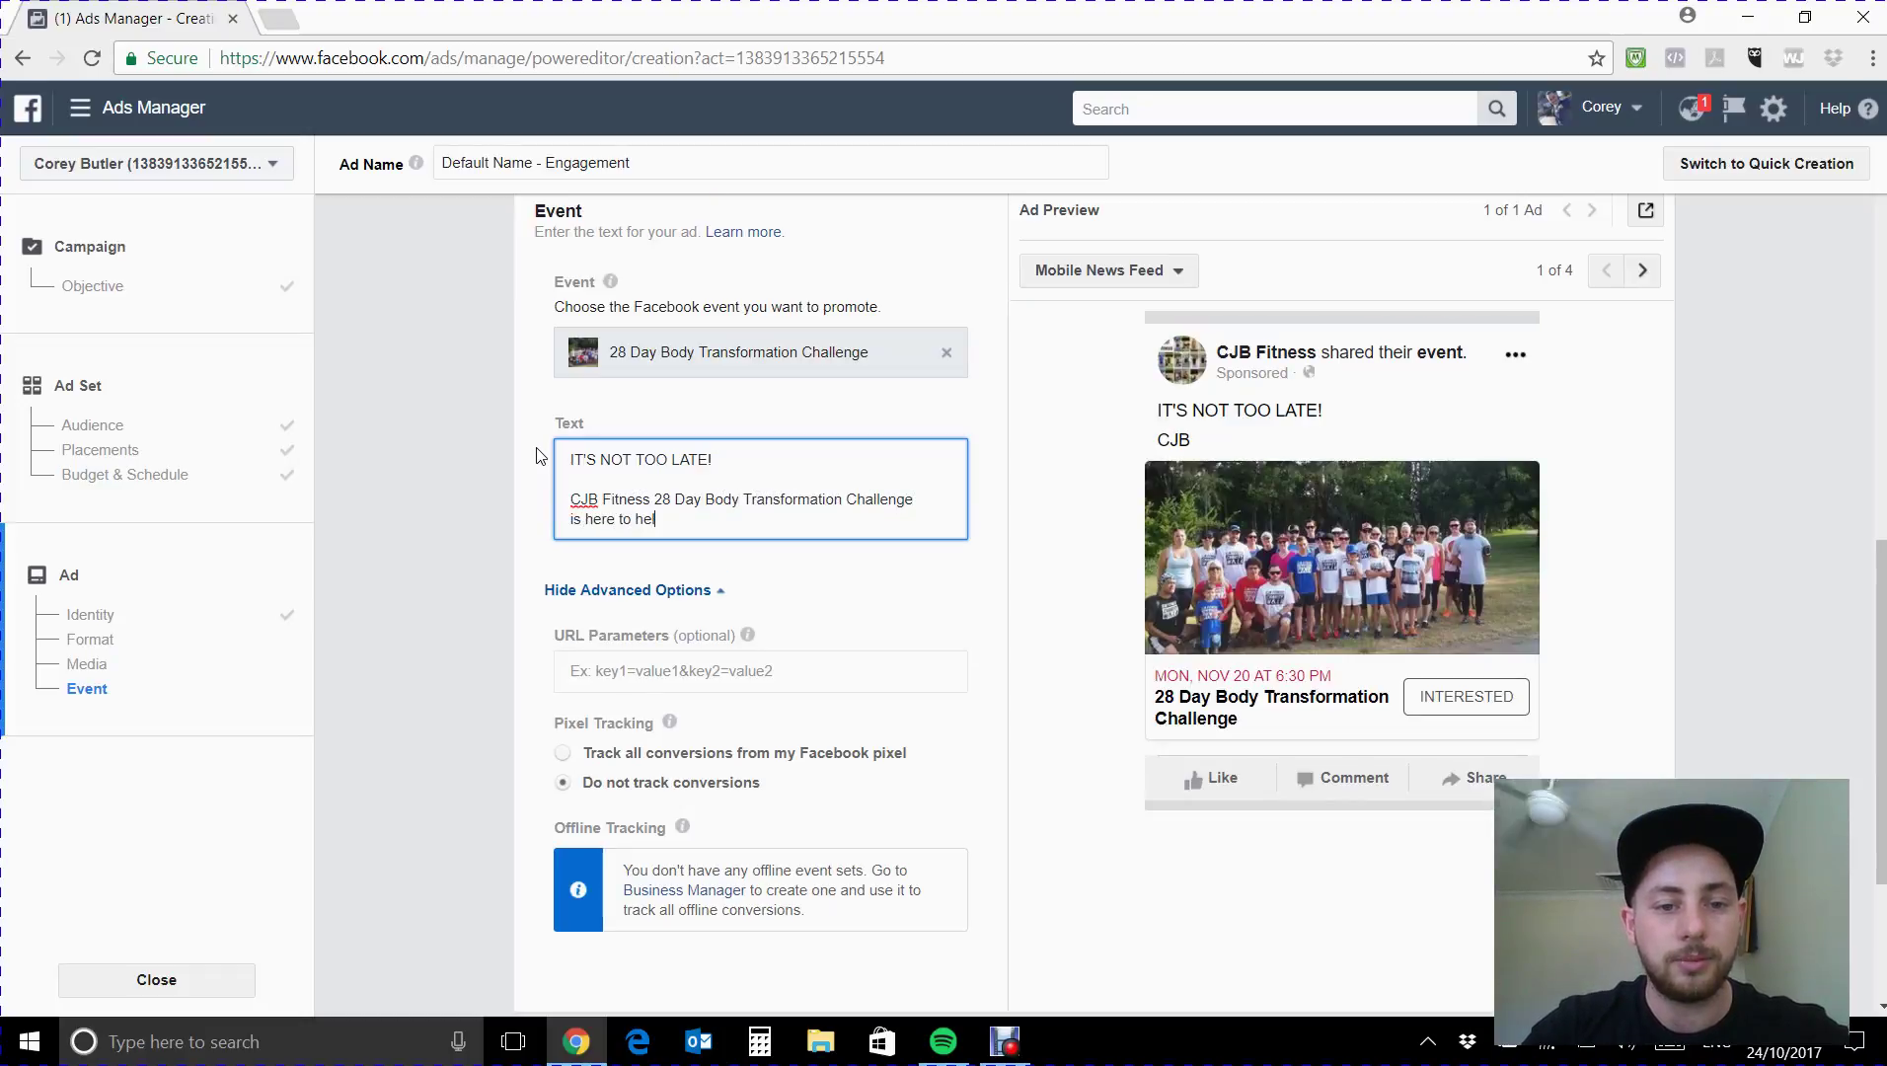
type("p you get re")
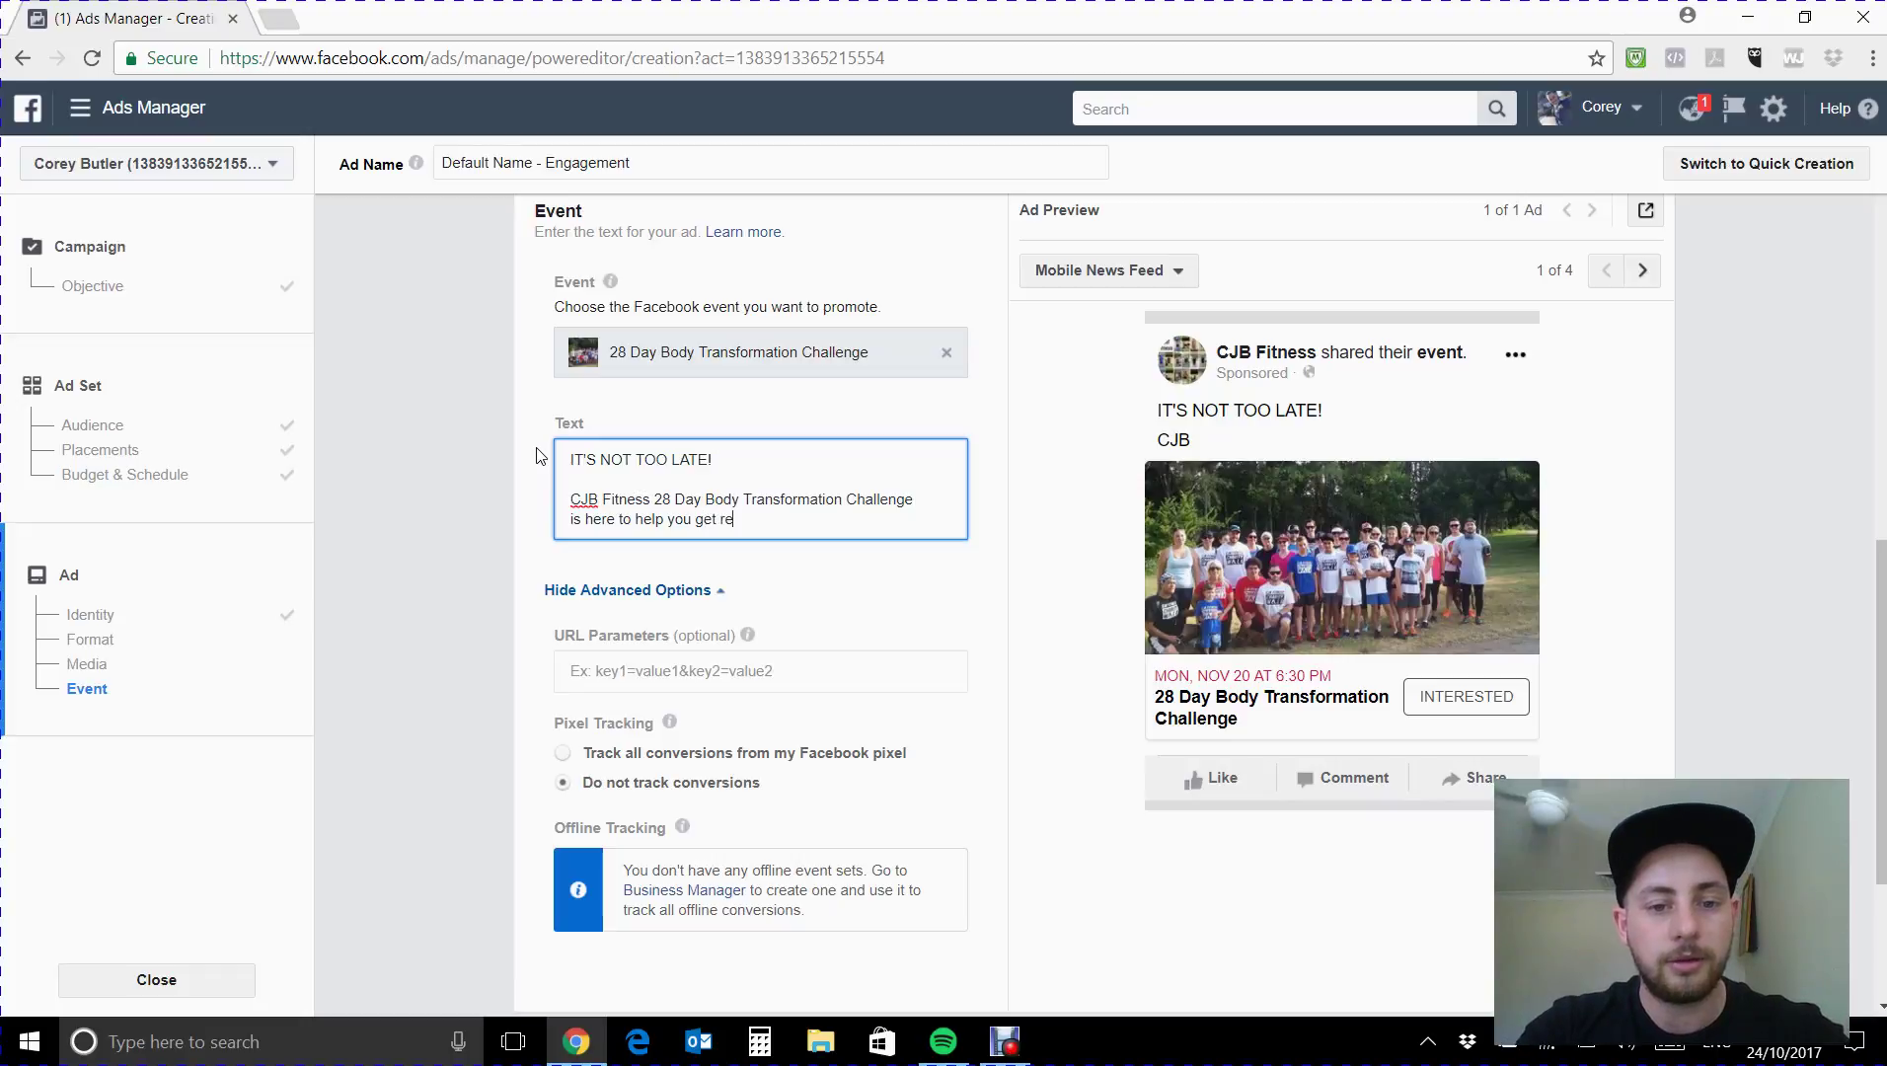
type("ady for Ch")
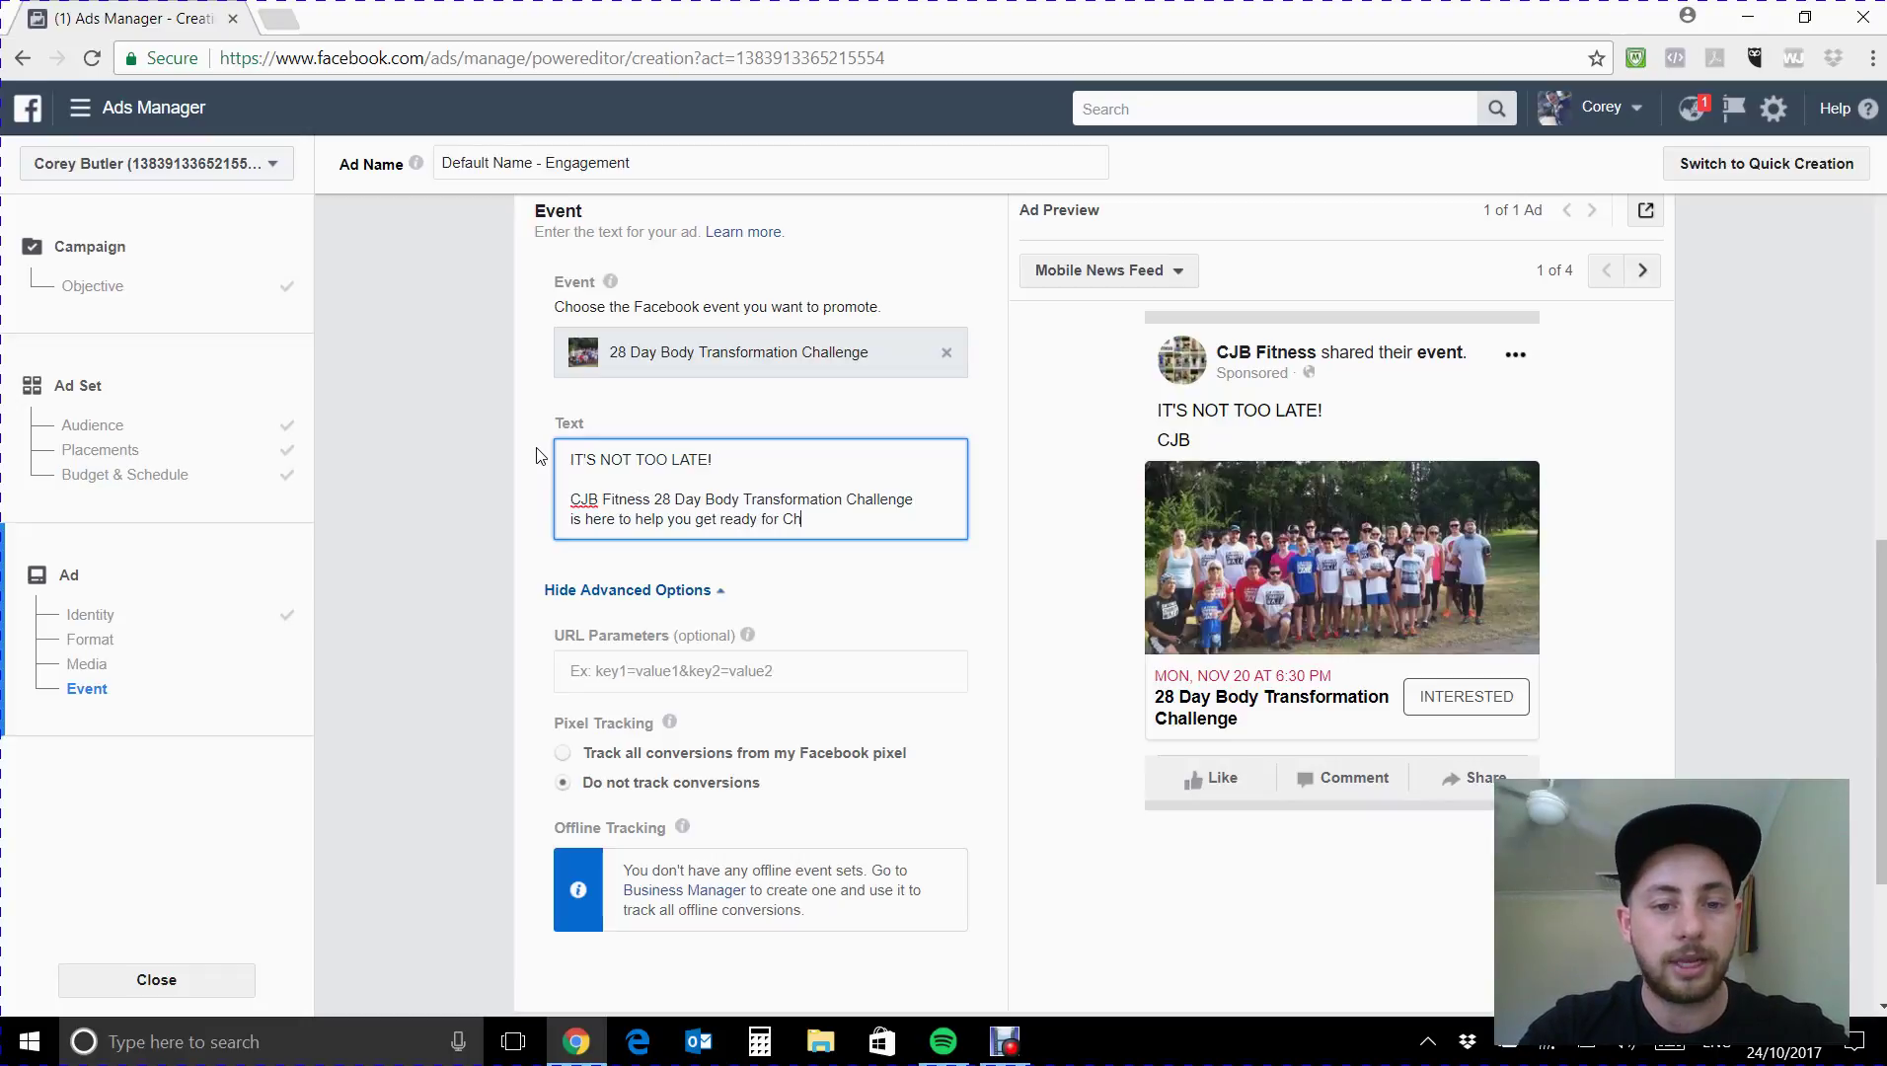
type("ristmas")
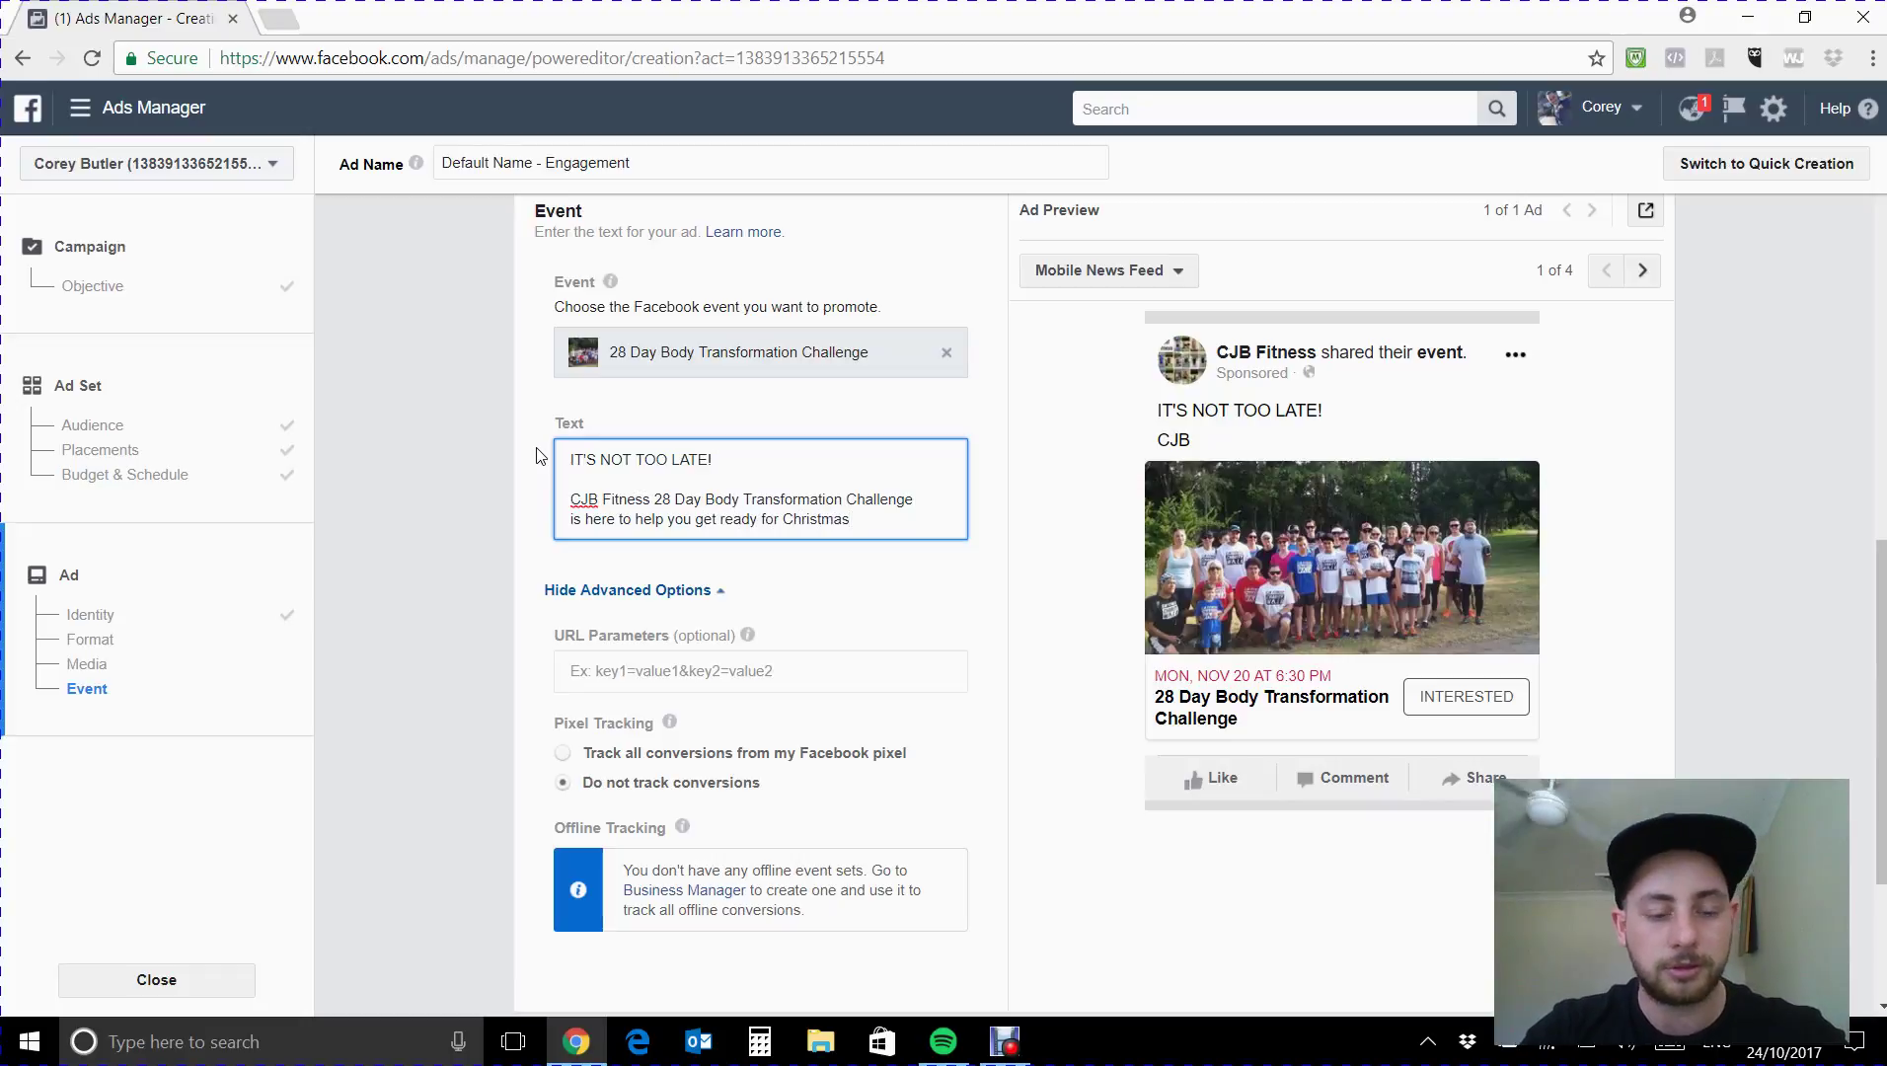
type(".")
Add the start date as a separate paragraph of the ad text: "Starts on Monday 20th November.".
key("Return")
key("Return")
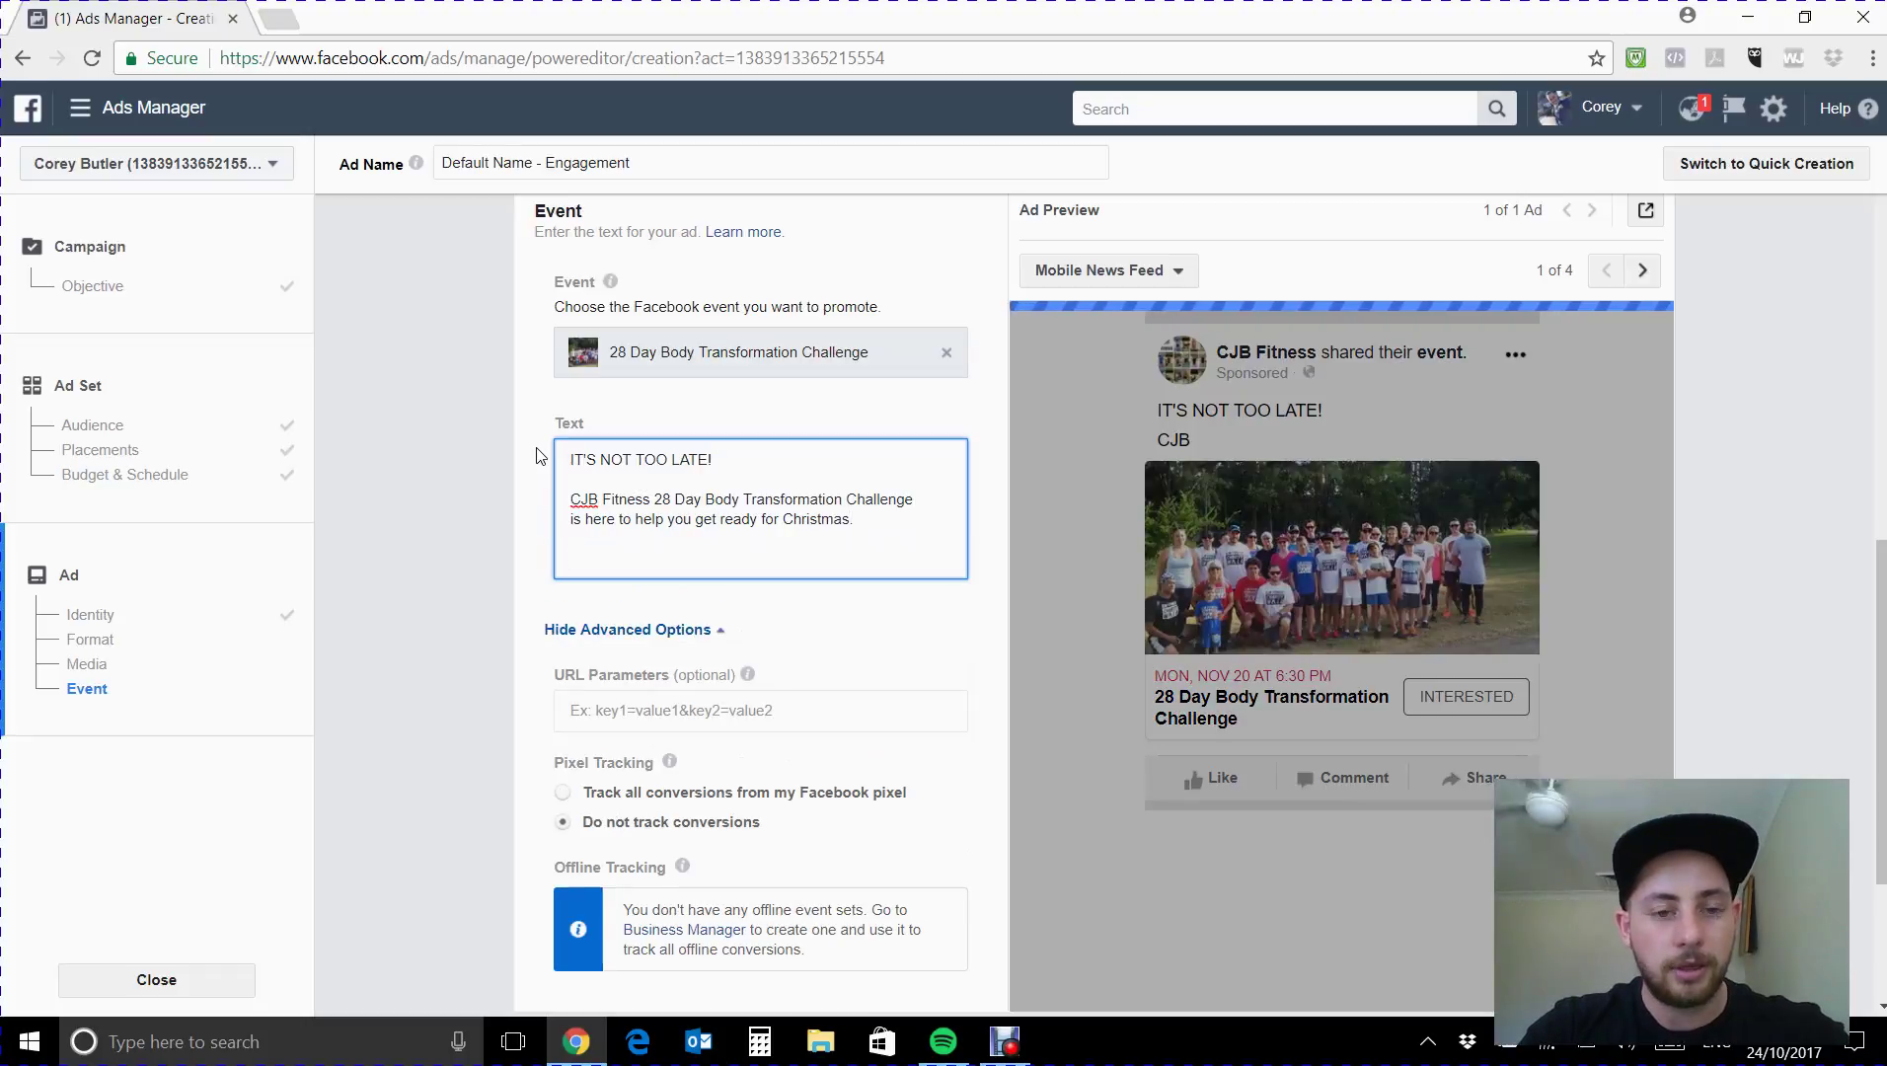
type("Starts on Monday ")
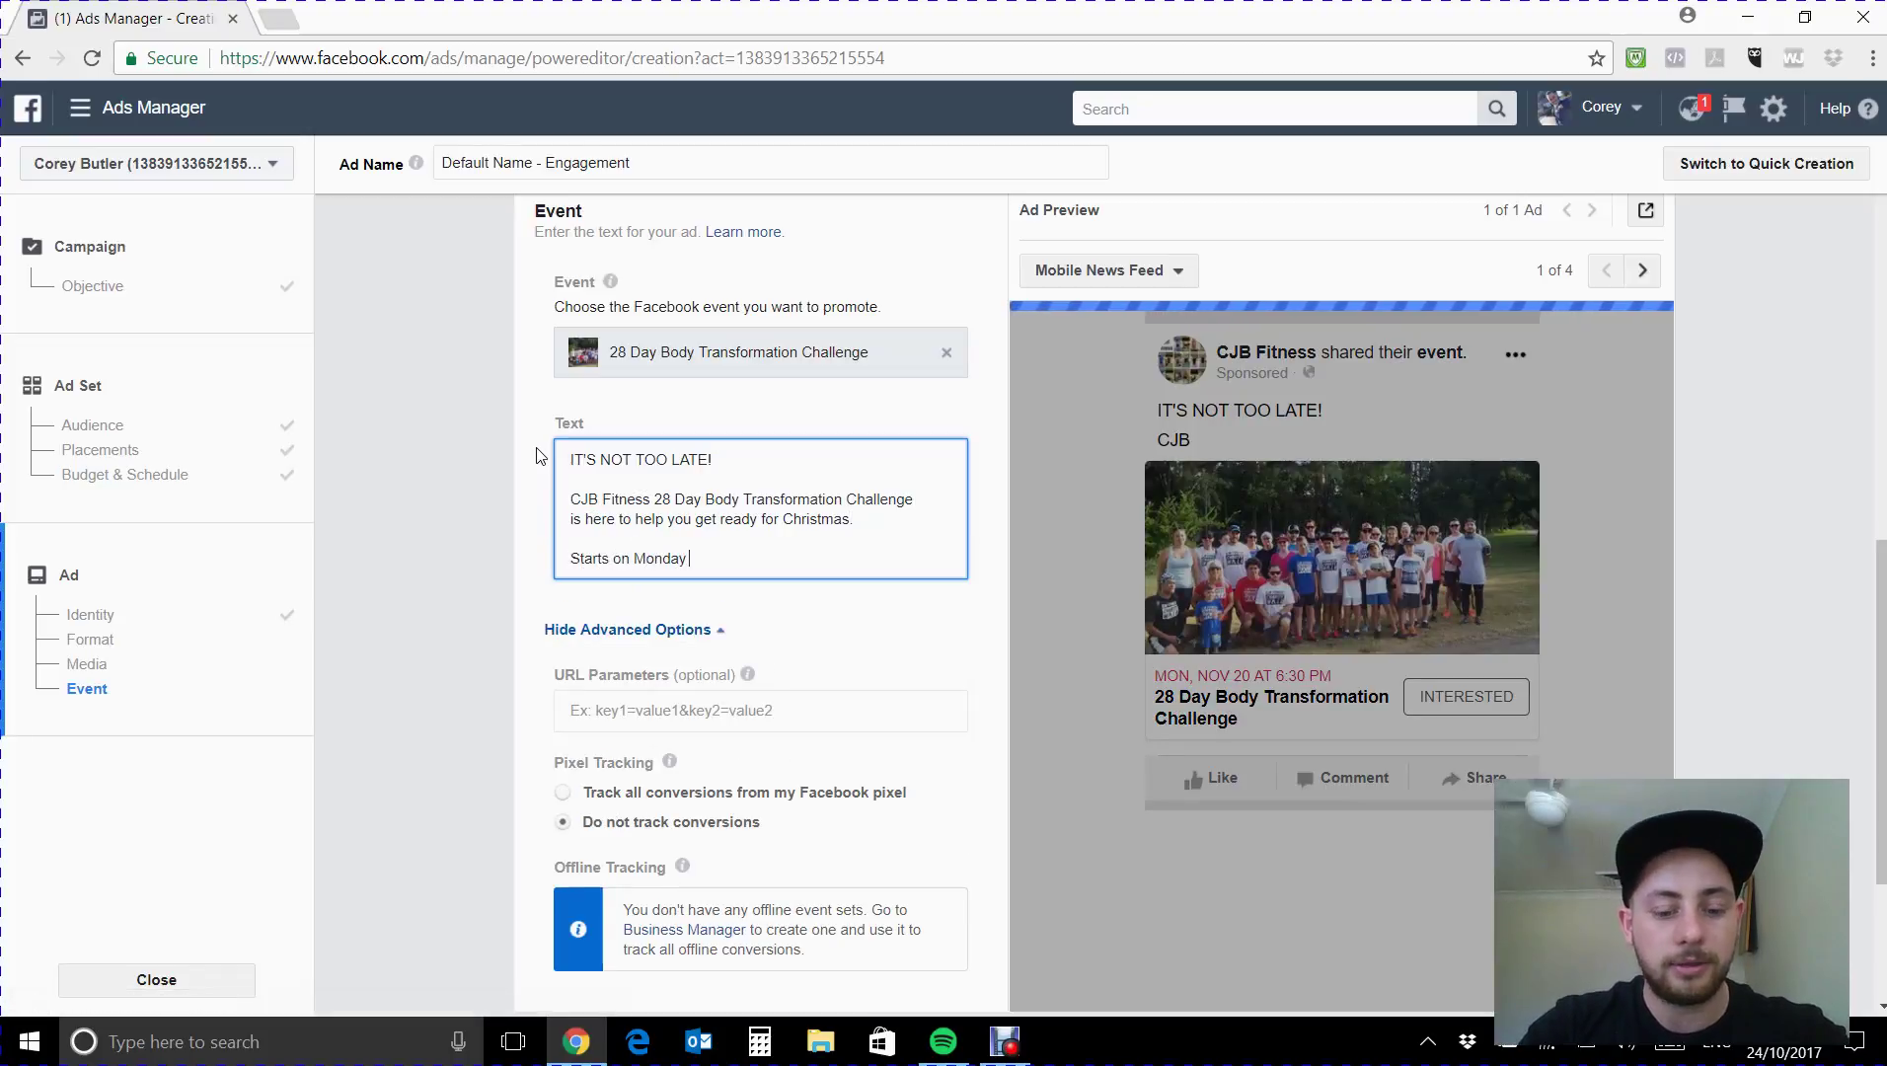
type("20th November")
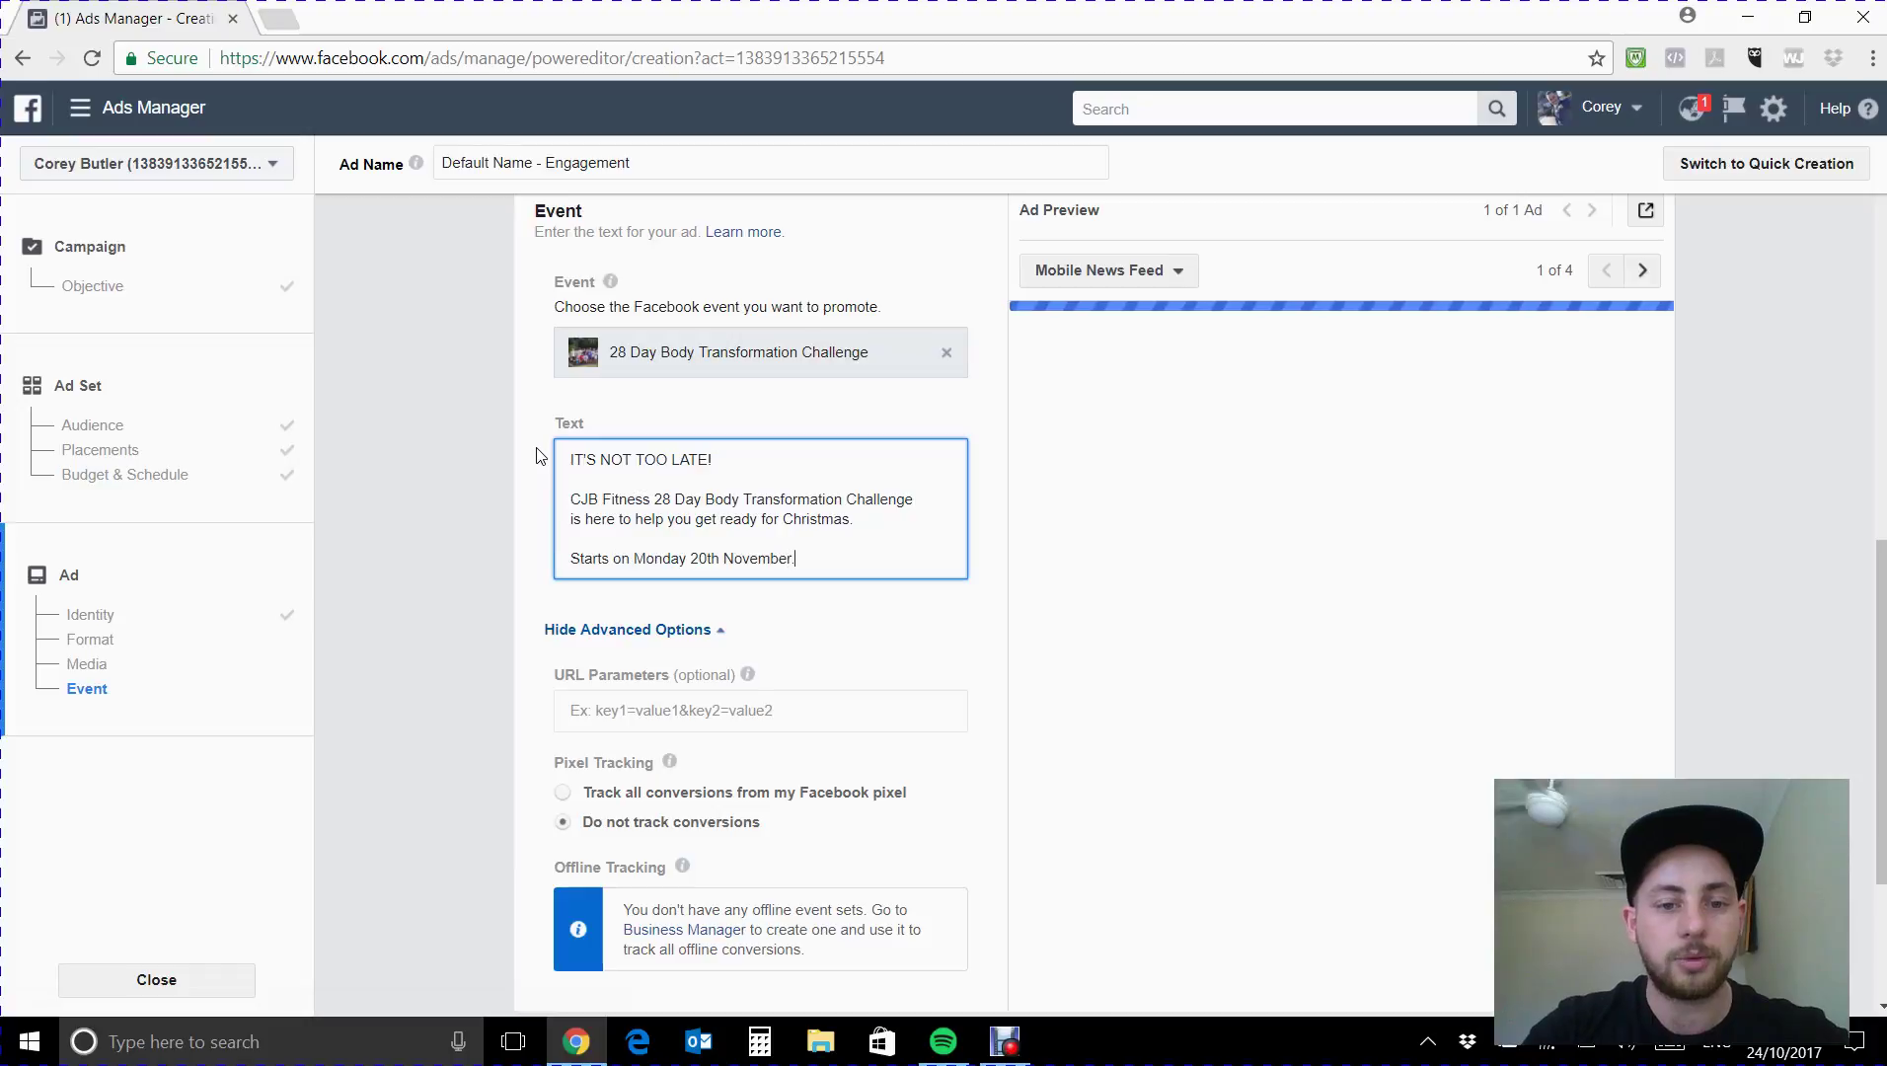
type(".")
Add a scarcity line as a new paragraph of the ad text: "Only 15 spots available.".
key("Return")
key("Return")
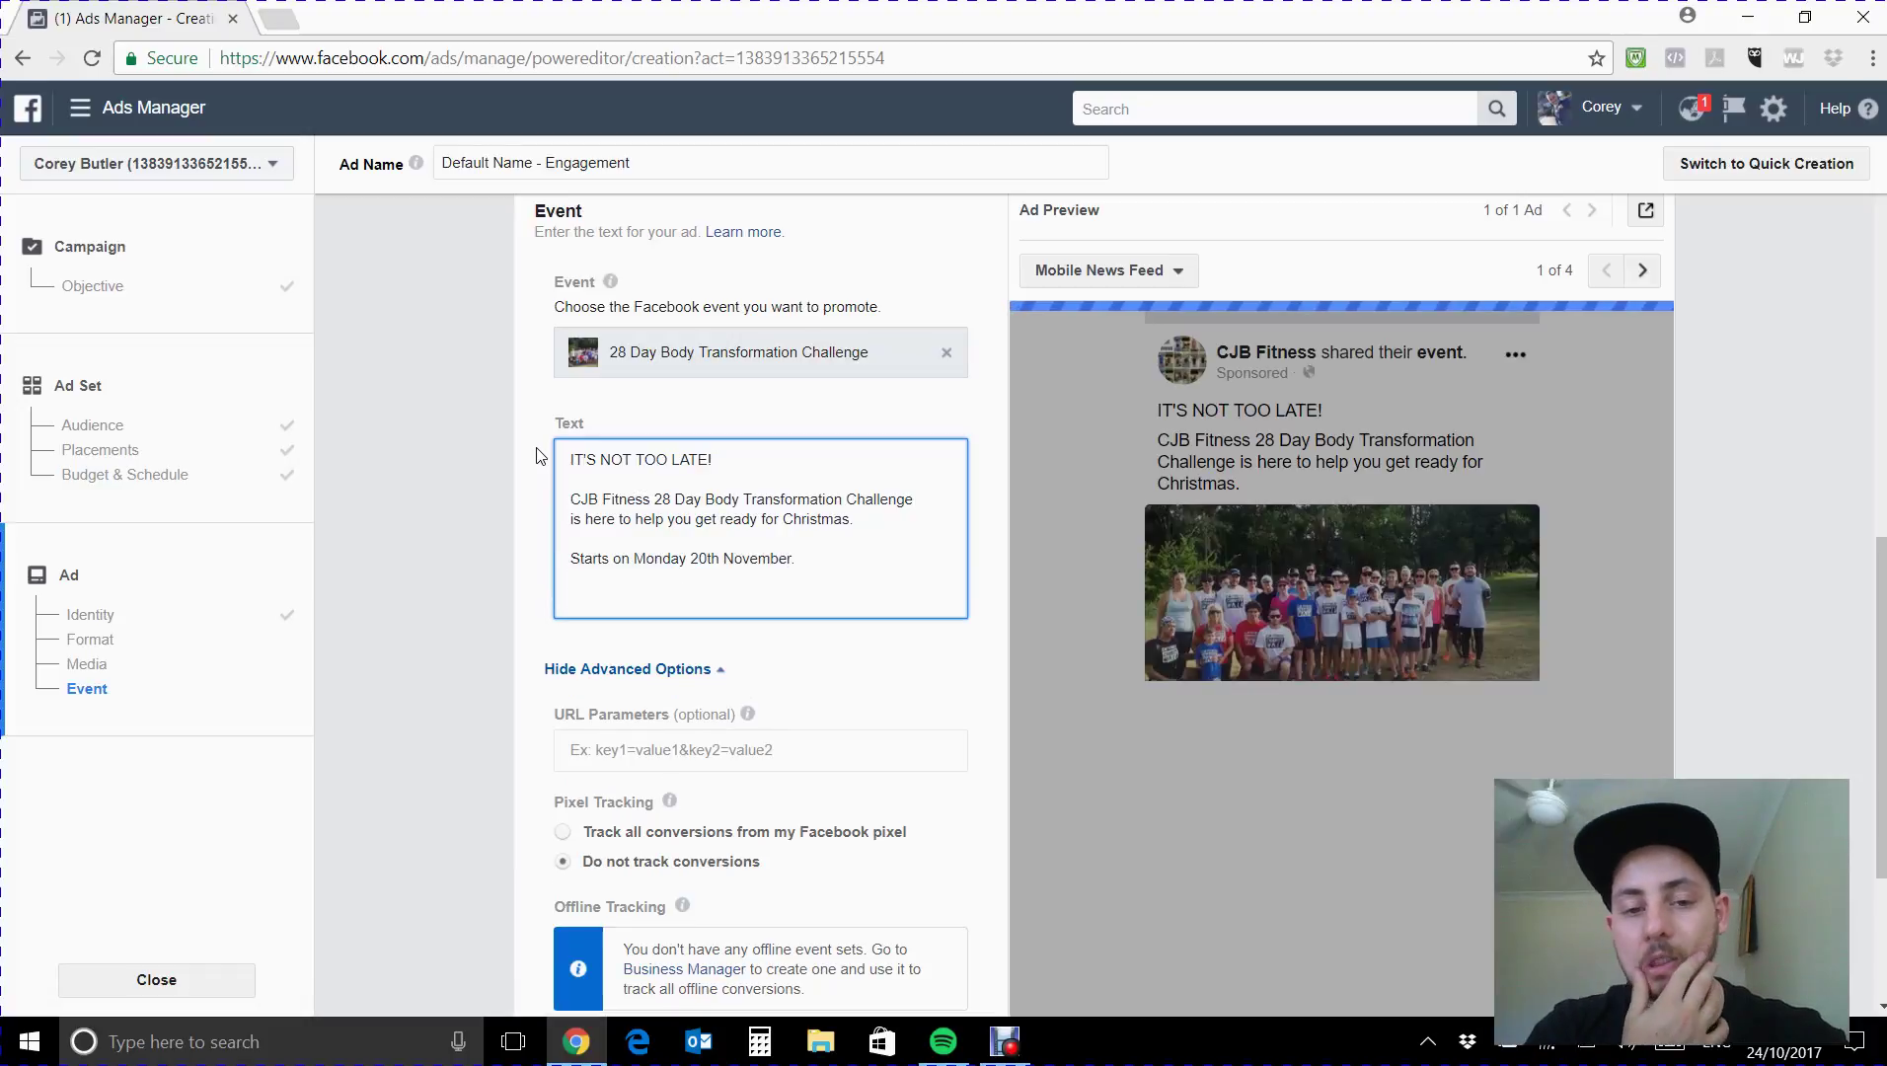
type("Only ")
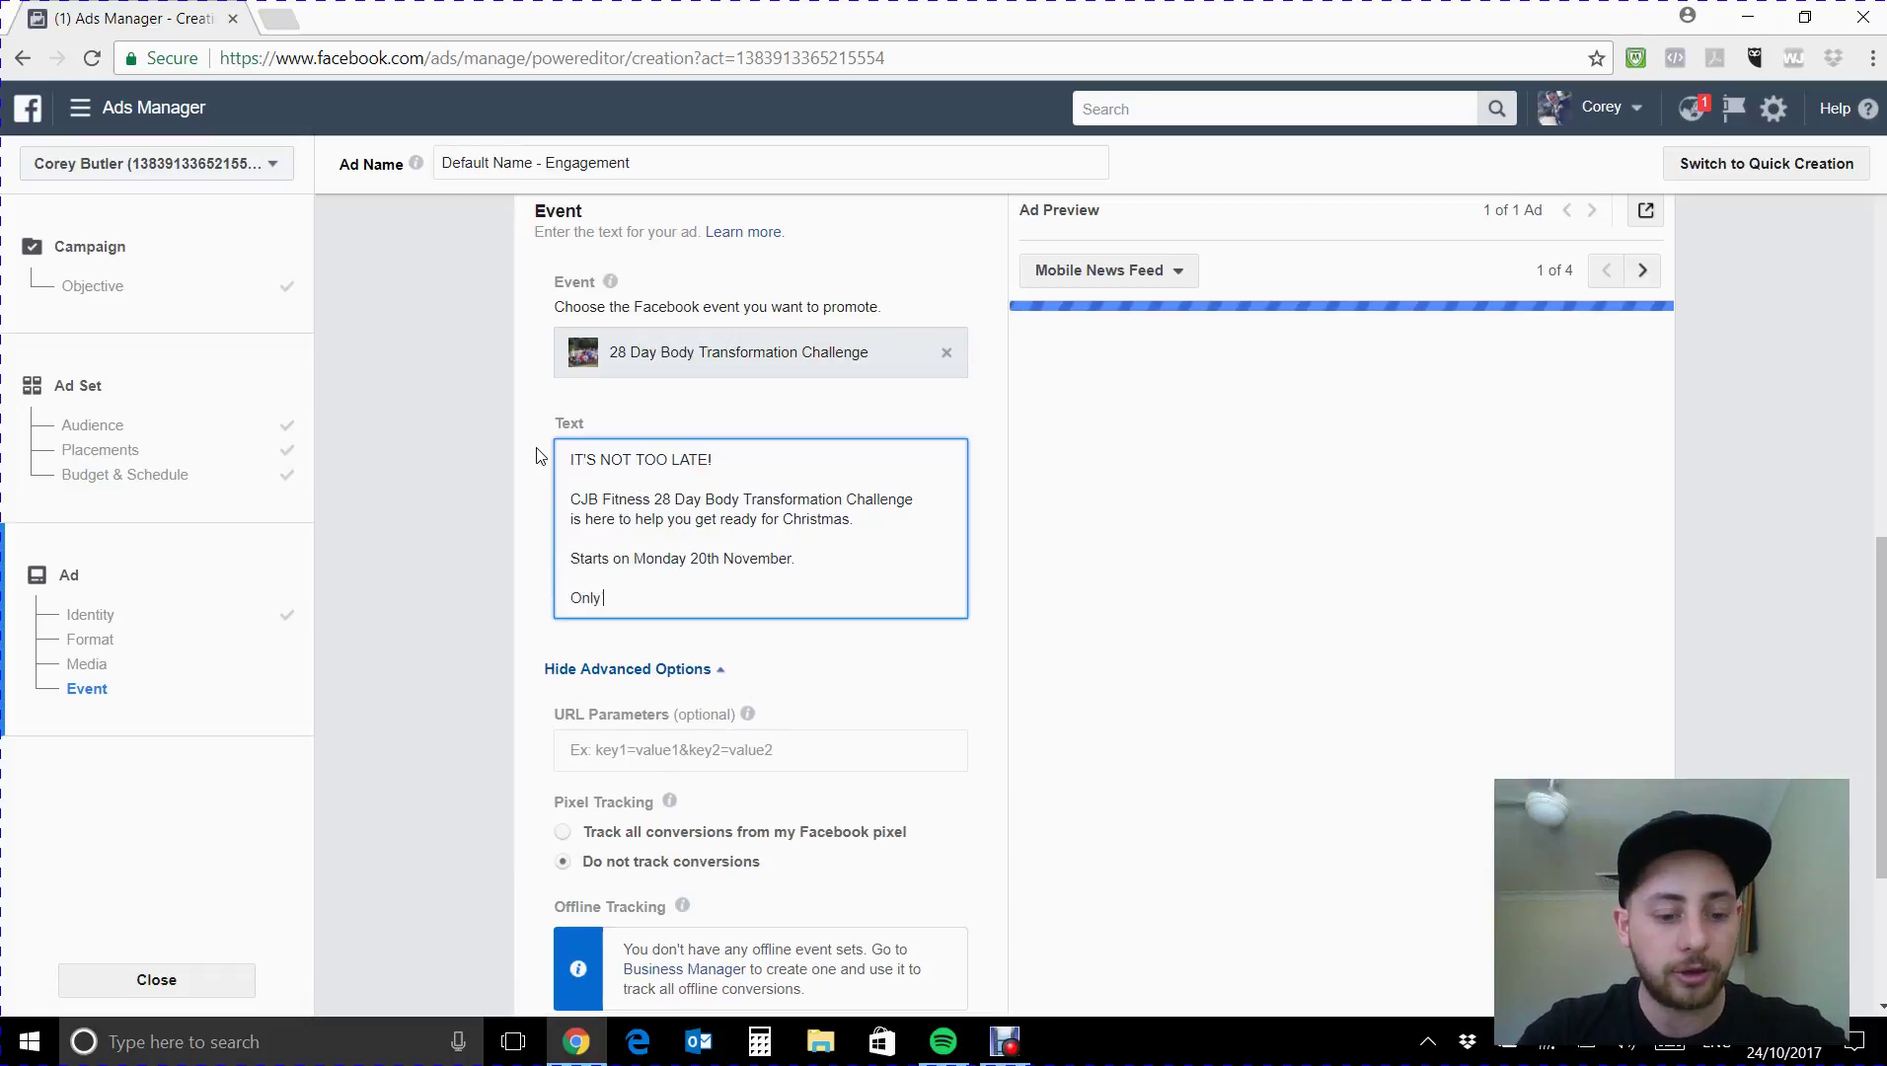
type("15 s")
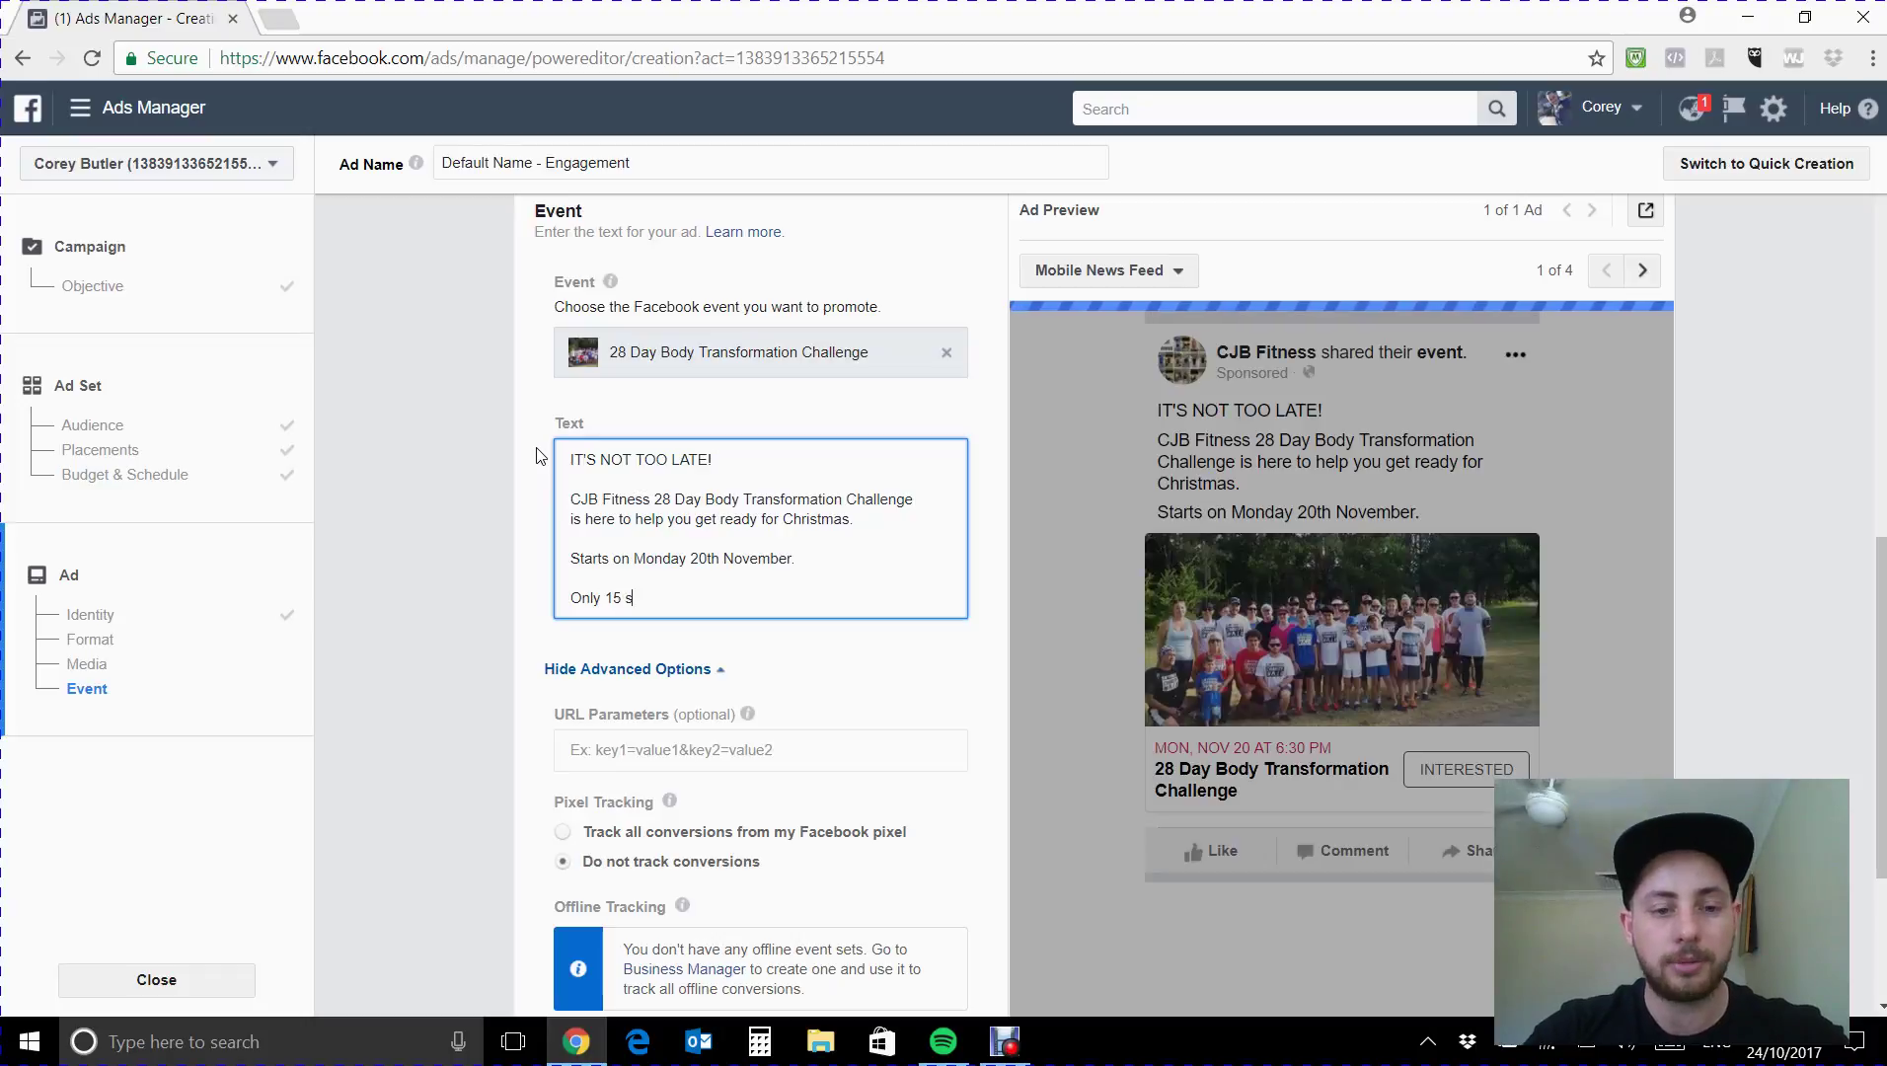
type("pots available")
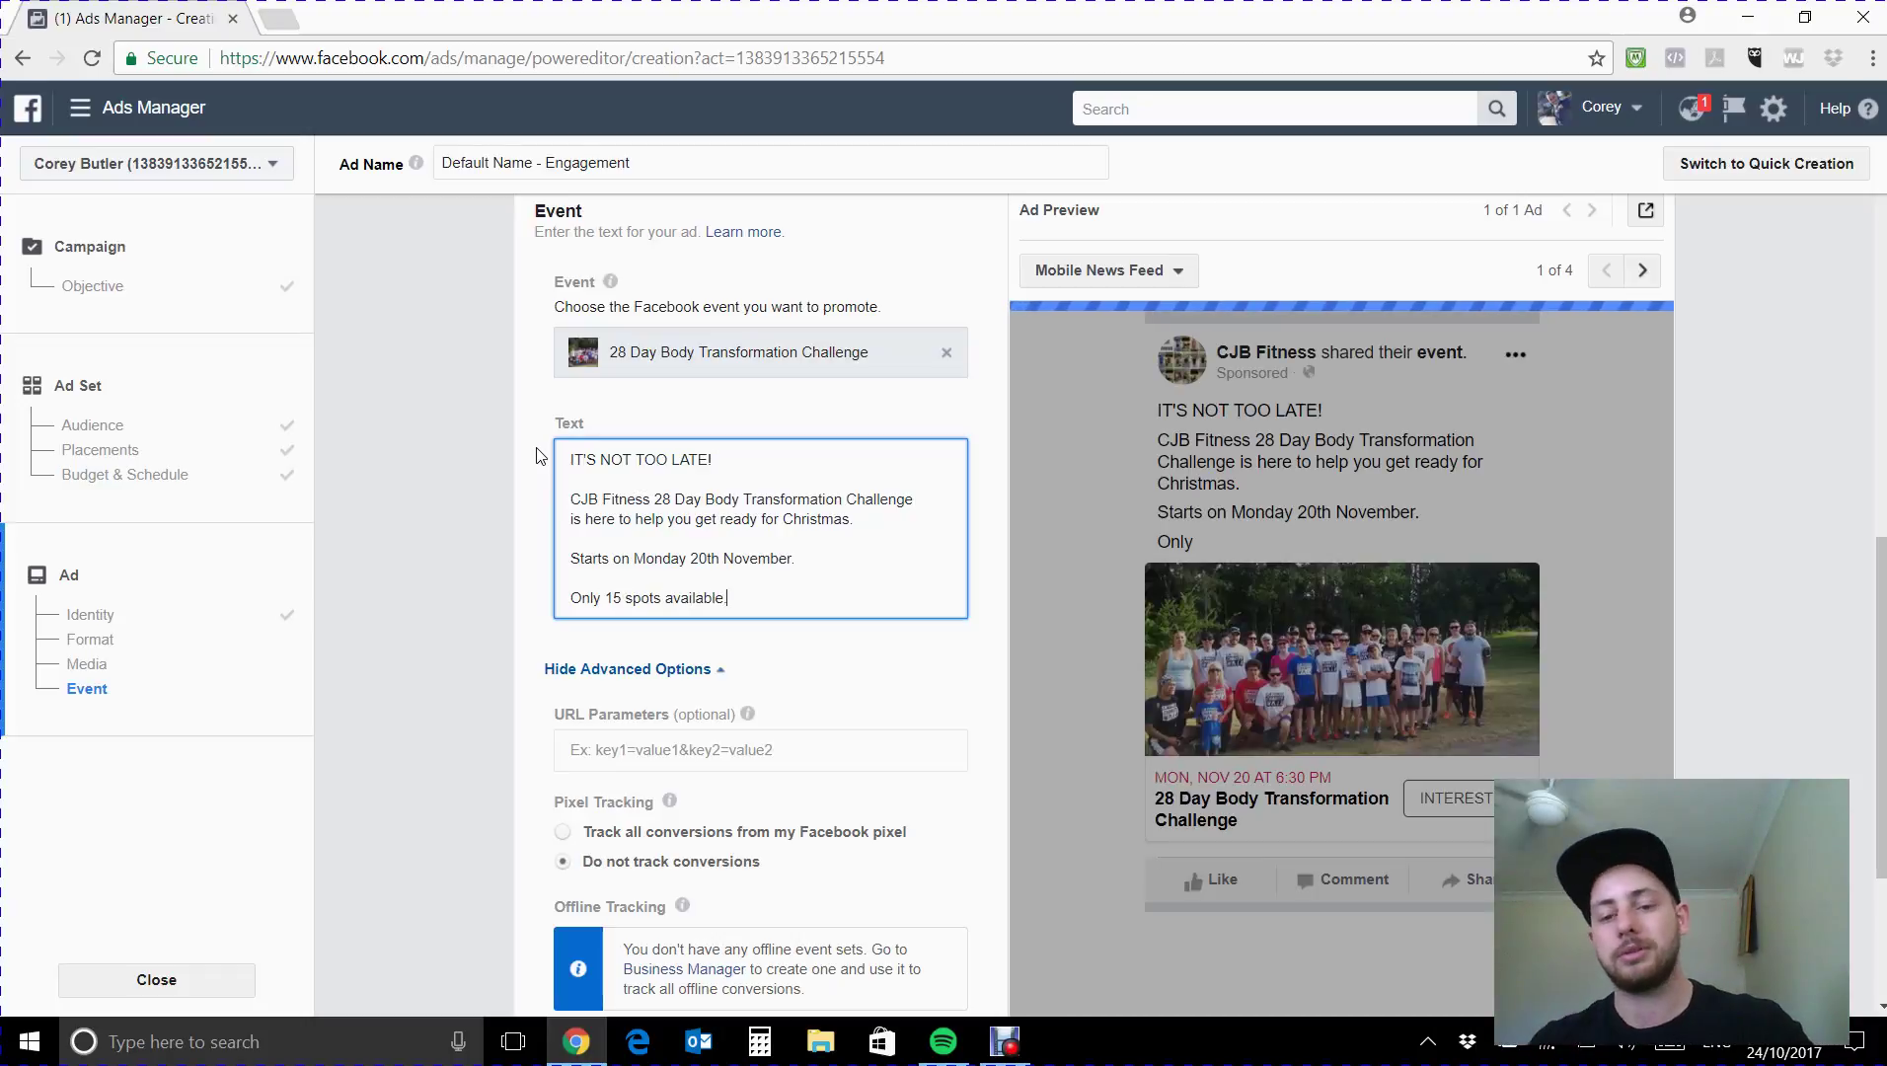
type(".")
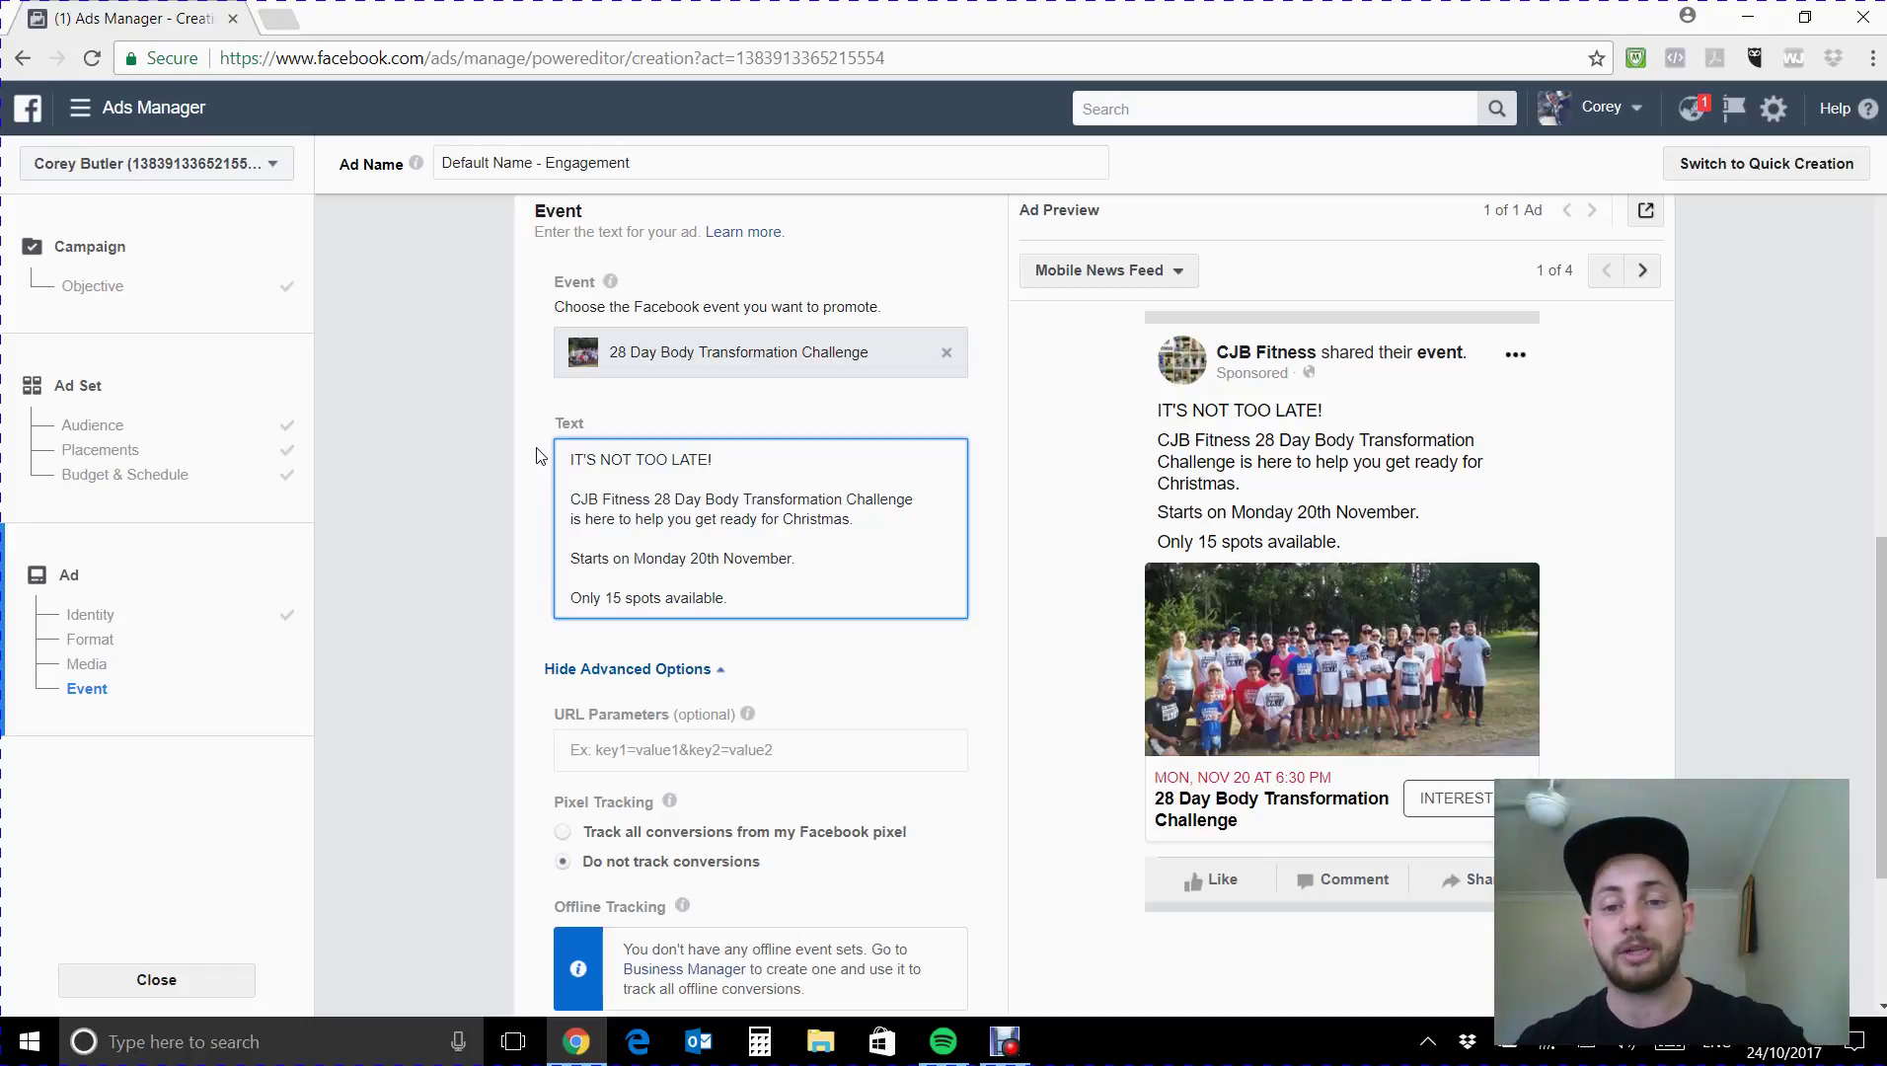
Add a guarantee as a new paragraph of the ad text: "Guaranteed results or your money back!".
key("Return")
key("Return")
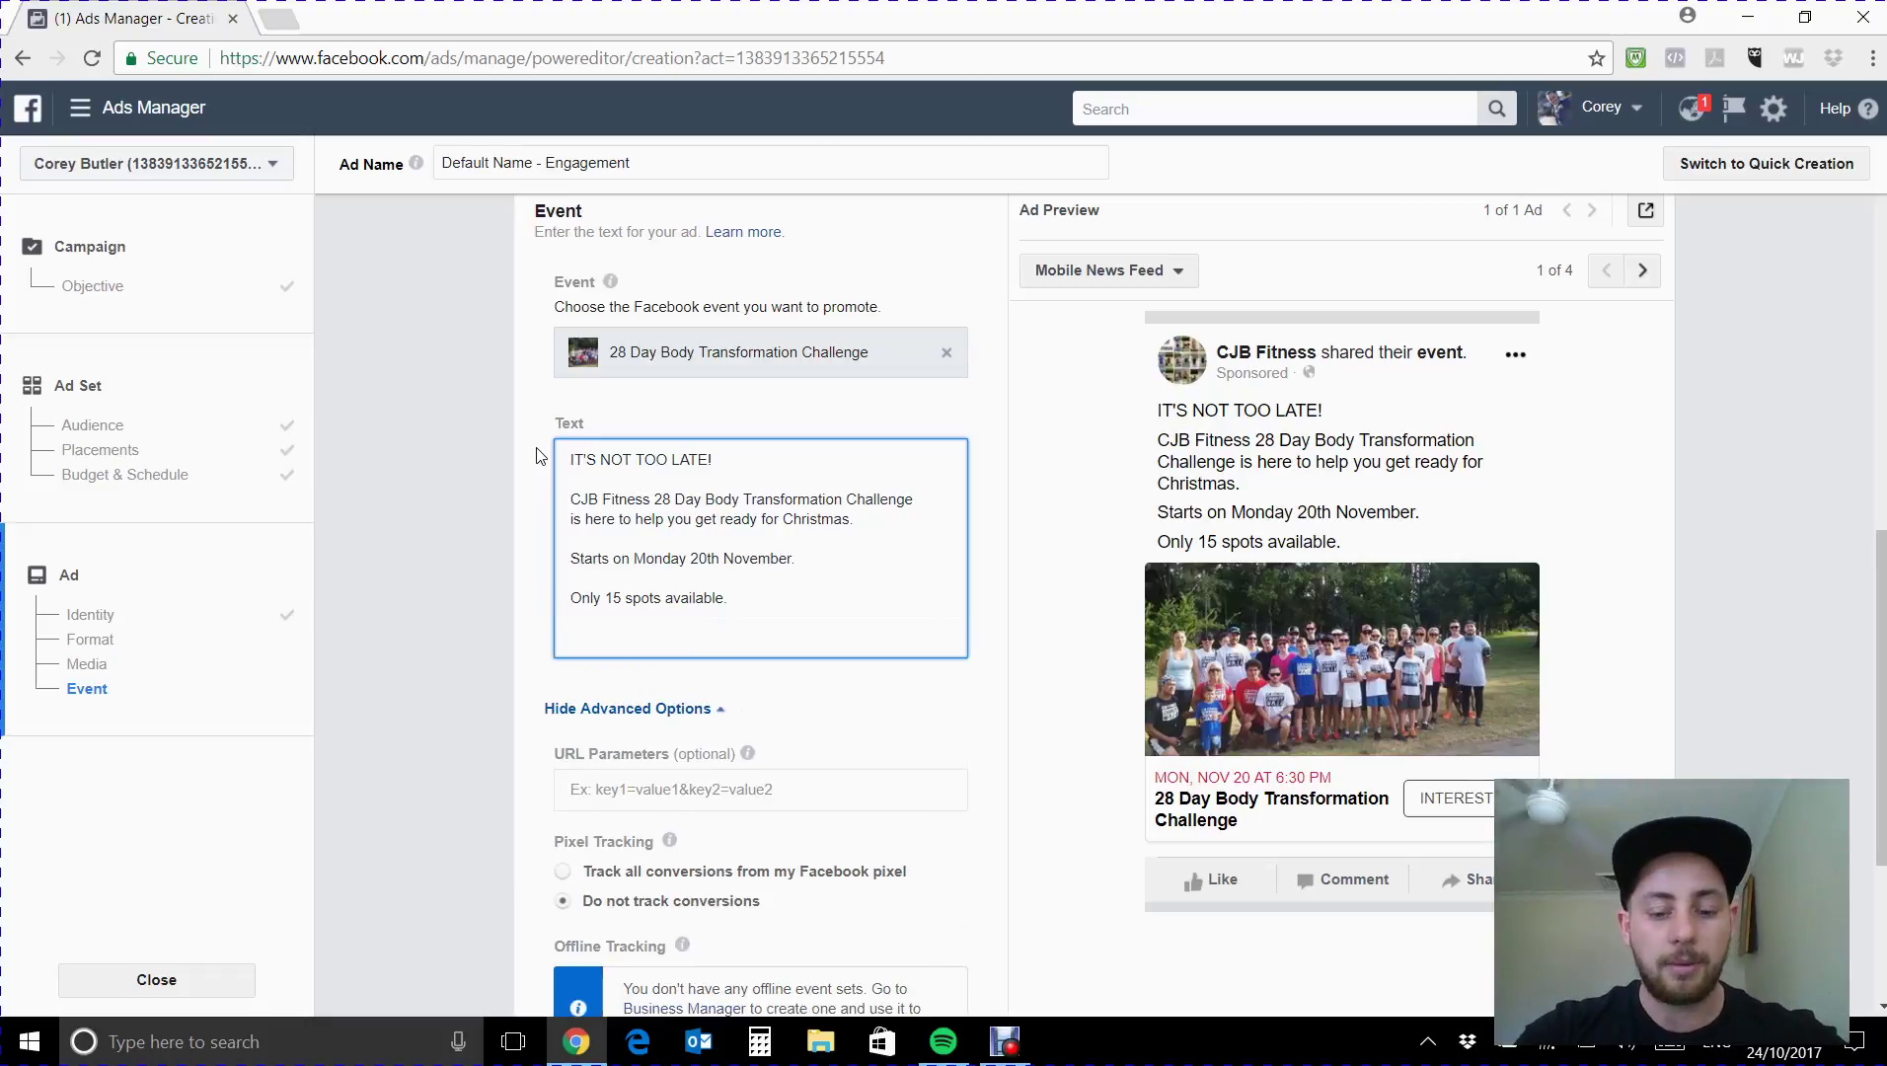
type("Guaranteed ")
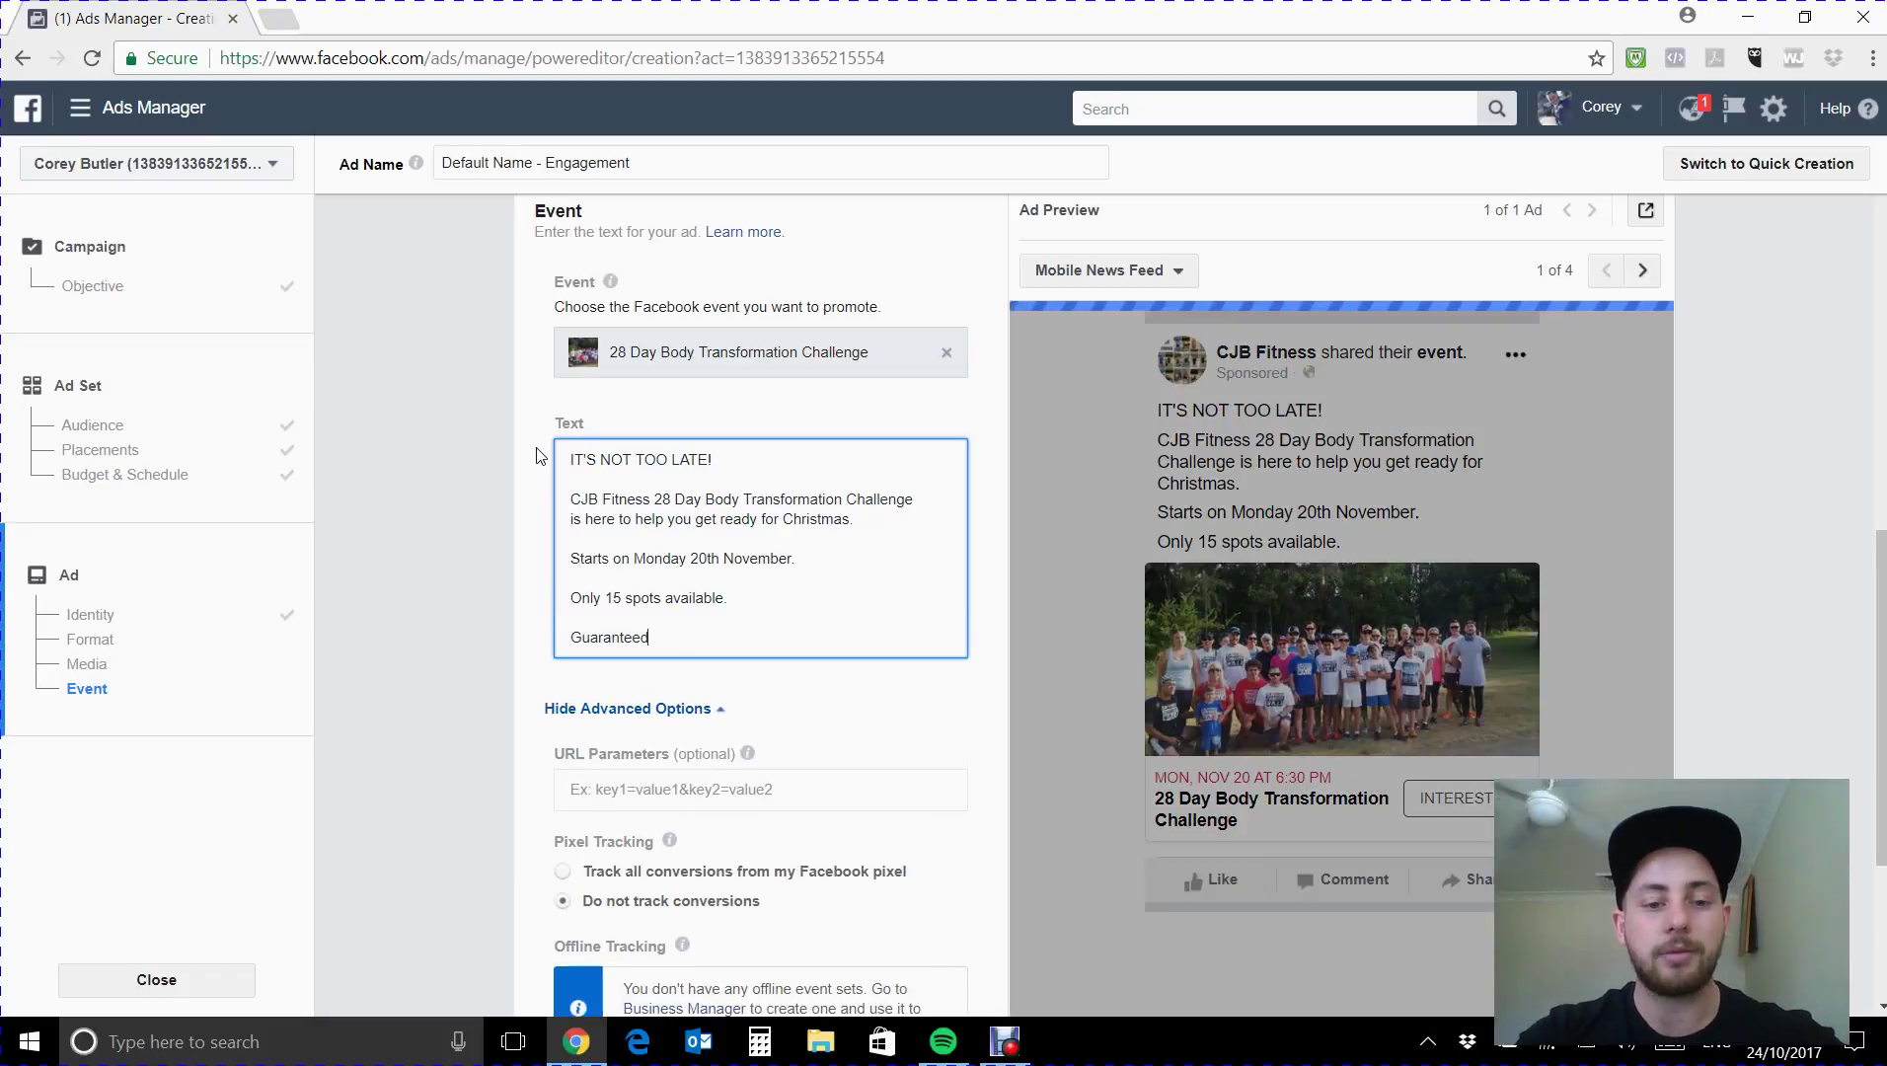
type("result")
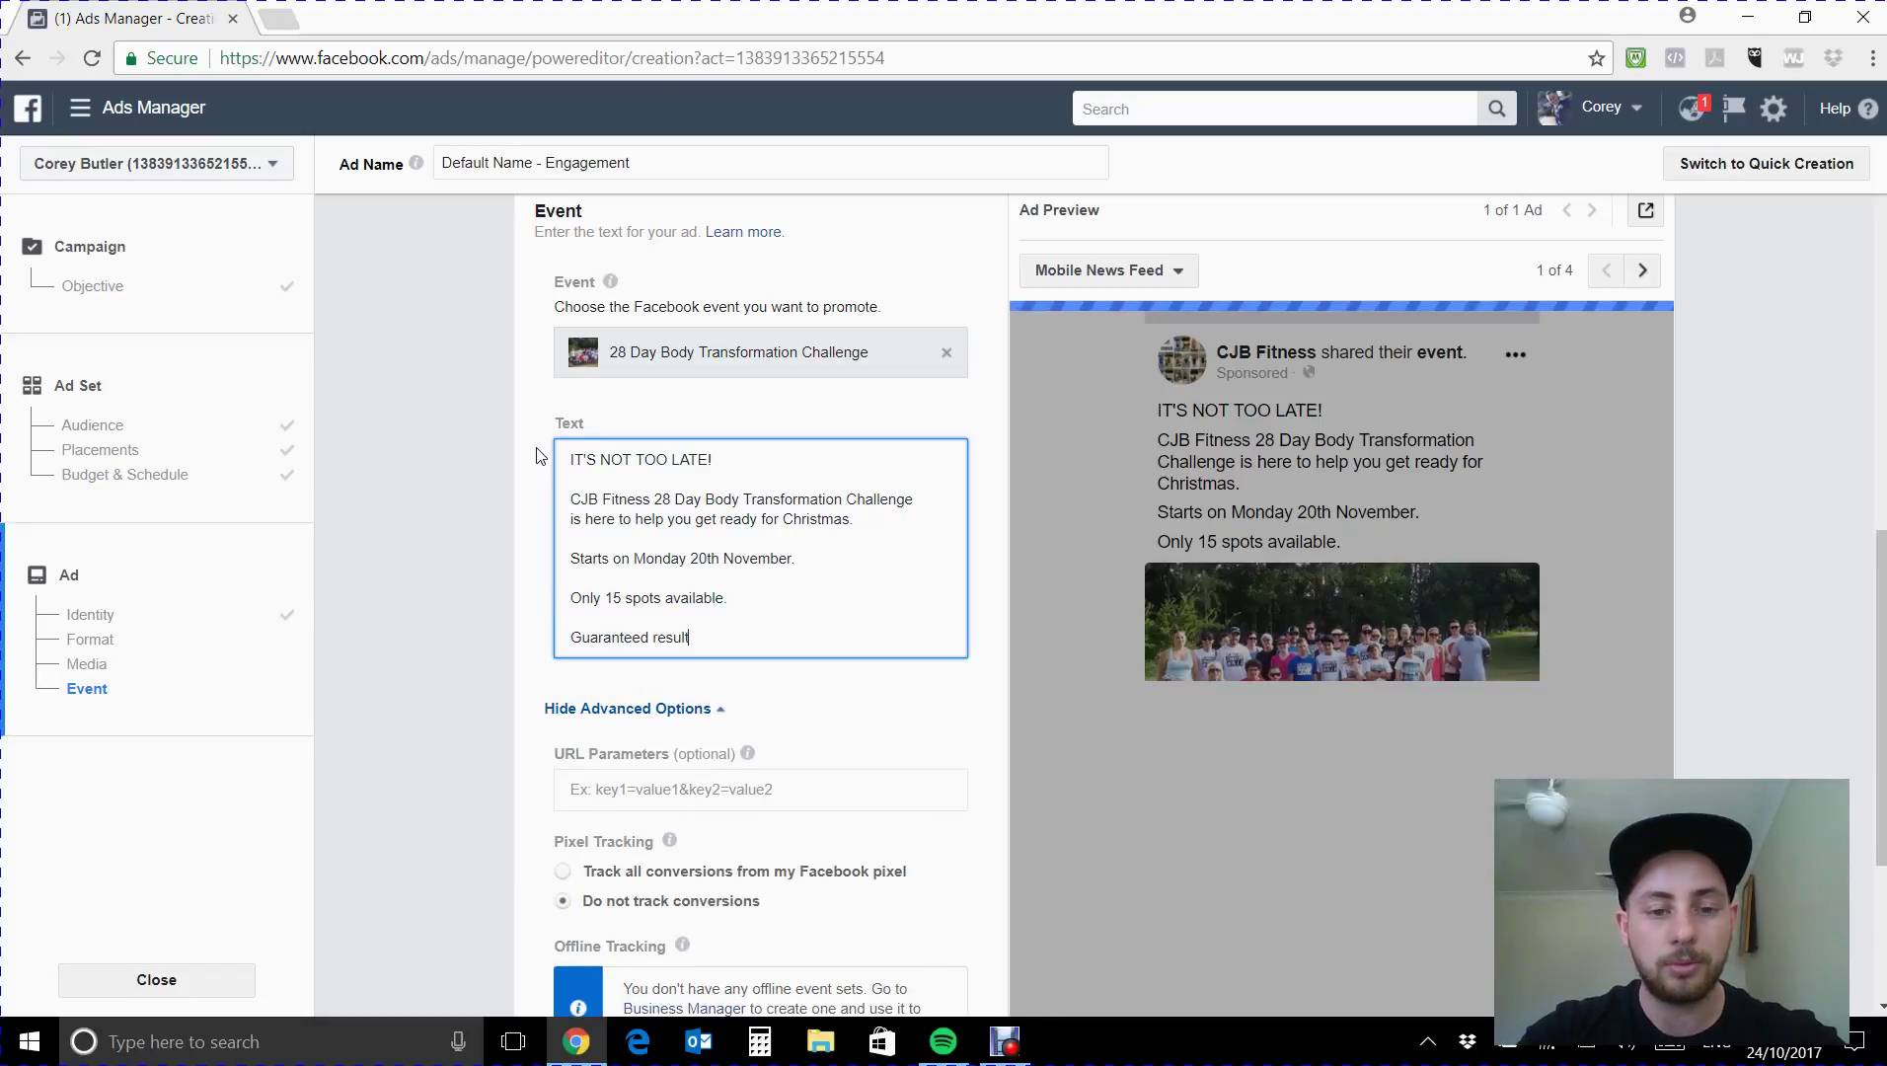
type("s or you")
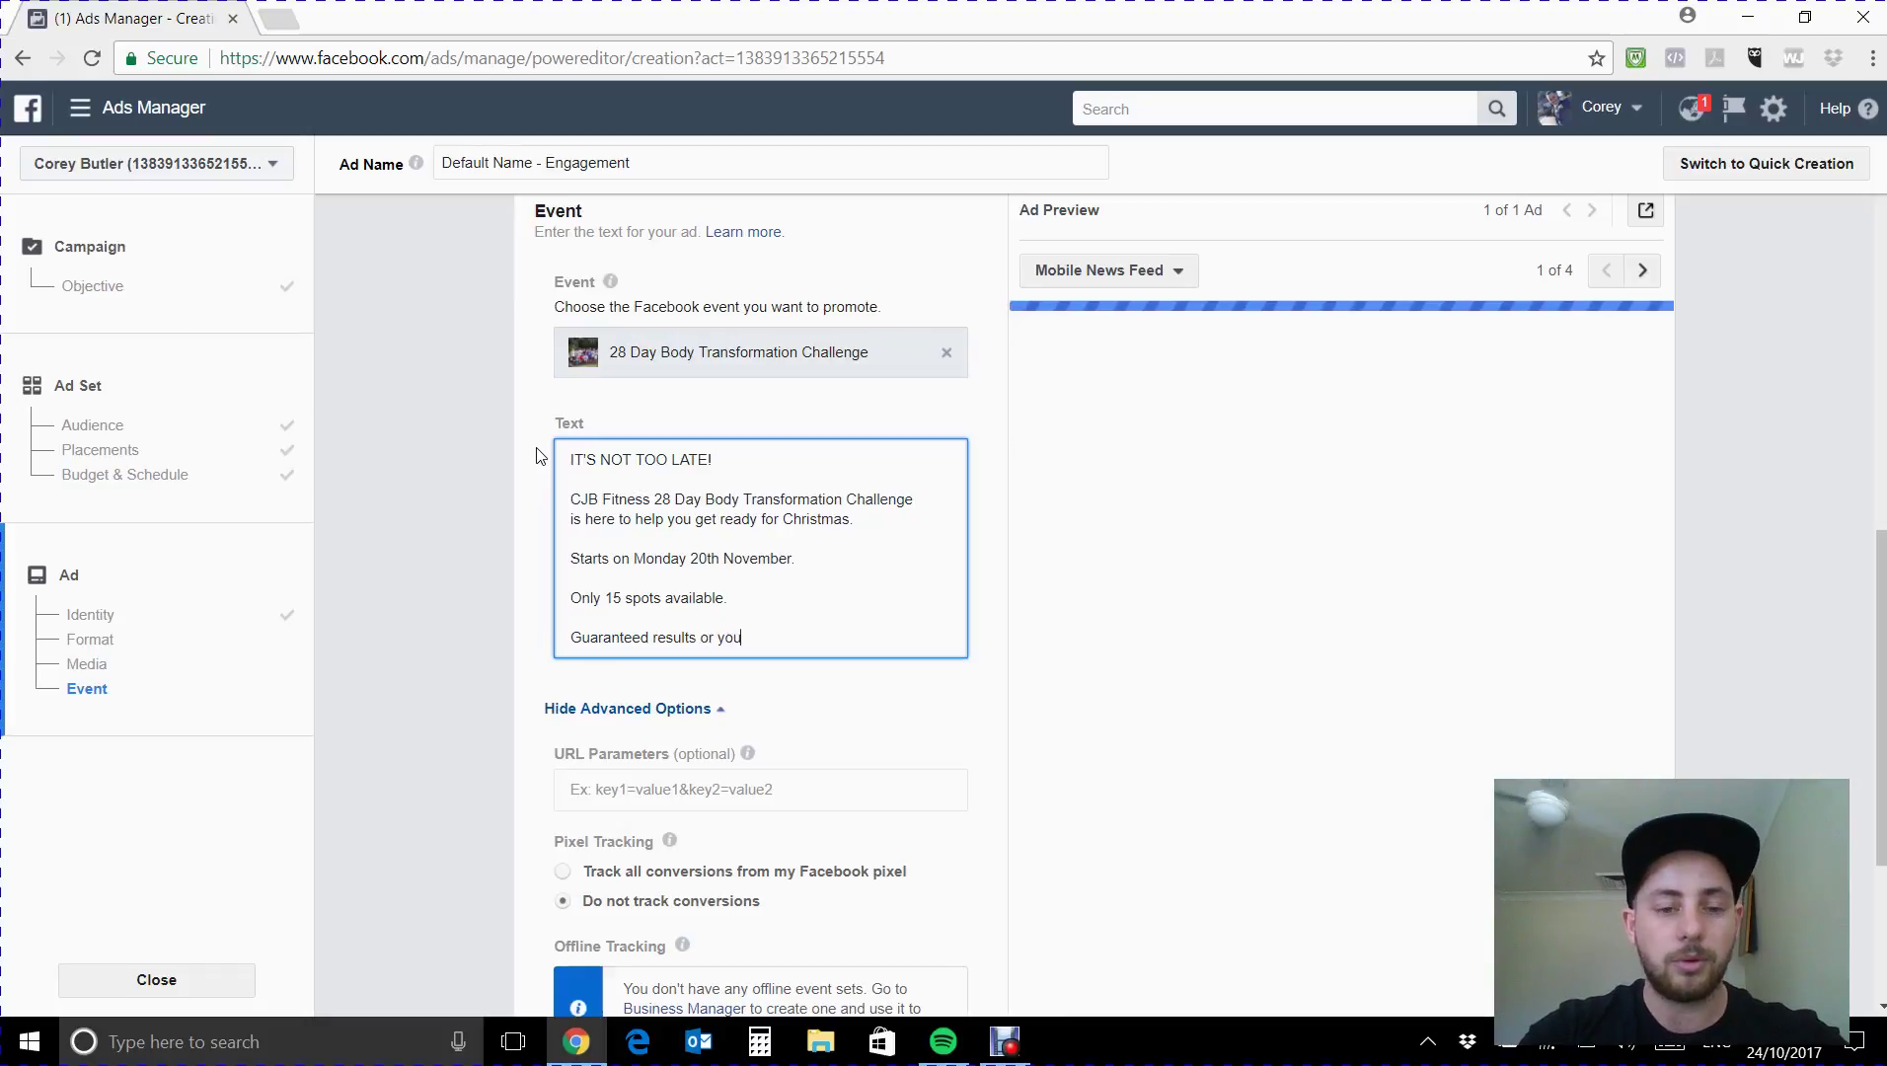
type("r money back!")
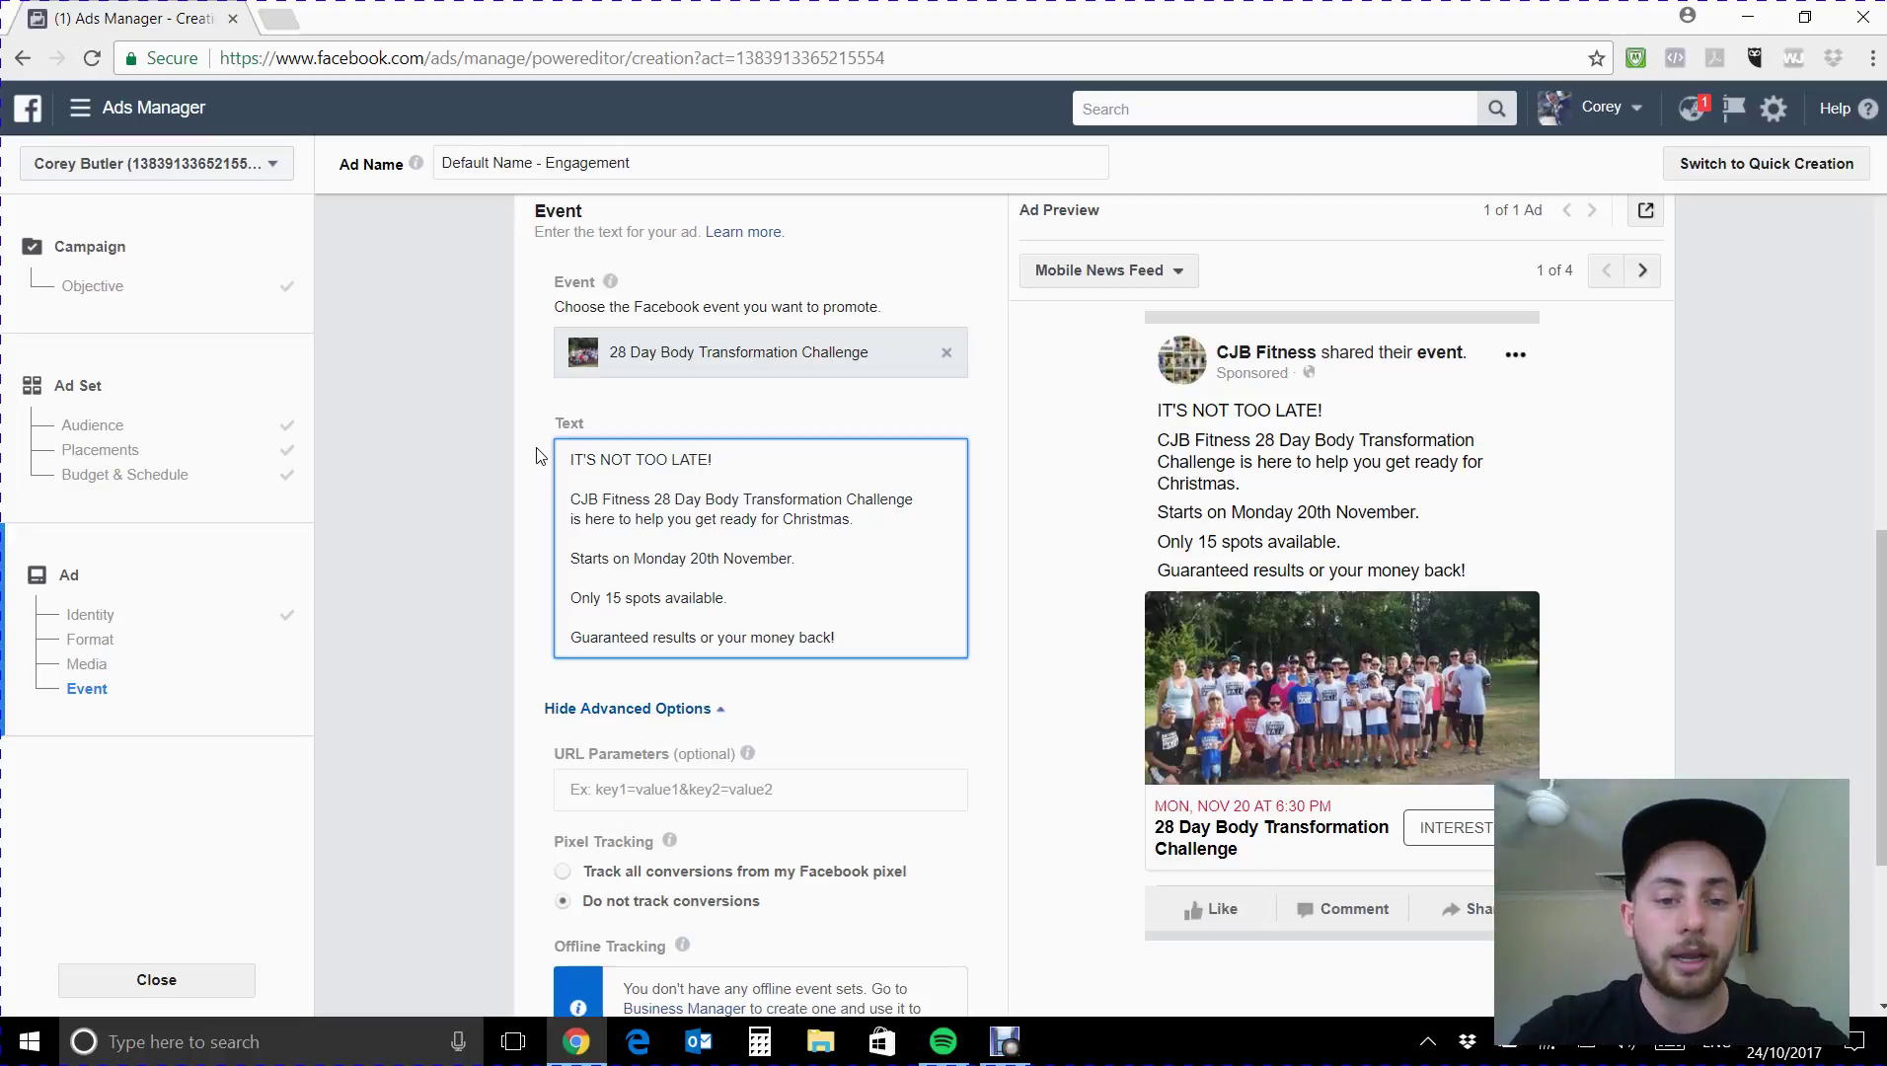
Add a closing paragraph: "Click interested and I will contact you to find out what you want to achieve and how I can help you :)".
key("Return")
key("Return")
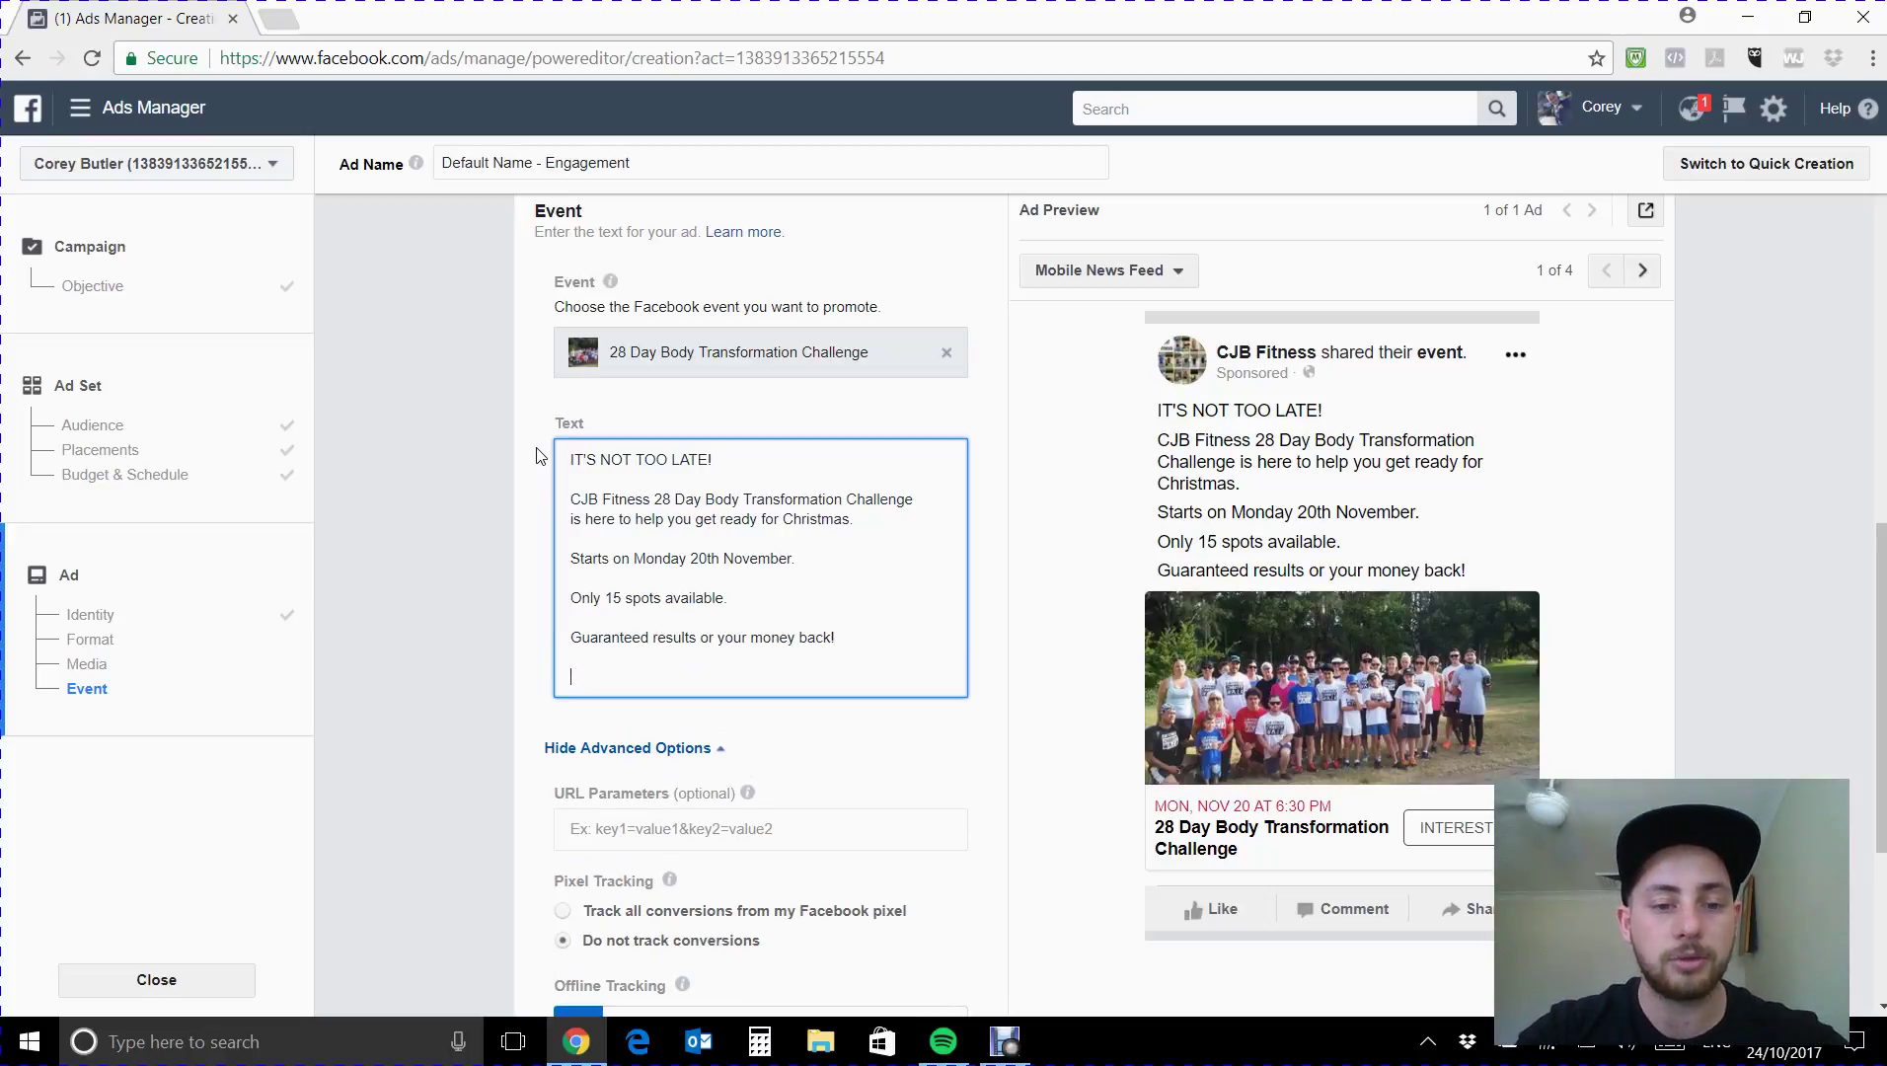
type("Click")
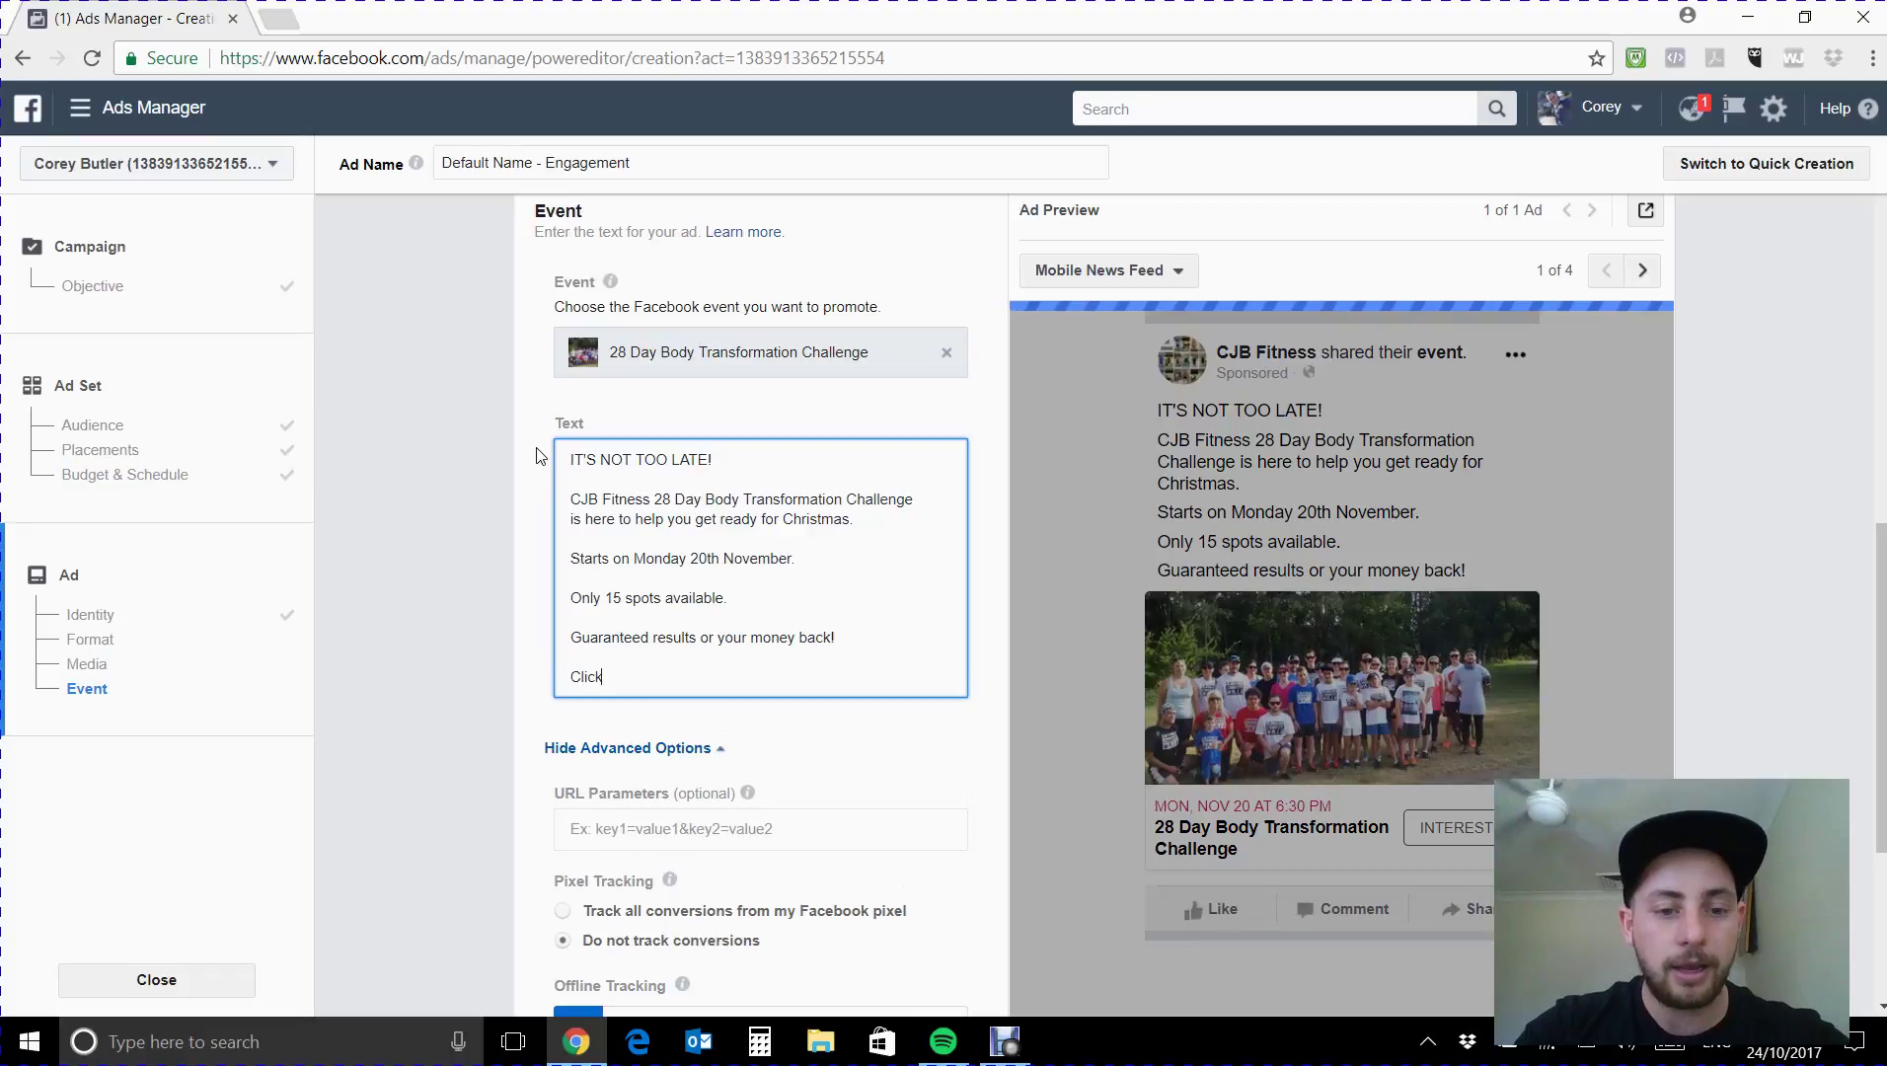
type(" interes")
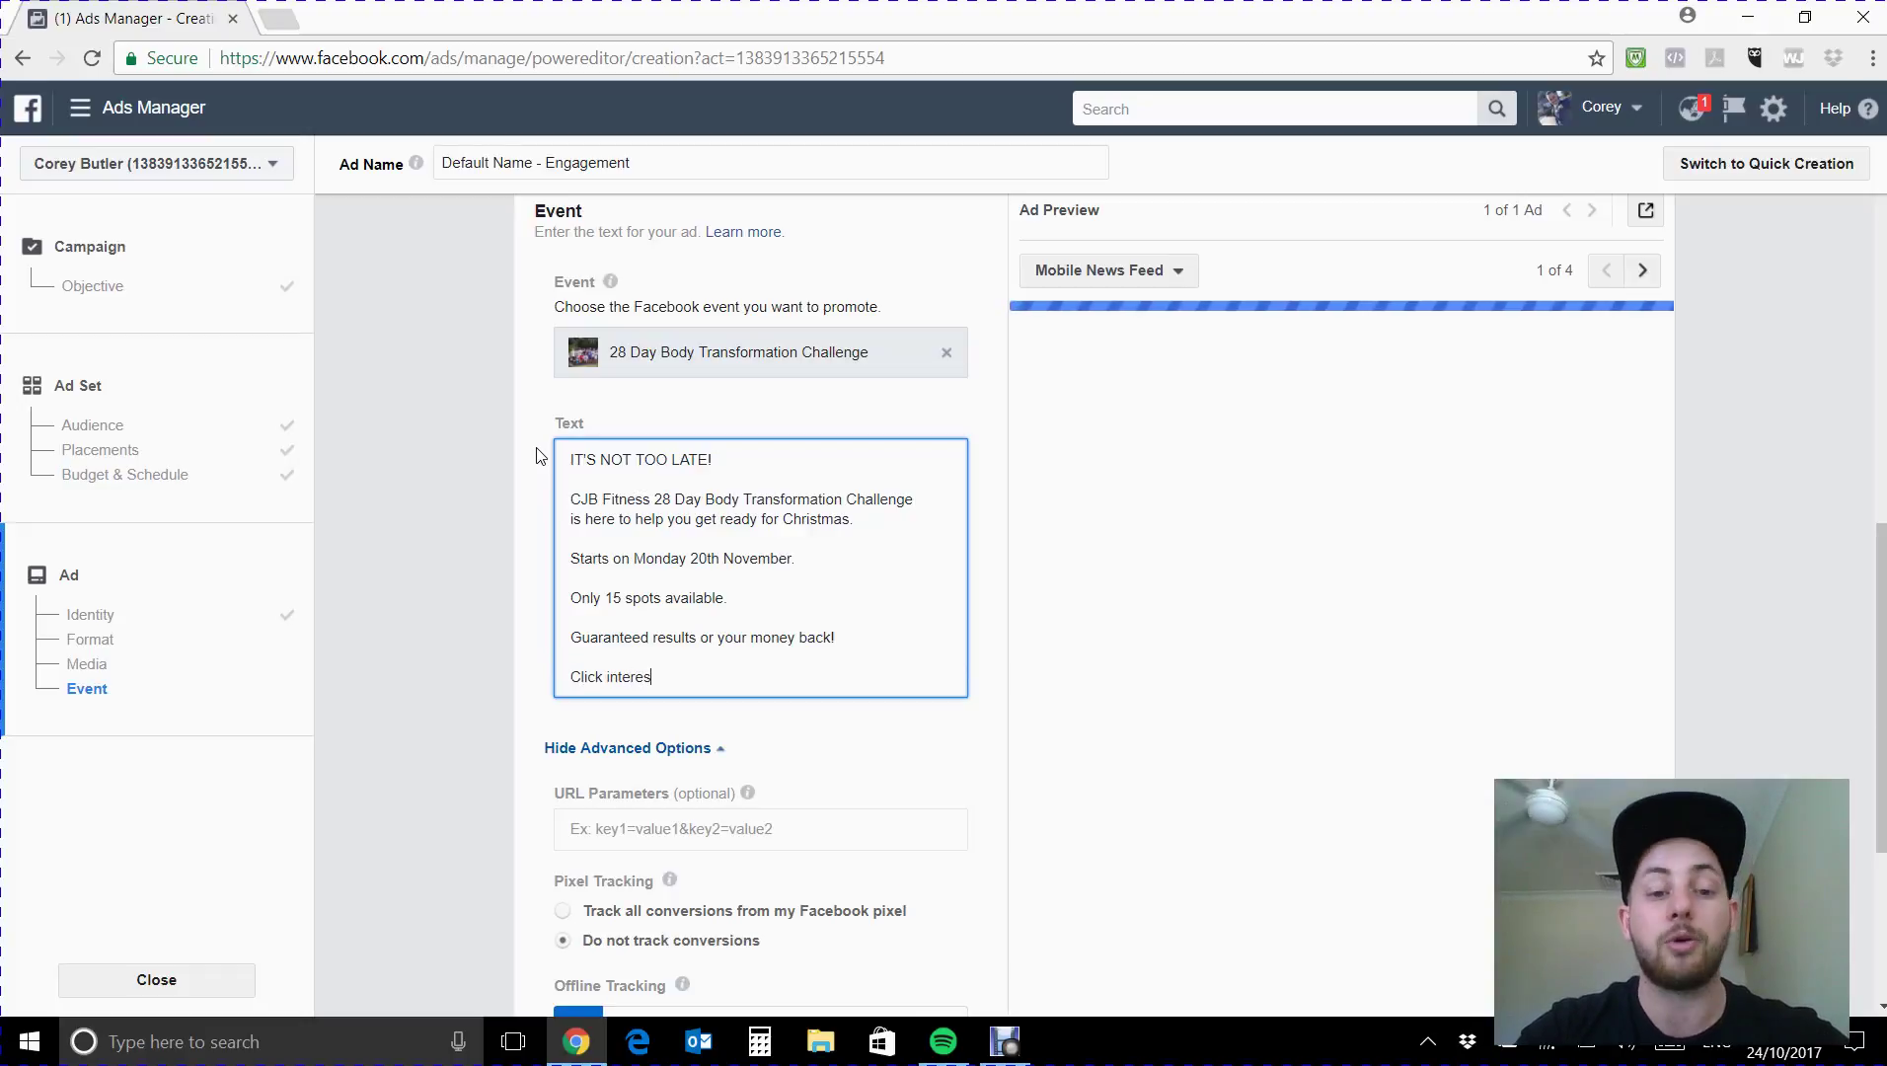
type("ted")
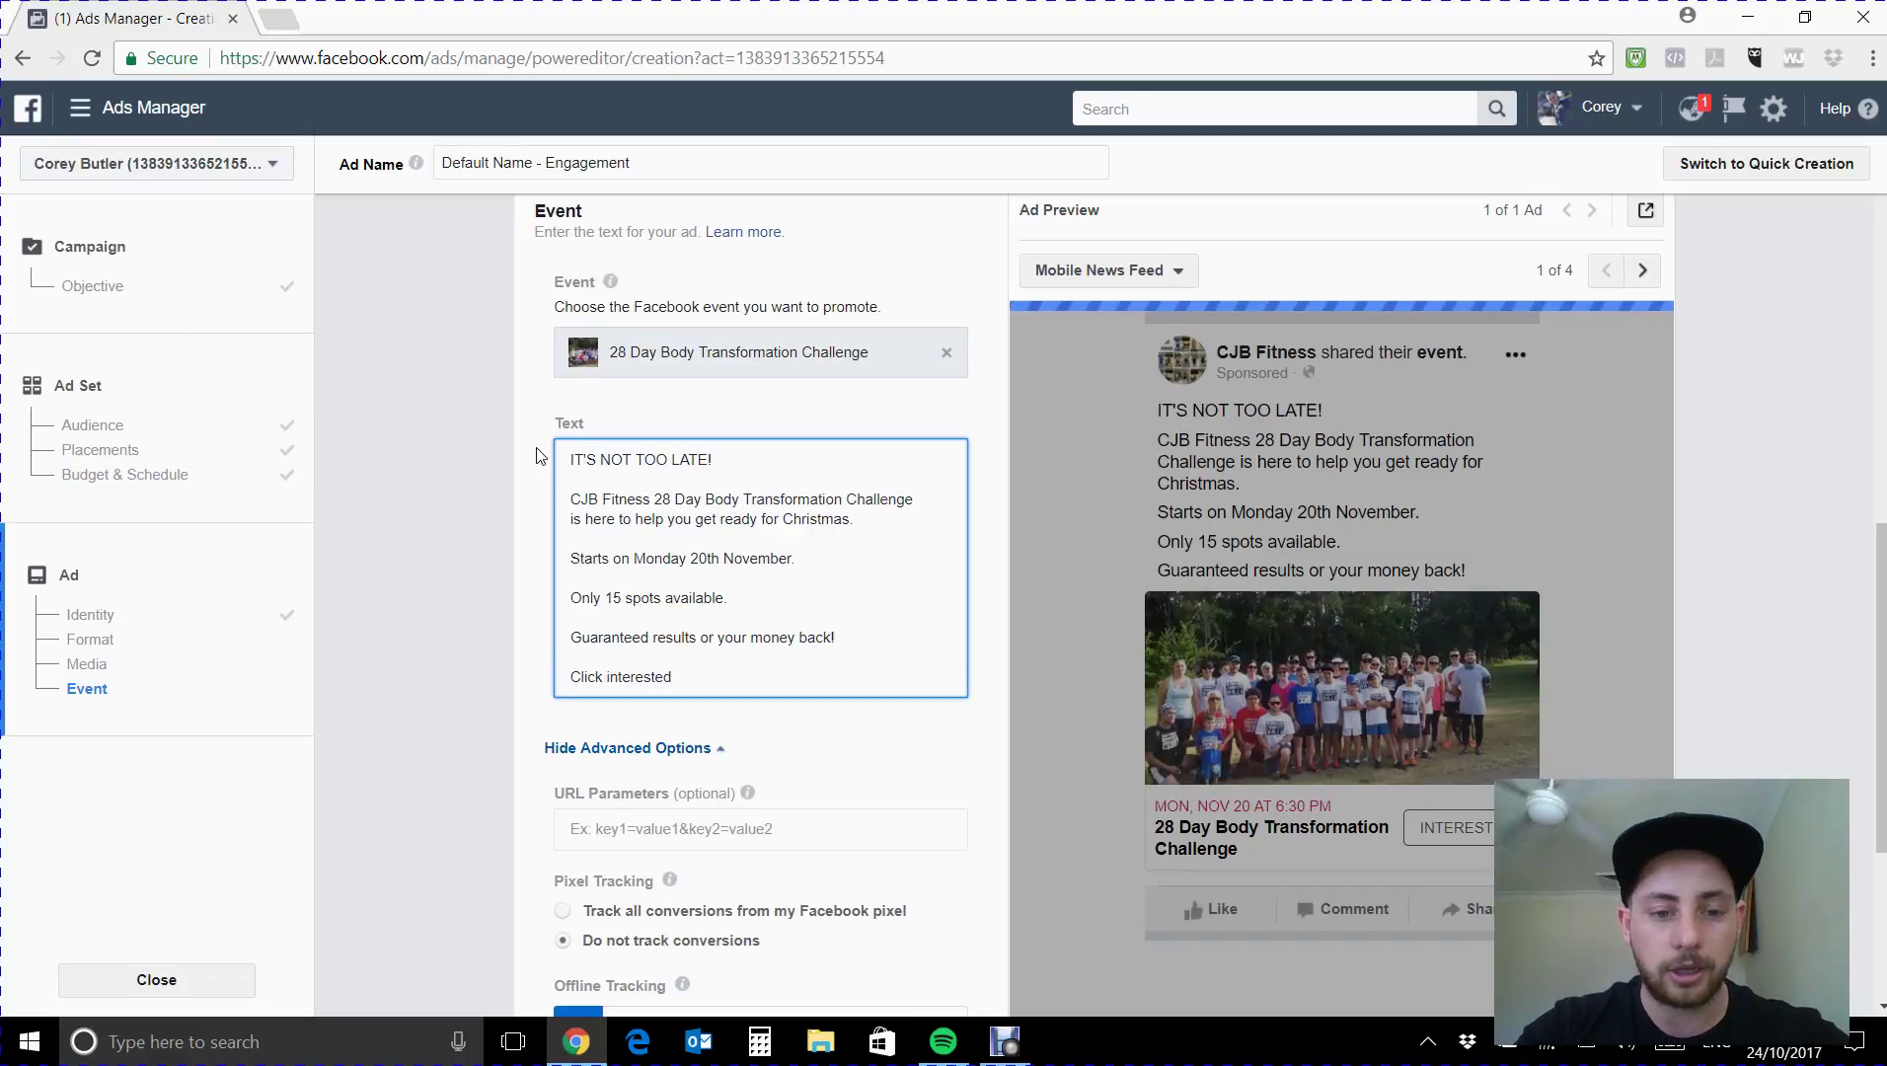
type(" and I ")
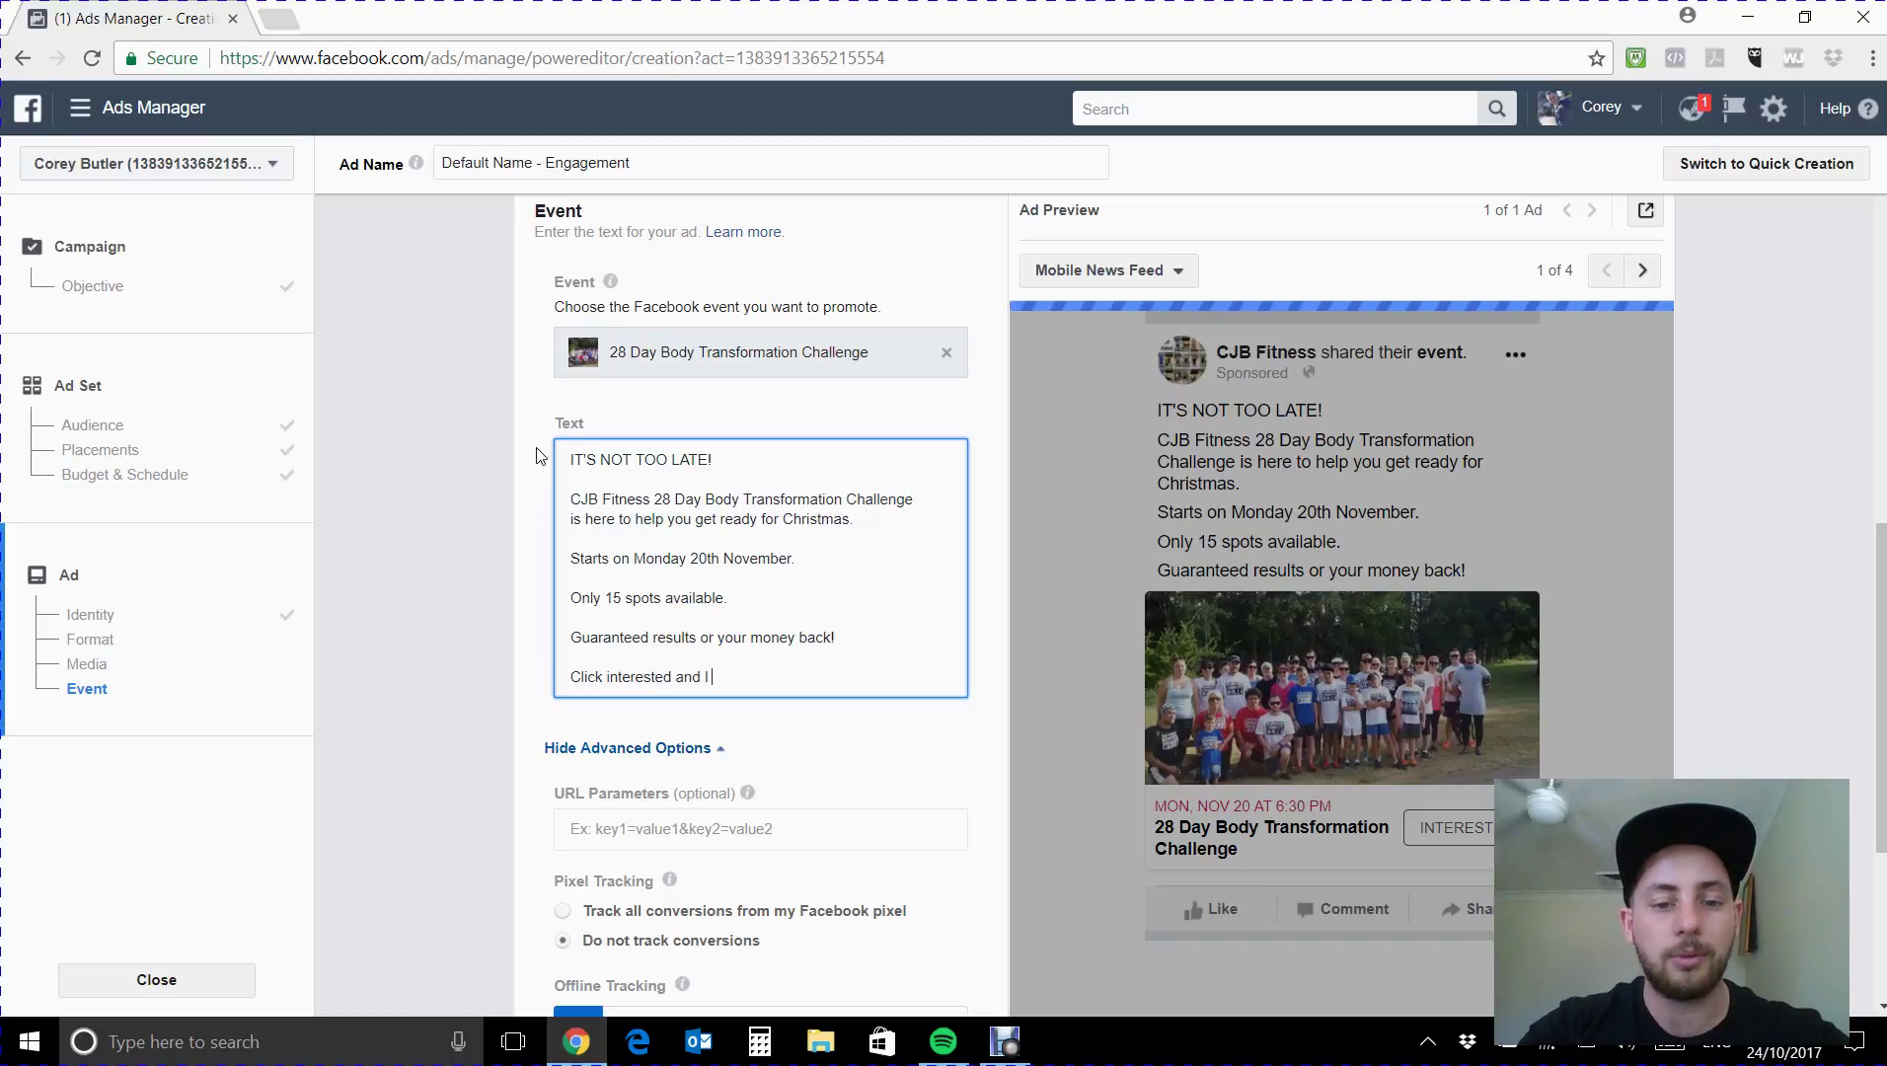
type("will contact you to d")
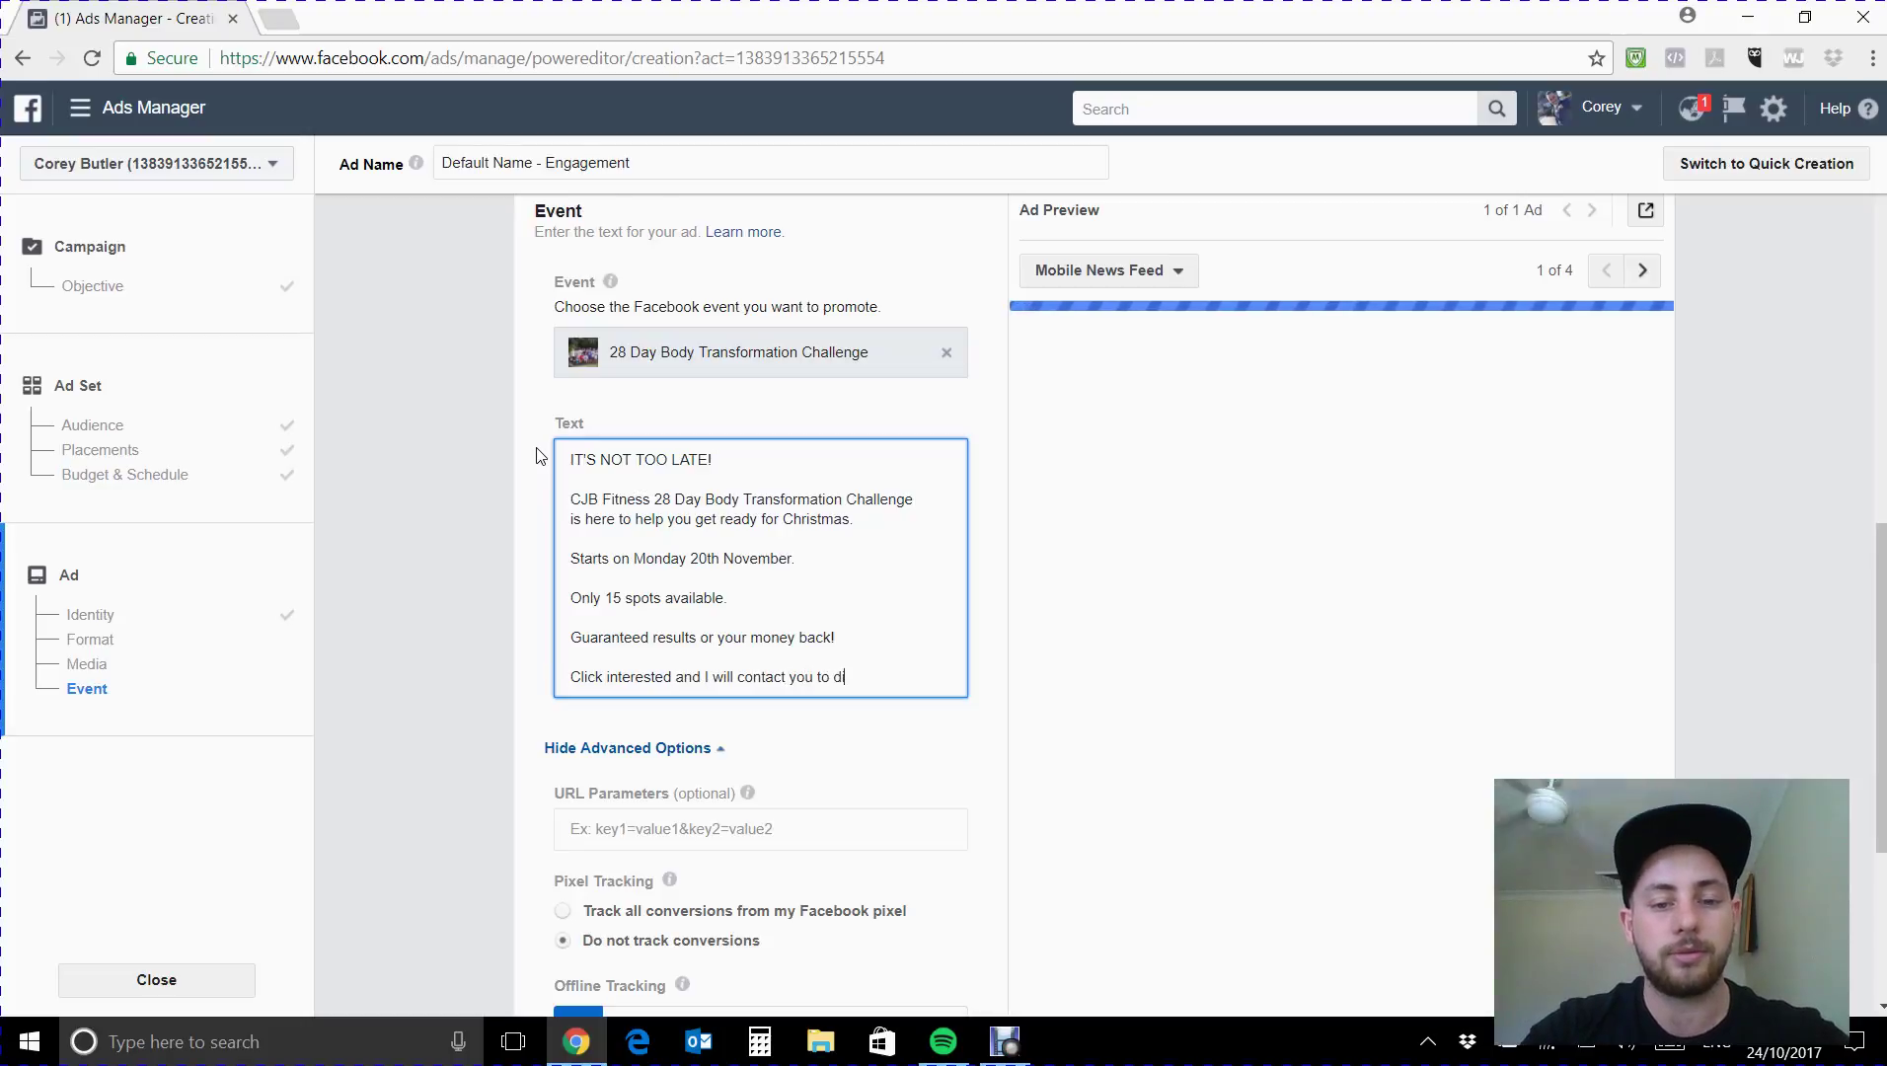
key("BackSpace")
type("find out what you w")
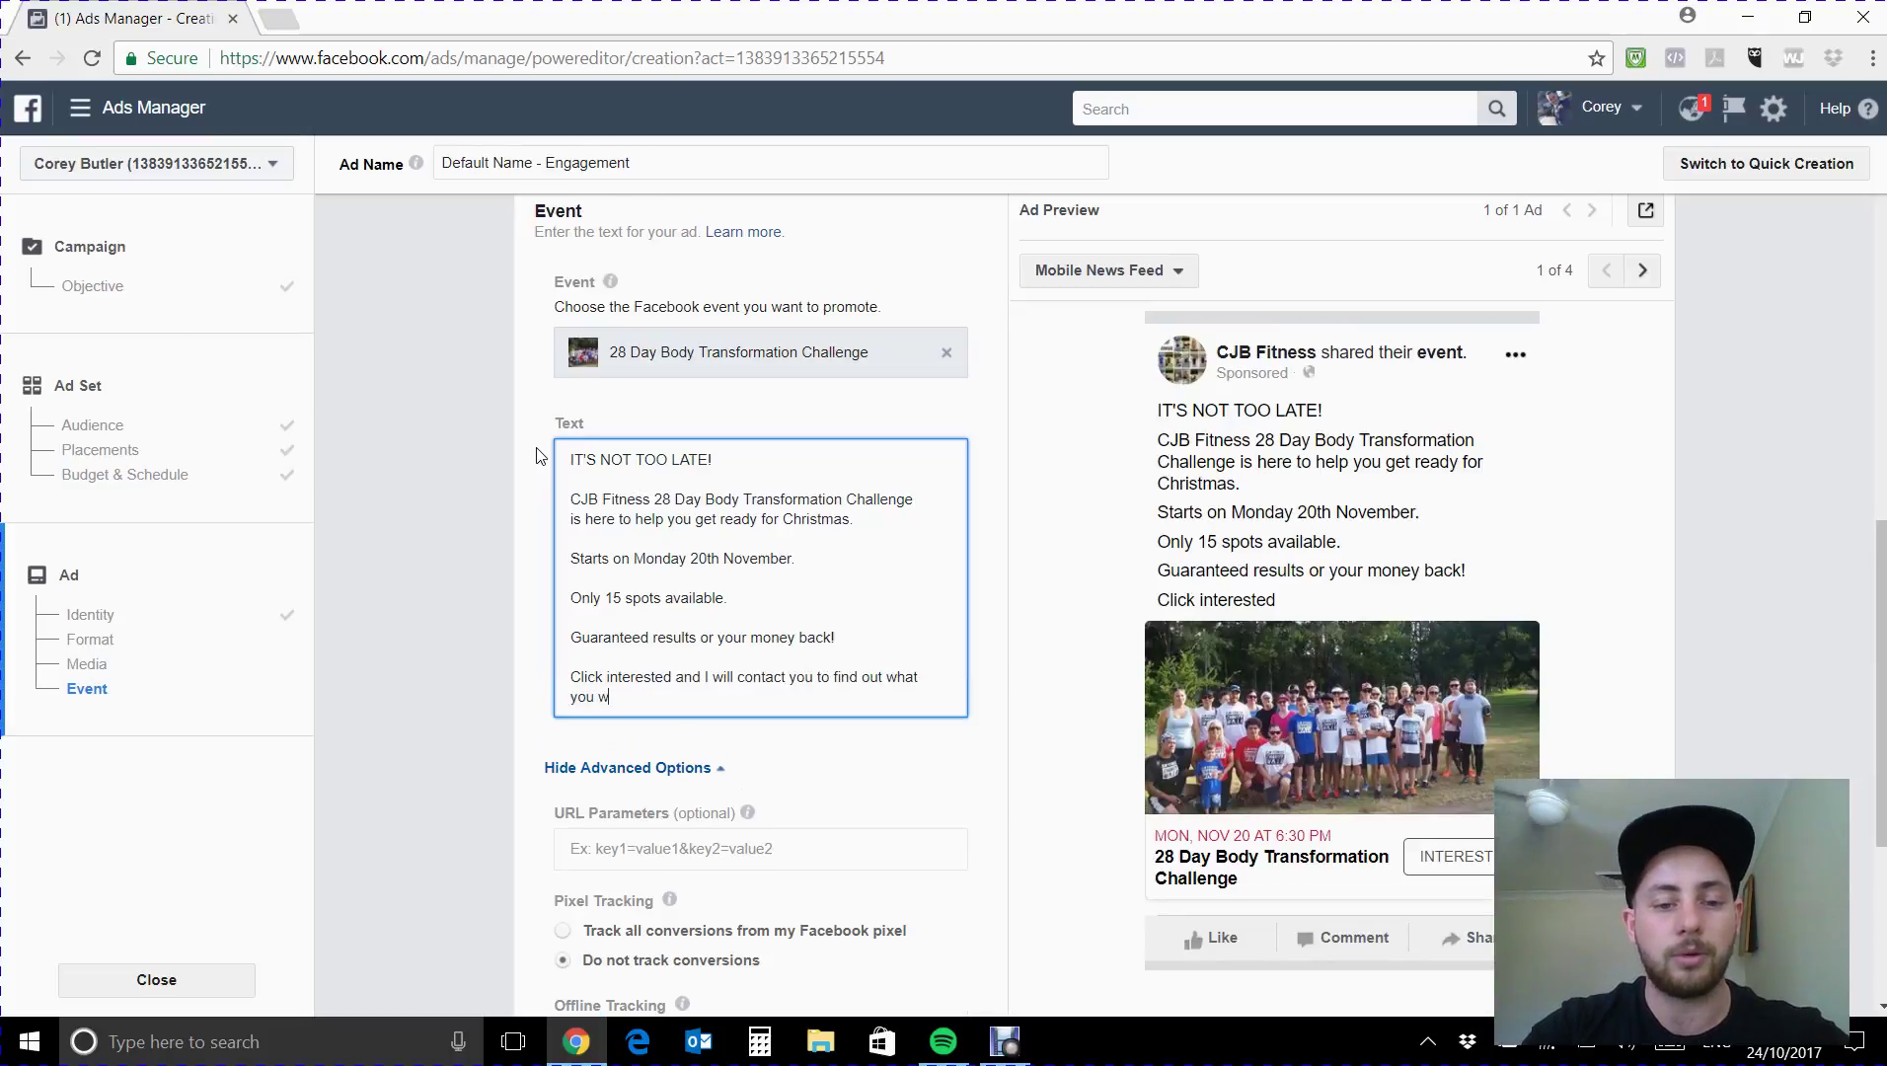
type("ant to achieve and")
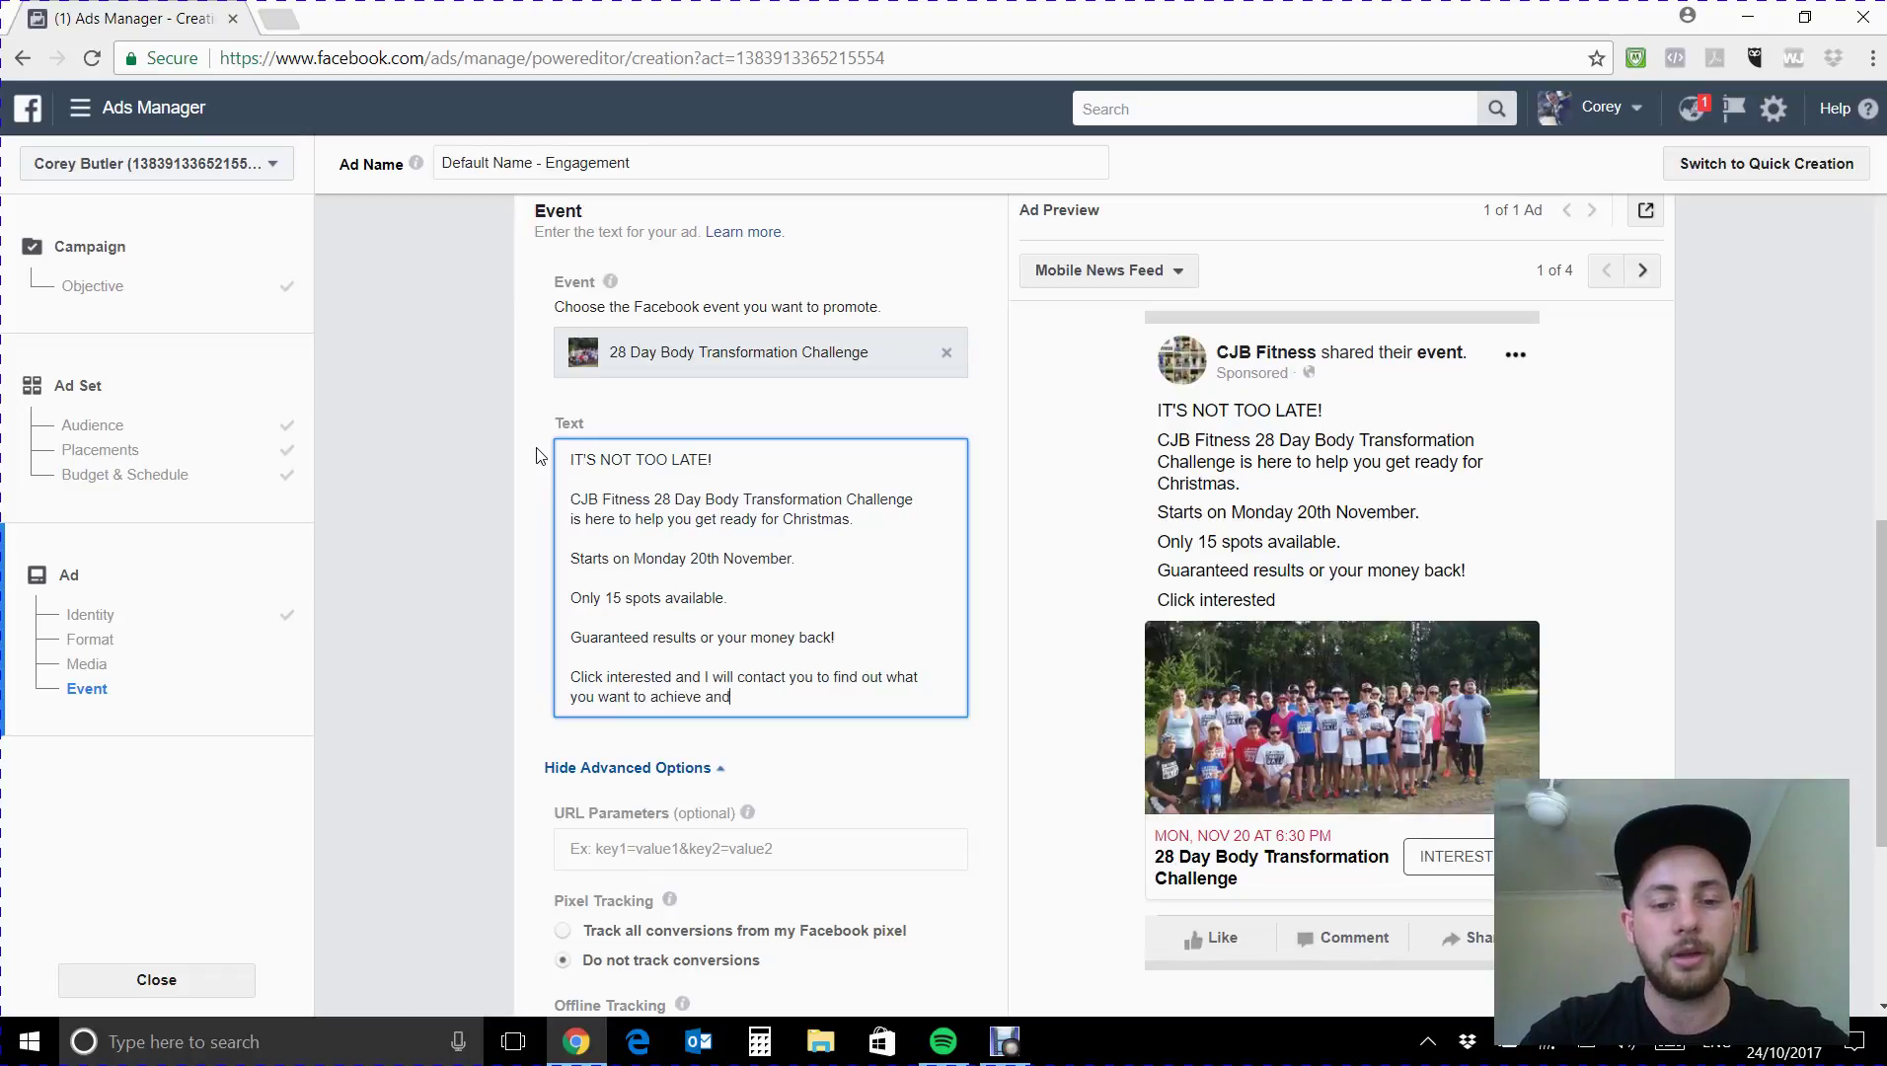
type(" how I can help")
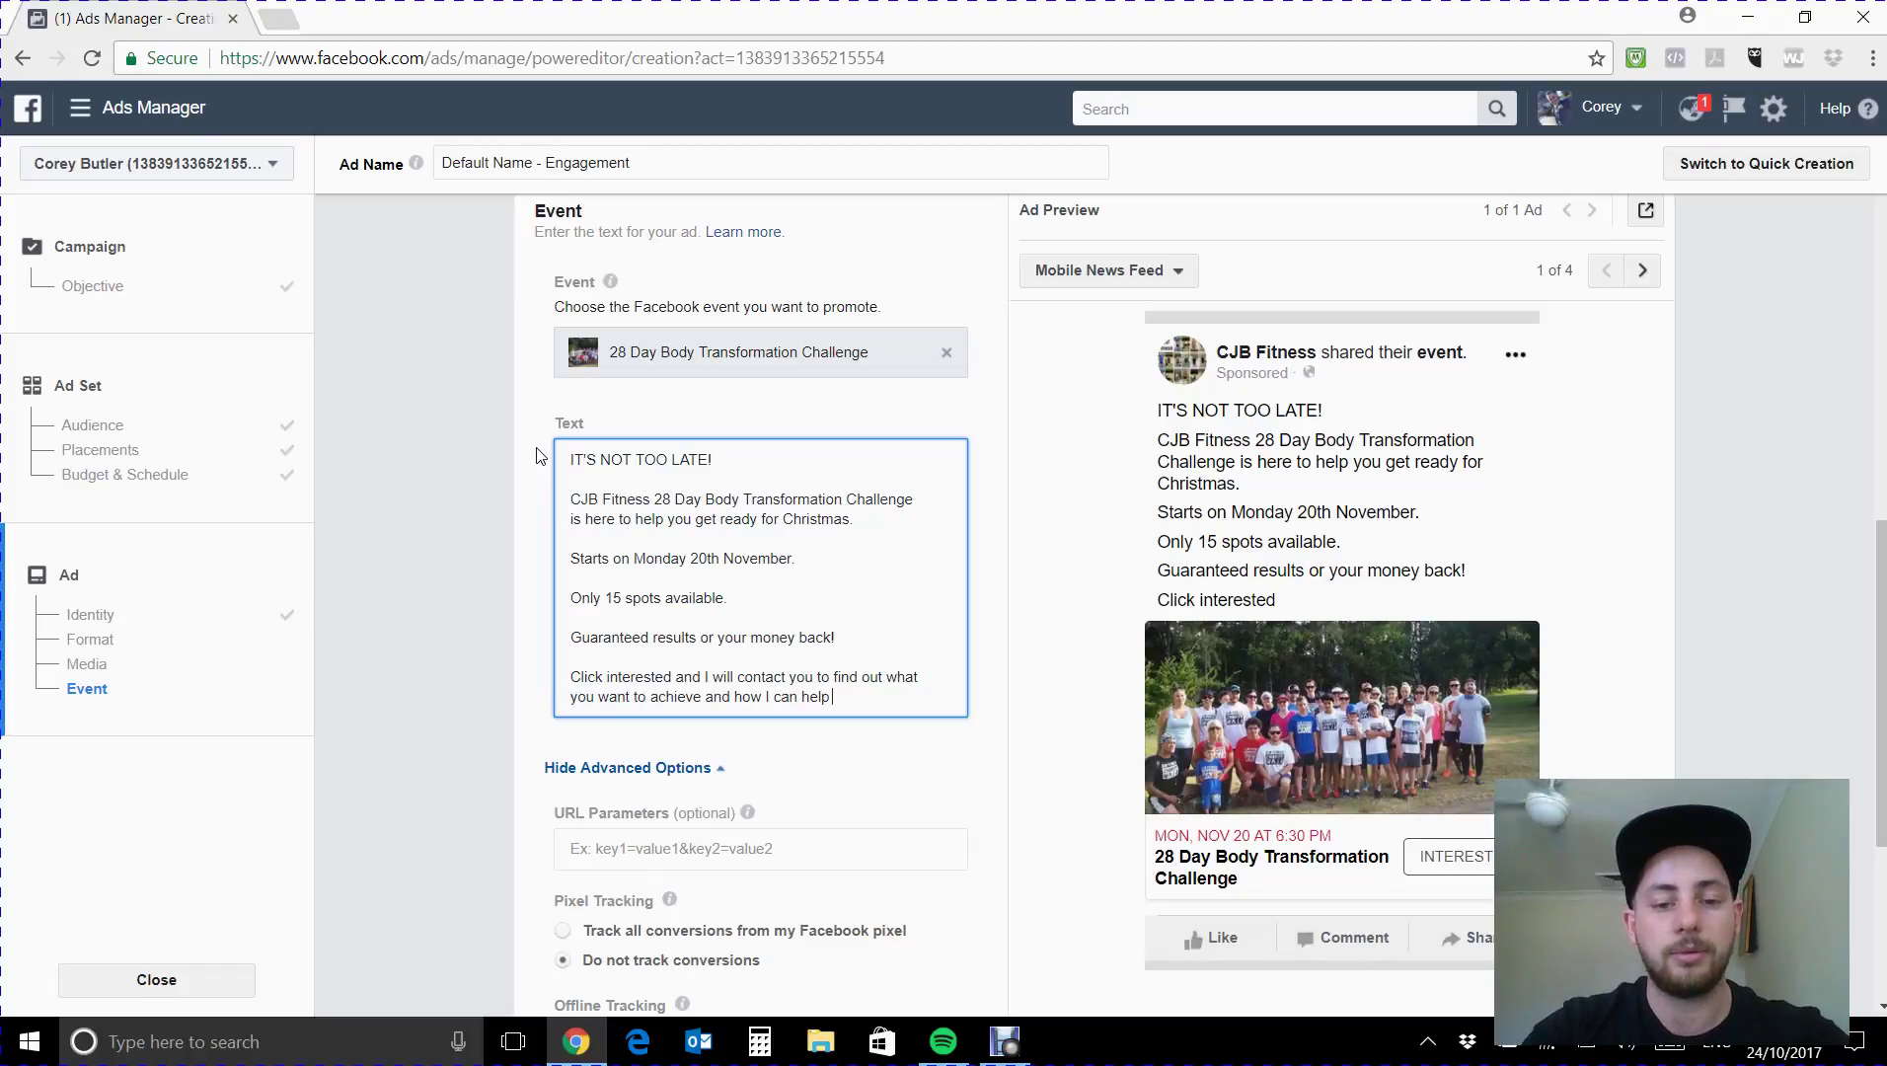
type(" you :)")
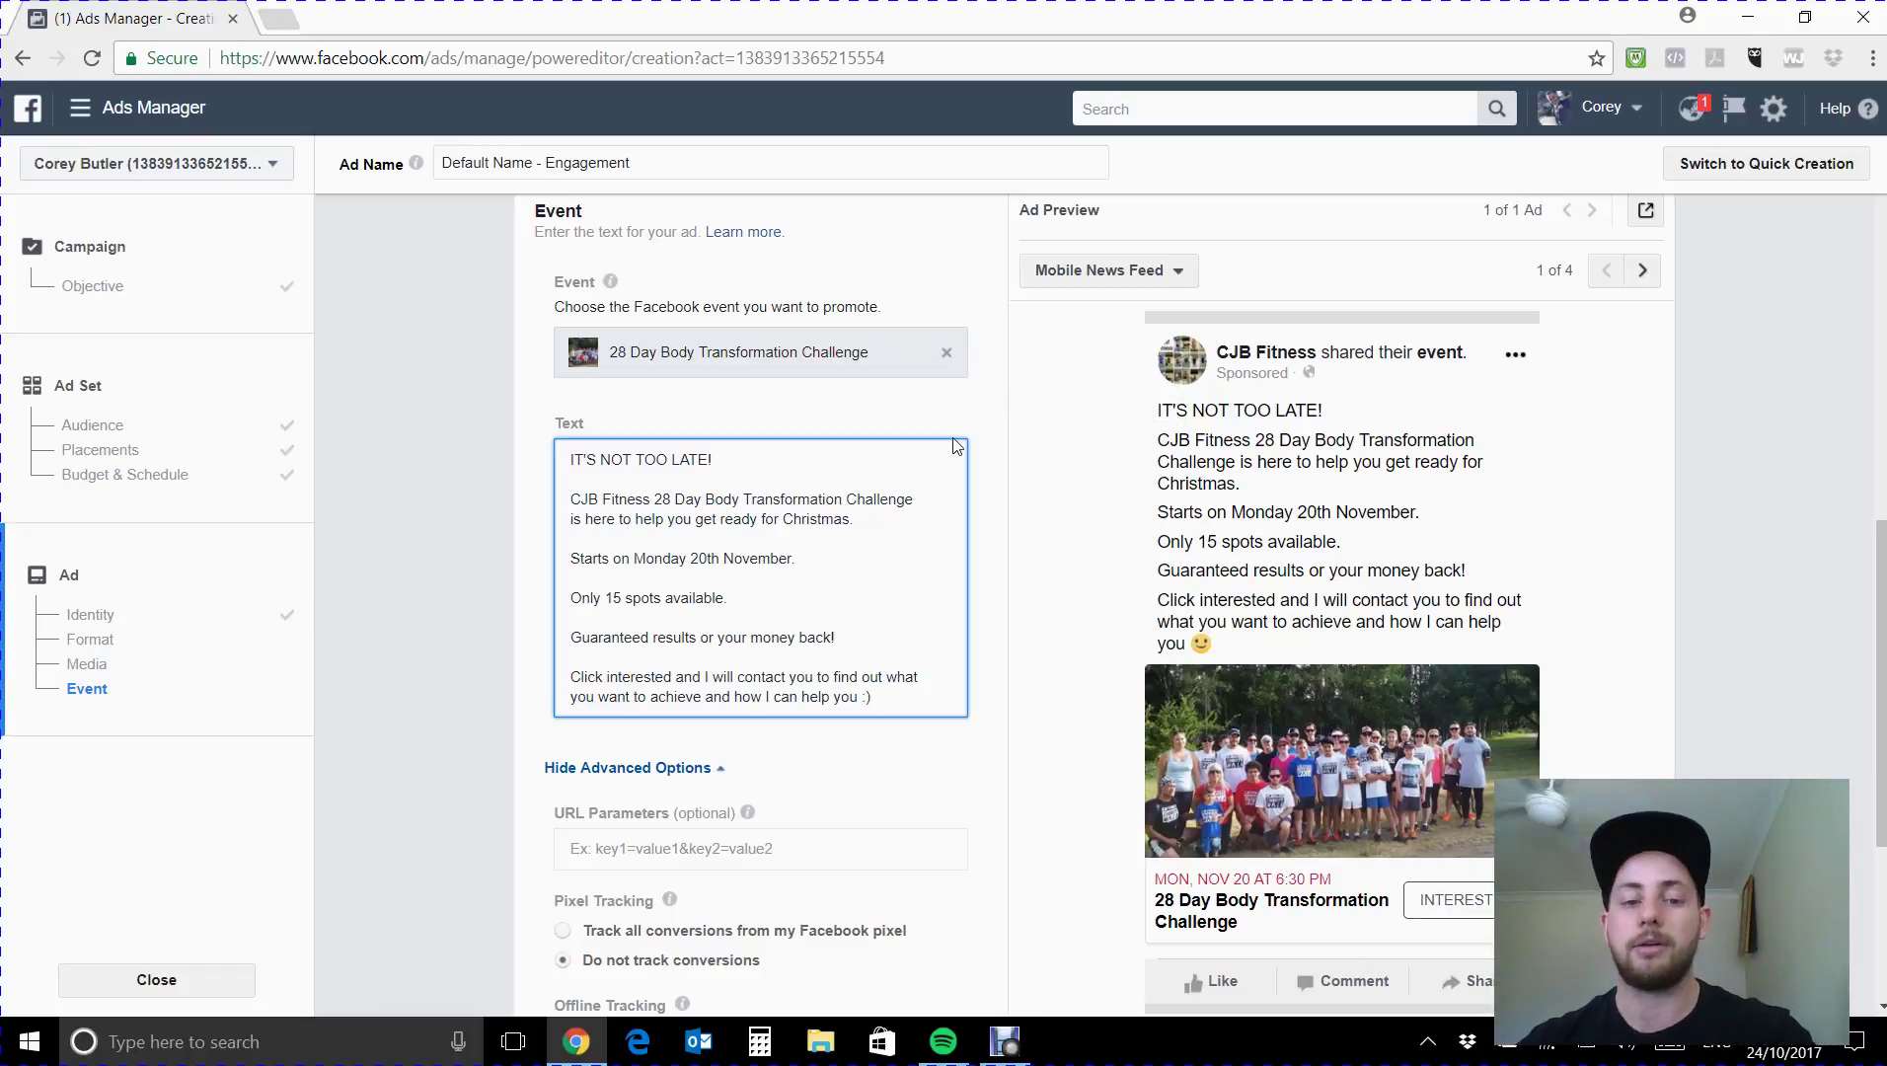
Submit the finished event ad for review and continue to the account's campaign list.
scroll(732, 429, "down", 3)
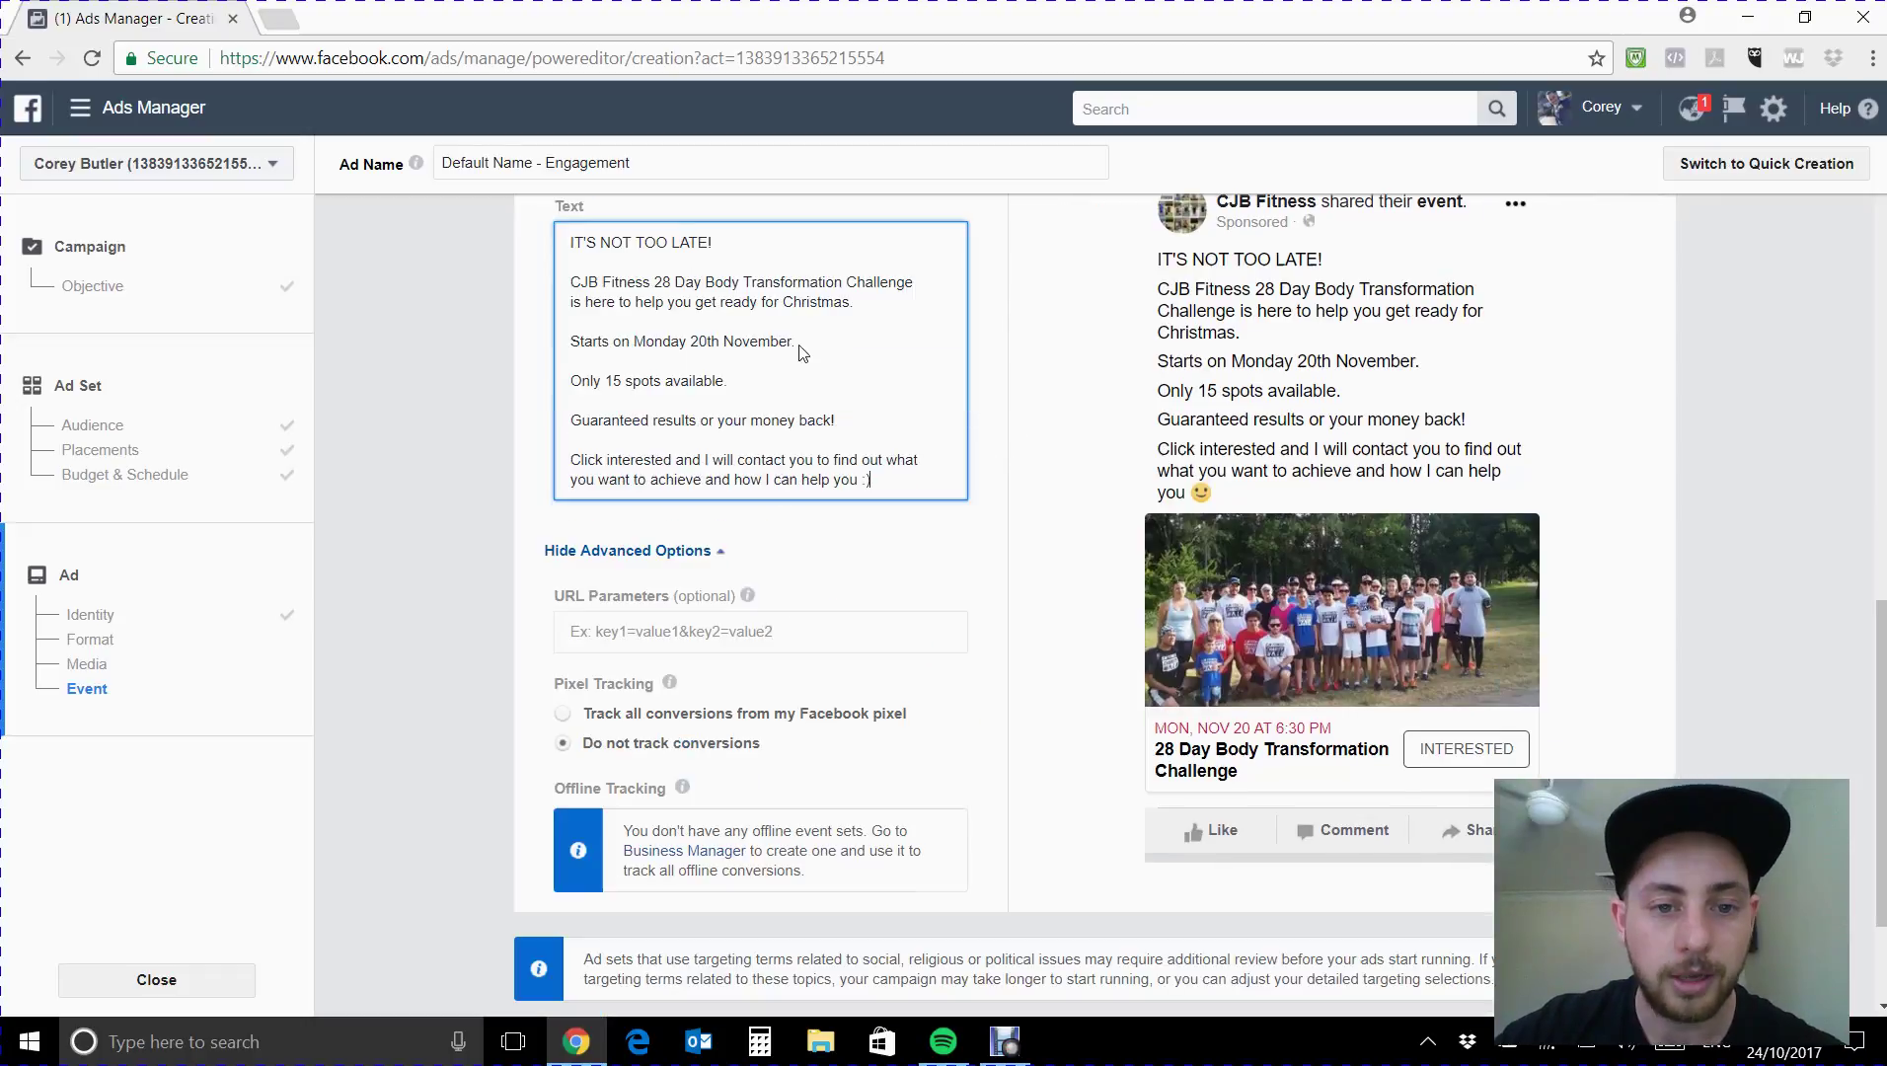
scroll(732, 429, "down", 1)
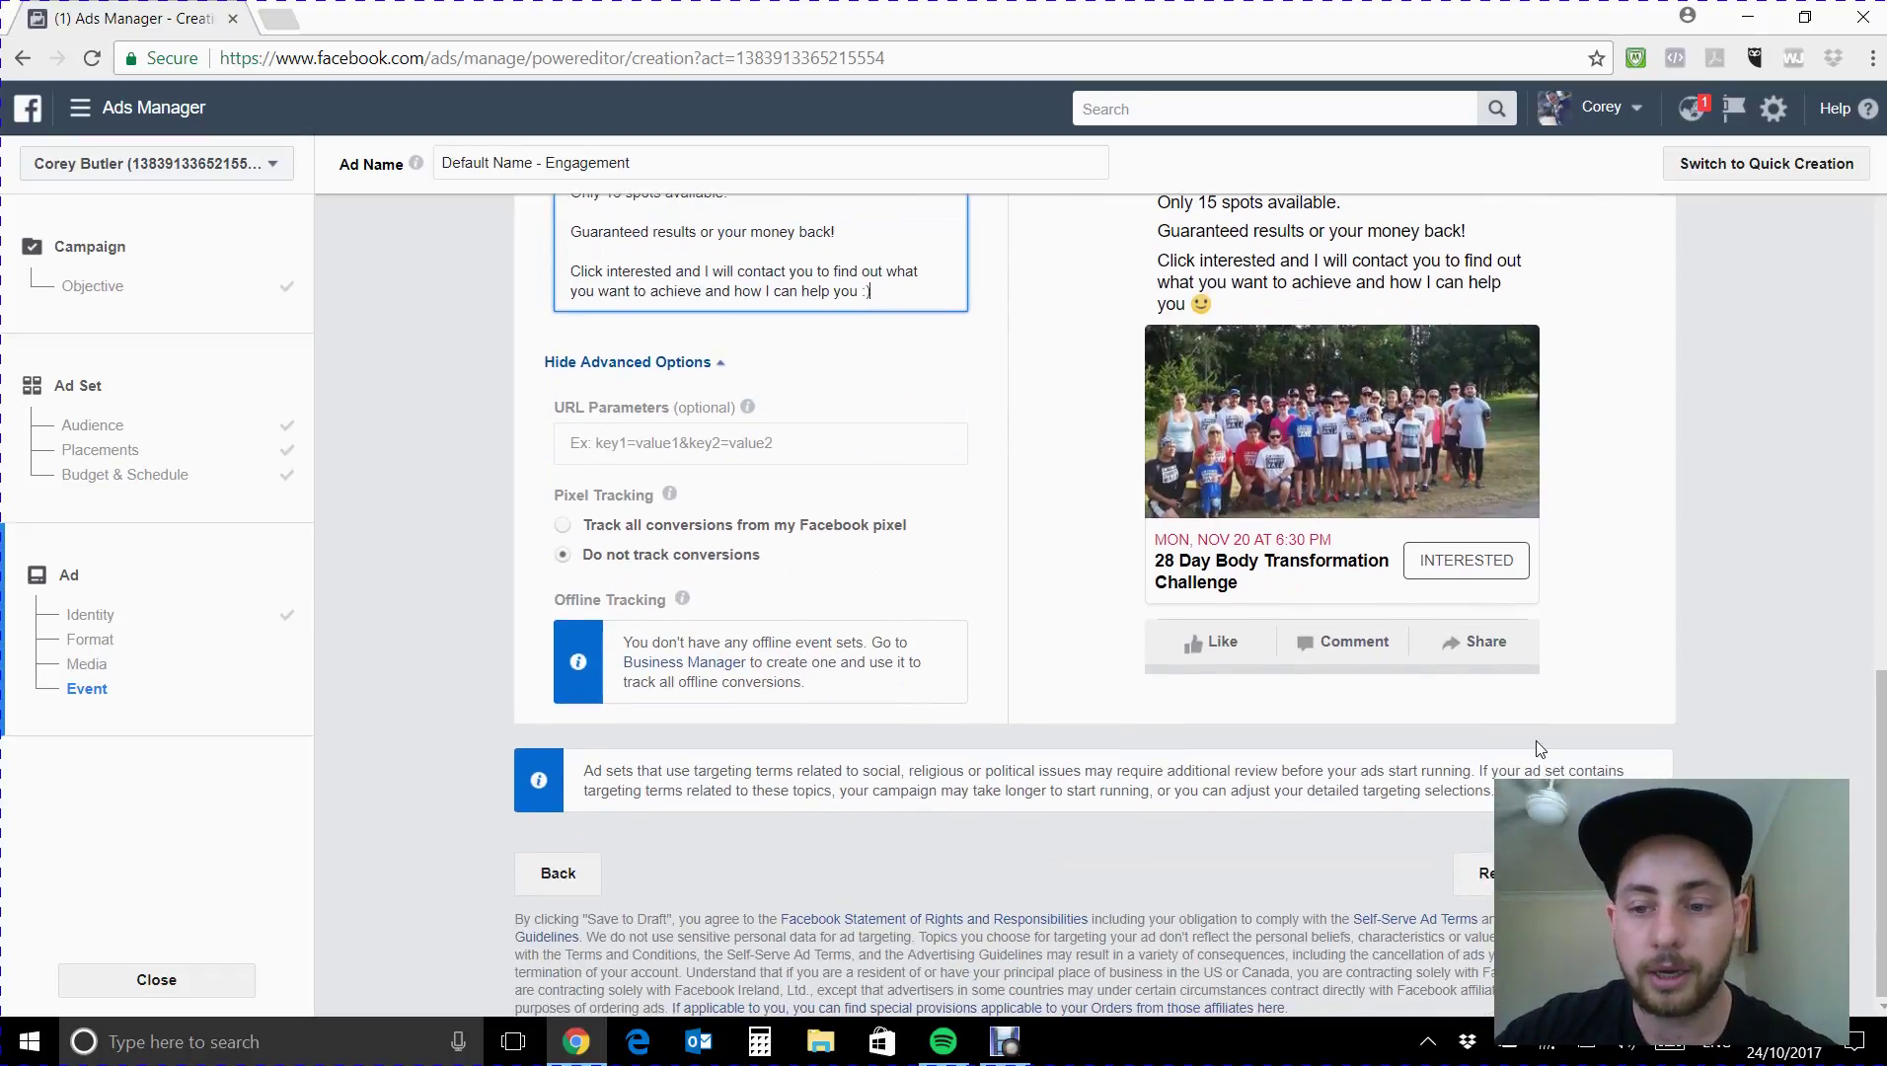
left_click(1475, 873)
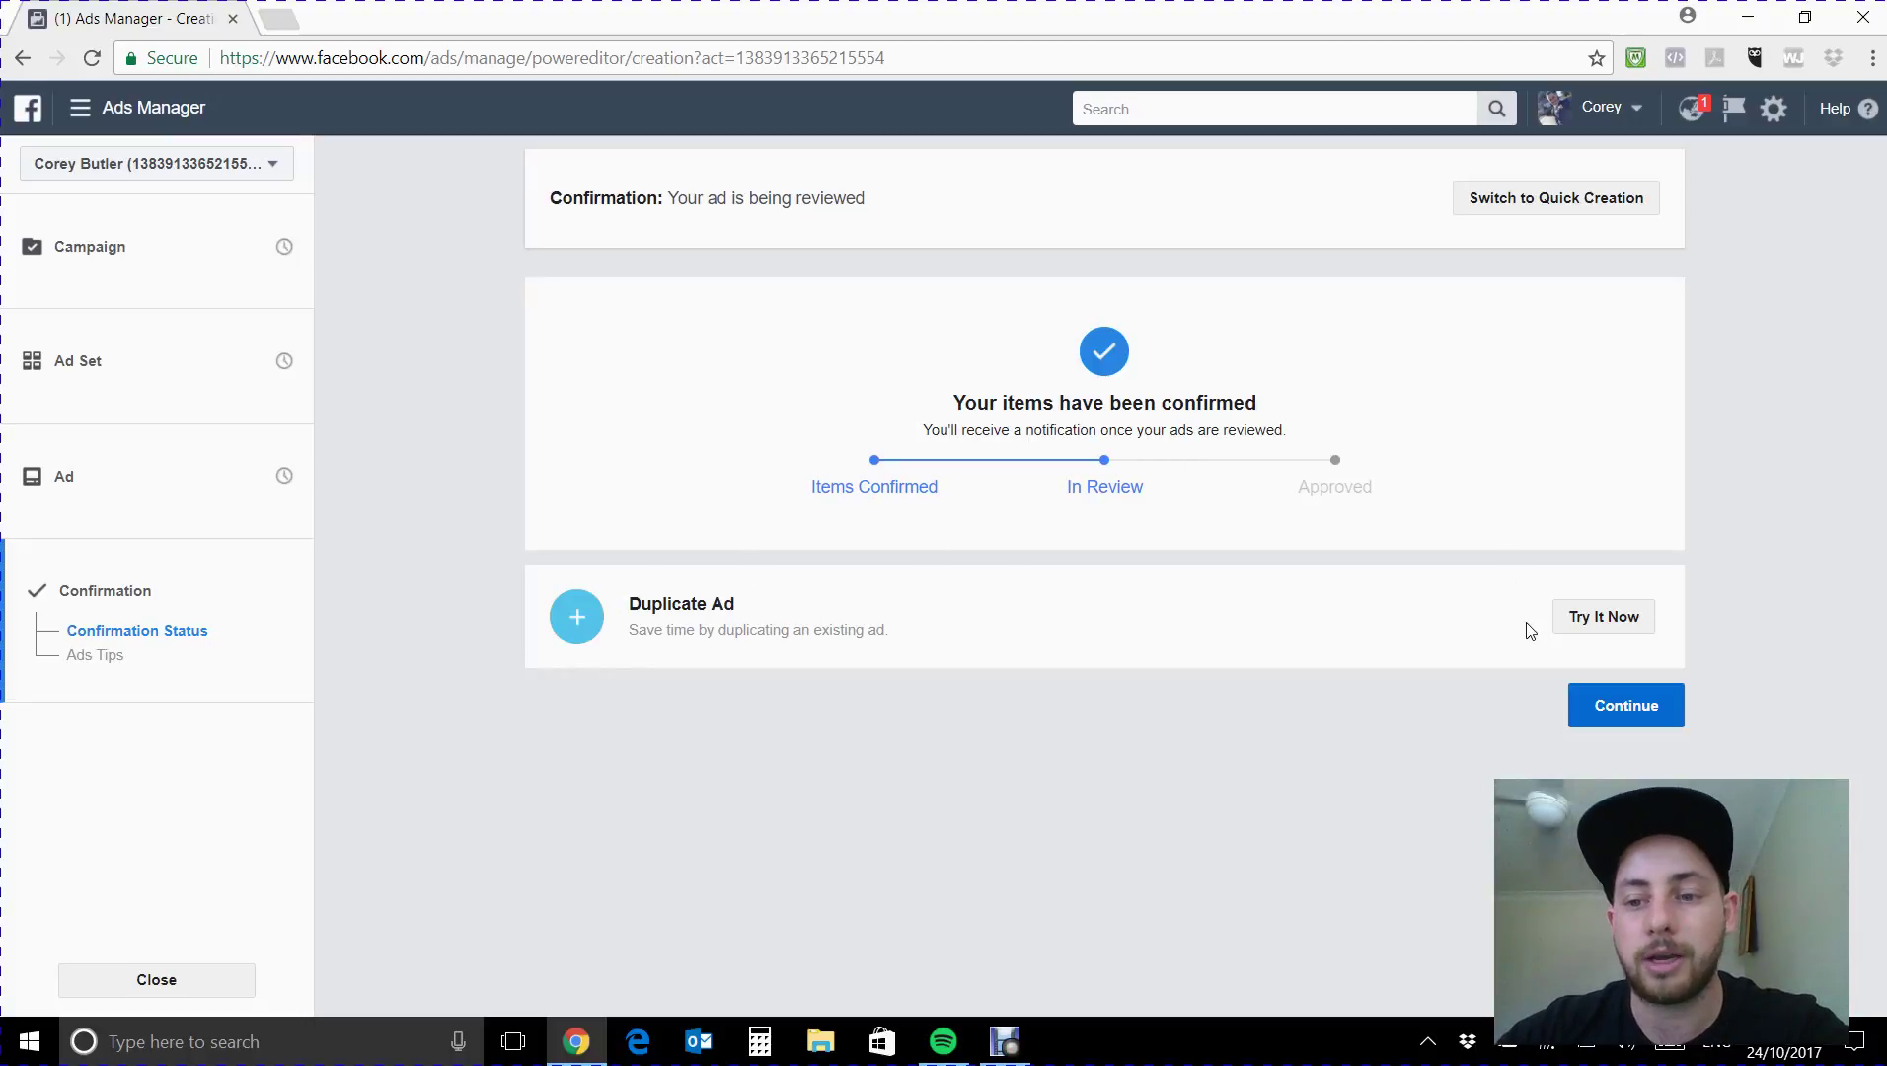
left_click(1648, 704)
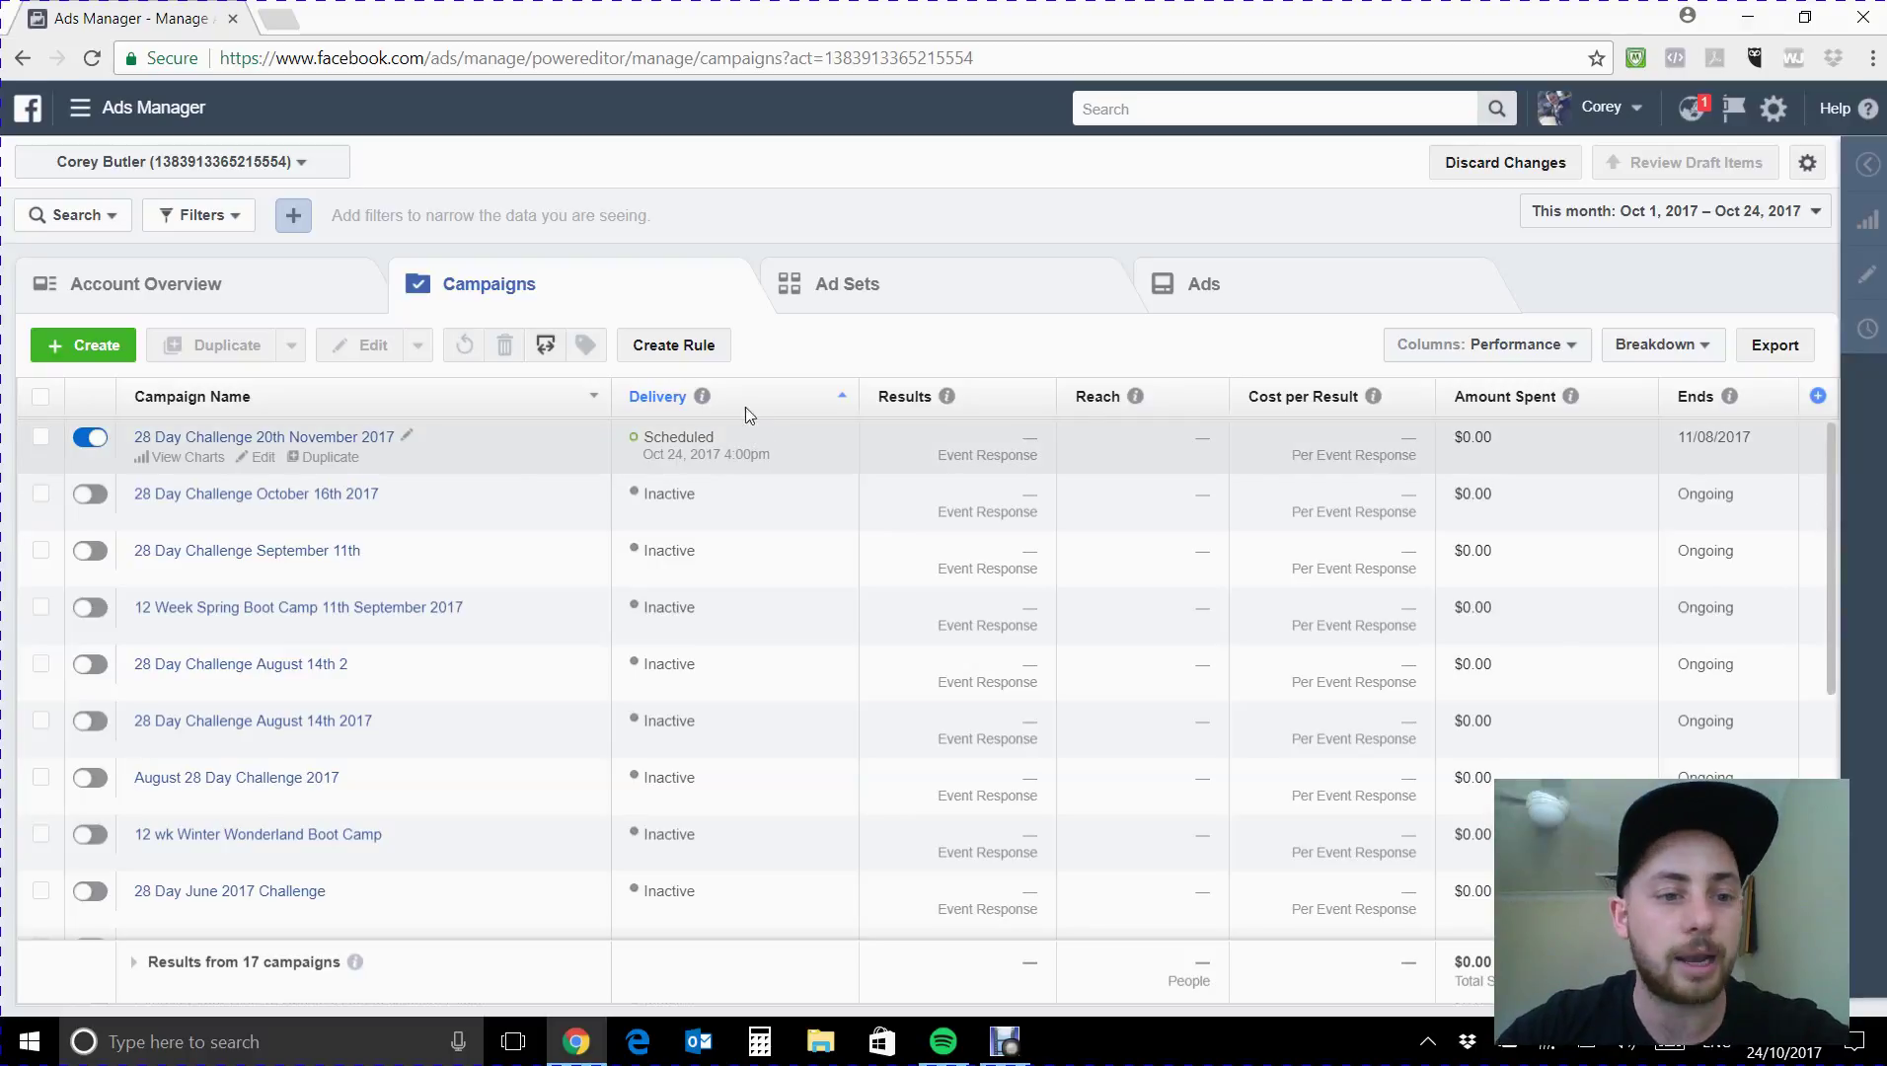
Examine the ad set and the ad that belong to the 28 Day Challenge 20th November 2017 campaign.
left_click(39, 442)
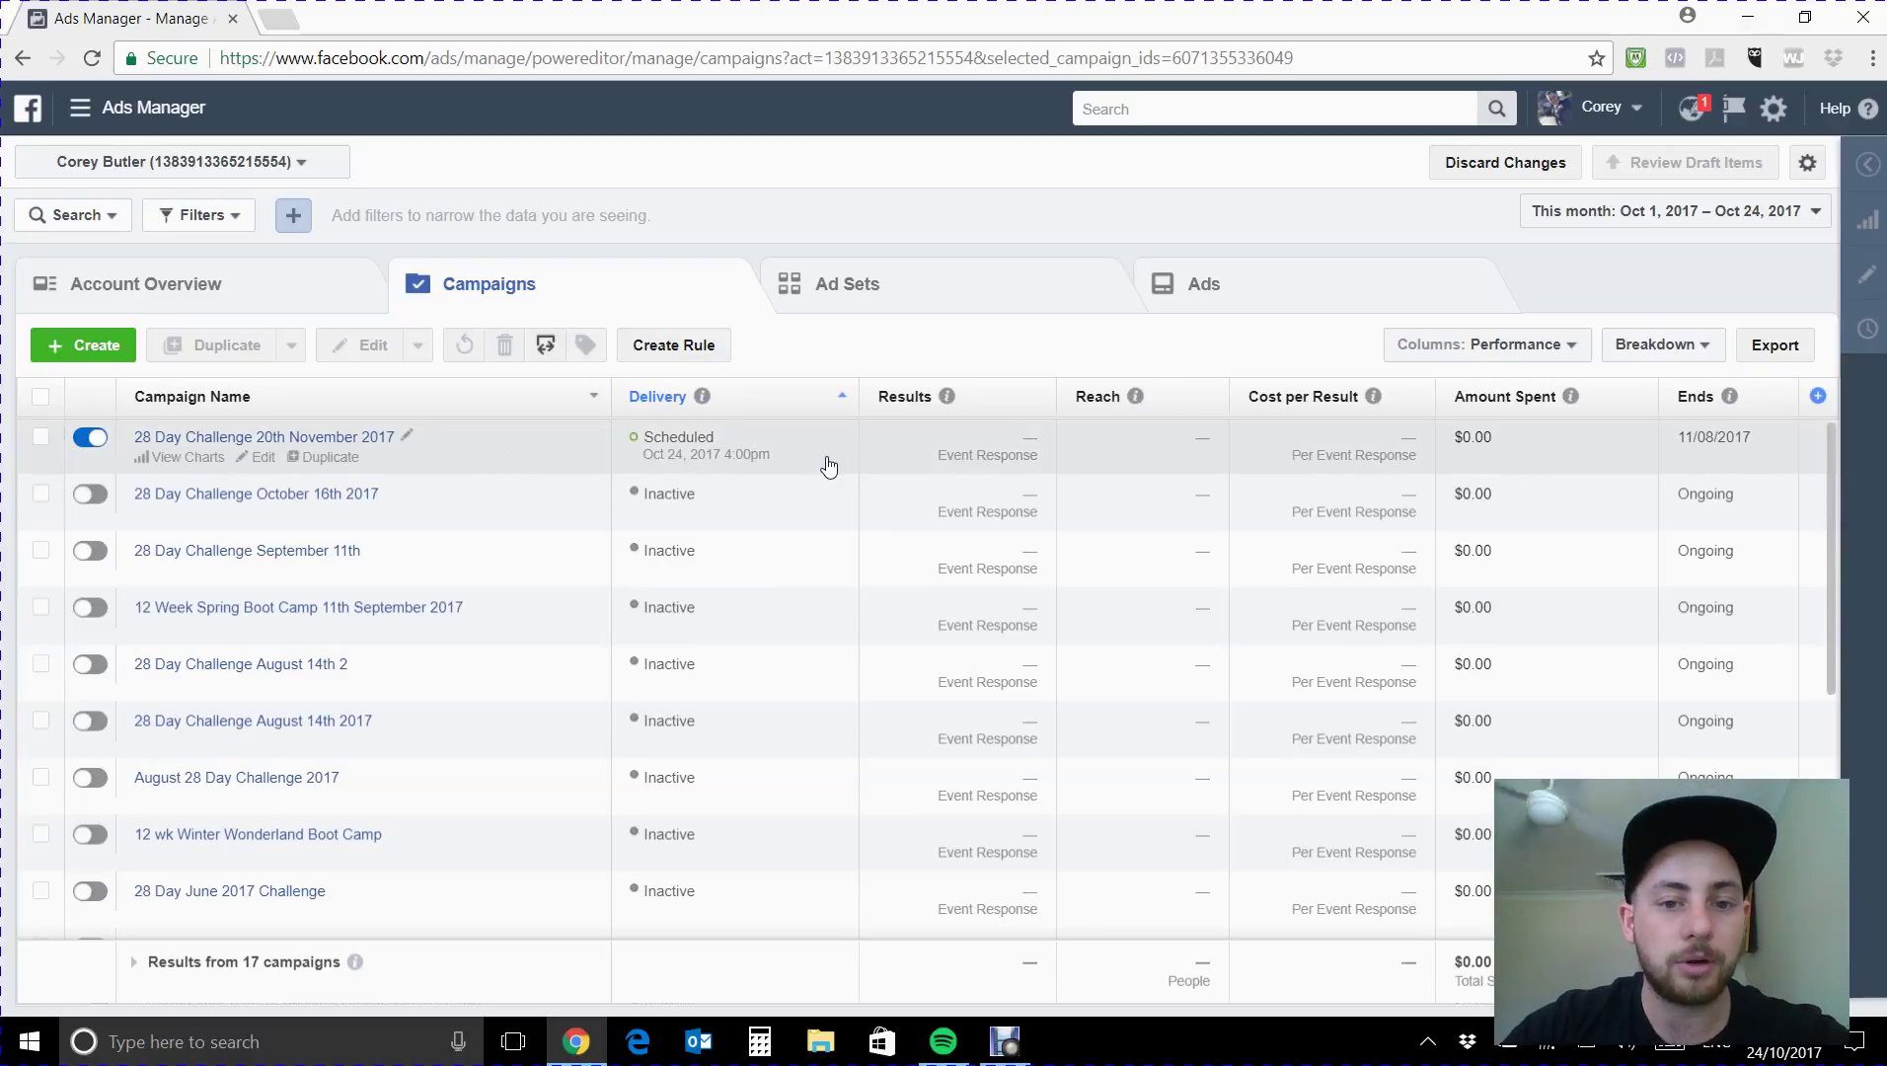
left_click(947, 456)
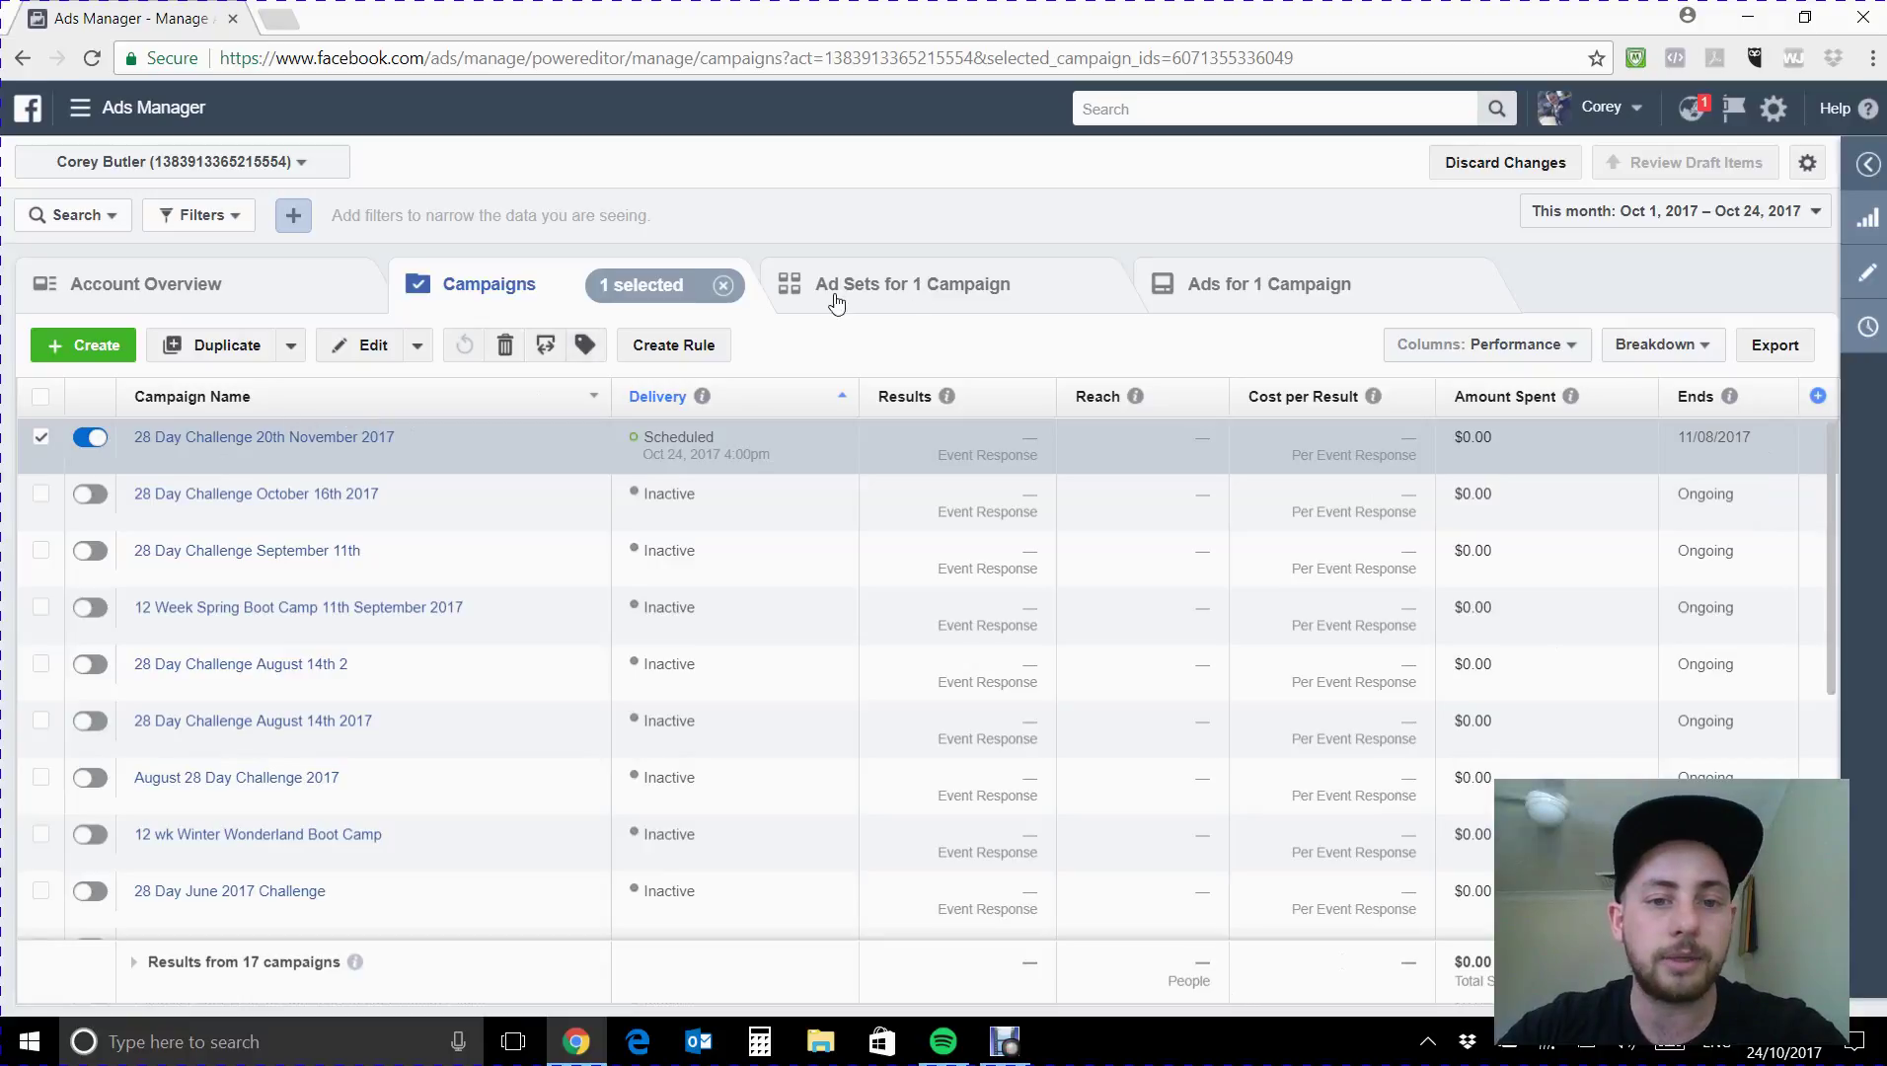
left_click(353, 439)
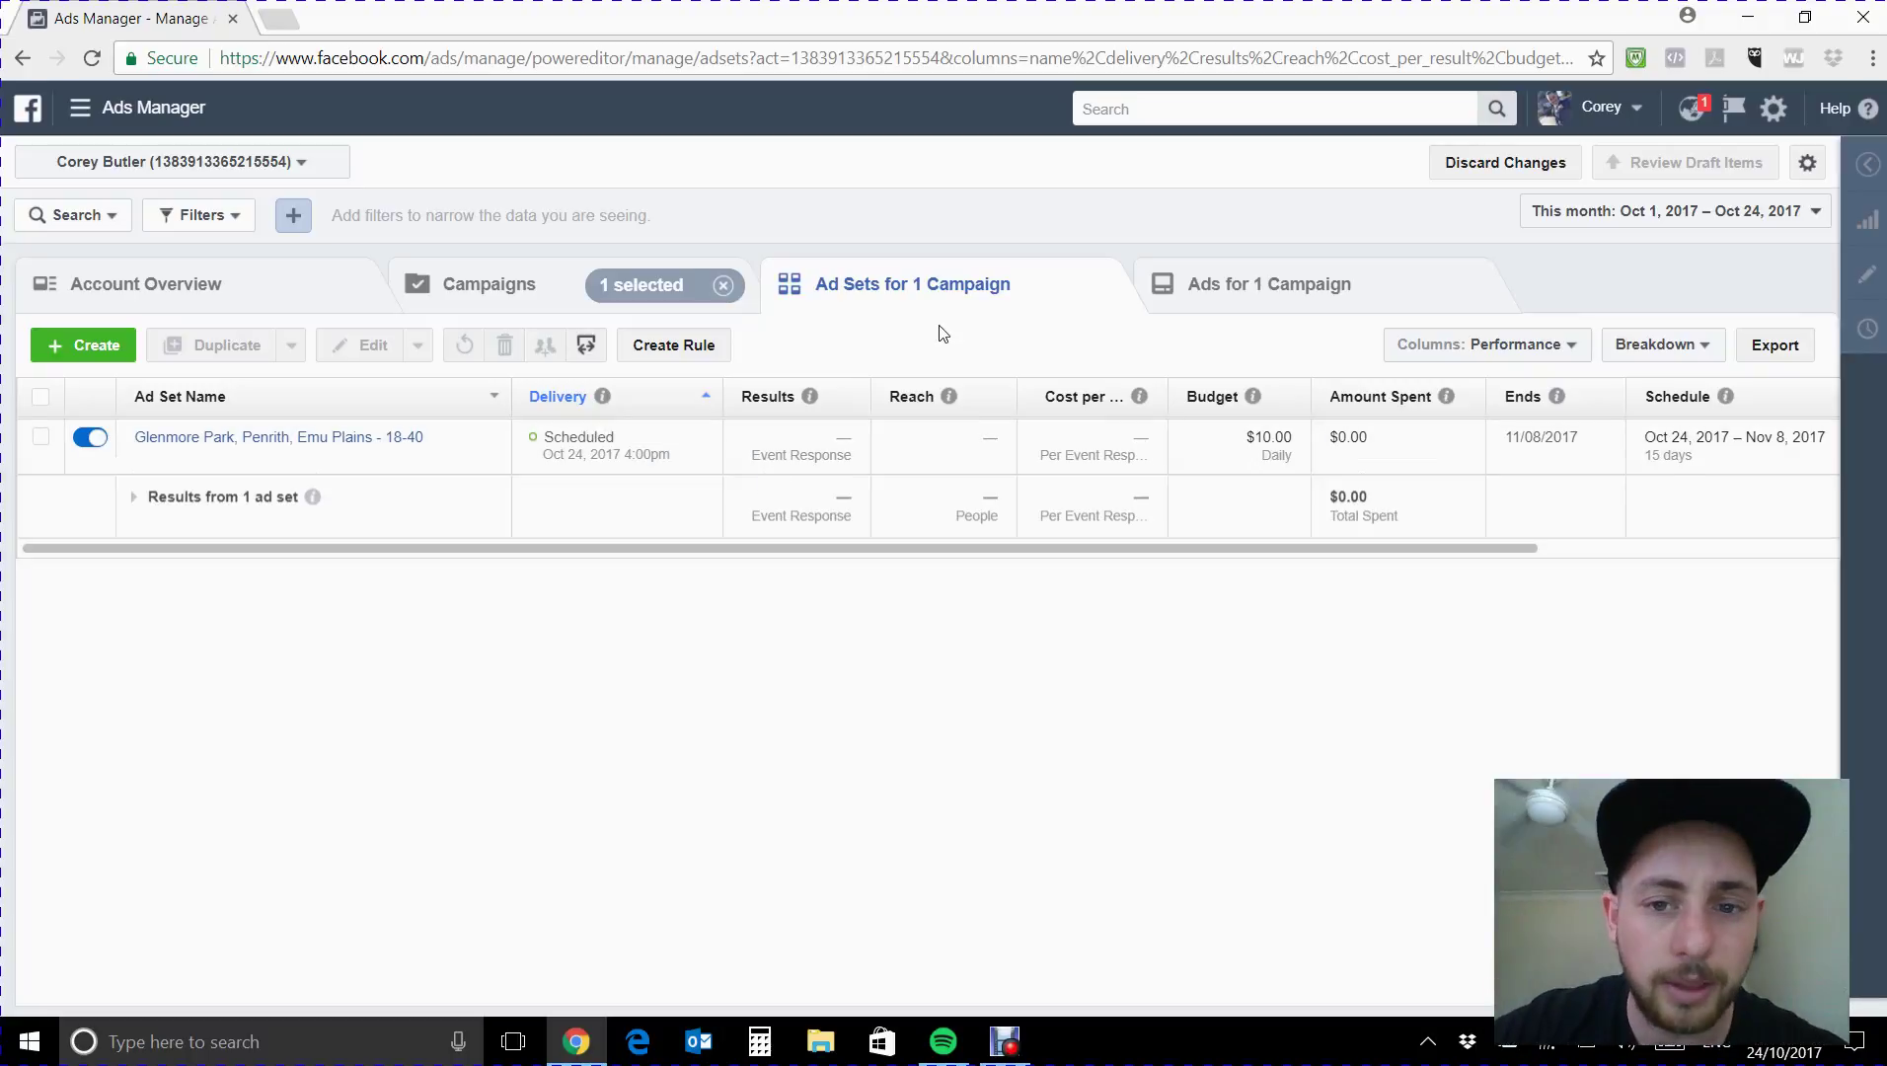
left_click(42, 442)
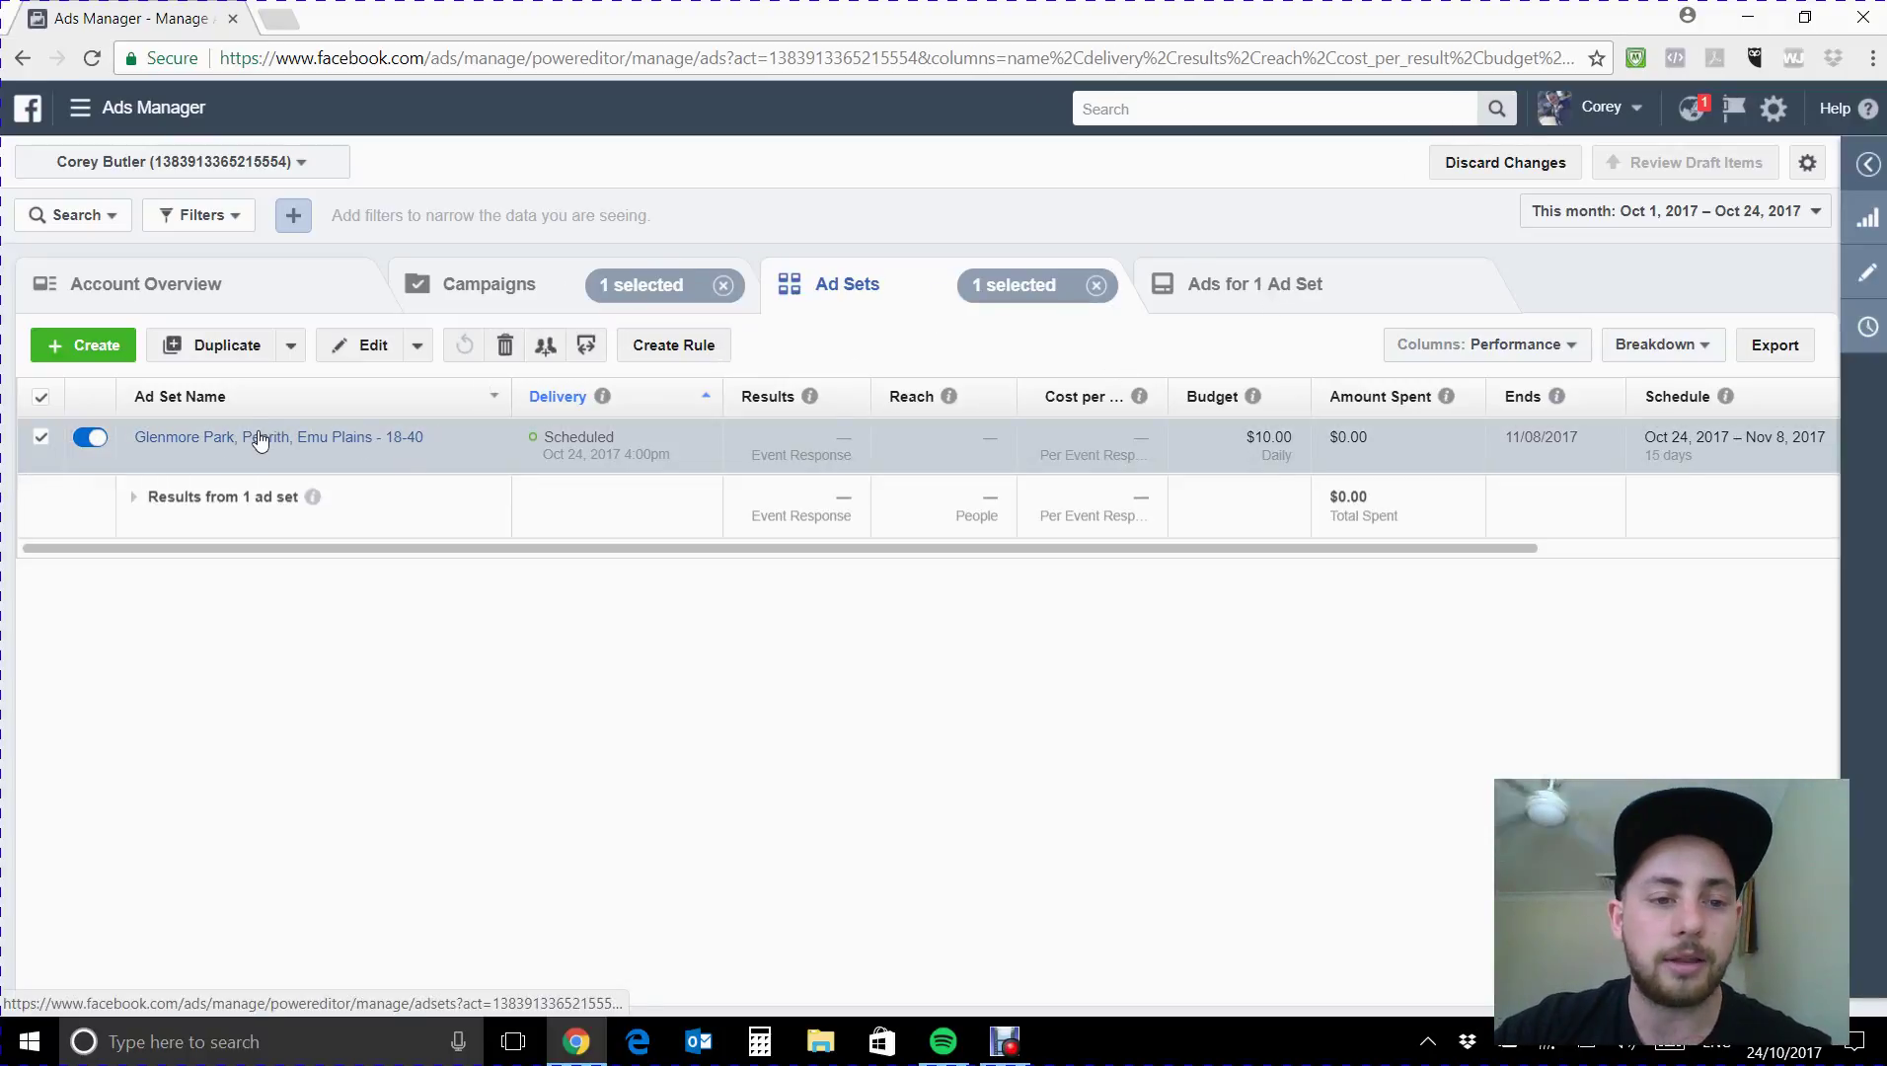
left_click(1314, 298)
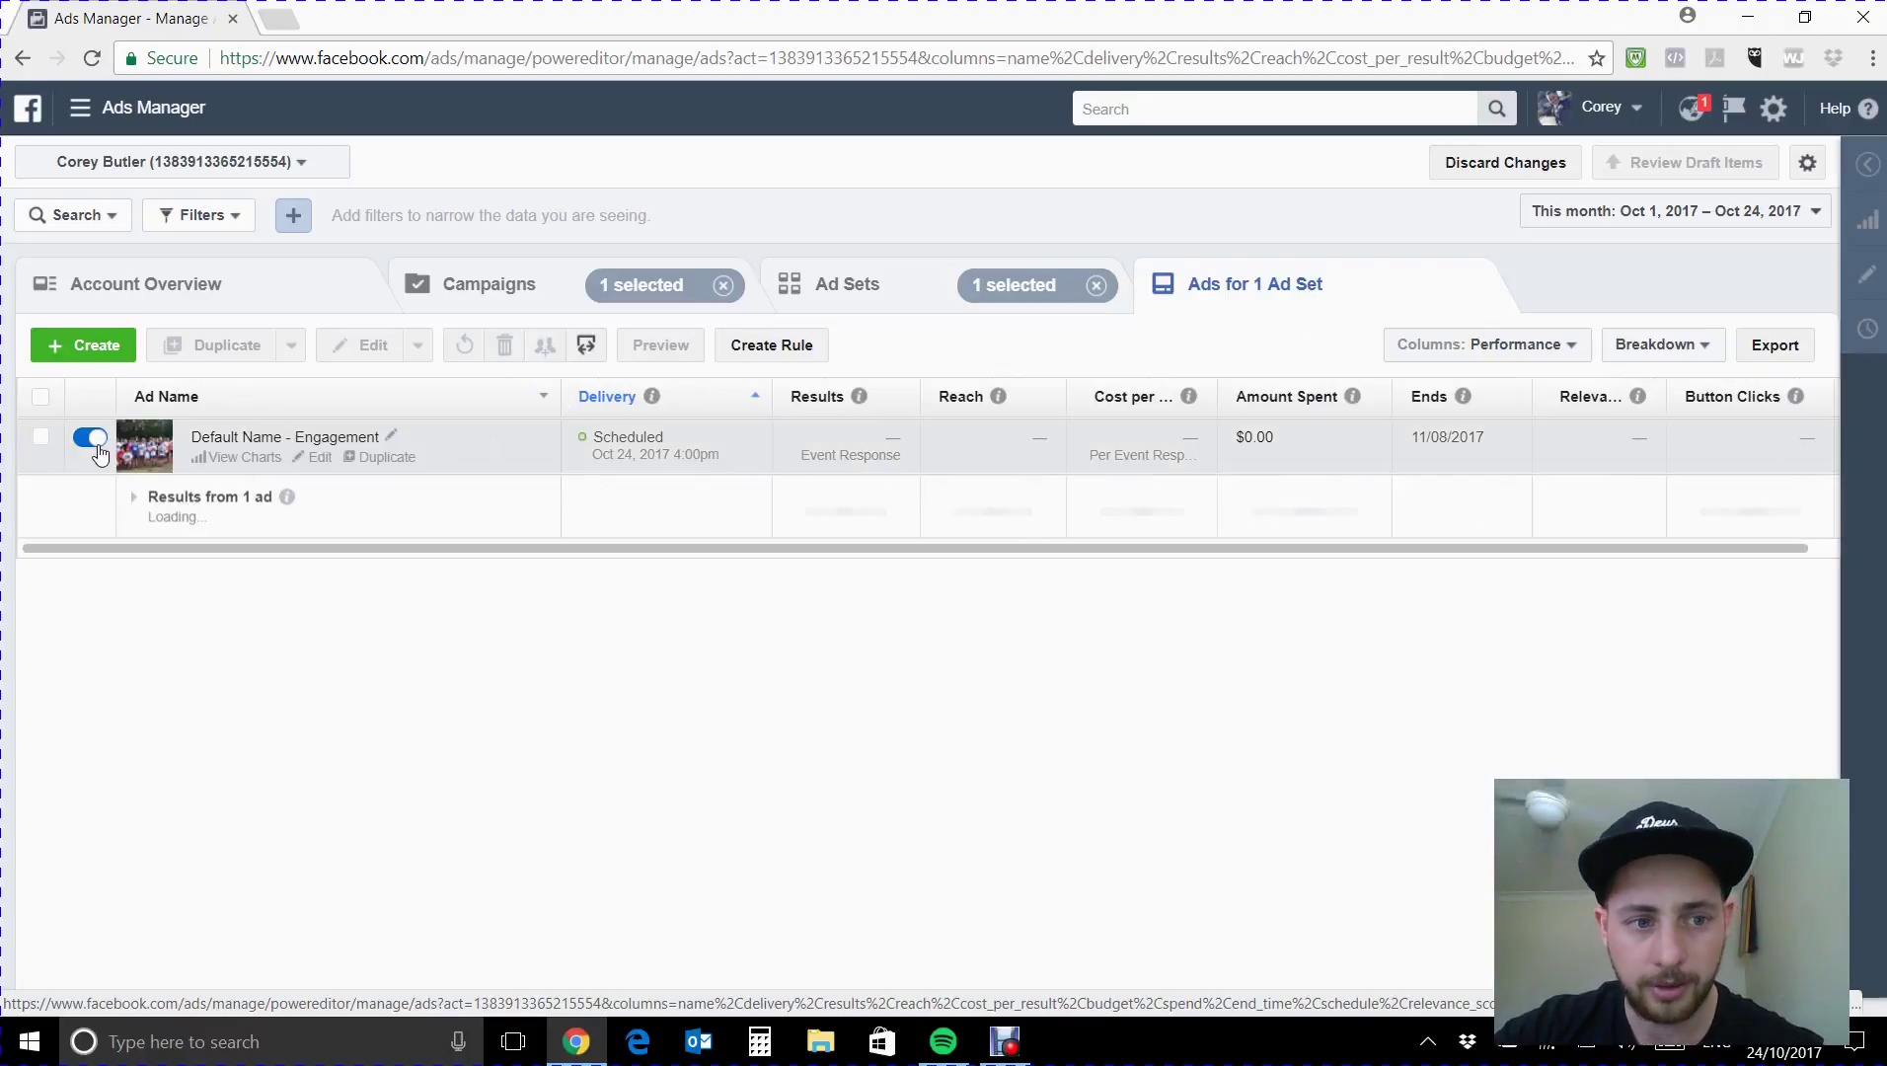
Return to the campaign list and switch the 28 Day Challenge 20th November 2017 campaign off and back on.
left_click(473, 289)
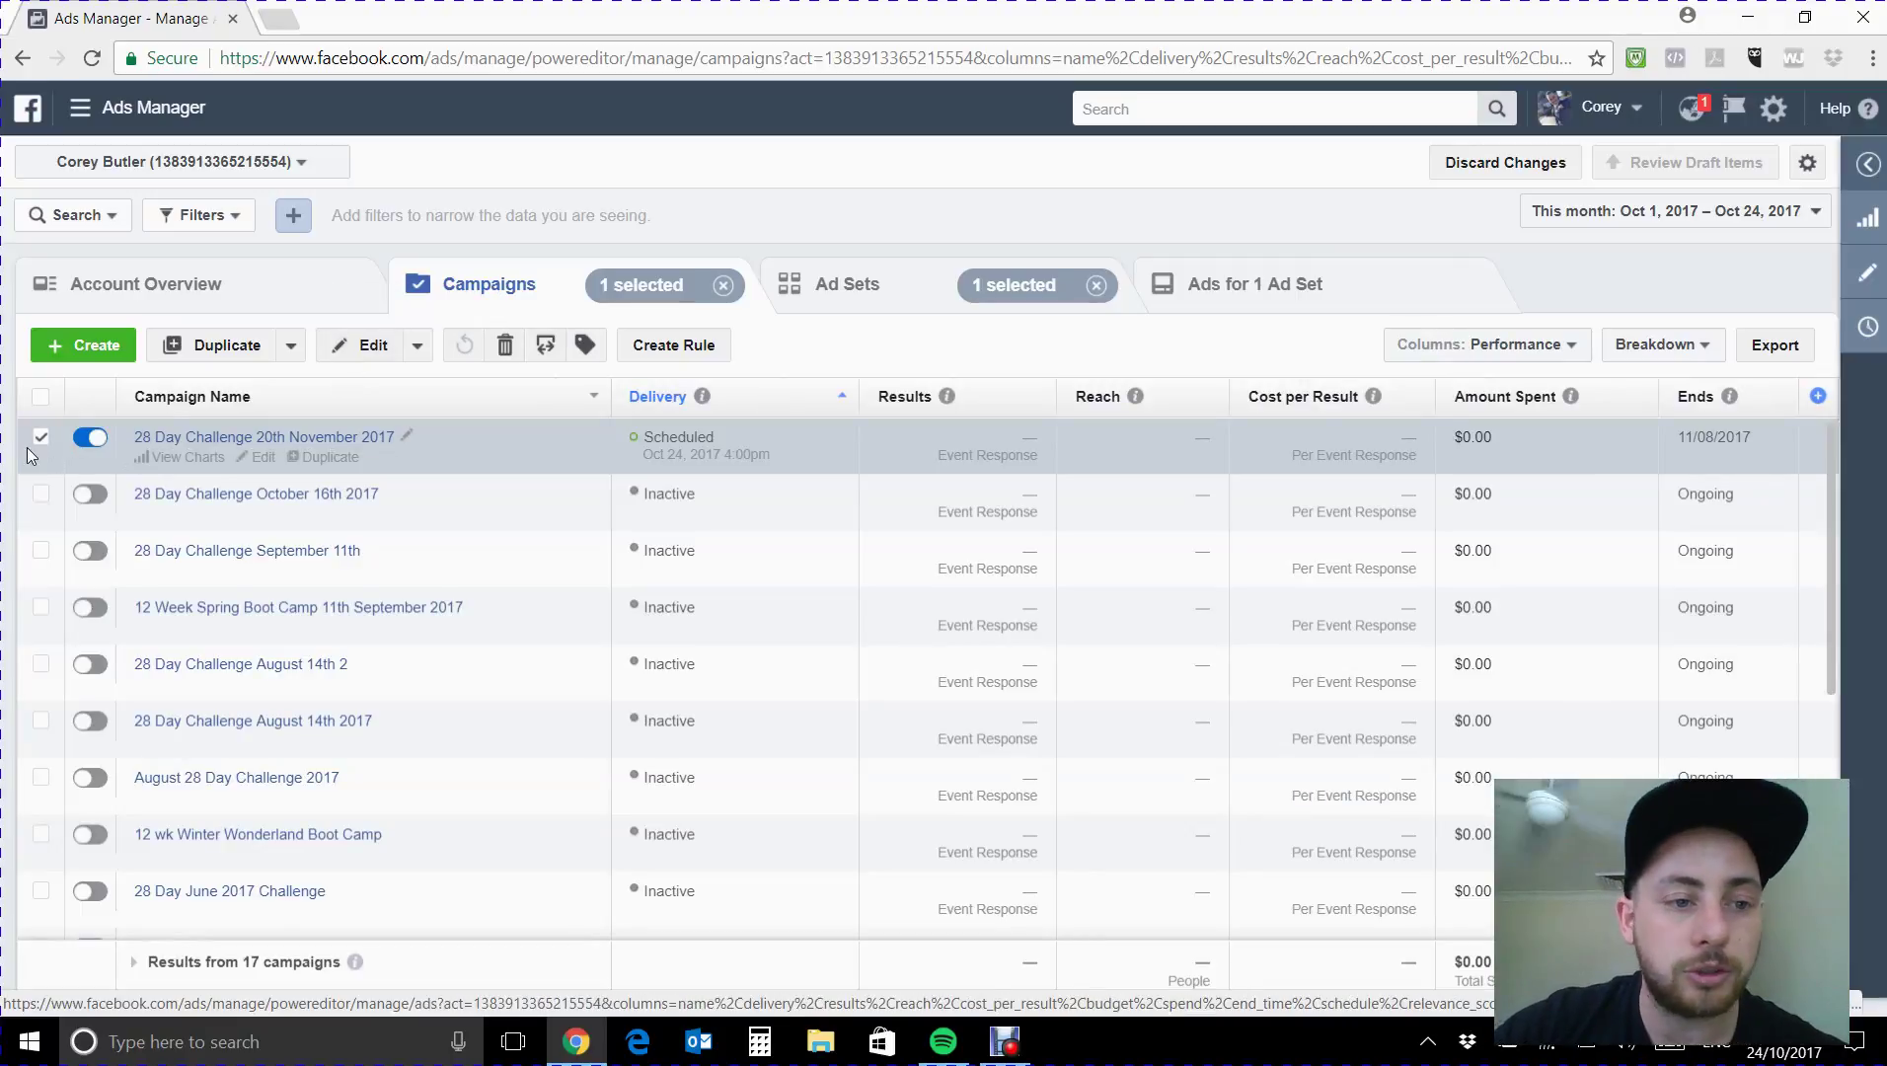
left_click(91, 440)
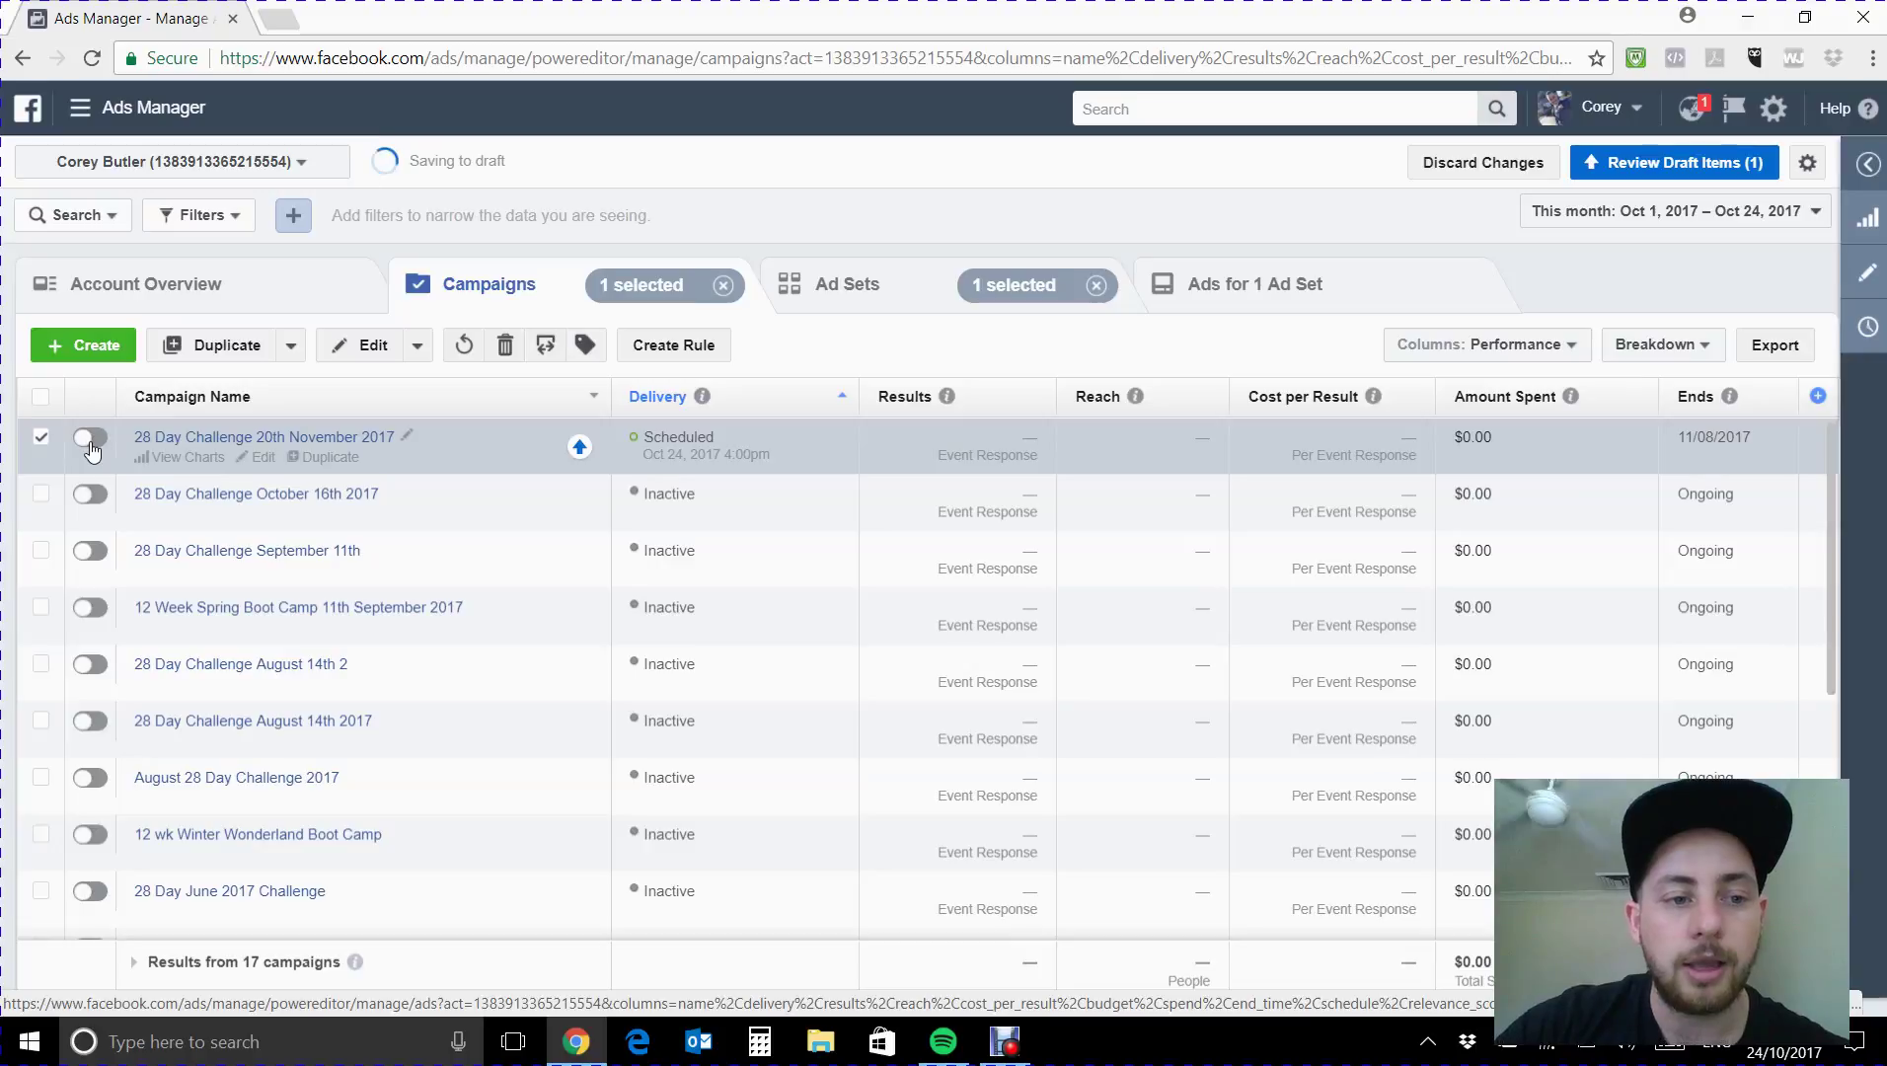
left_click(90, 439)
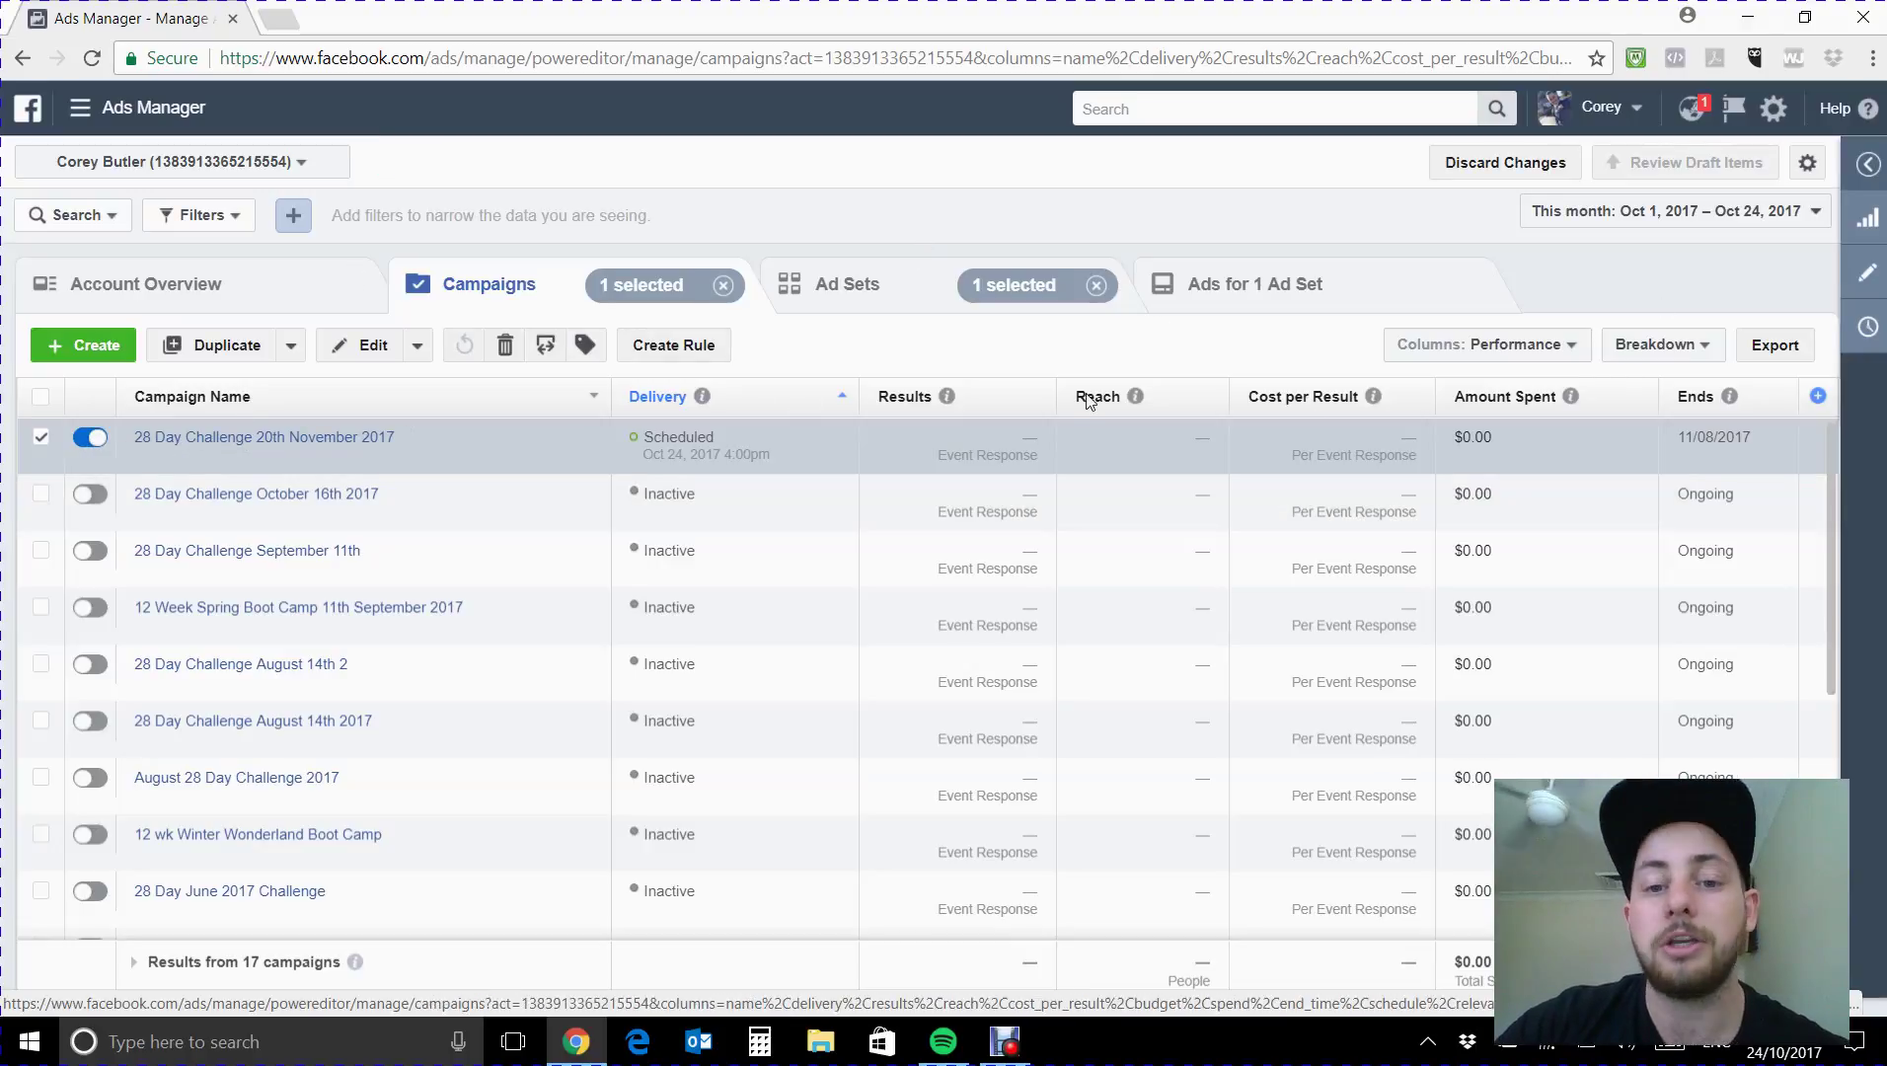